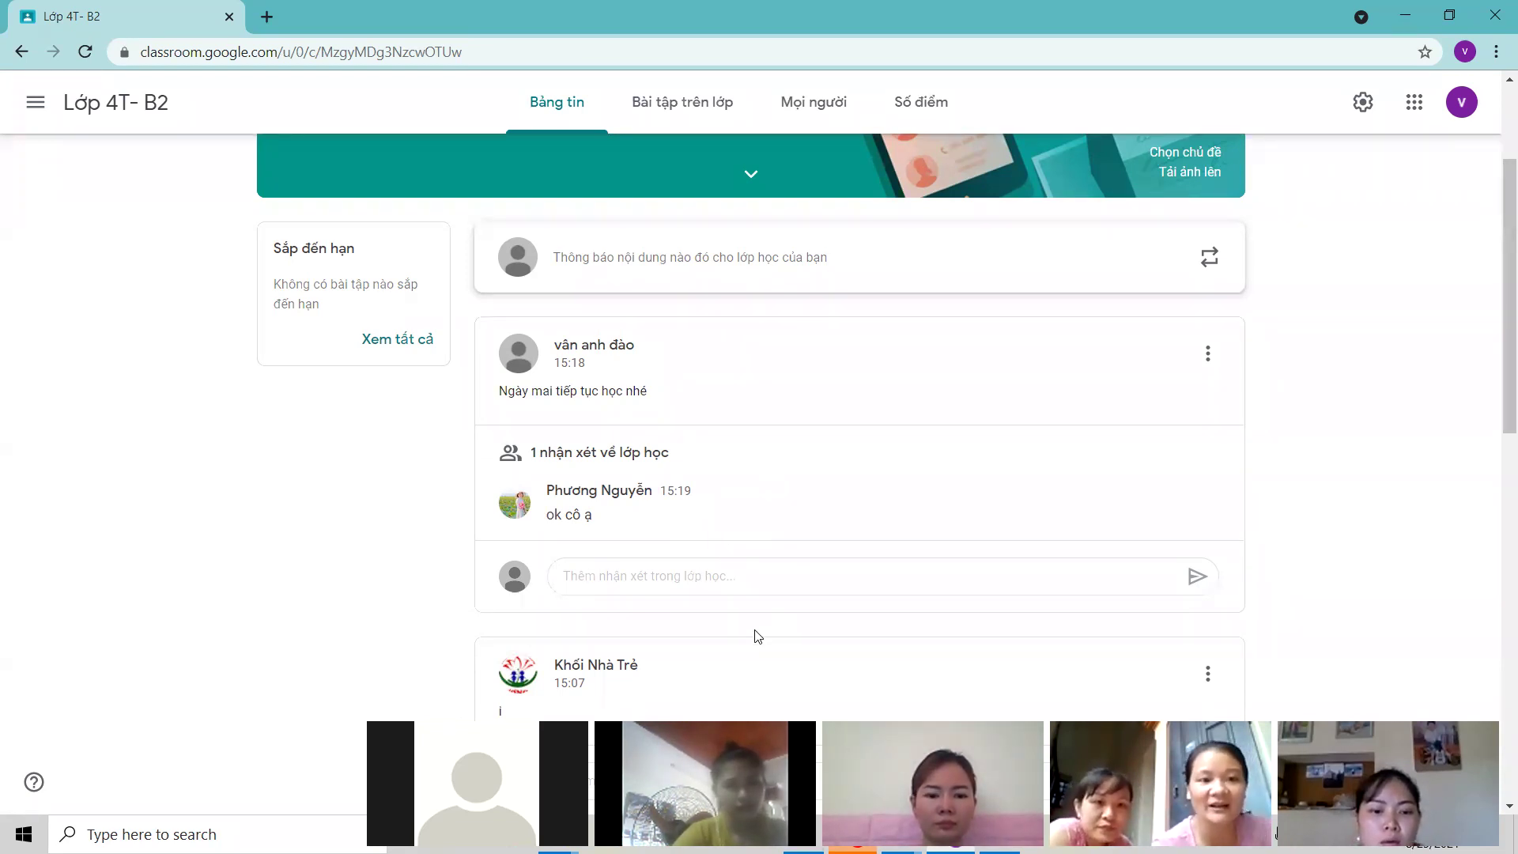
Expand the comments on the 'Ngày mai tiếp tục học nhé' post to show every reply.
scroll(751, 637, up, 3)
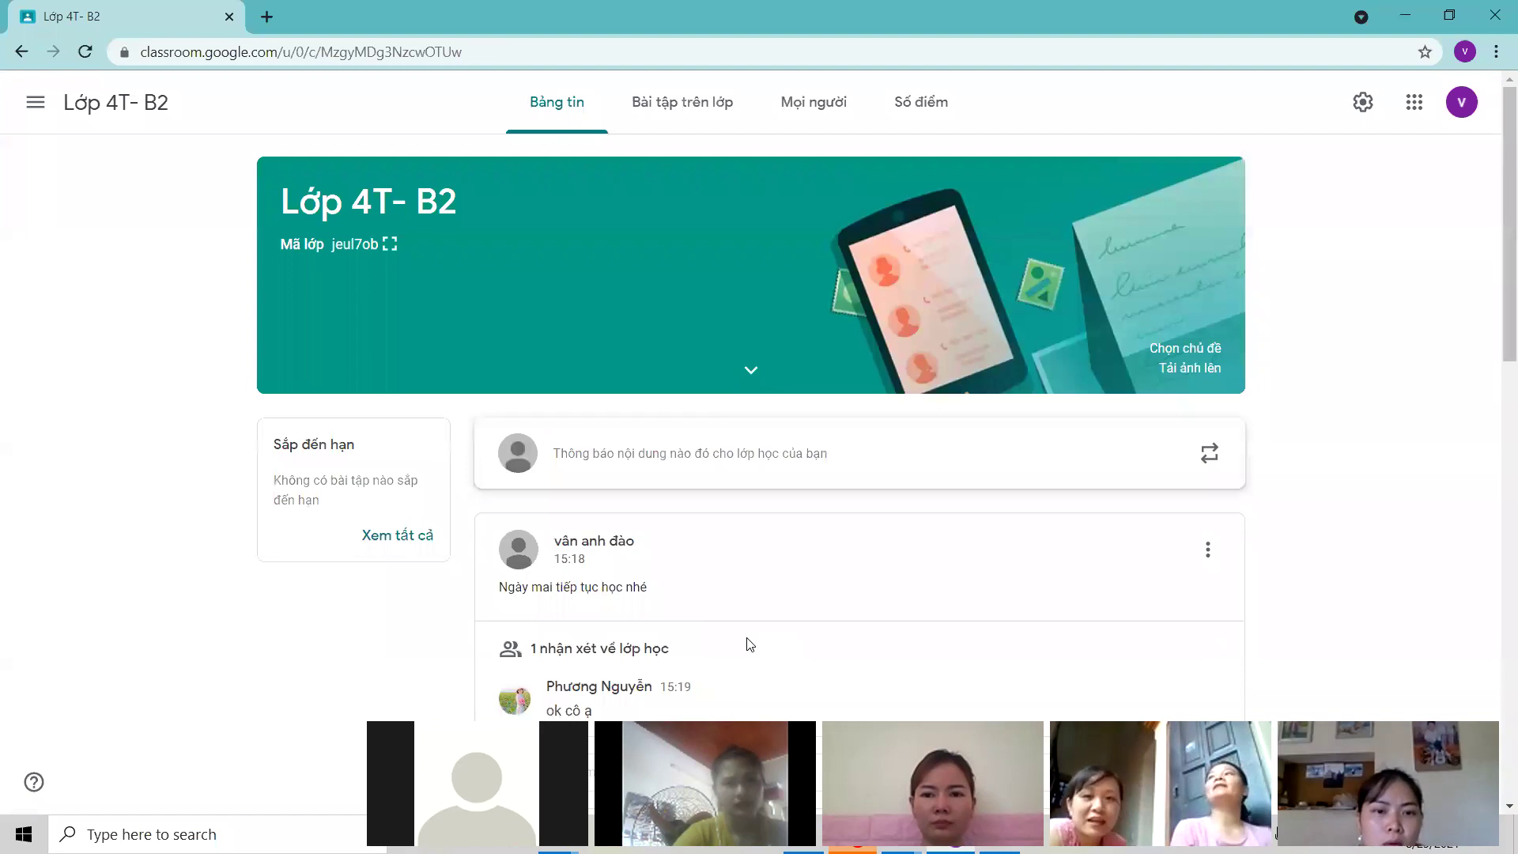
scroll(751, 645, down, 3)
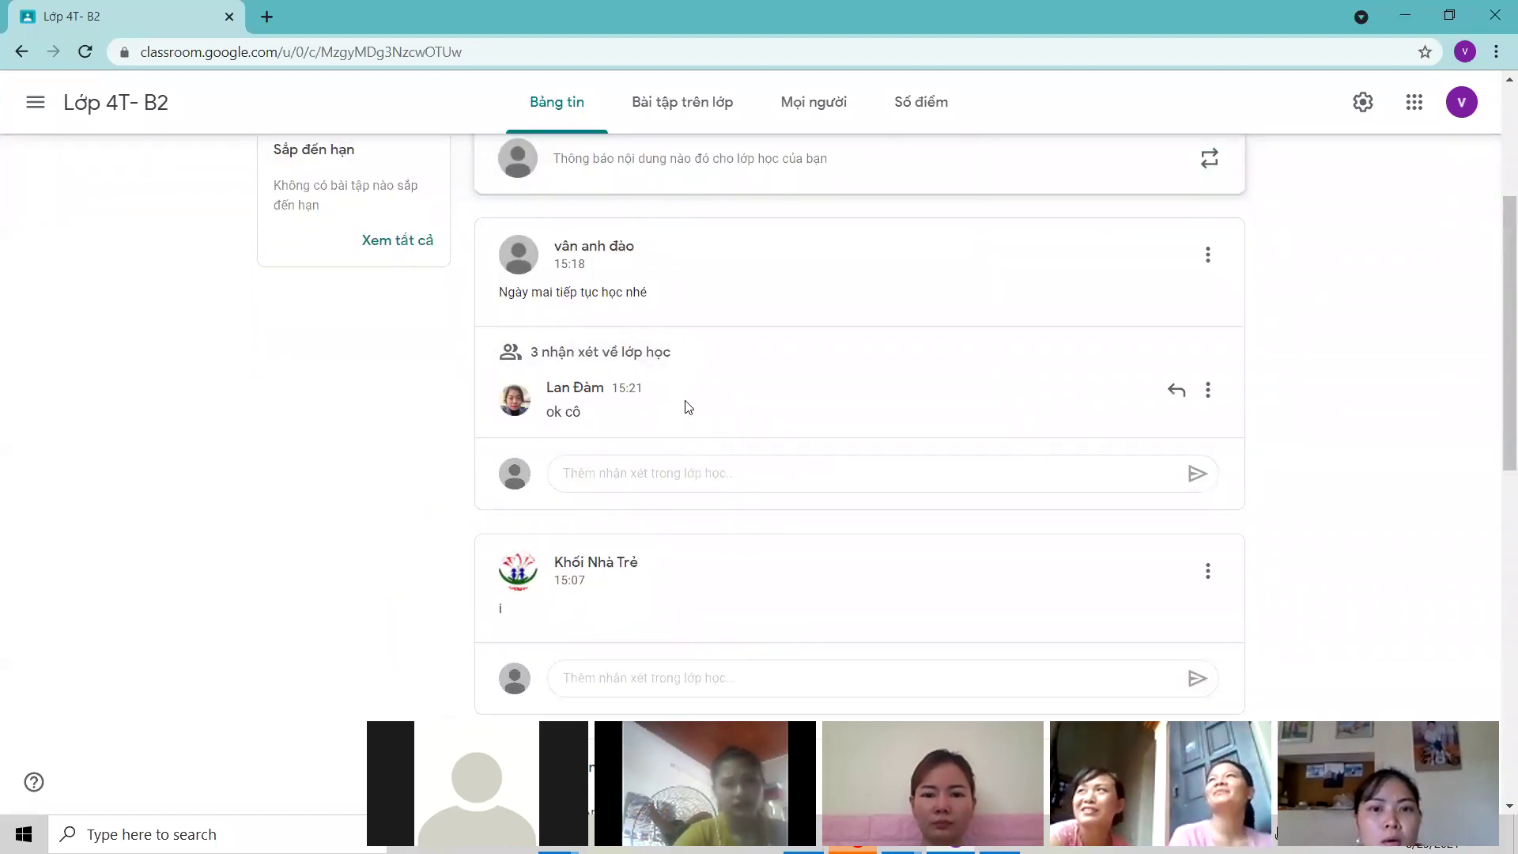
click(1213, 392)
click(1353, 362)
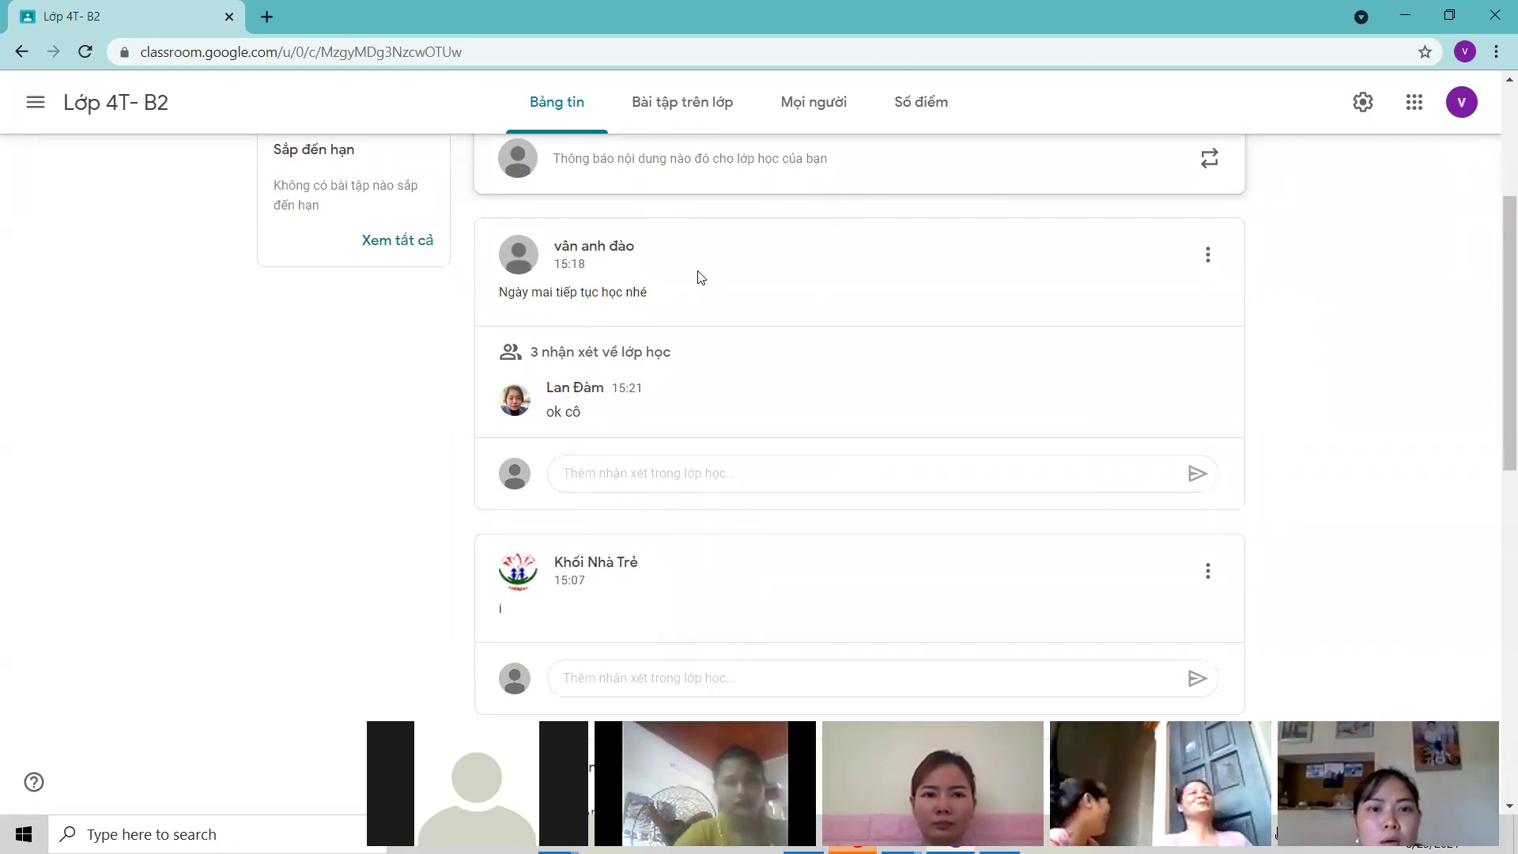
click(577, 352)
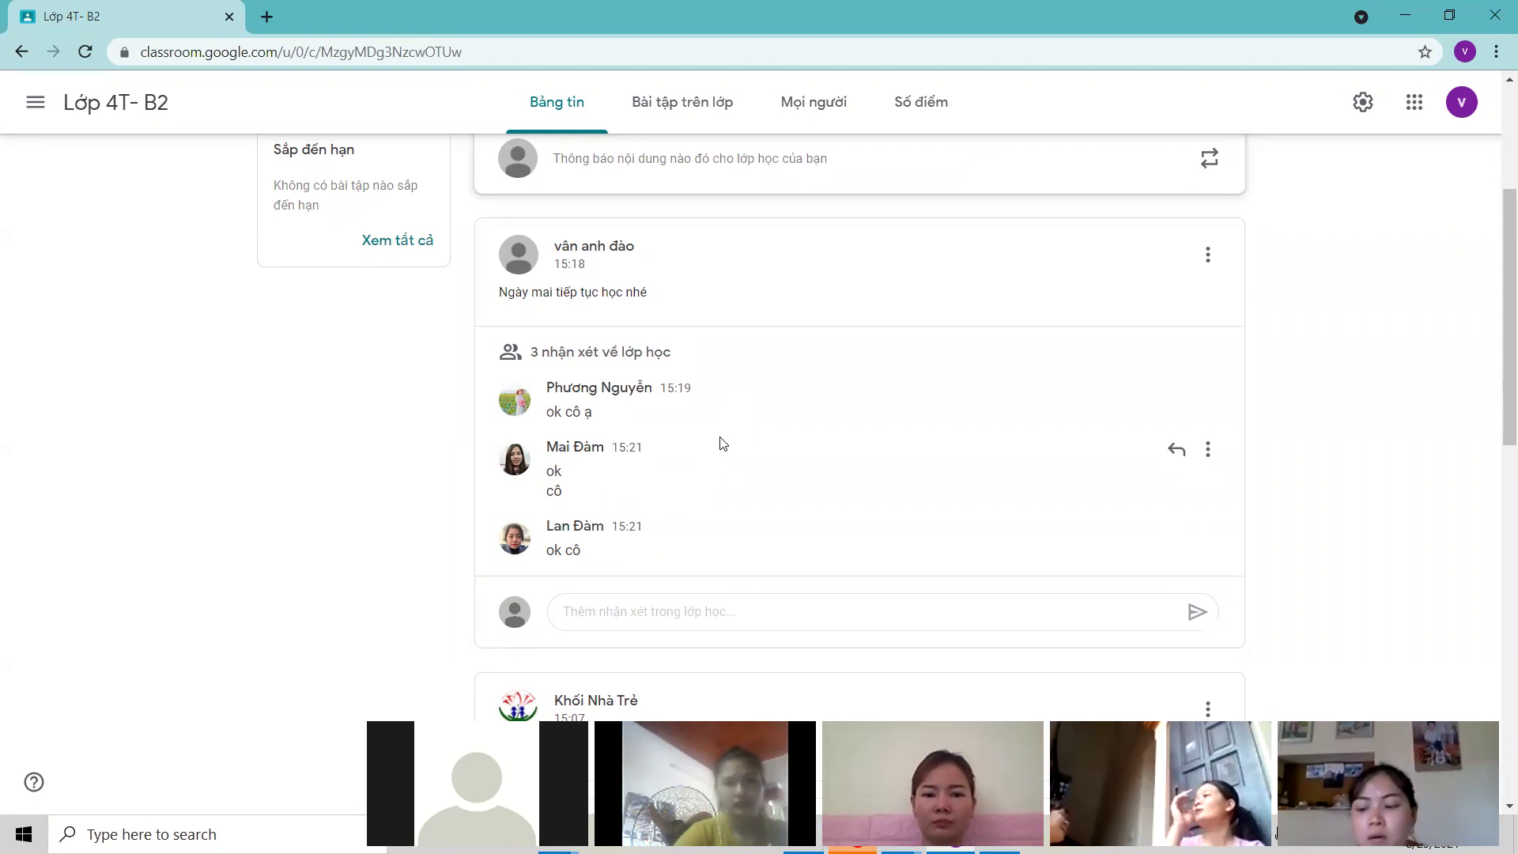
scroll(737, 441, up, 4)
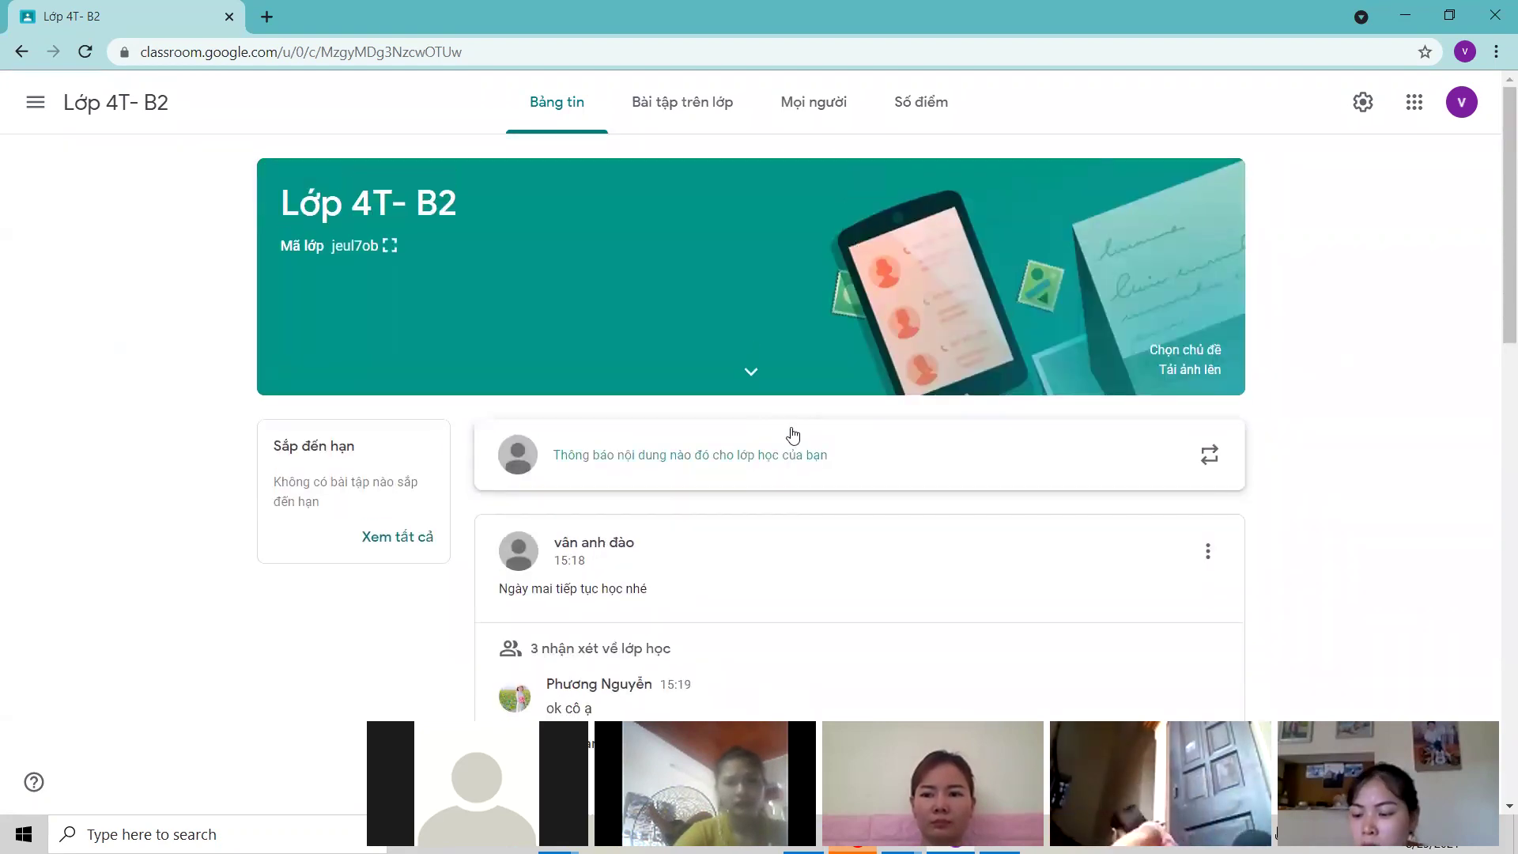
scroll(855, 461, down, 5)
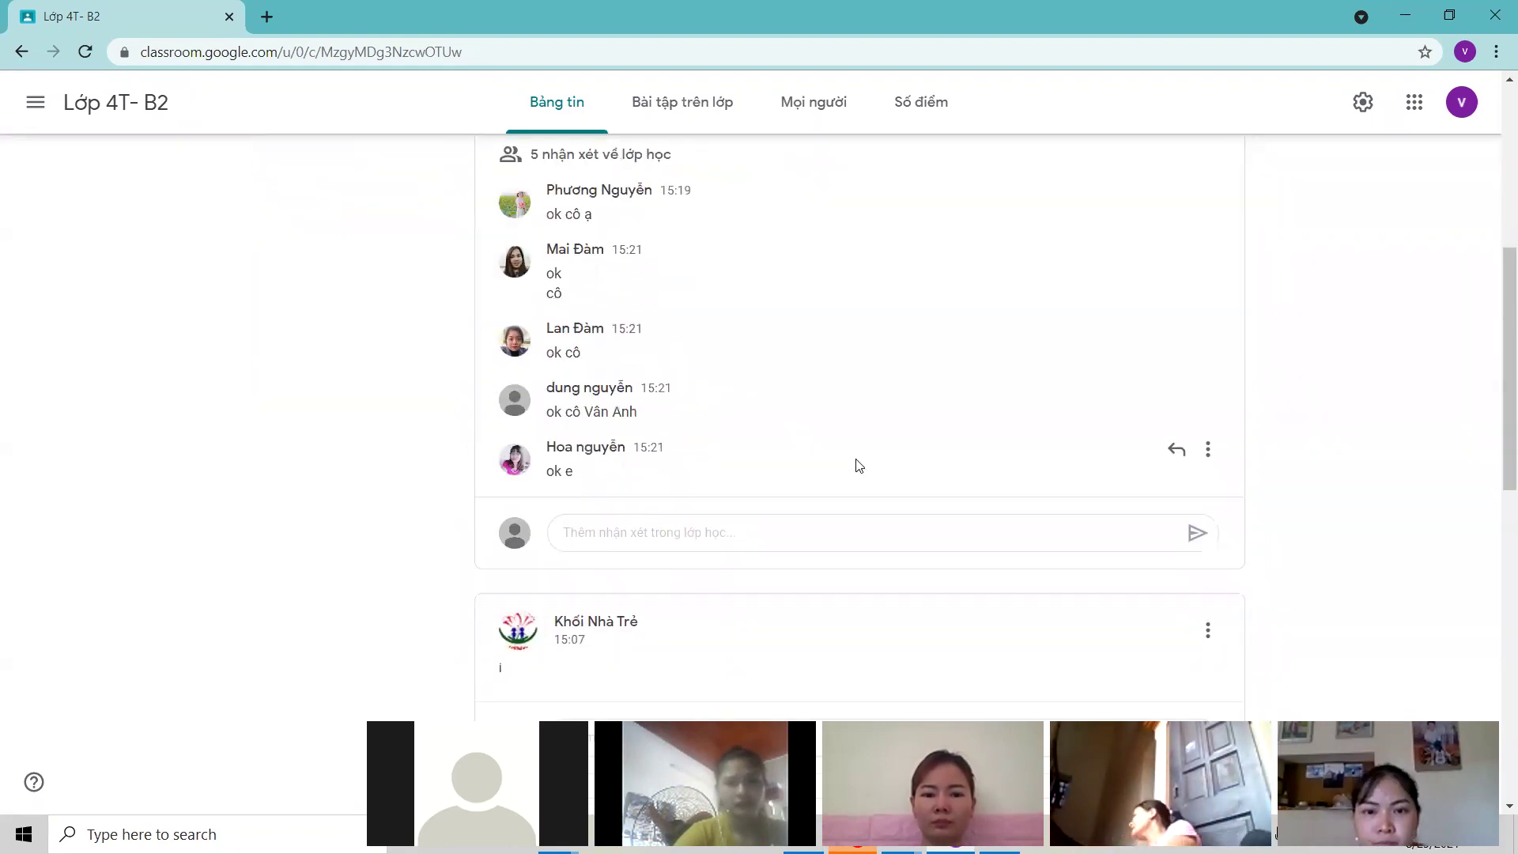
scroll(860, 465, up, 4)
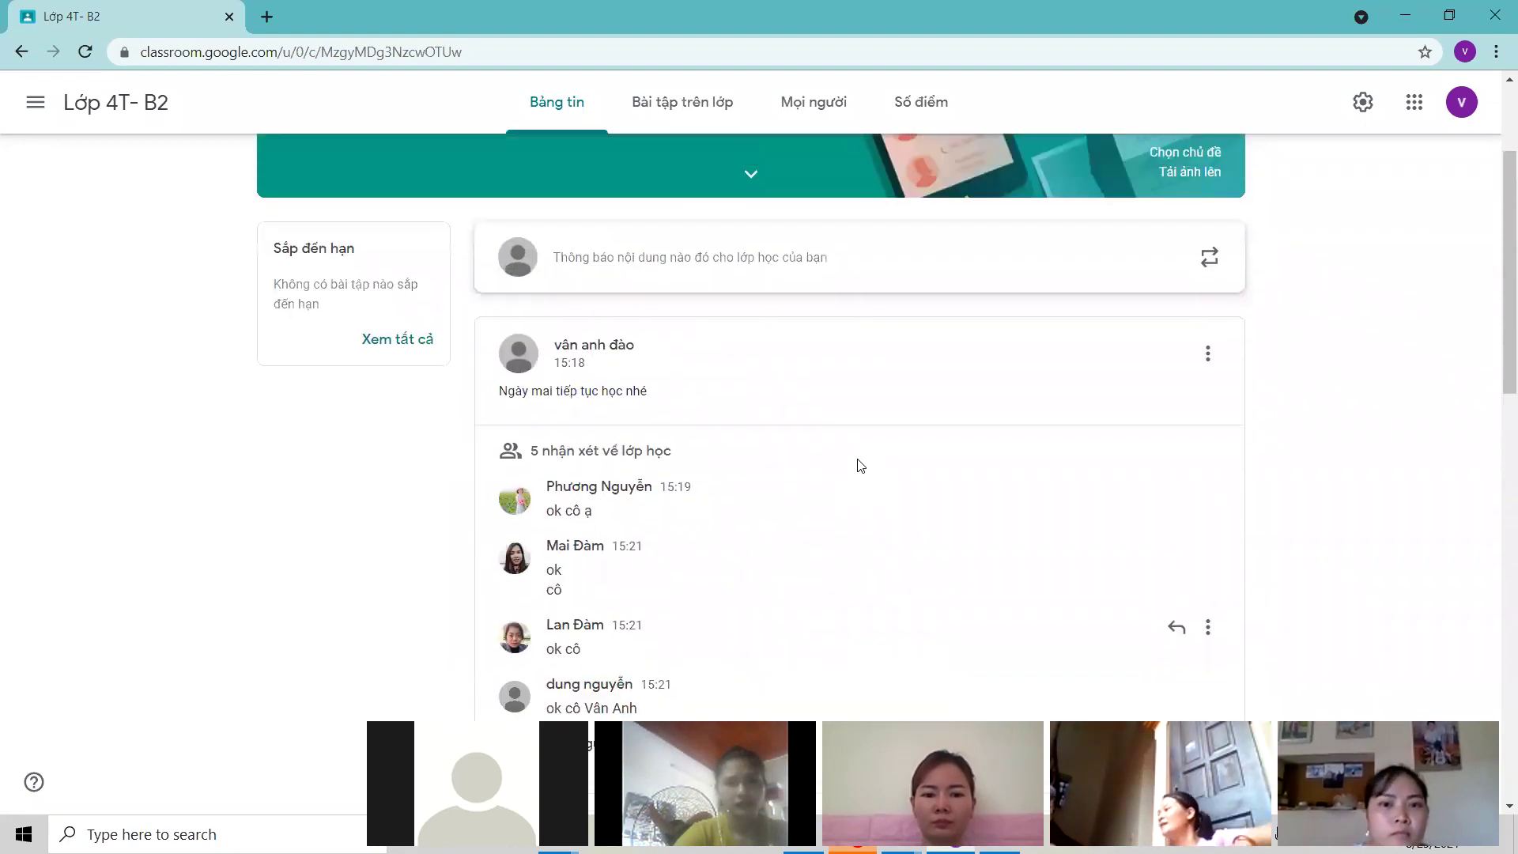
scroll(868, 463, up, 1)
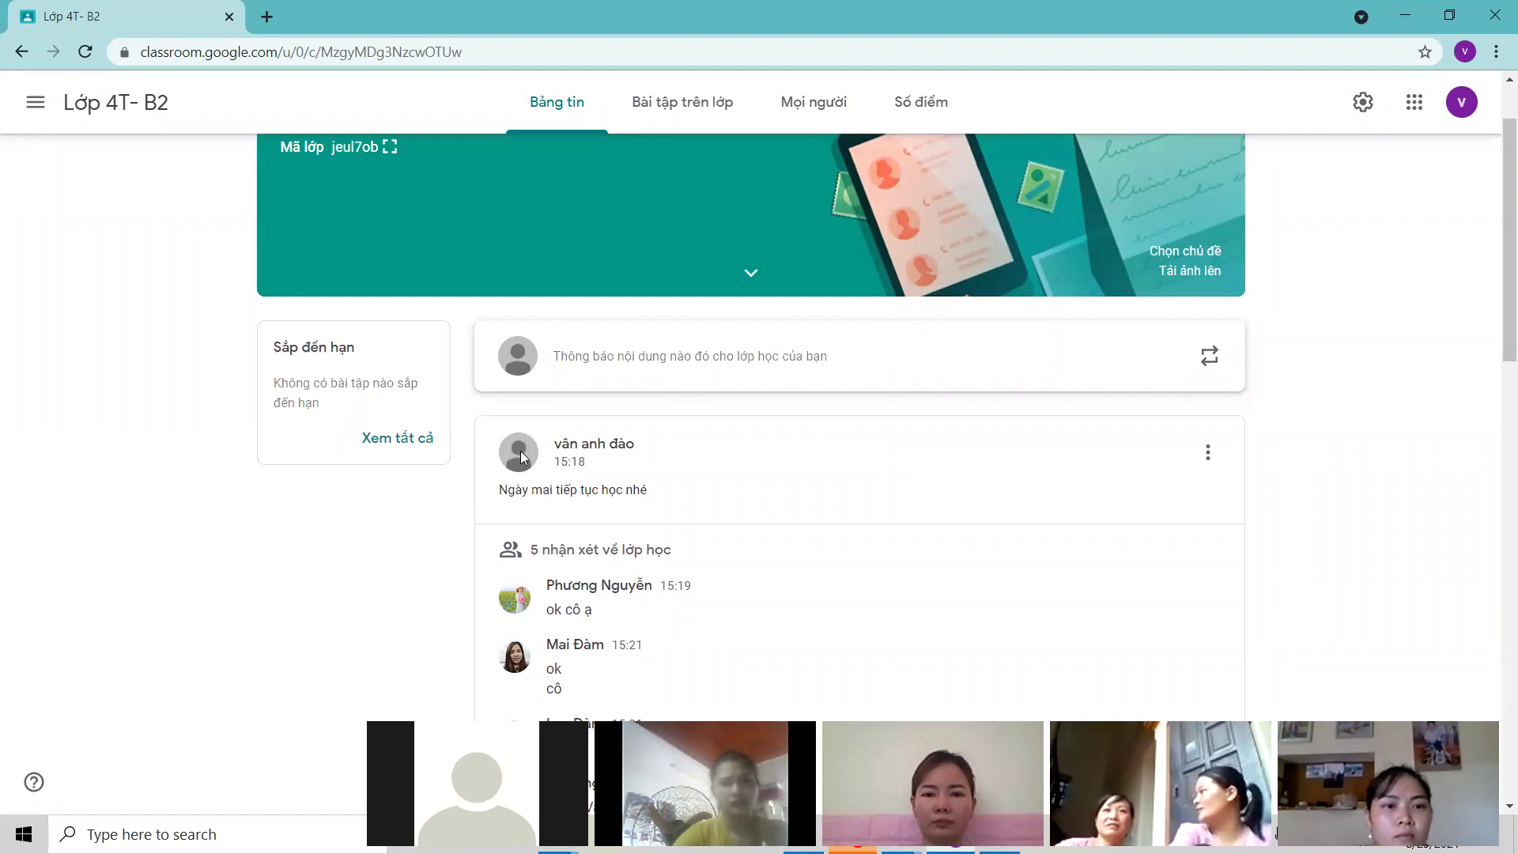
Open the main navigation drawer, then close it to get back to the Lớp 4T- B2 stream.
click(31, 104)
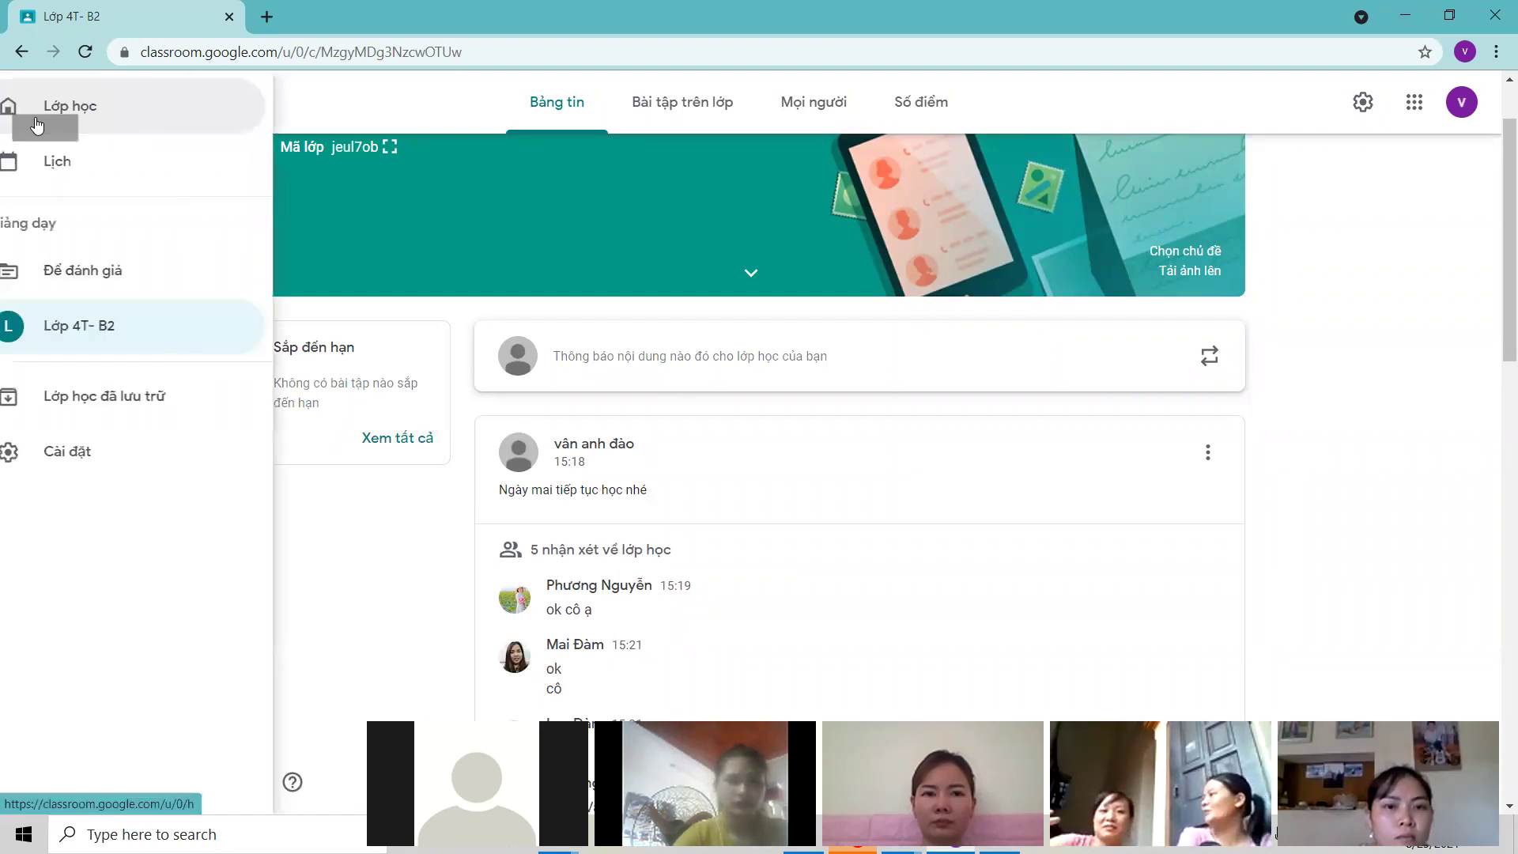
click(333, 120)
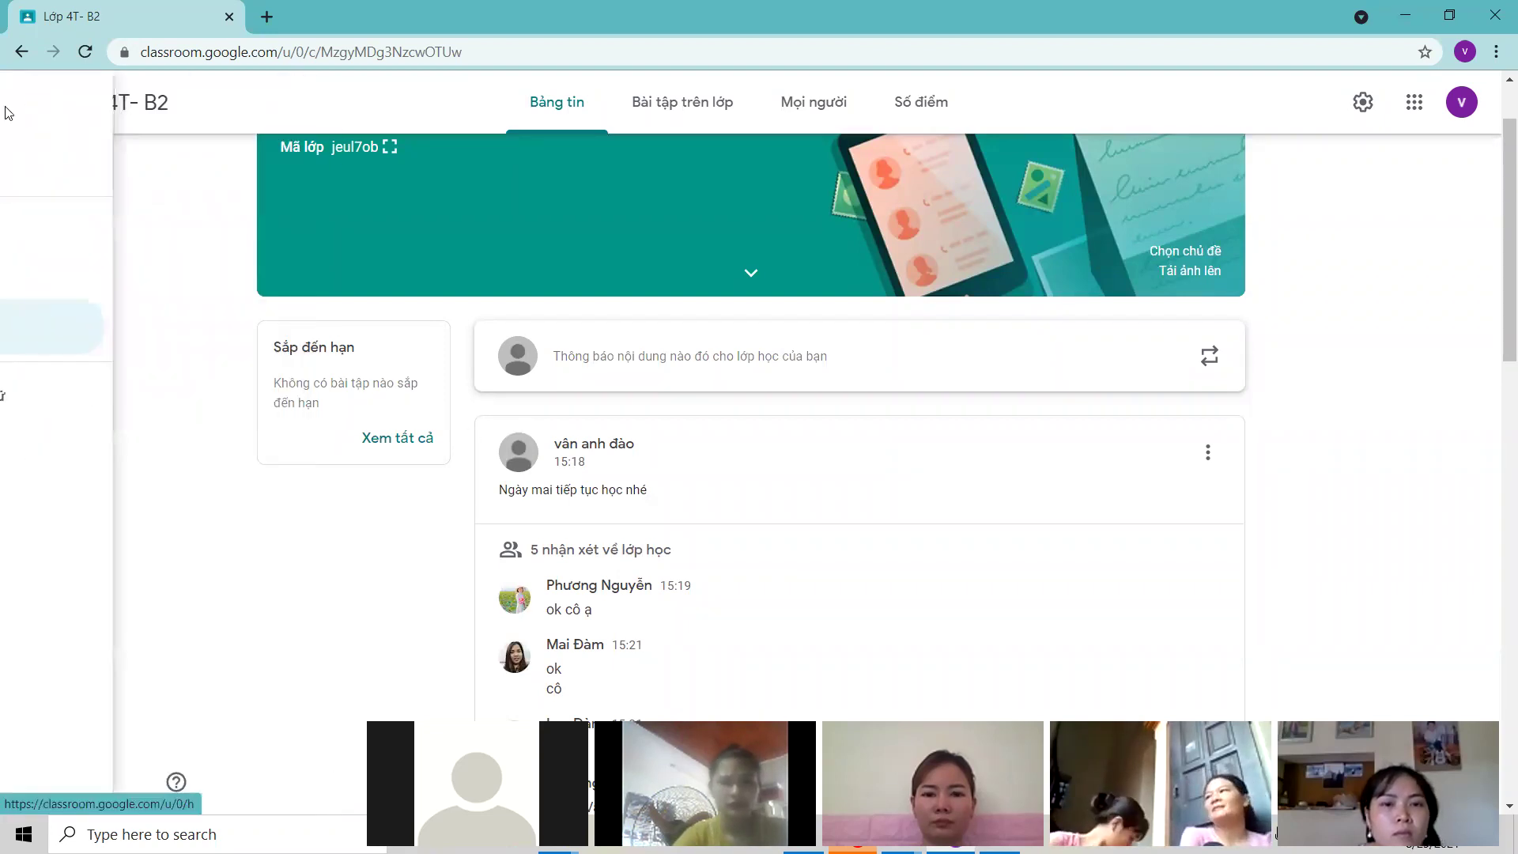
click(31, 105)
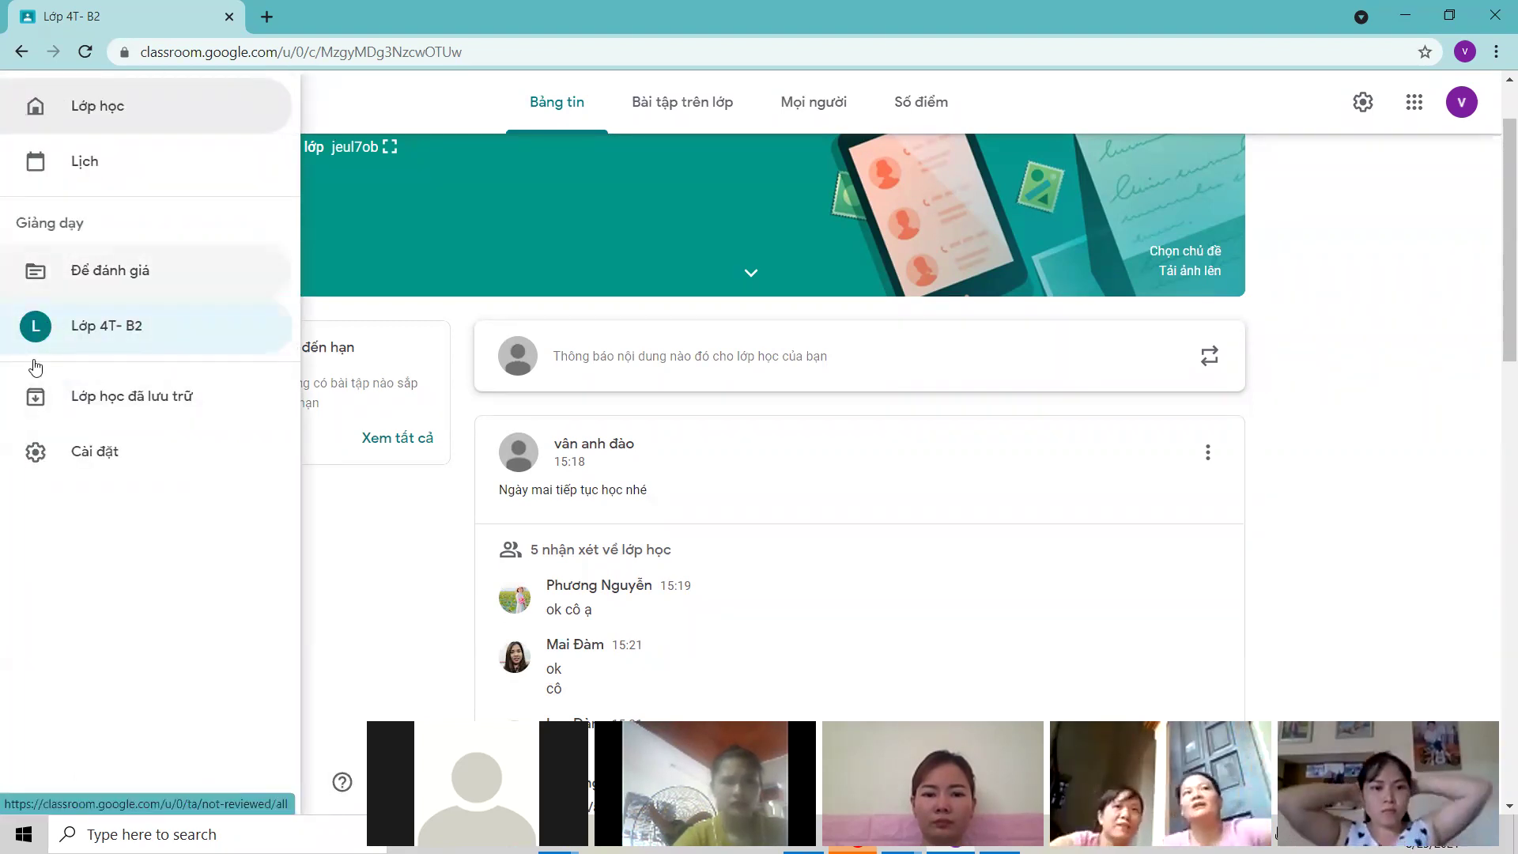
click(424, 316)
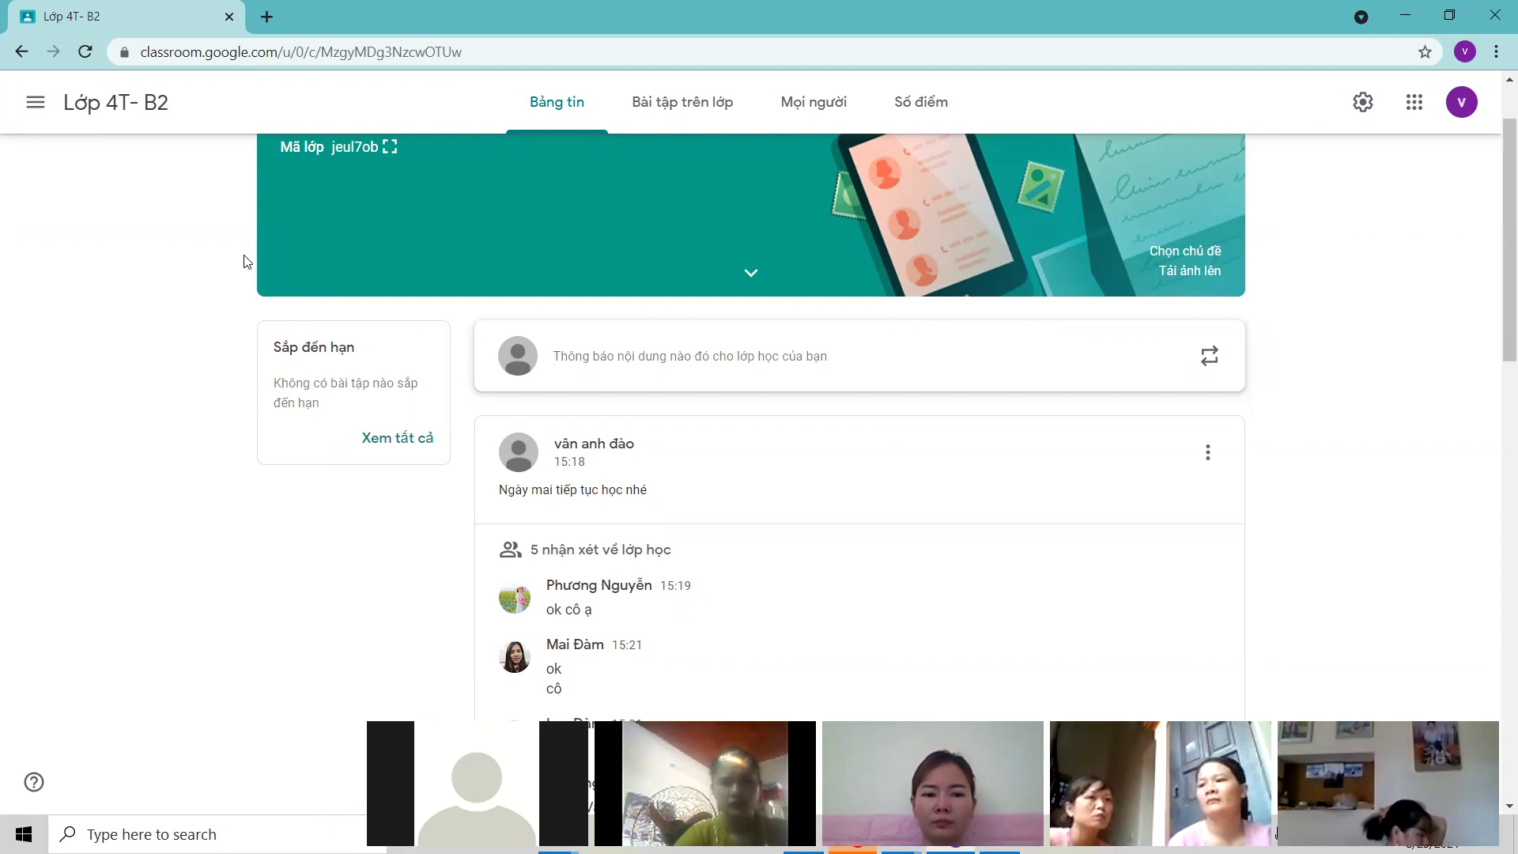
click(516, 344)
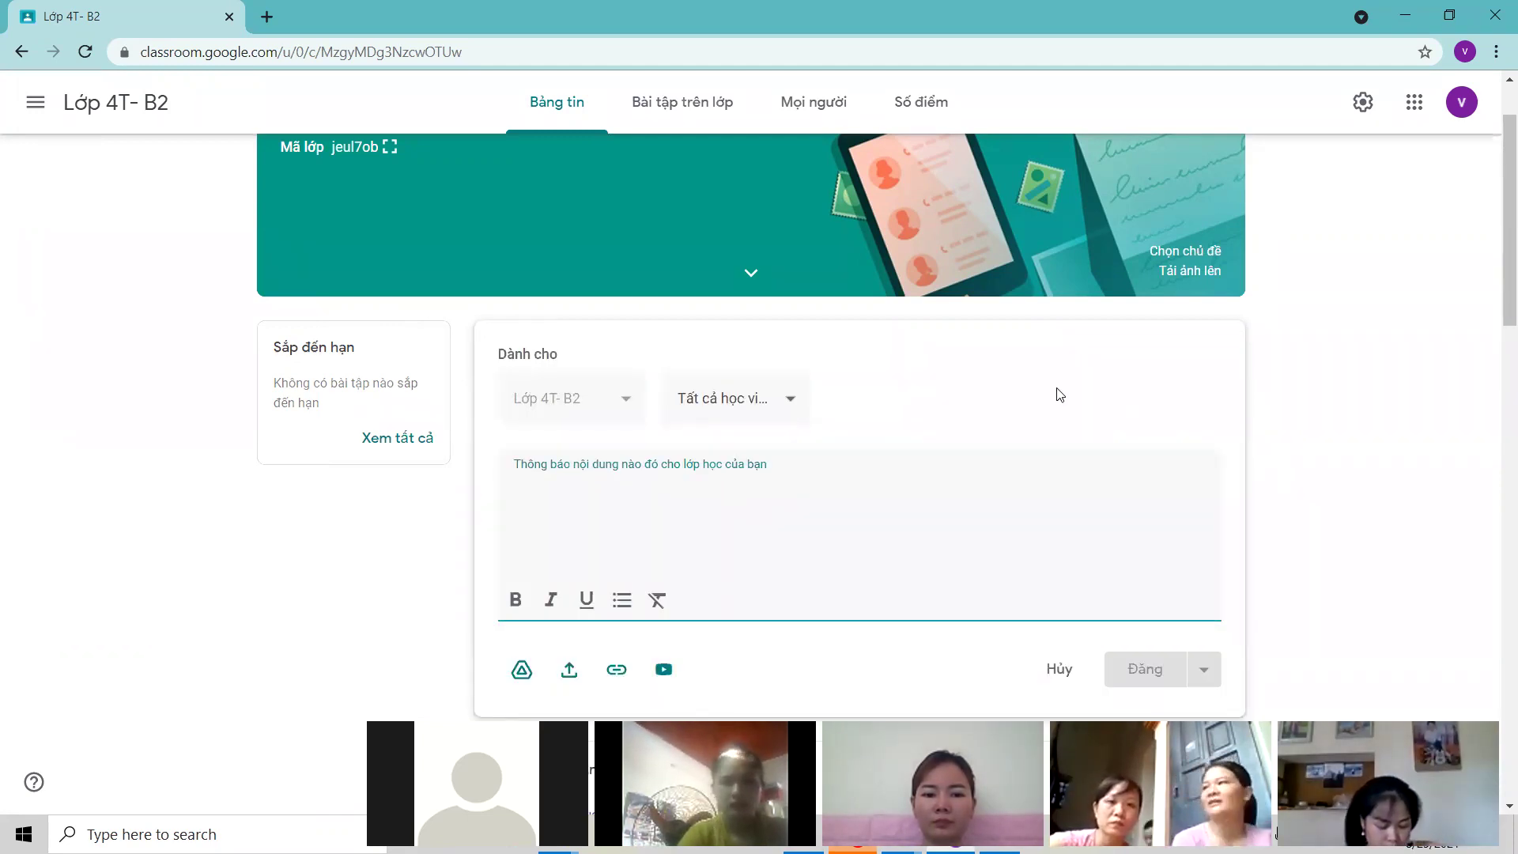
scroll(1471, 397, up, 1)
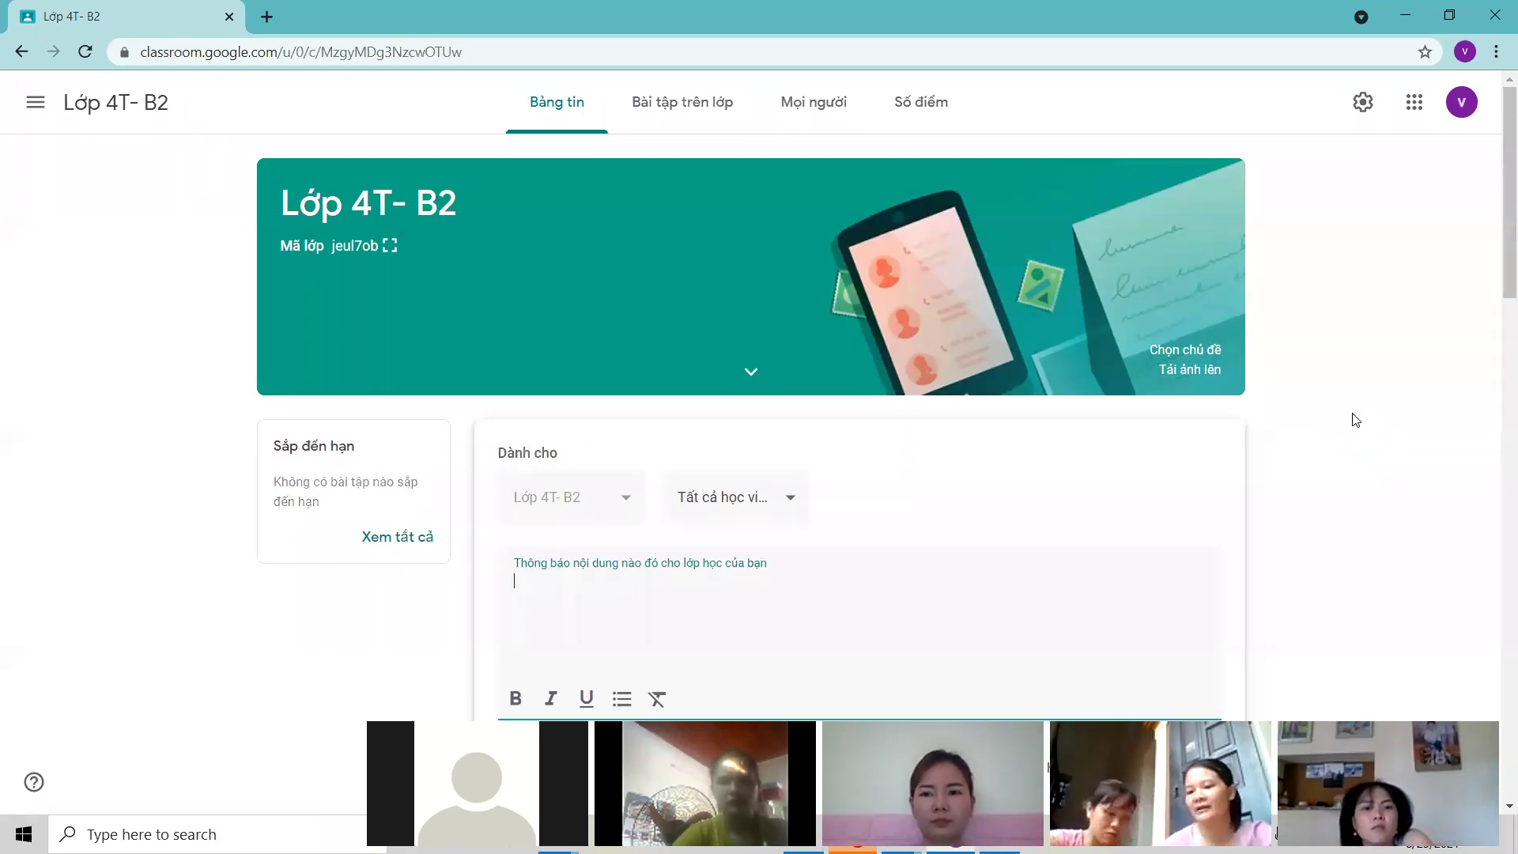
scroll(1356, 420, down, 4)
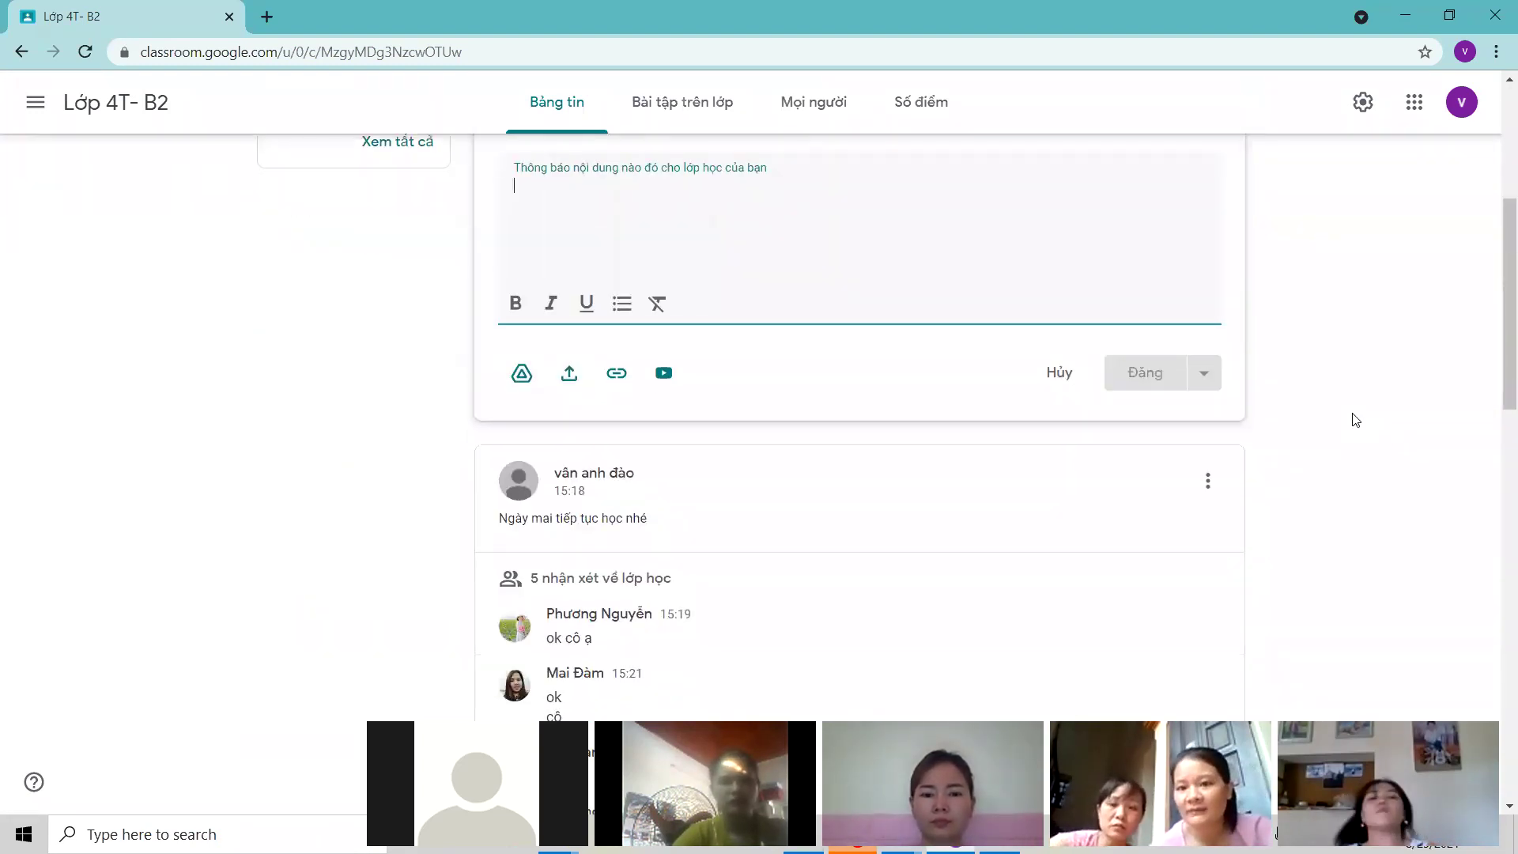
scroll(1357, 420, down, 3)
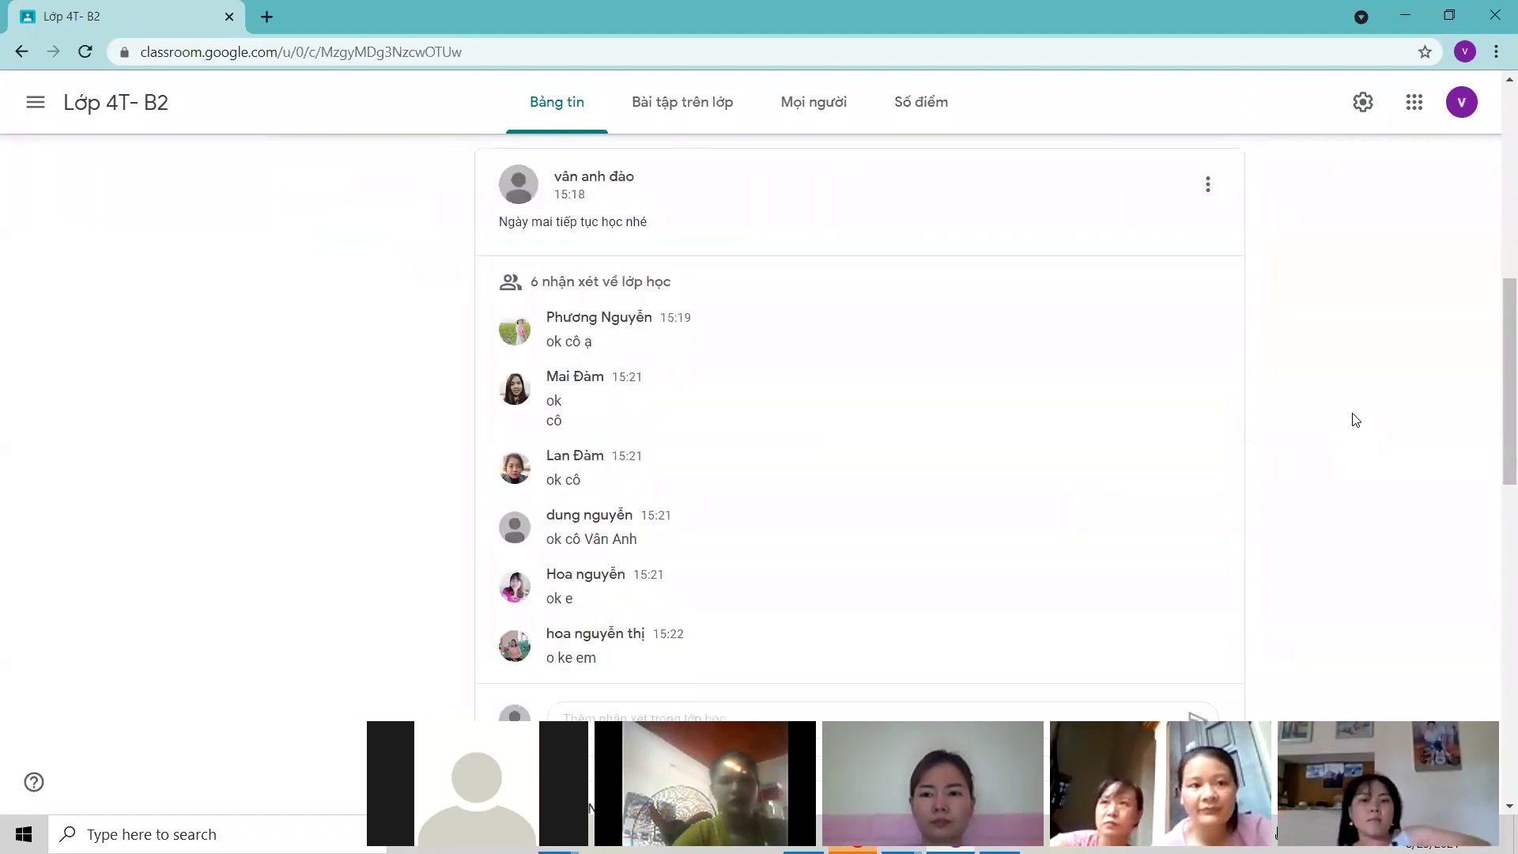
scroll(1356, 420, down, 2)
scroll(1356, 420, up, 10)
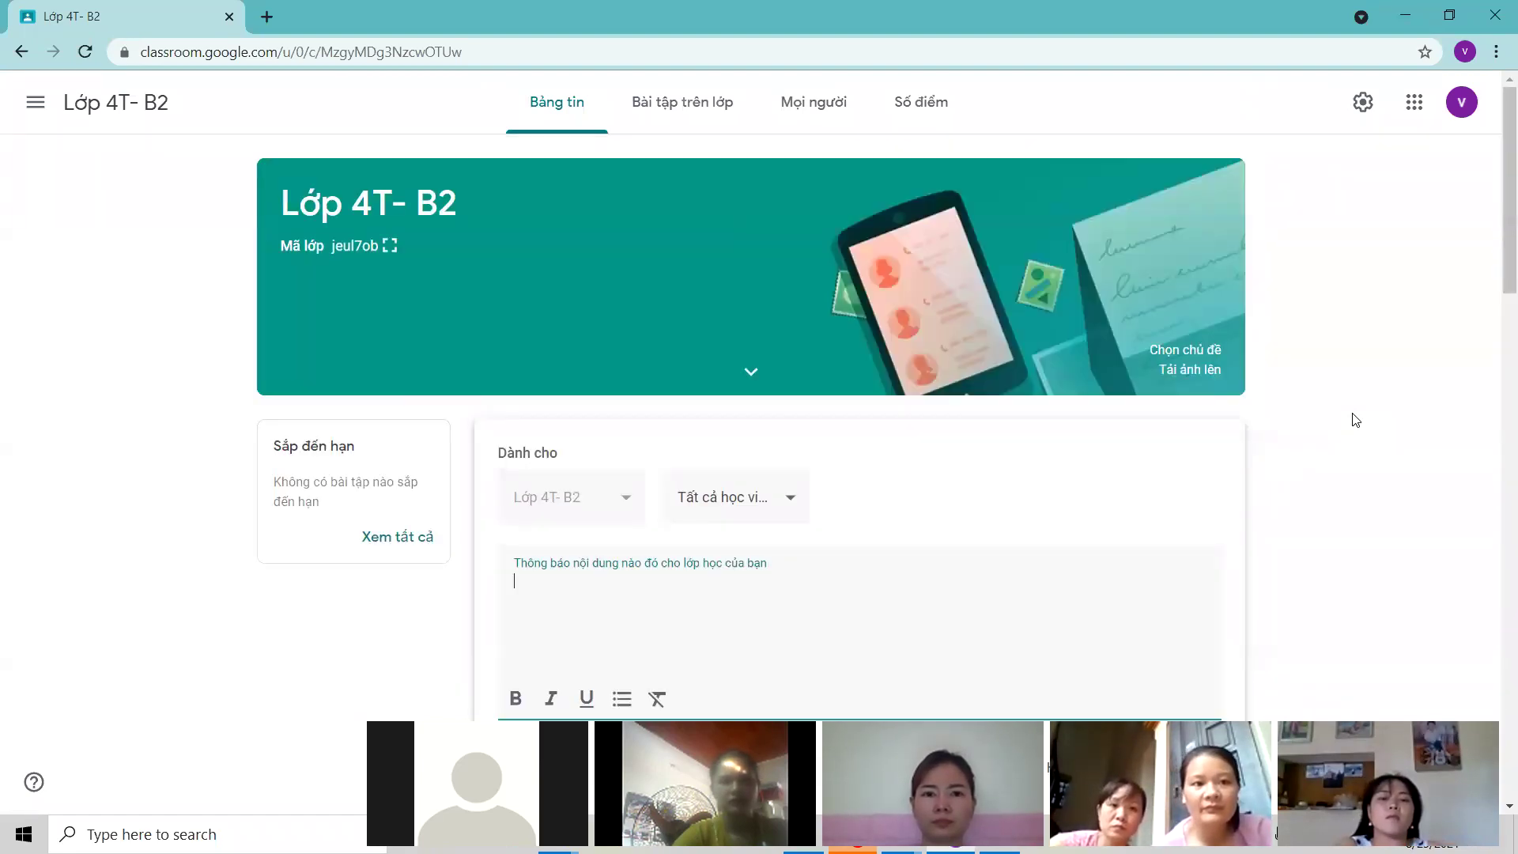
click(1347, 449)
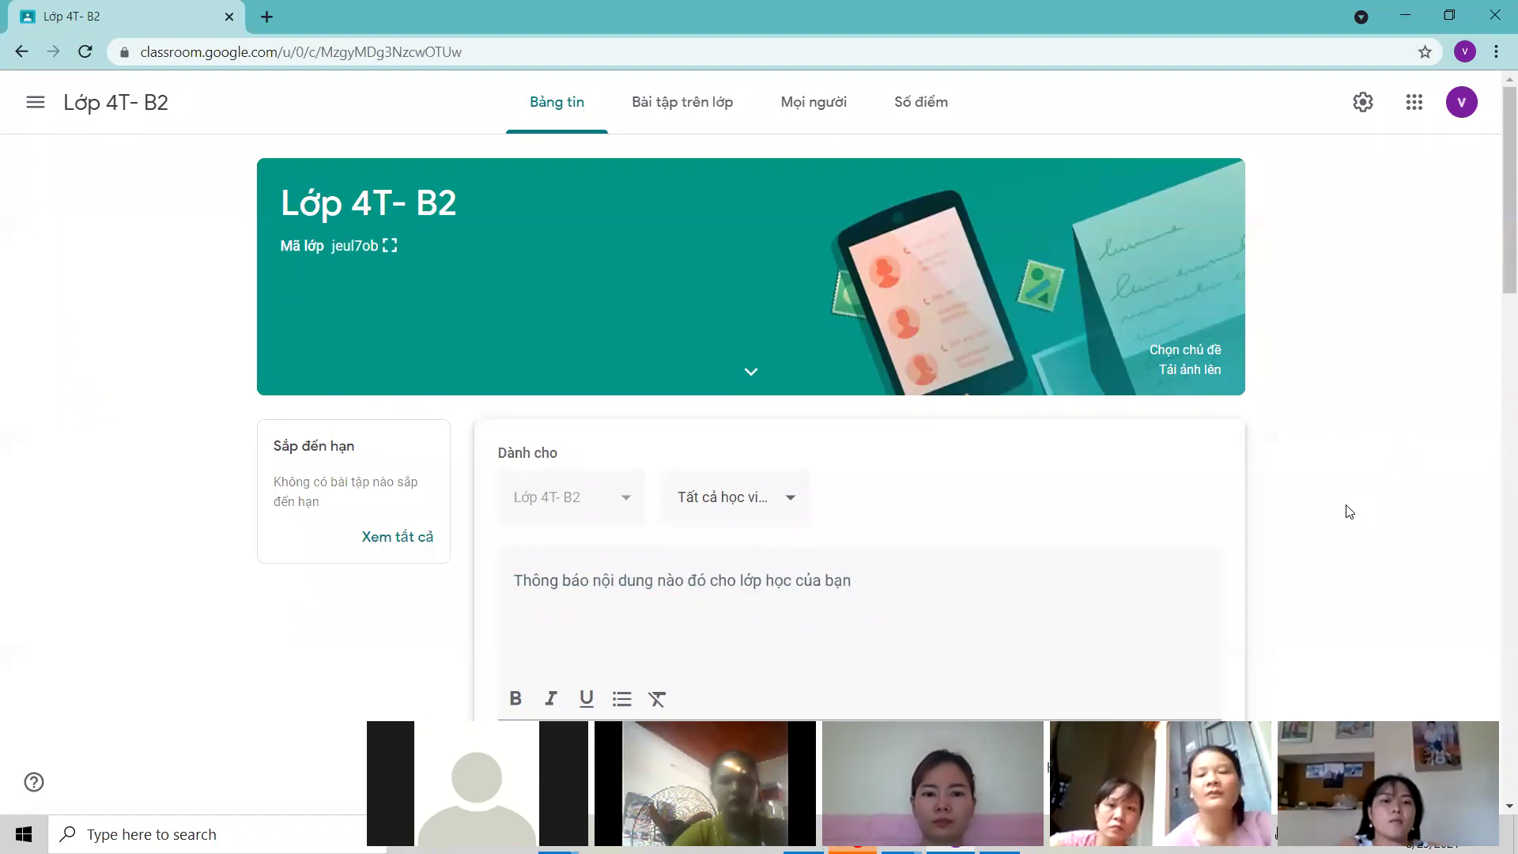
scroll(1350, 512, down, 3)
click(1075, 484)
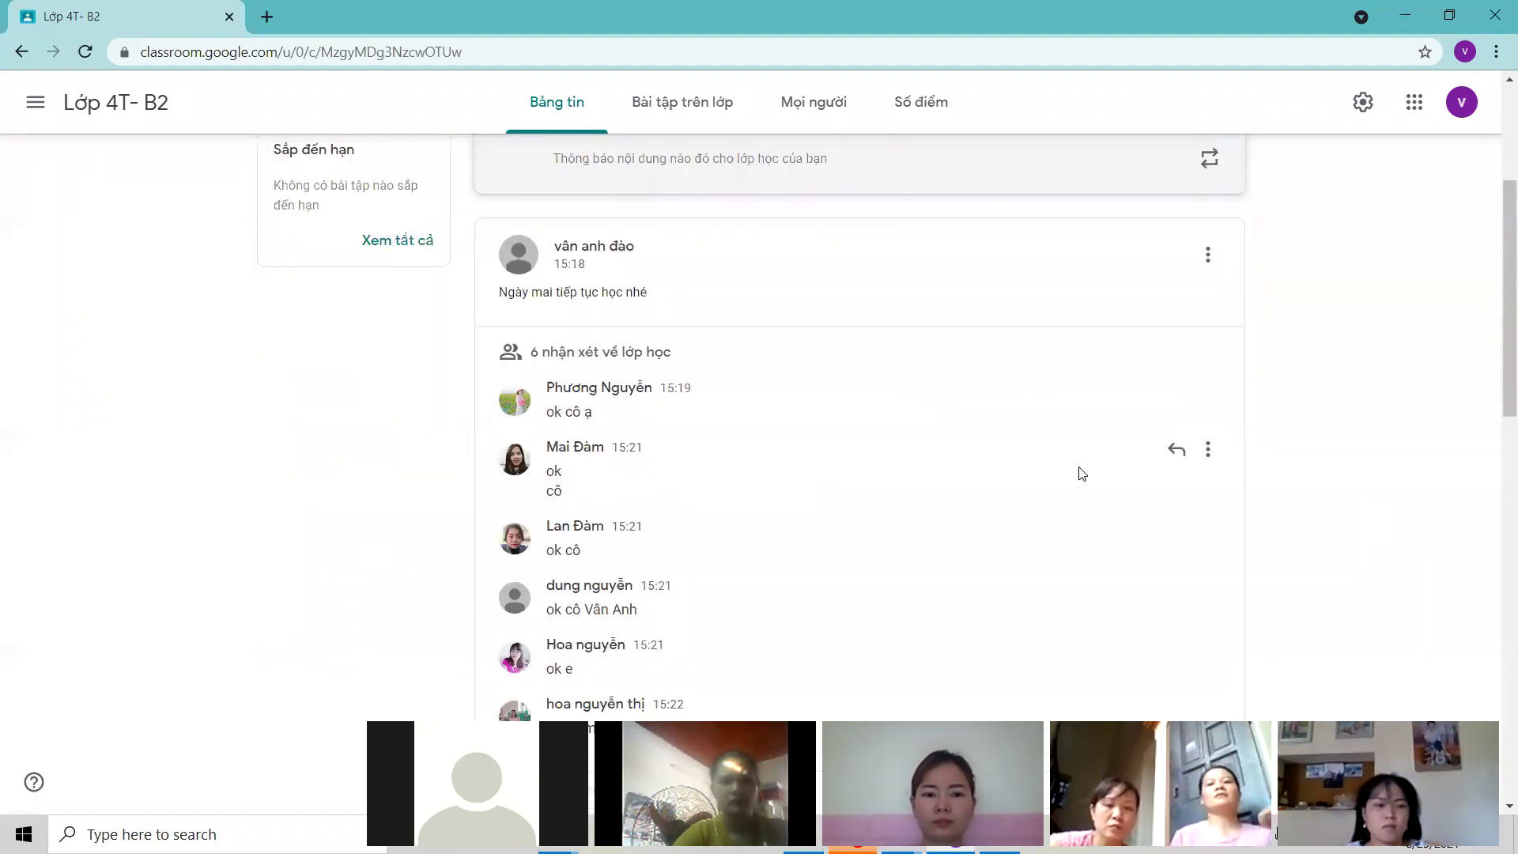
scroll(1250, 427, up, 3)
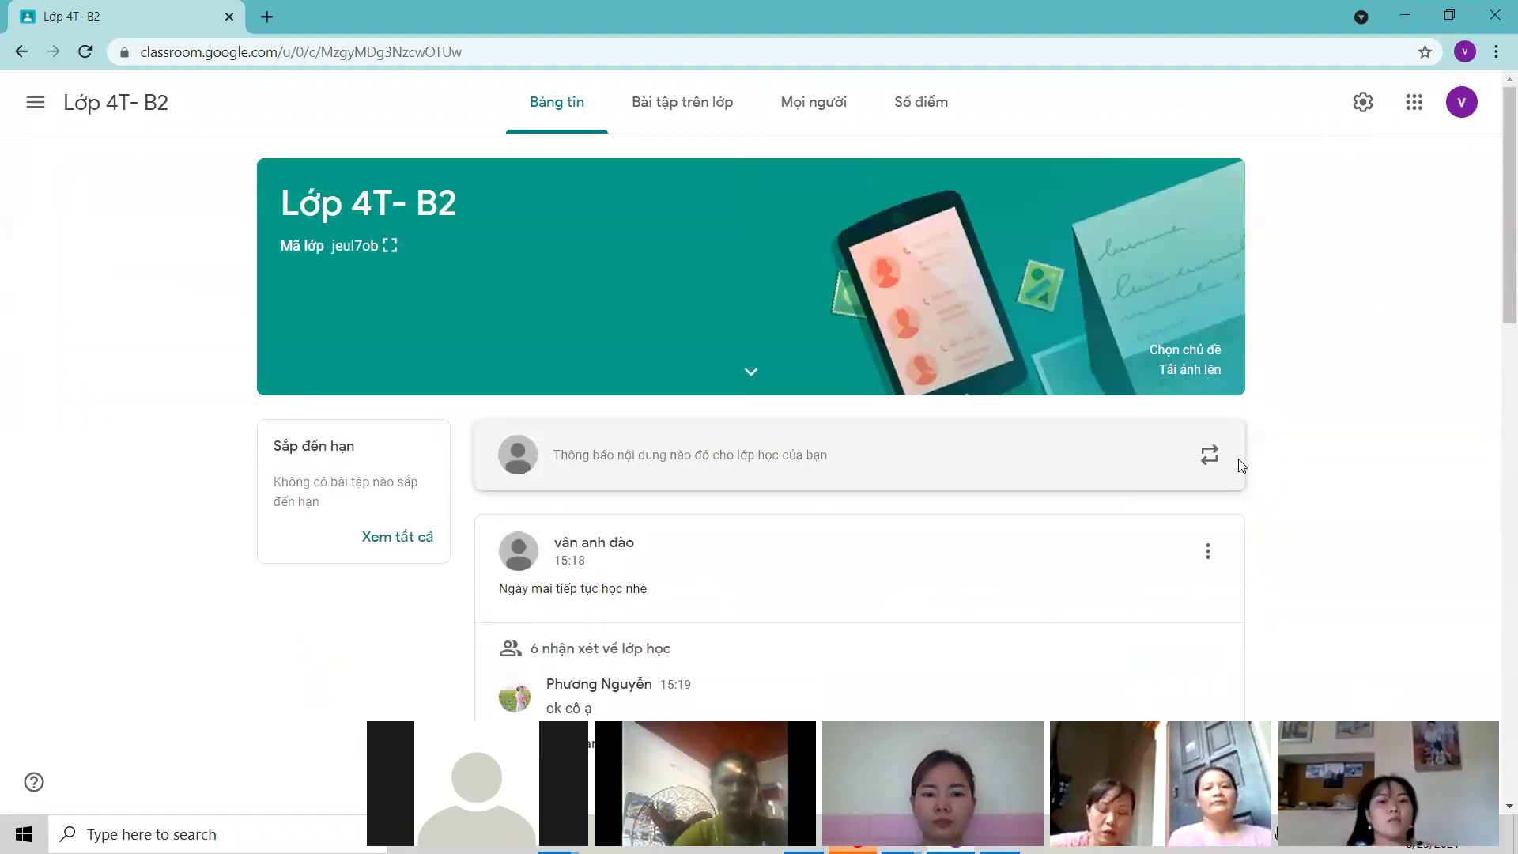
scroll(1240, 466, down, 1)
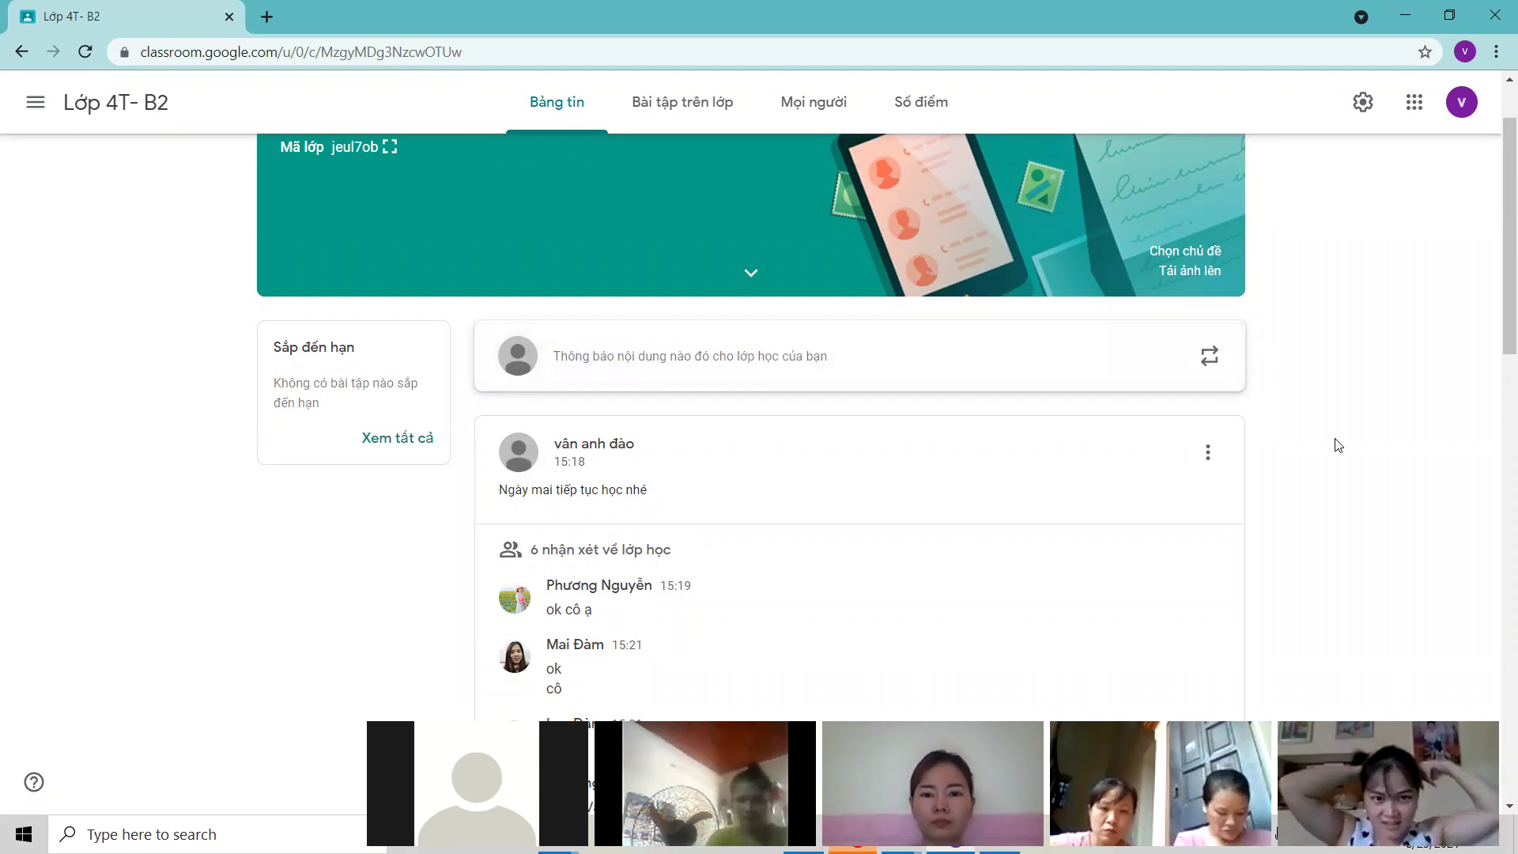
scroll(1338, 445, up, 1)
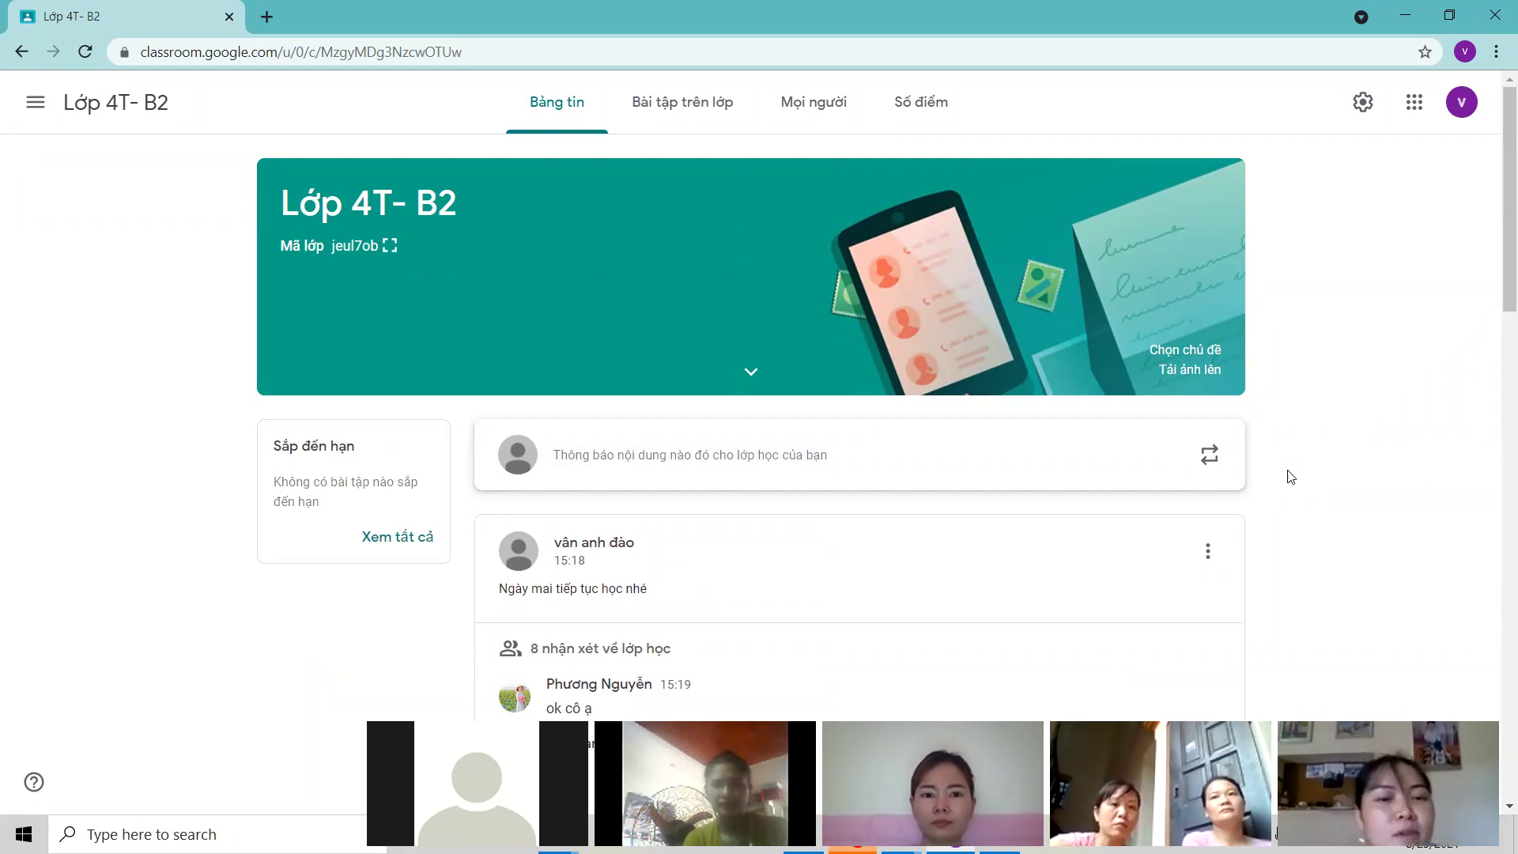
Apply the orange coffee-and-tea gallery image as the Lớp 4T- B2 banner theme.
click(748, 372)
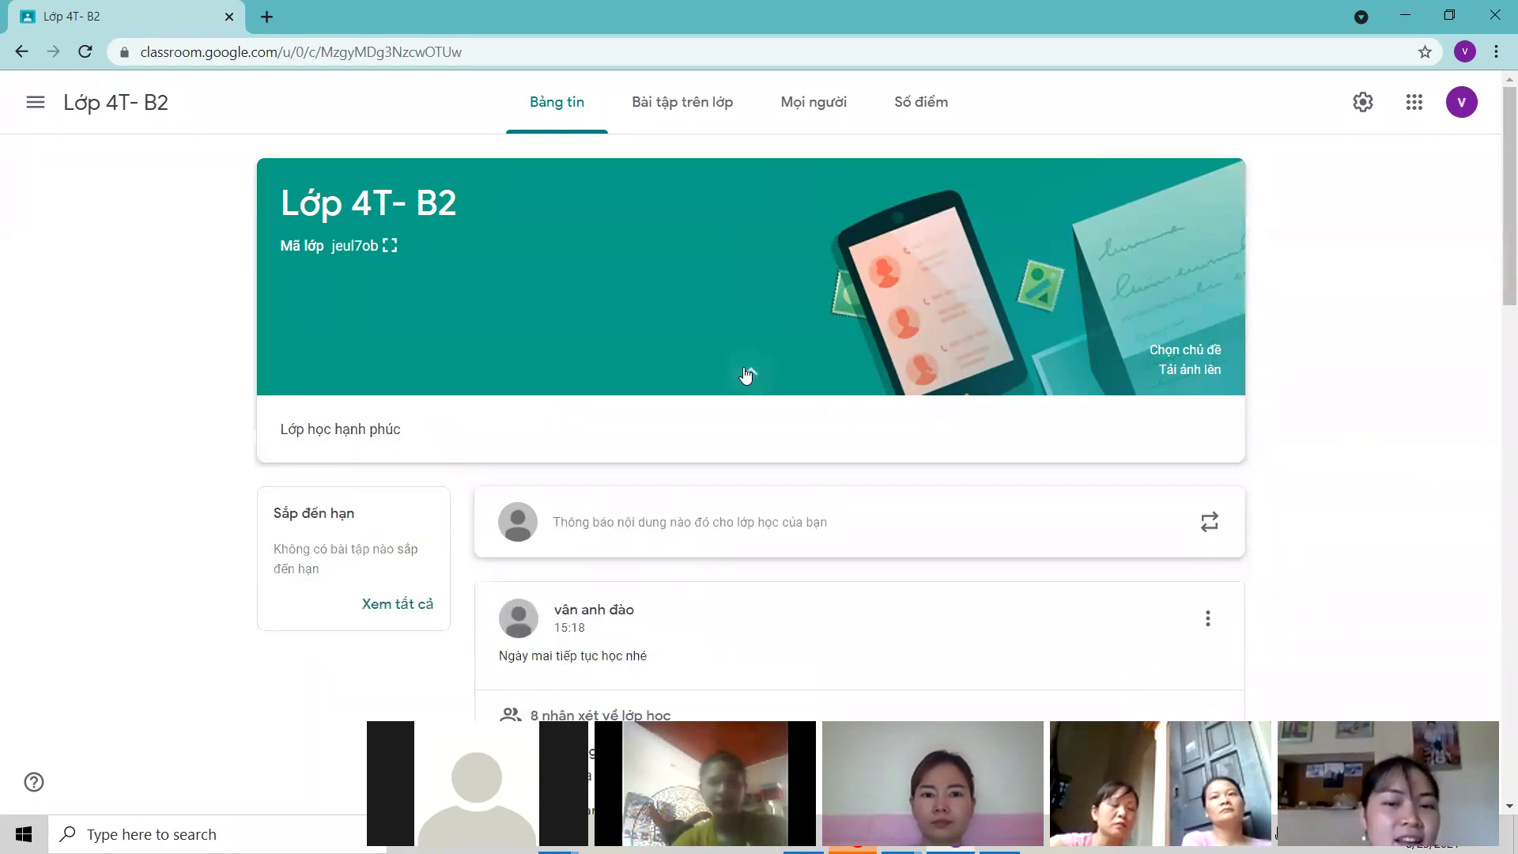
click(749, 372)
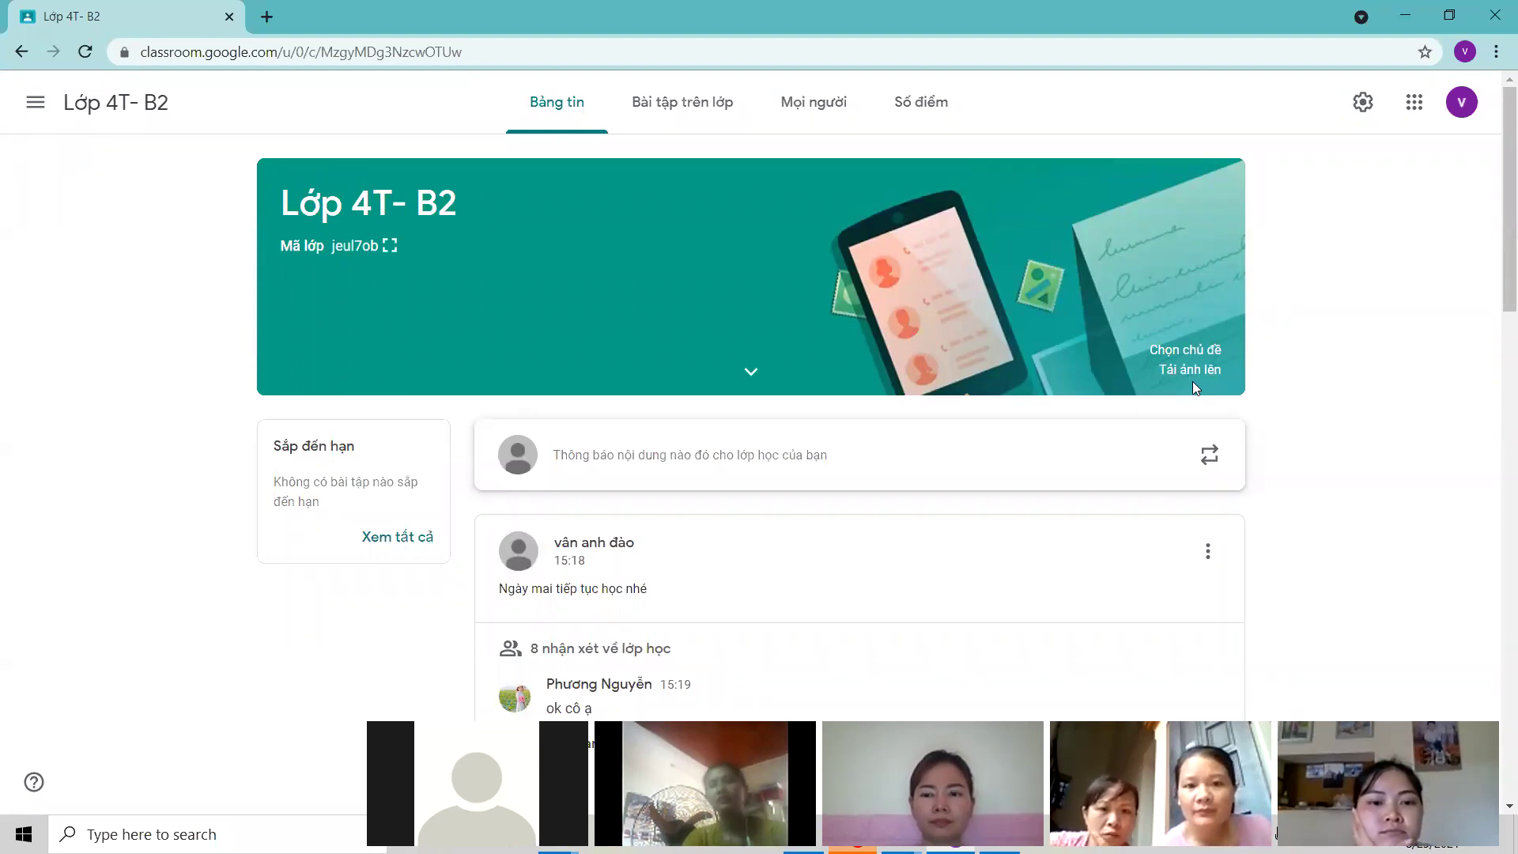
click(1184, 372)
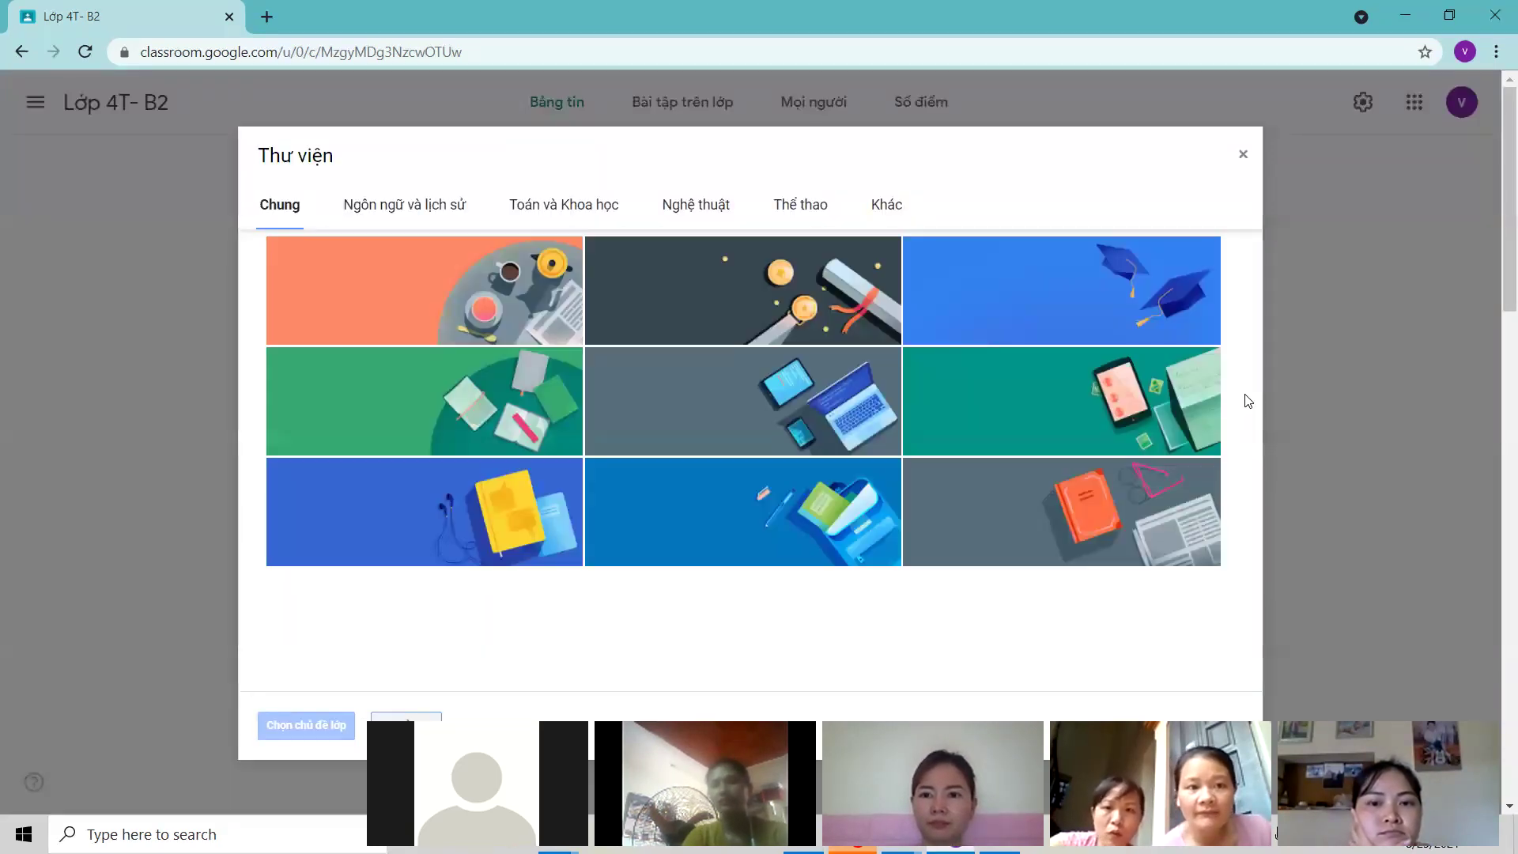
click(287, 258)
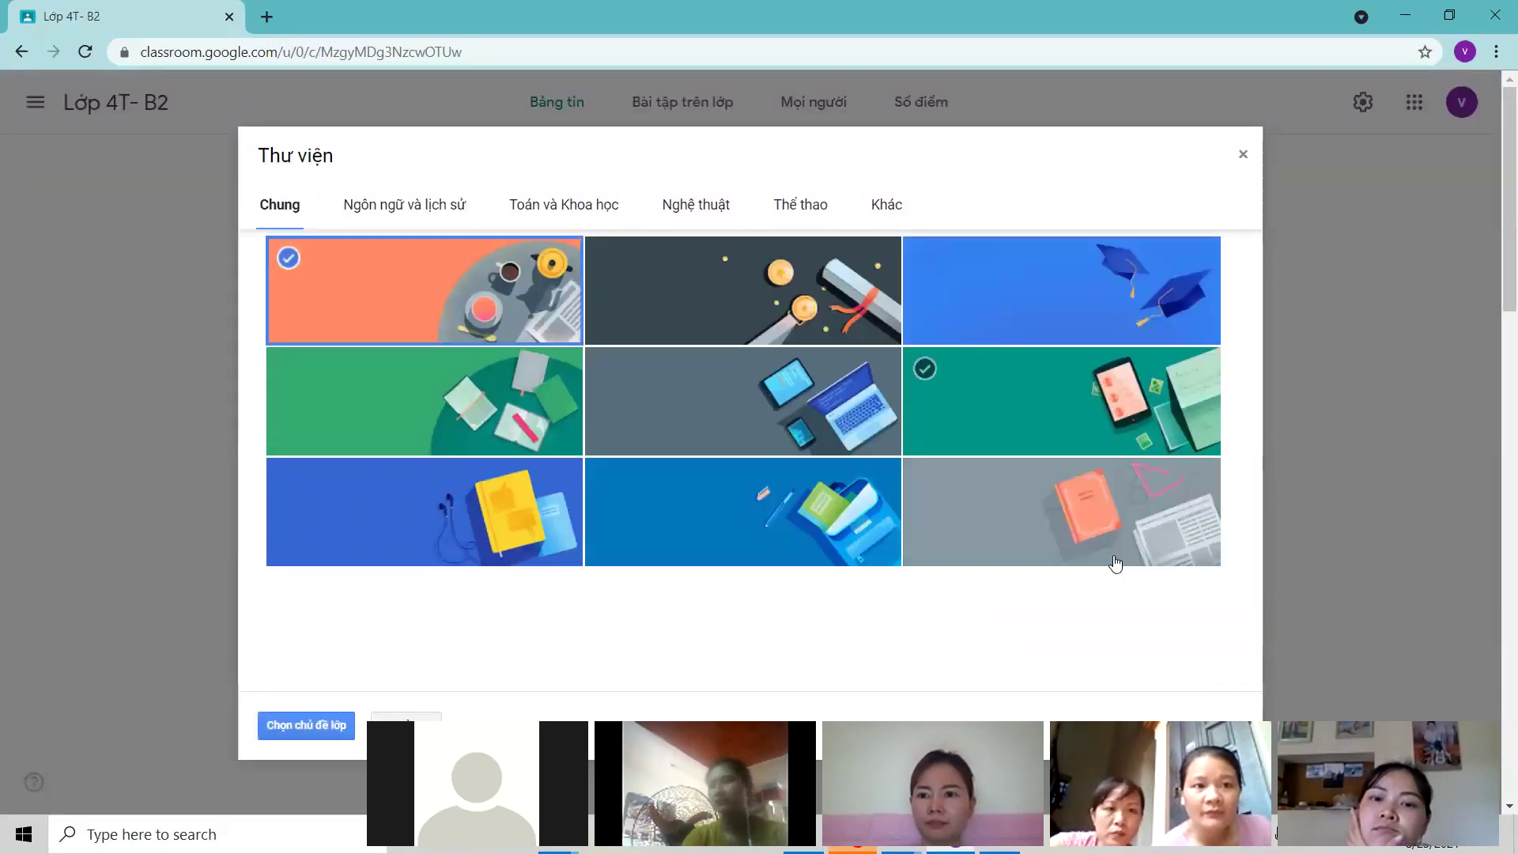
click(318, 728)
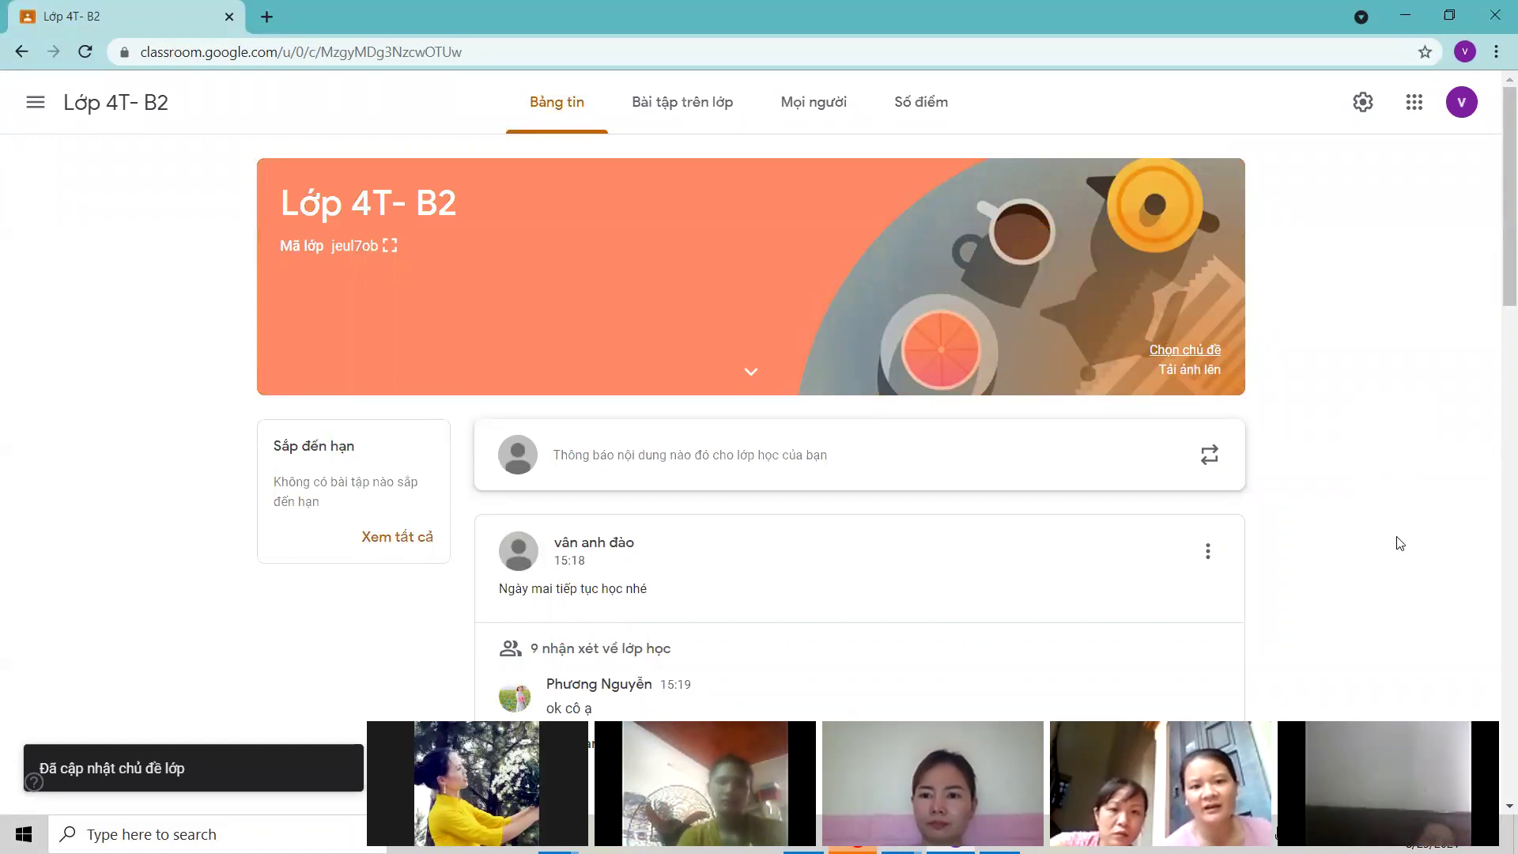
scroll(877, 504, down, 5)
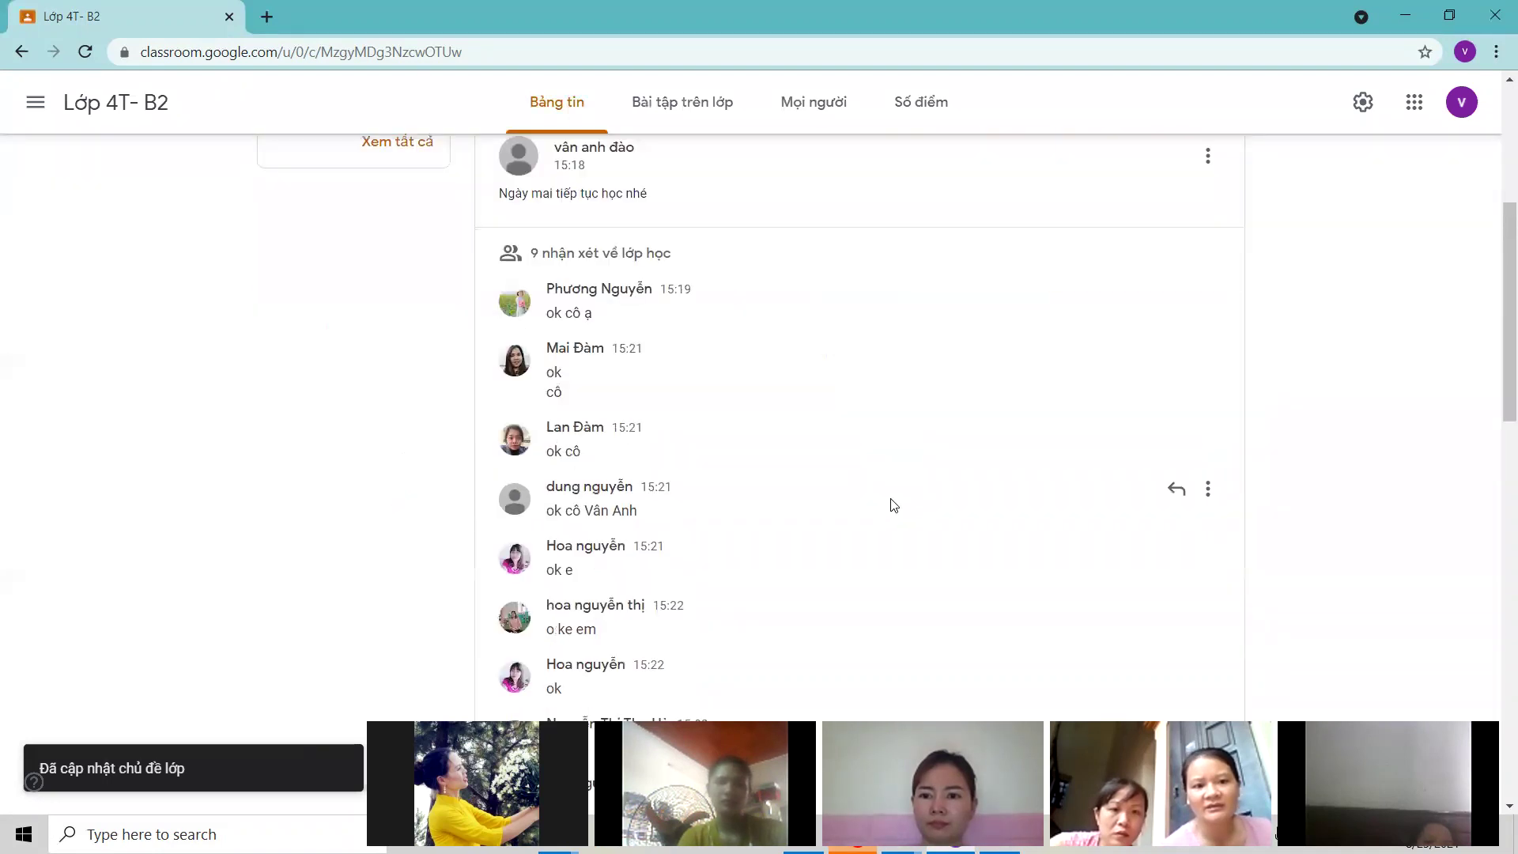
scroll(954, 409, down, 5)
scroll(955, 409, up, 6)
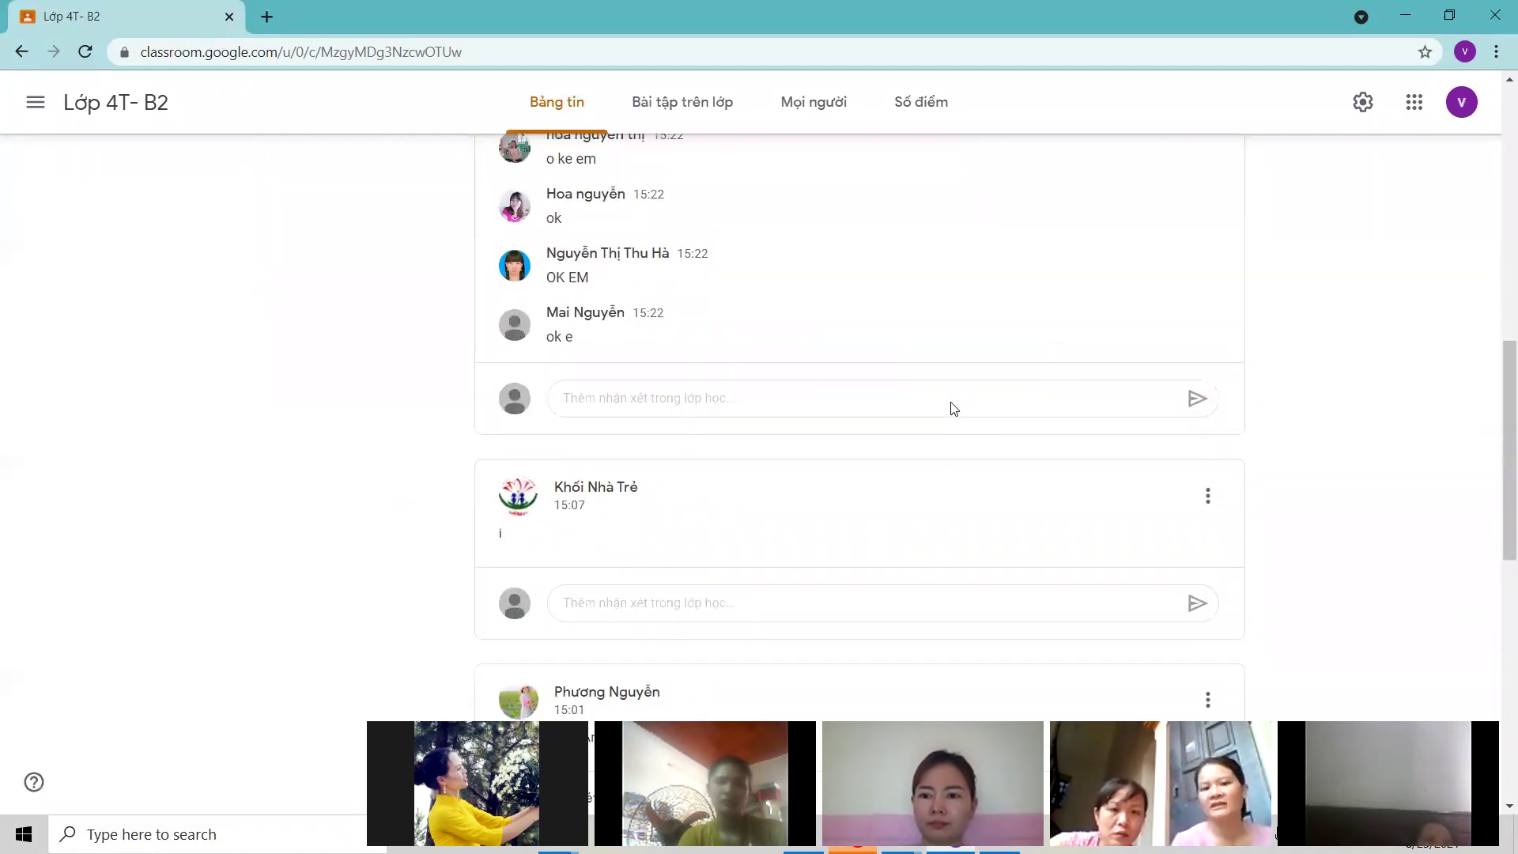
scroll(955, 409, up, 1)
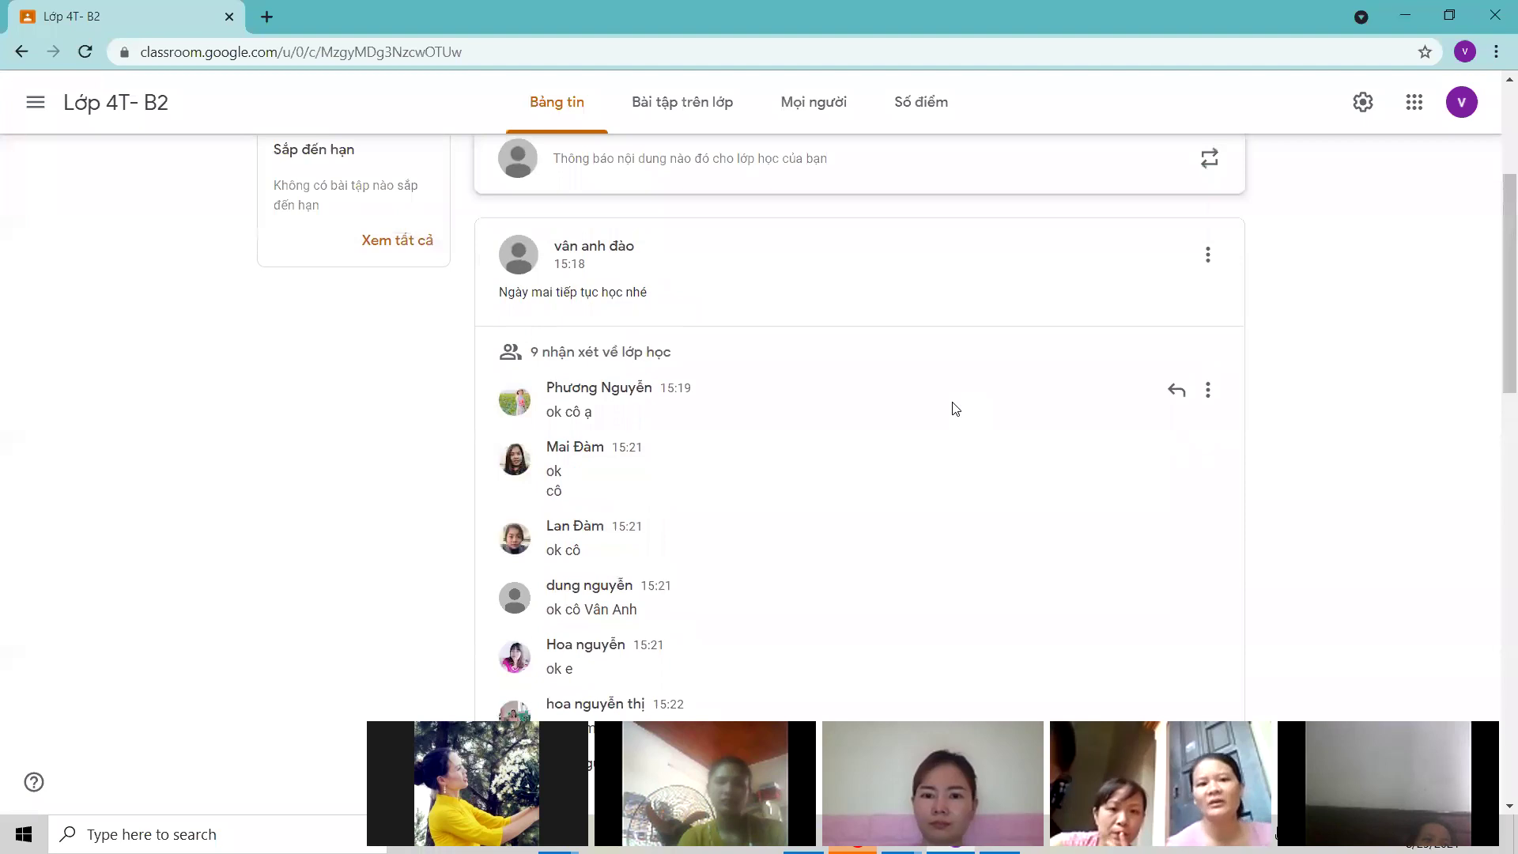
scroll(955, 409, up, 2)
scroll(956, 410, up, 1)
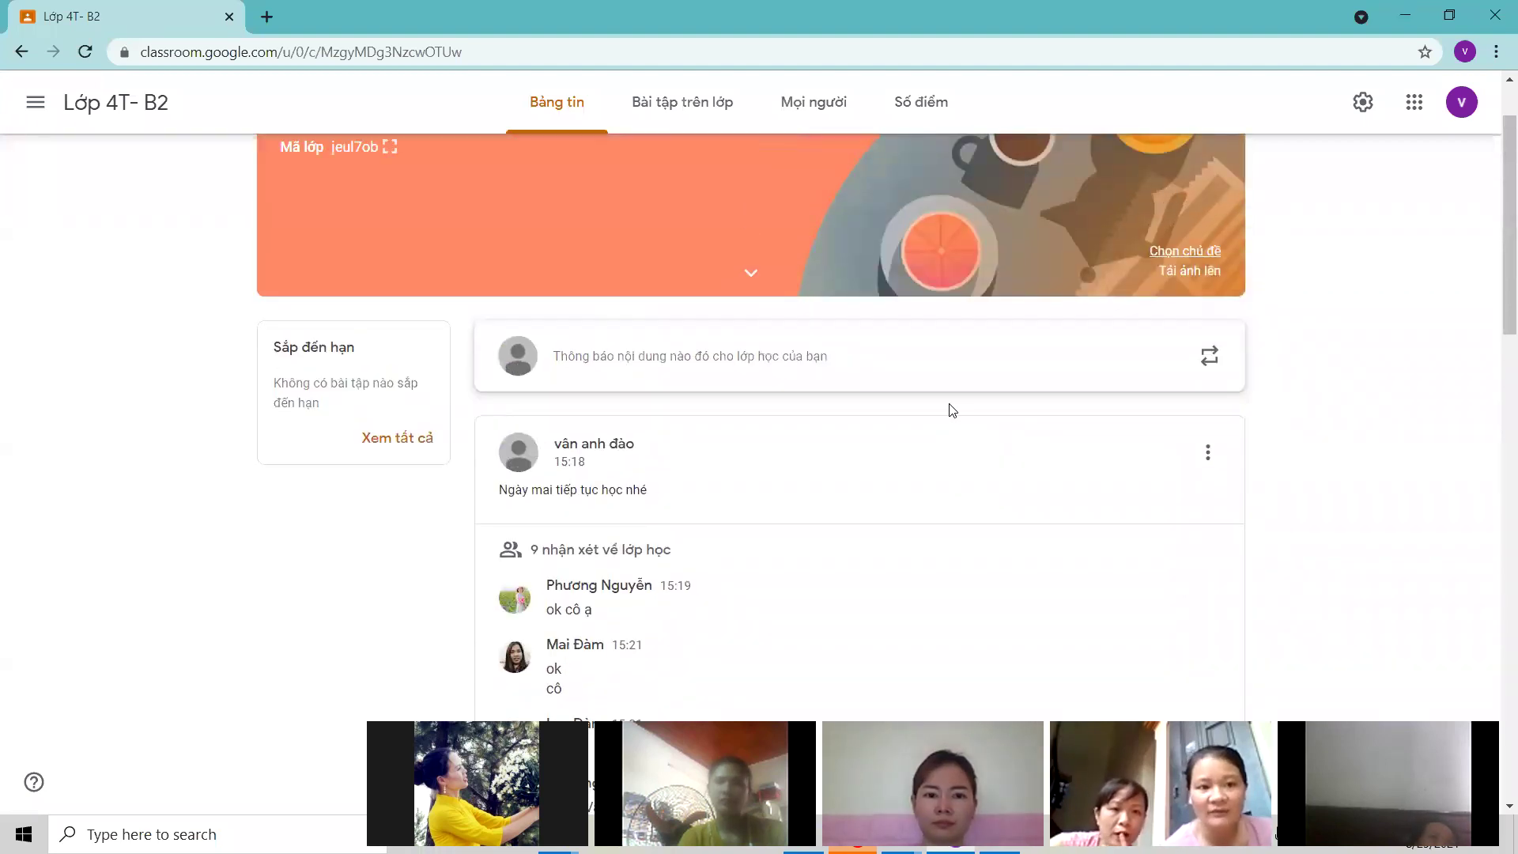
scroll(952, 410, up, 2)
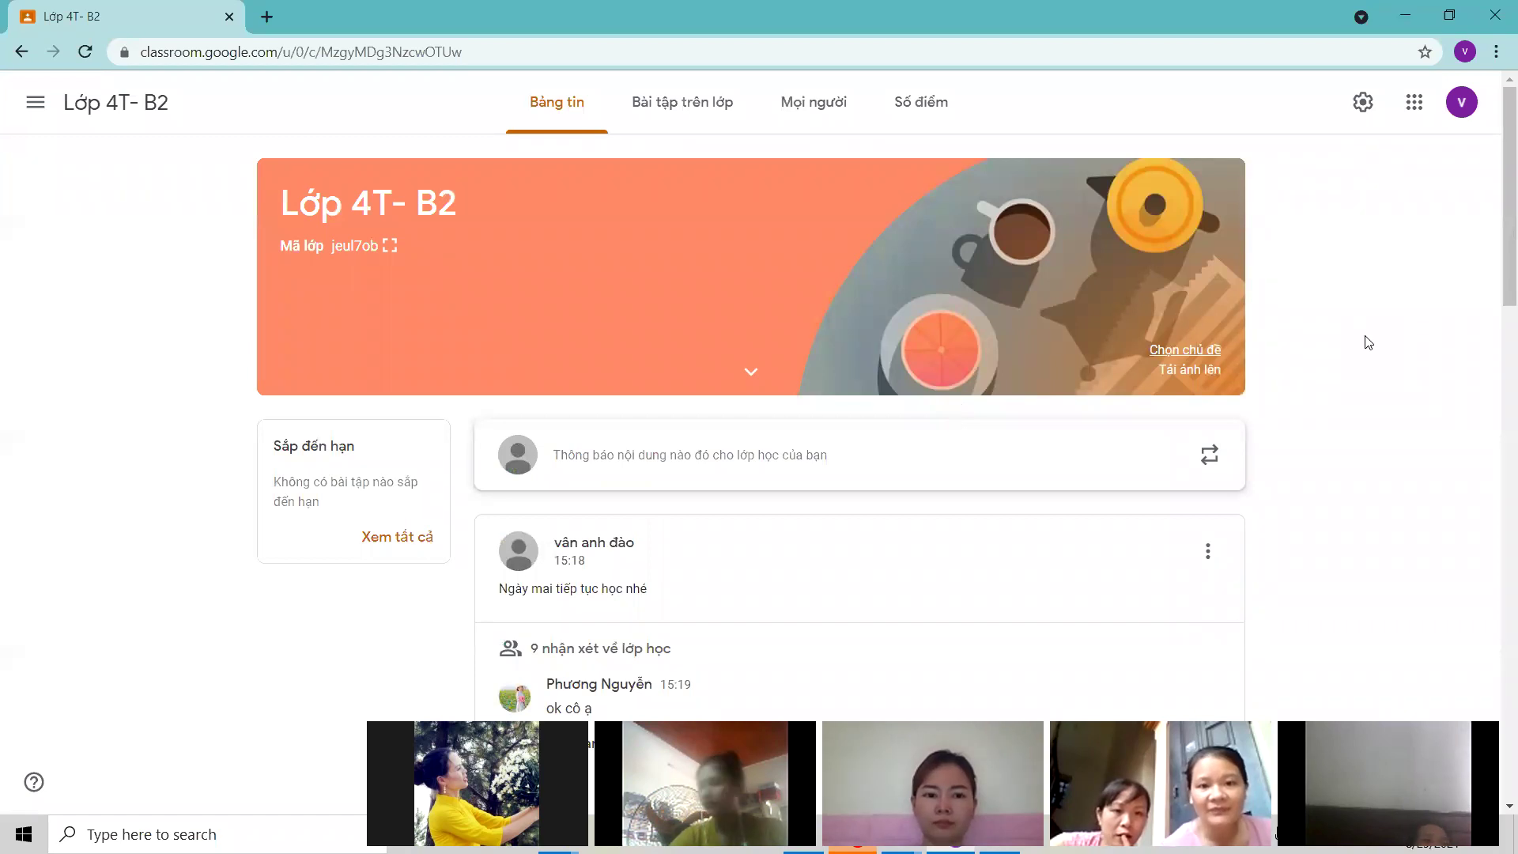
scroll(1360, 372, down, 1)
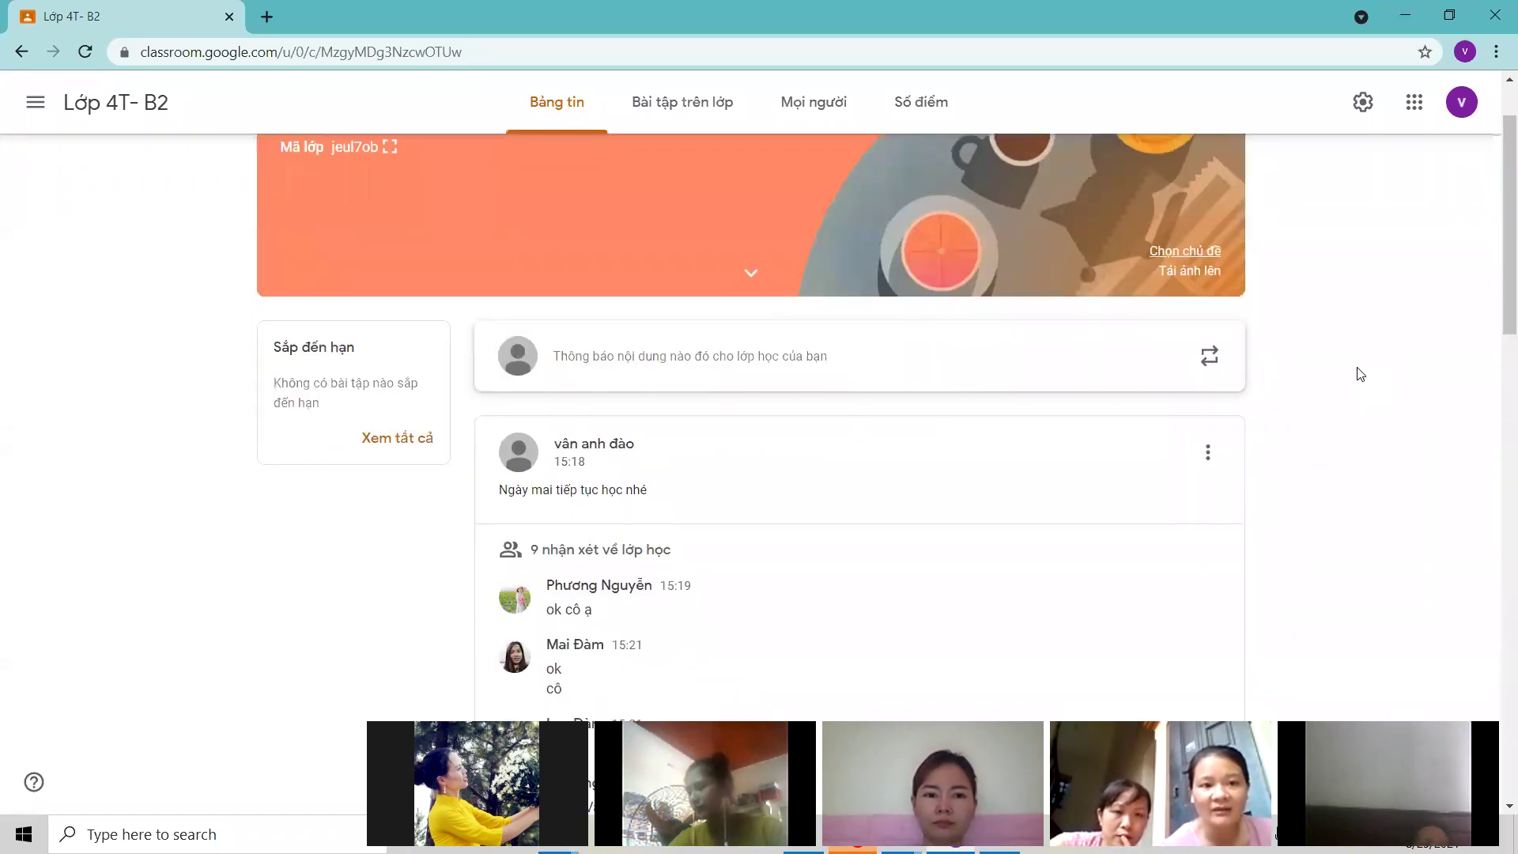
click(575, 100)
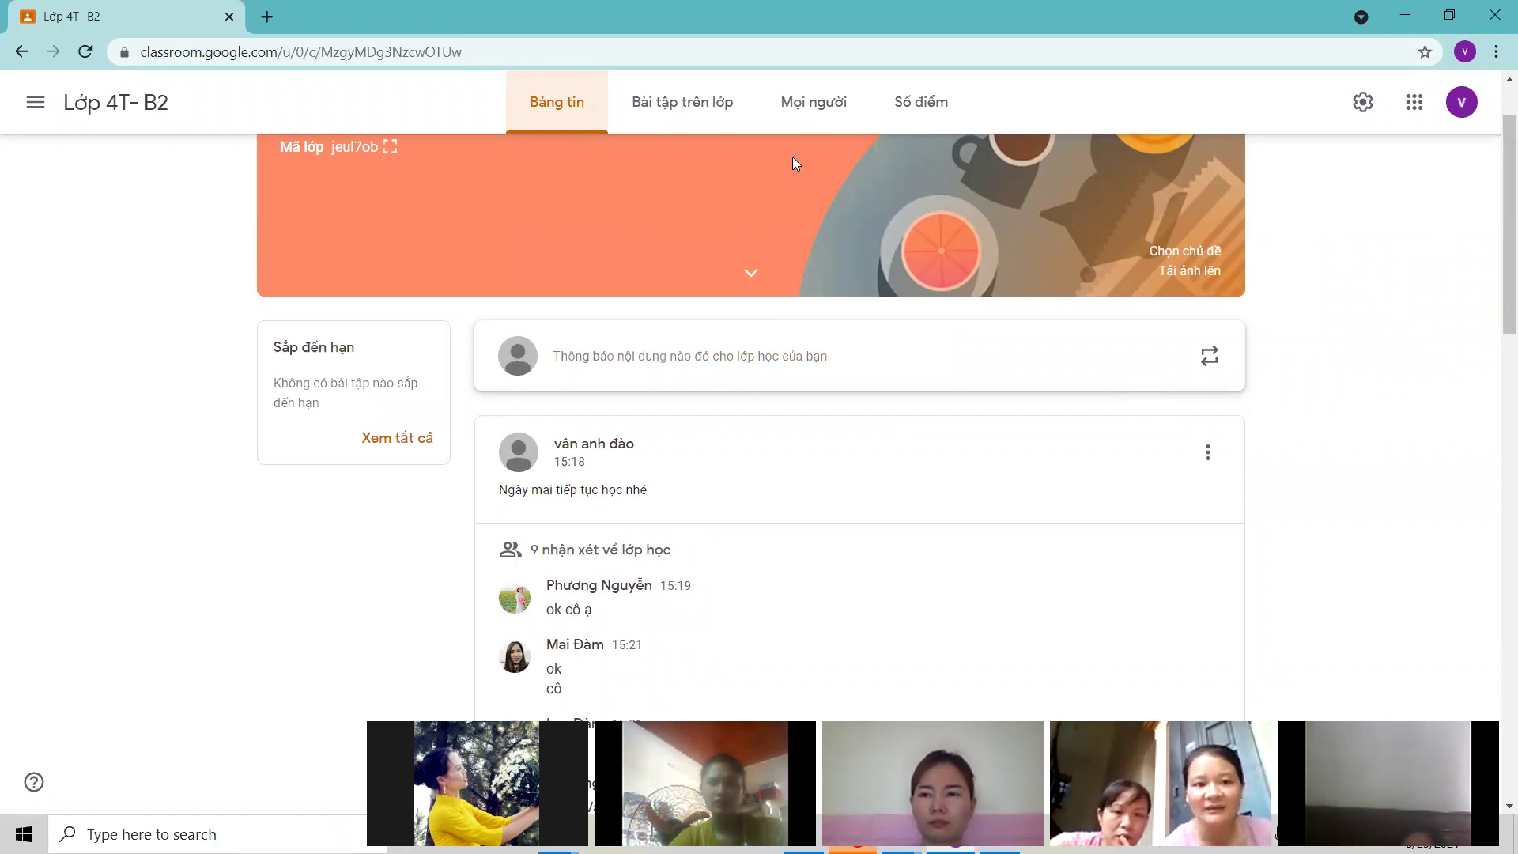
scroll(778, 475, down, 2)
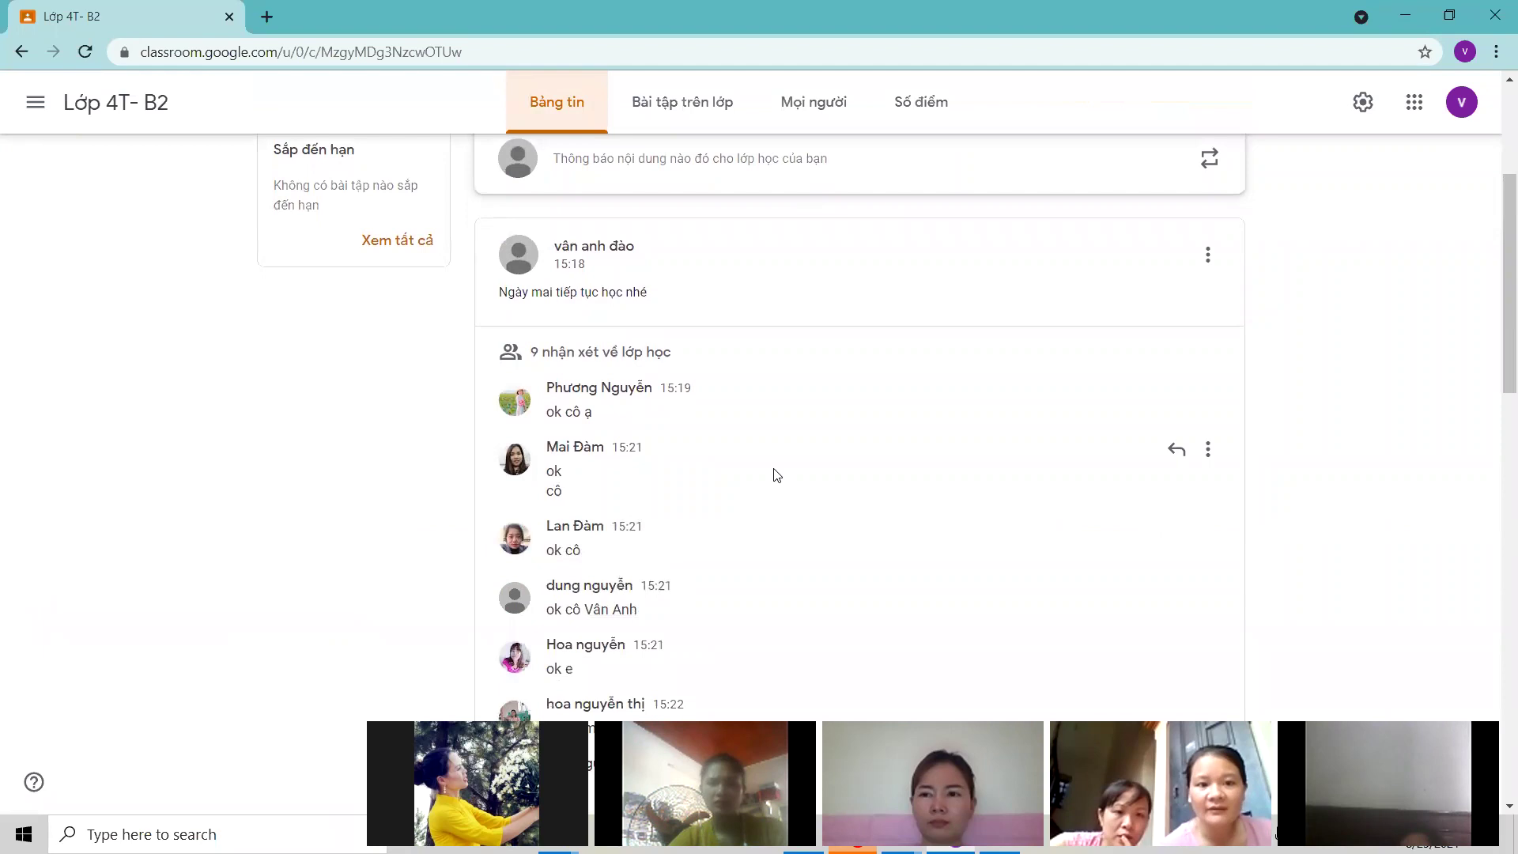
scroll(777, 475, down, 3)
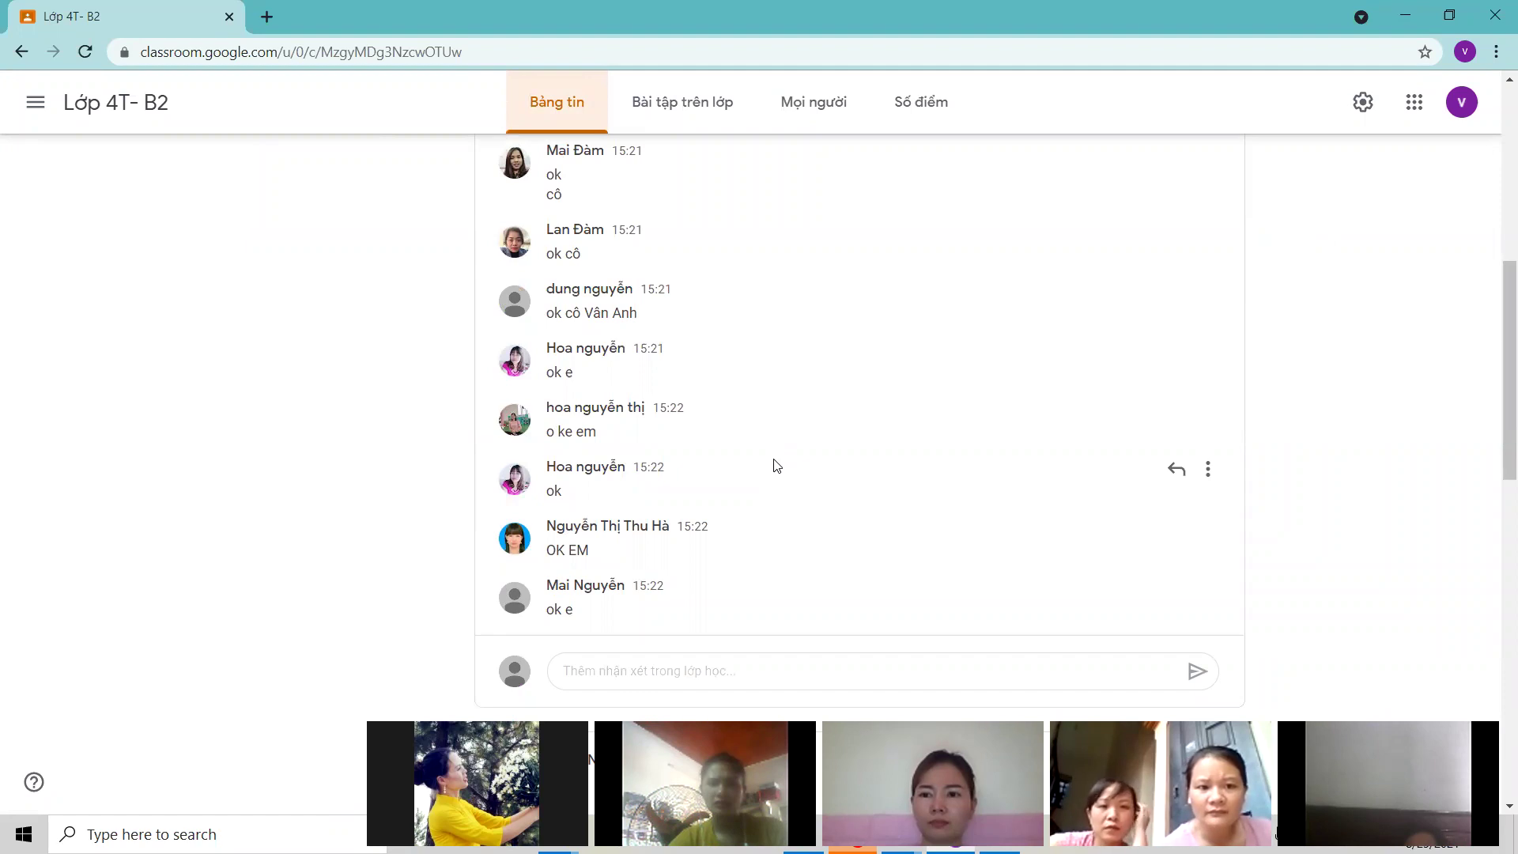
scroll(777, 467, up, 5)
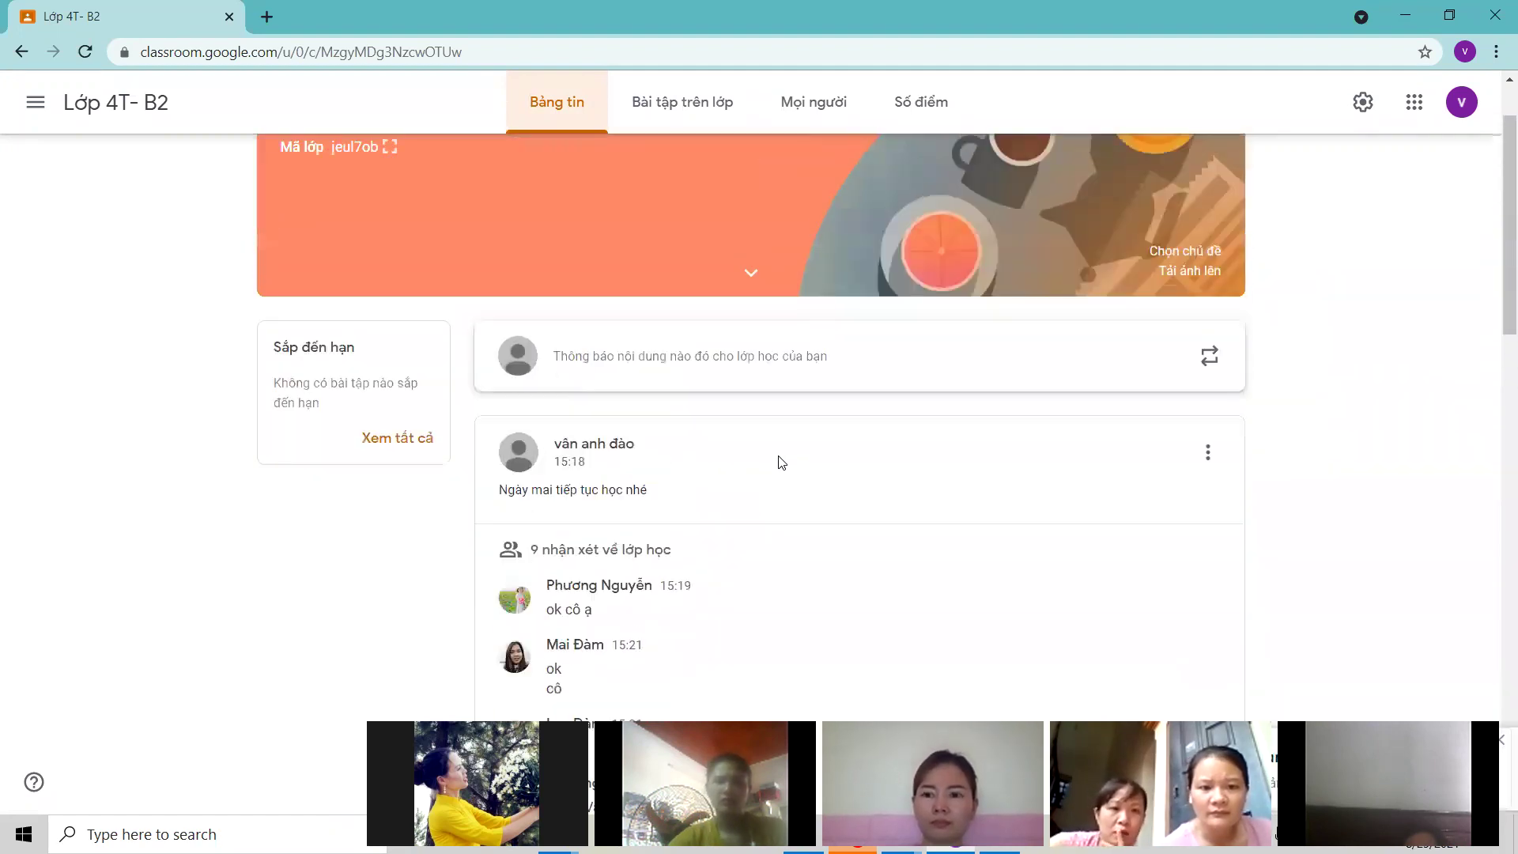
scroll(782, 463, up, 1)
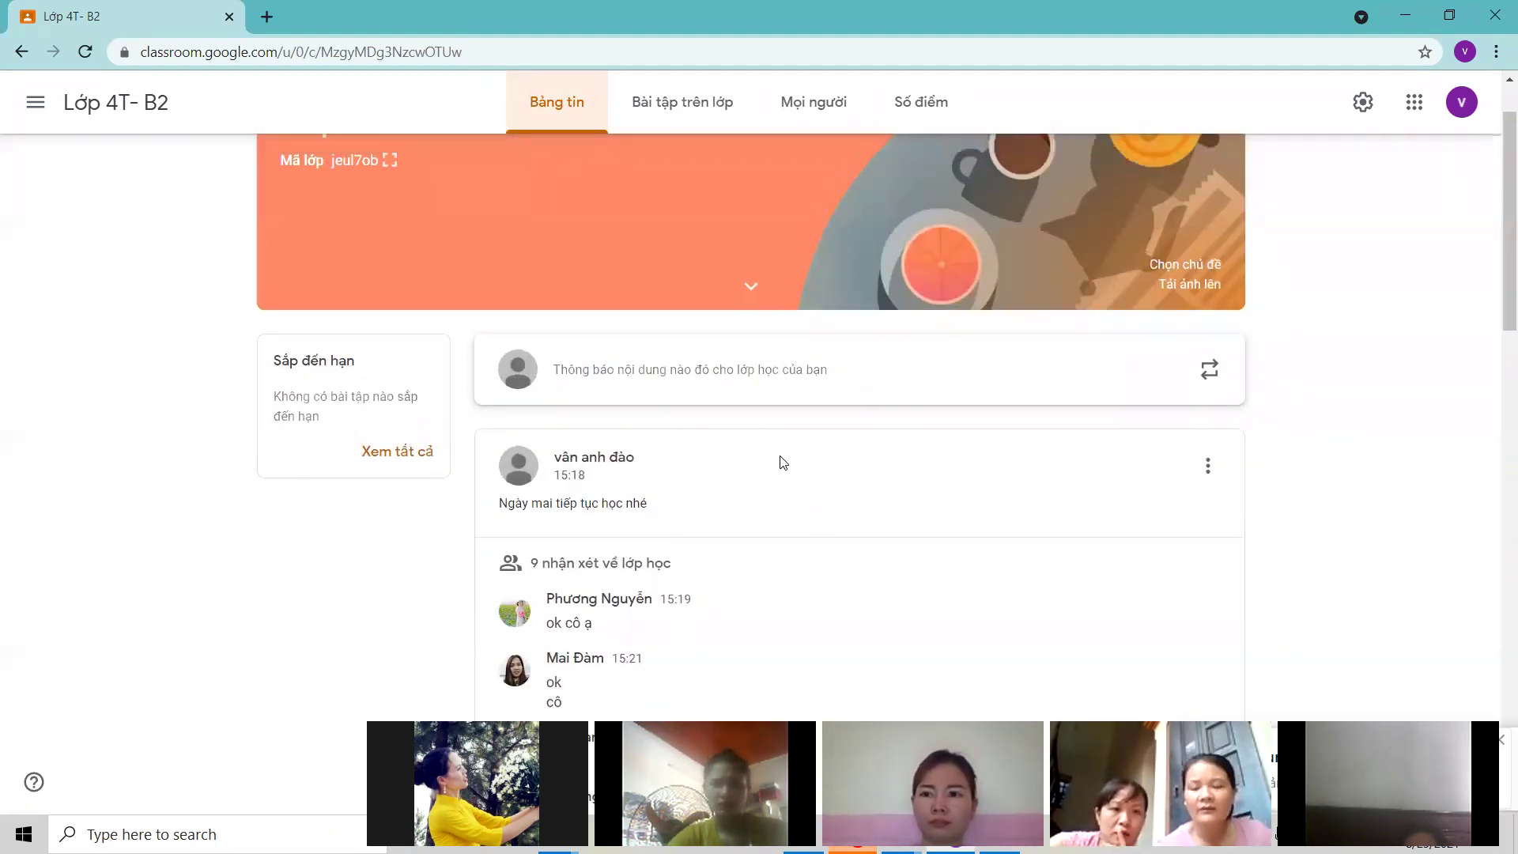
scroll(783, 462, up, 1)
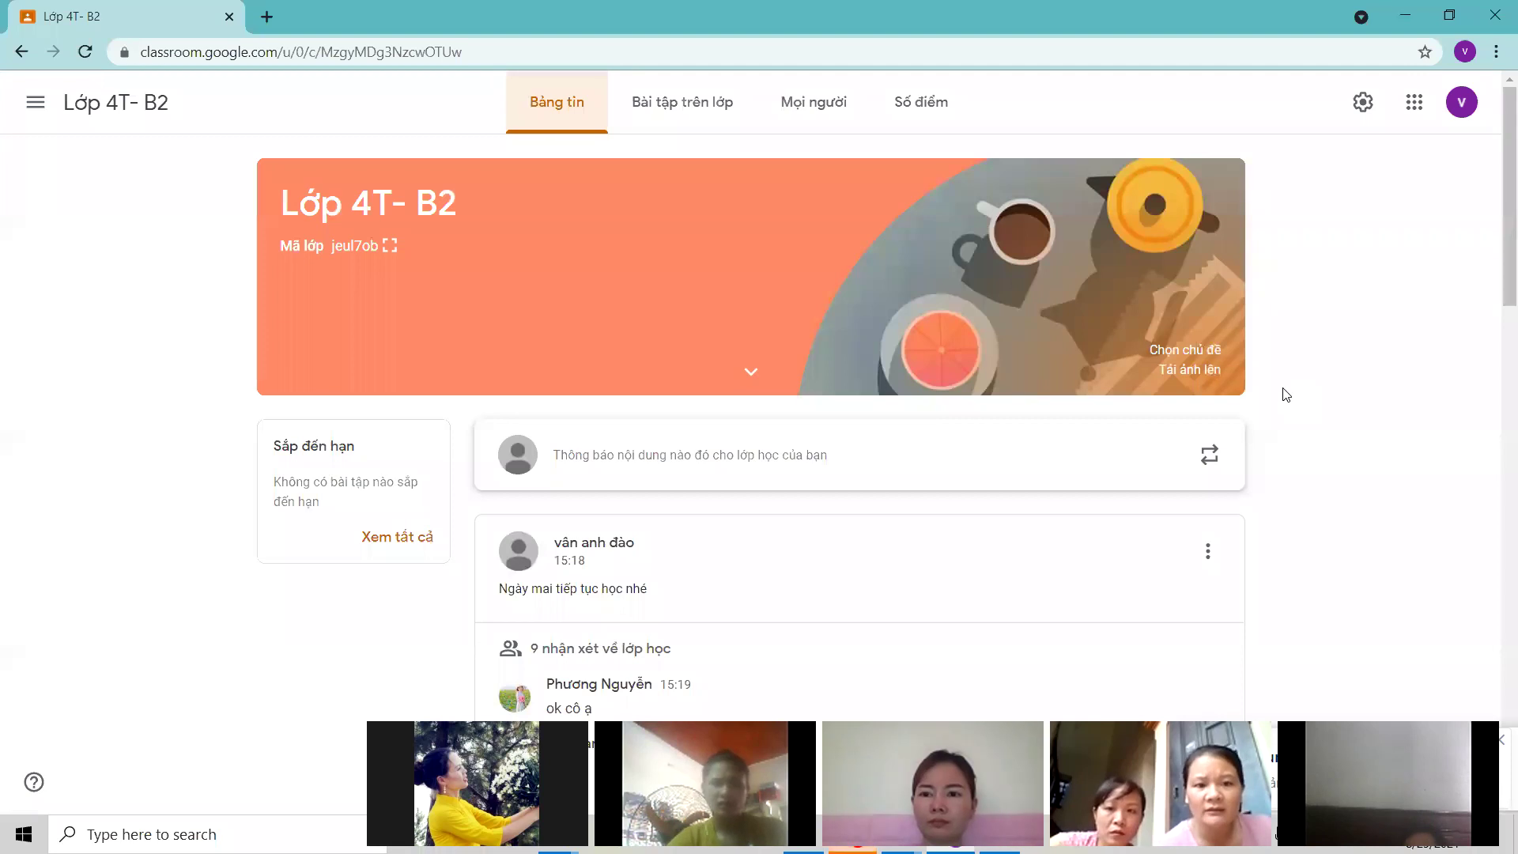
Capture the class page's section headings, including Bài tập trên lớp, with the snipping tool.
click(673, 113)
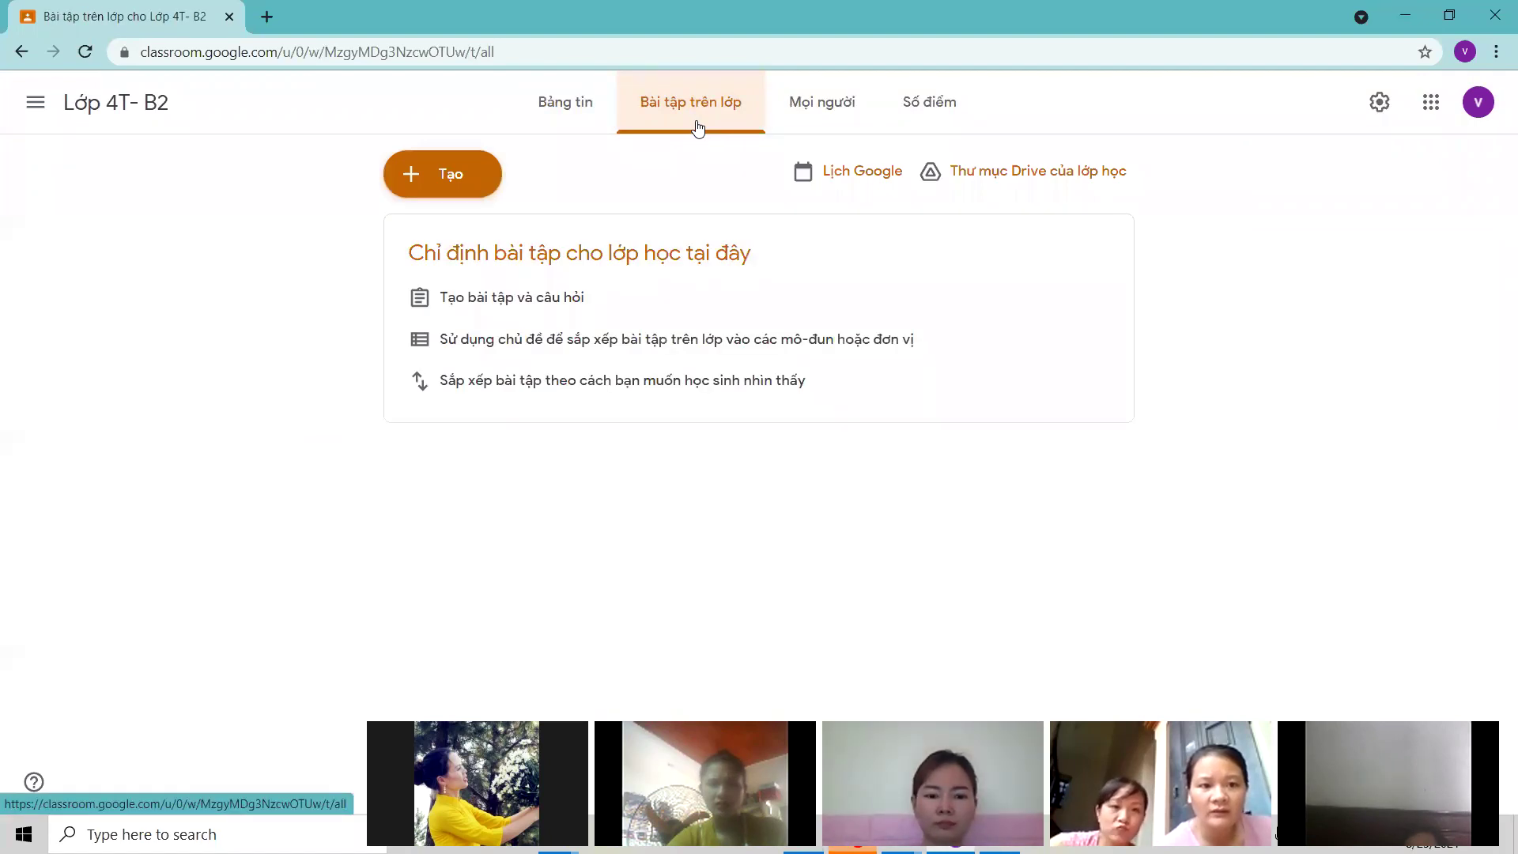
click(559, 109)
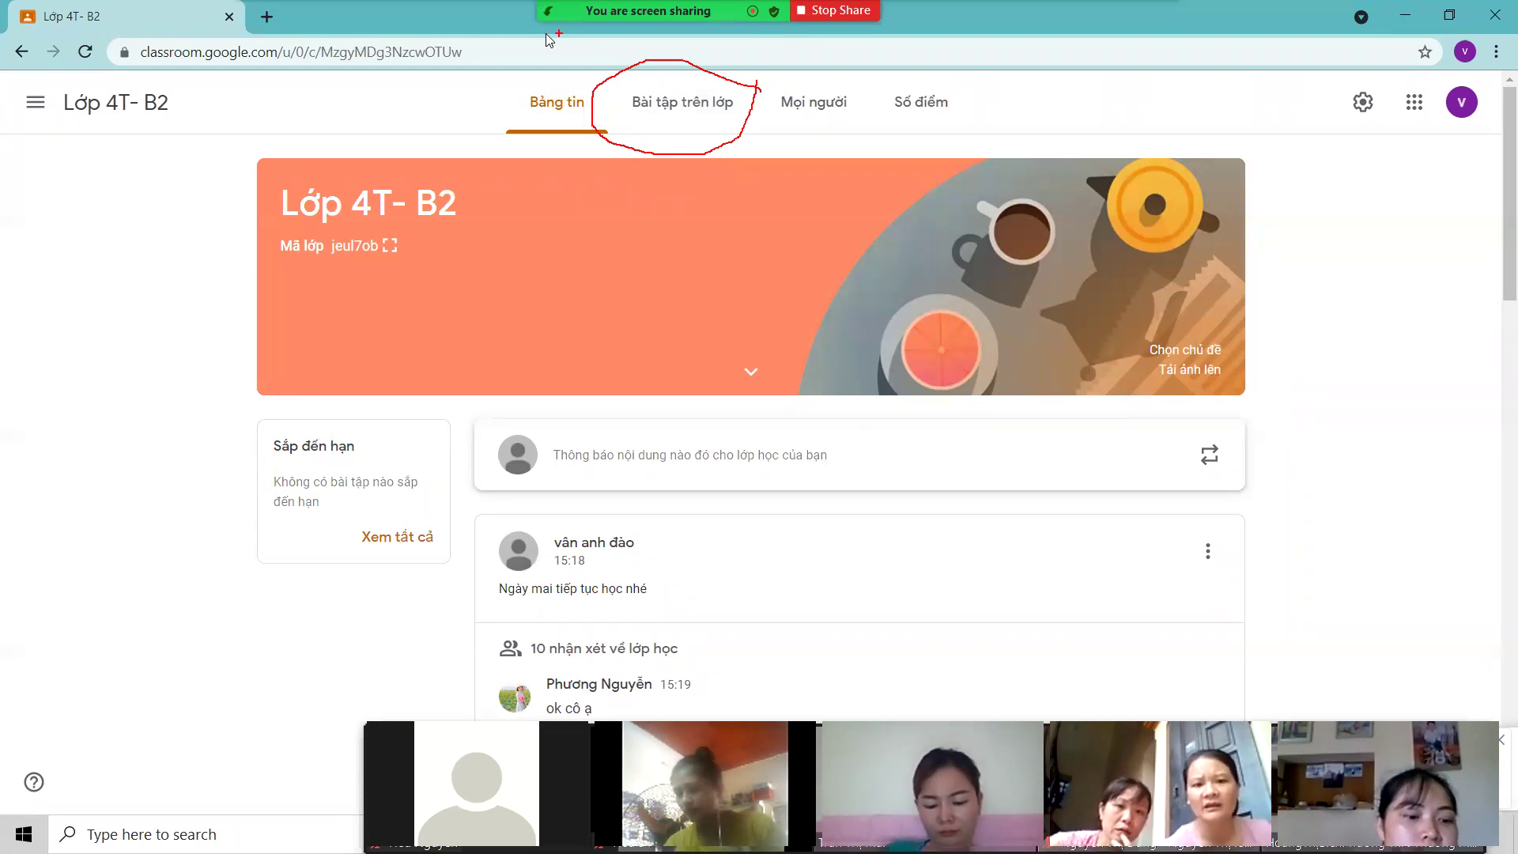
key(super+shift+s)
drag(550, 38, 807, 204)
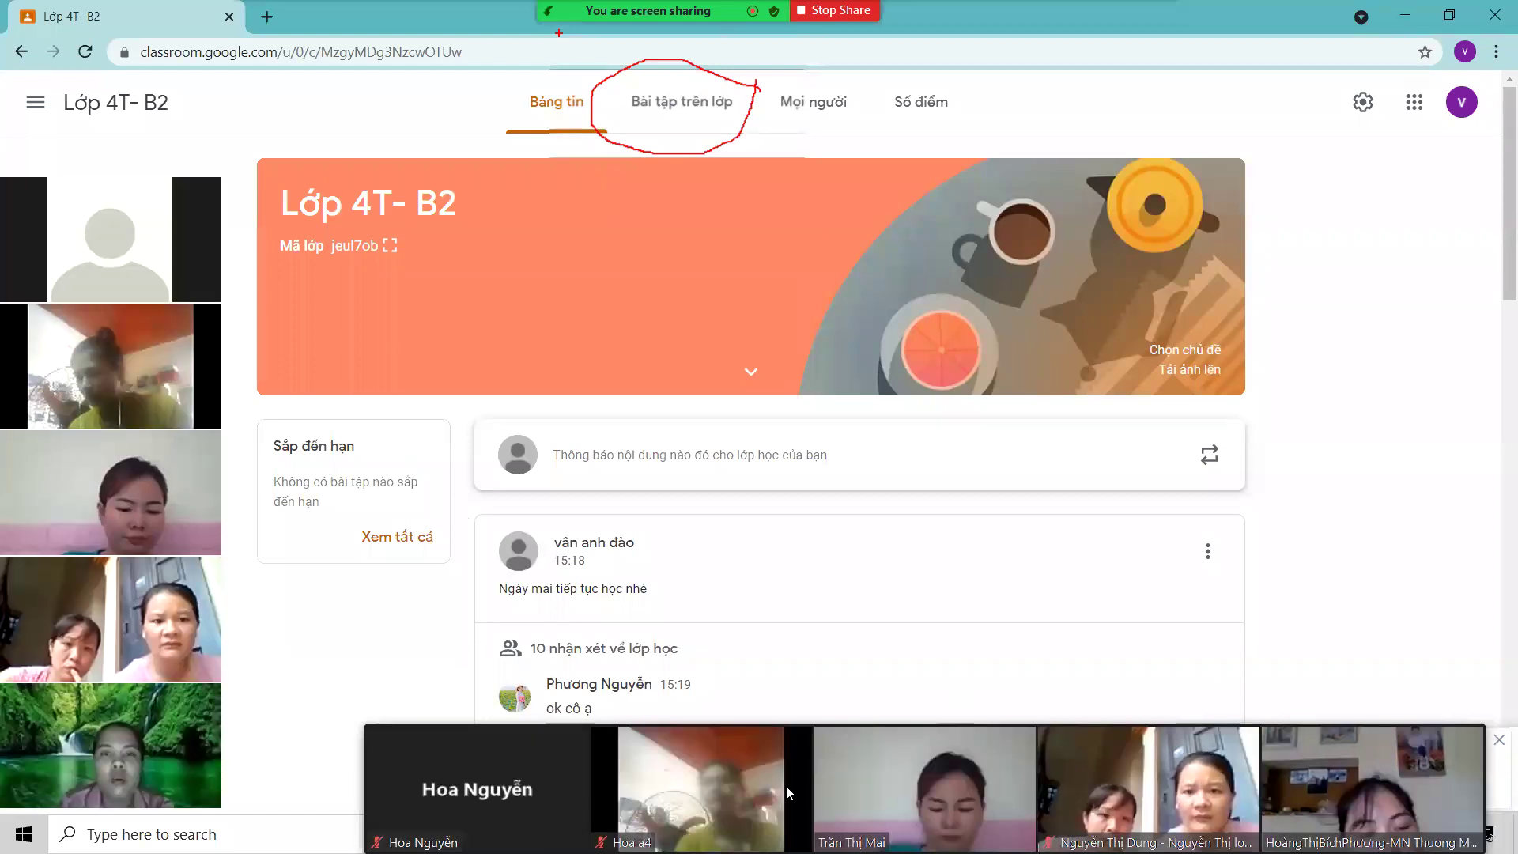
key(alt+s)
Paste the circled Bài tập trên lớp screenshot below the earlier screenshots in the Word document.
key(alt+Tab)
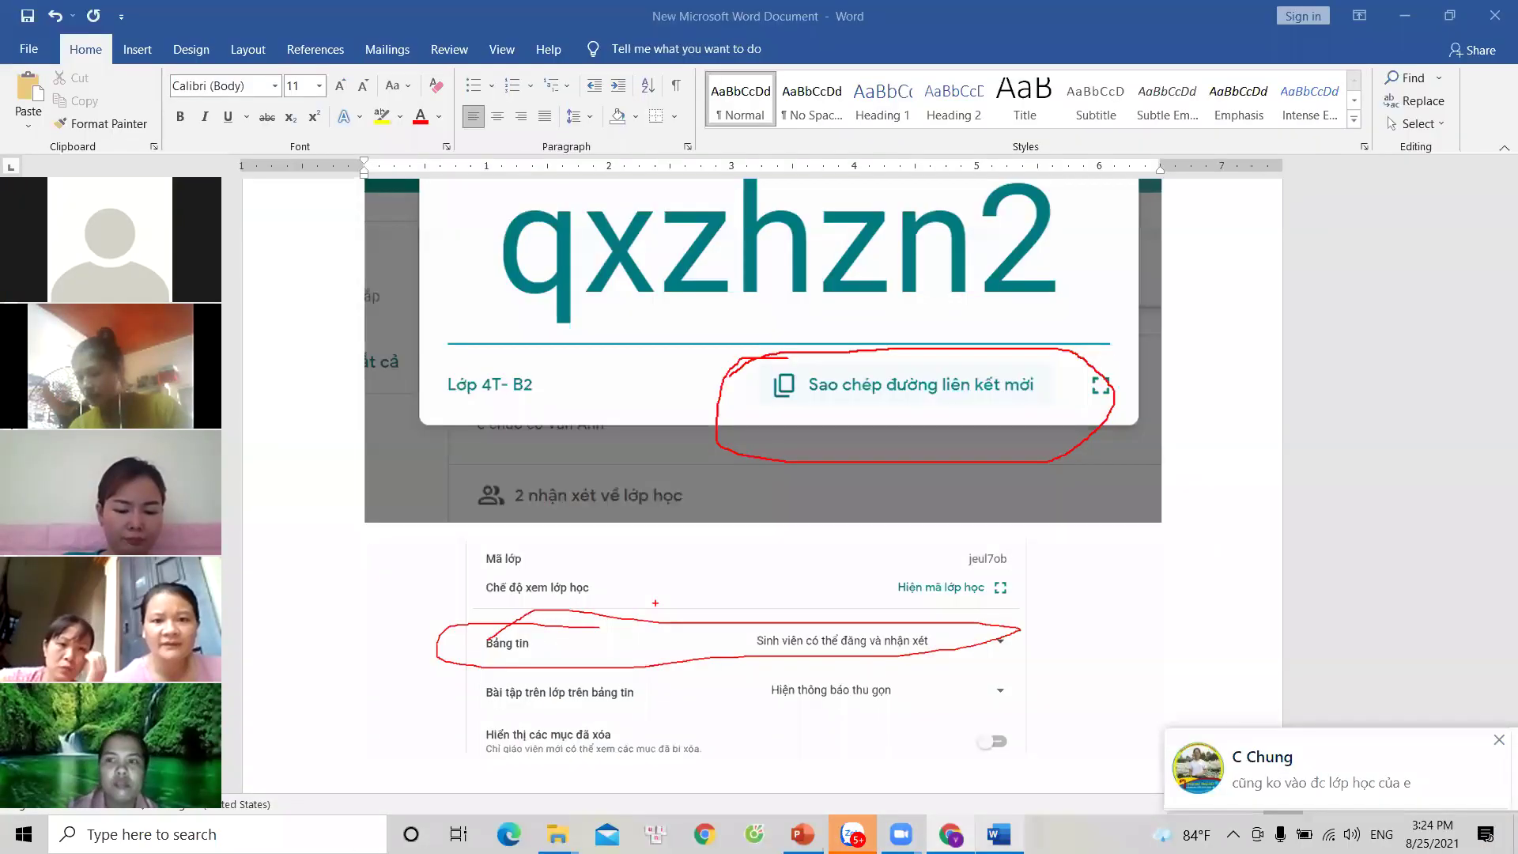
scroll(957, 675, down, 3)
scroll(972, 601, down, 3)
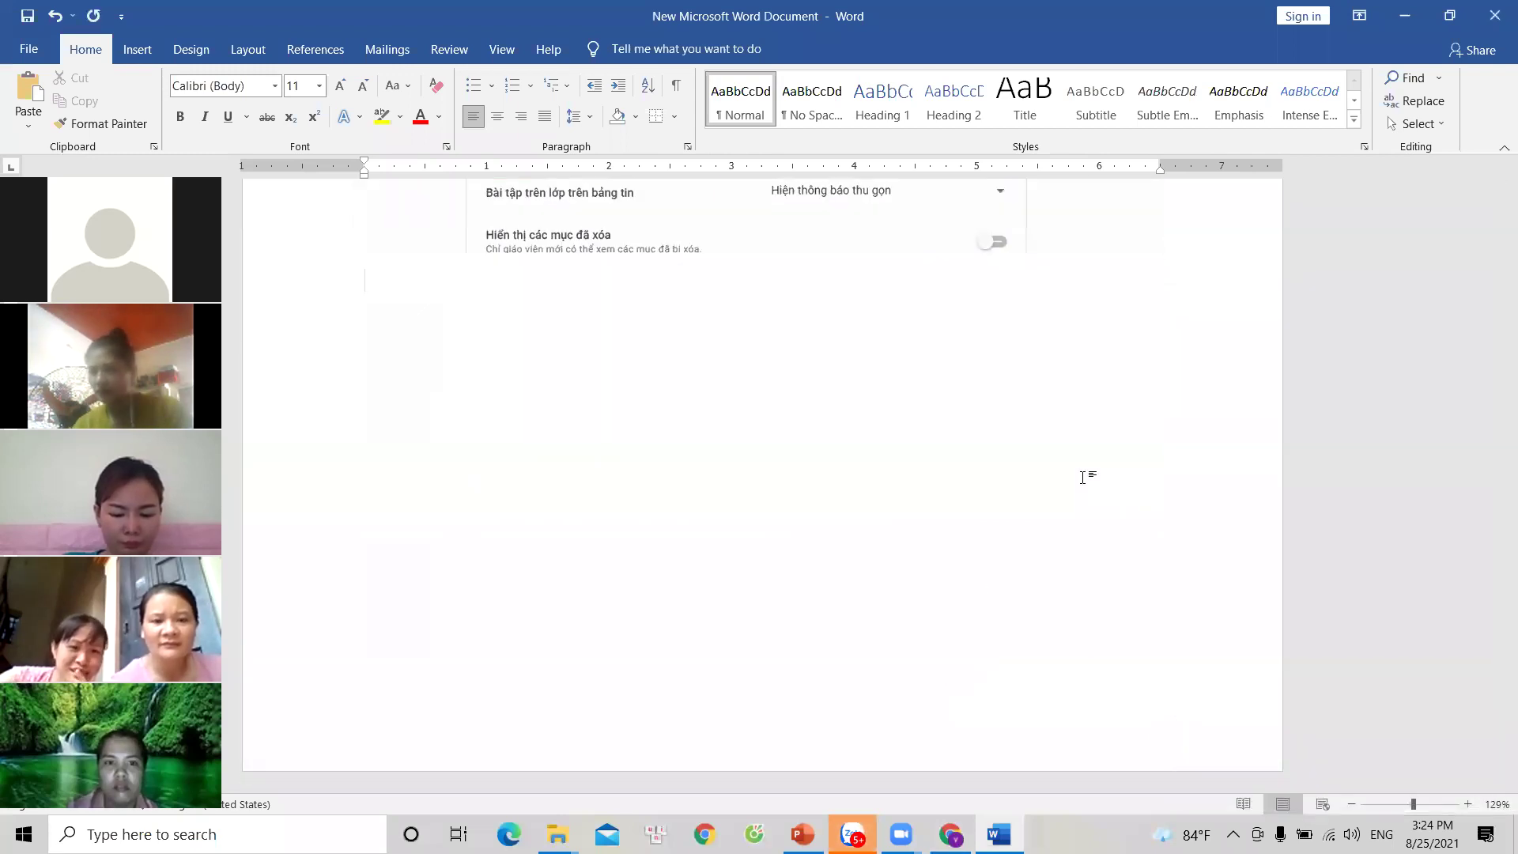
key(ctrl+v)
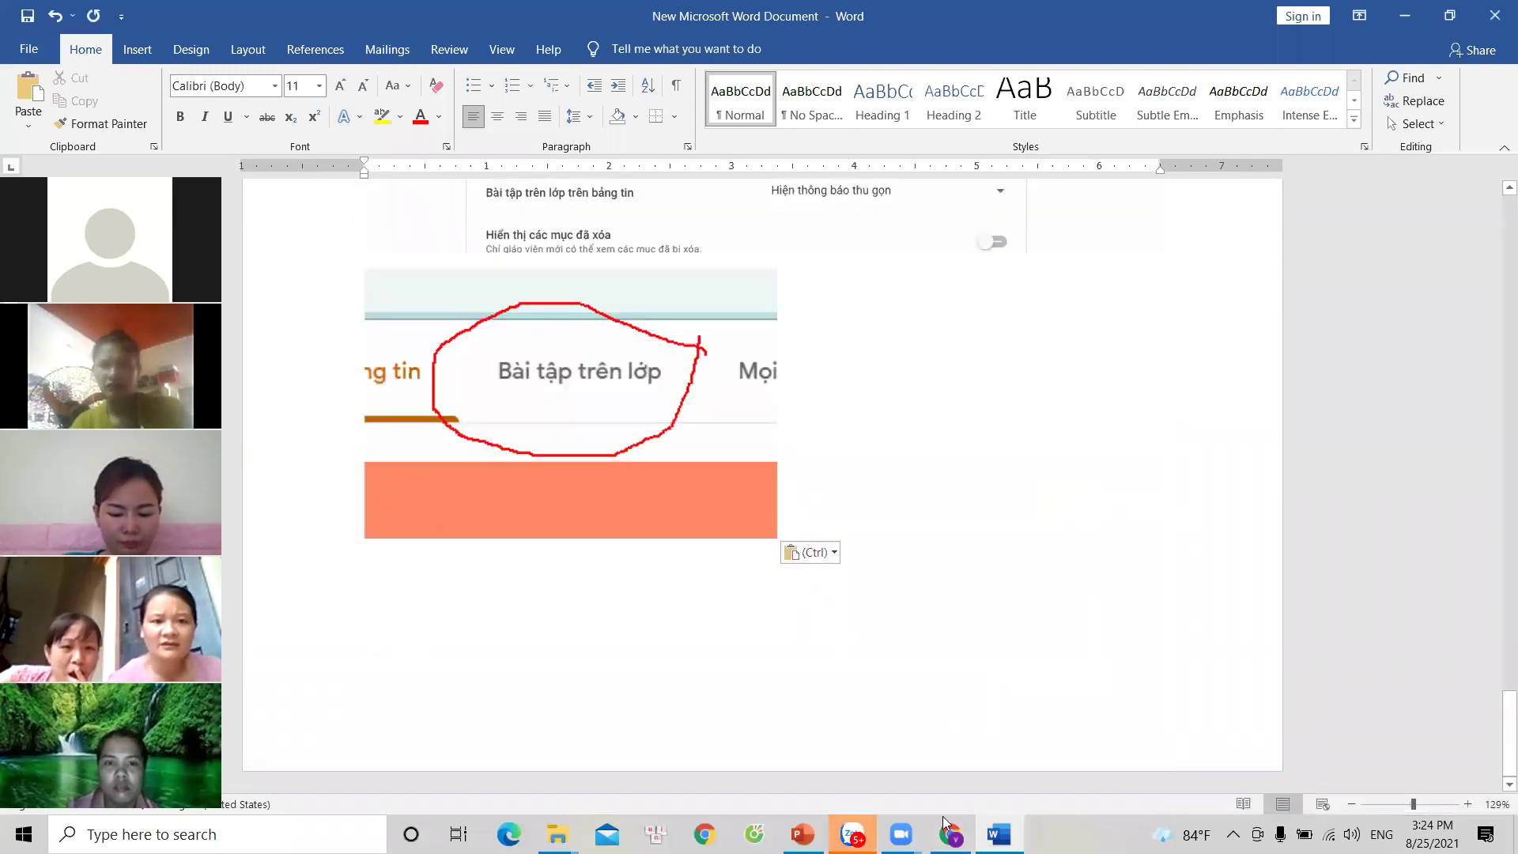
click(844, 824)
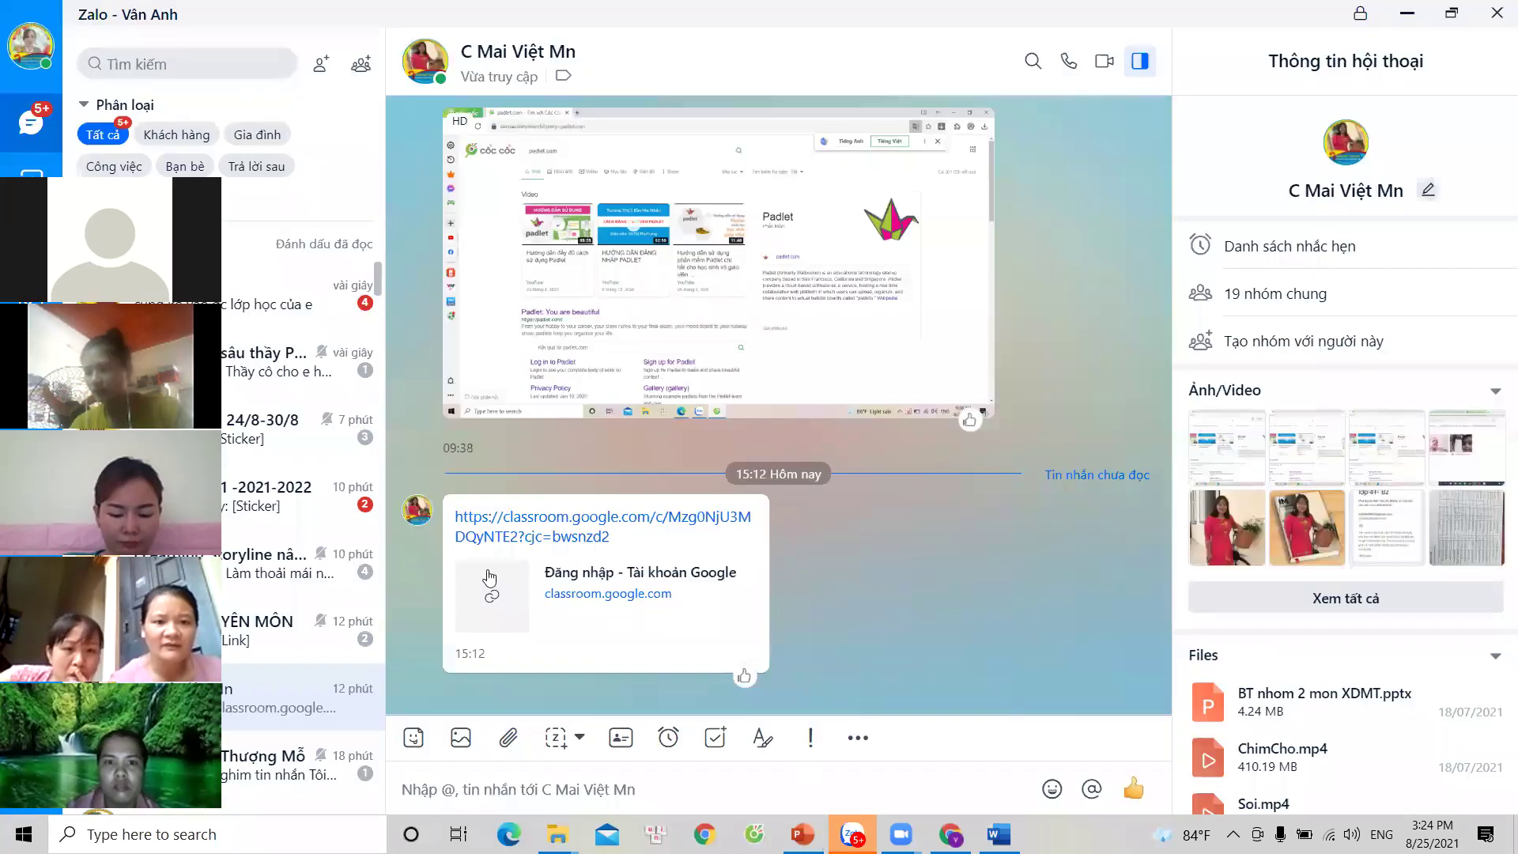
Read the colleague's Zalo messages about not being able to join the class.
click(293, 307)
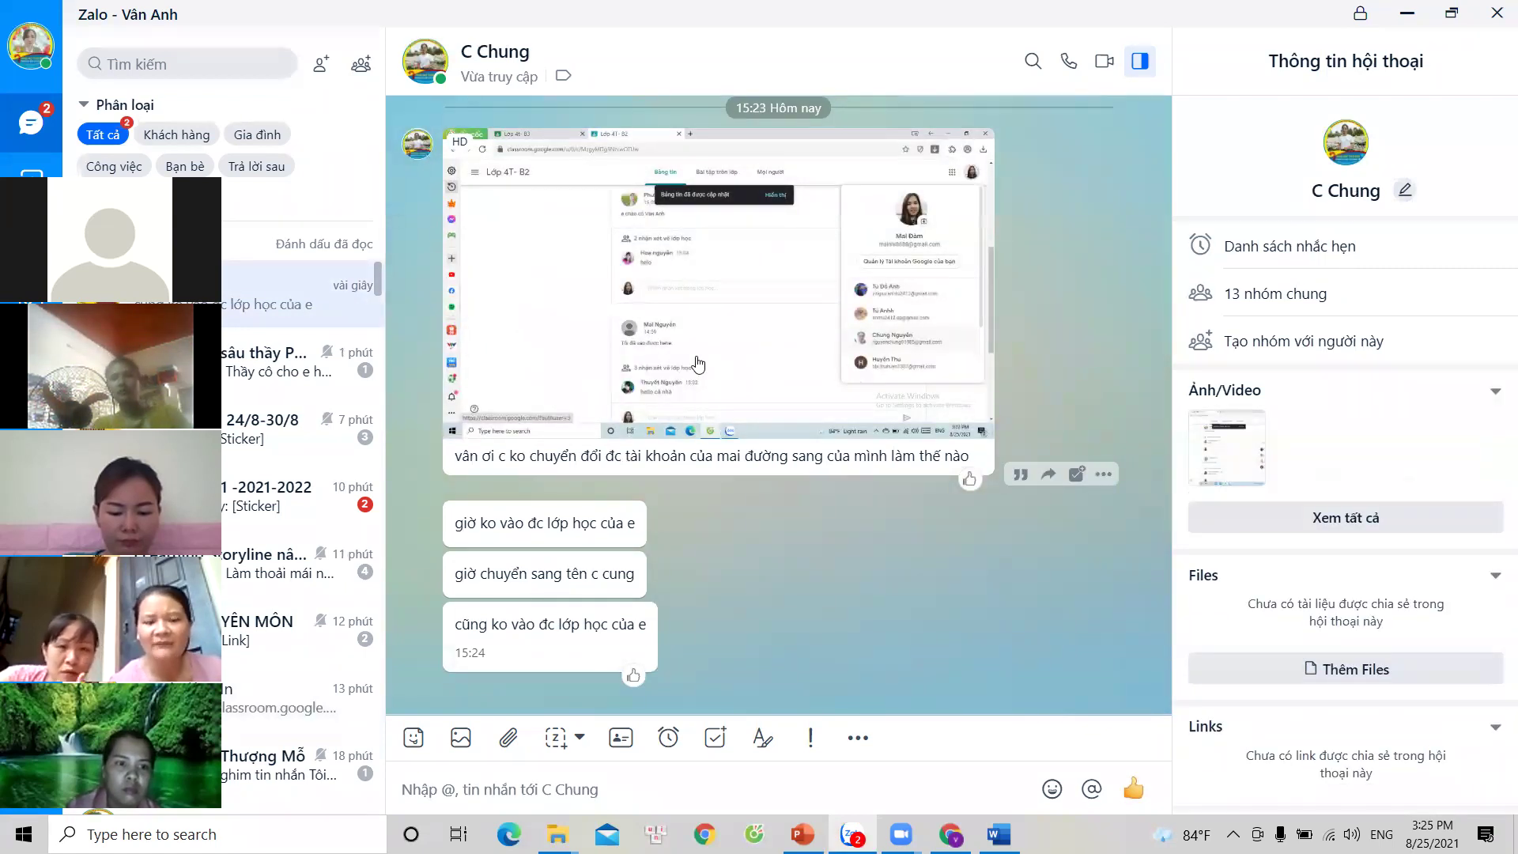
scroll(698, 364, up, 2)
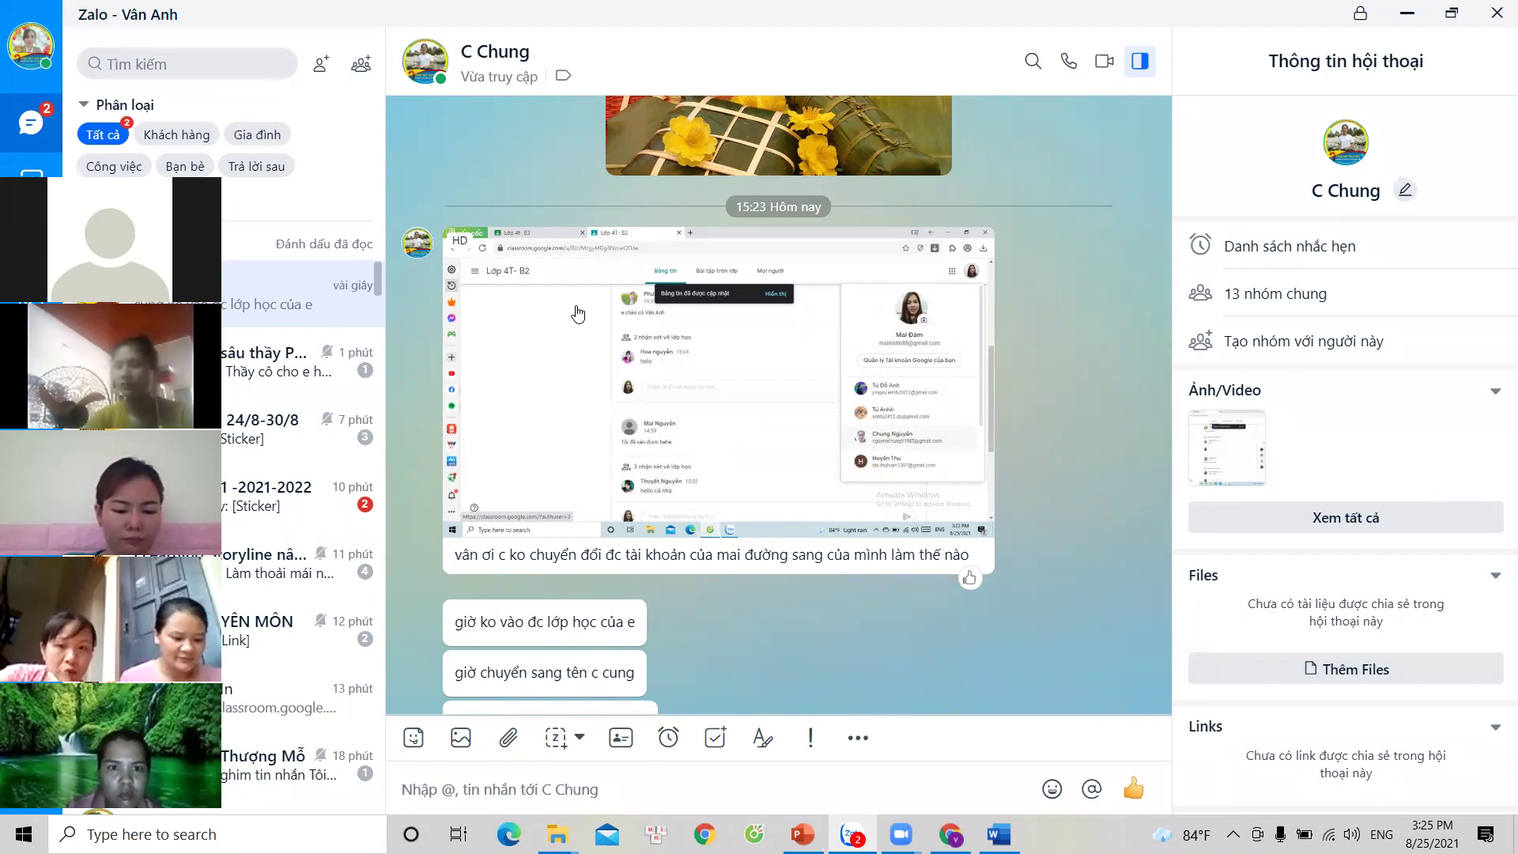
scroll(590, 348, down, 3)
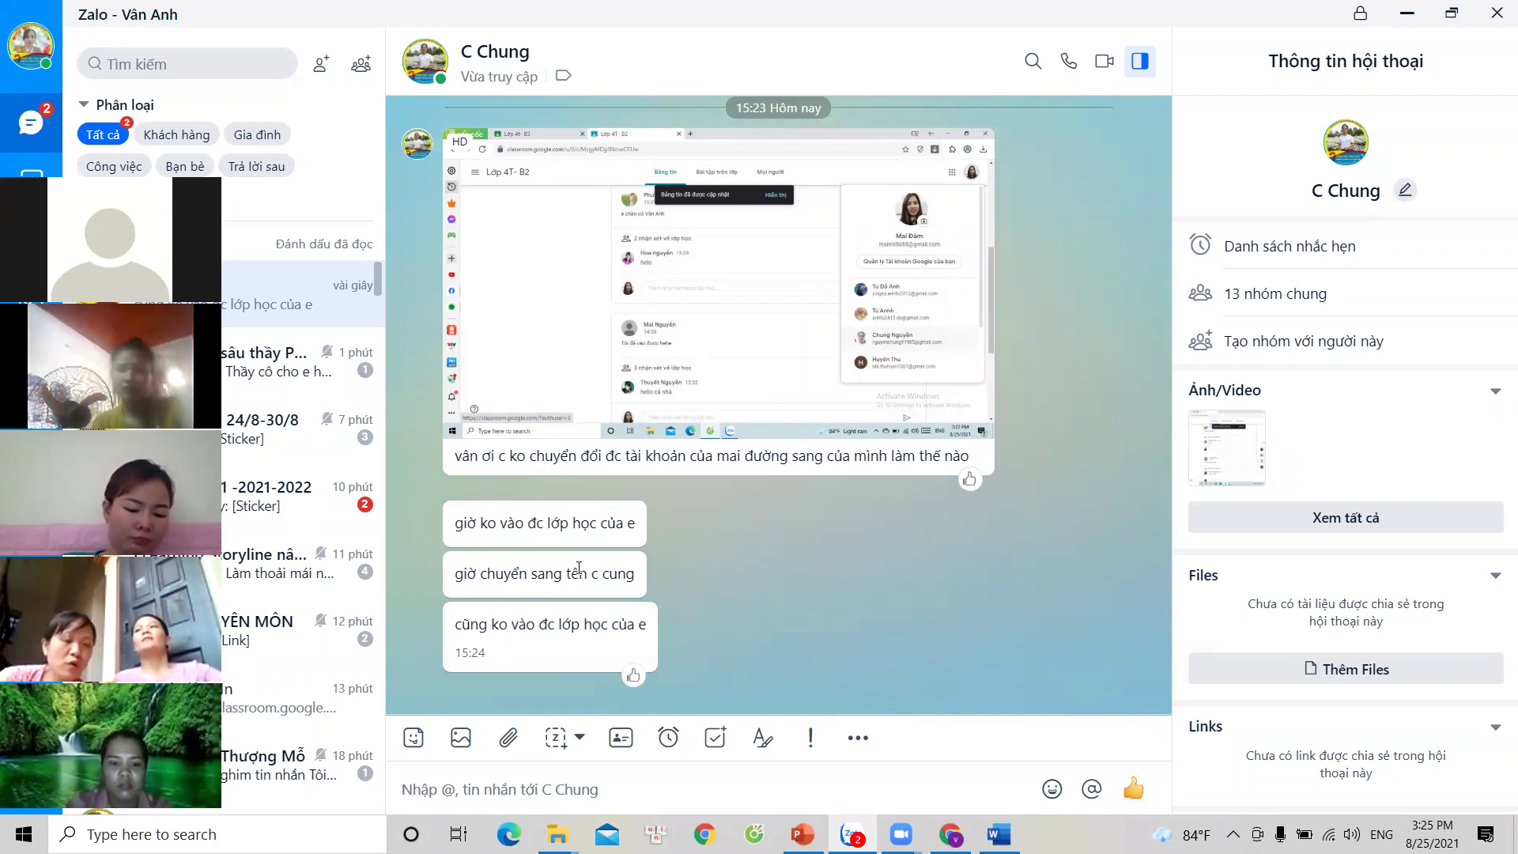
click(235, 467)
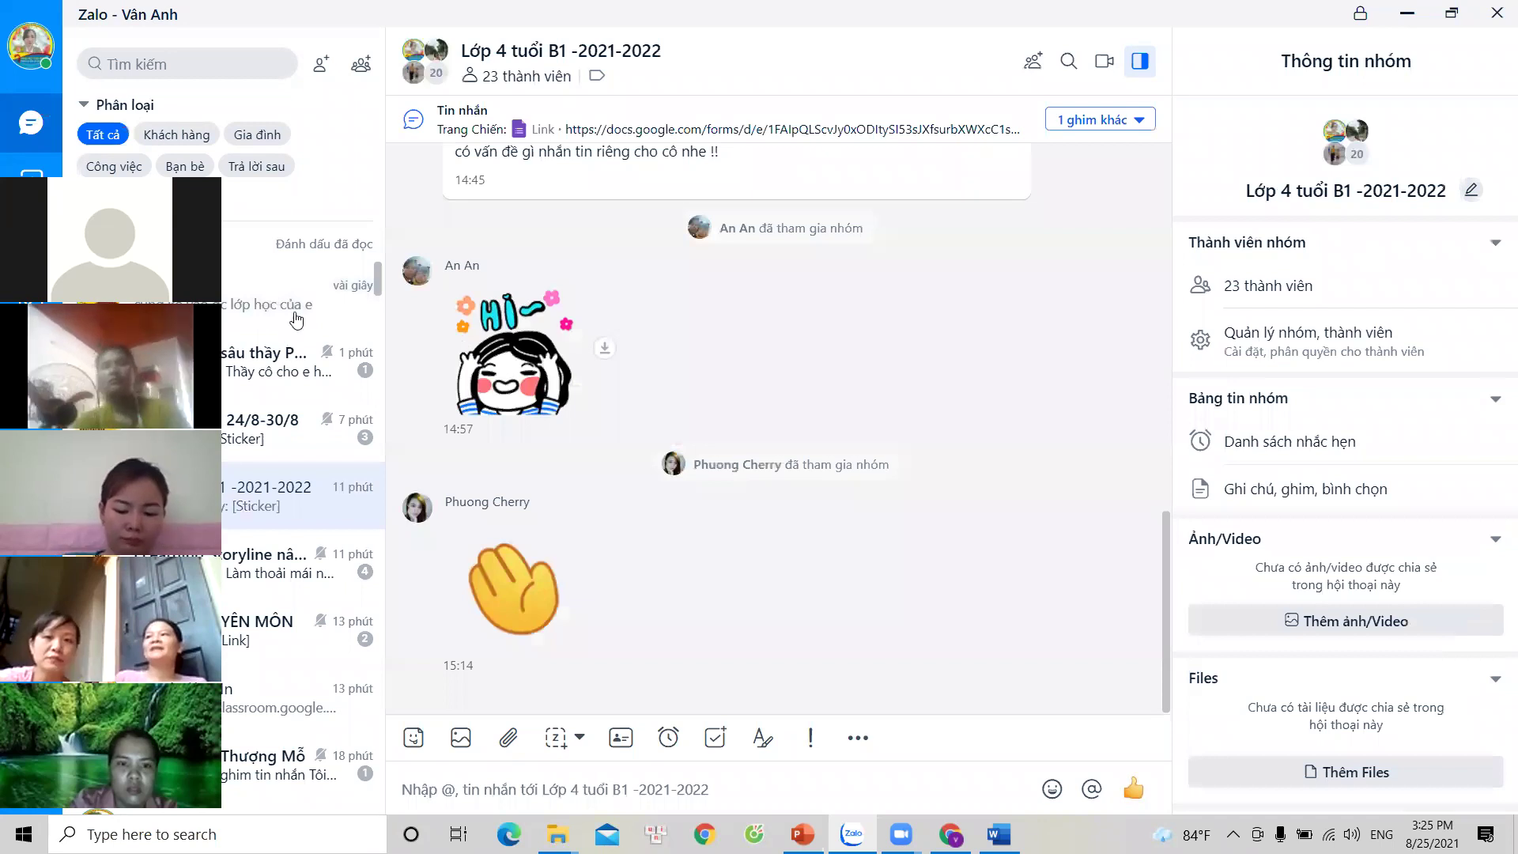
click(297, 315)
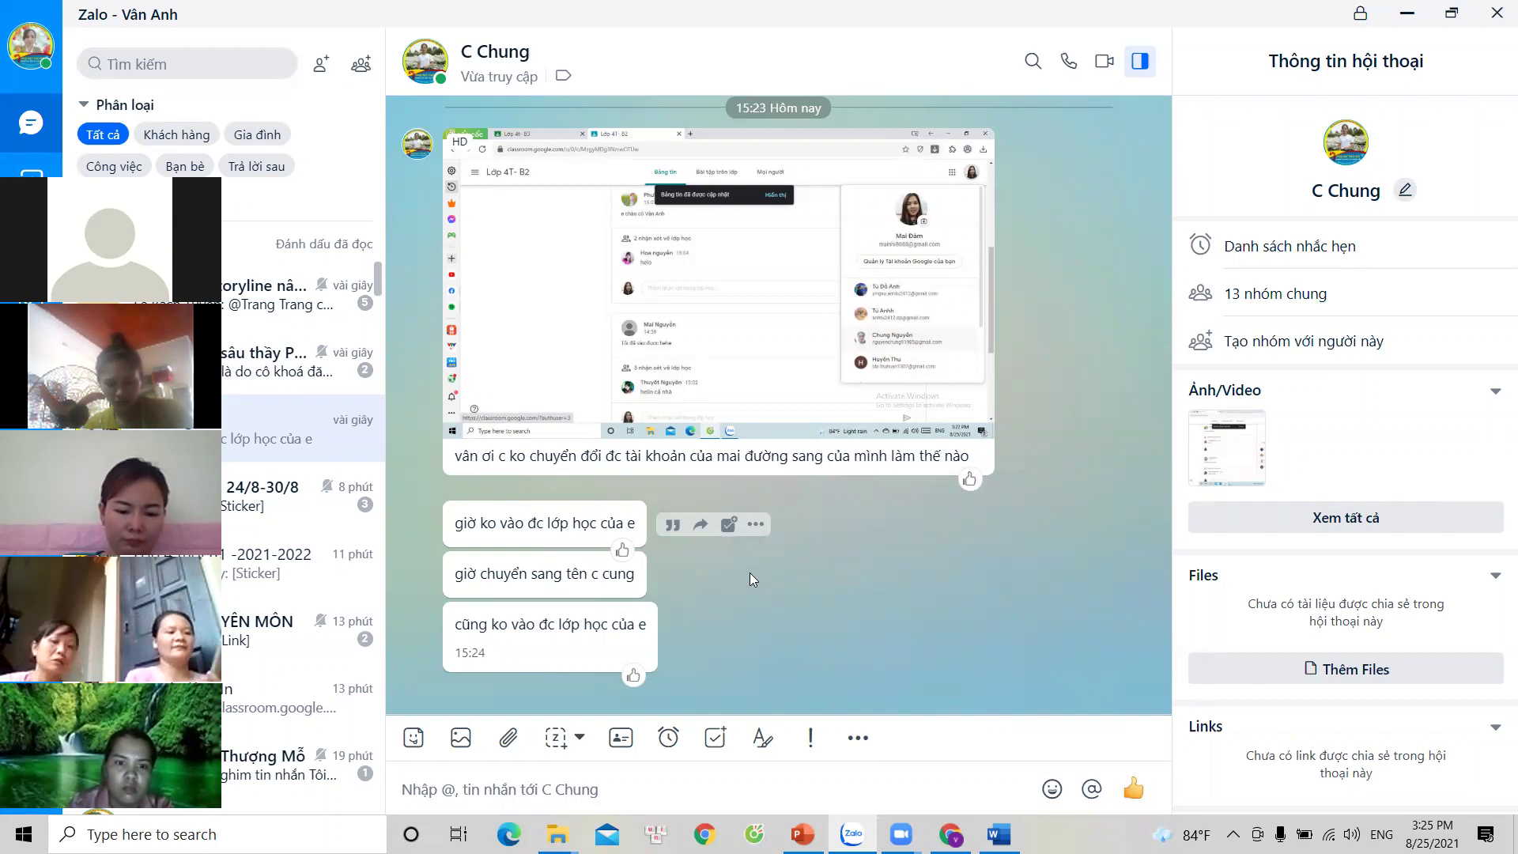
click(951, 834)
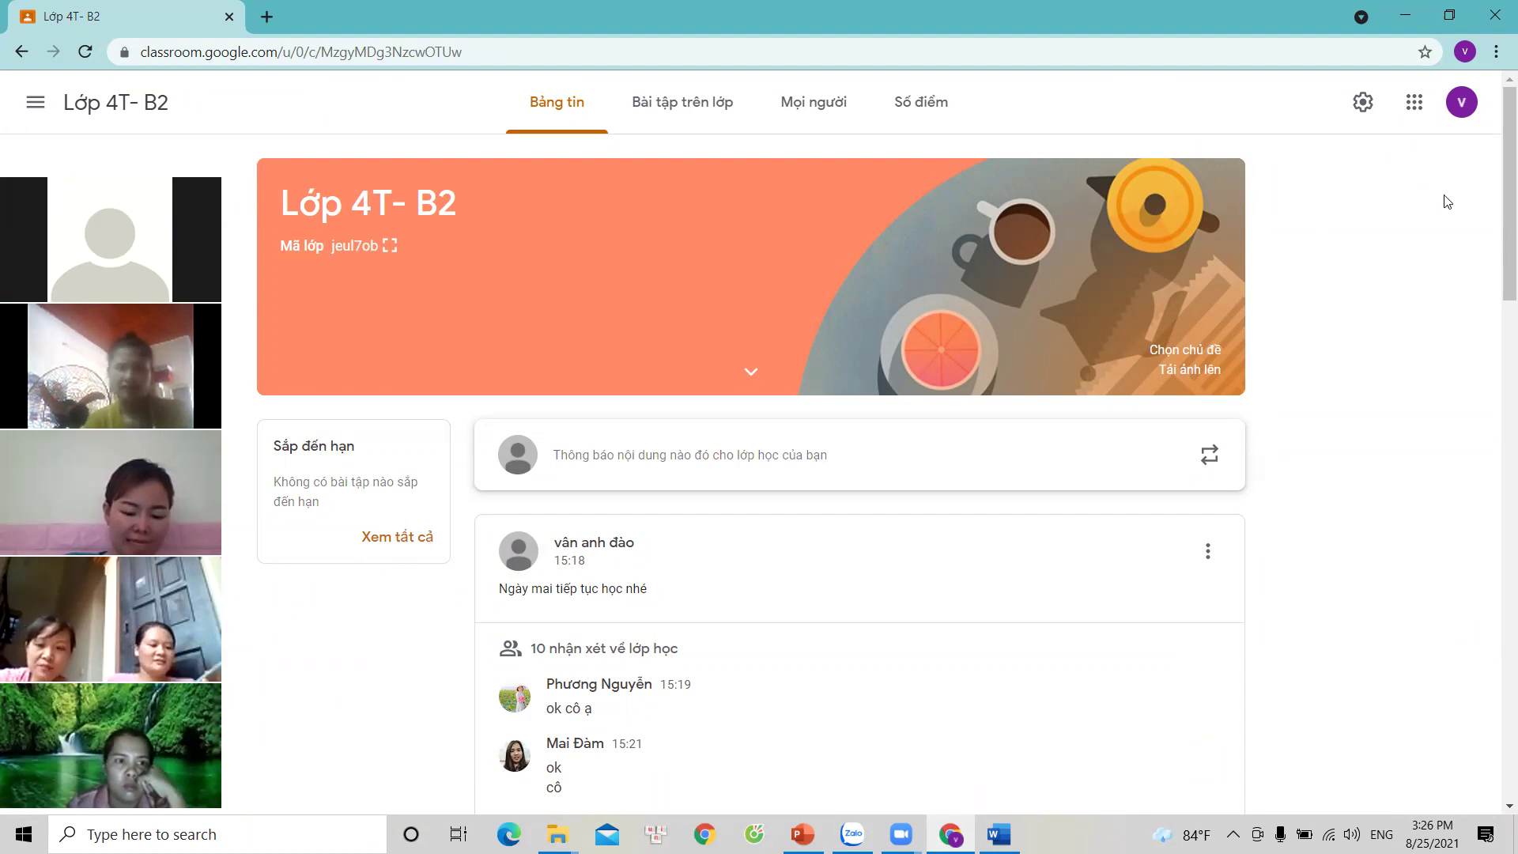
Check which Google account is signed in from the profile avatar menu.
click(1463, 98)
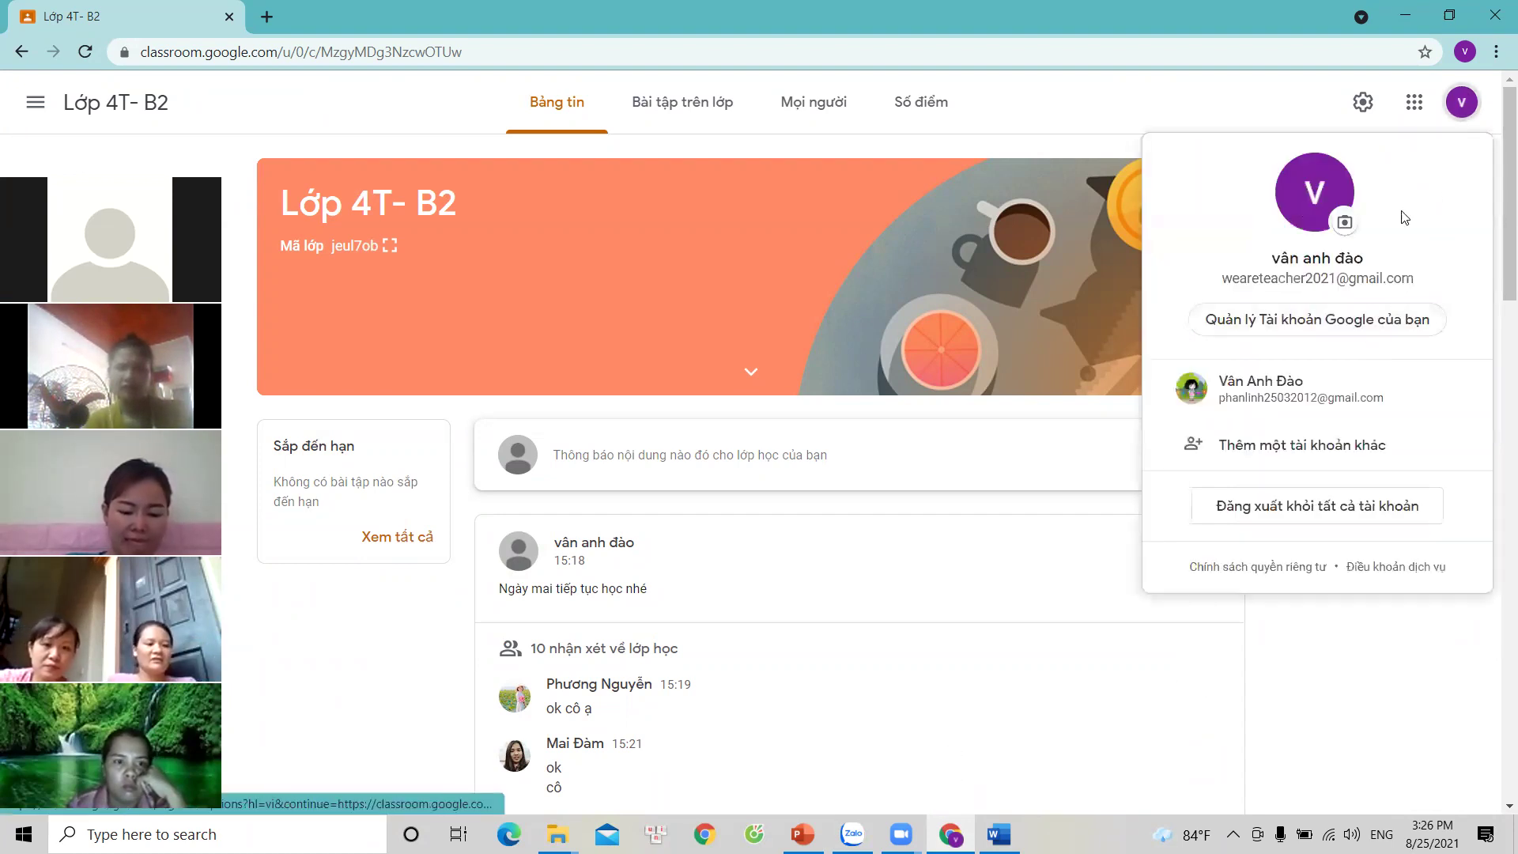
click(1462, 98)
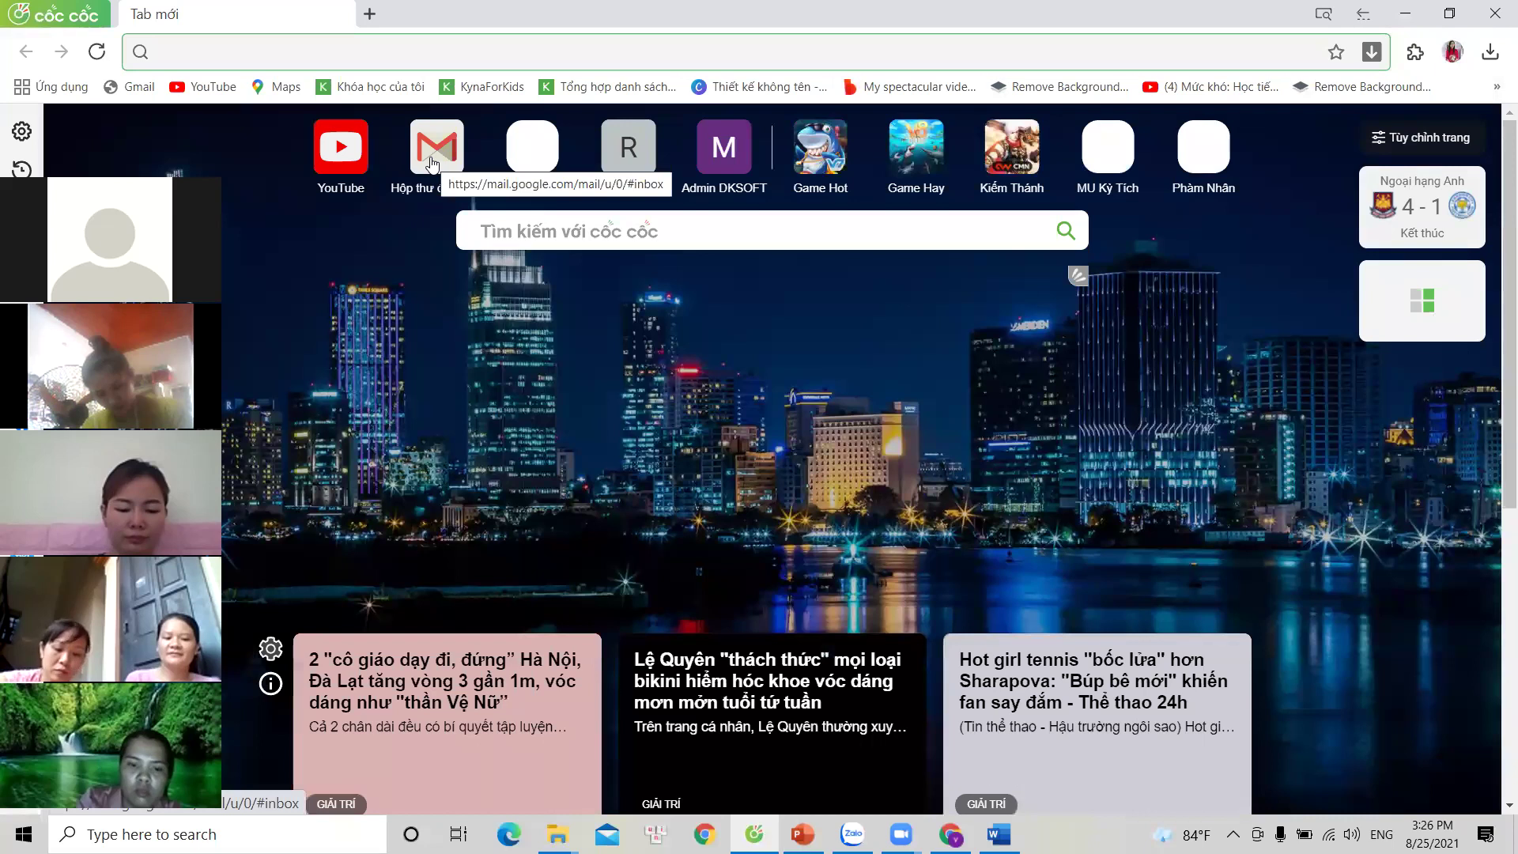
Open Gmail and select the signed-in school account's e-mail address to copy it.
click(434, 163)
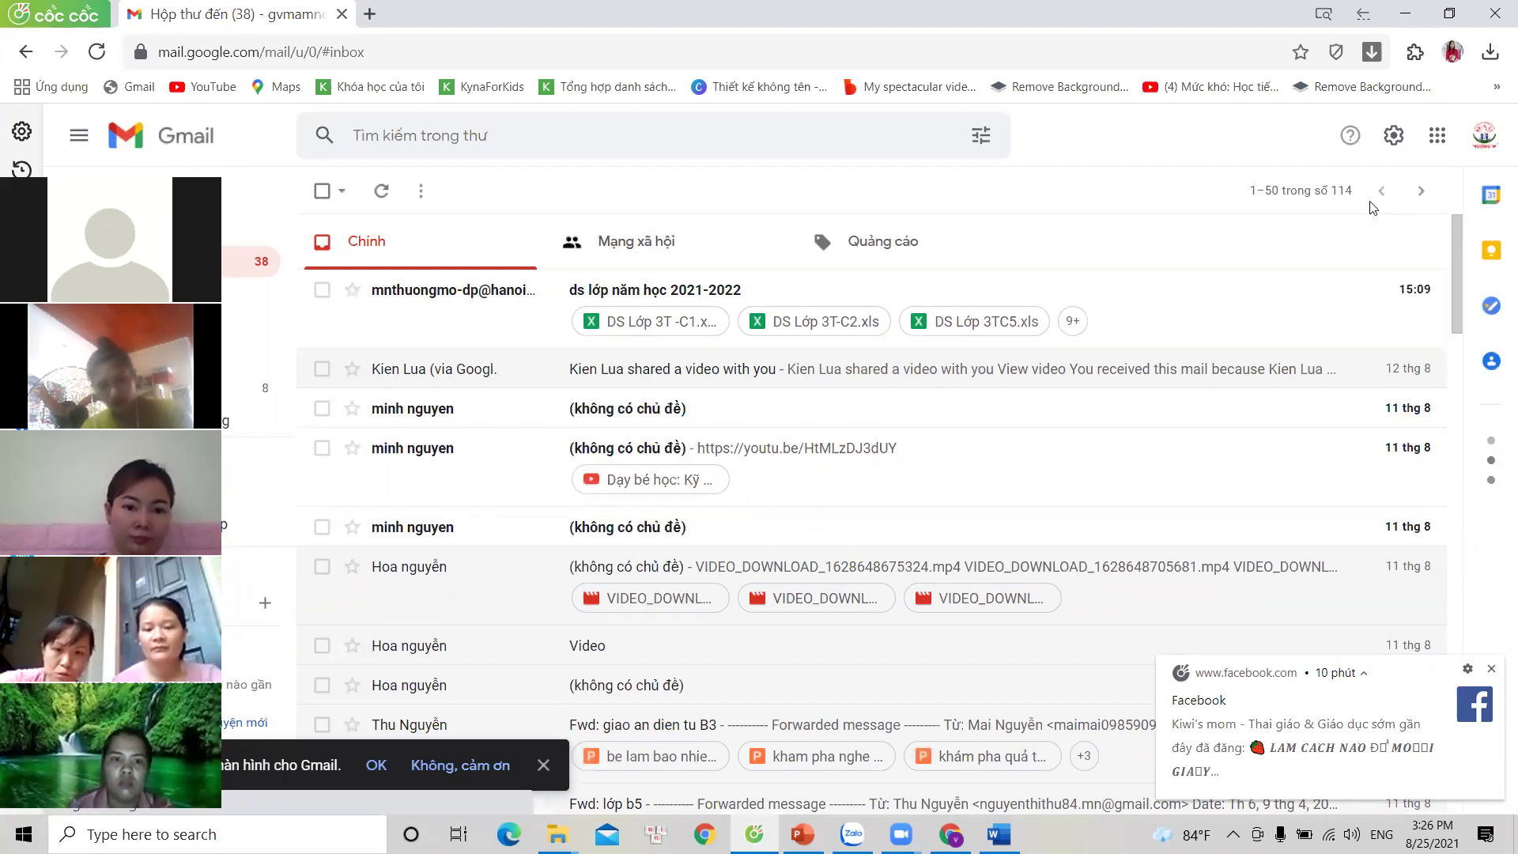
click(1485, 134)
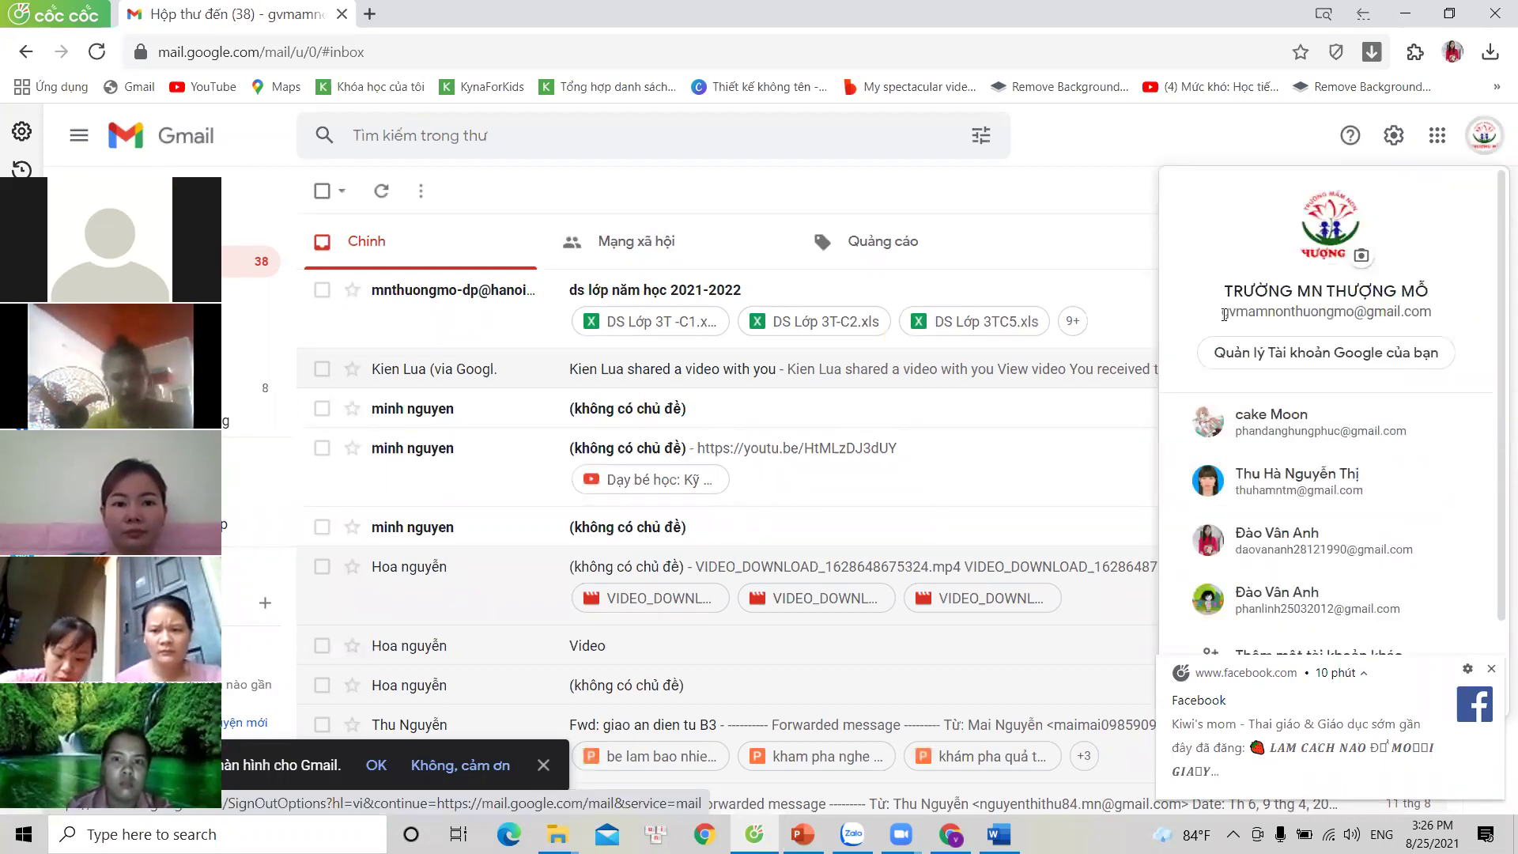
drag(1226, 314, 1342, 313)
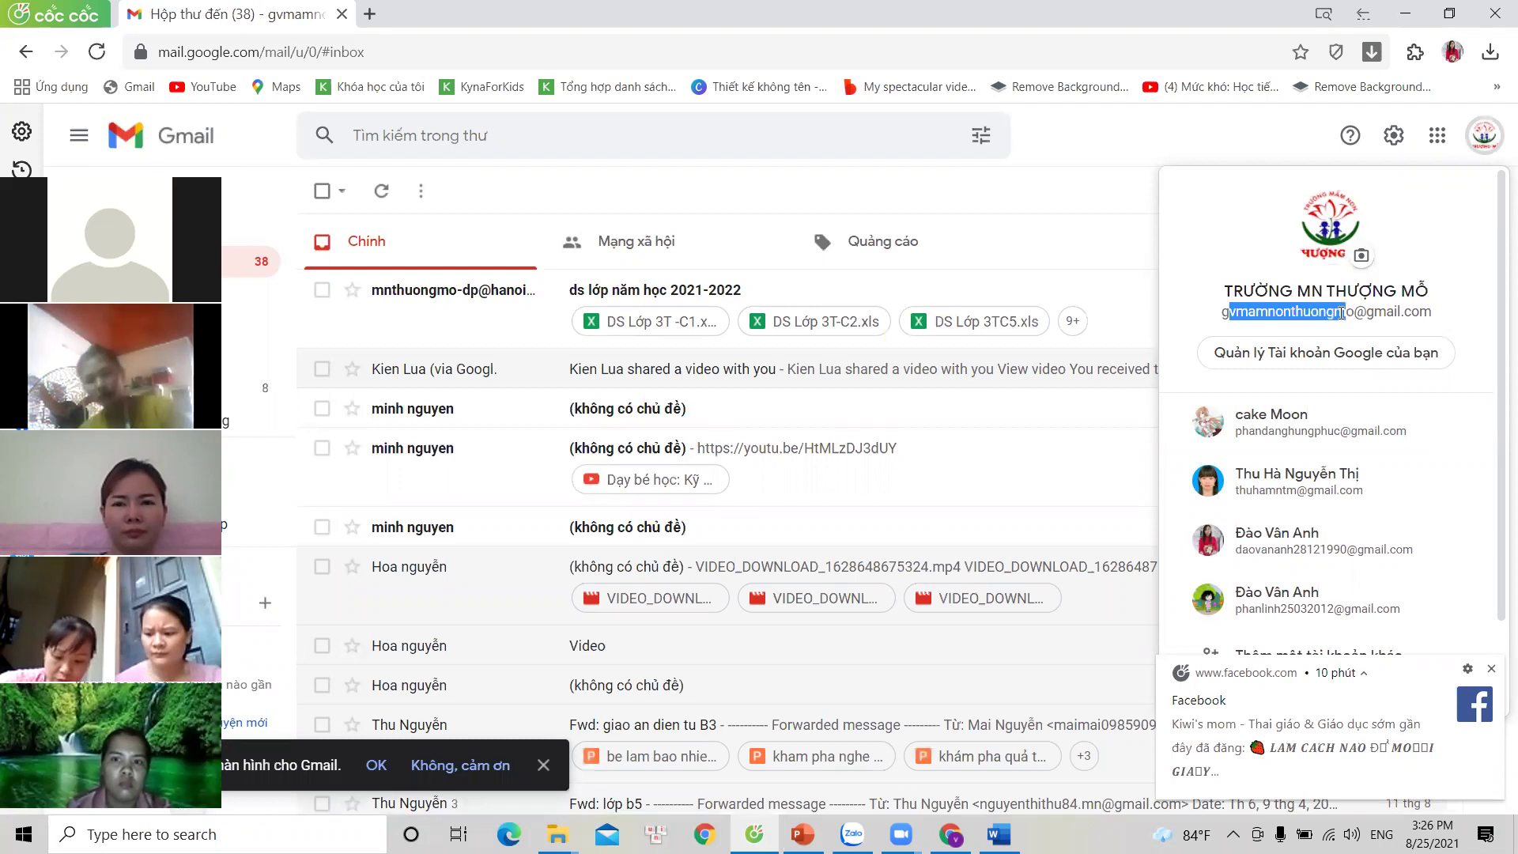
click(1223, 311)
drag(1223, 312, 1458, 338)
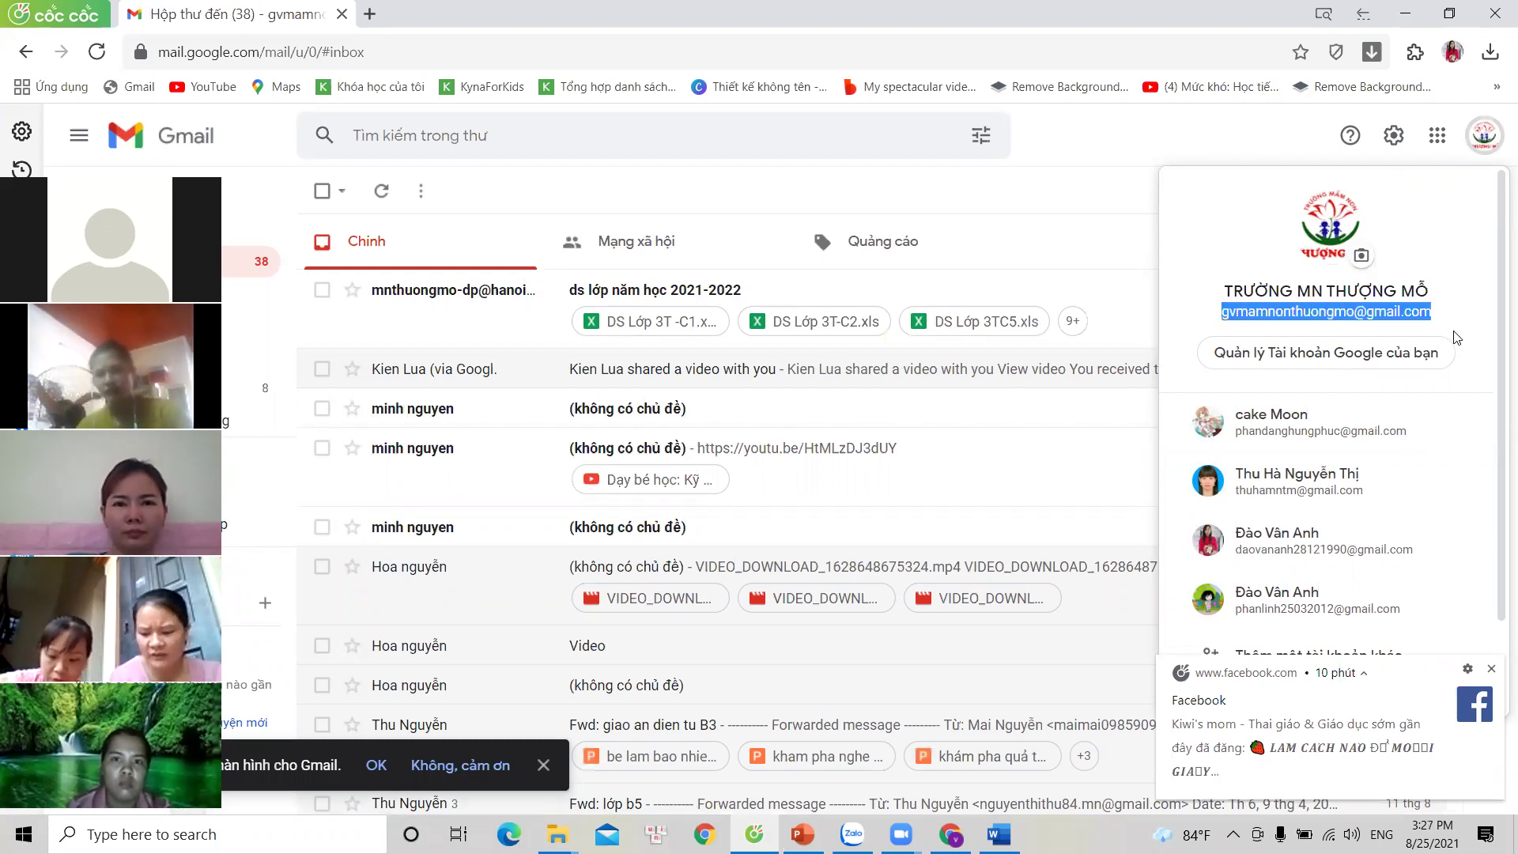
key(Escape)
Discard the screenshot pasted into the Zalo message box without sending it, then return to Gmail.
key(alt+Tab)
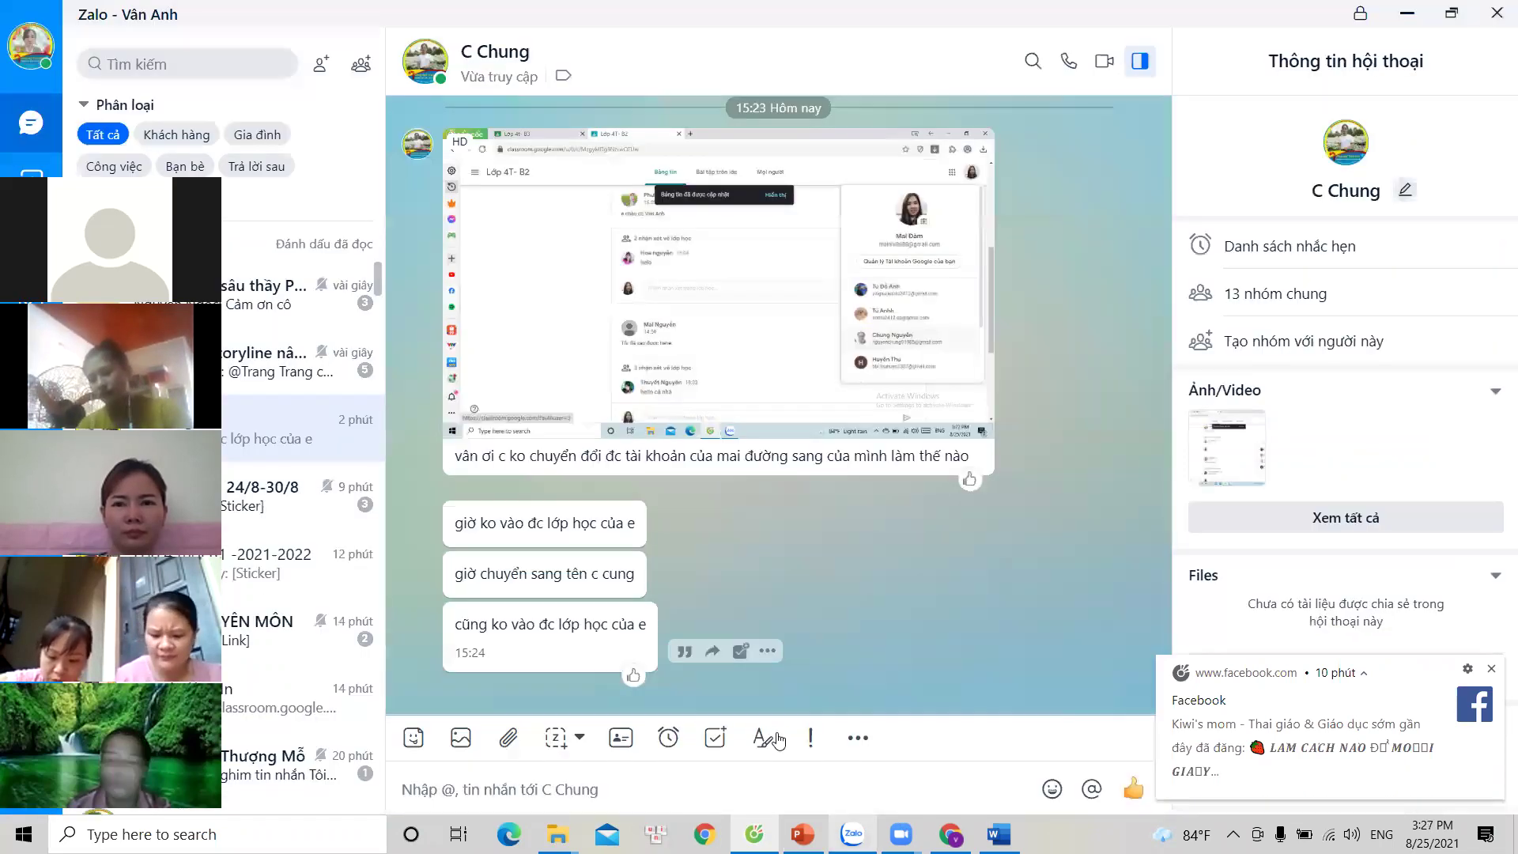
click(740, 789)
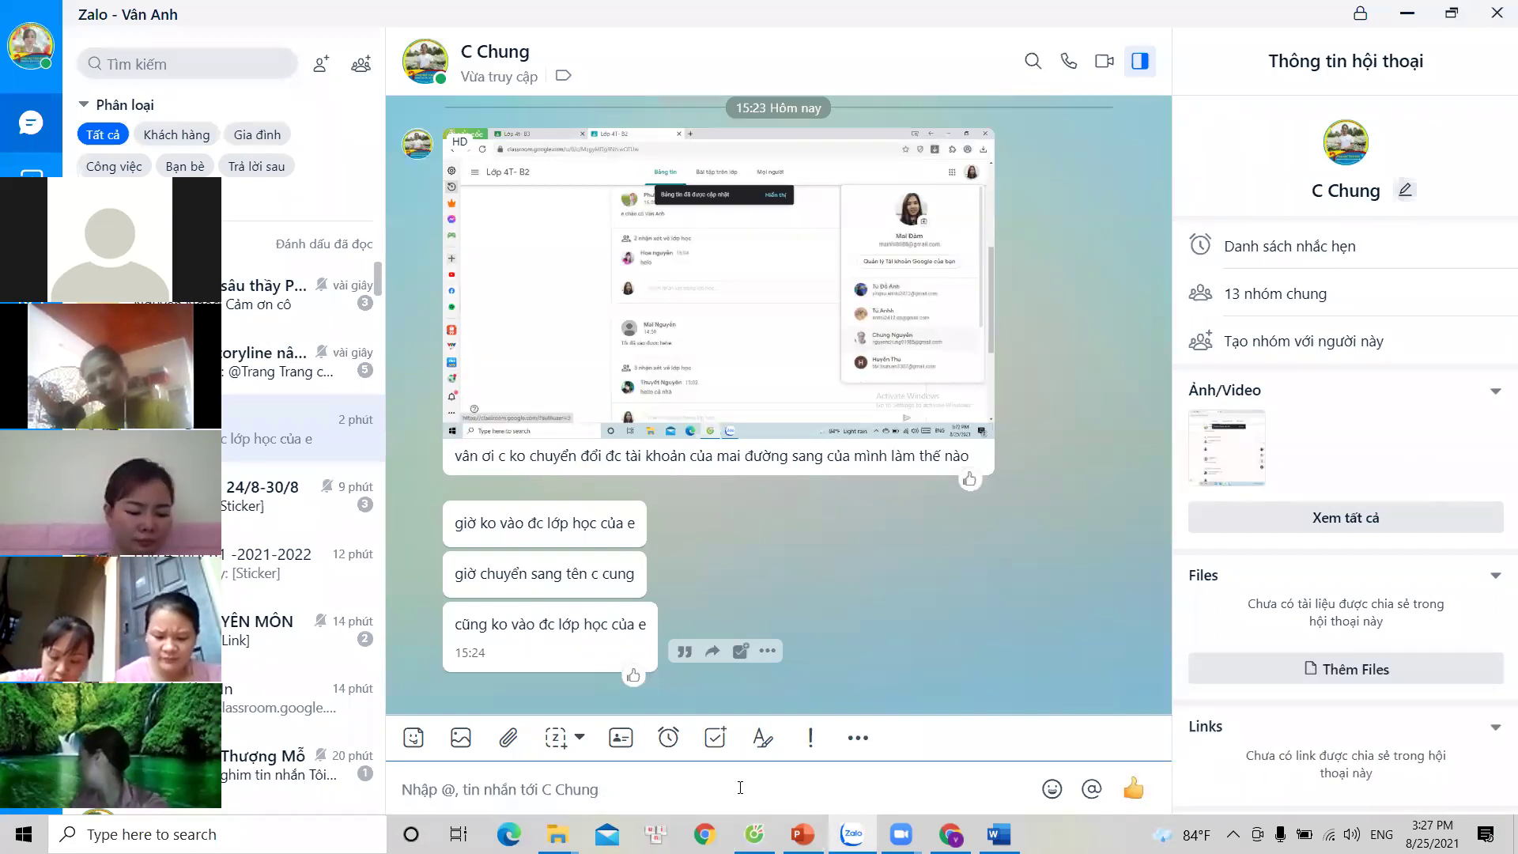
key(ctrl+v)
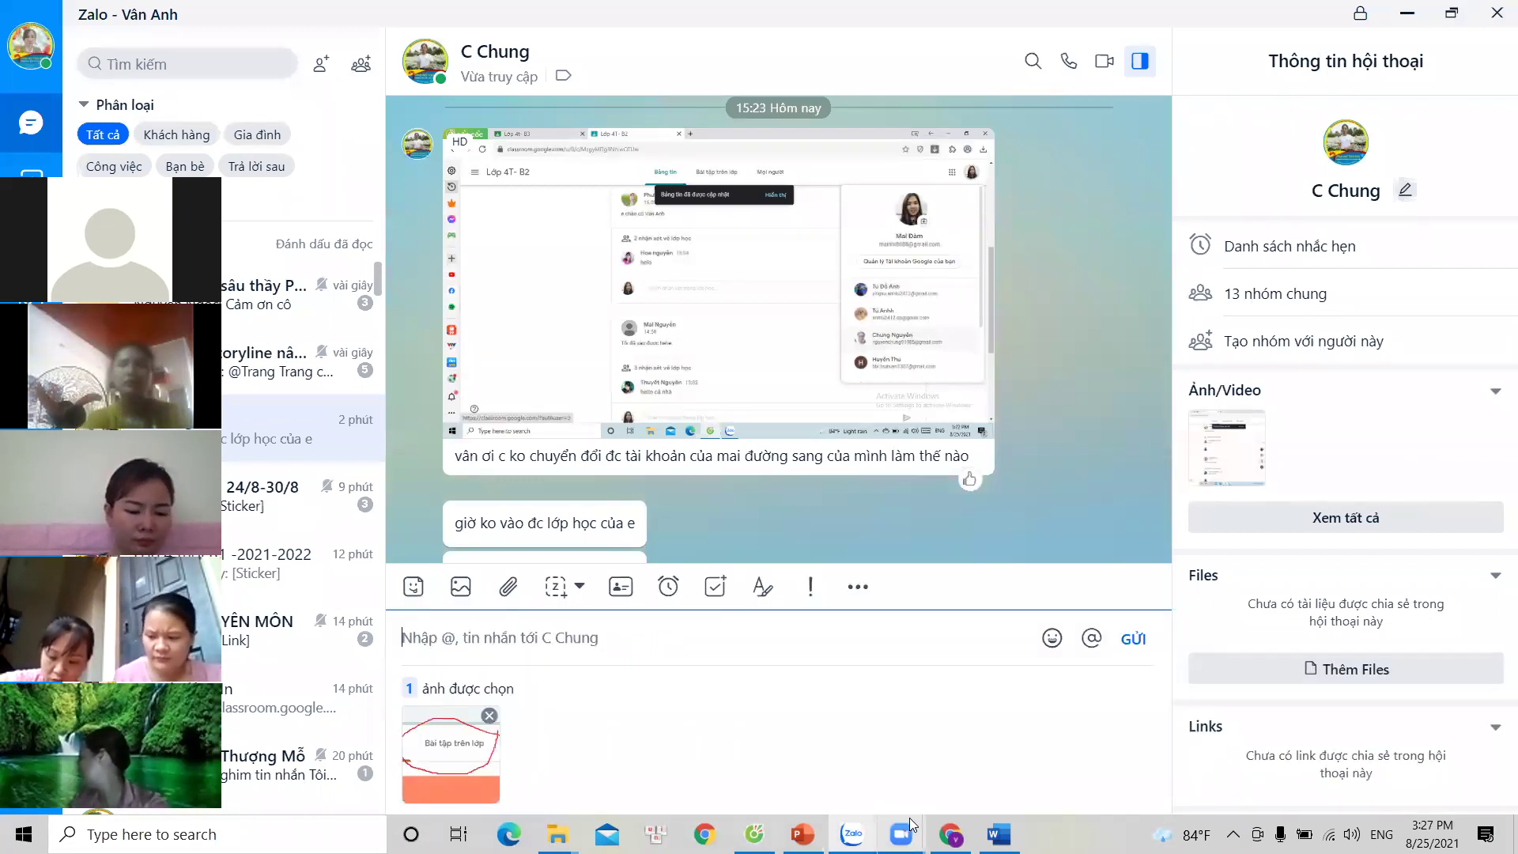
click(490, 716)
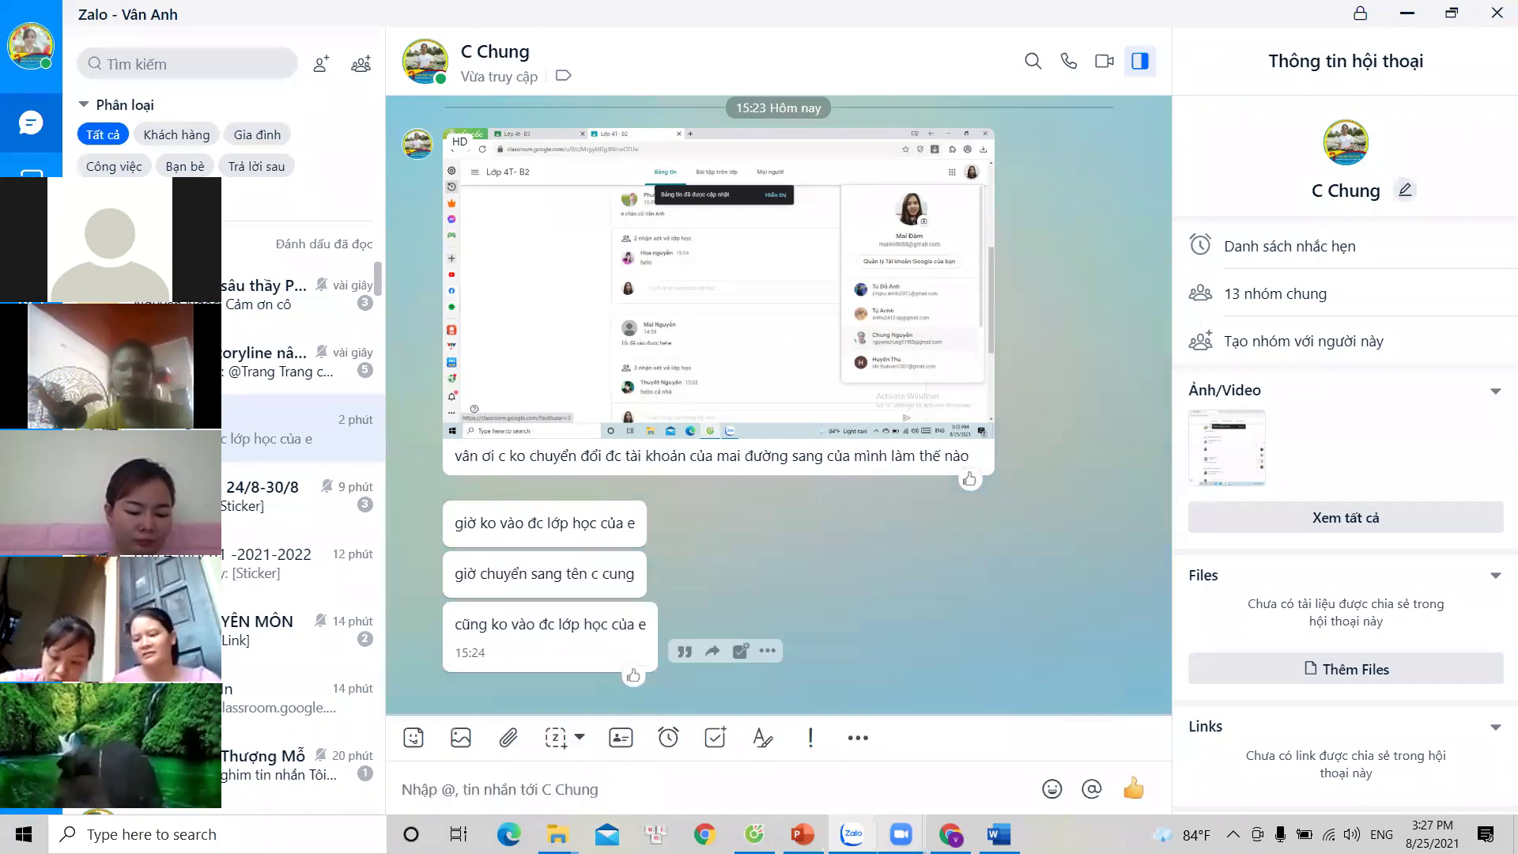
mouse_move(901, 834)
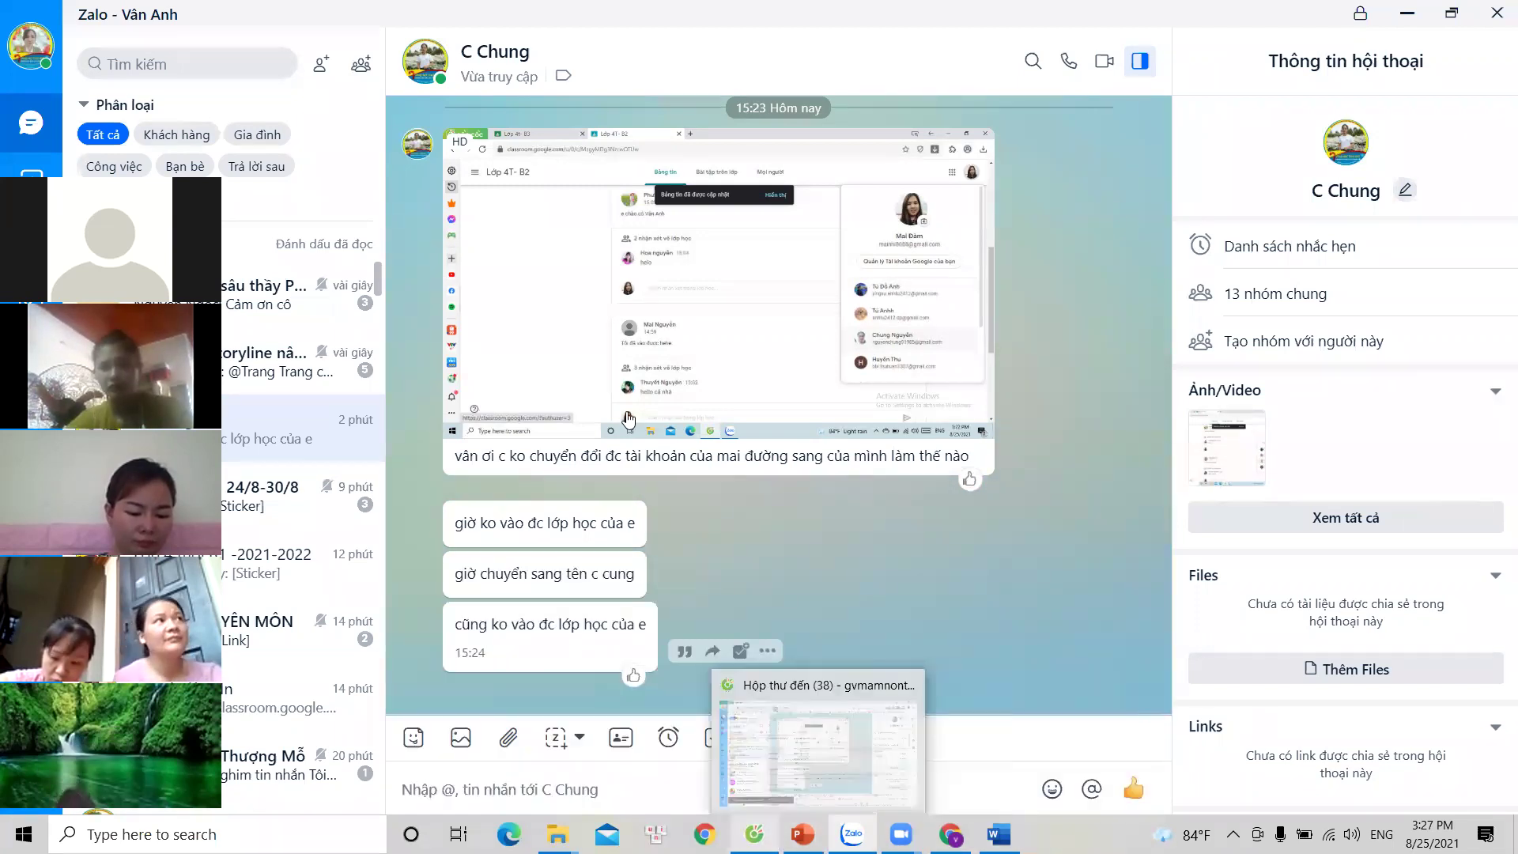
click(819, 747)
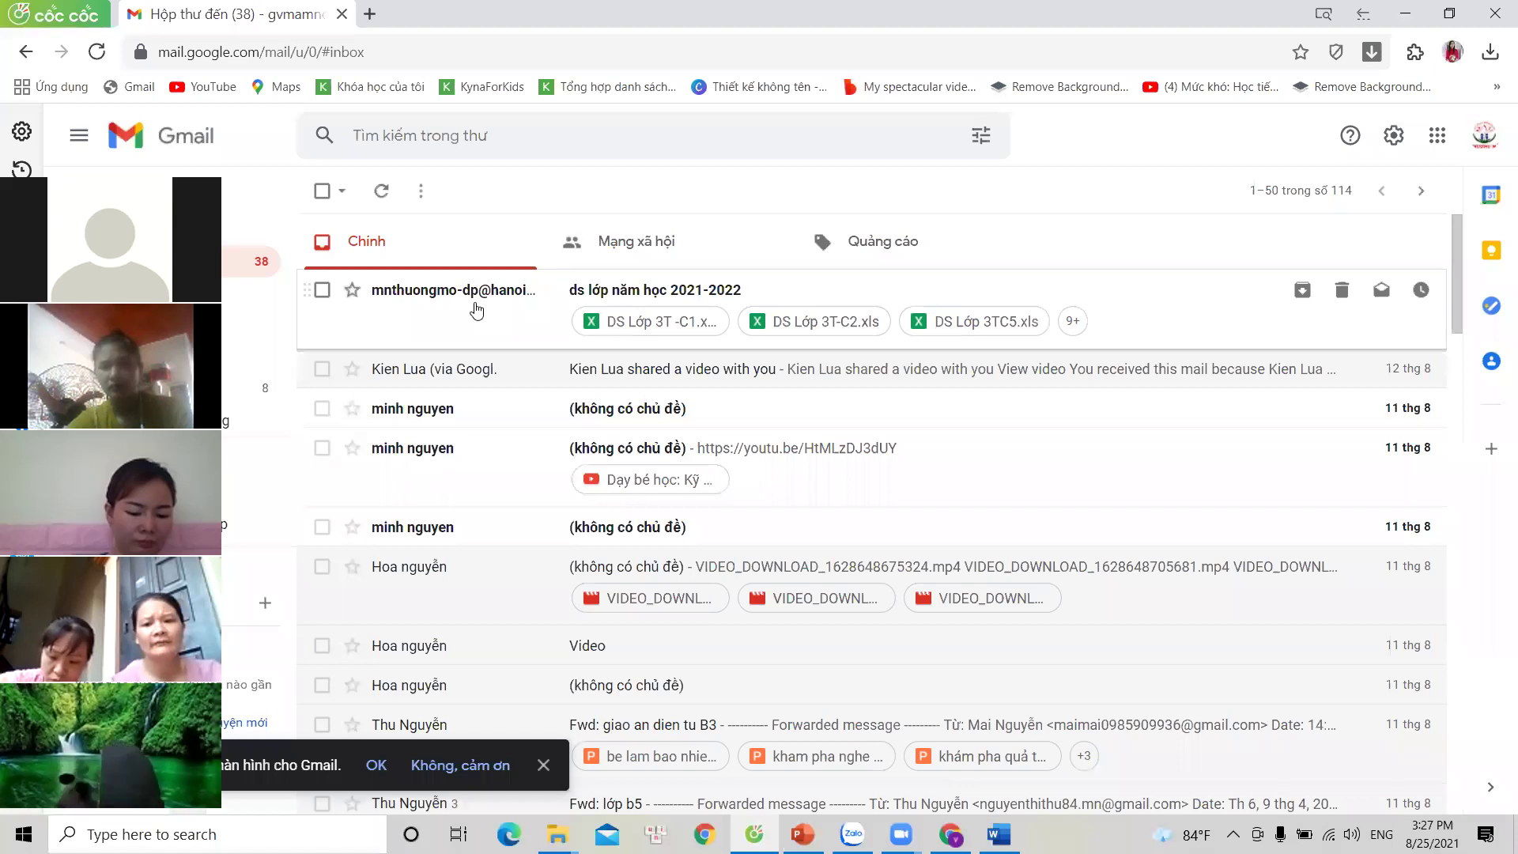
Open the 'ds lớp năm học 2021-2022' email and look through its 18 attachments.
click(477, 302)
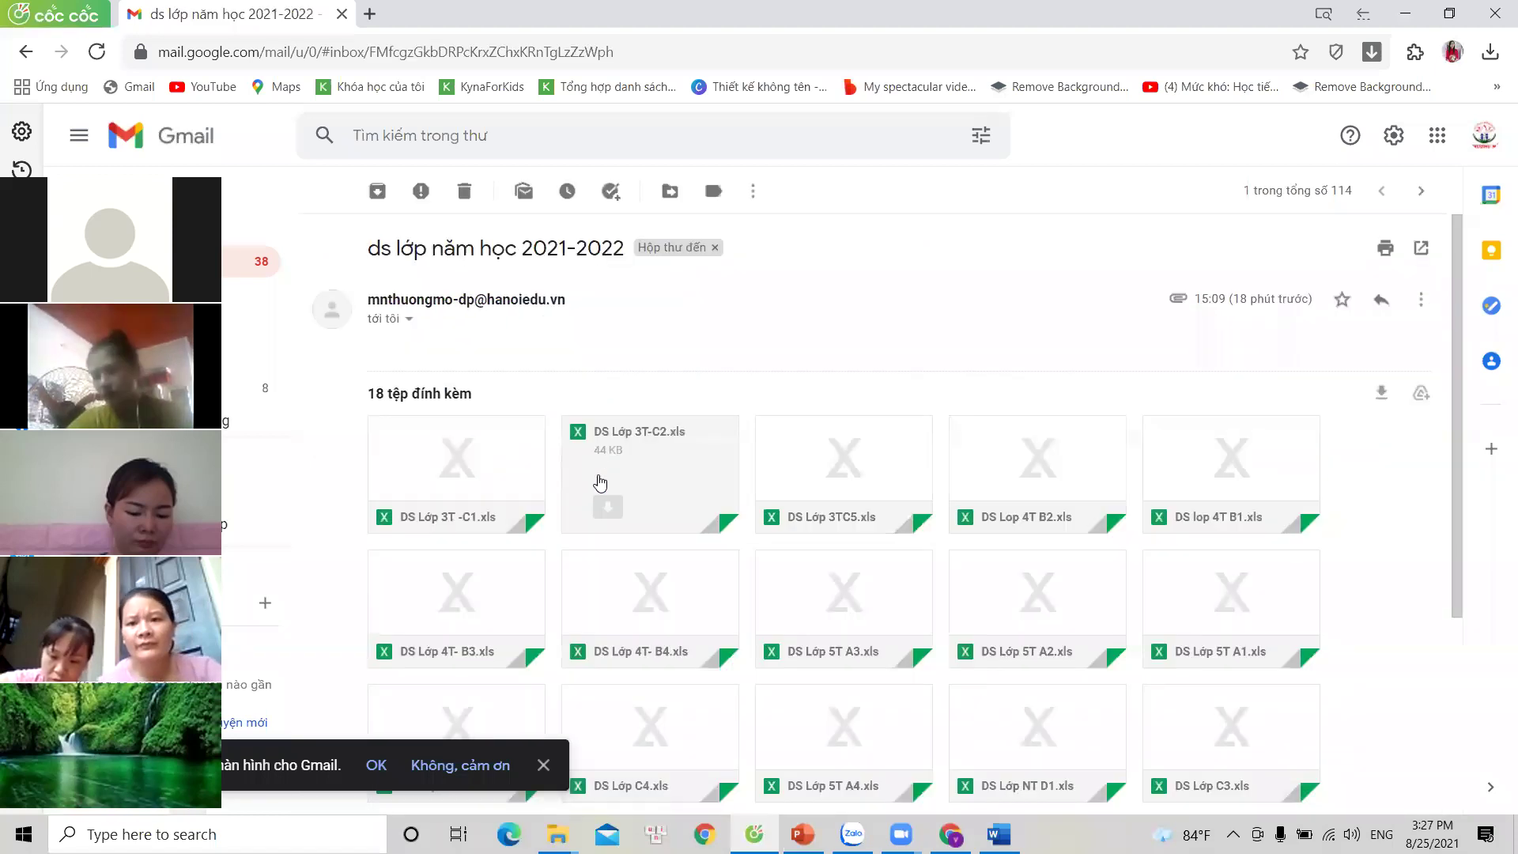
scroll(960, 555, down, 4)
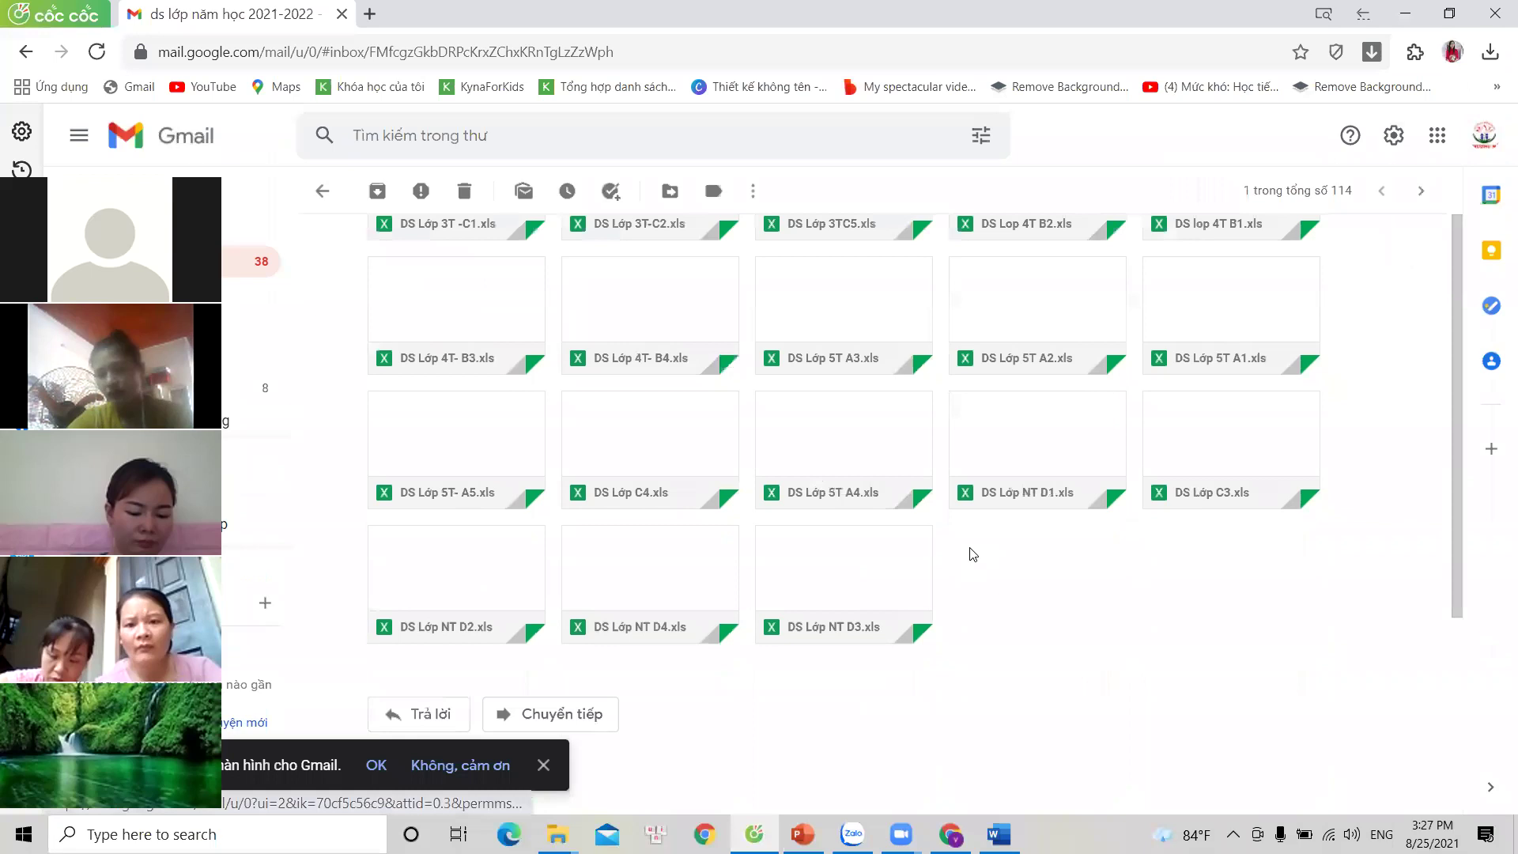
scroll(973, 555, up, 4)
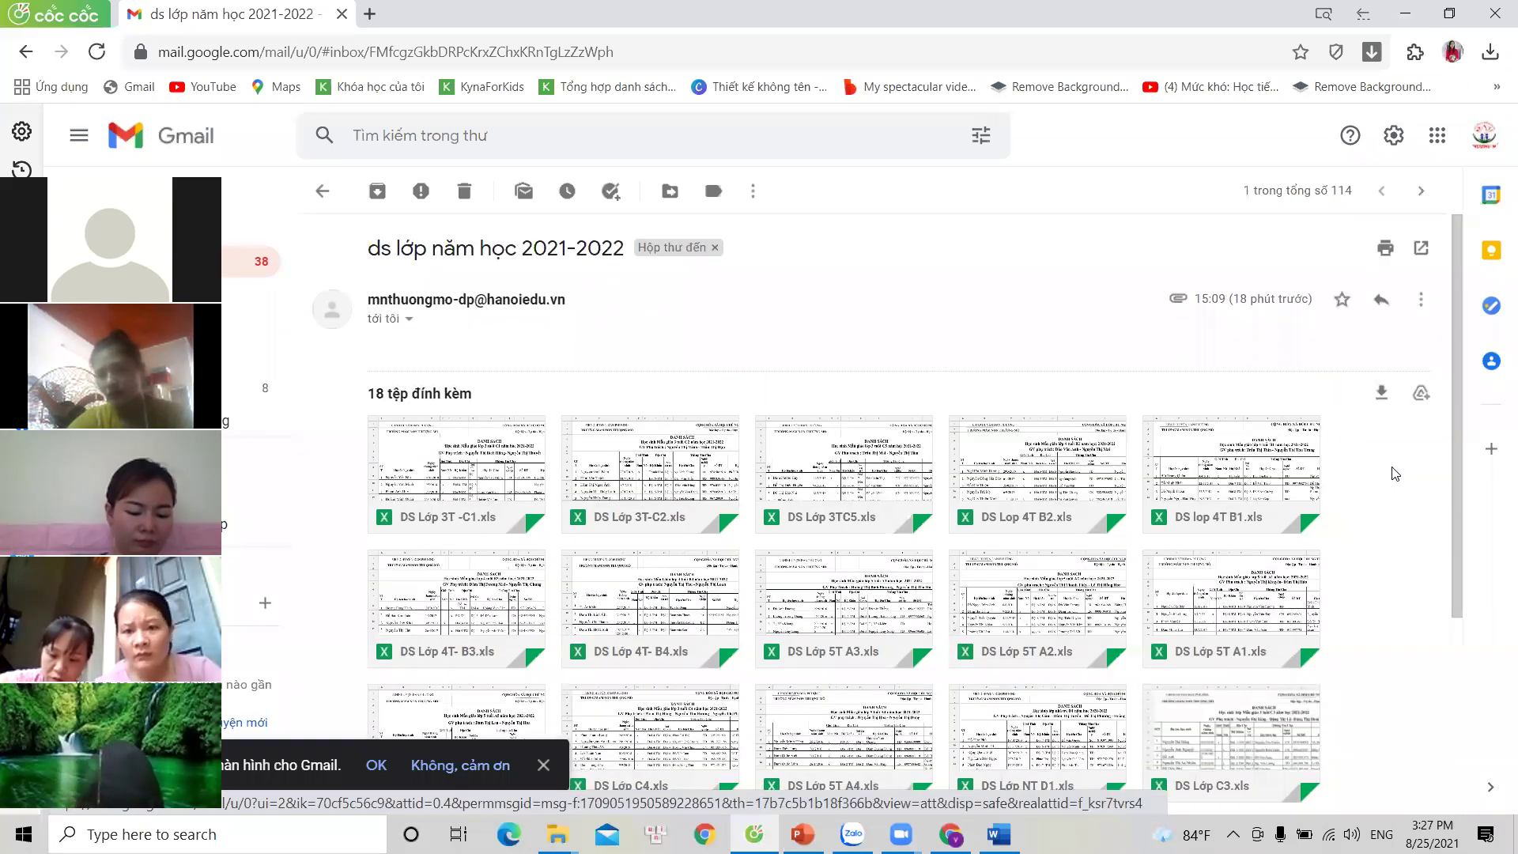
scroll(1368, 423, down, 1)
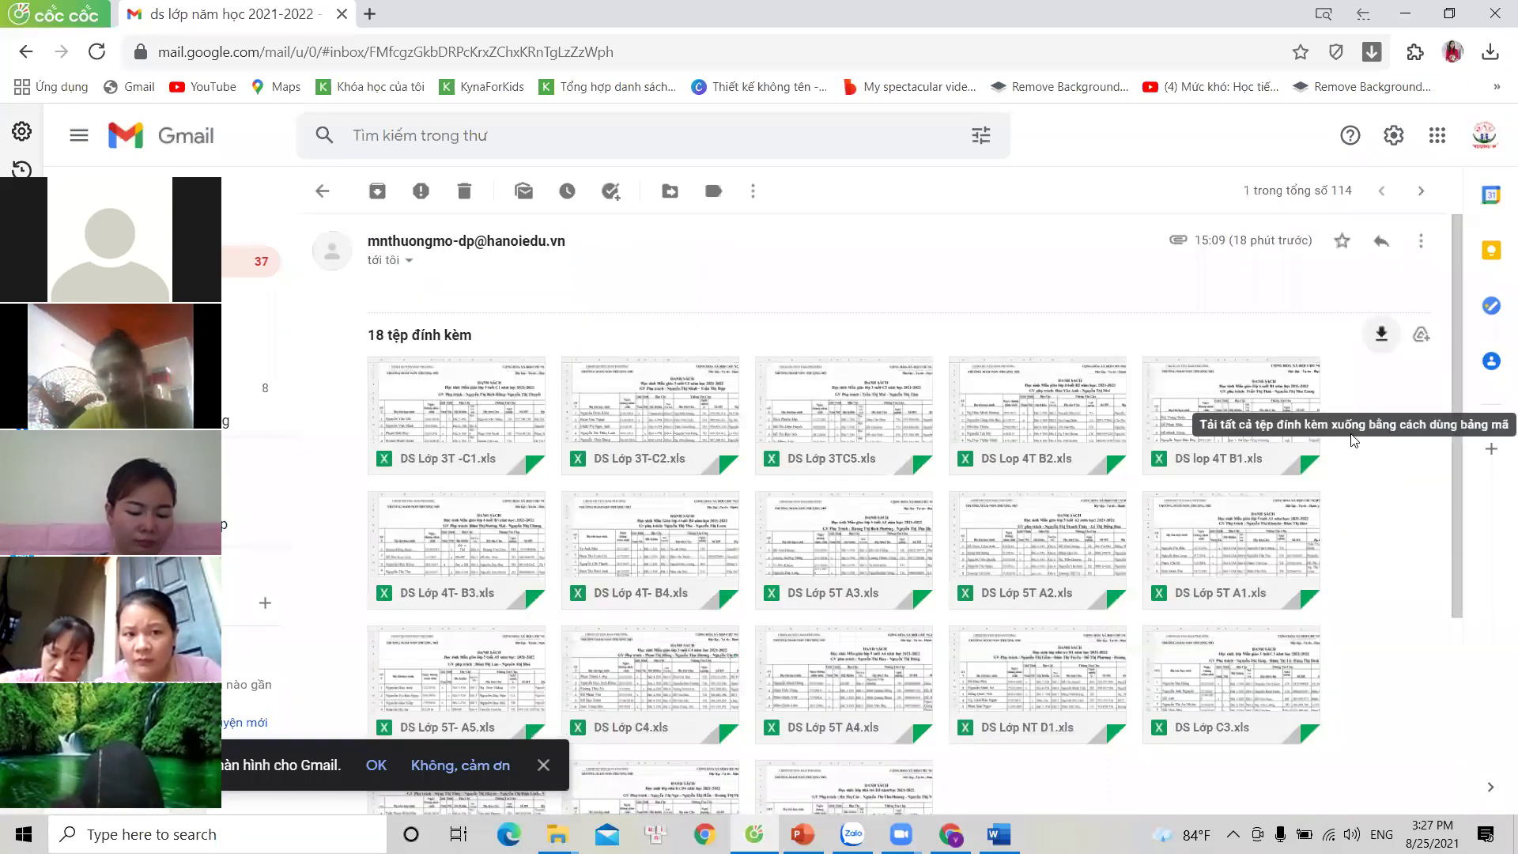
scroll(1315, 445, down, 2)
scroll(1313, 445, down, 1)
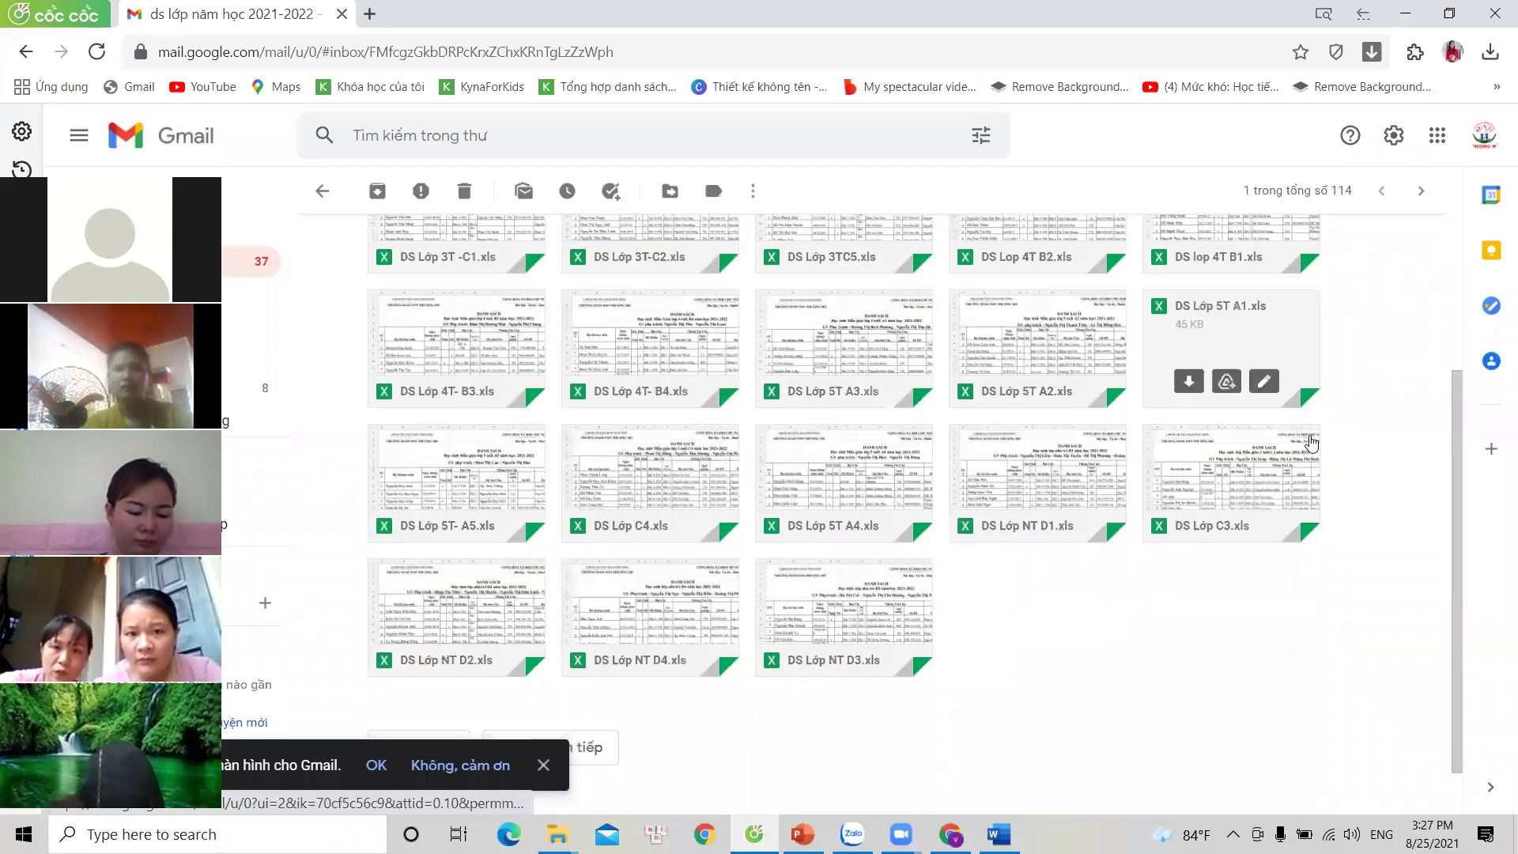
scroll(1335, 311, up, 4)
Copy the signed-in account's e-mail address and go back to the colleague's Zalo chat.
click(1484, 136)
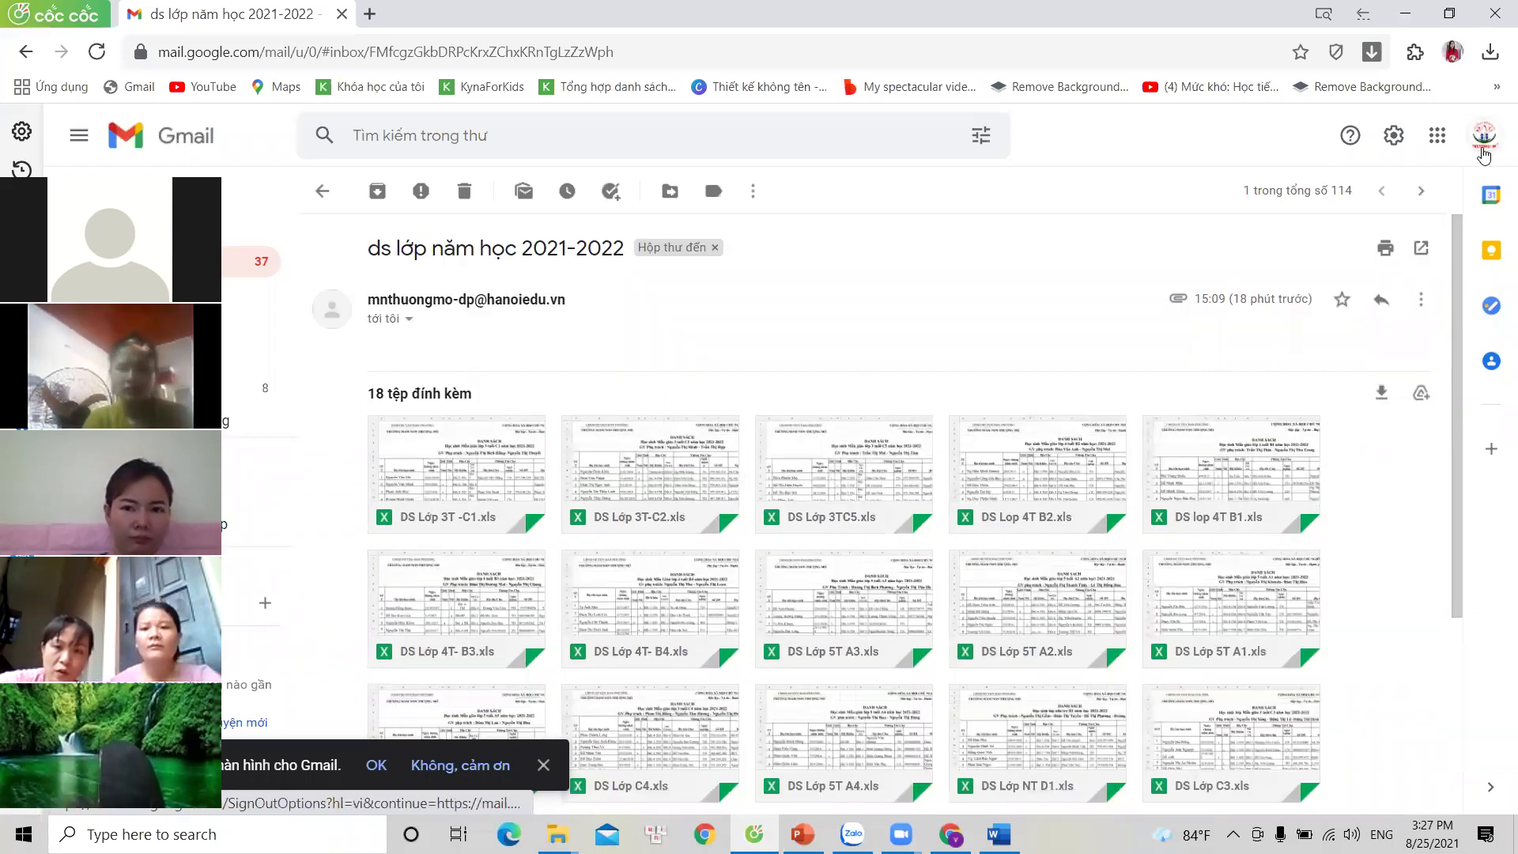
triple_click(1260, 315)
key(ctrl+c)
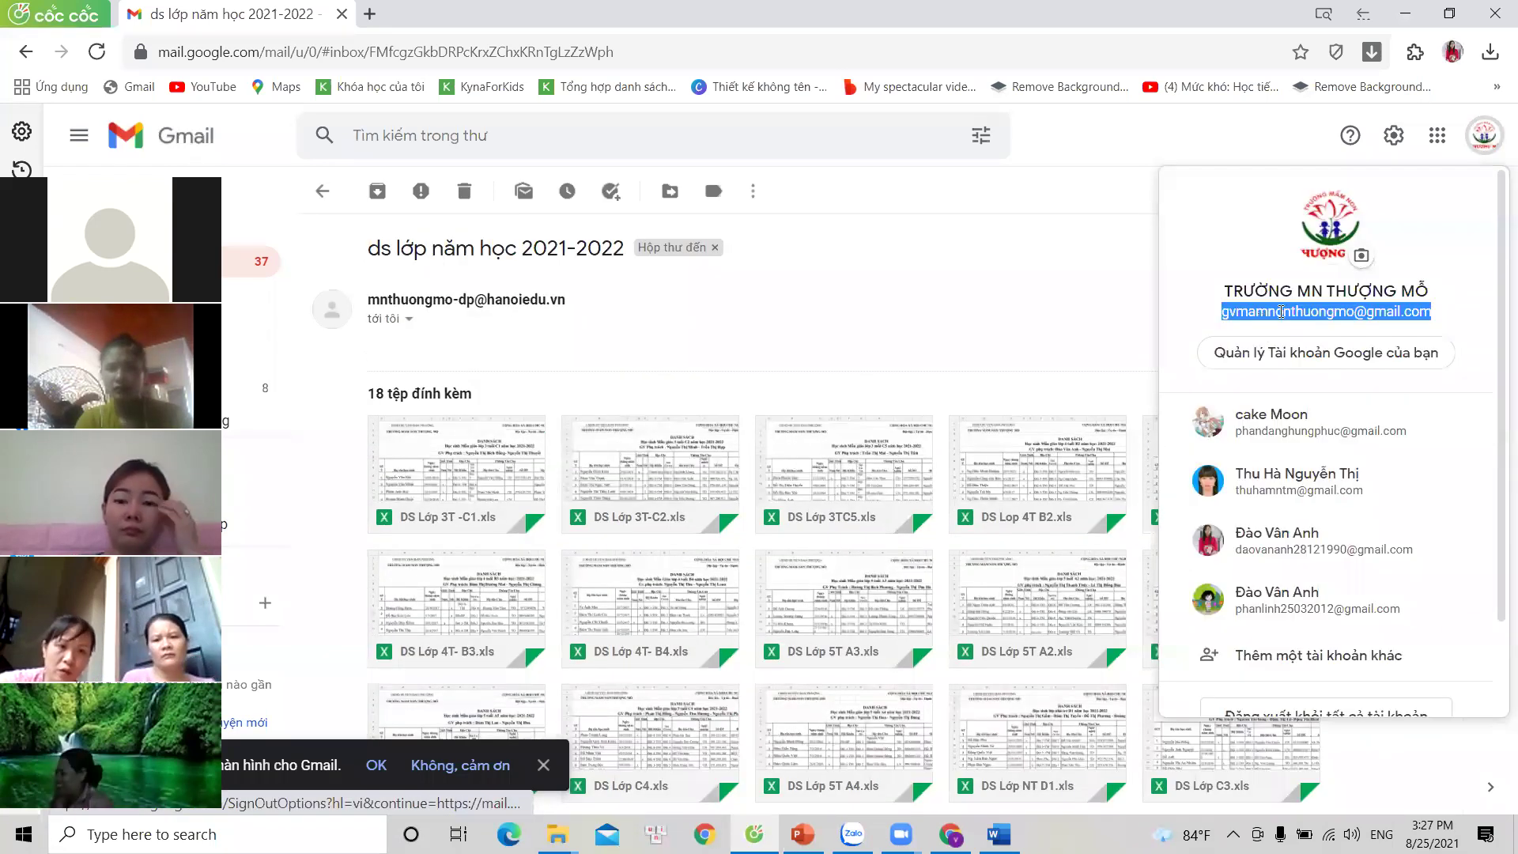
right_click(1290, 317)
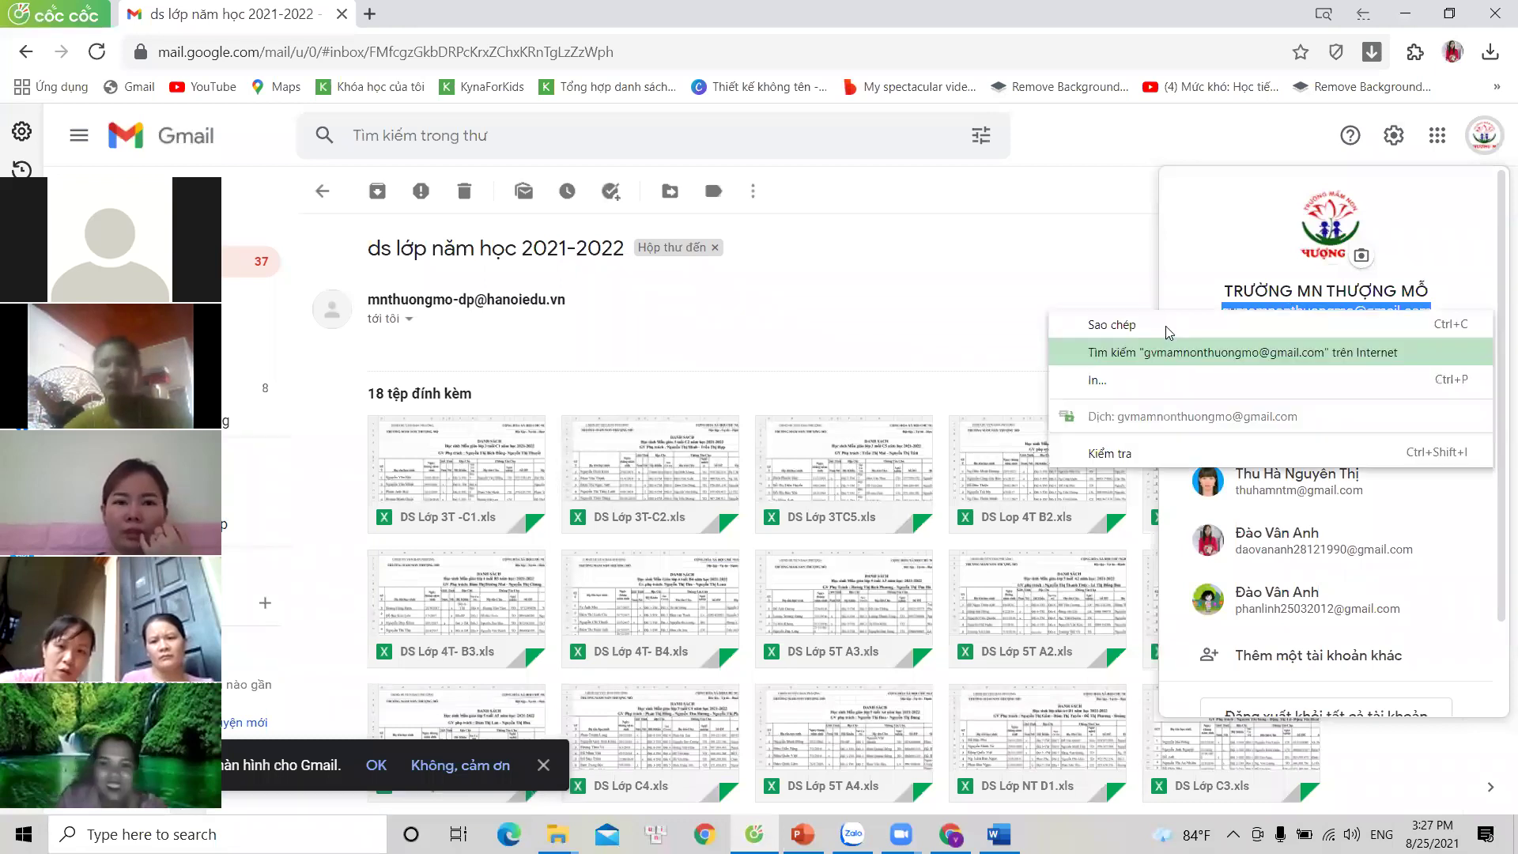
click(1123, 323)
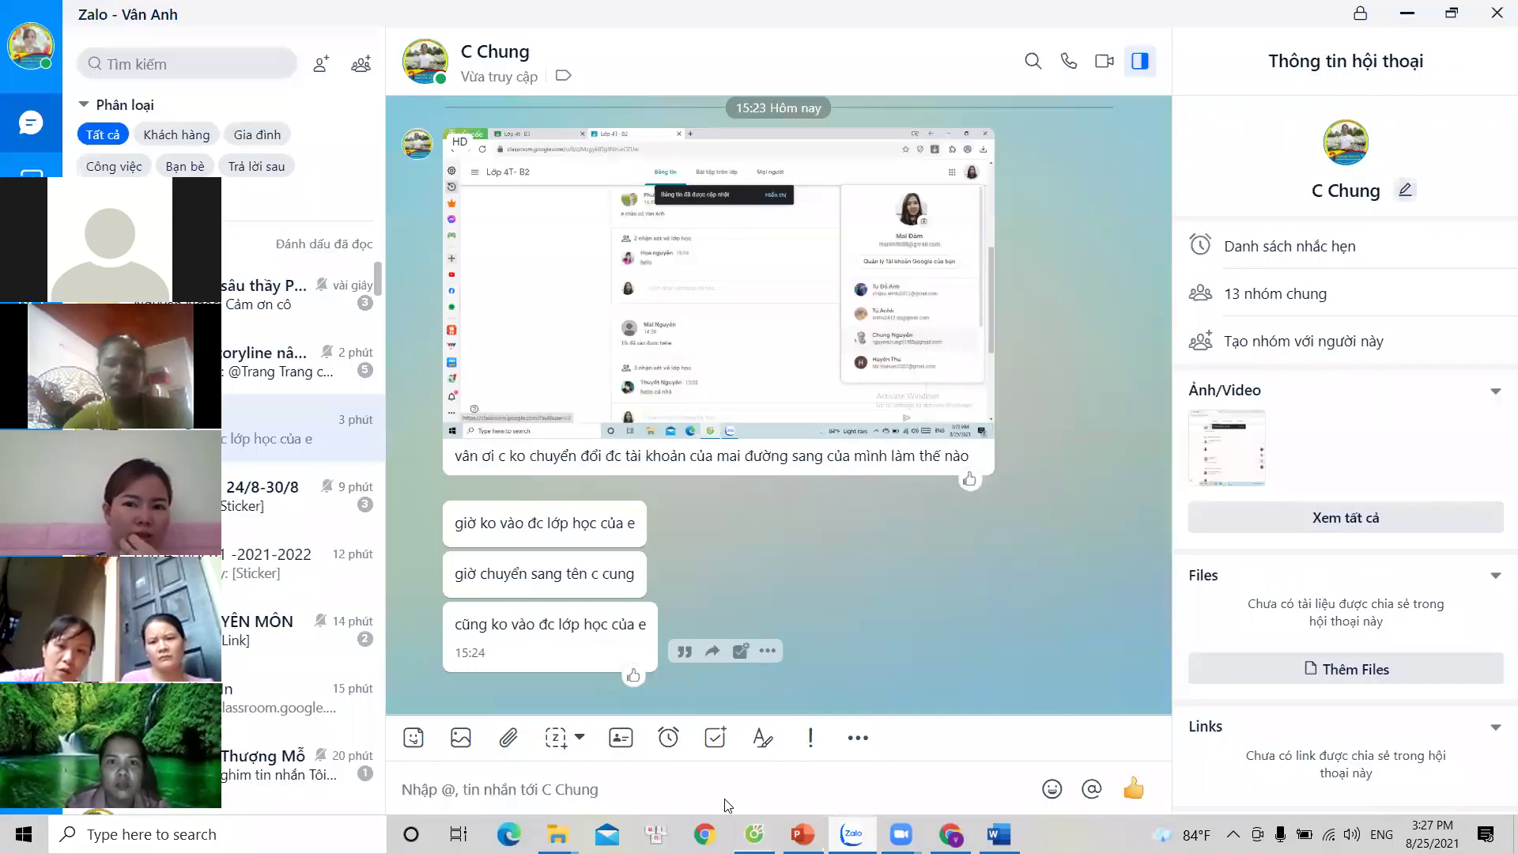
click(853, 834)
click(642, 791)
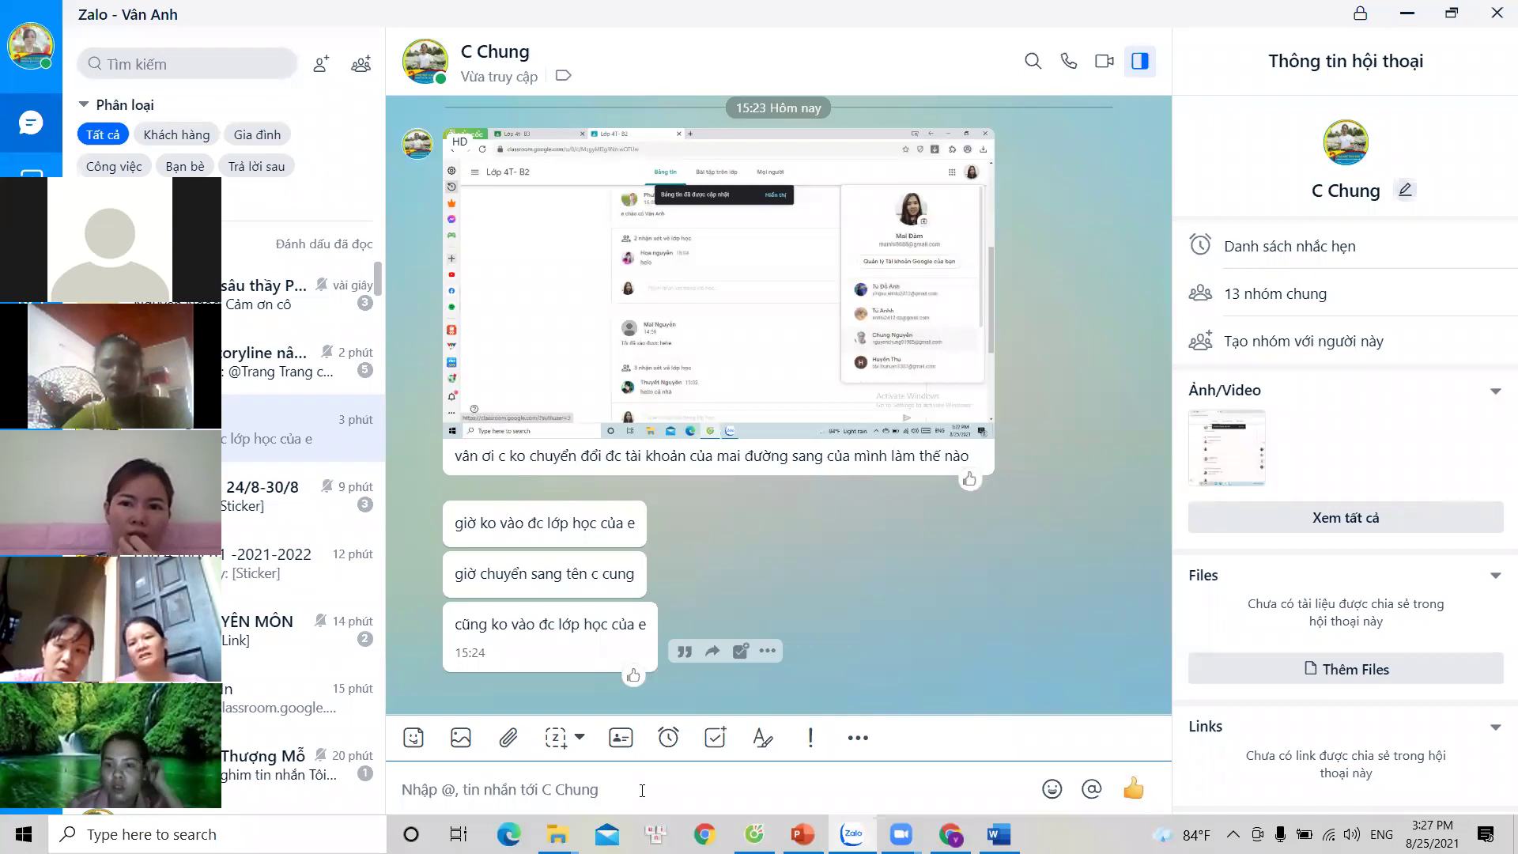
Send the school account's e-mail address and its password to the colleague as two Zalo messages.
key(ctrl+v)
key(Return)
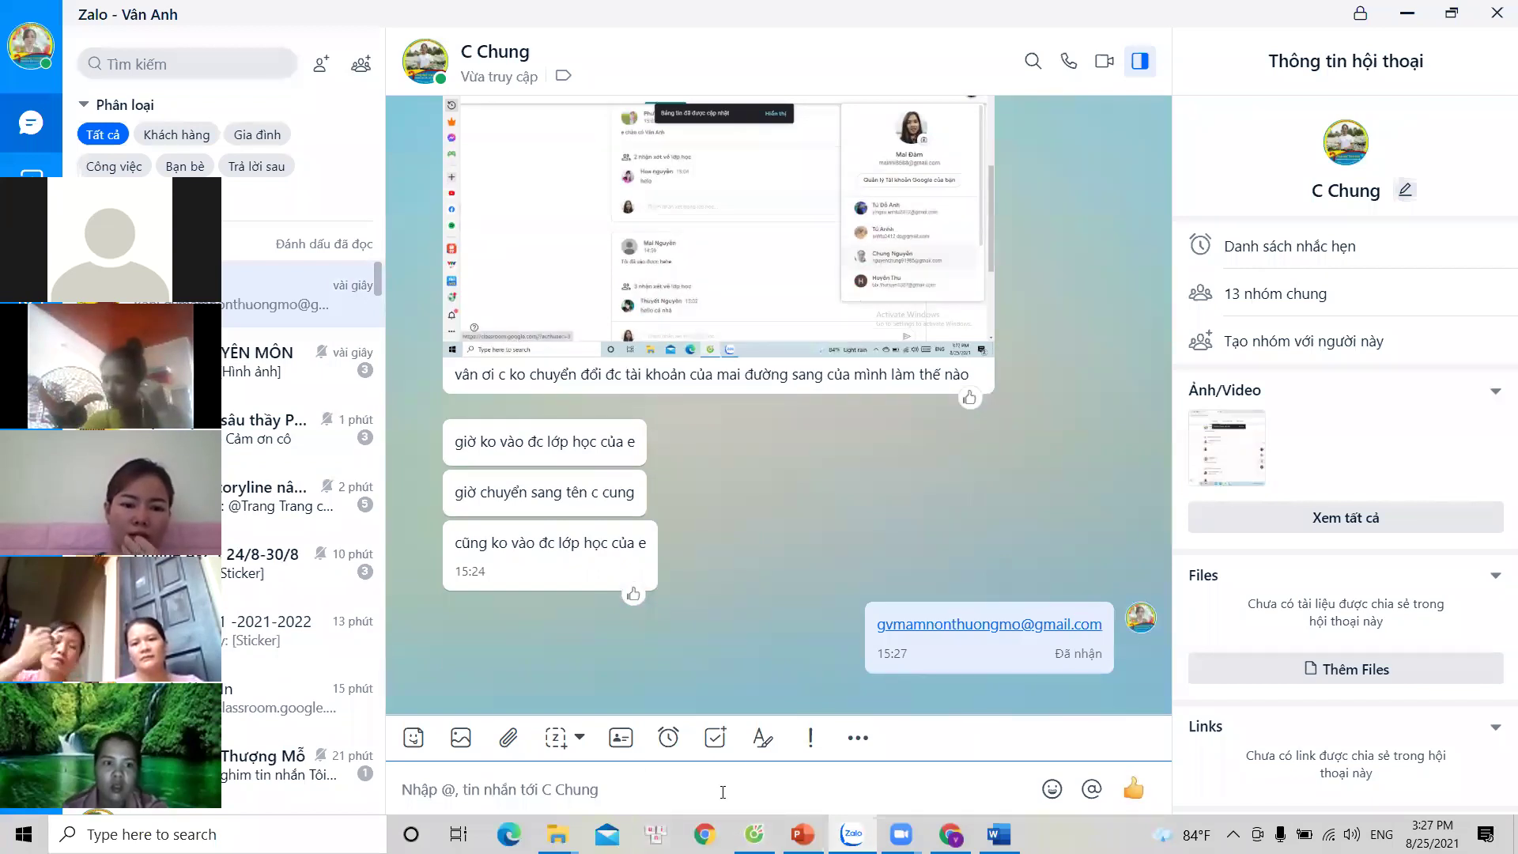
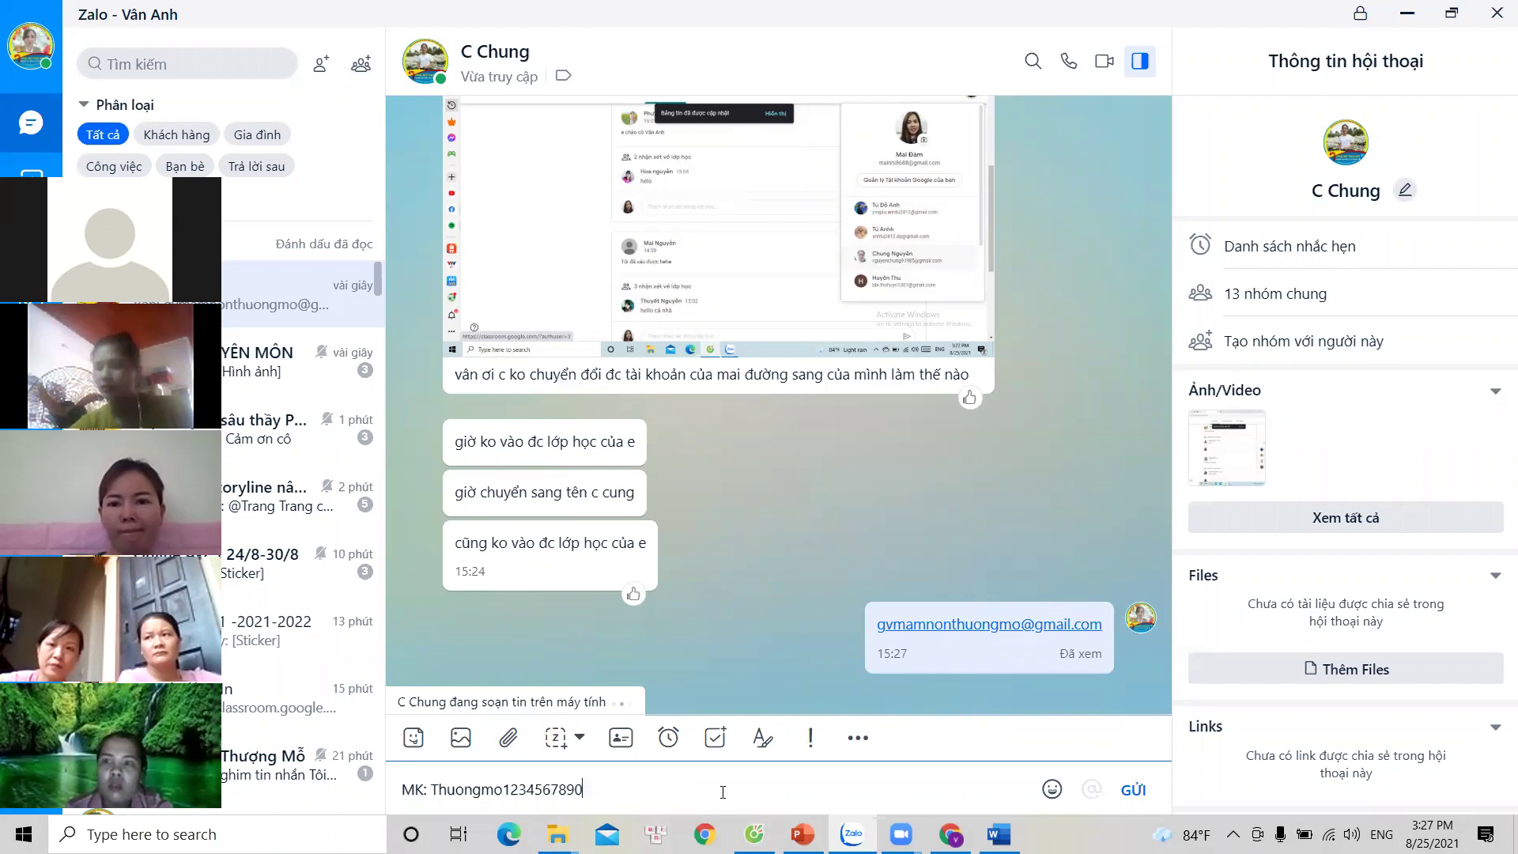
key(Return)
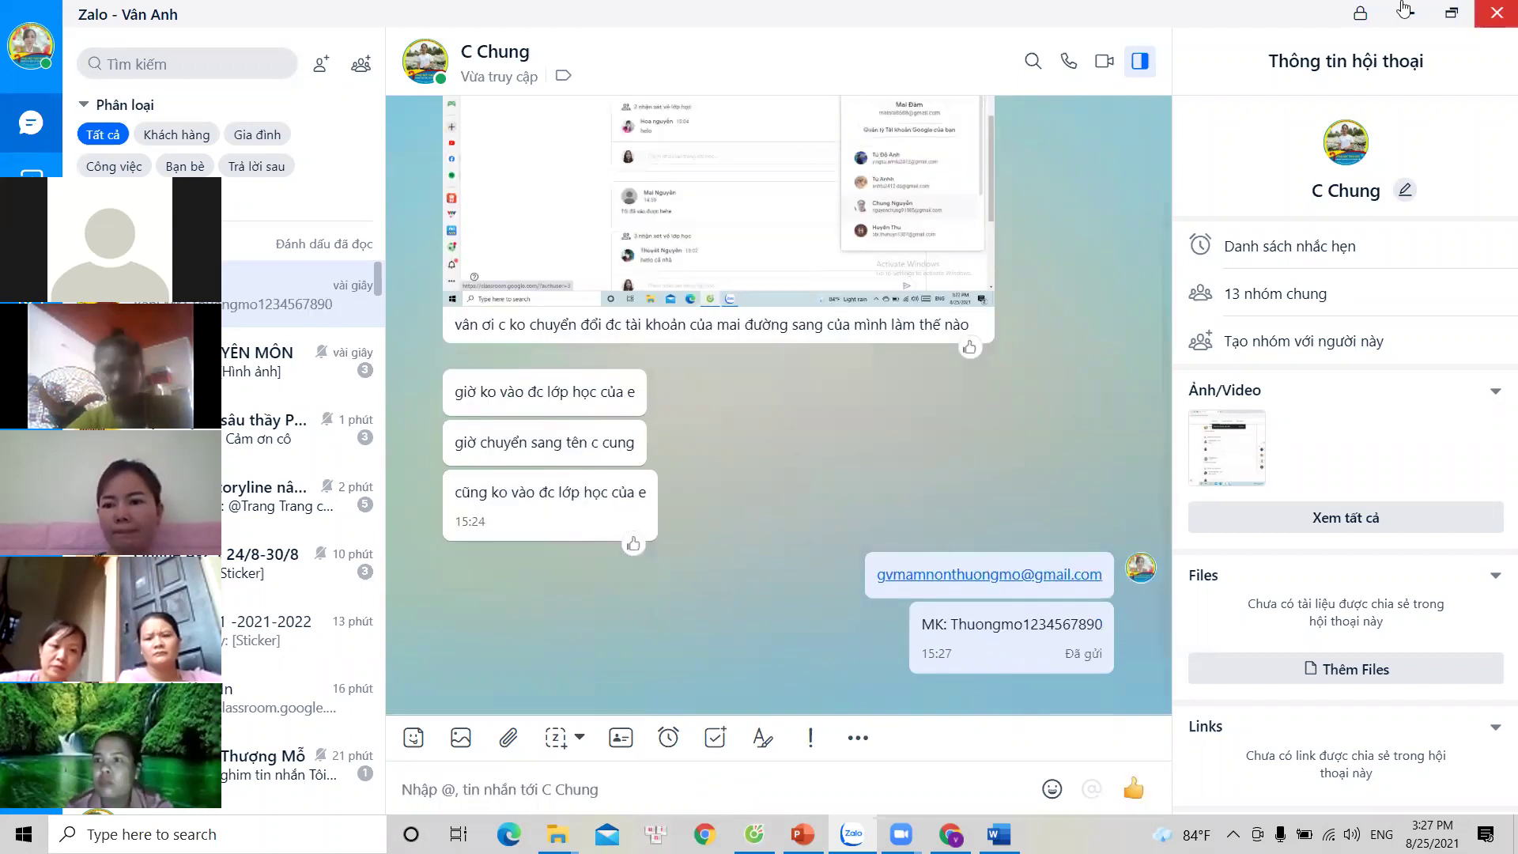
key(alt+Tab)
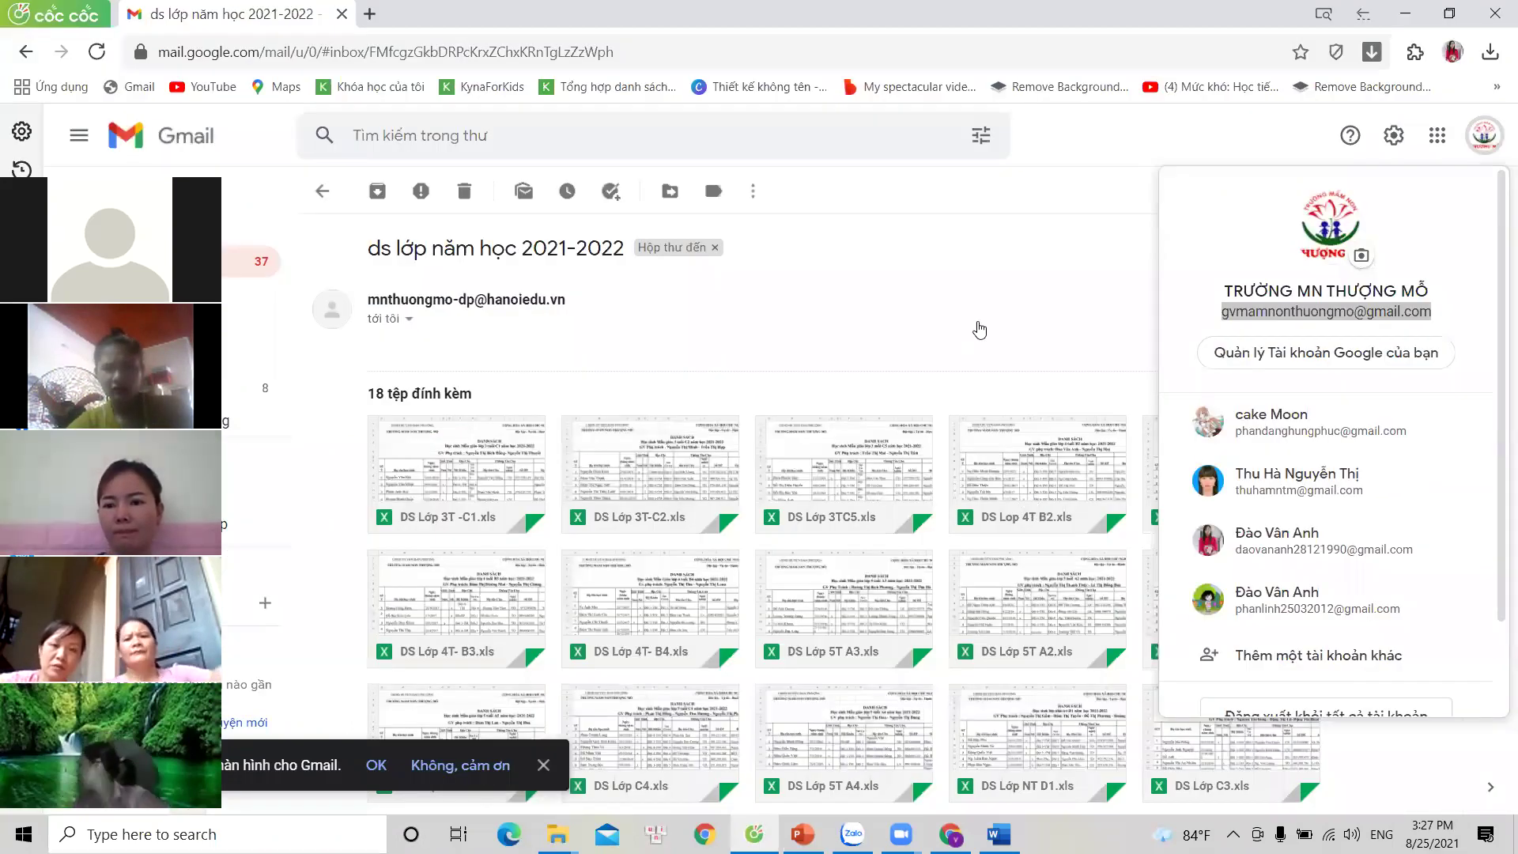
Dismiss the account panel and scroll through the 18 .xls attachments of the class-list email.
click(988, 259)
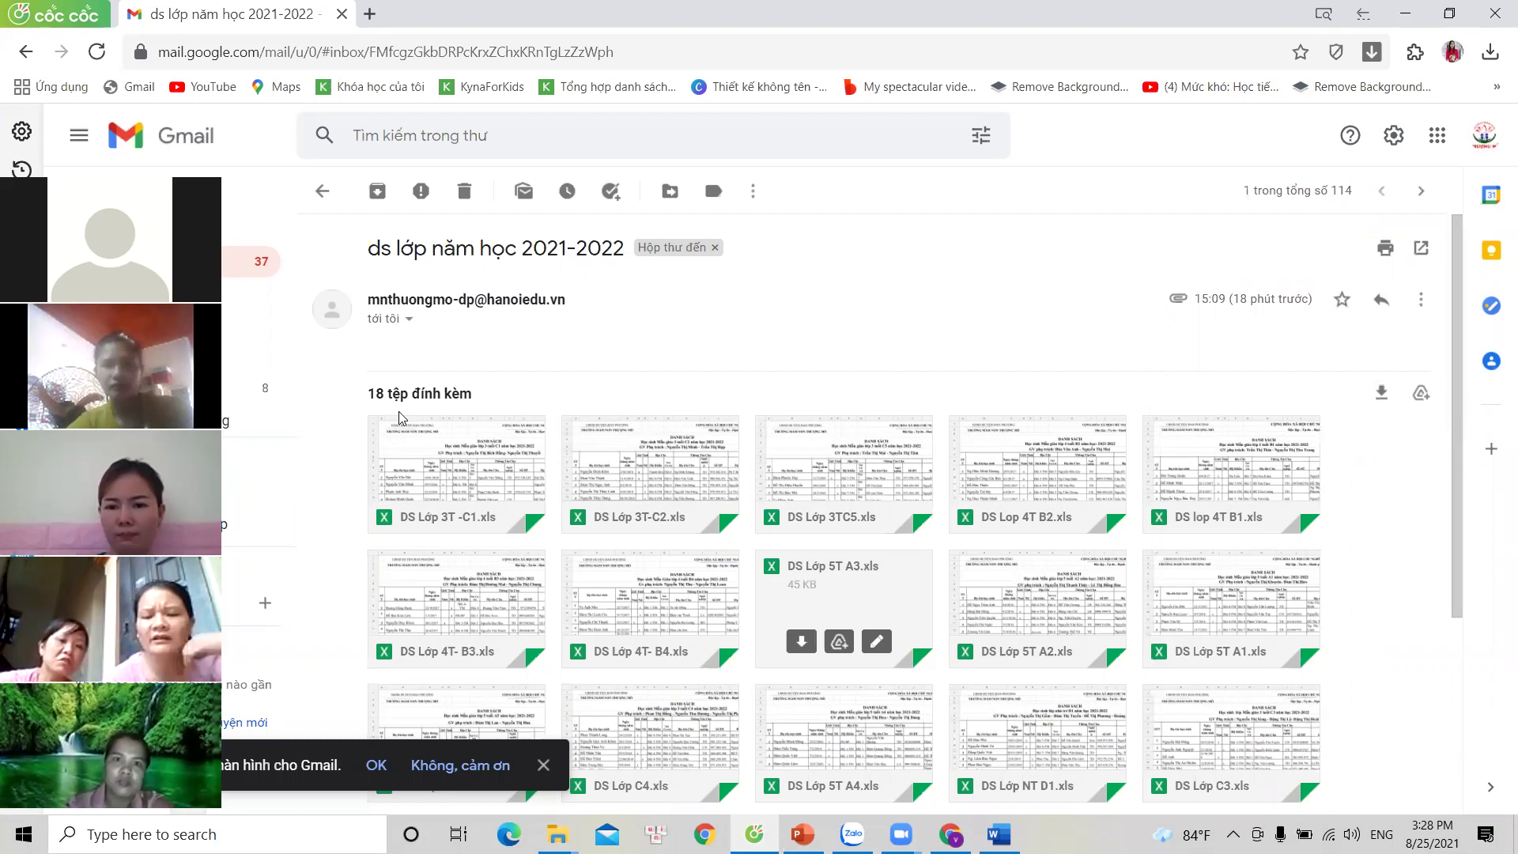
scroll(579, 452, down, 4)
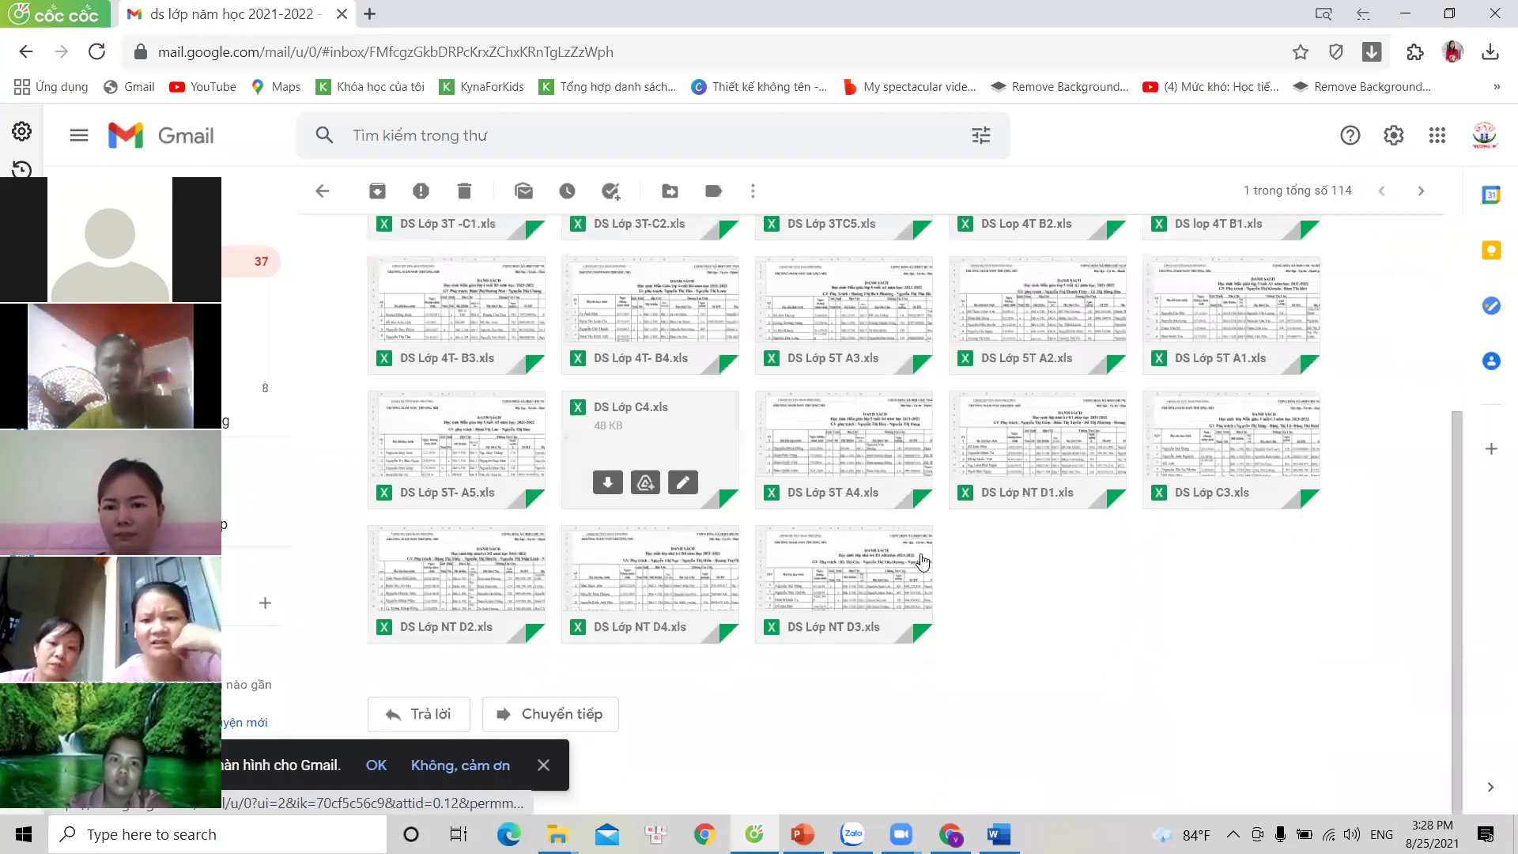
Bring the Lớp 4T- B2 Classroom window forward and go to its 'Bài tập trên lớp' page.
mouse_move(999, 834)
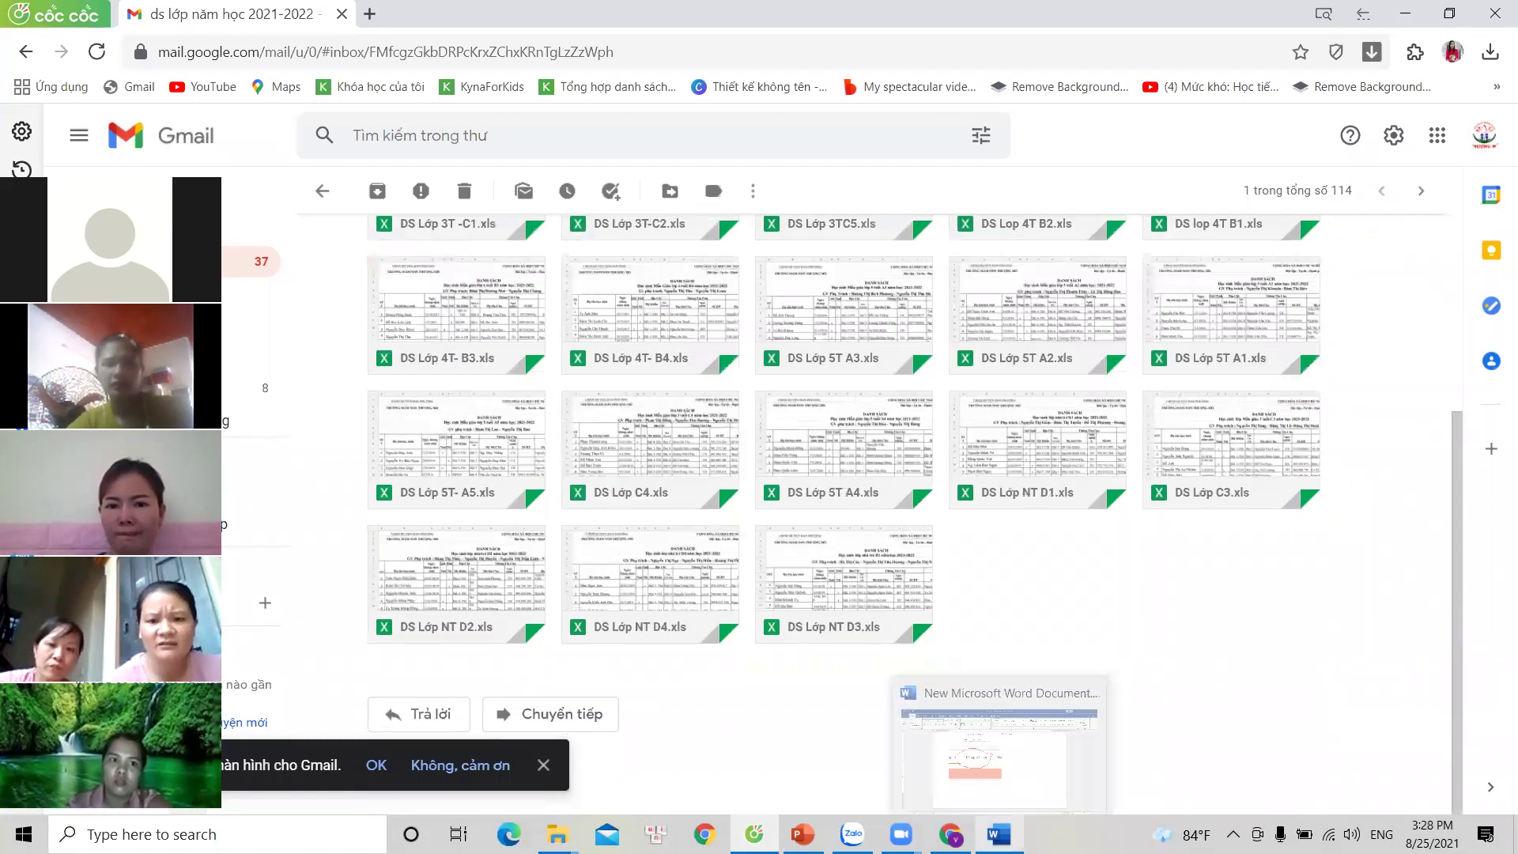
mouse_move(949, 822)
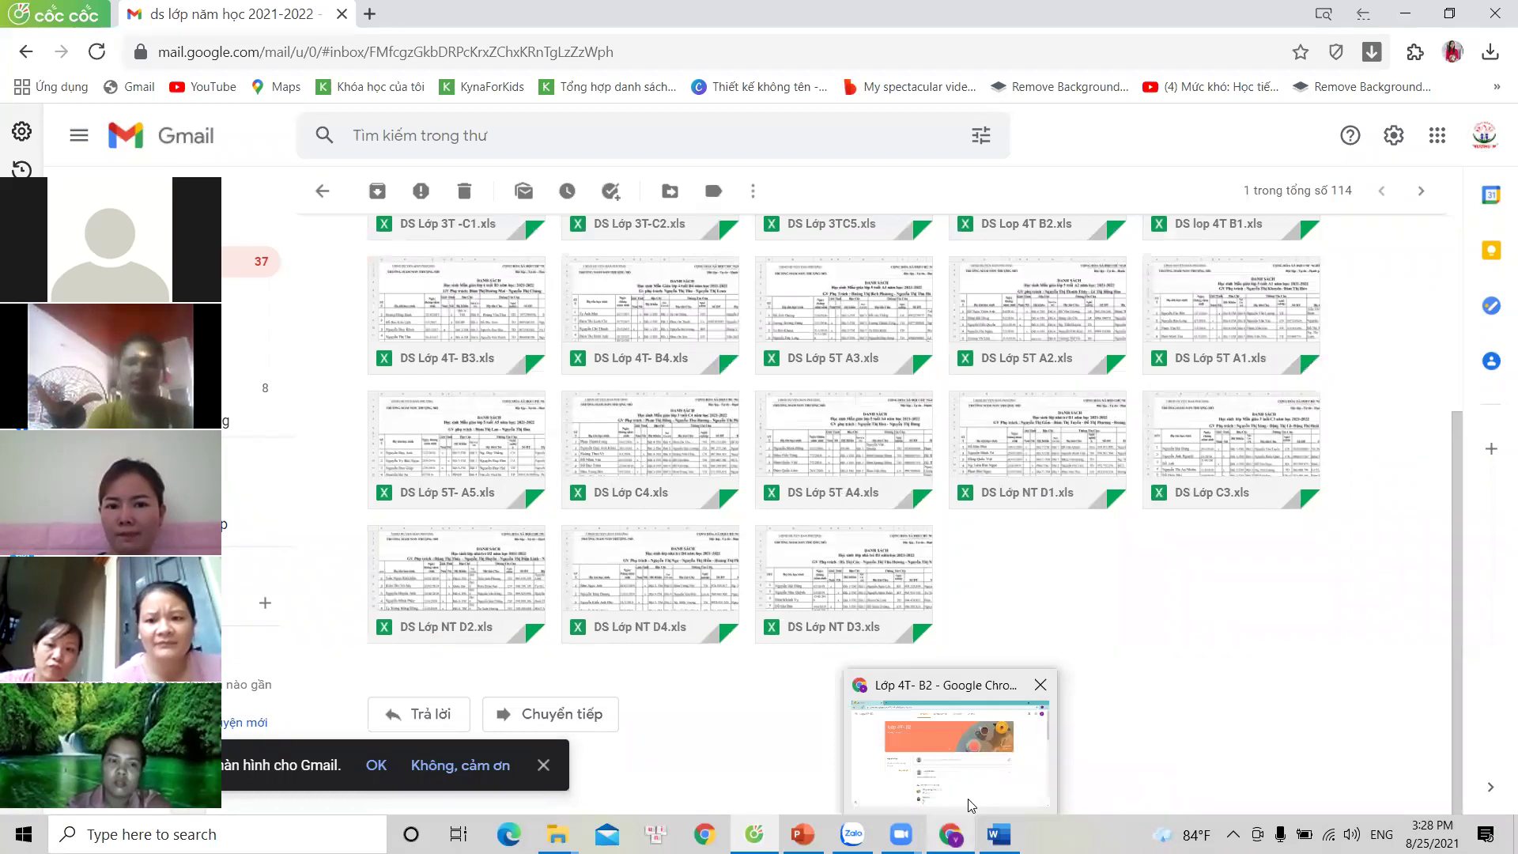
click(972, 799)
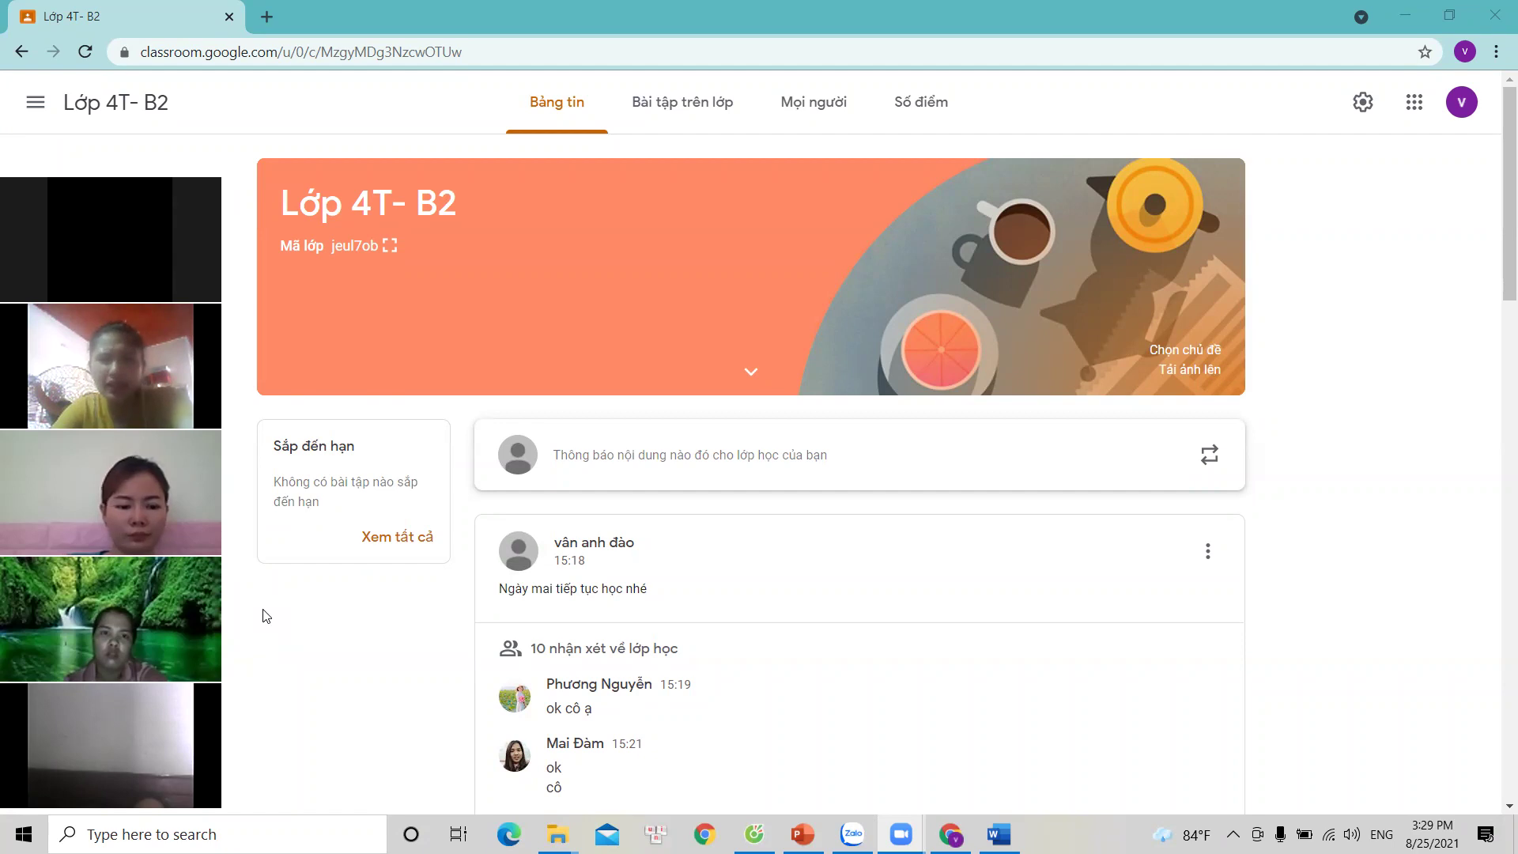
click(694, 111)
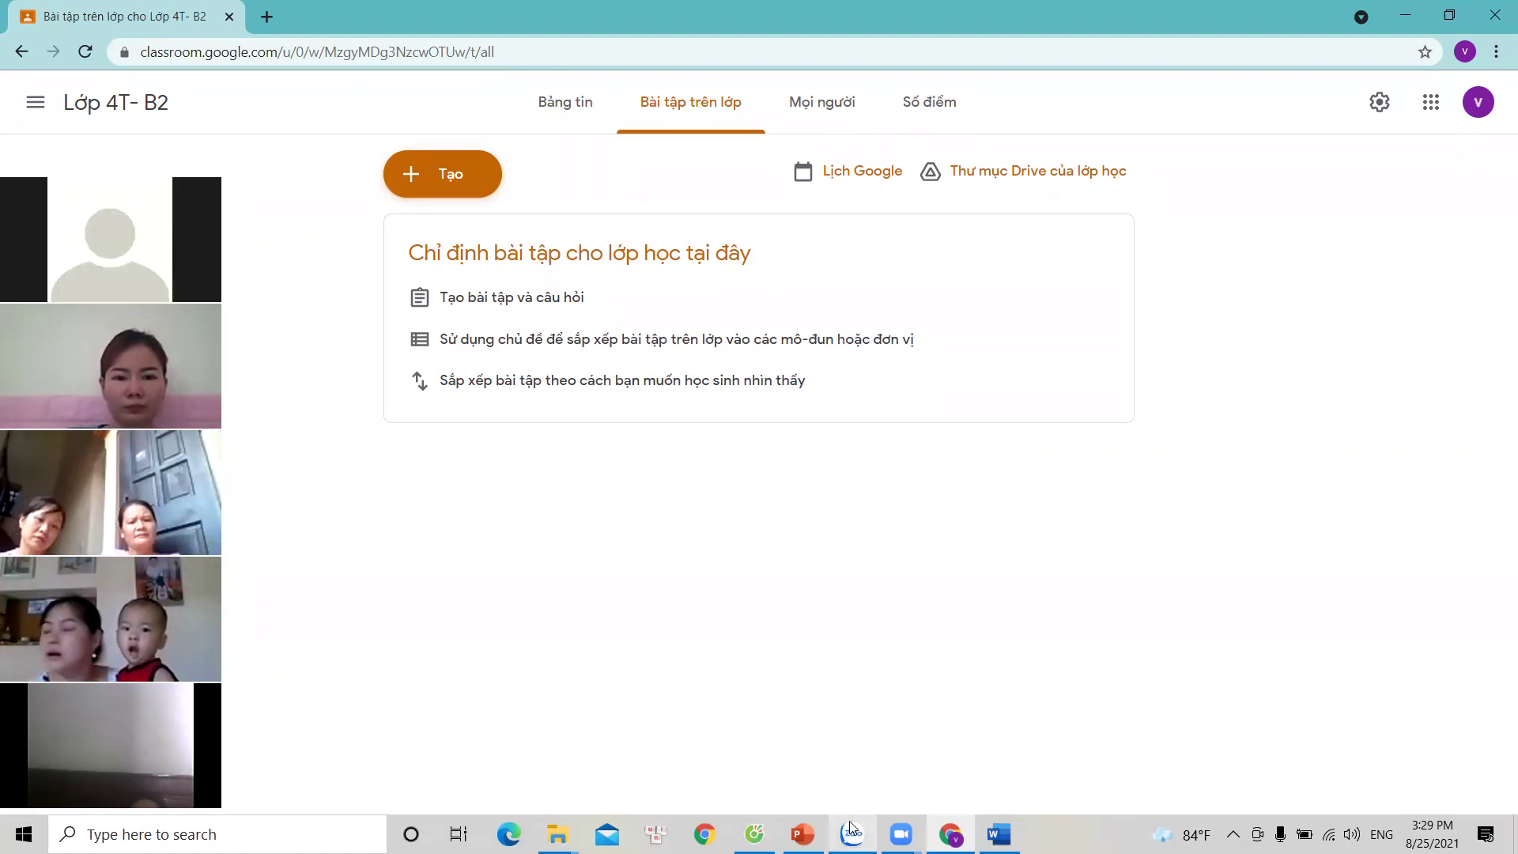
Download the DS Lớp 3T -C1.xls attachment (47 KB) from Gmail's class-list email.
mouse_move(852, 835)
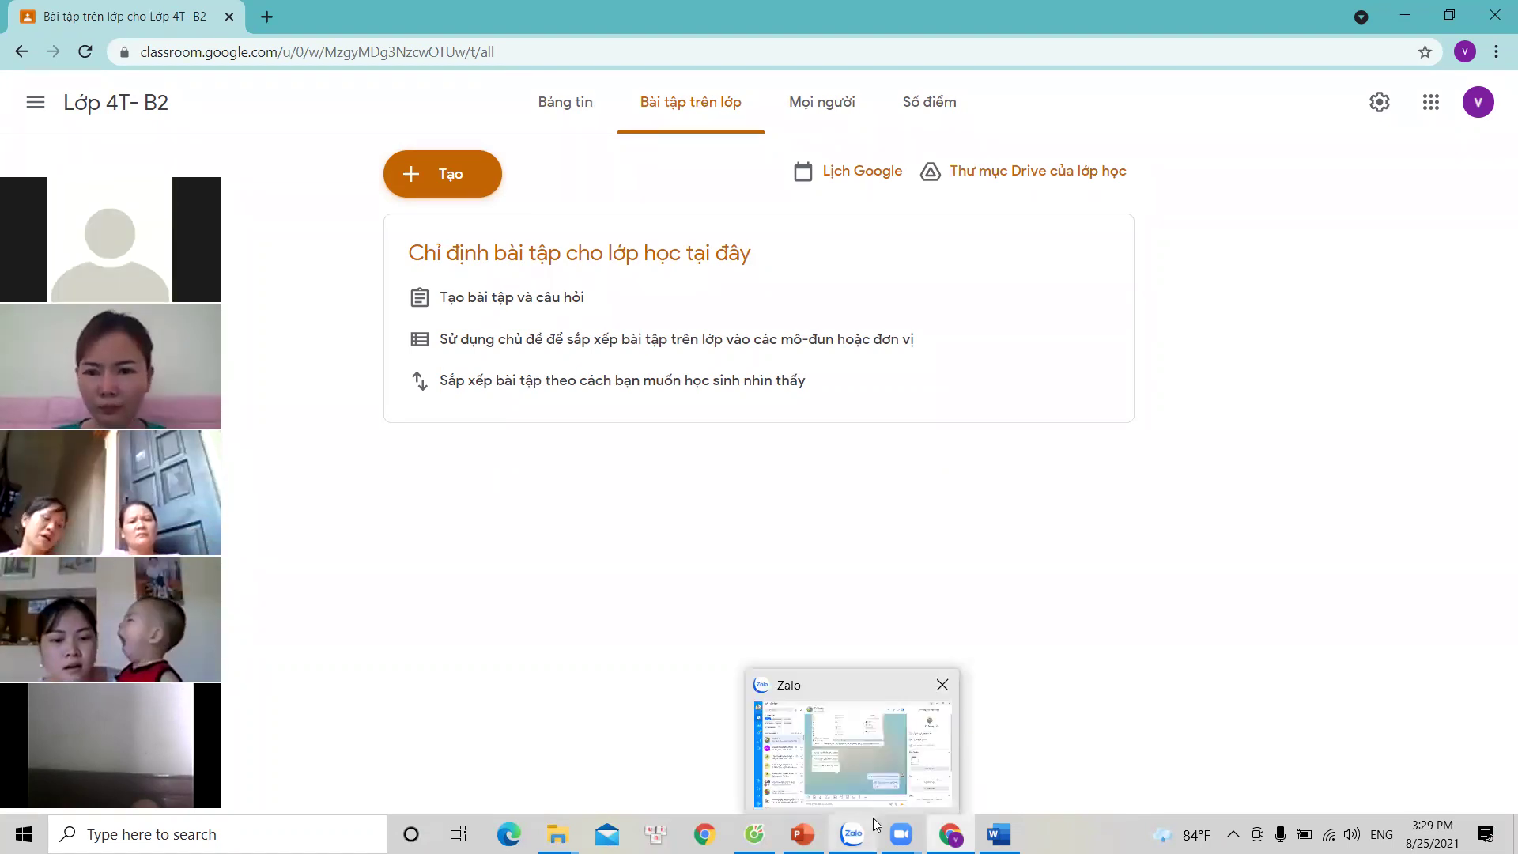
click(754, 834)
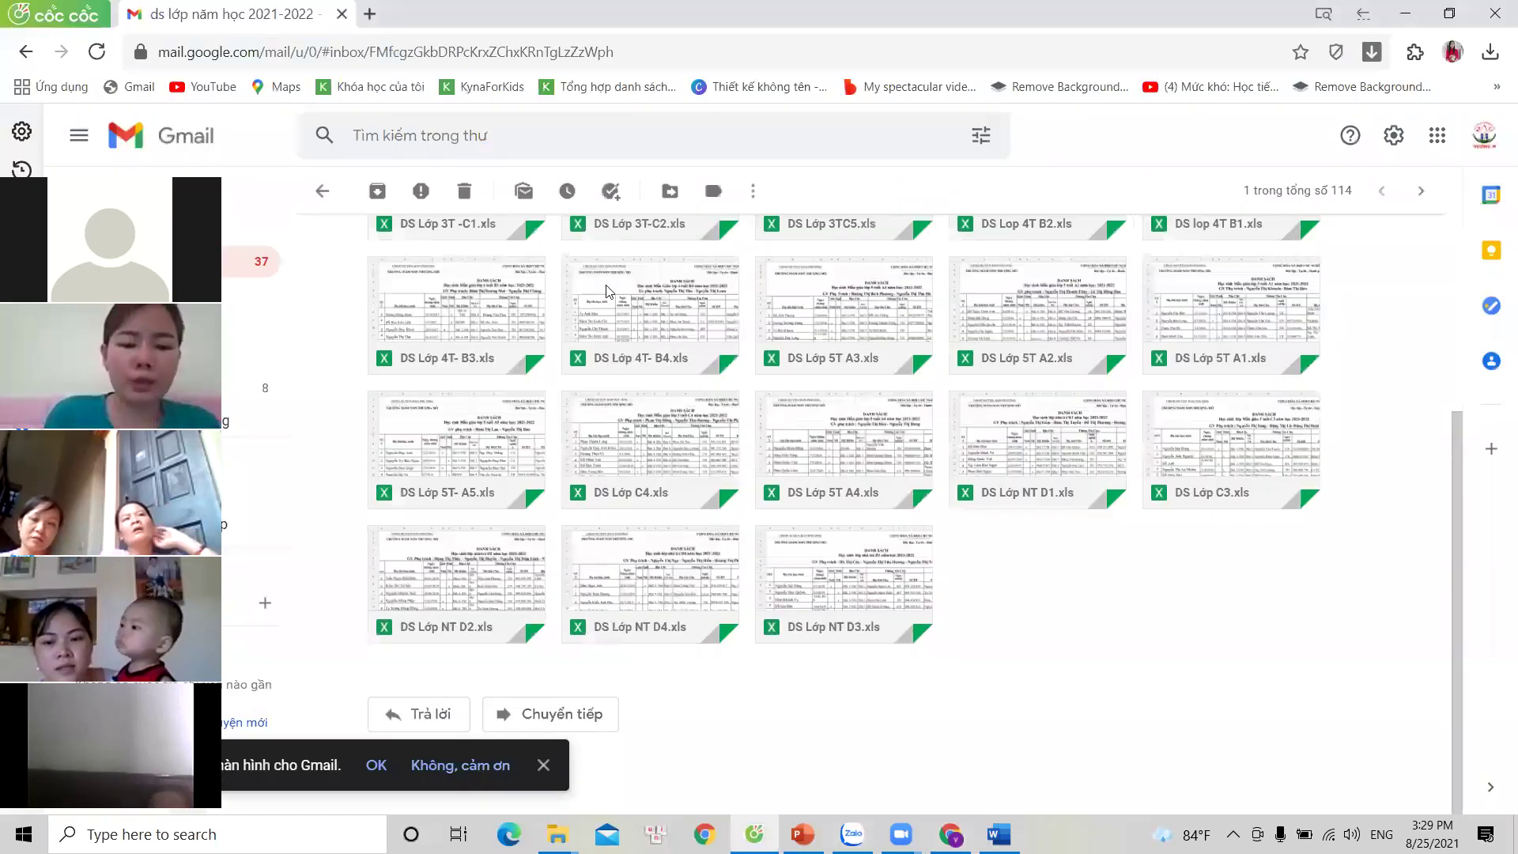
scroll(750, 356, up, 4)
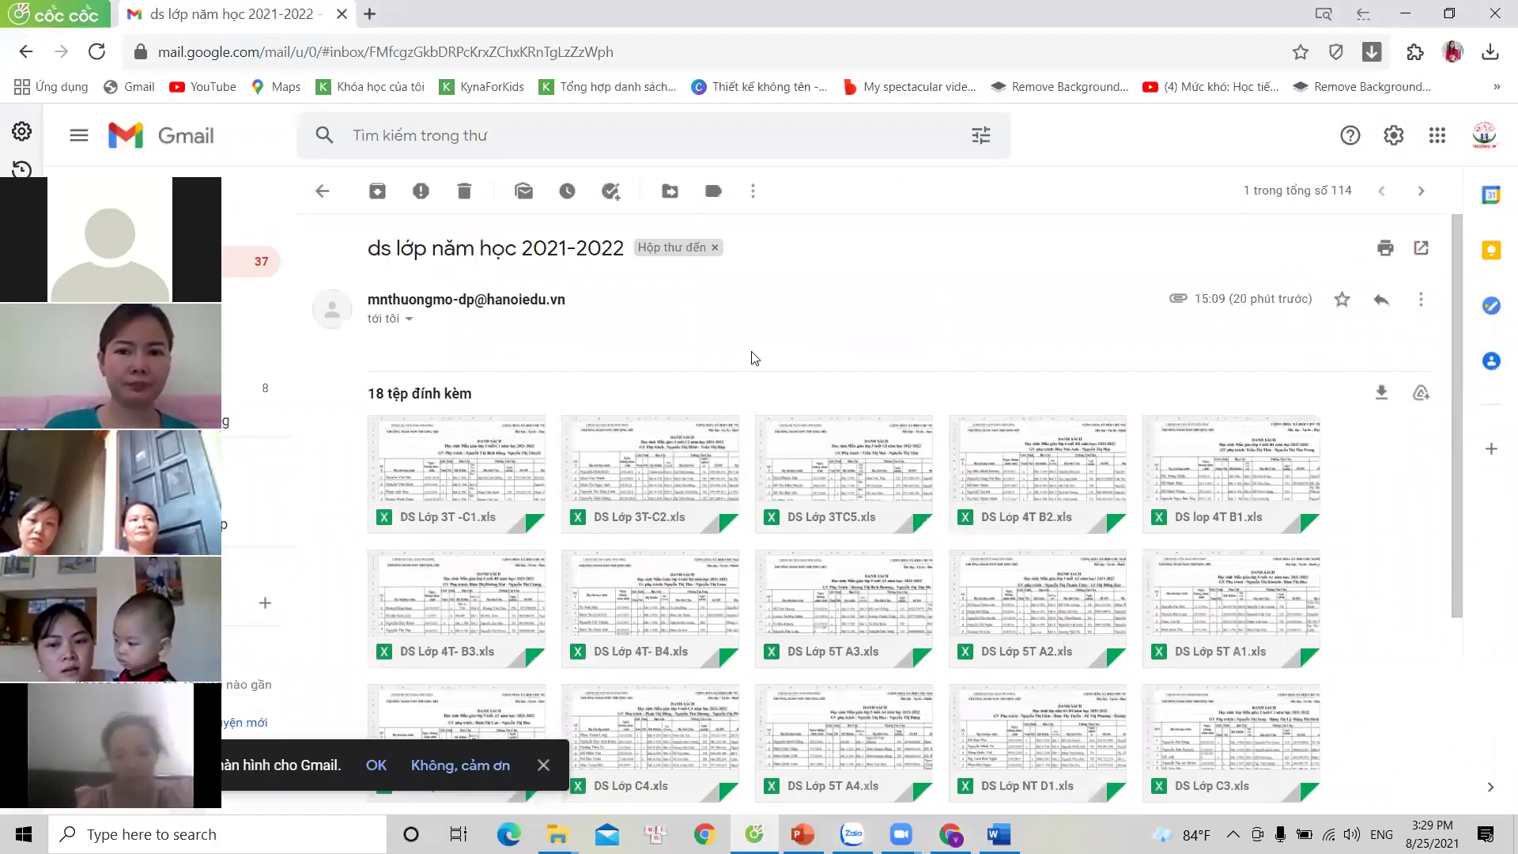
scroll(755, 358, down, 1)
mouse_move(476, 384)
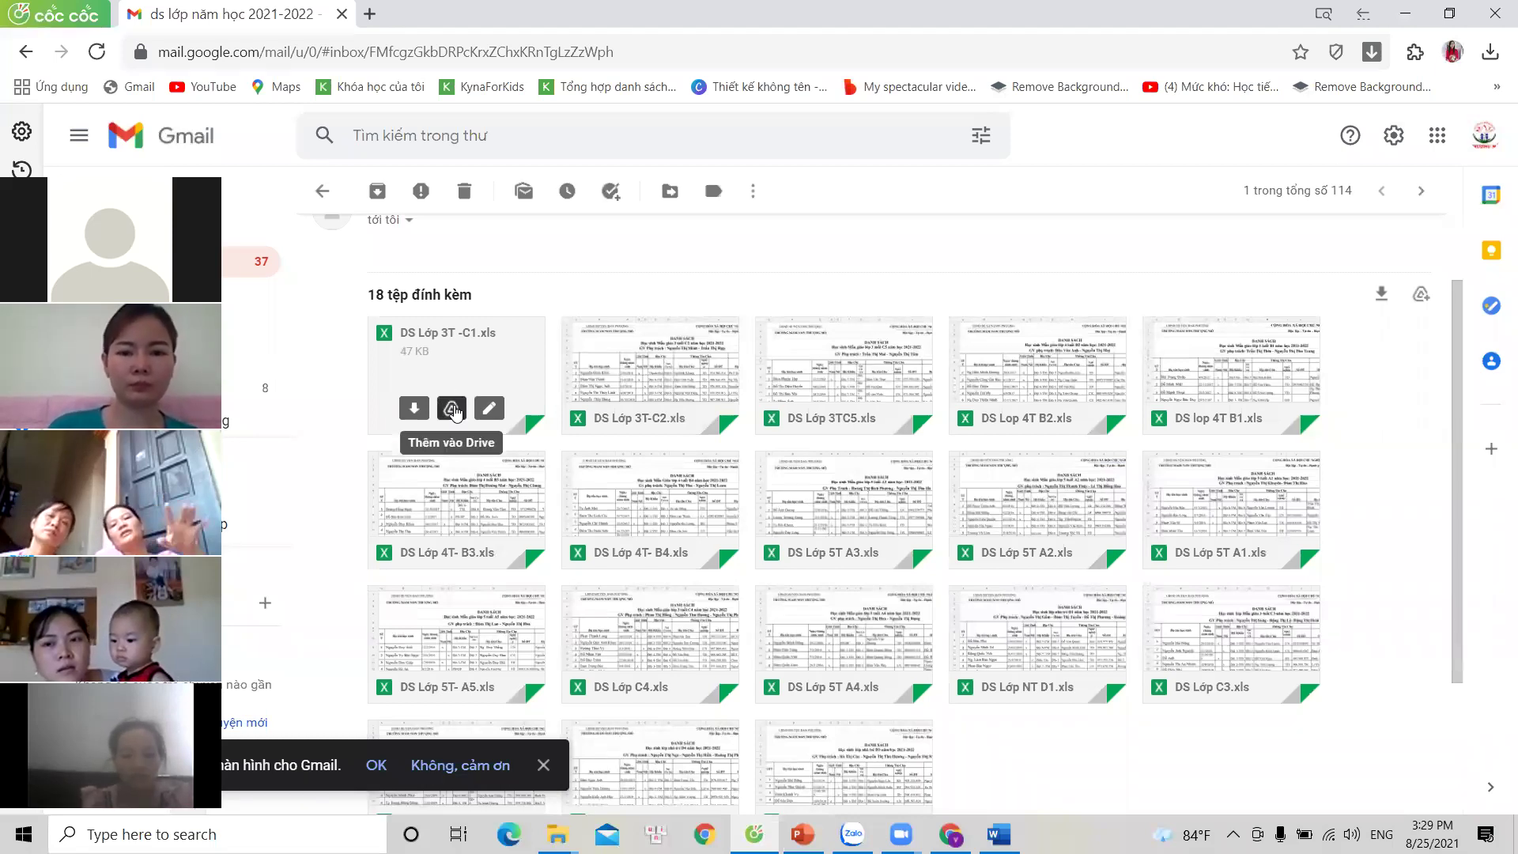
click(413, 411)
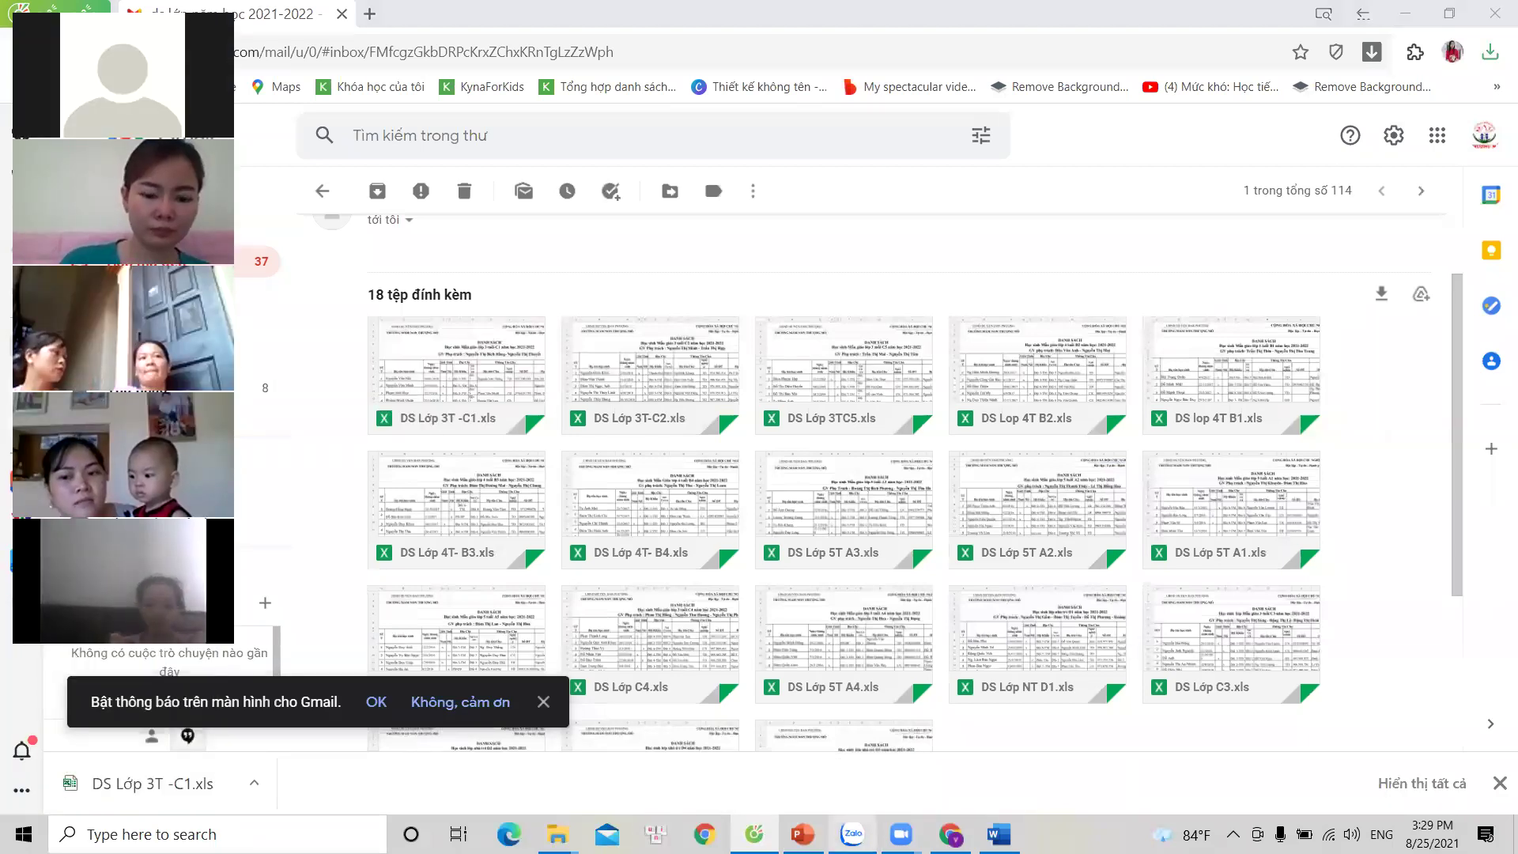
key(alt+Tab)
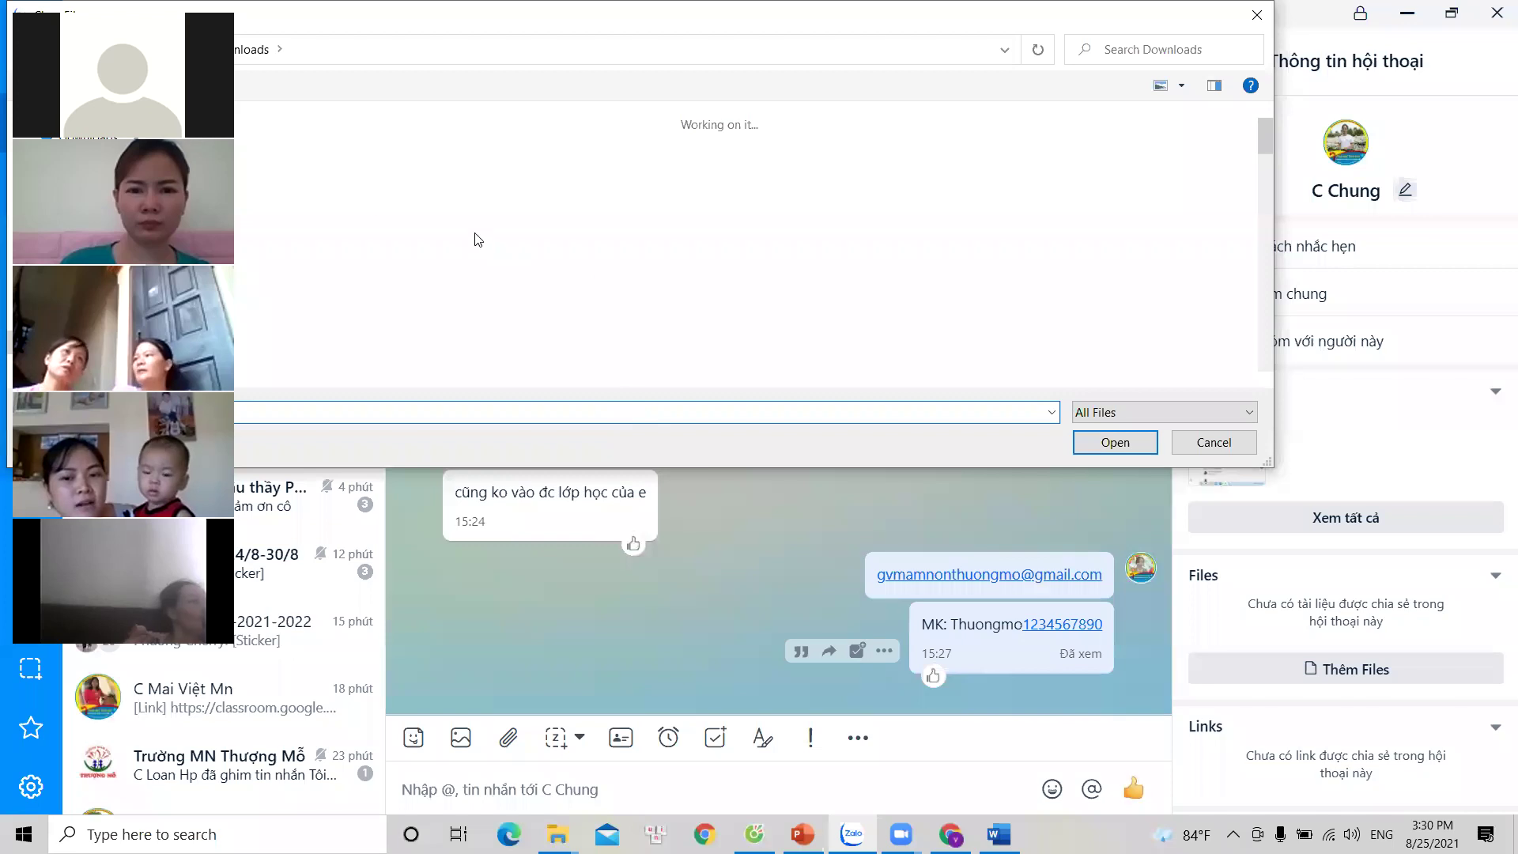
Cancel Zalo's Open dialog, leaving the sent DS Lớp 3T-C1.xls visible in the chat.
click(1184, 451)
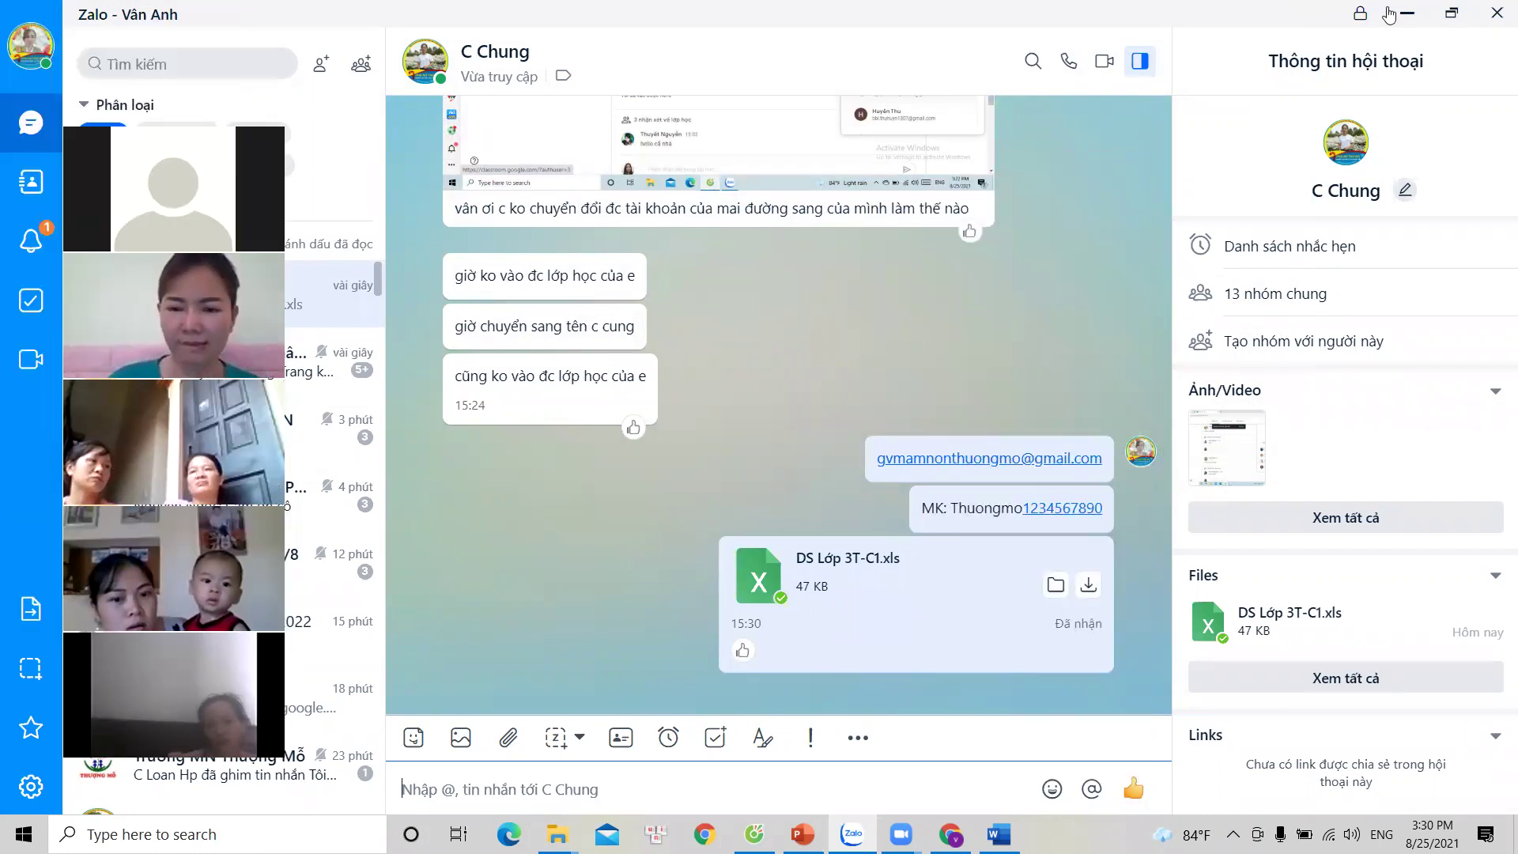
key(alt+Tab)
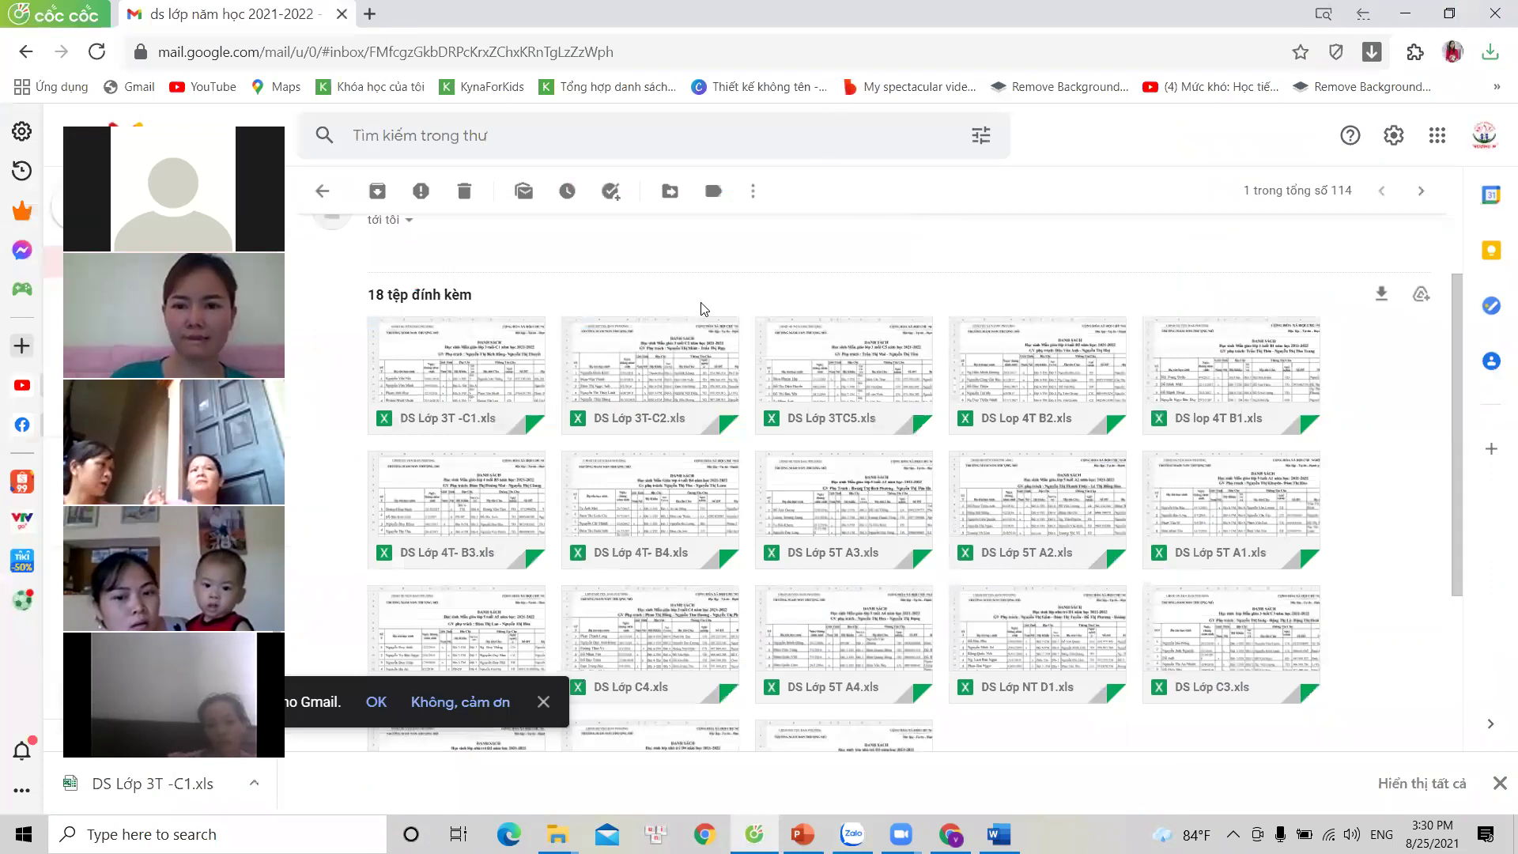
Download the DS Lớp 3T-C2.xls attachment from Gmail and bring Zalo back.
mouse_move(621, 404)
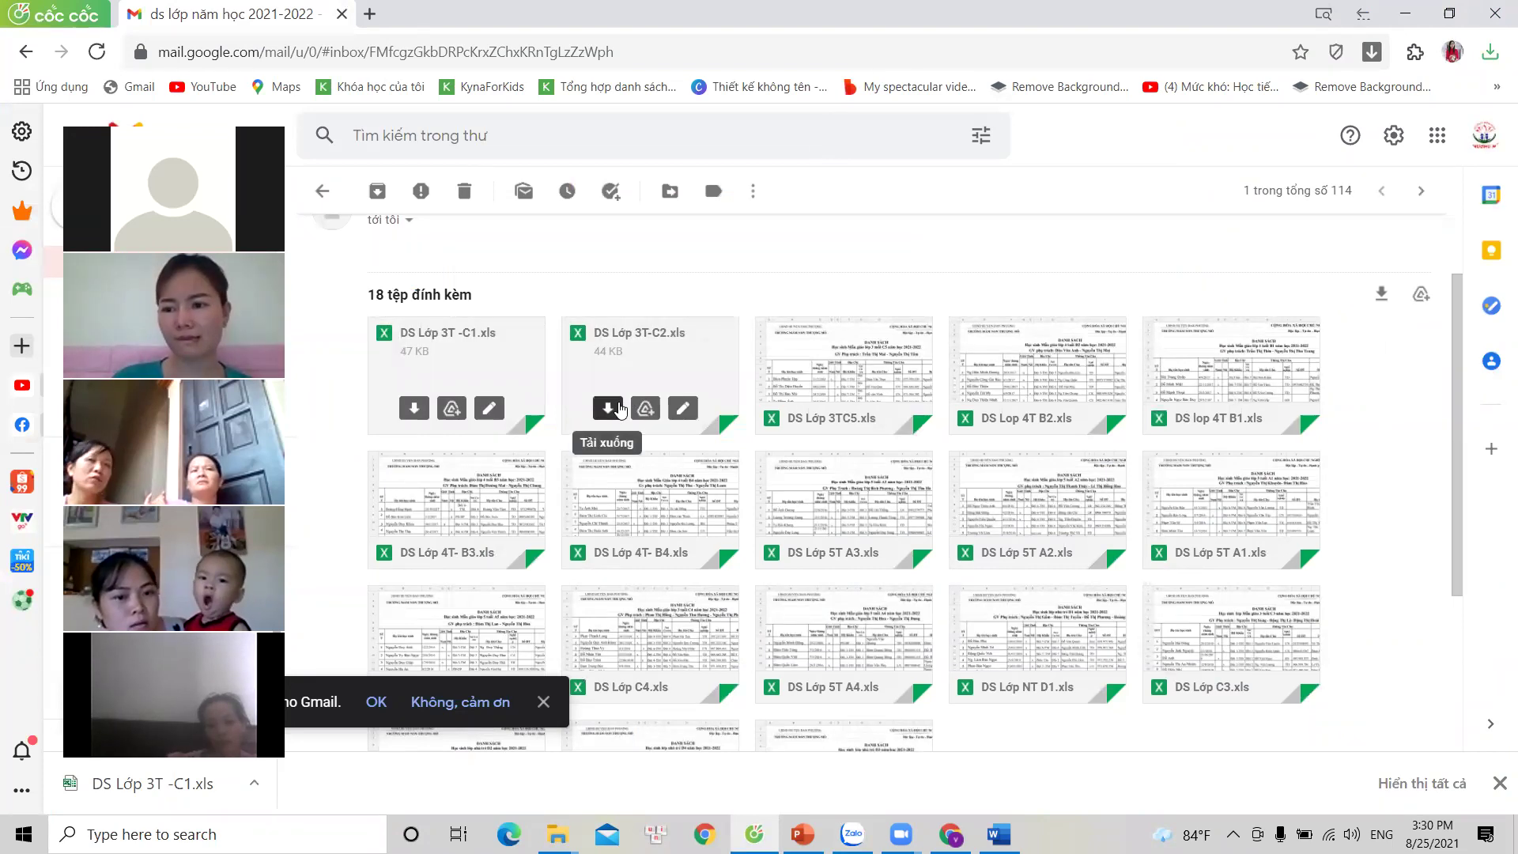
click(610, 411)
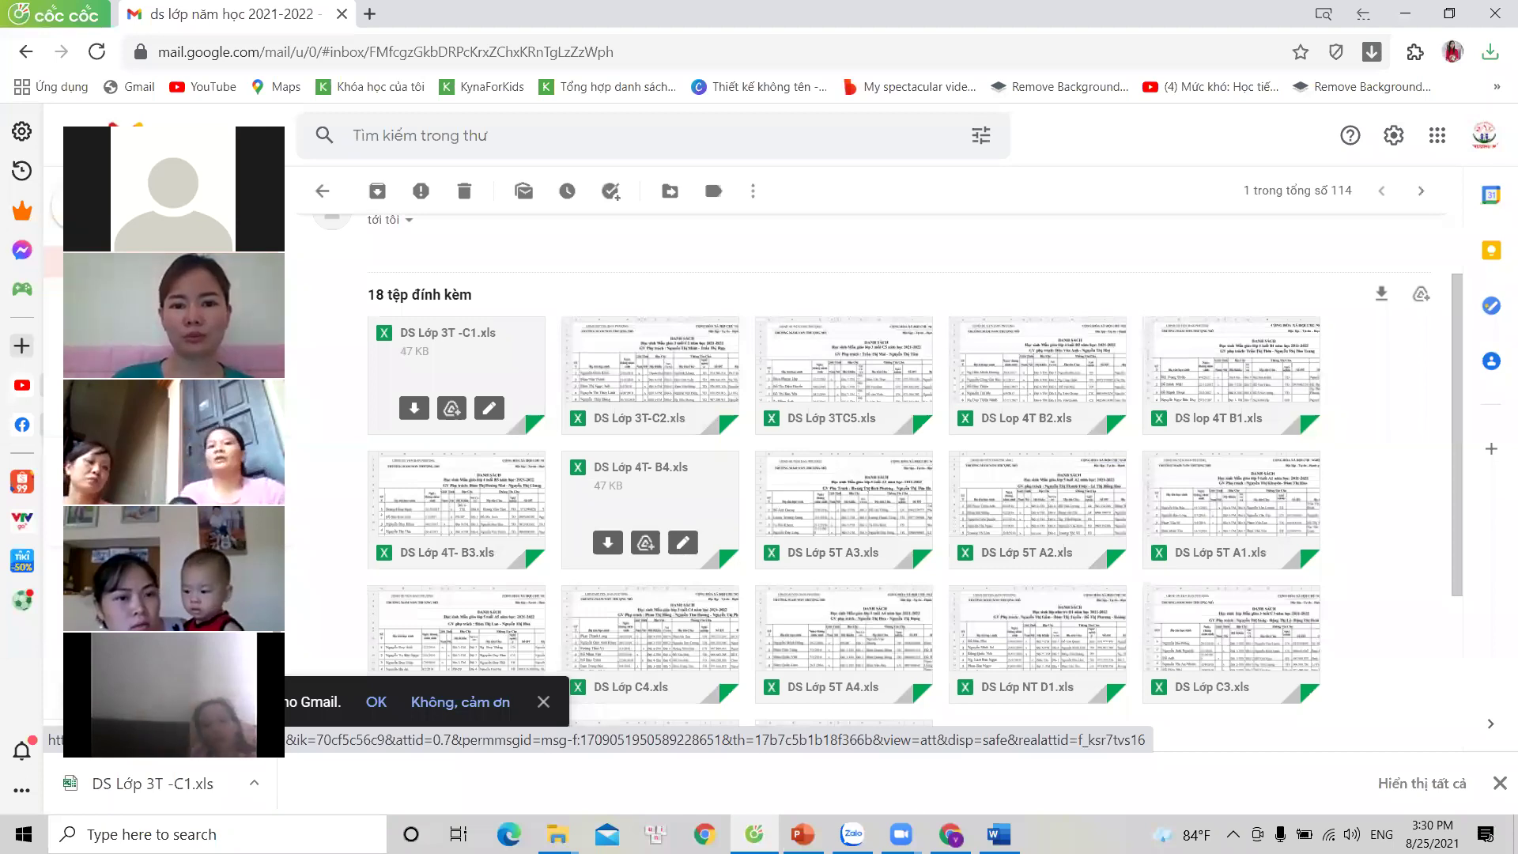
click(851, 834)
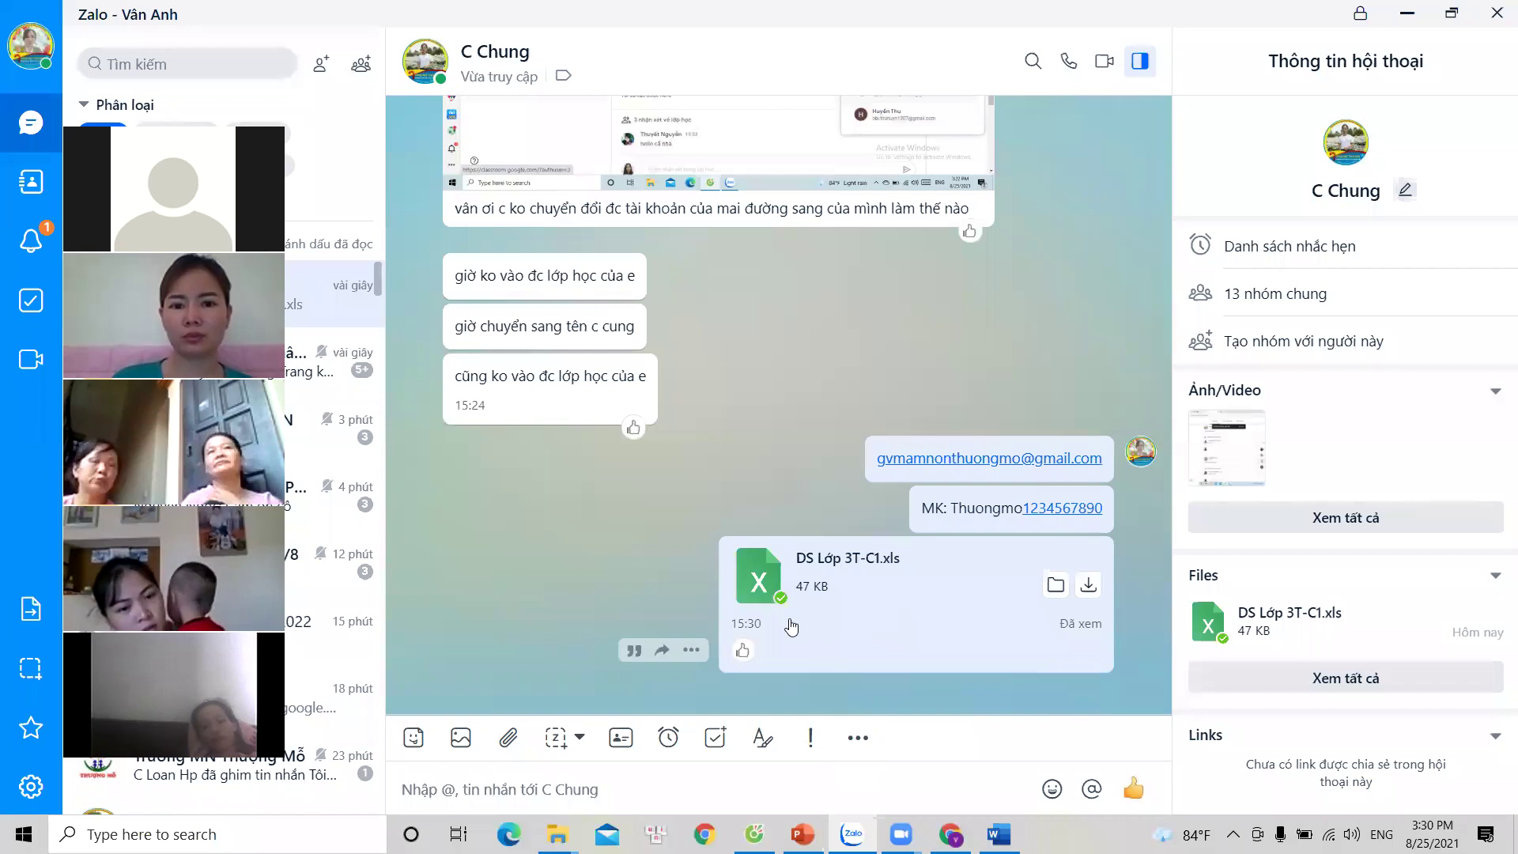
Forward the DS Lớp 3T-C1.xls file to the NHÓM CHUYÊN MÔN group.
click(661, 651)
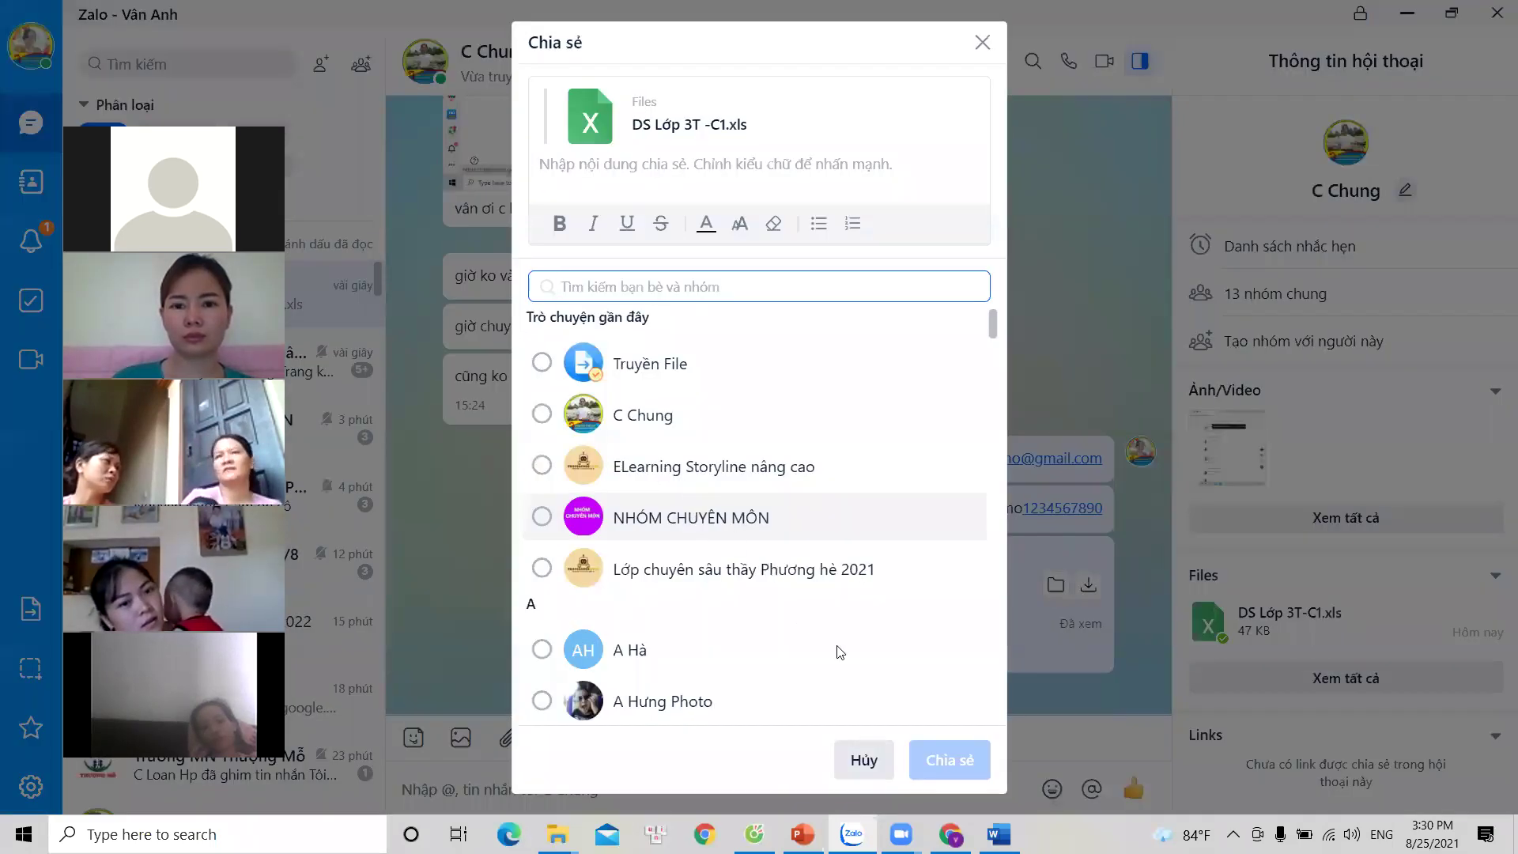
click(791, 517)
click(932, 760)
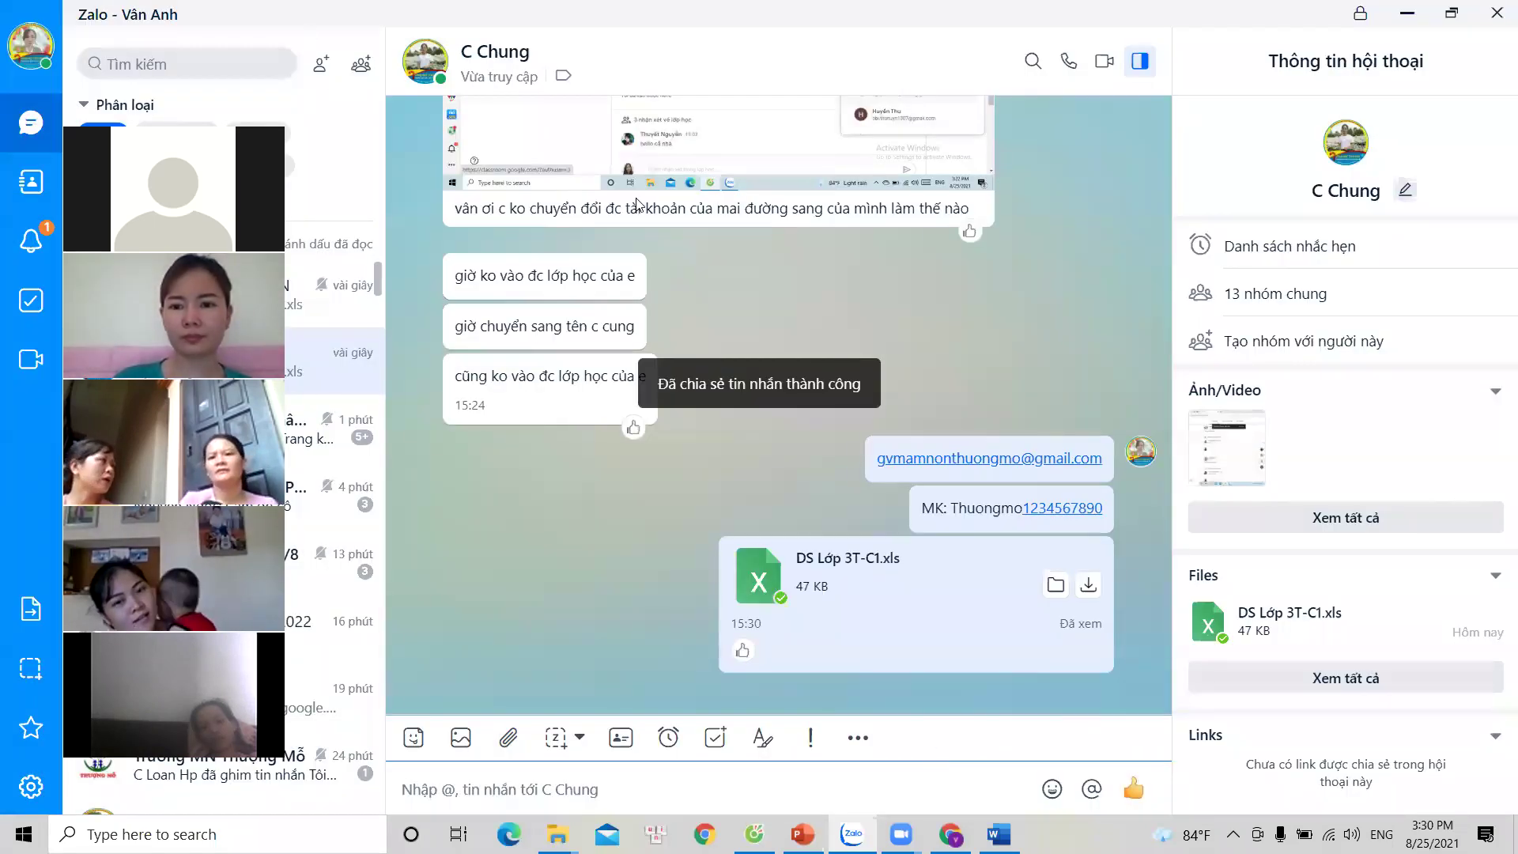
key(alt+Tab)
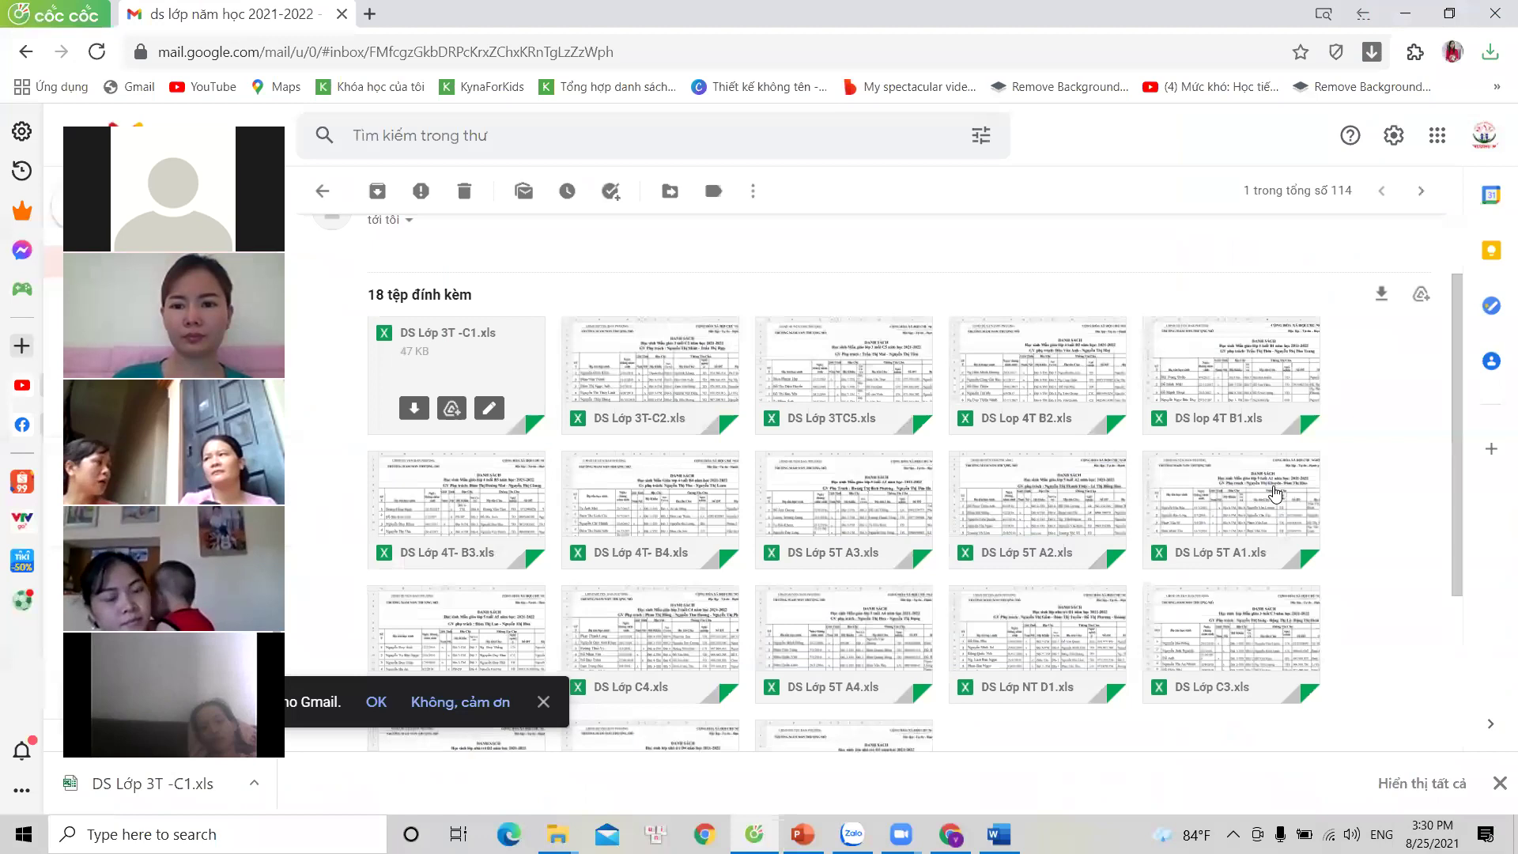
mouse_move(1276, 494)
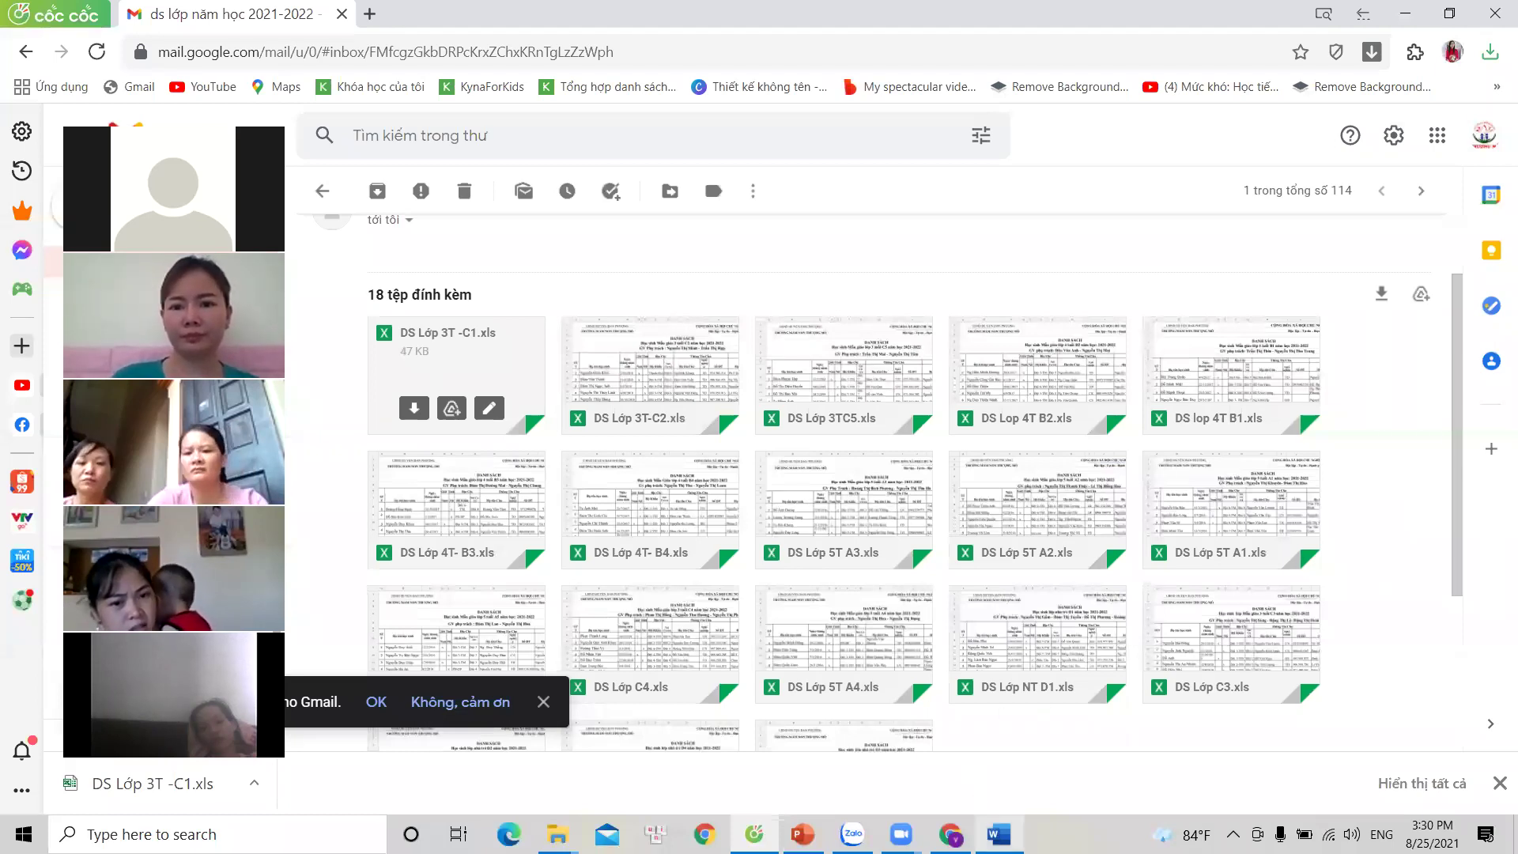
mouse_move(999, 834)
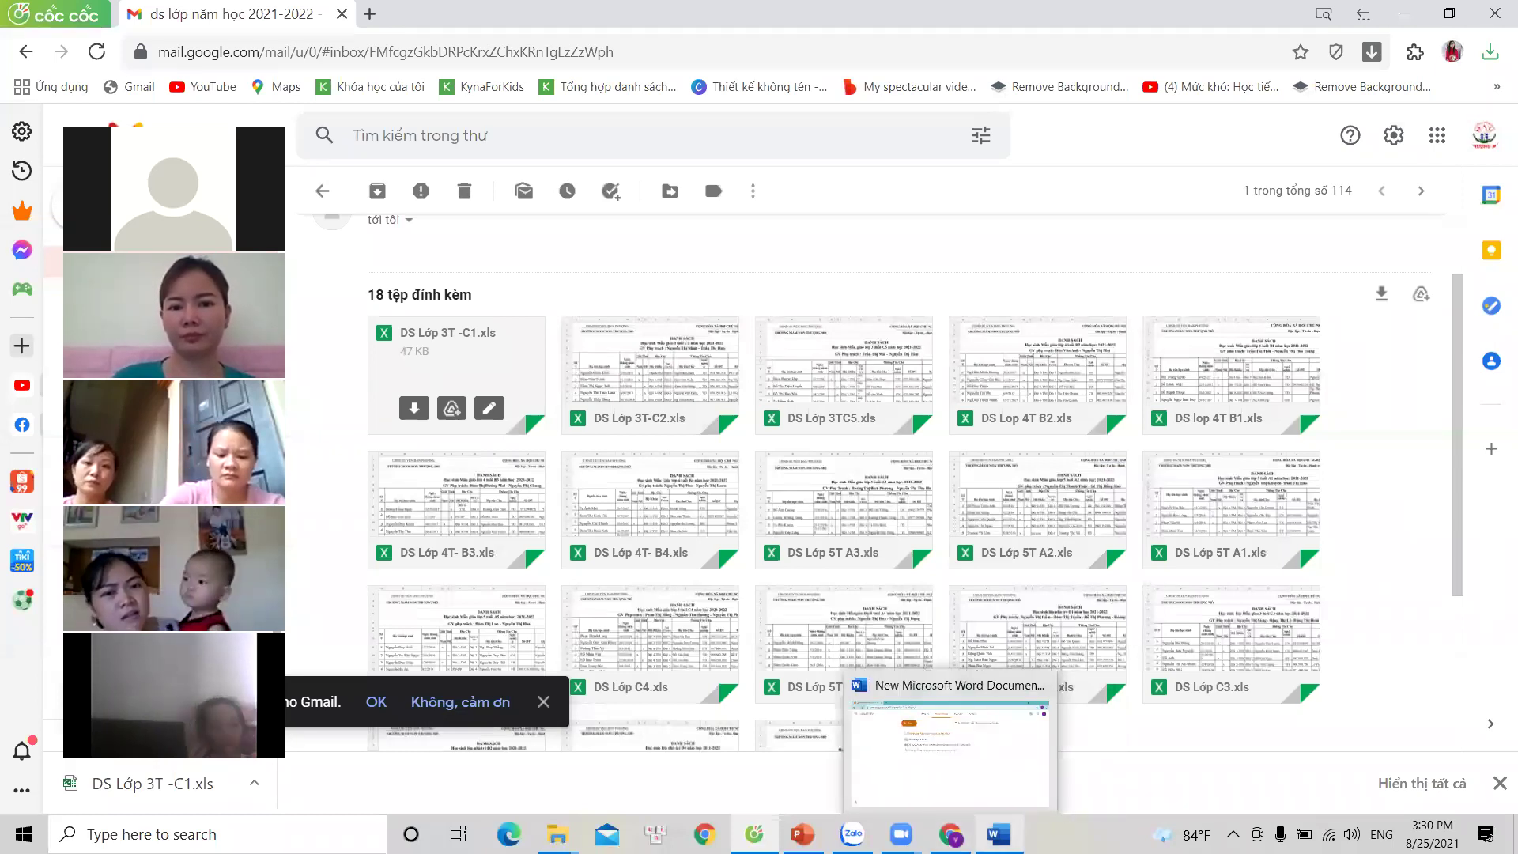
click(853, 834)
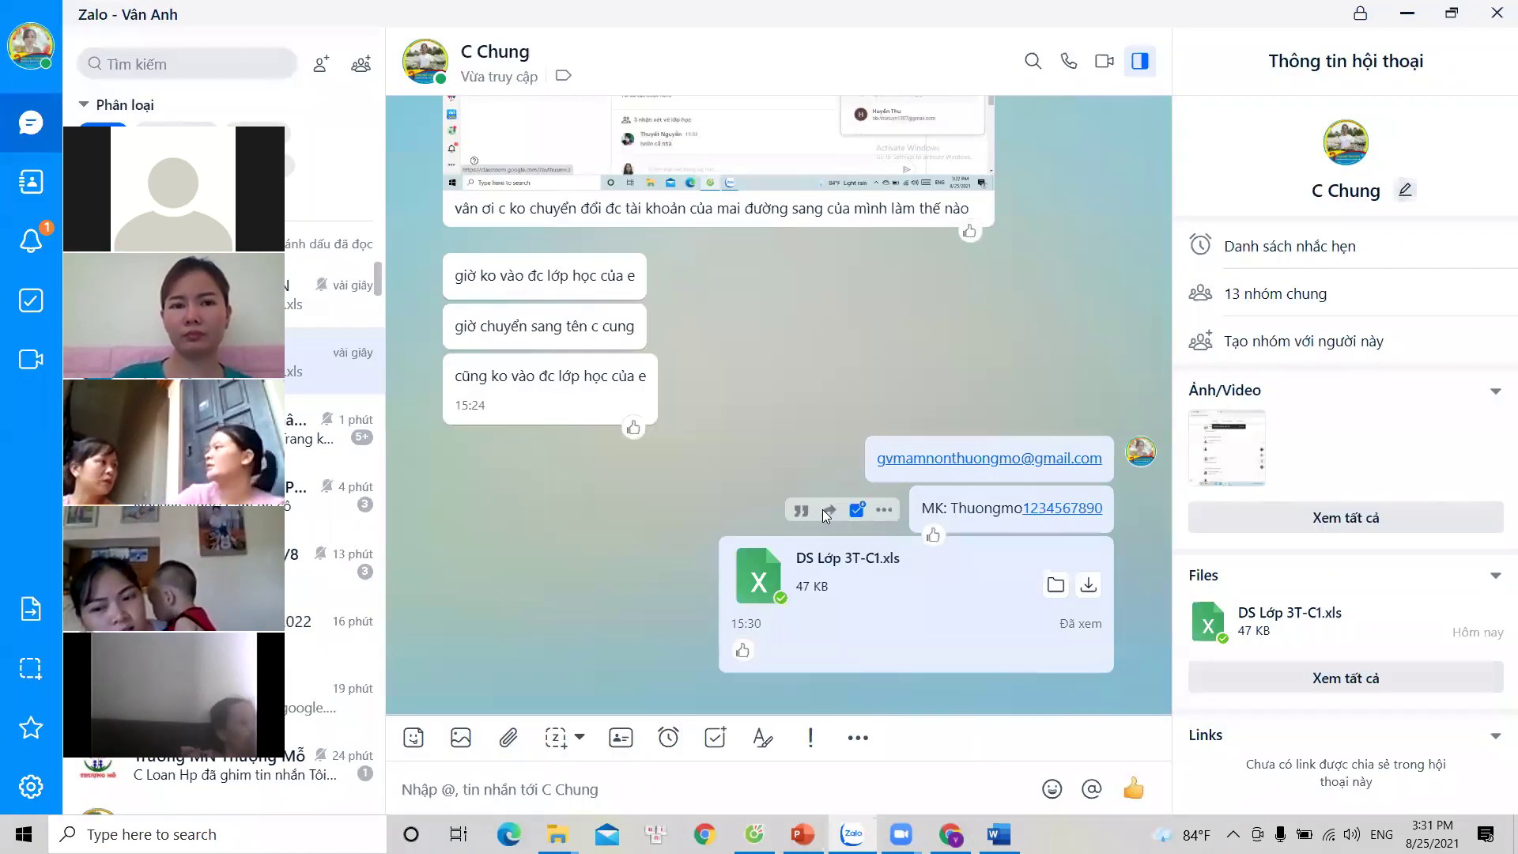
Forward the password and e-mail address messages to NHÓM CHUYÊN MÔN, then minimize Zalo.
click(829, 510)
click(712, 417)
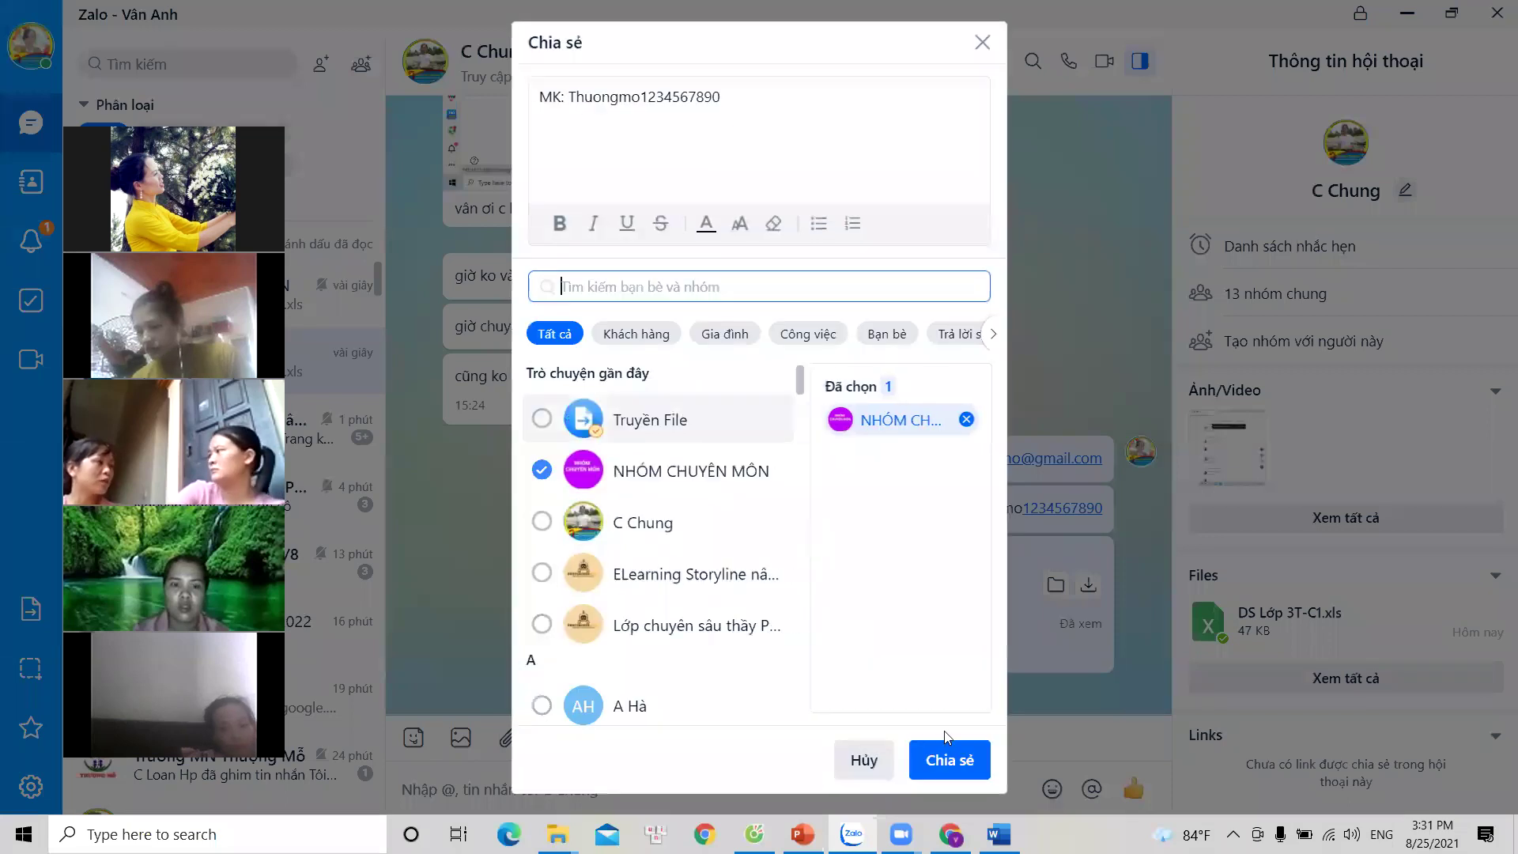
click(949, 764)
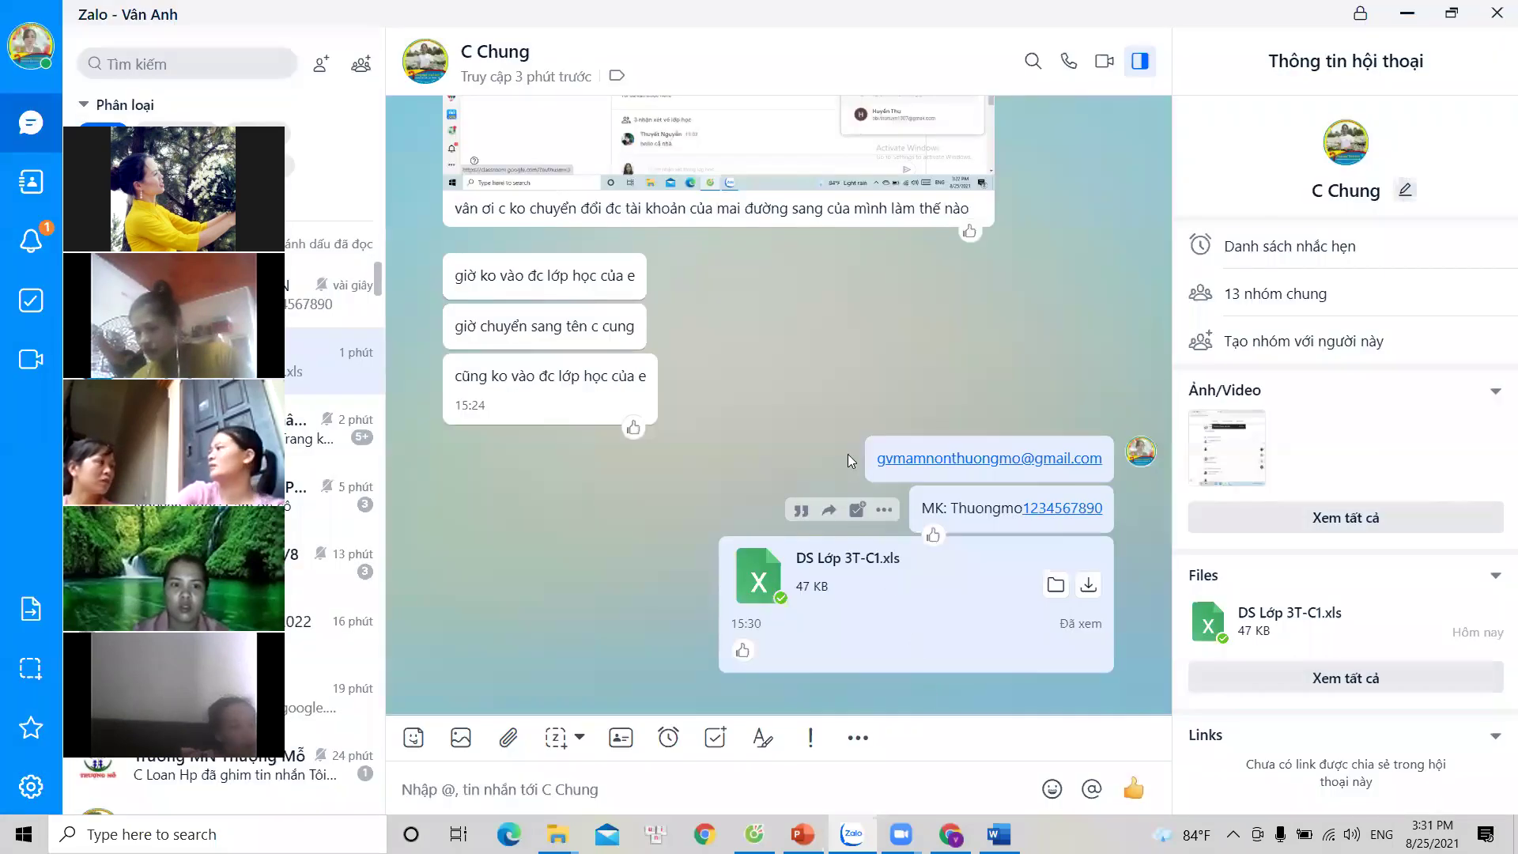
click(785, 459)
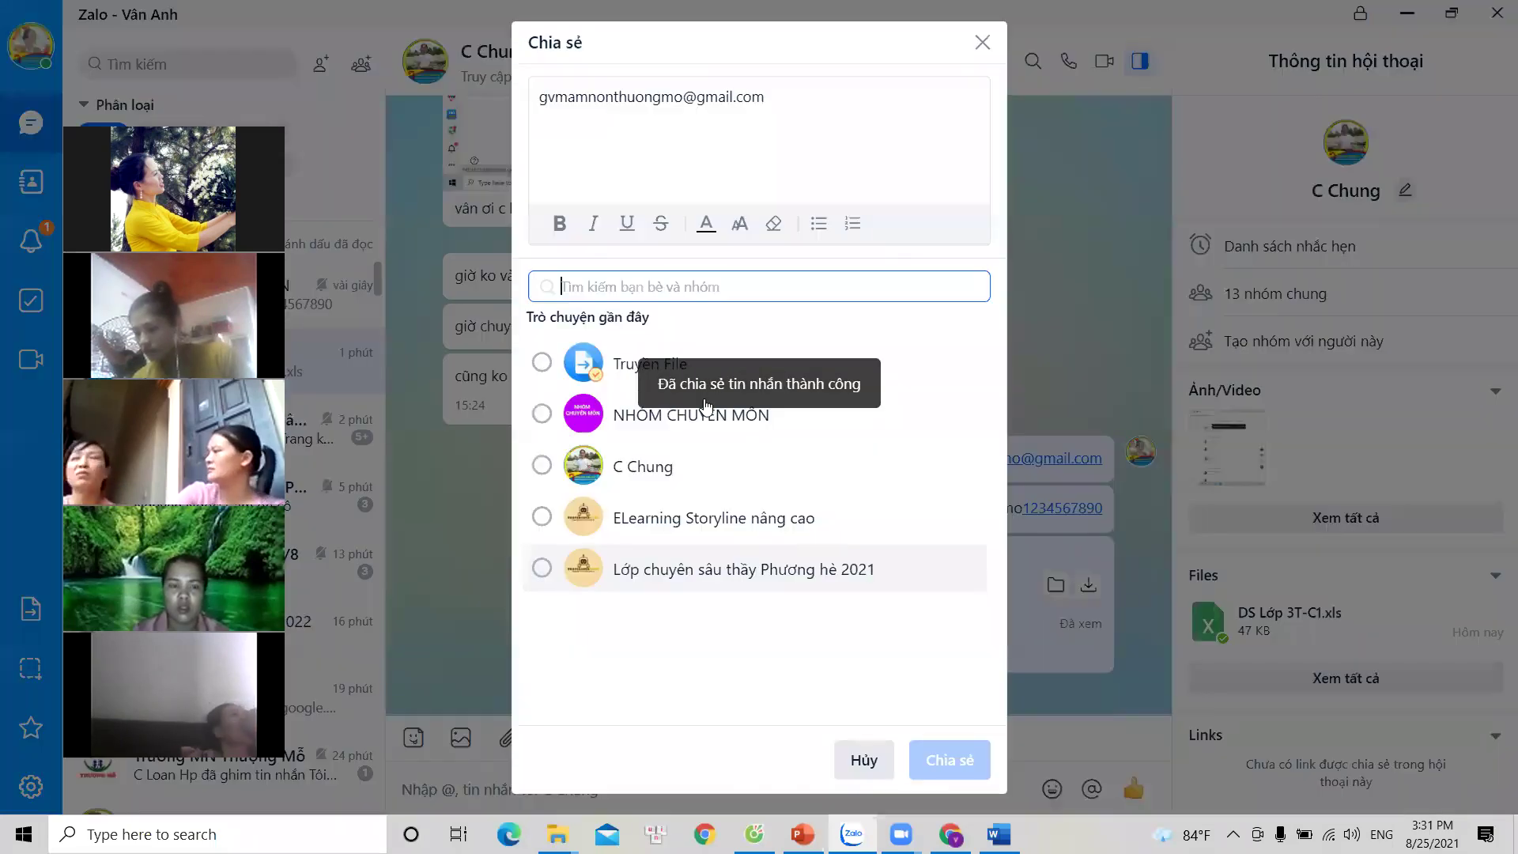
click(707, 408)
click(947, 764)
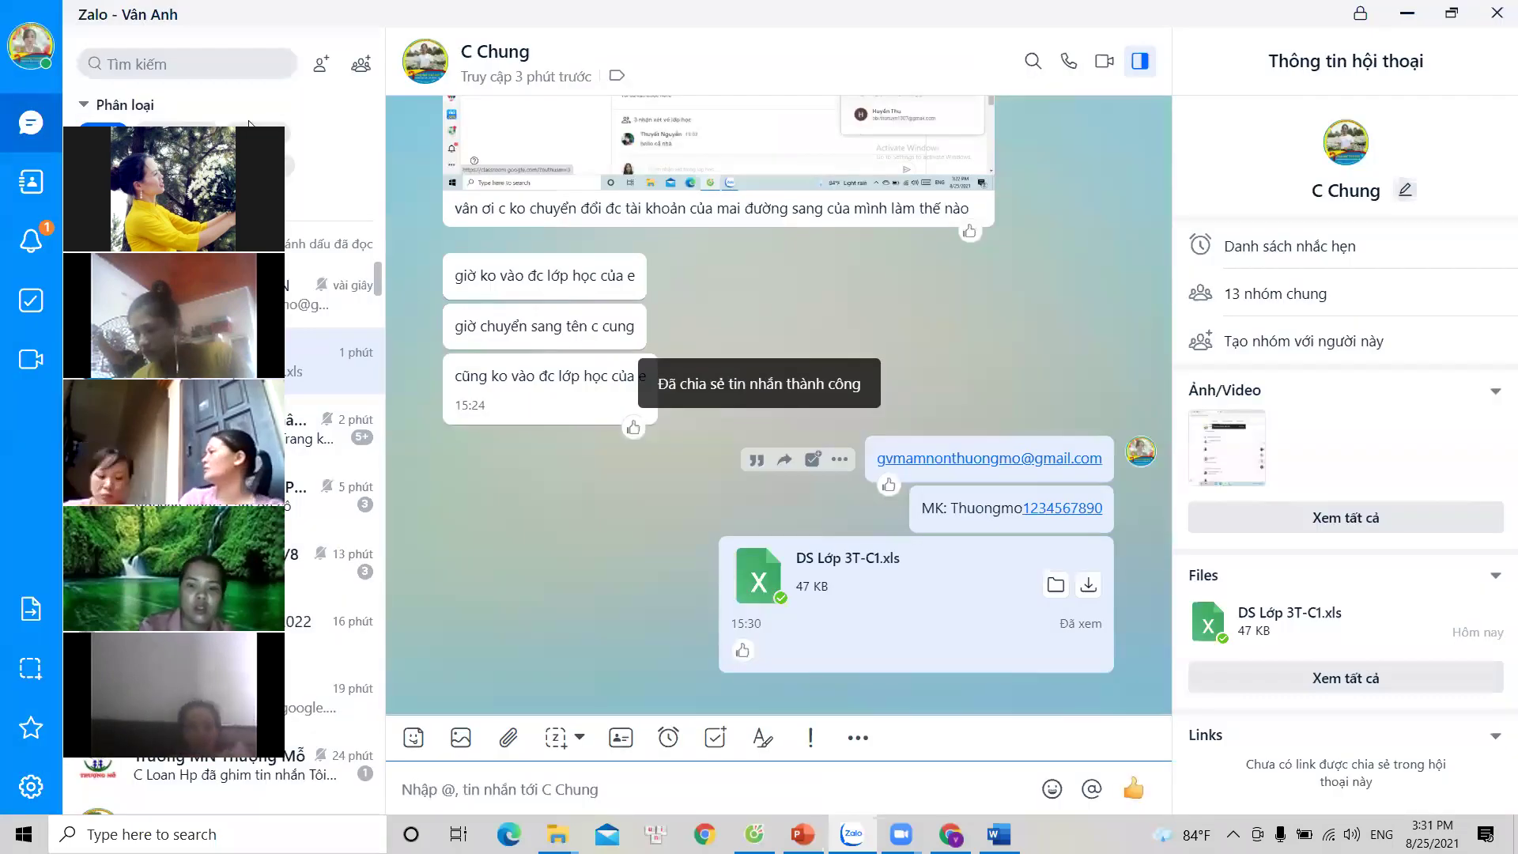
click(1407, 12)
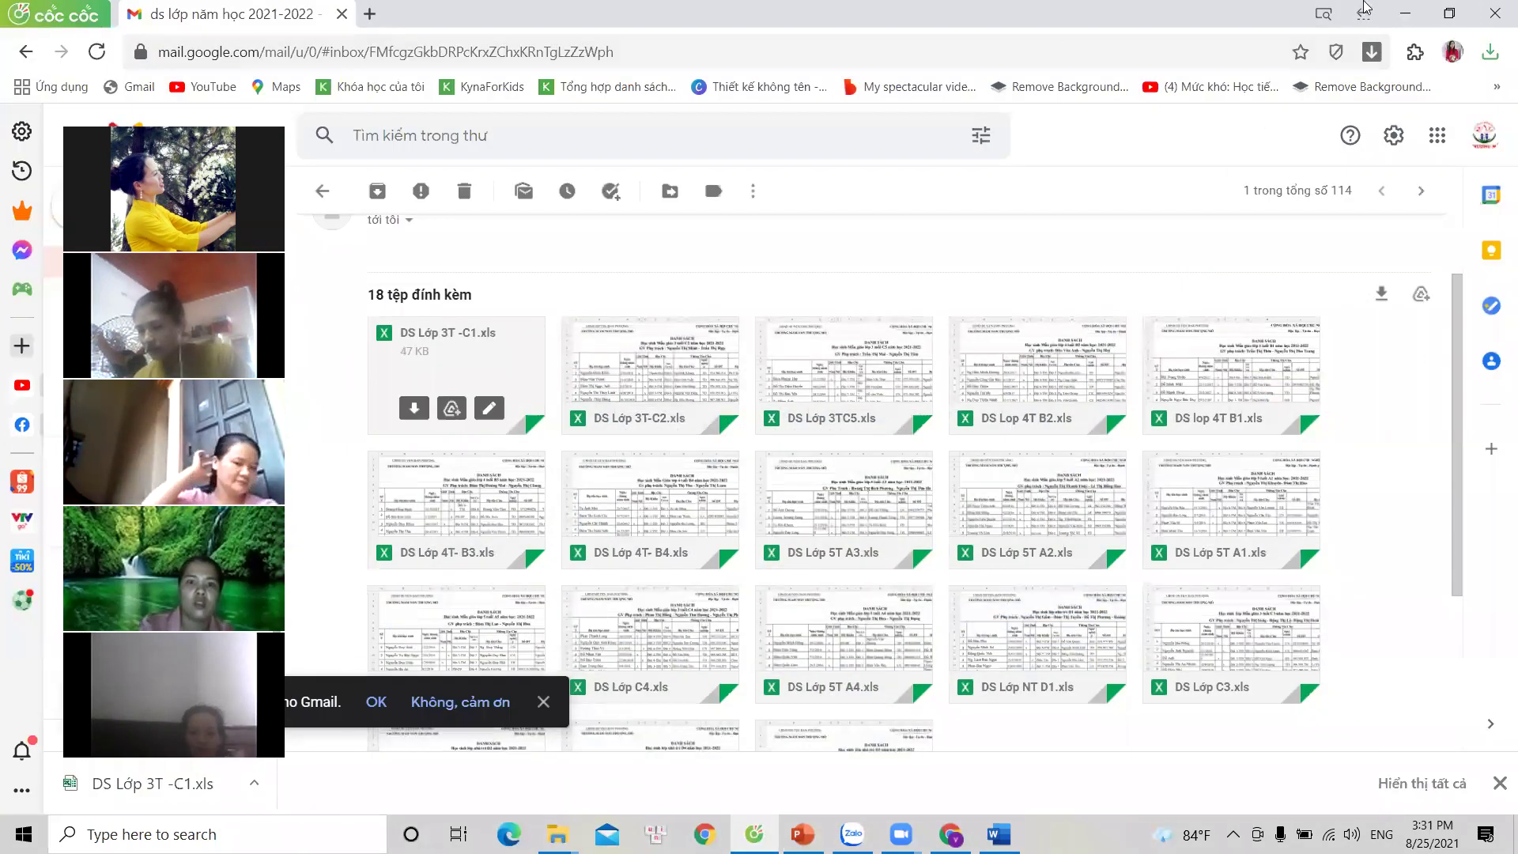
Close the Cốc Cốc Gmail window to reveal the Lớp 4T- B2 classwork page, then return to Zalo.
click(1490, 11)
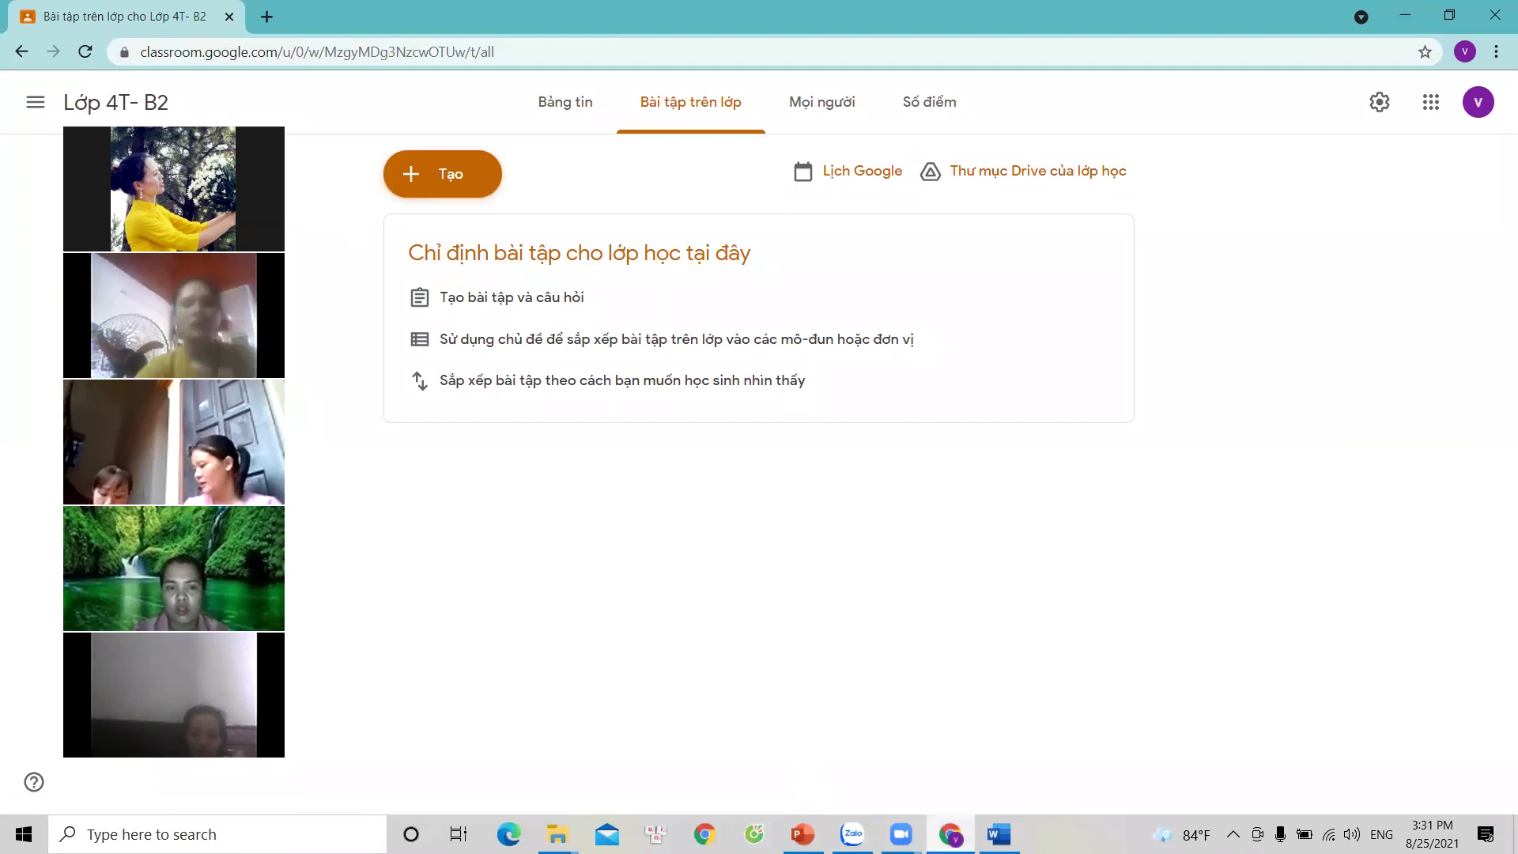
mouse_move(951, 834)
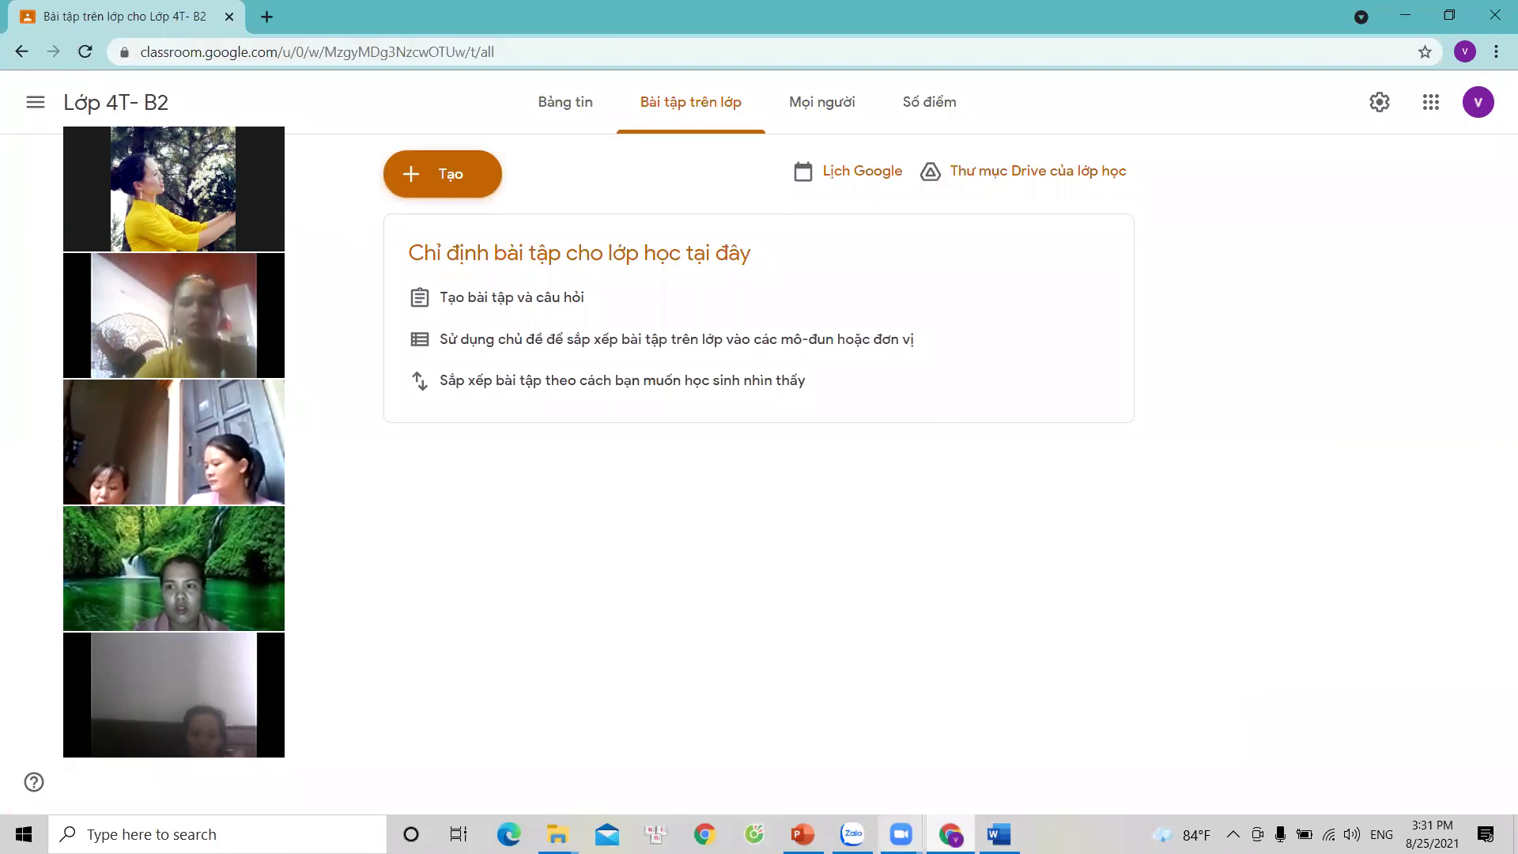
key(alt+Tab)
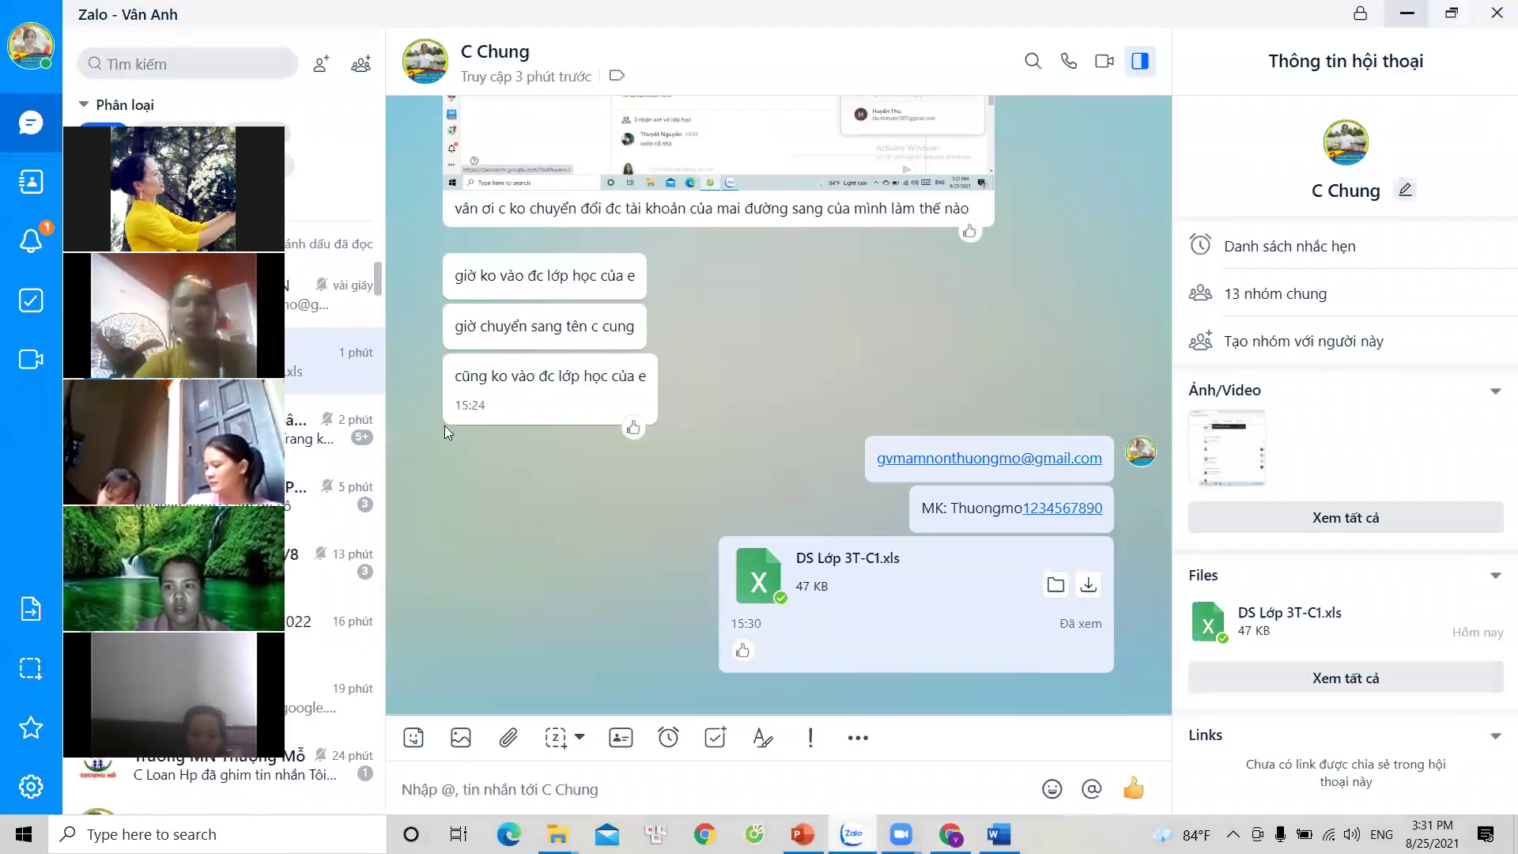
Check the NHÓM CHUYÊN MÔN group chat for the forwarded file and messages, then minimize Zalo.
click(319, 294)
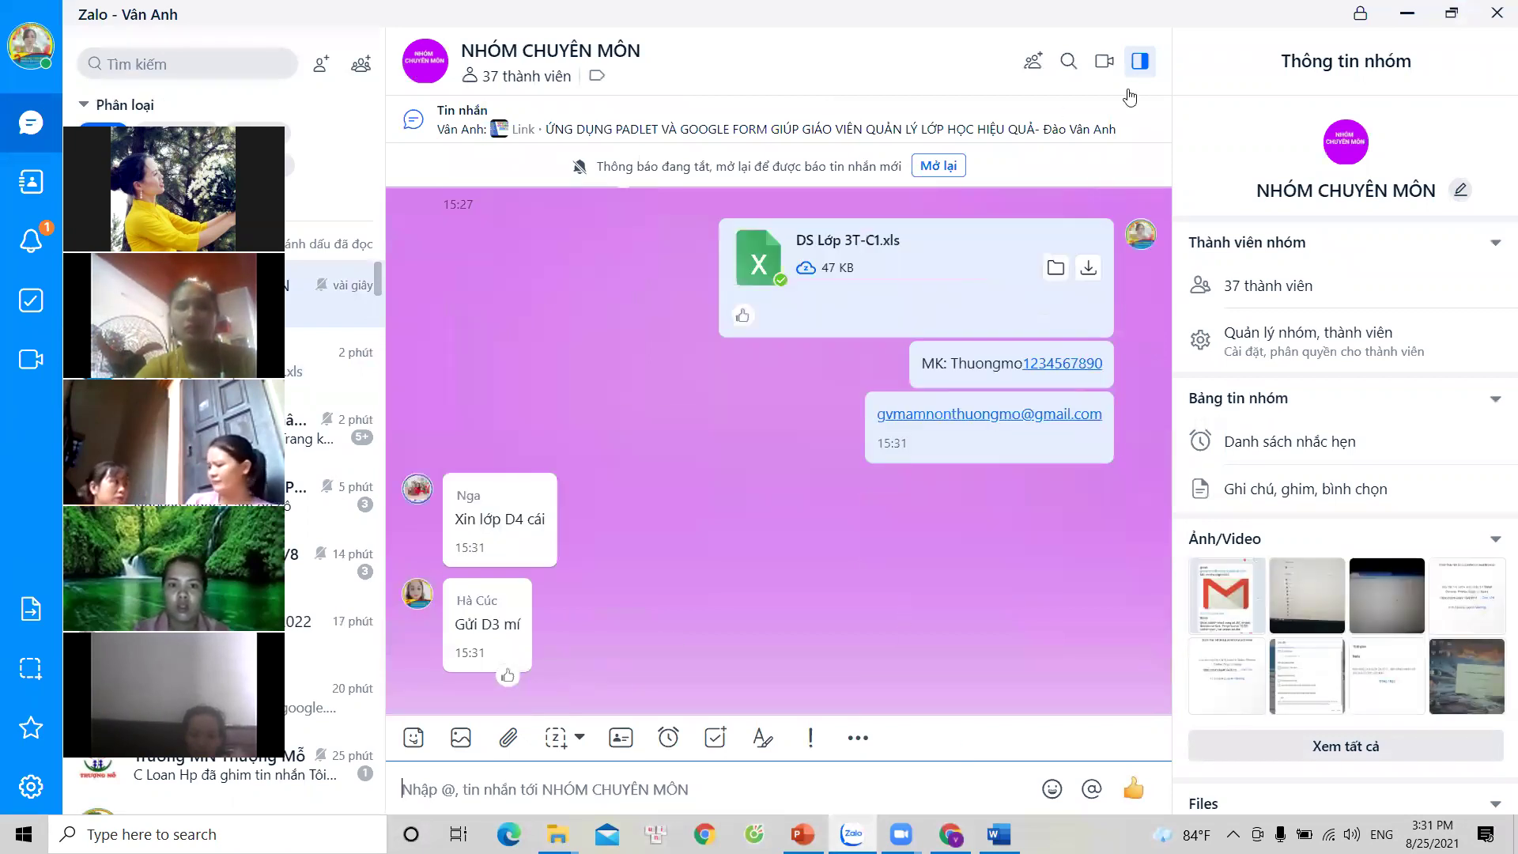
click(1407, 13)
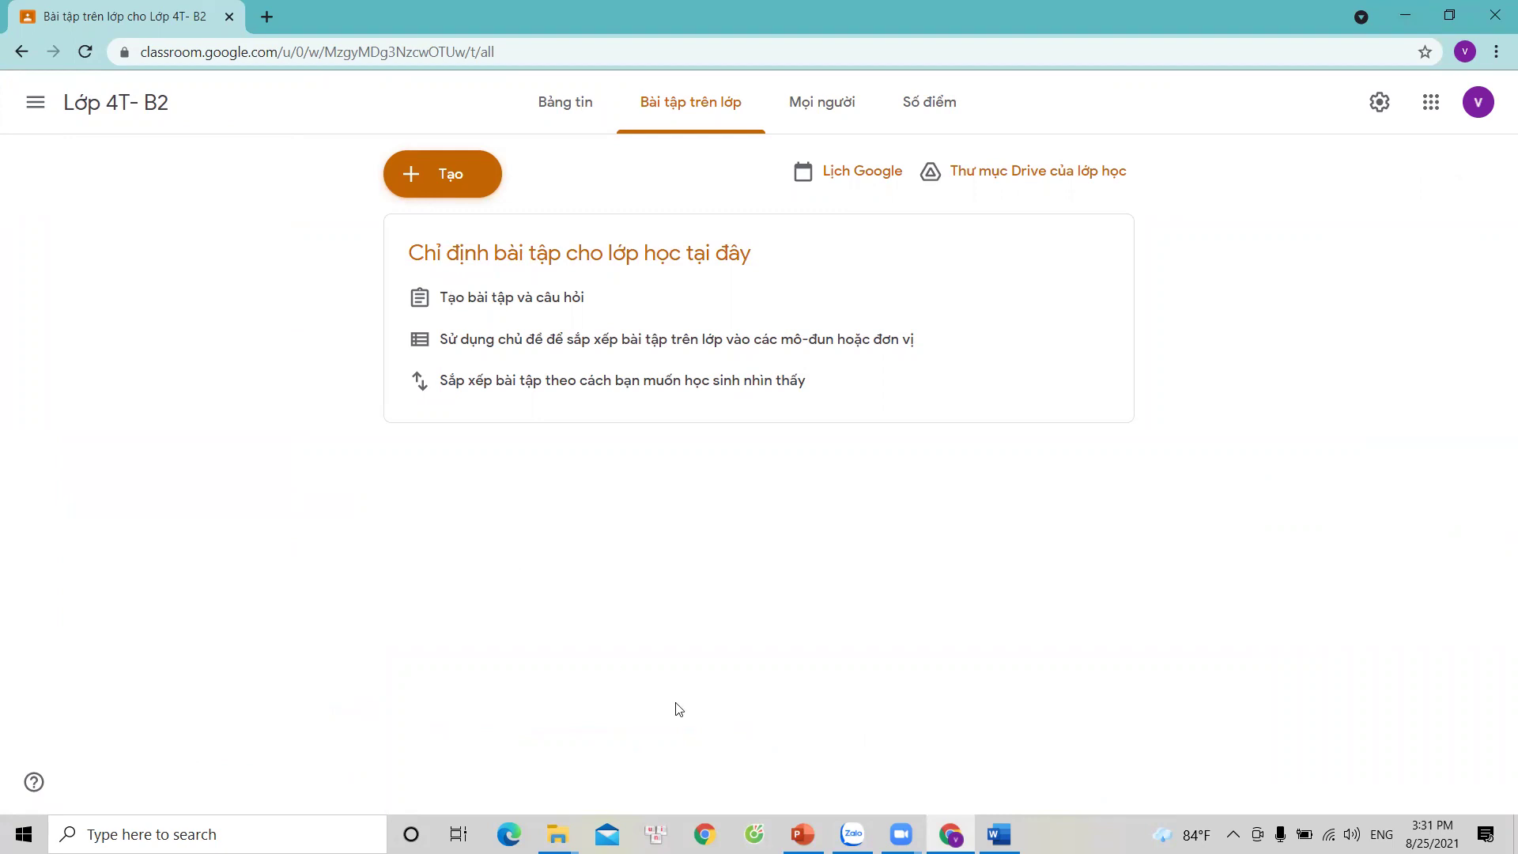
click(852, 834)
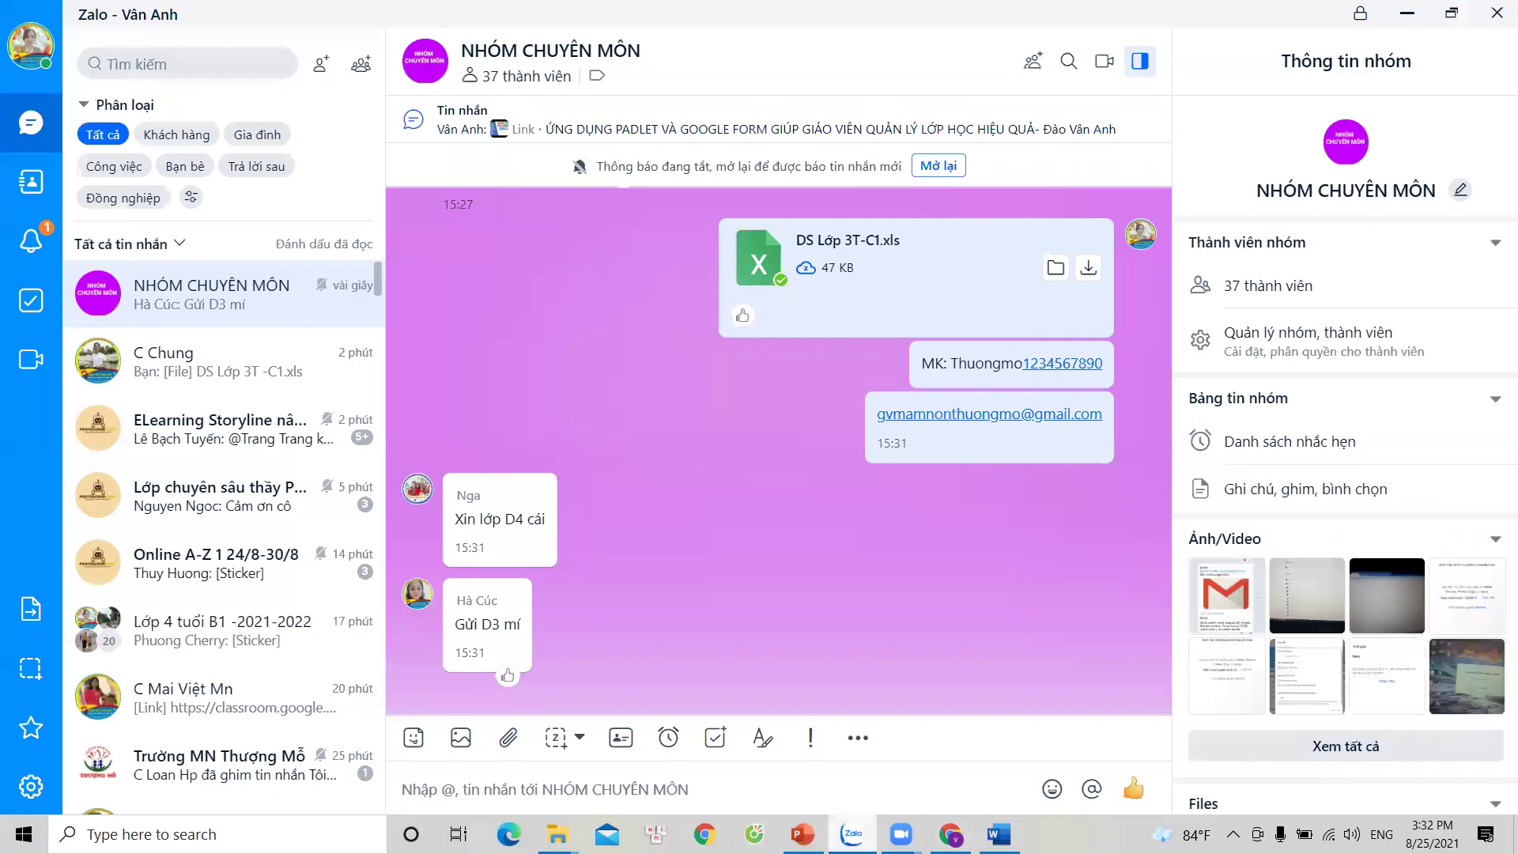
scroll(897, 524, up, 5)
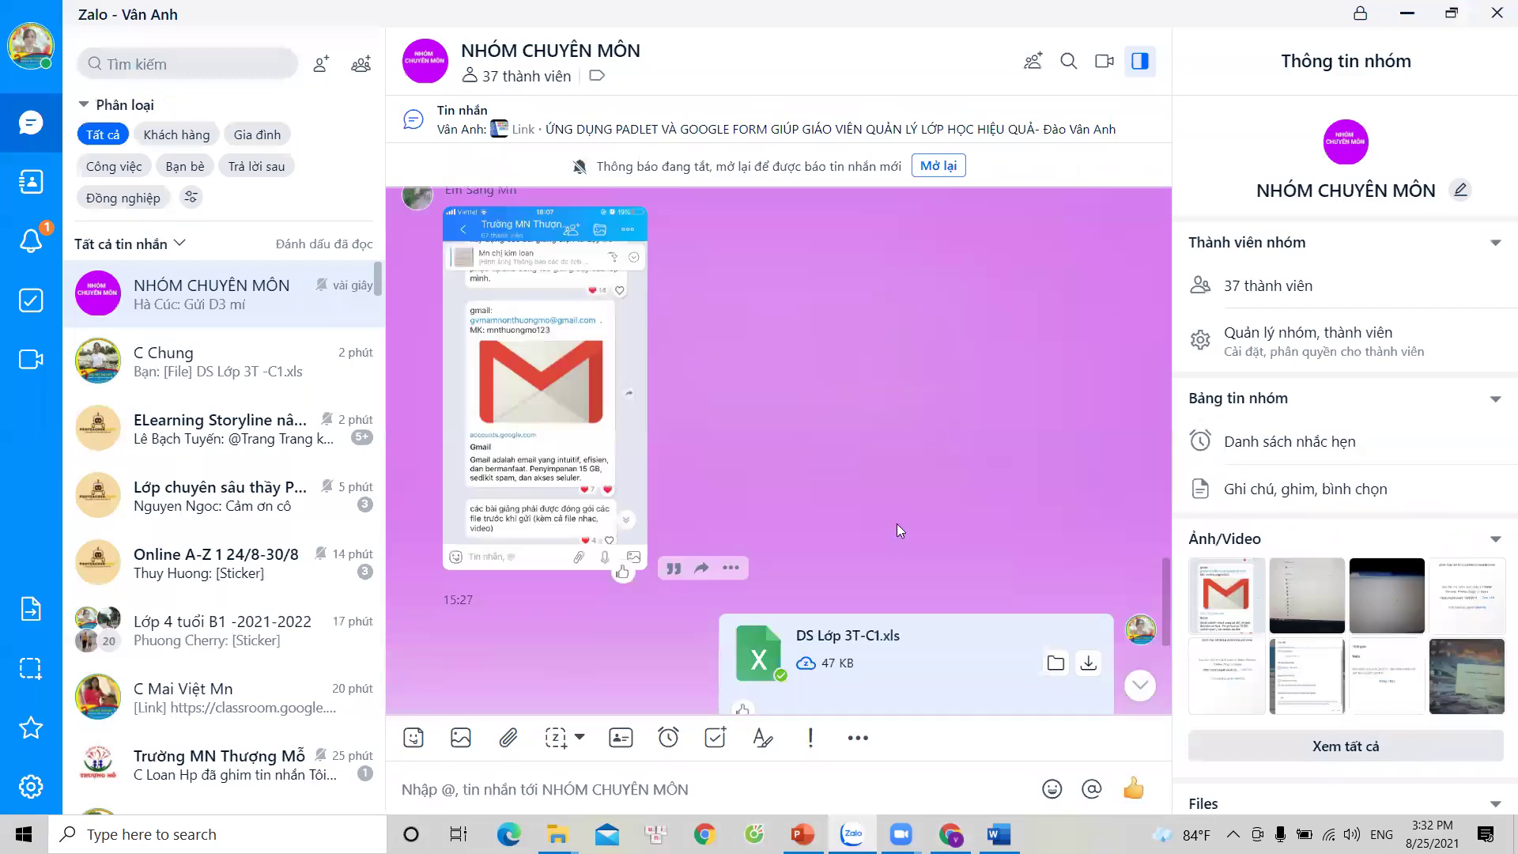
scroll(898, 523, down, 5)
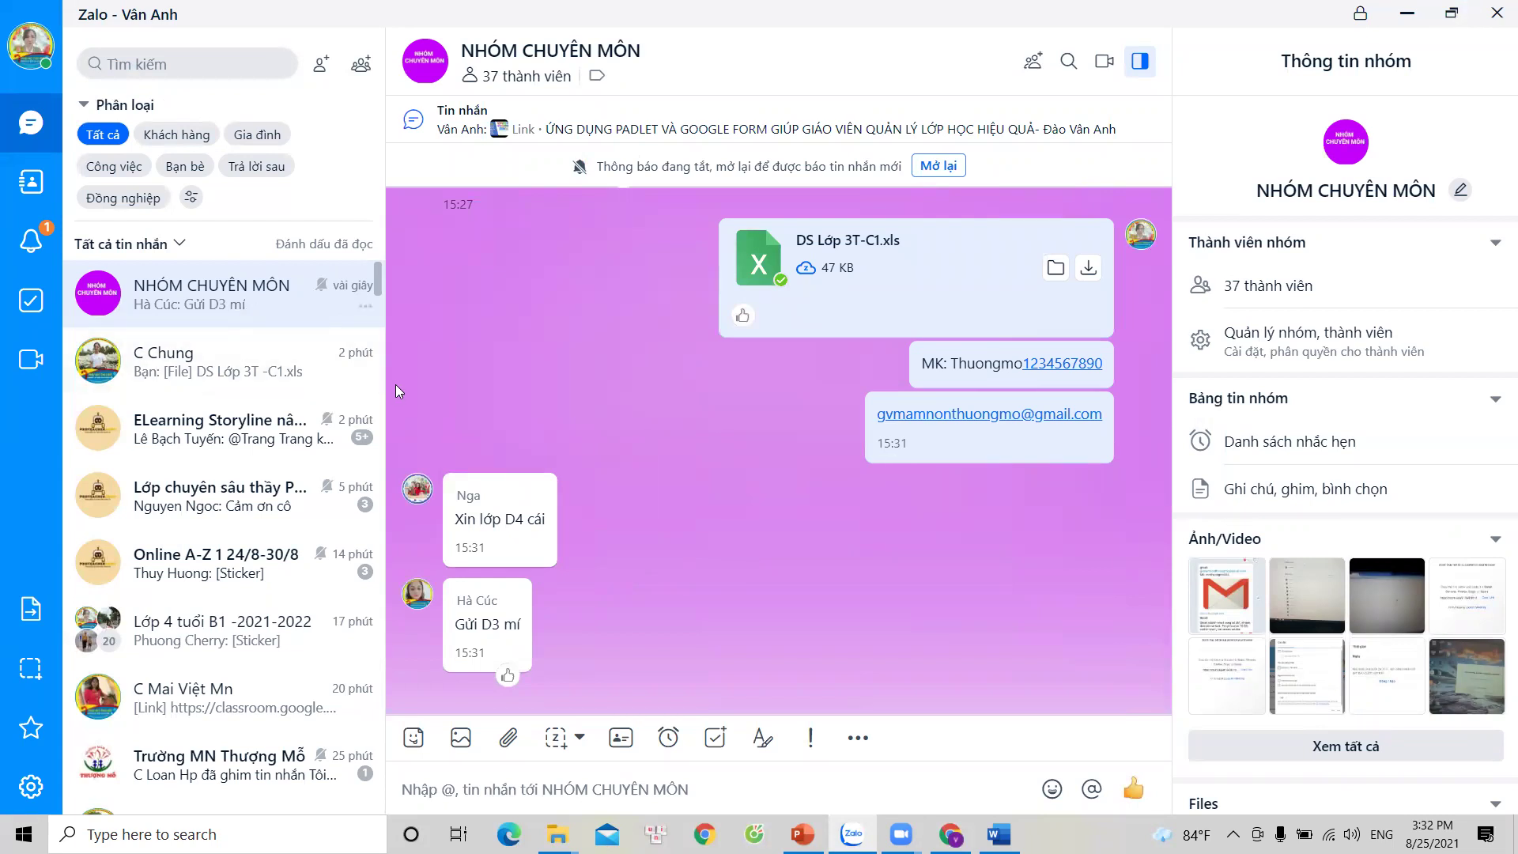
click(1407, 13)
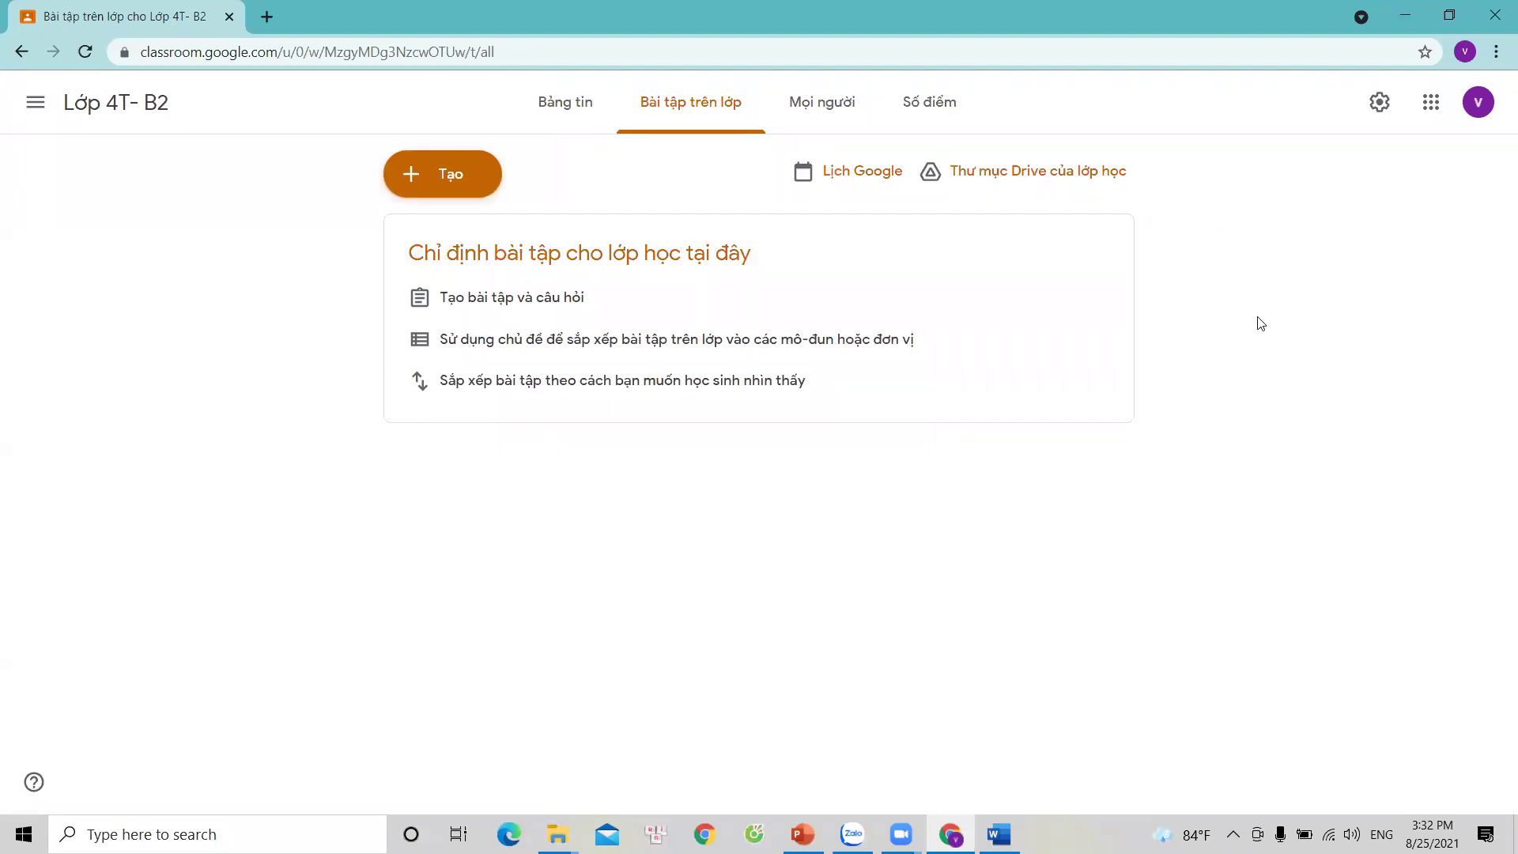
Start a new Lớp 4T- B2 assignment and open the Google Drive file-upload picker.
click(439, 175)
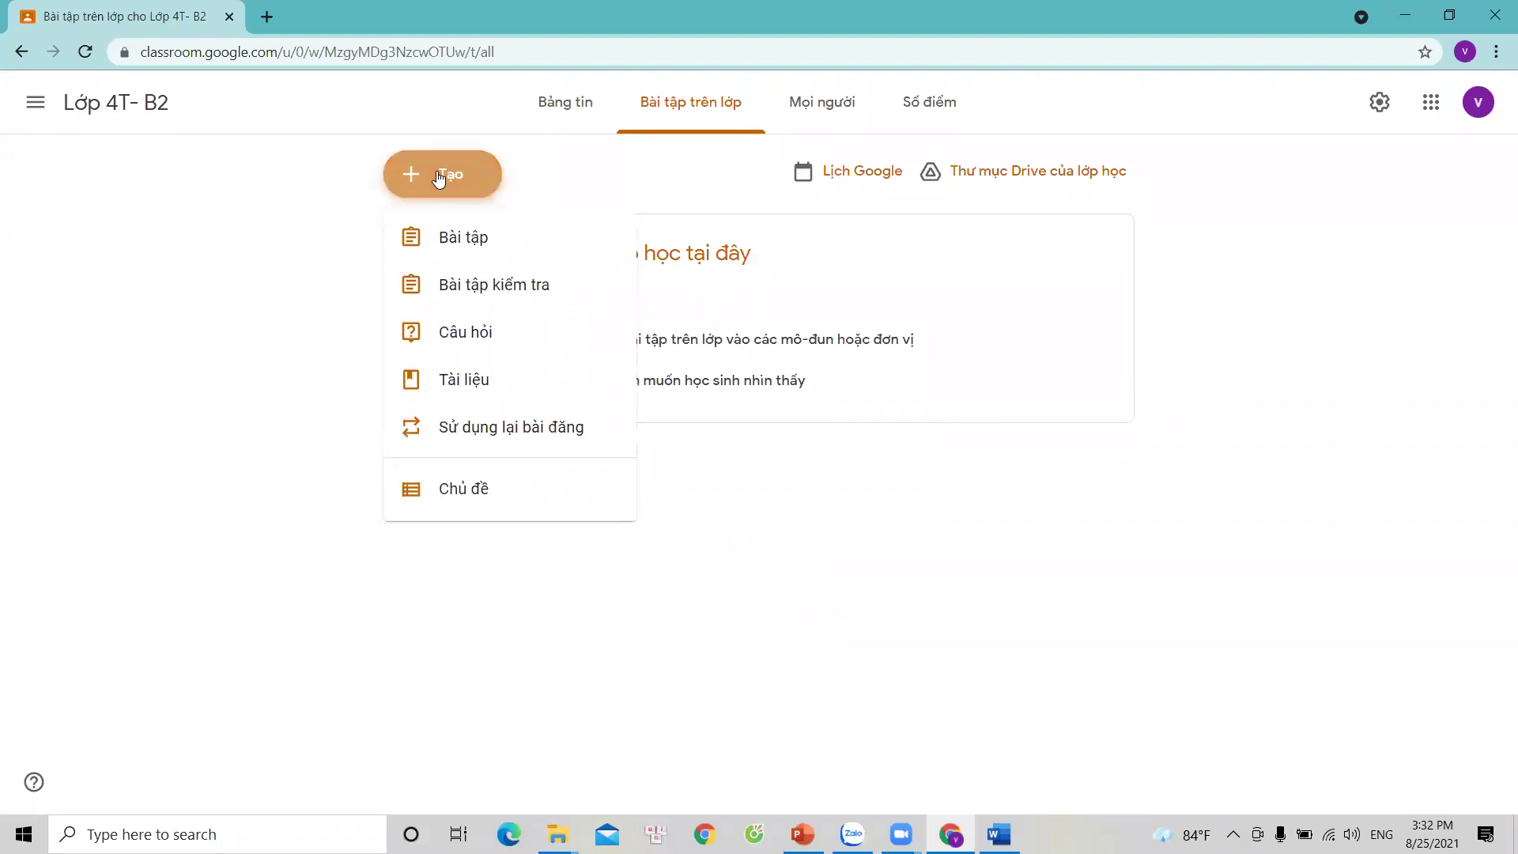
click(486, 238)
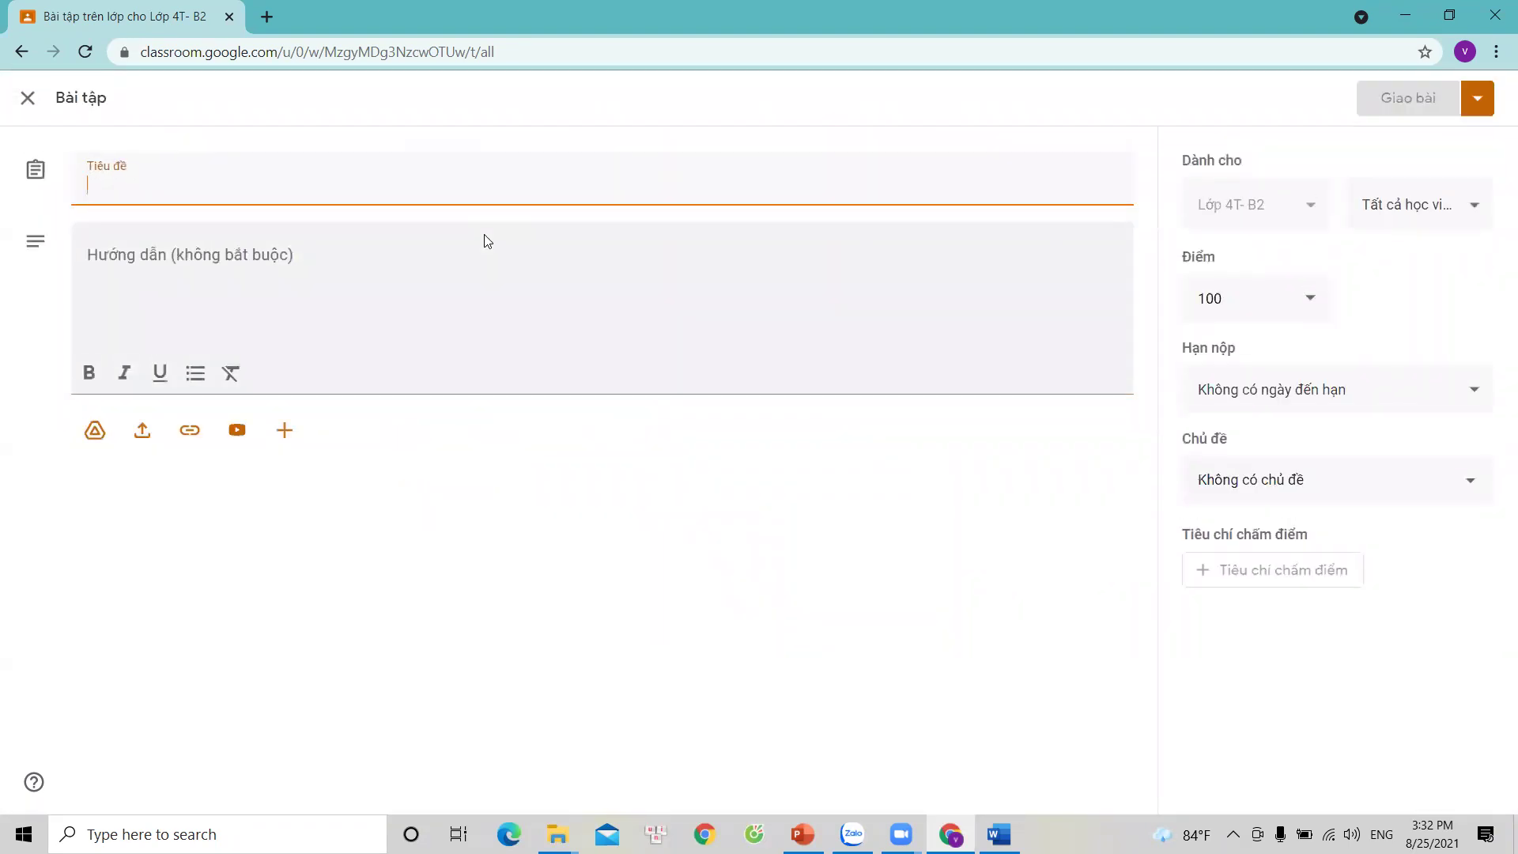
click(237, 271)
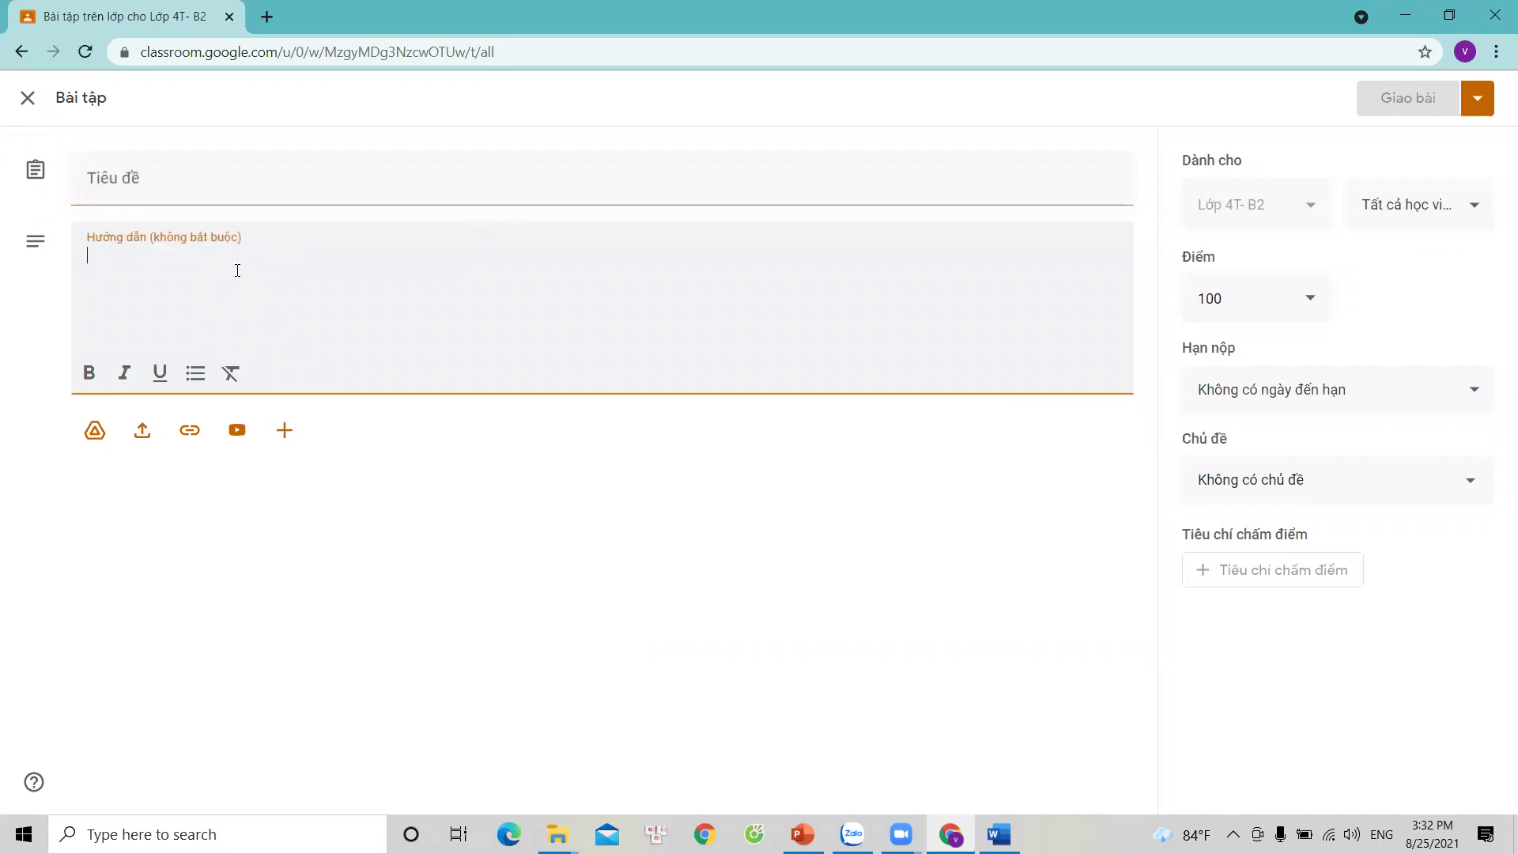
click(143, 436)
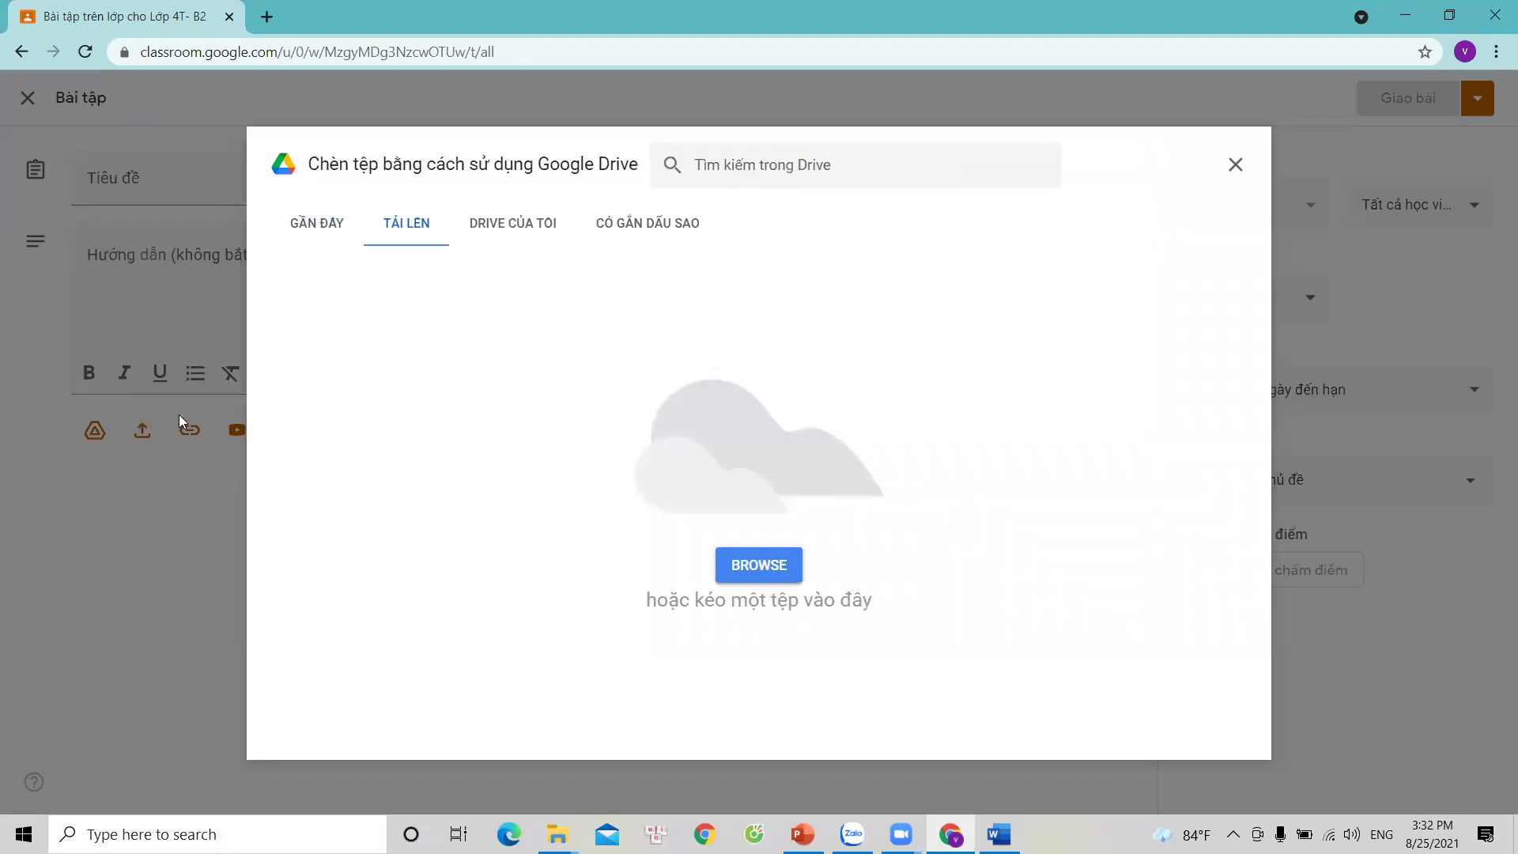
Upload 4.pptx from D:\design\pp as the assignment attachment, then bring Zalo forward.
click(754, 566)
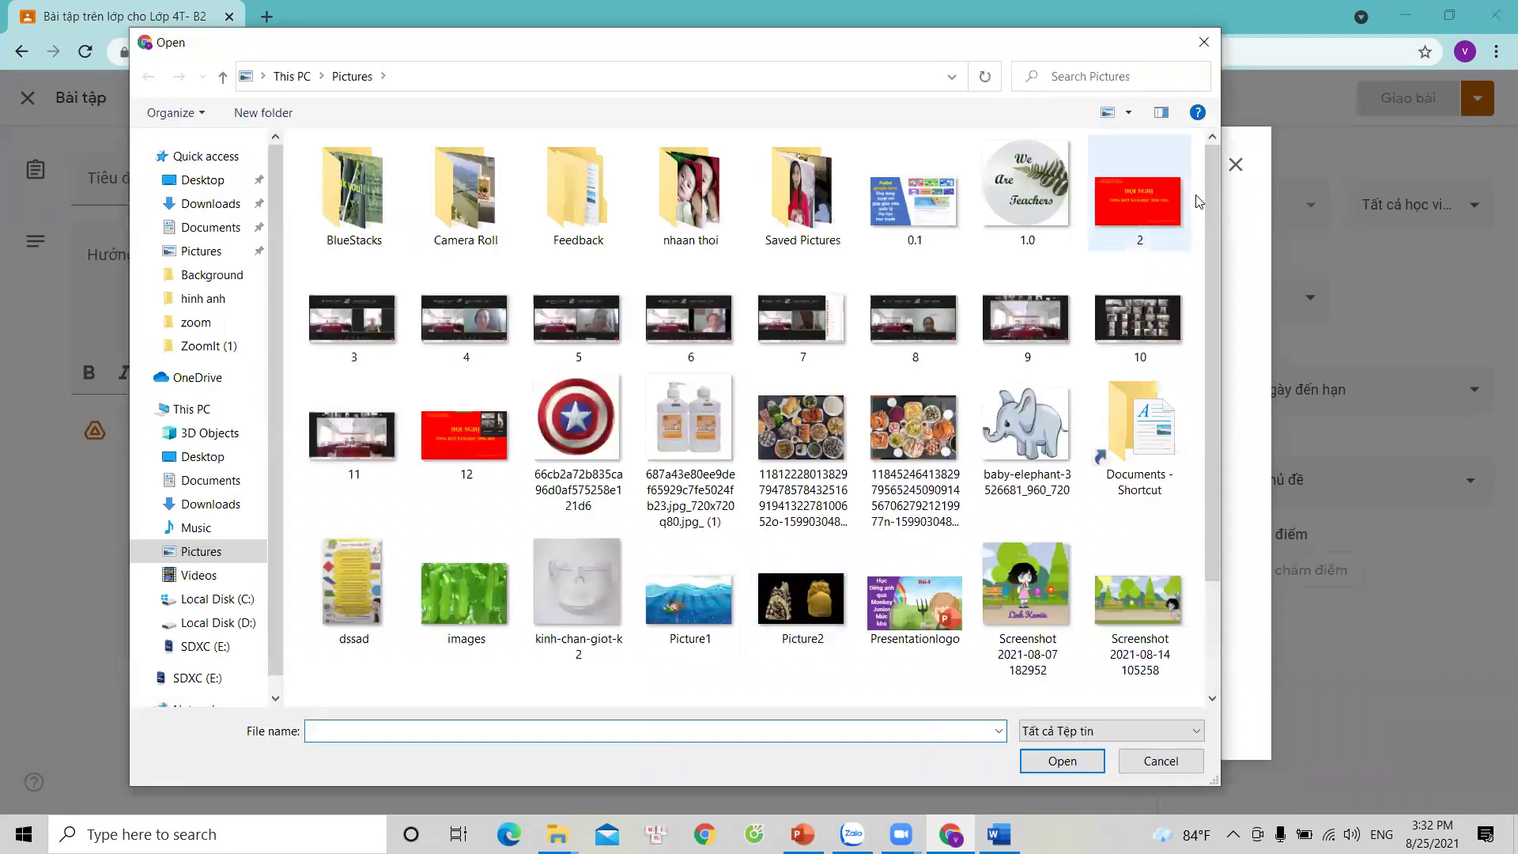
scroll(1200, 263, down, 2)
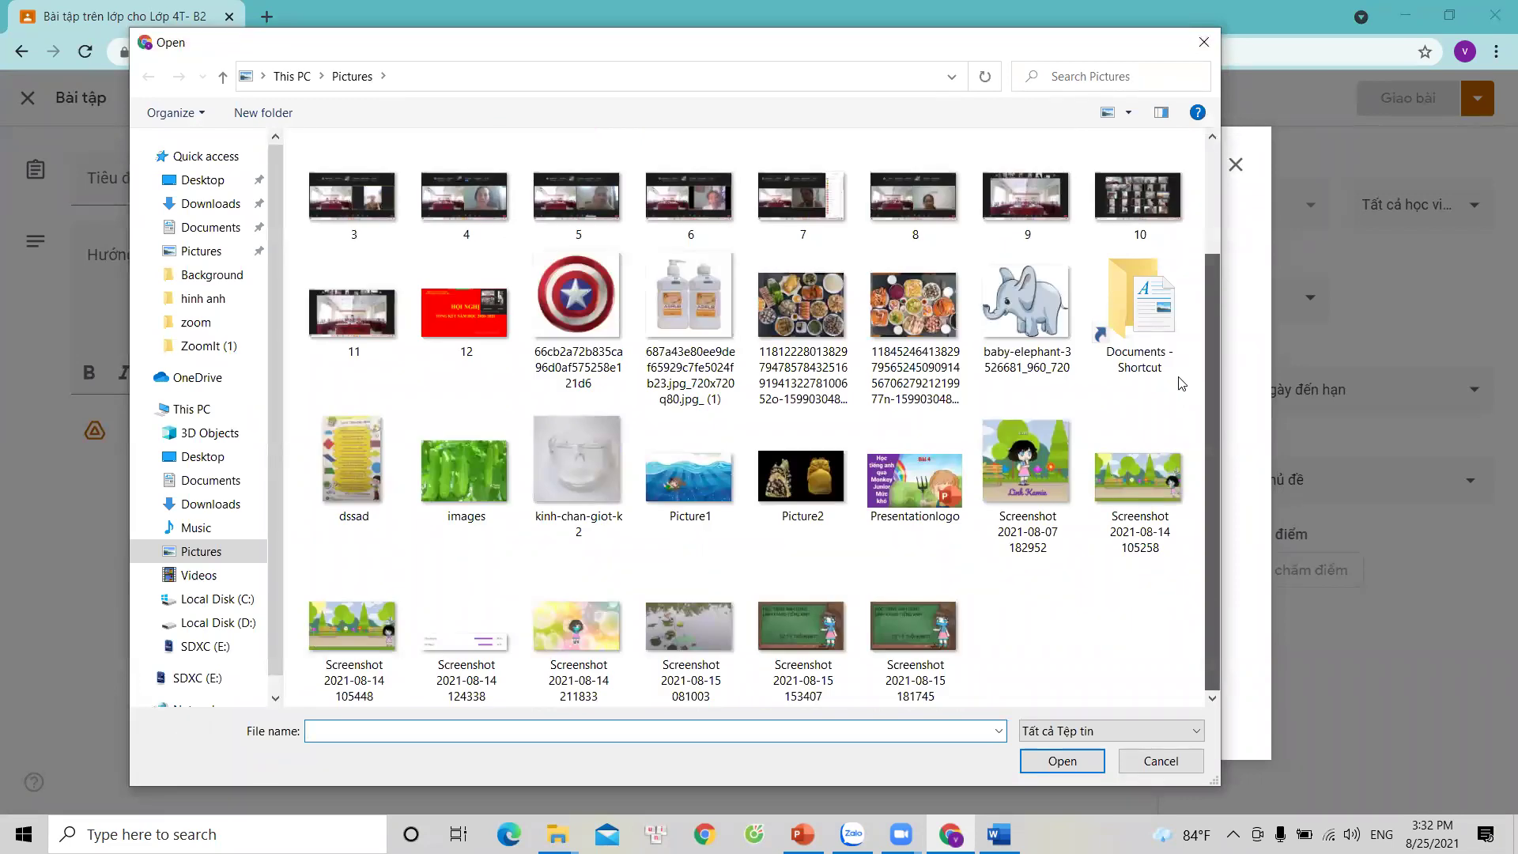
scroll(1183, 364, up, 2)
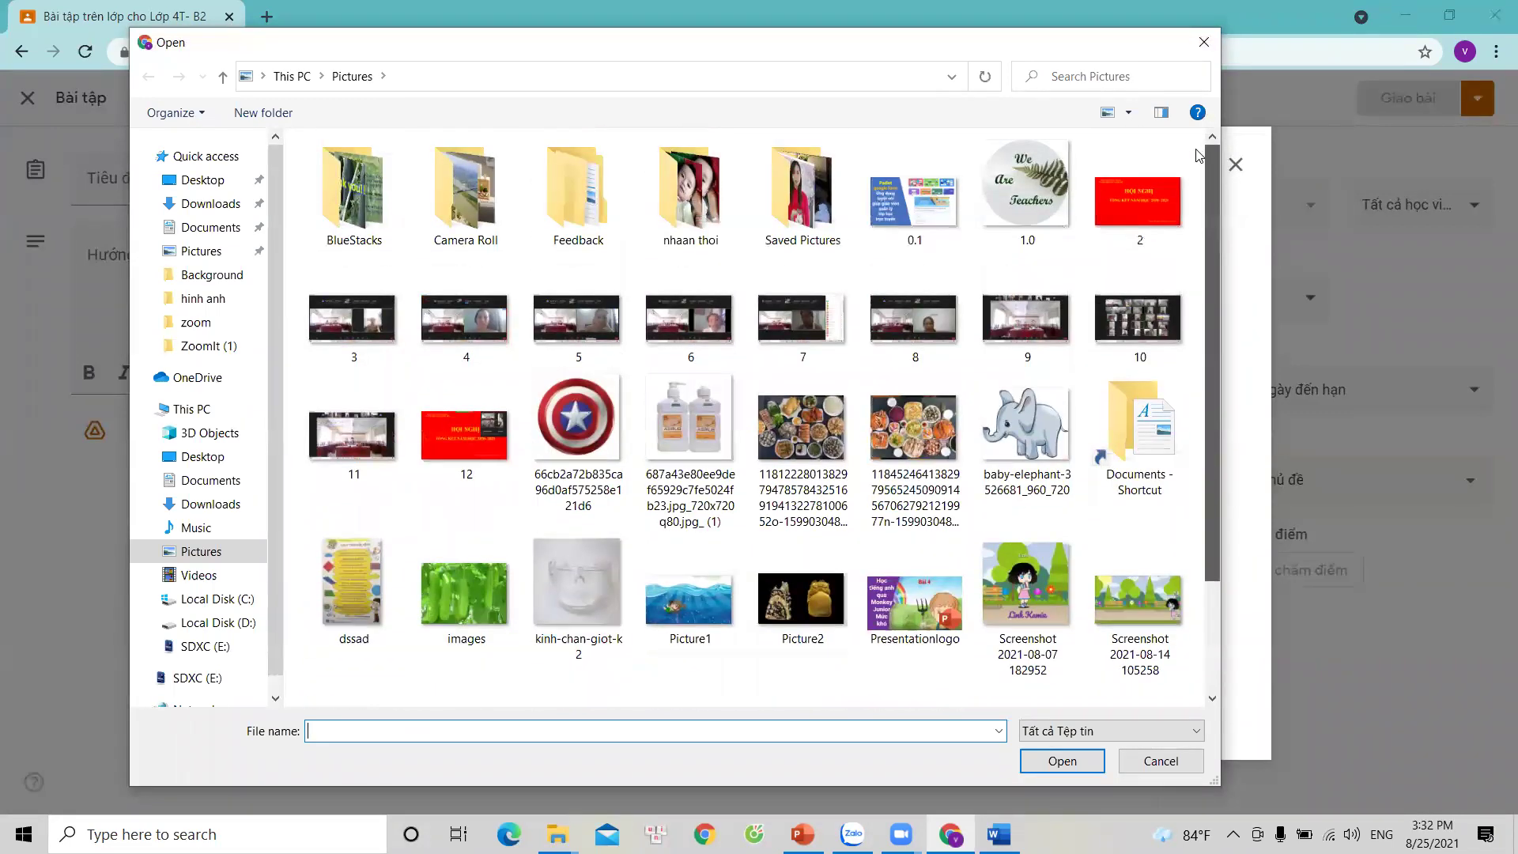
click(209, 623)
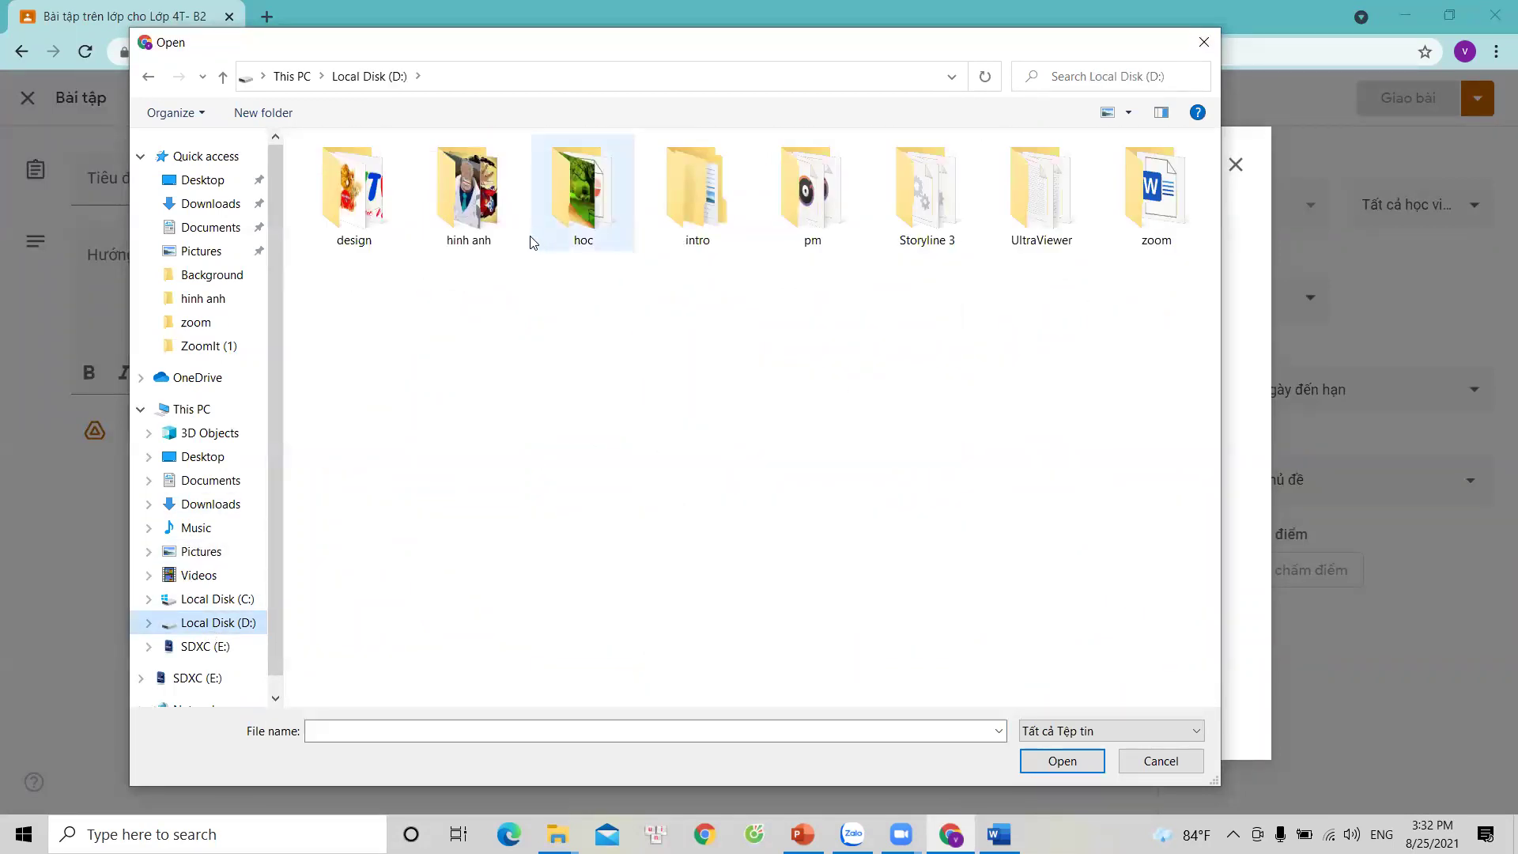
double_click(379, 225)
double_click(383, 214)
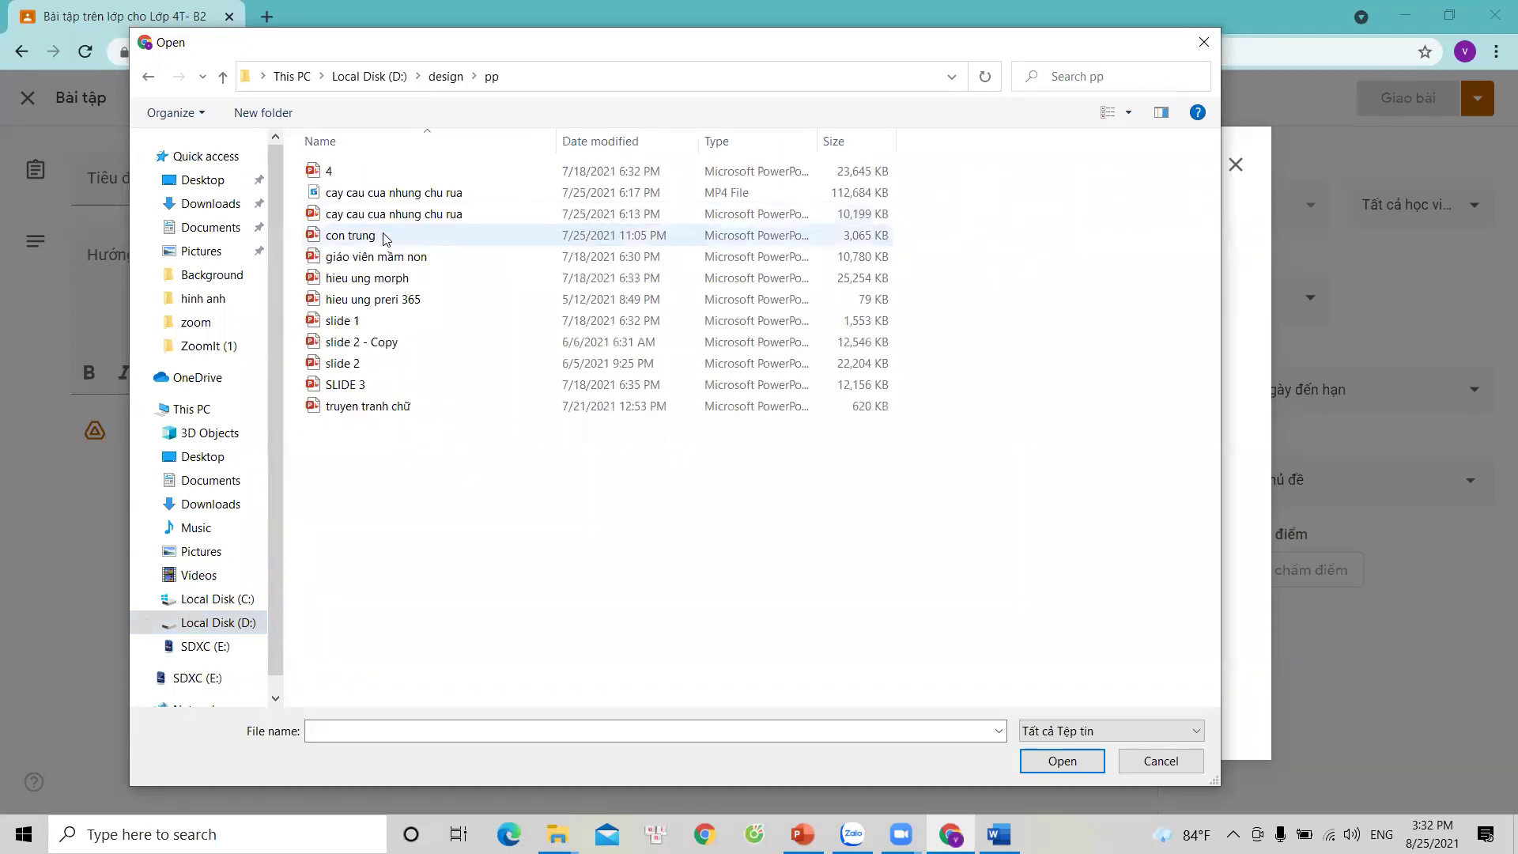
click(373, 176)
click(1052, 761)
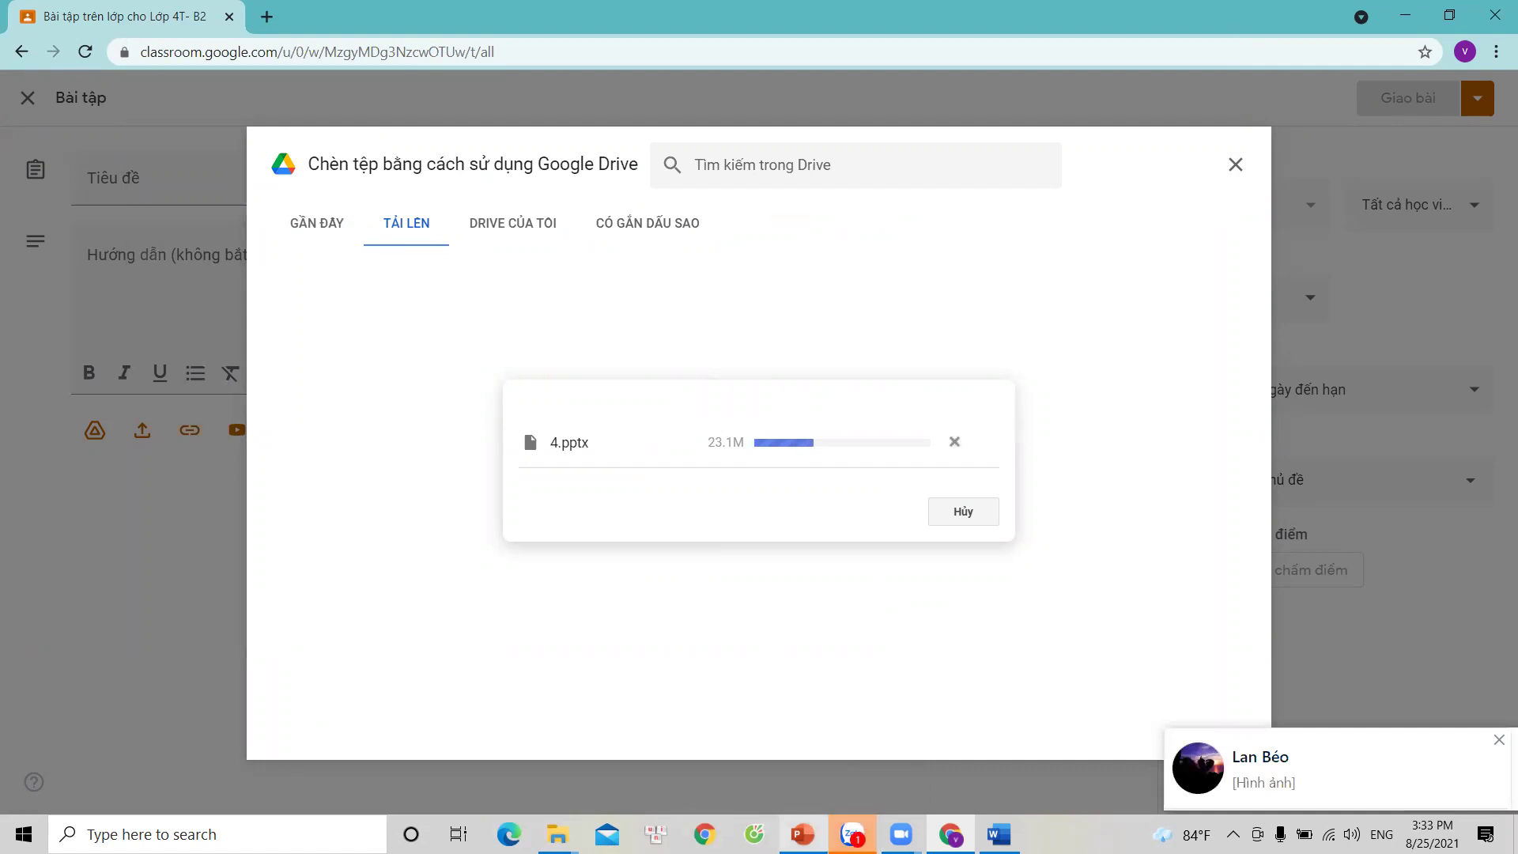
click(846, 832)
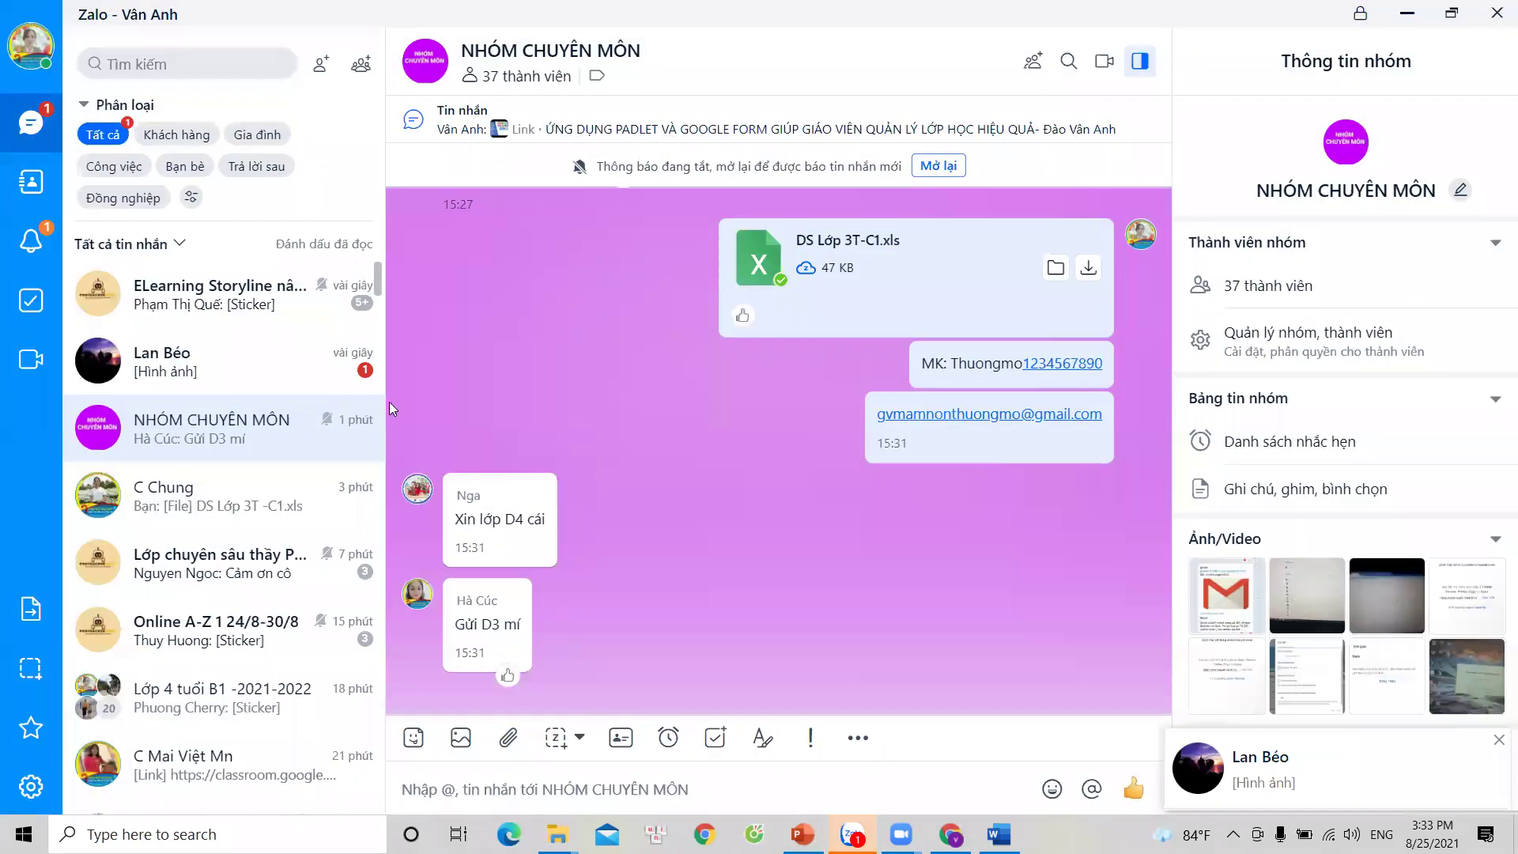
Read the Lan Béo, ELearning Storyline nâng cao and Trường MN Thượng Mỗ chats, then minimize Zalo.
click(253, 368)
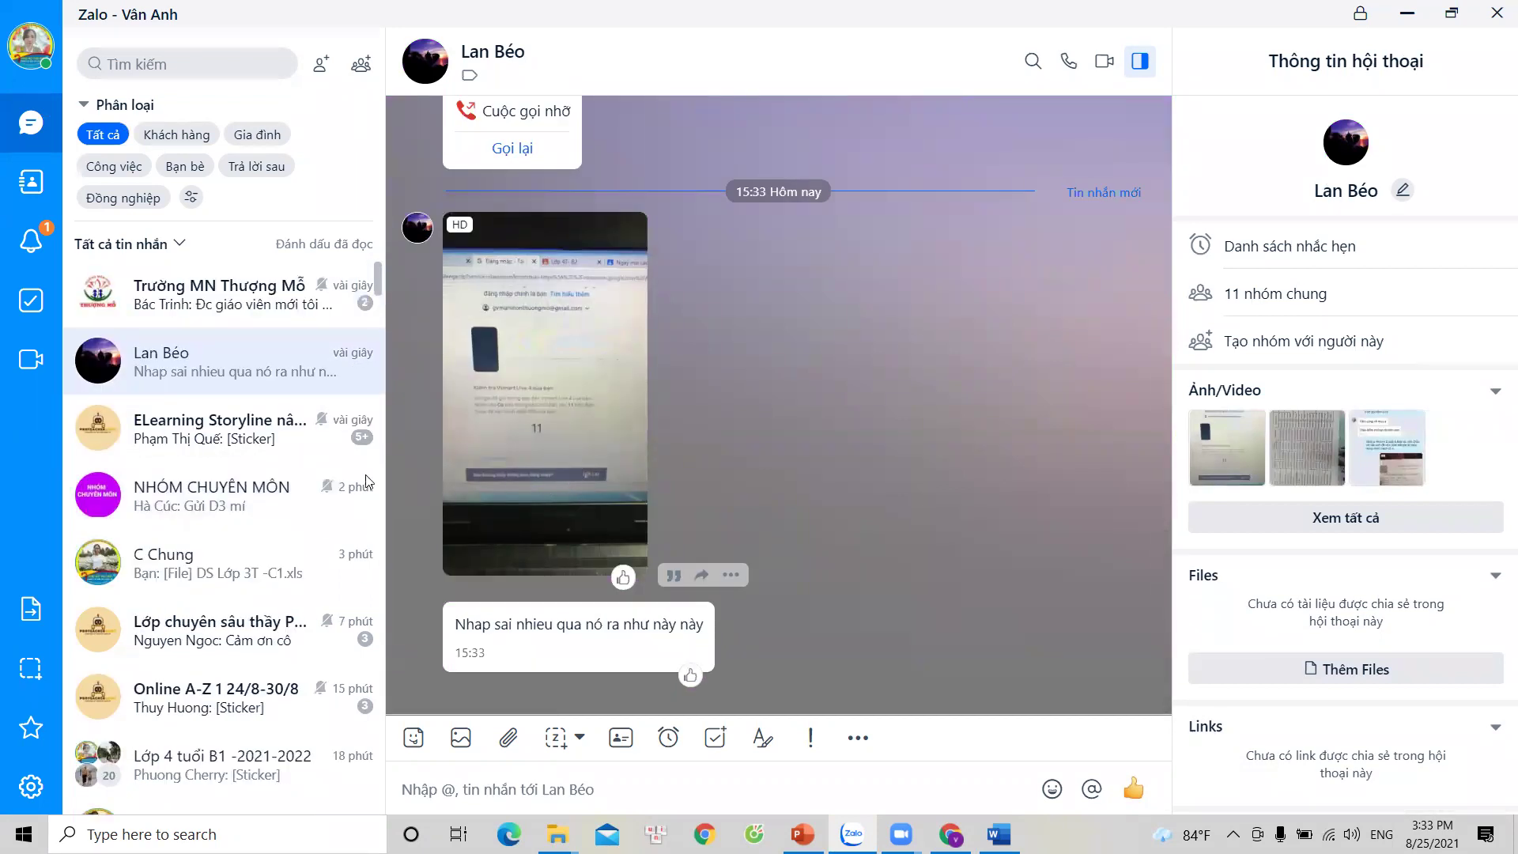
click(294, 324)
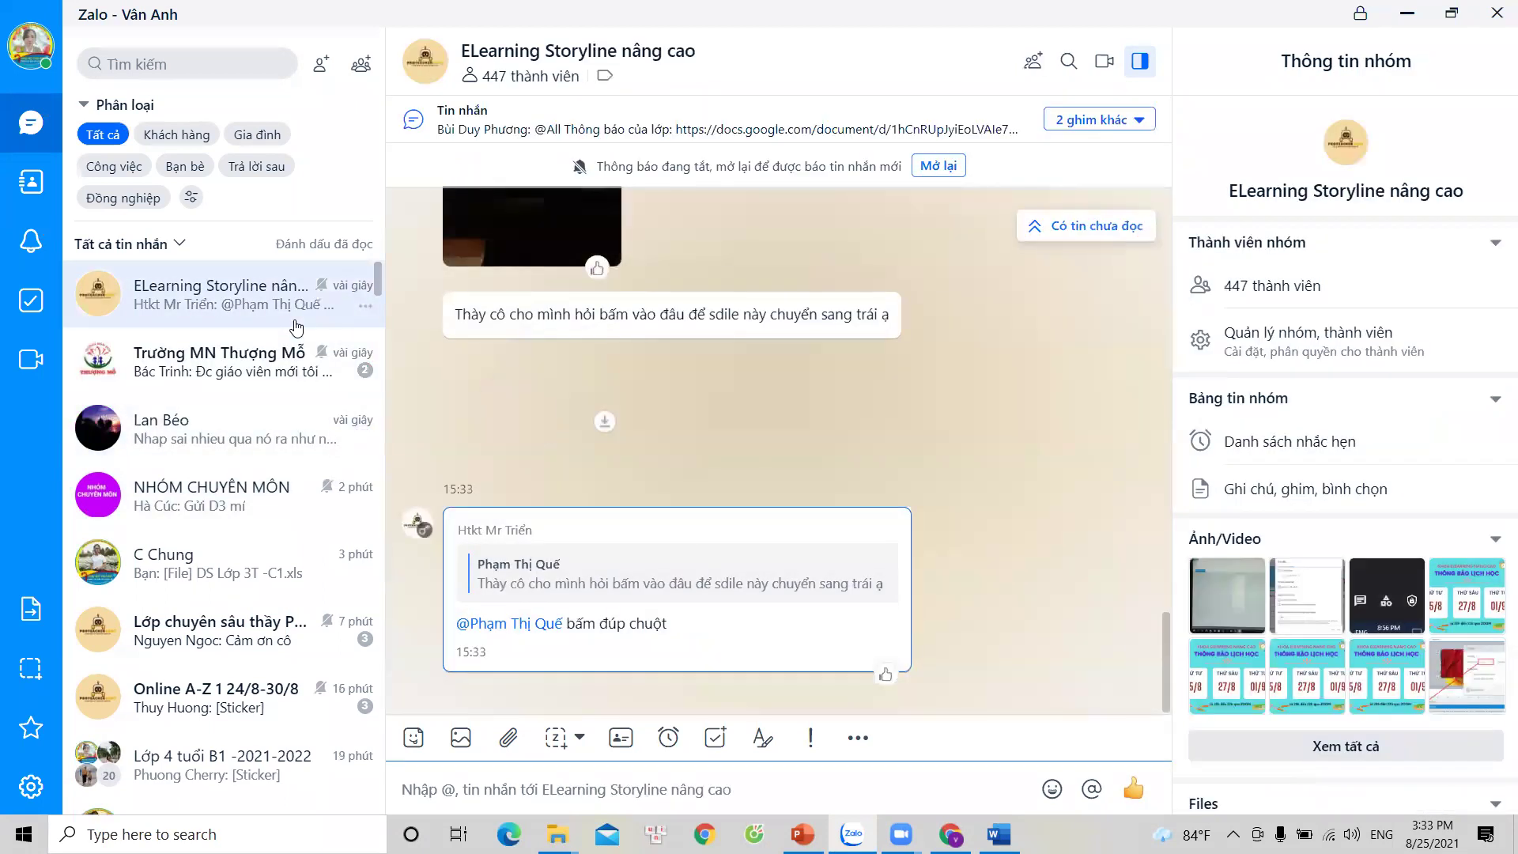
click(186, 378)
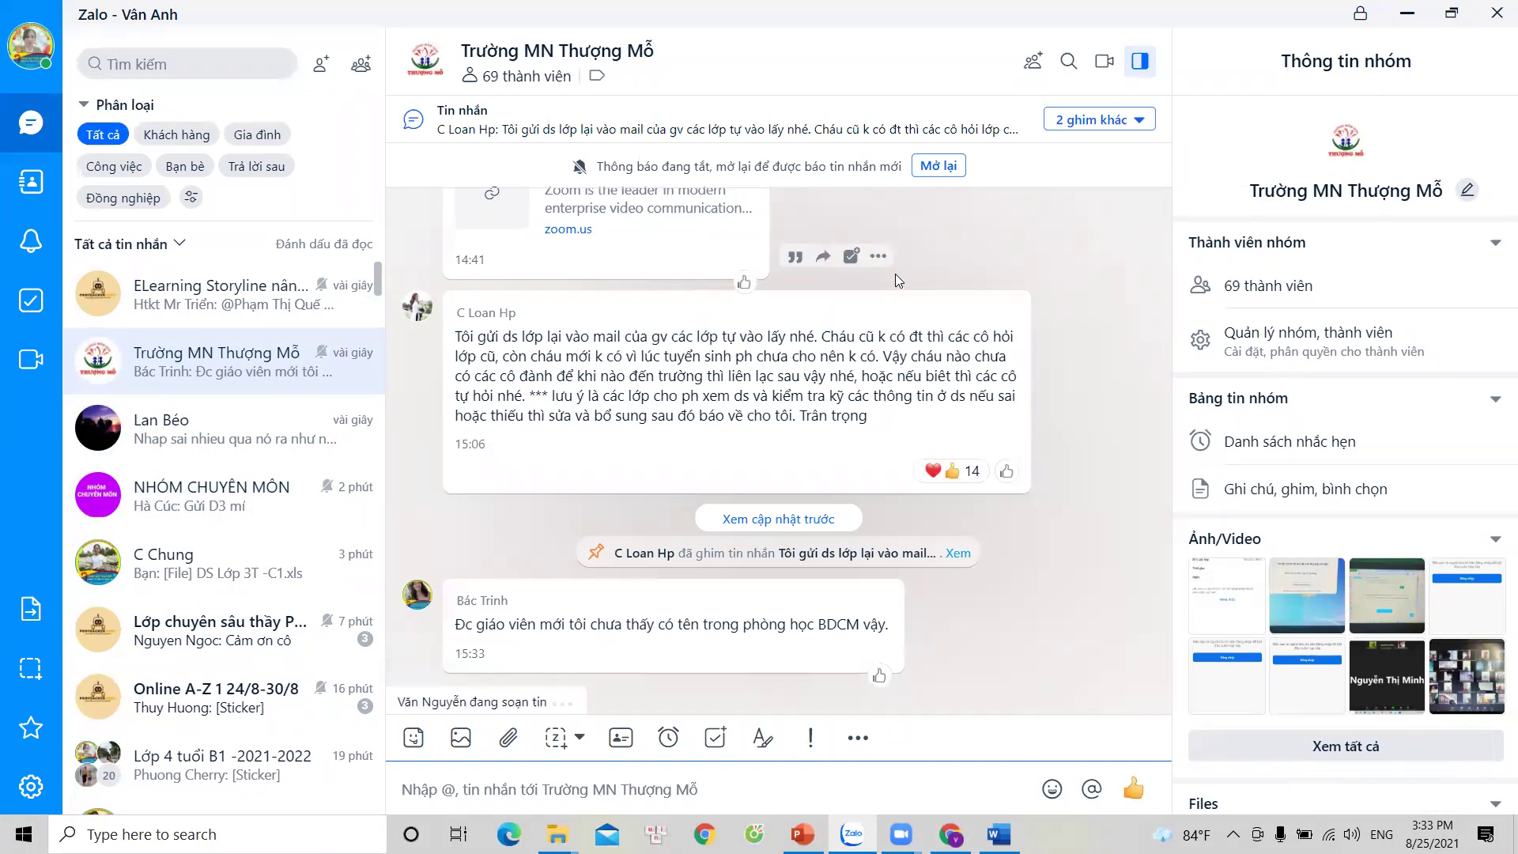
click(1420, 11)
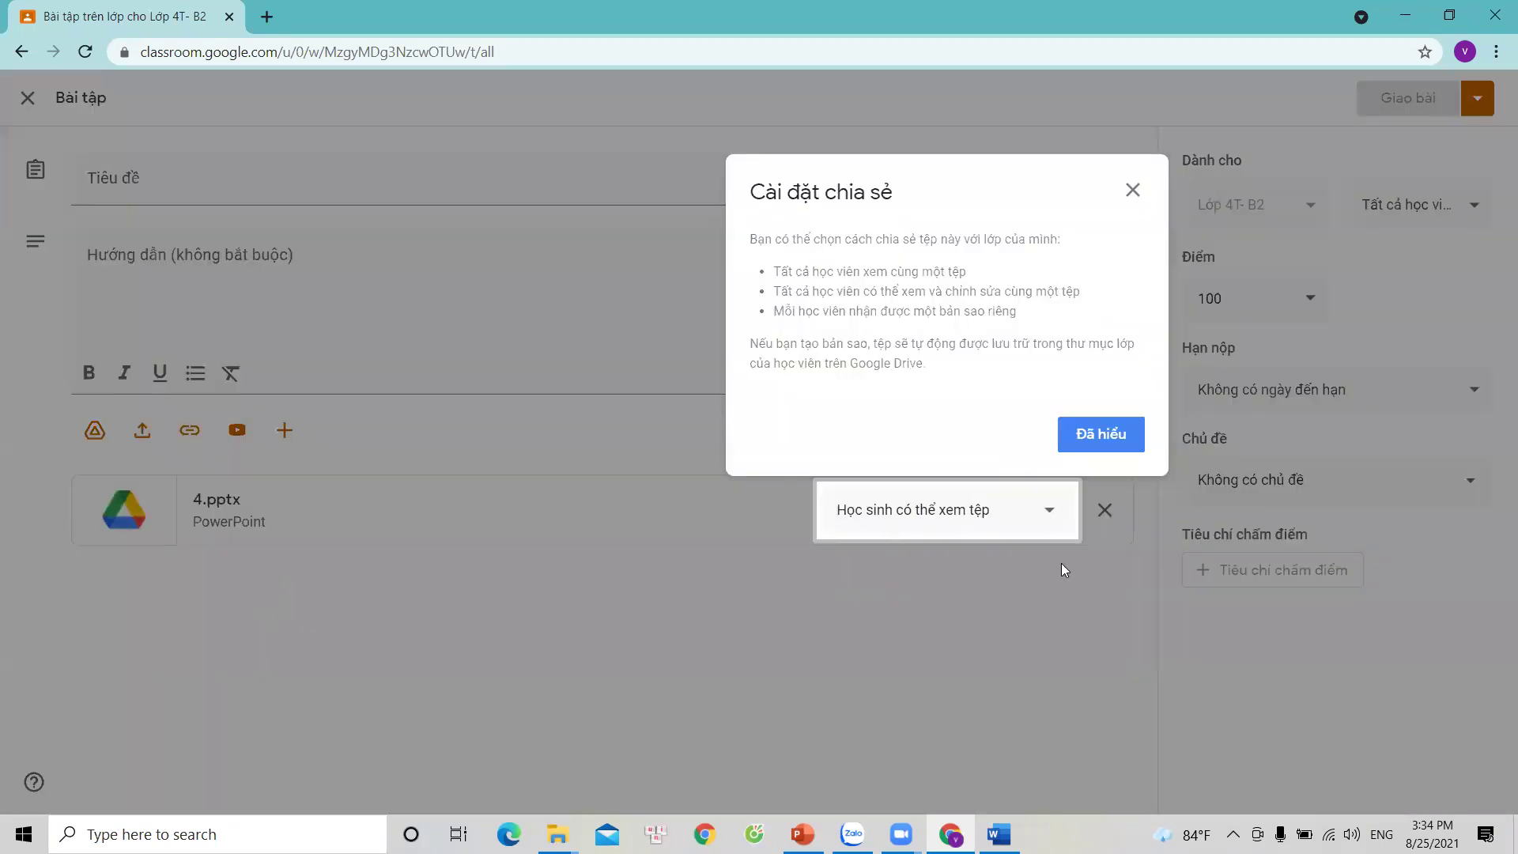
Acknowledge the sharing-settings notice and show the student access options for 4.pptx.
click(1089, 438)
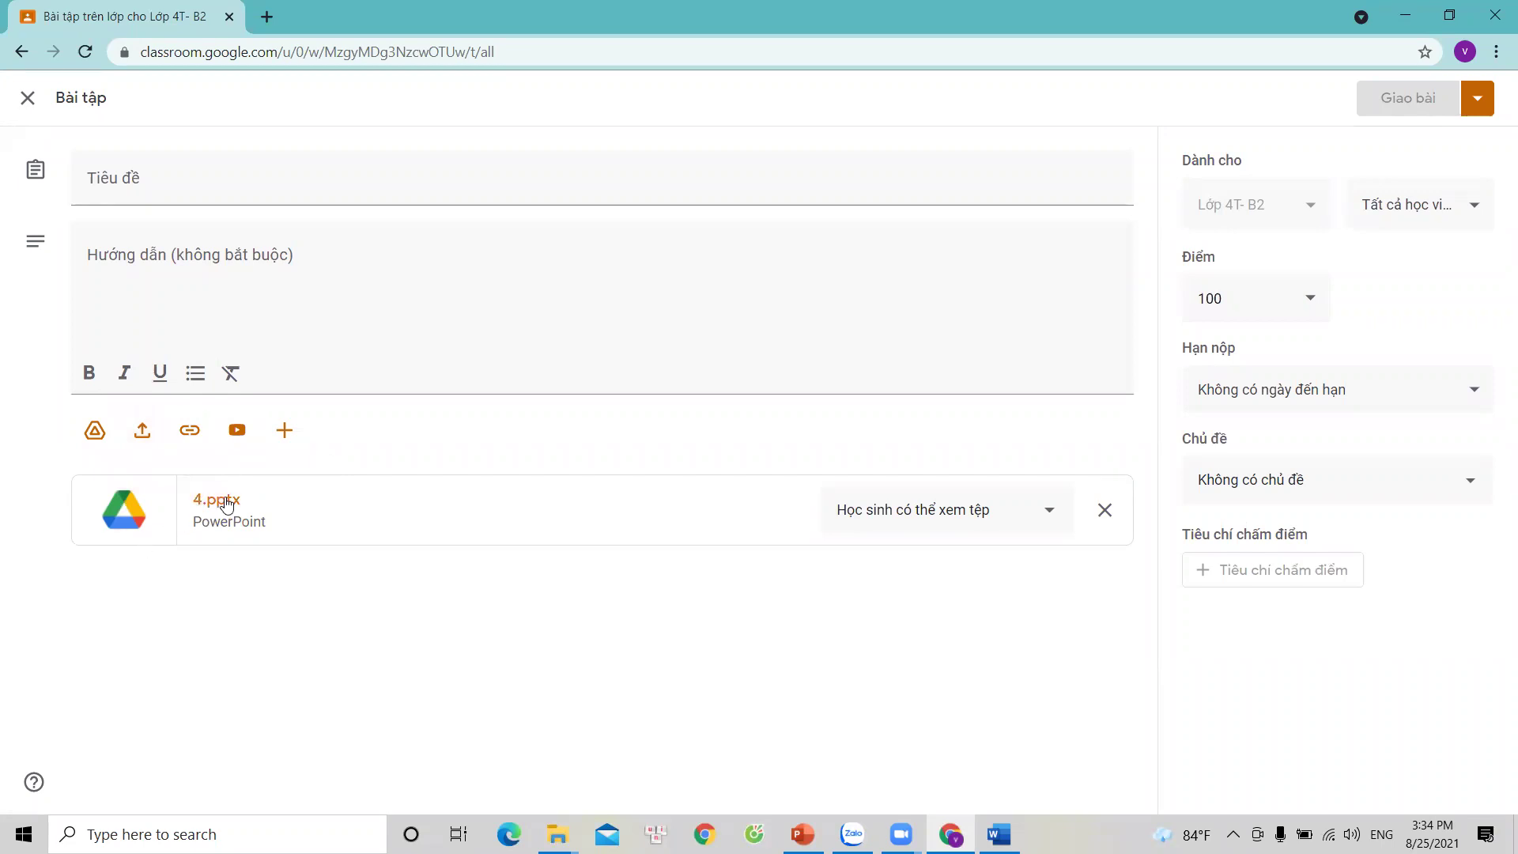
click(1052, 512)
click(1056, 525)
click(1475, 106)
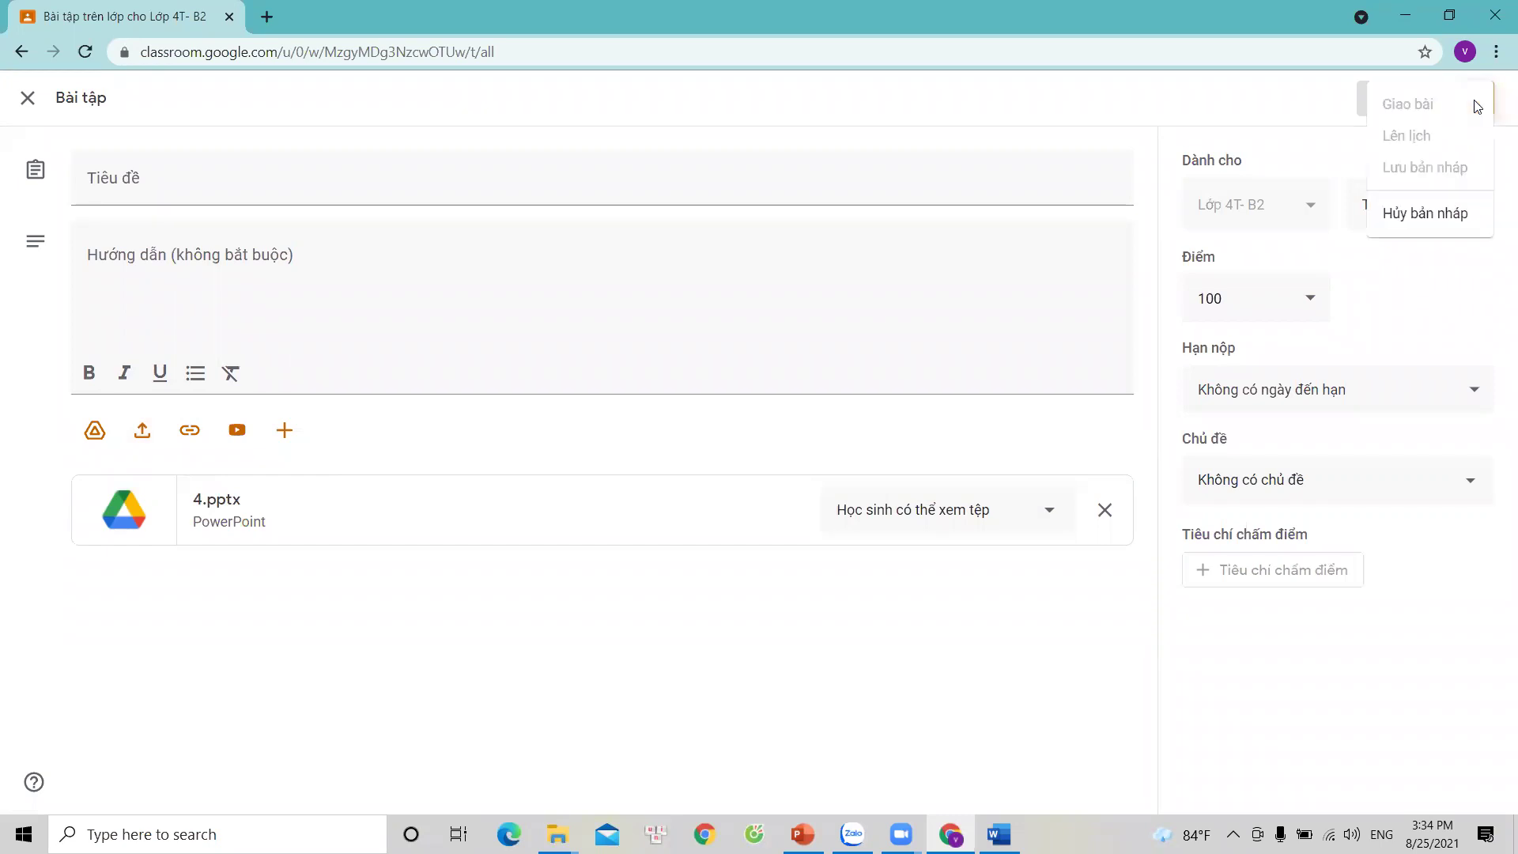
click(1238, 79)
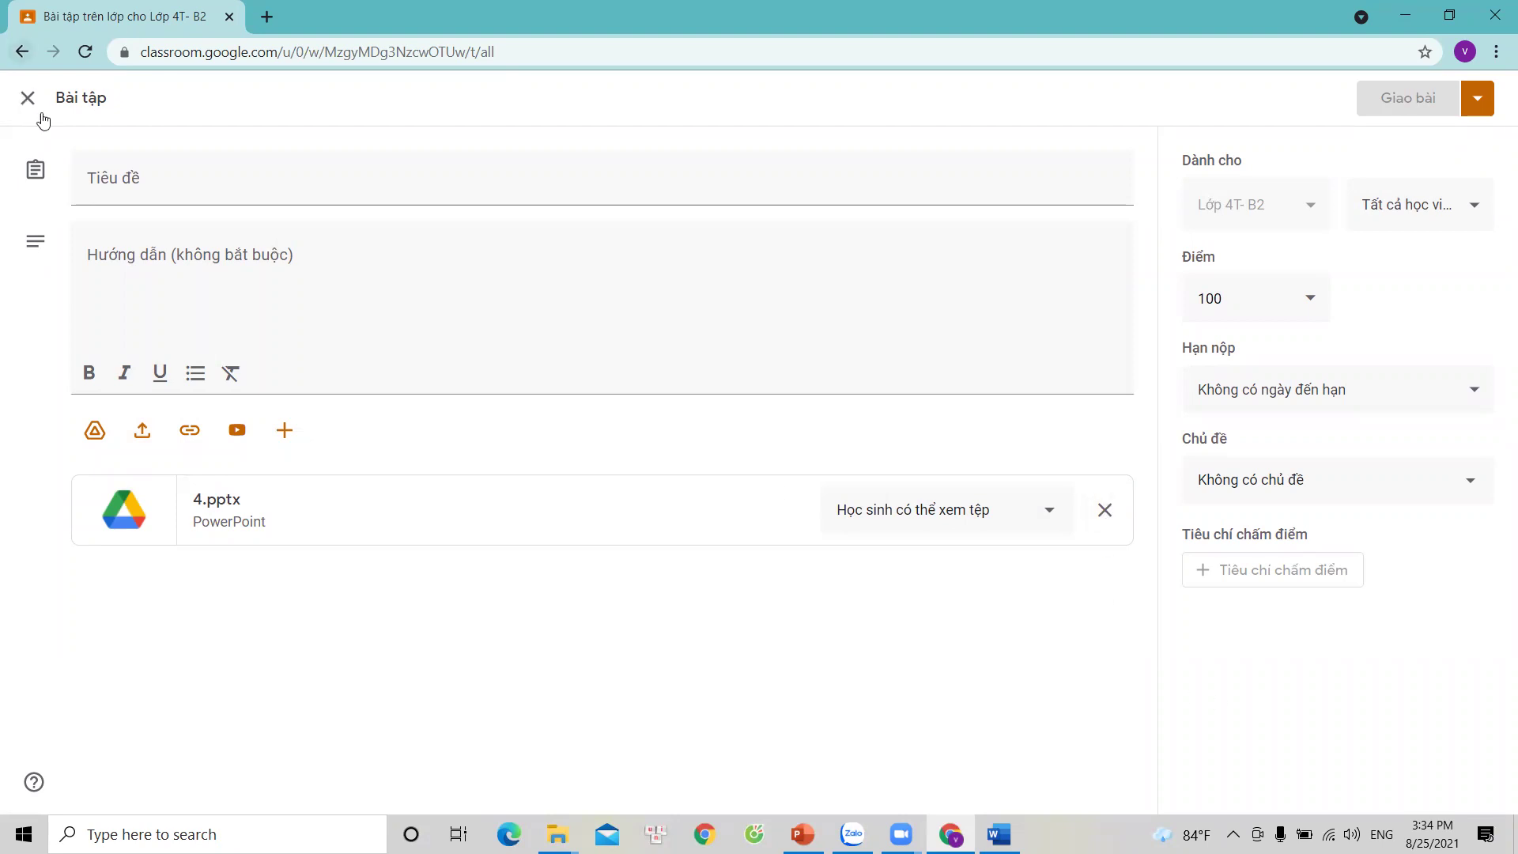
click(1479, 99)
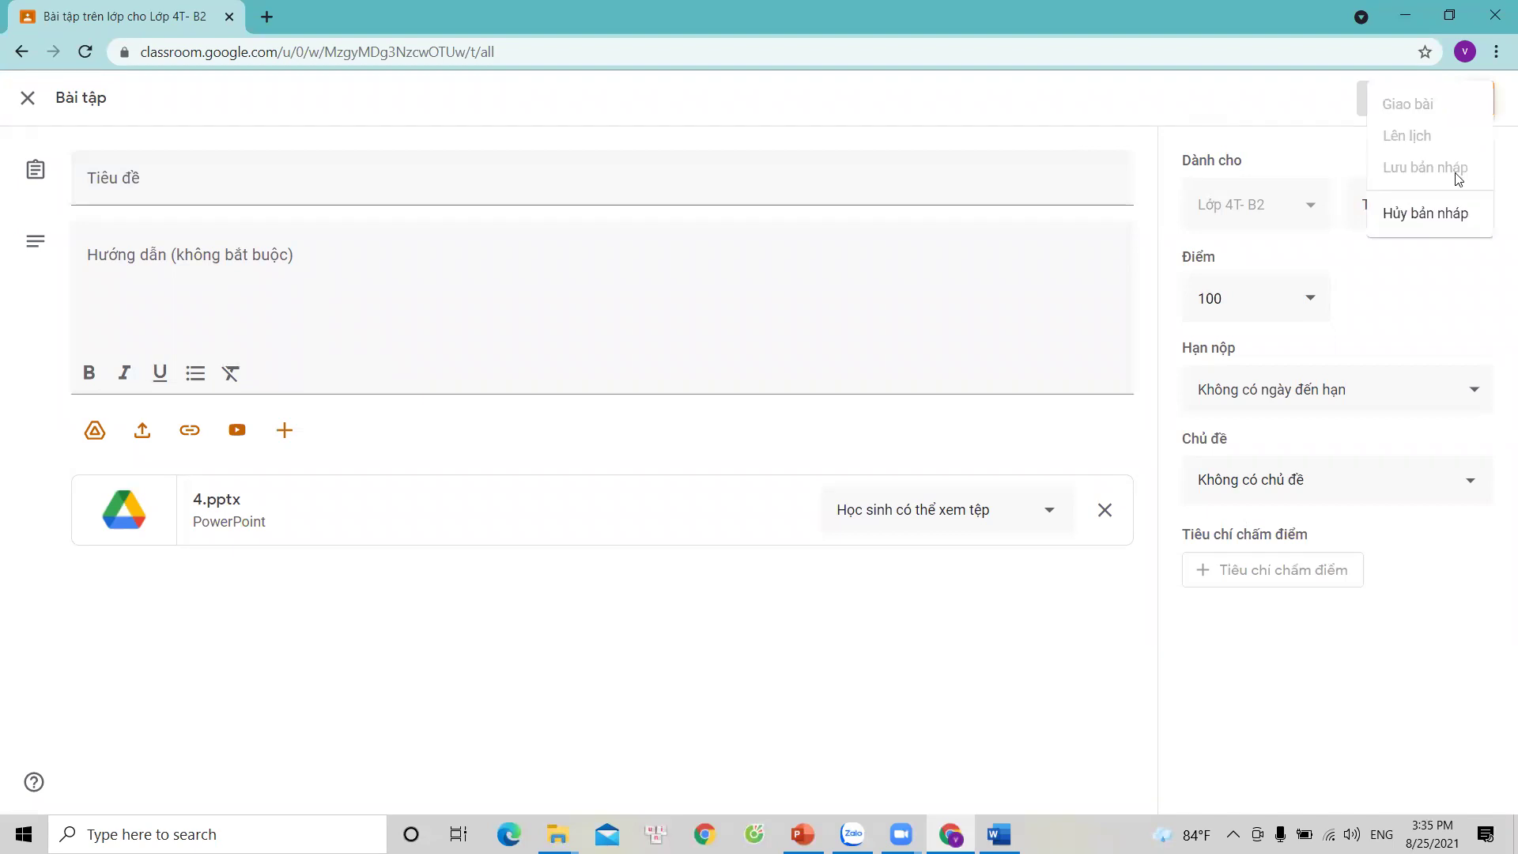
click(1224, 104)
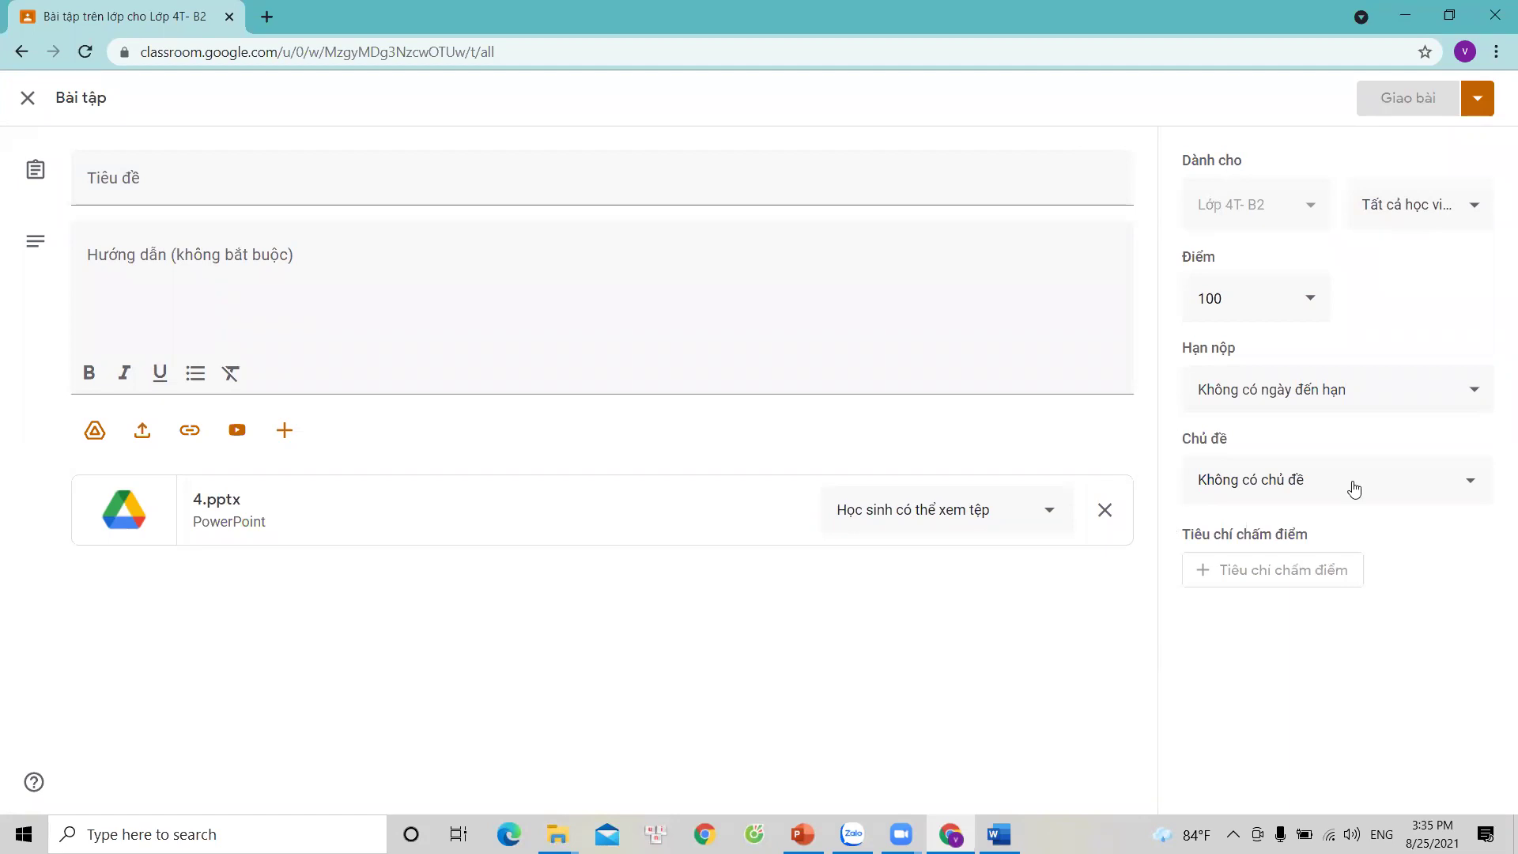
click(1347, 398)
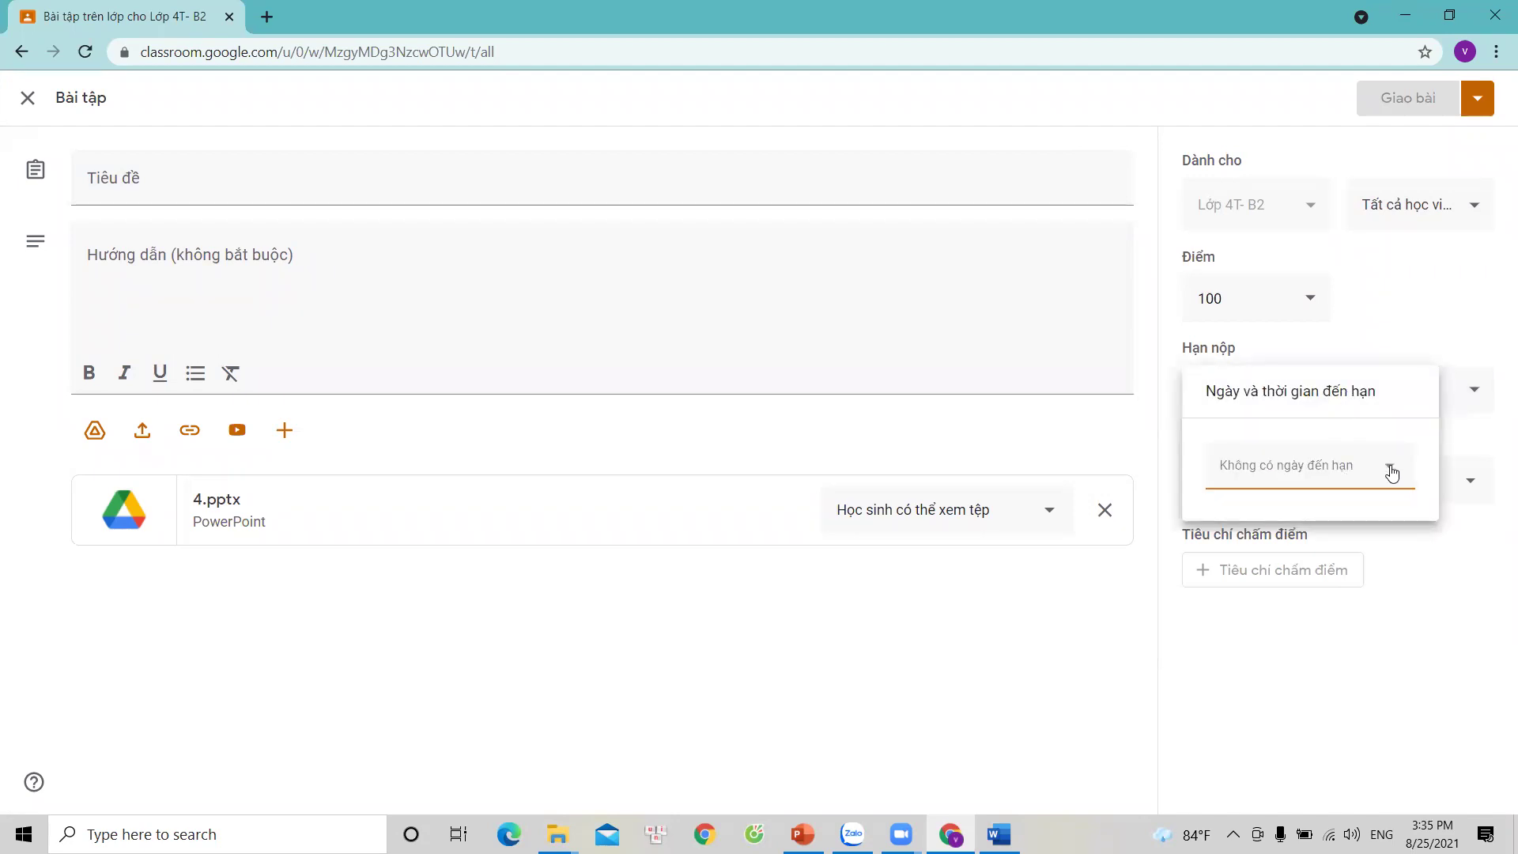
click(1424, 571)
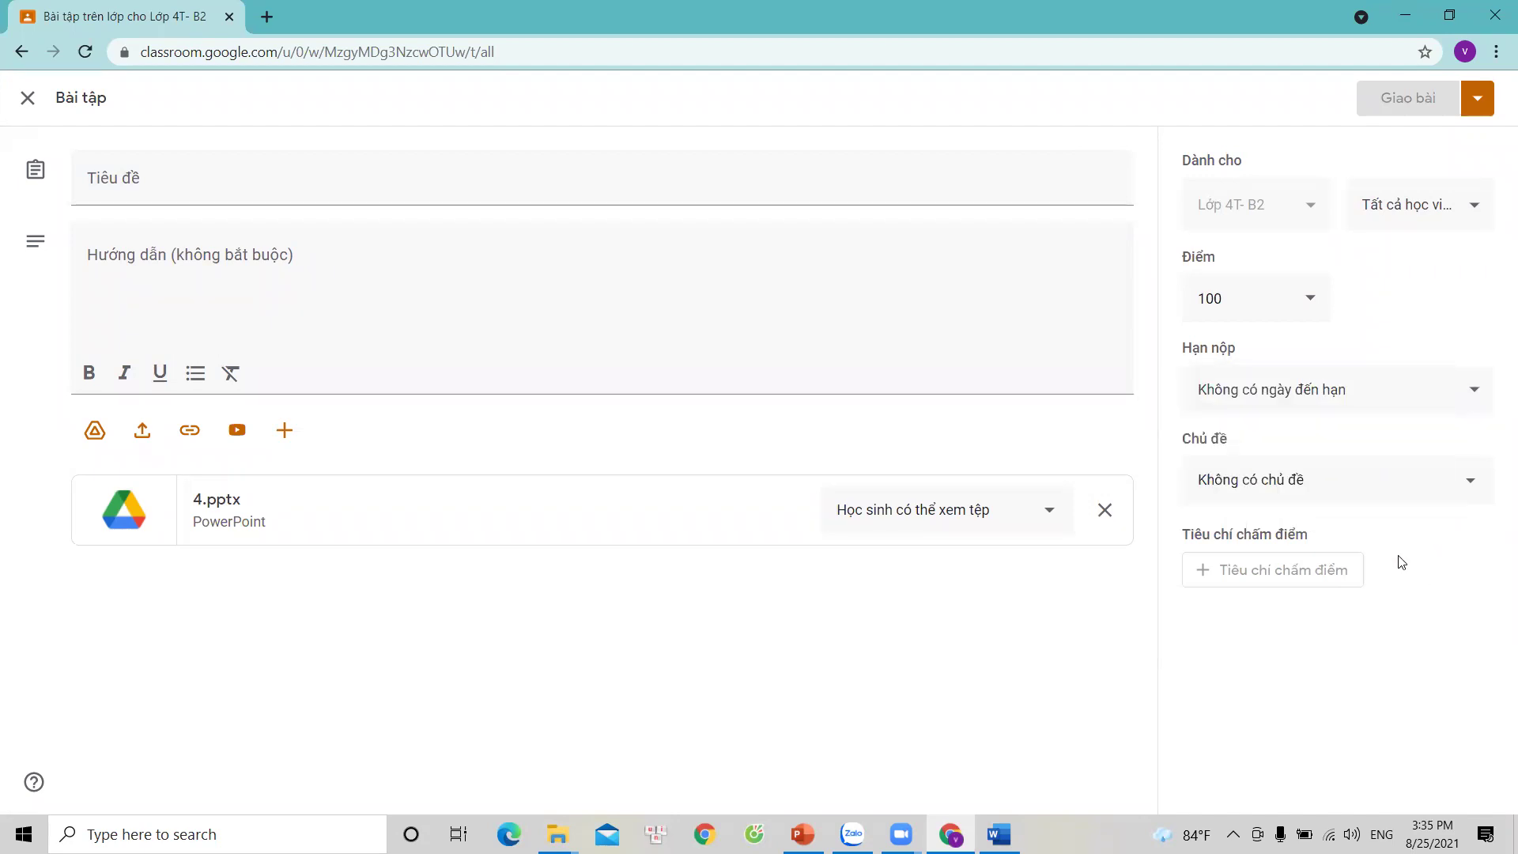
click(1455, 486)
click(1453, 484)
click(237, 287)
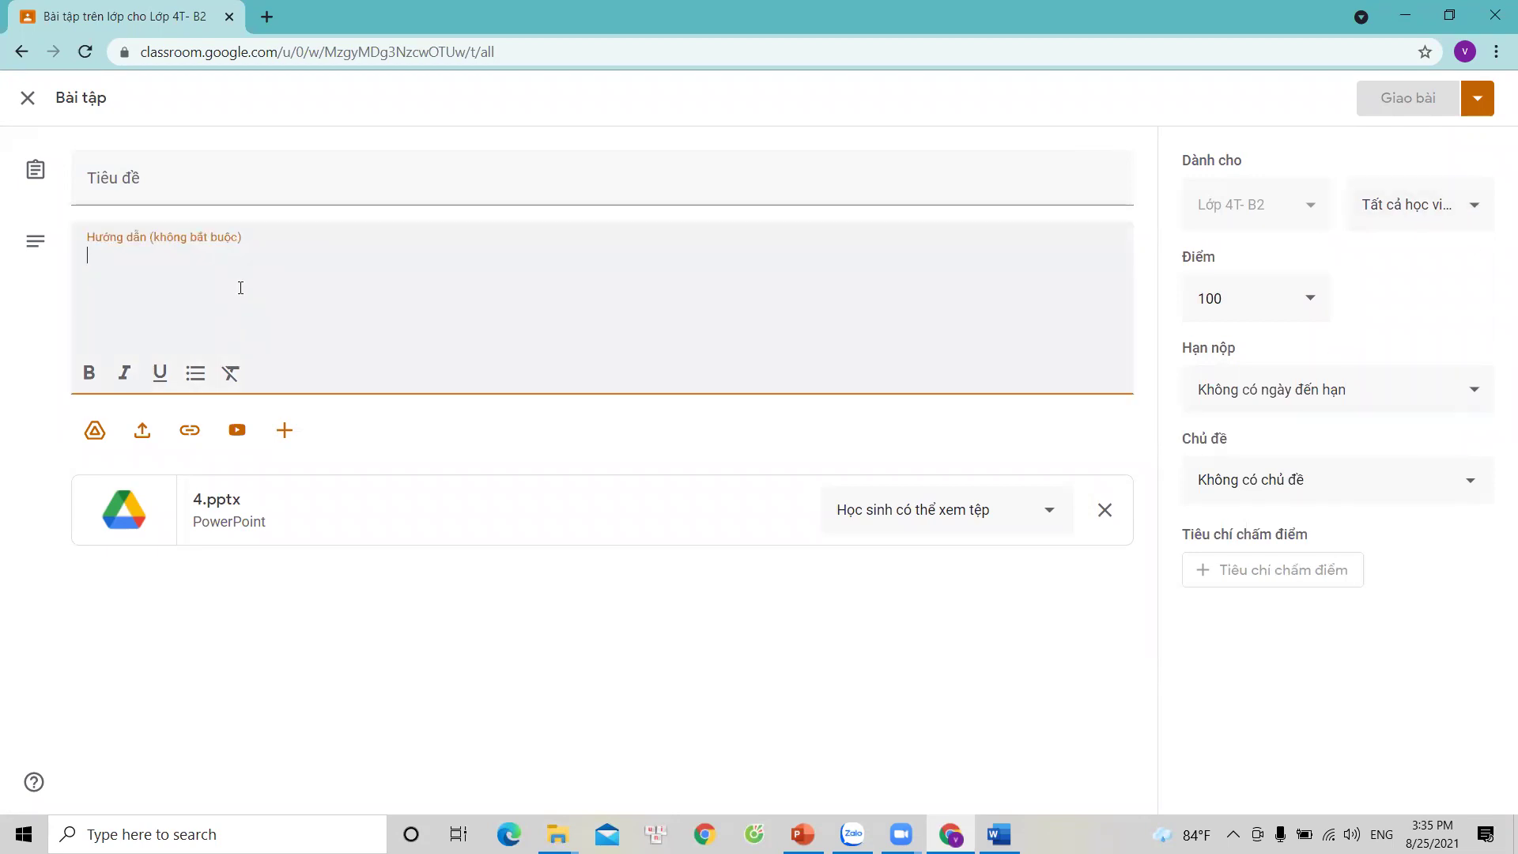
click(565, 581)
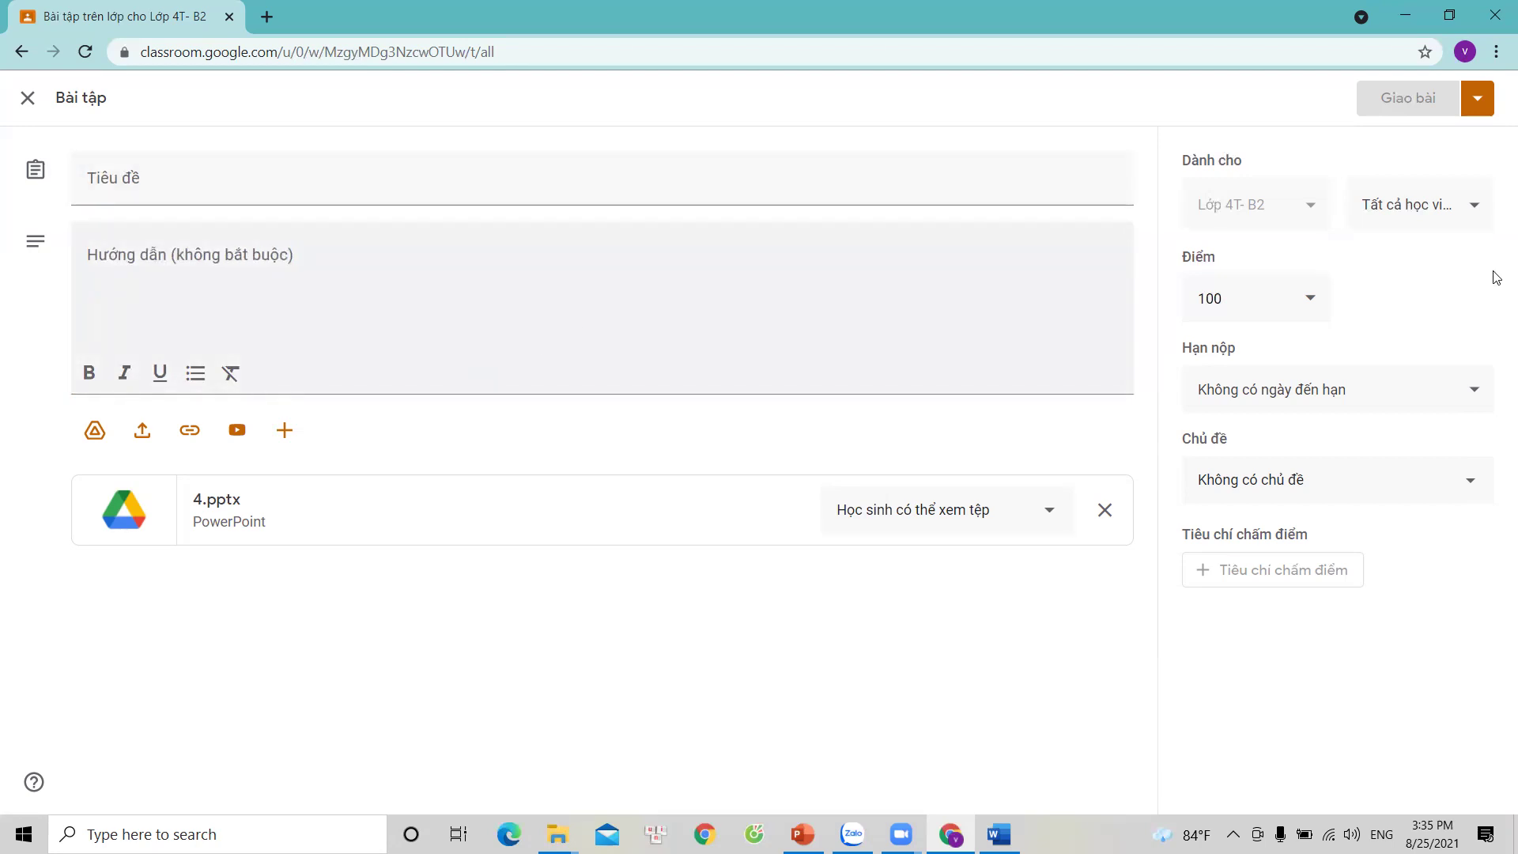
click(620, 287)
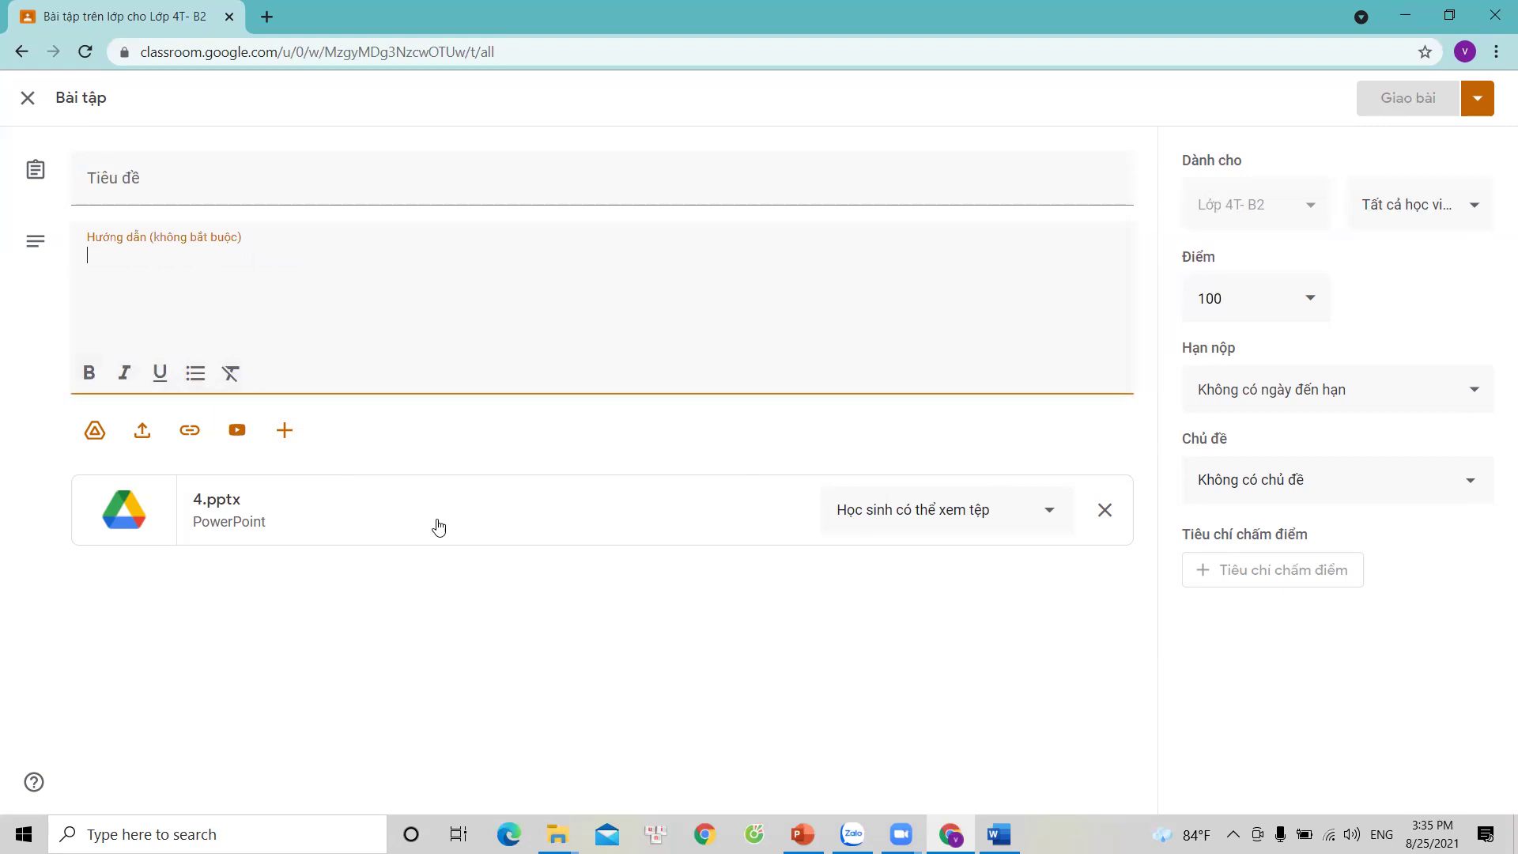
click(235, 502)
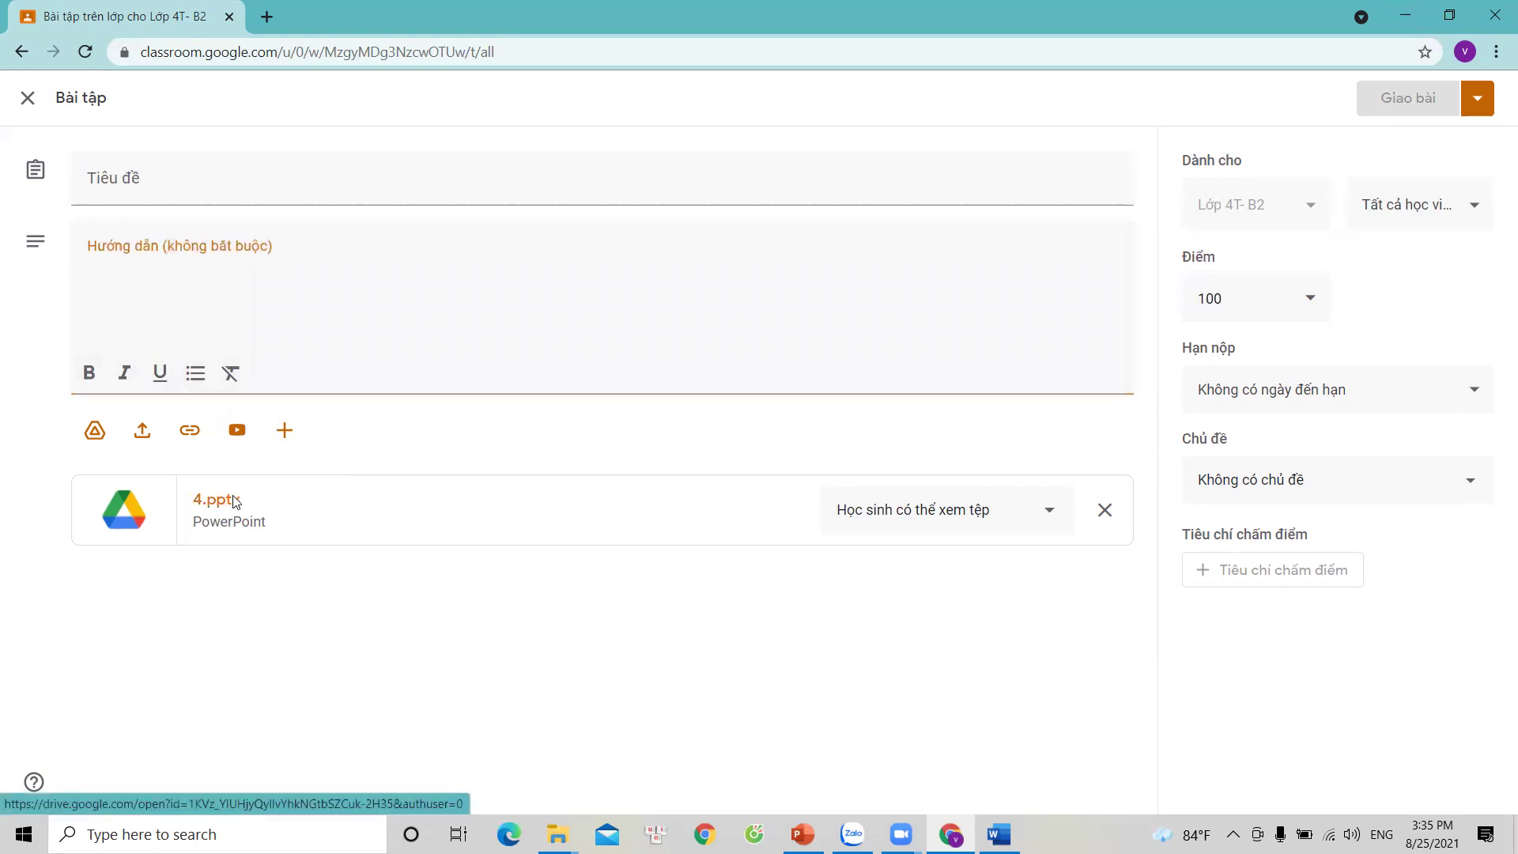
click(235, 501)
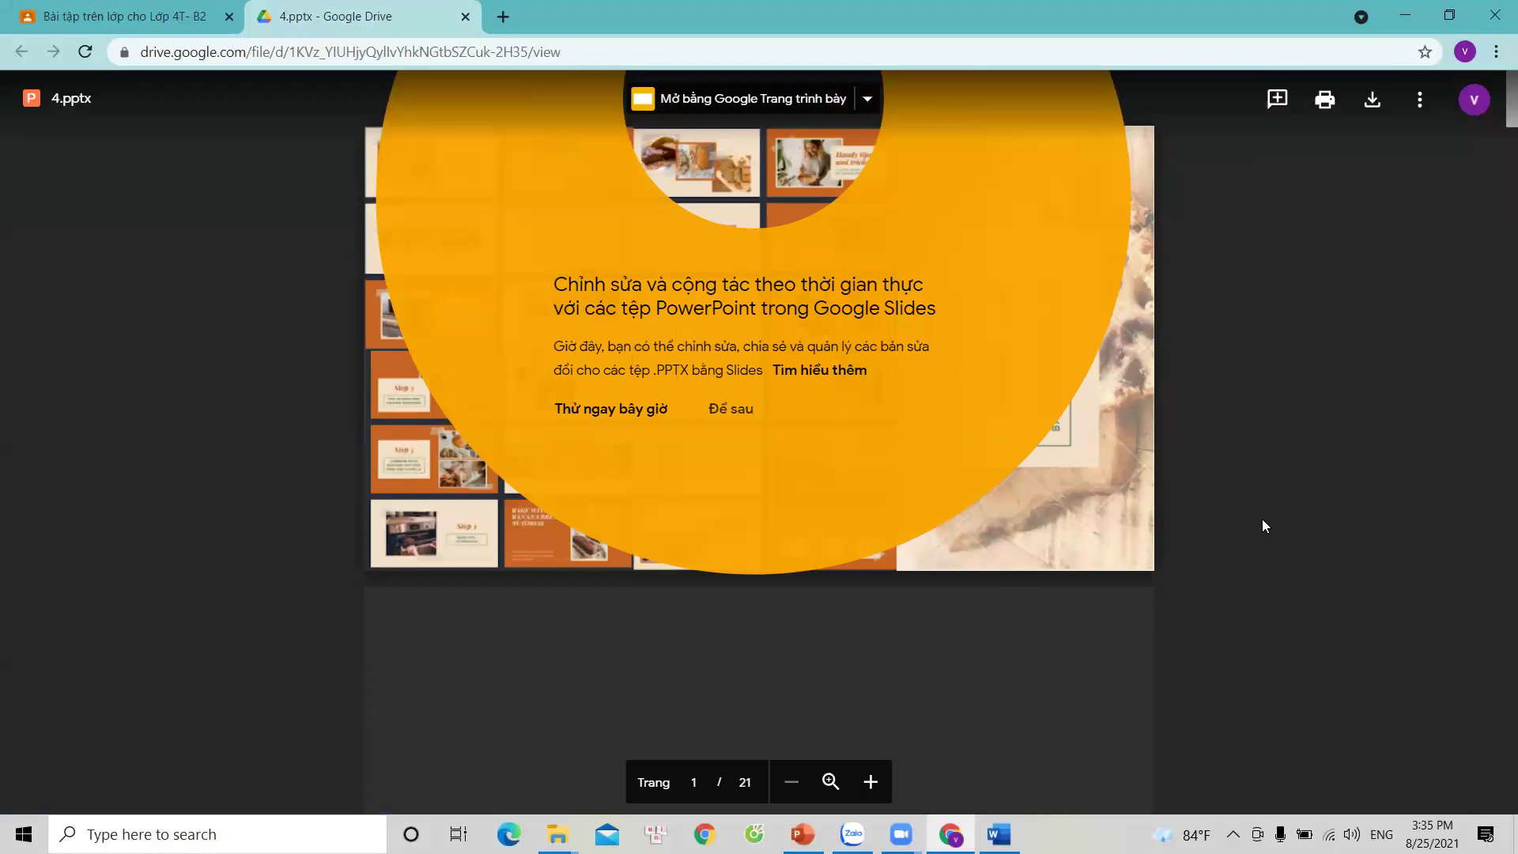
scroll(1043, 484, down, 10)
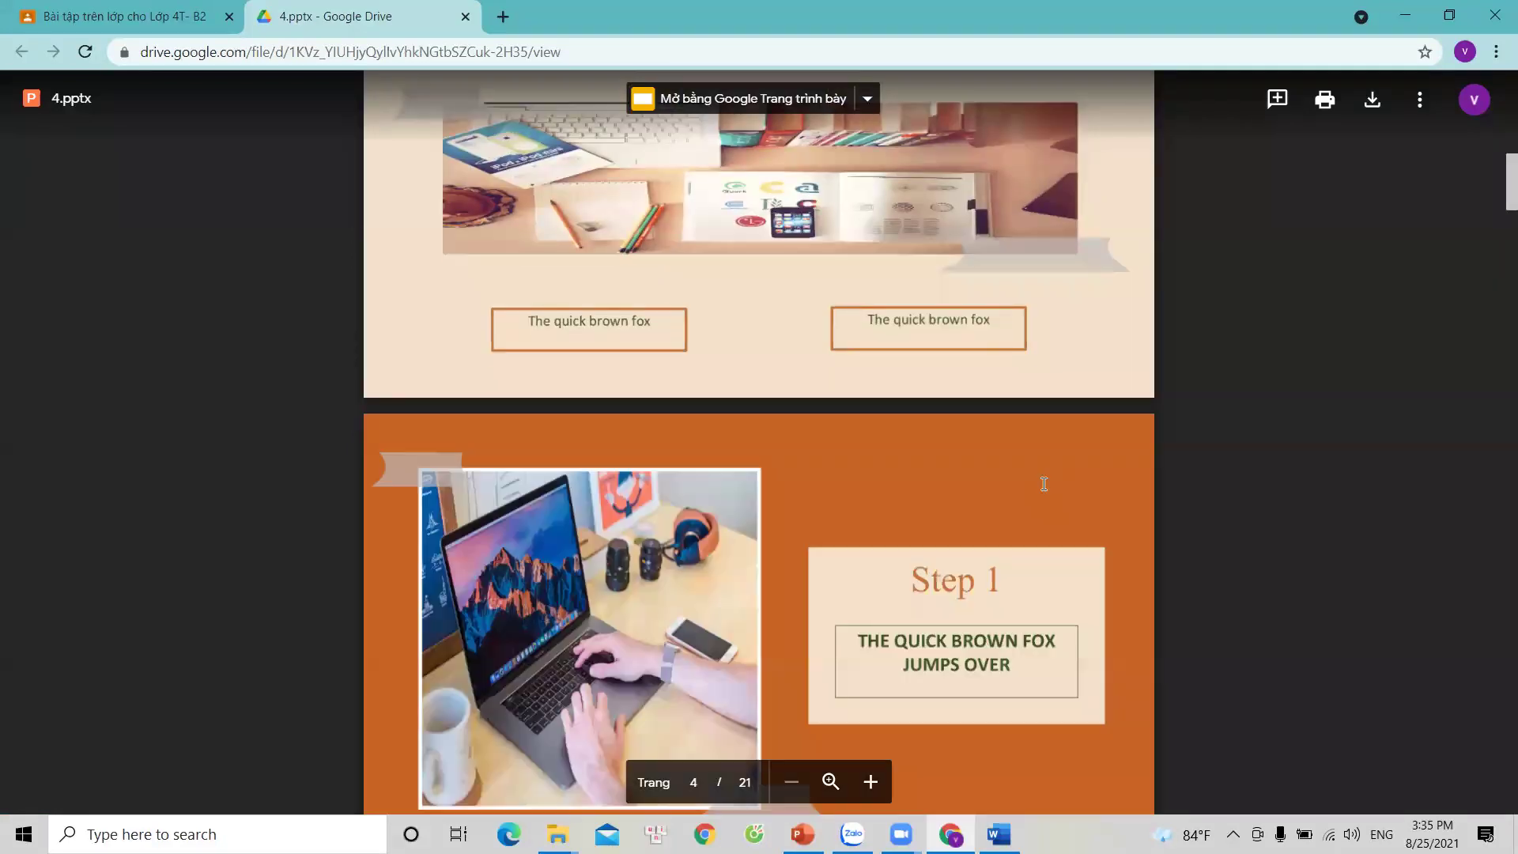
scroll(1044, 484, down, 20)
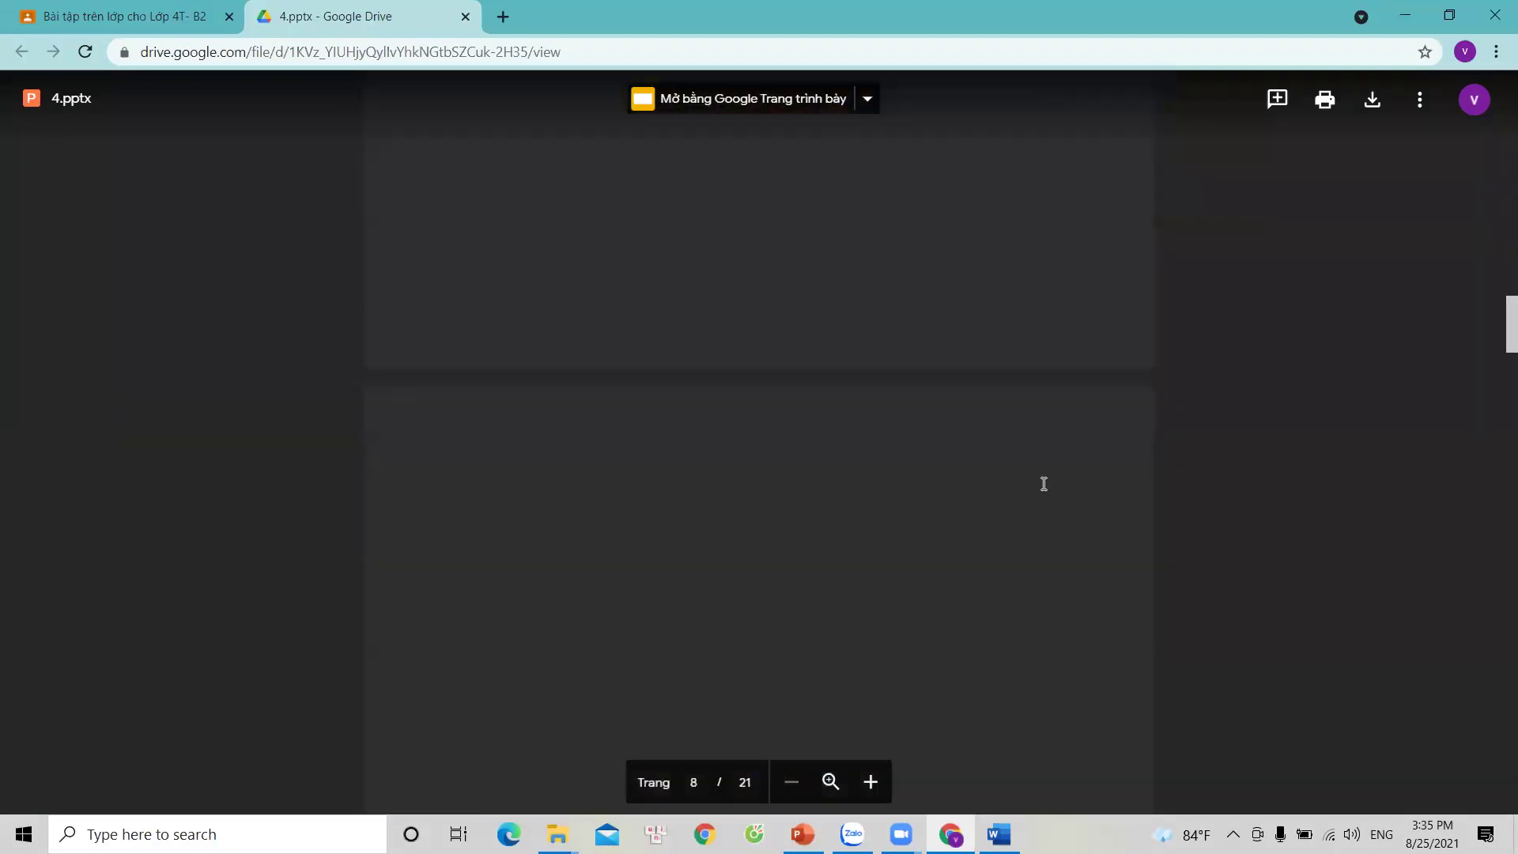
scroll(1044, 484, up, 6)
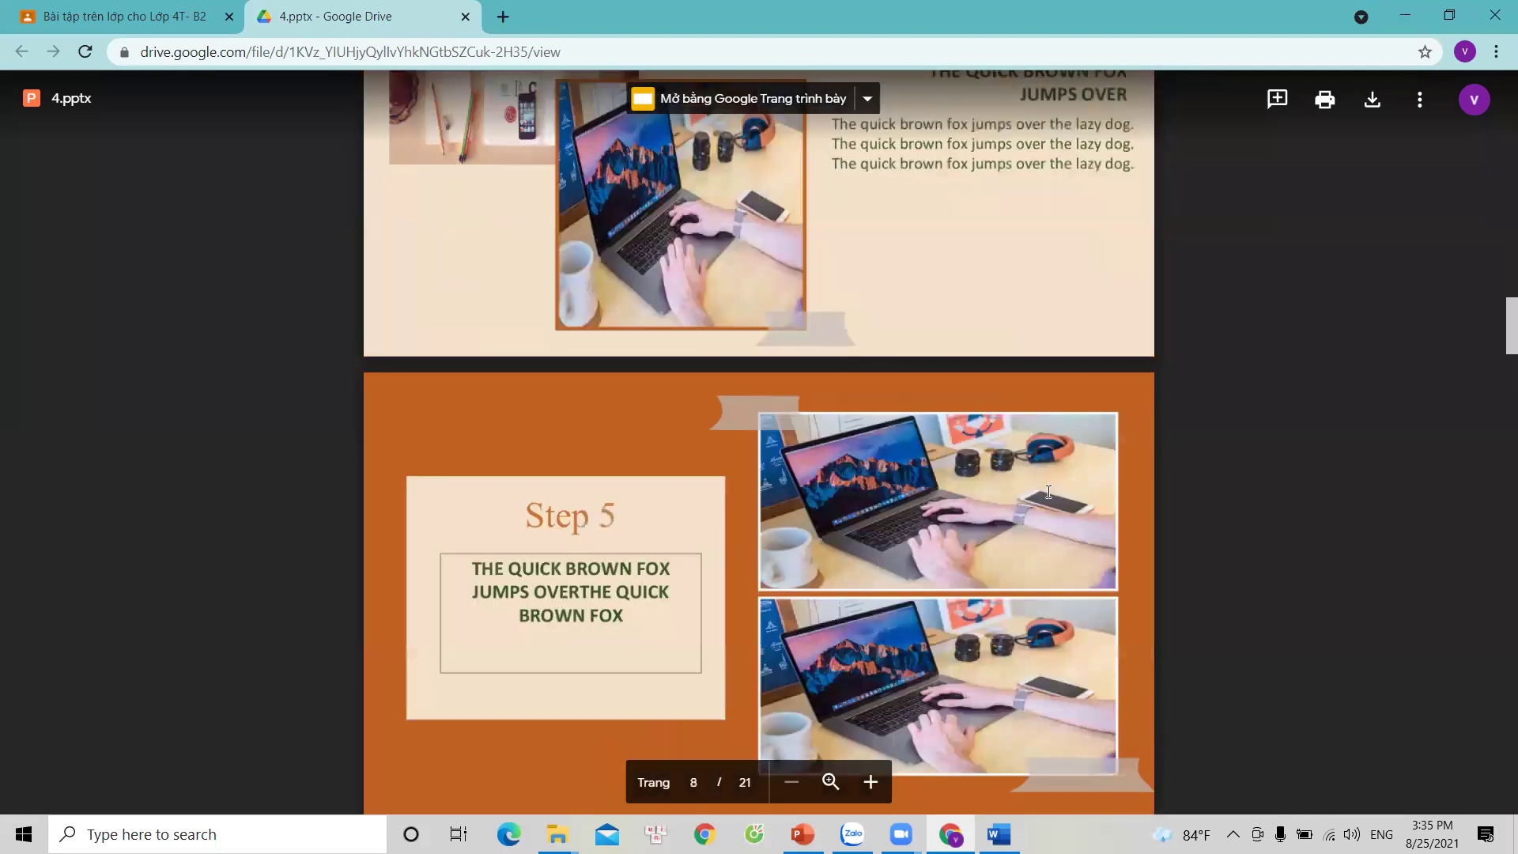
scroll(1049, 492, up, 12)
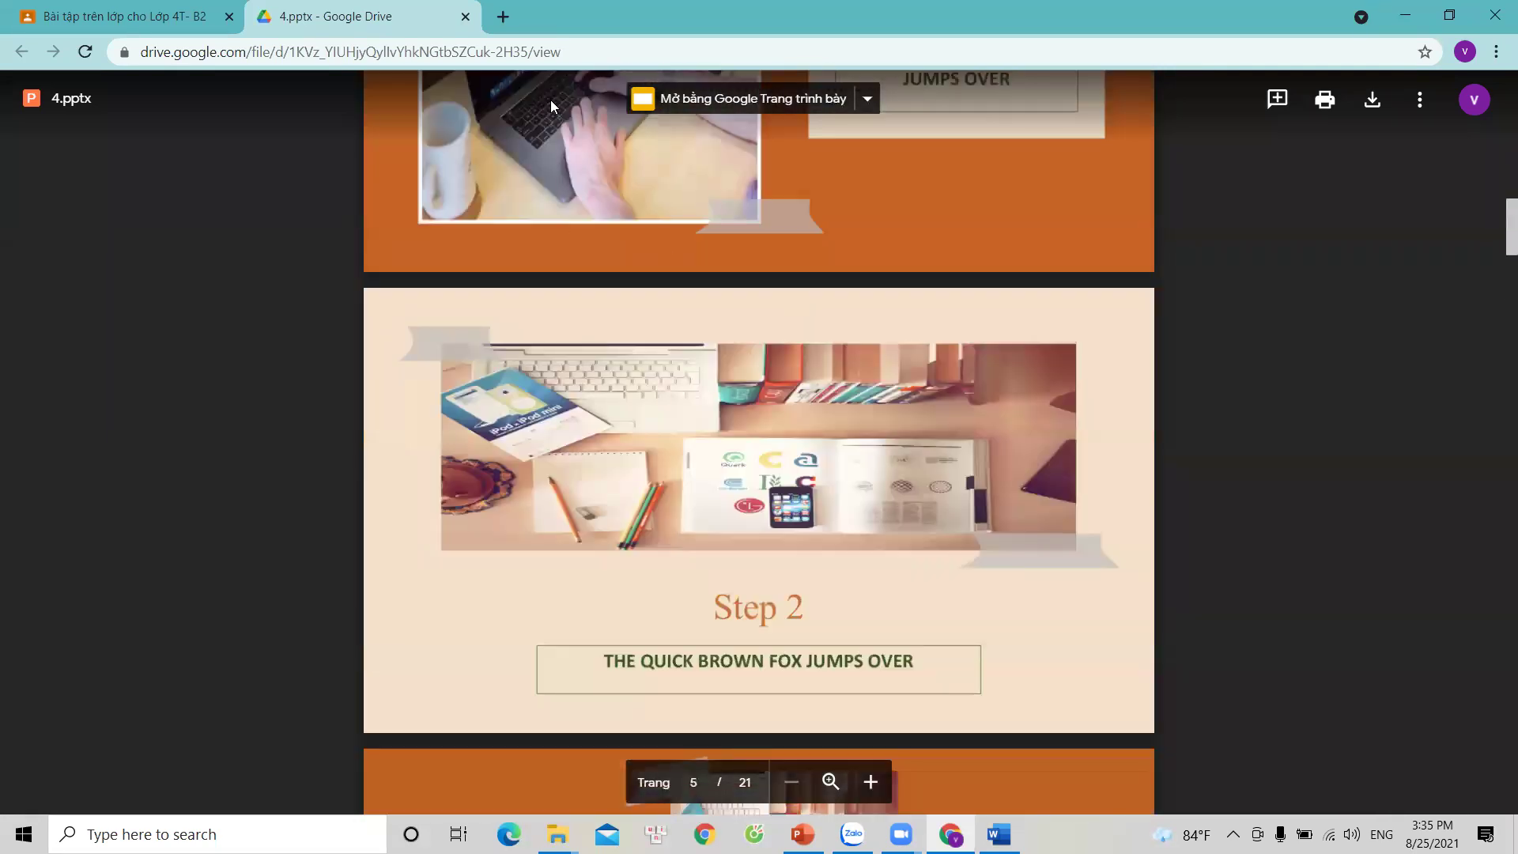
key(ctrl+w)
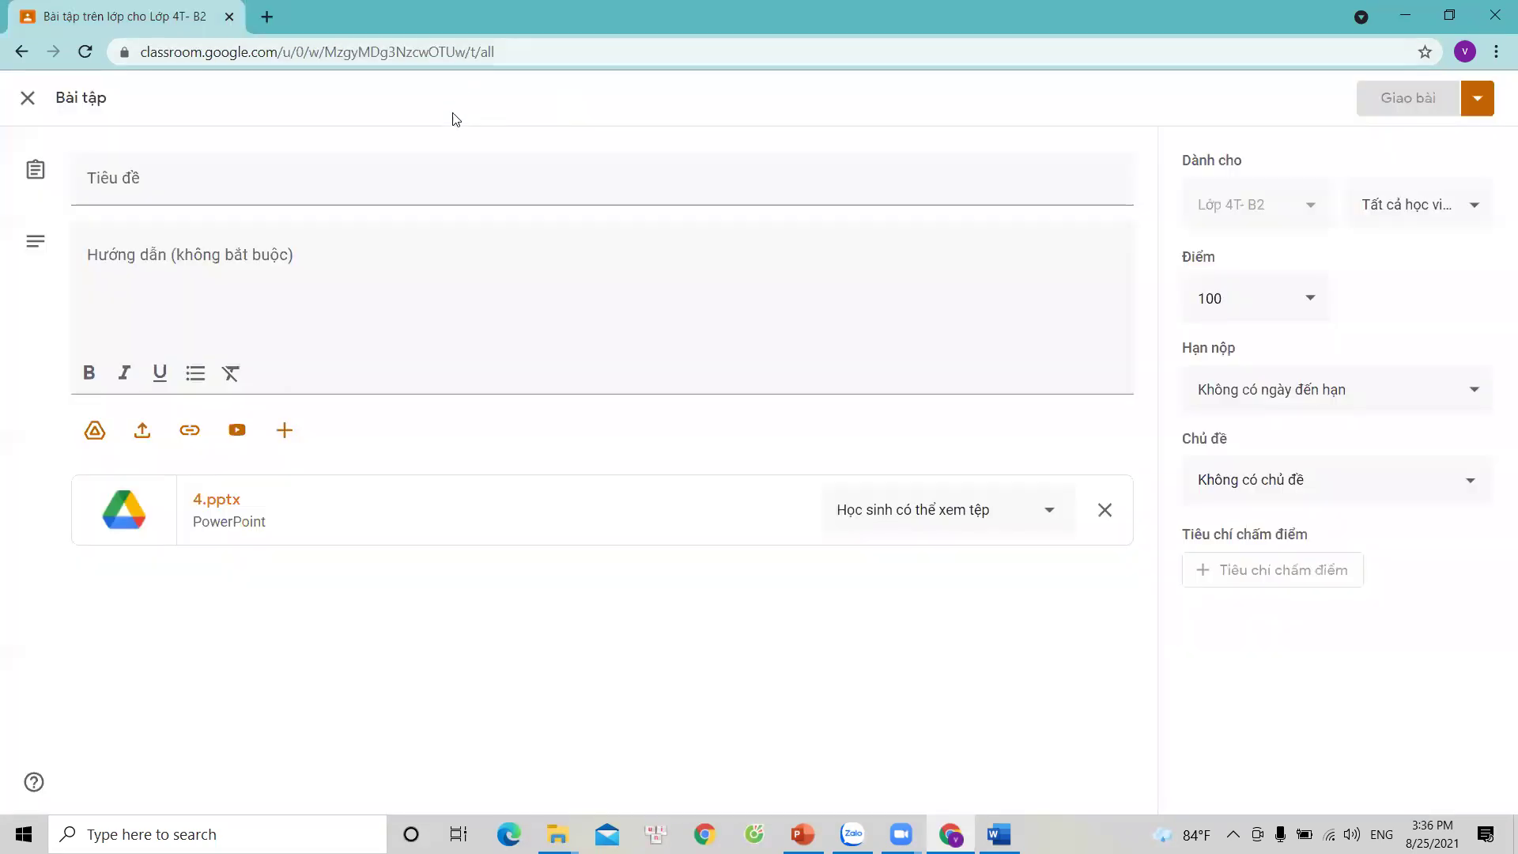
Close the assignment form and, after cancelling a new topic, create a Bài tập kiểm tra quiz.
click(26, 99)
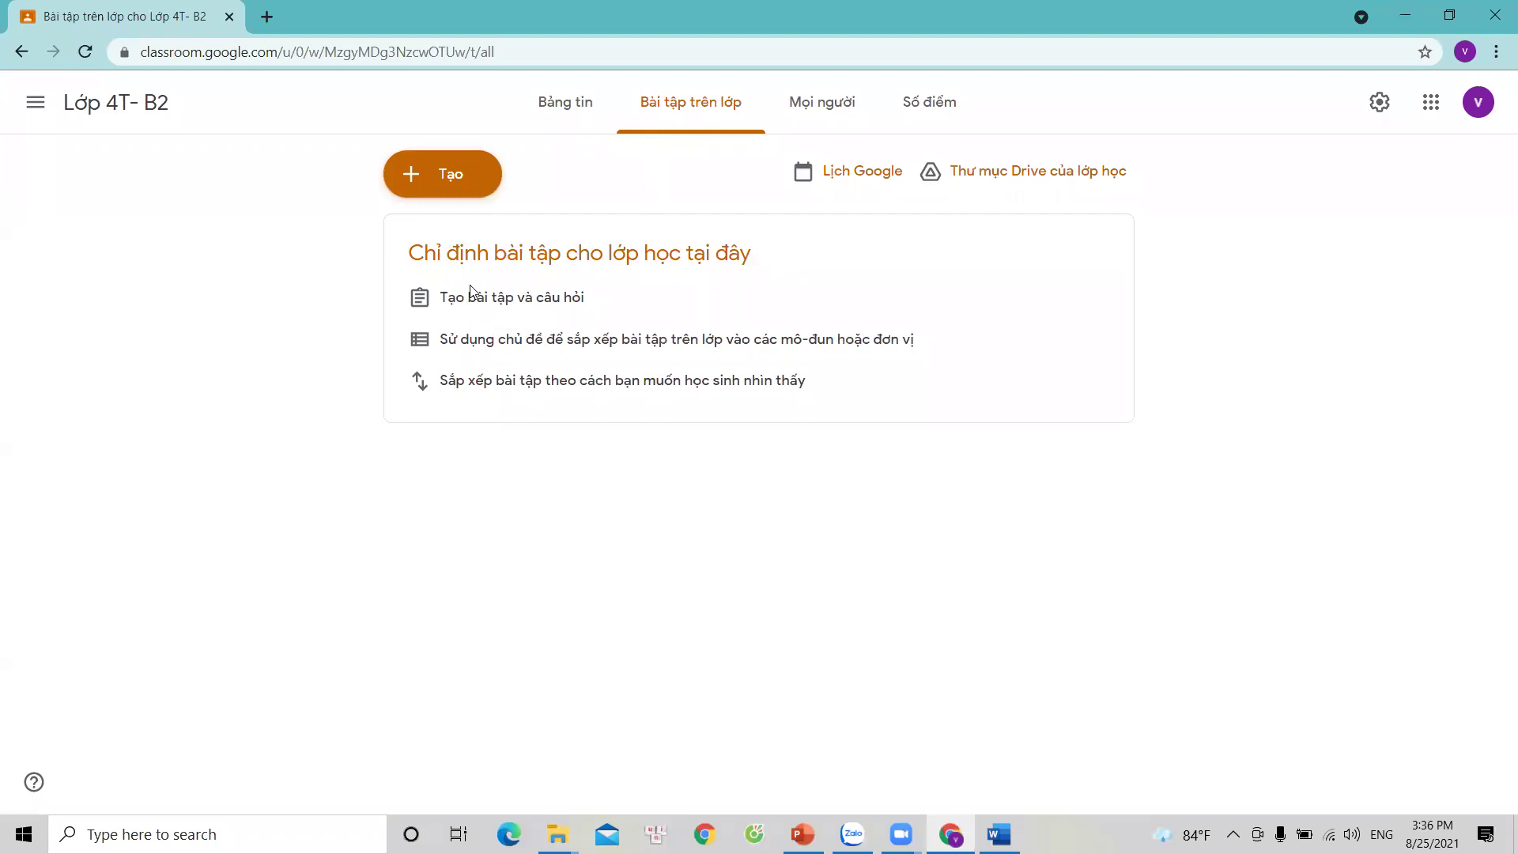
click(441, 162)
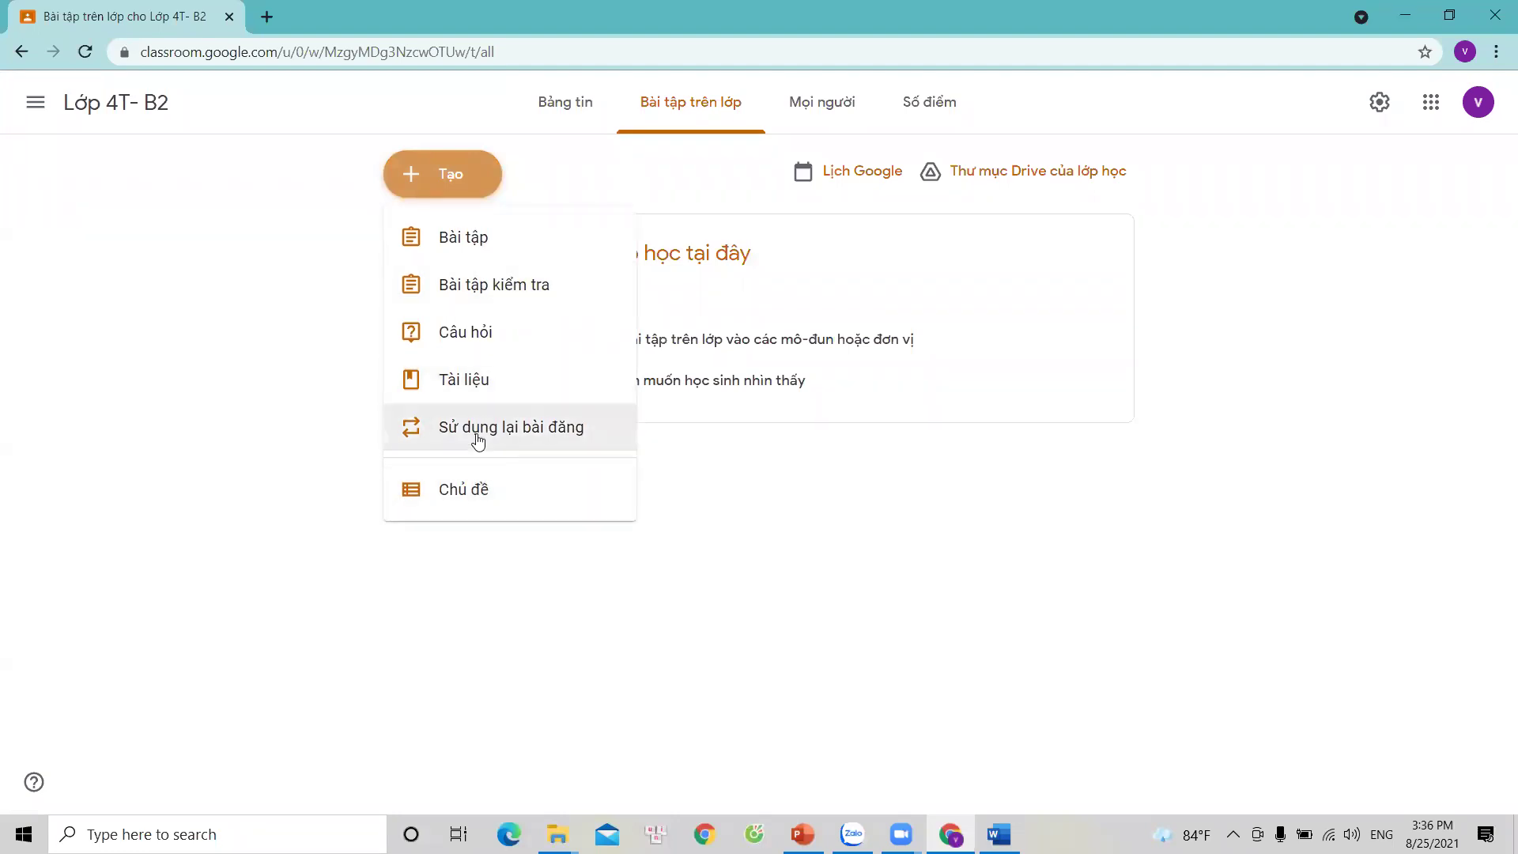
click(463, 492)
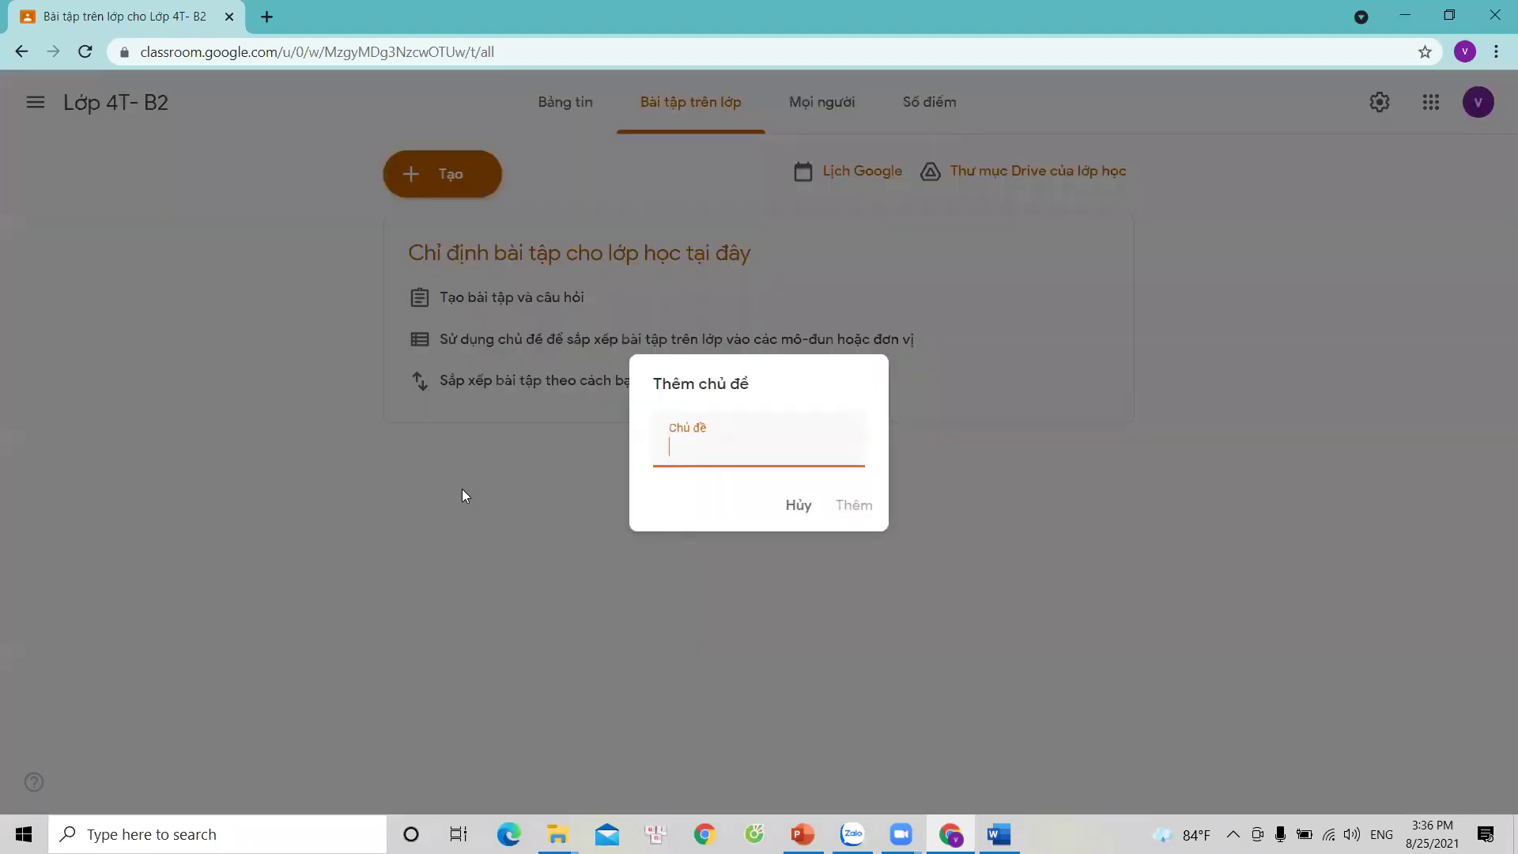
click(787, 500)
click(463, 187)
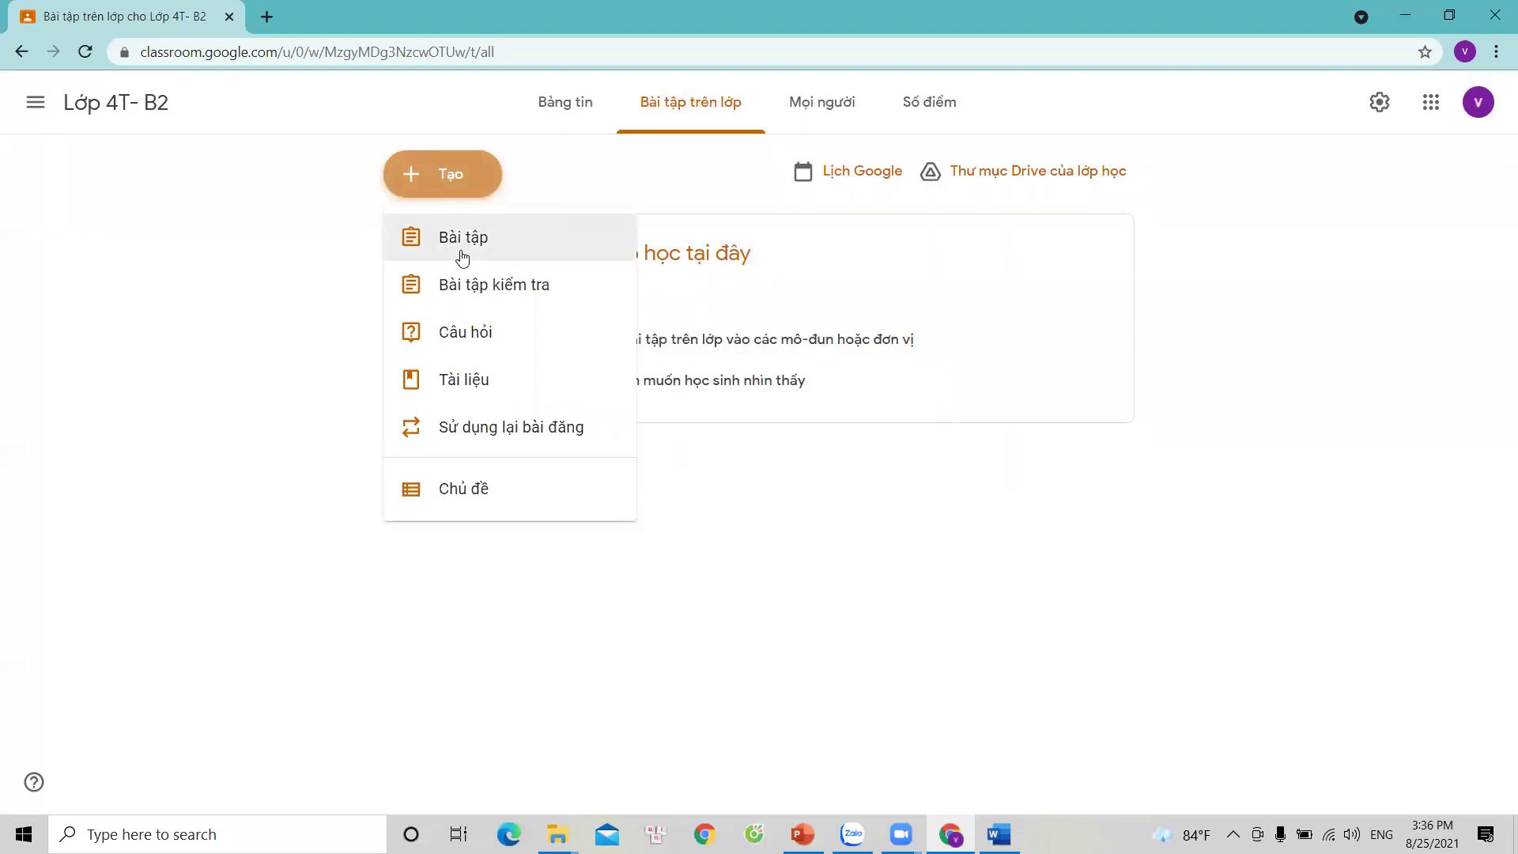
click(467, 294)
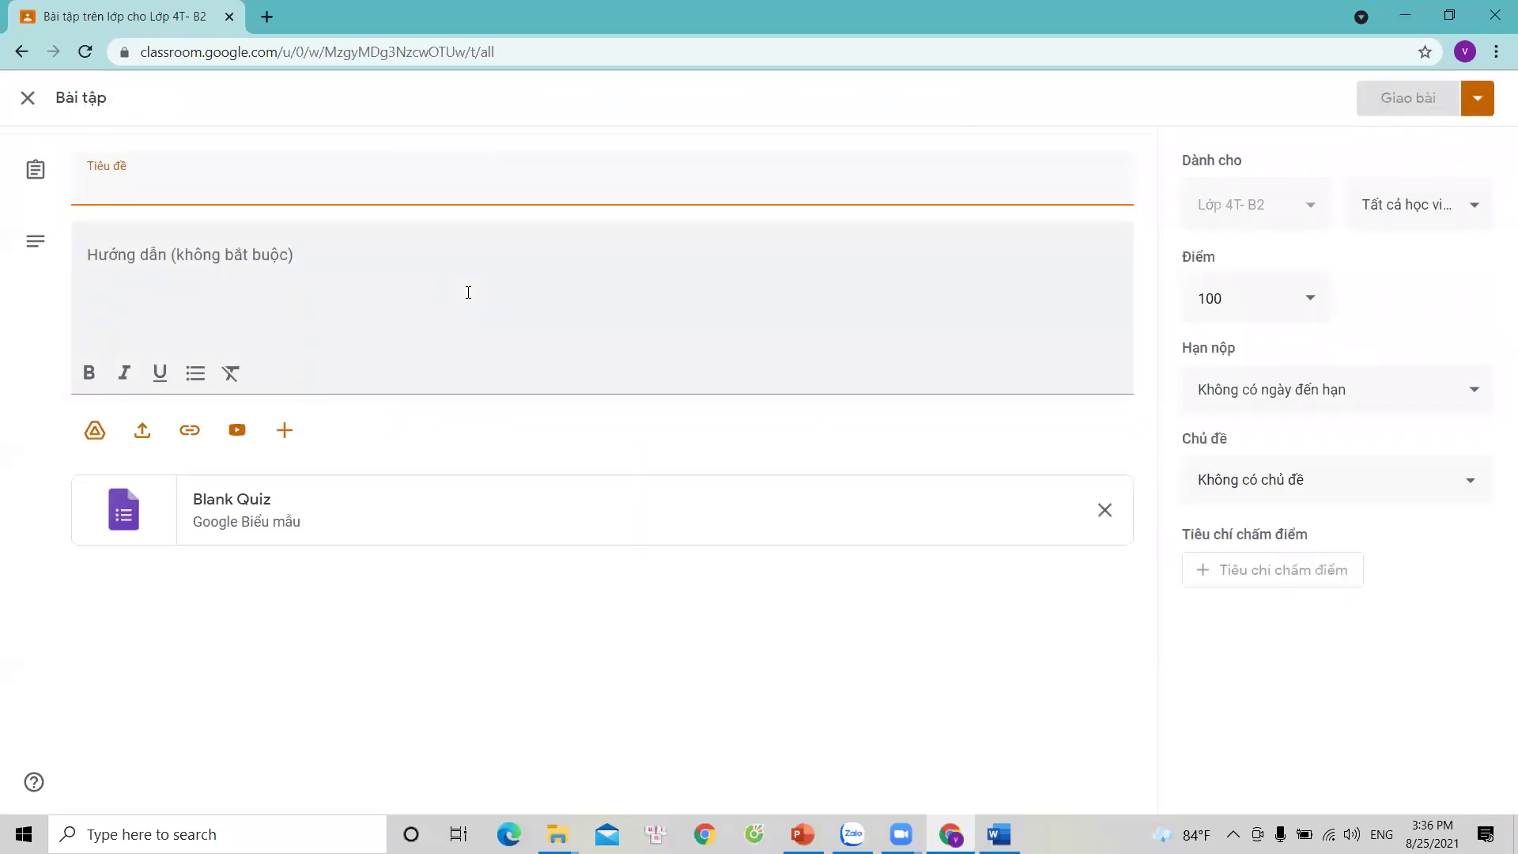
click(229, 510)
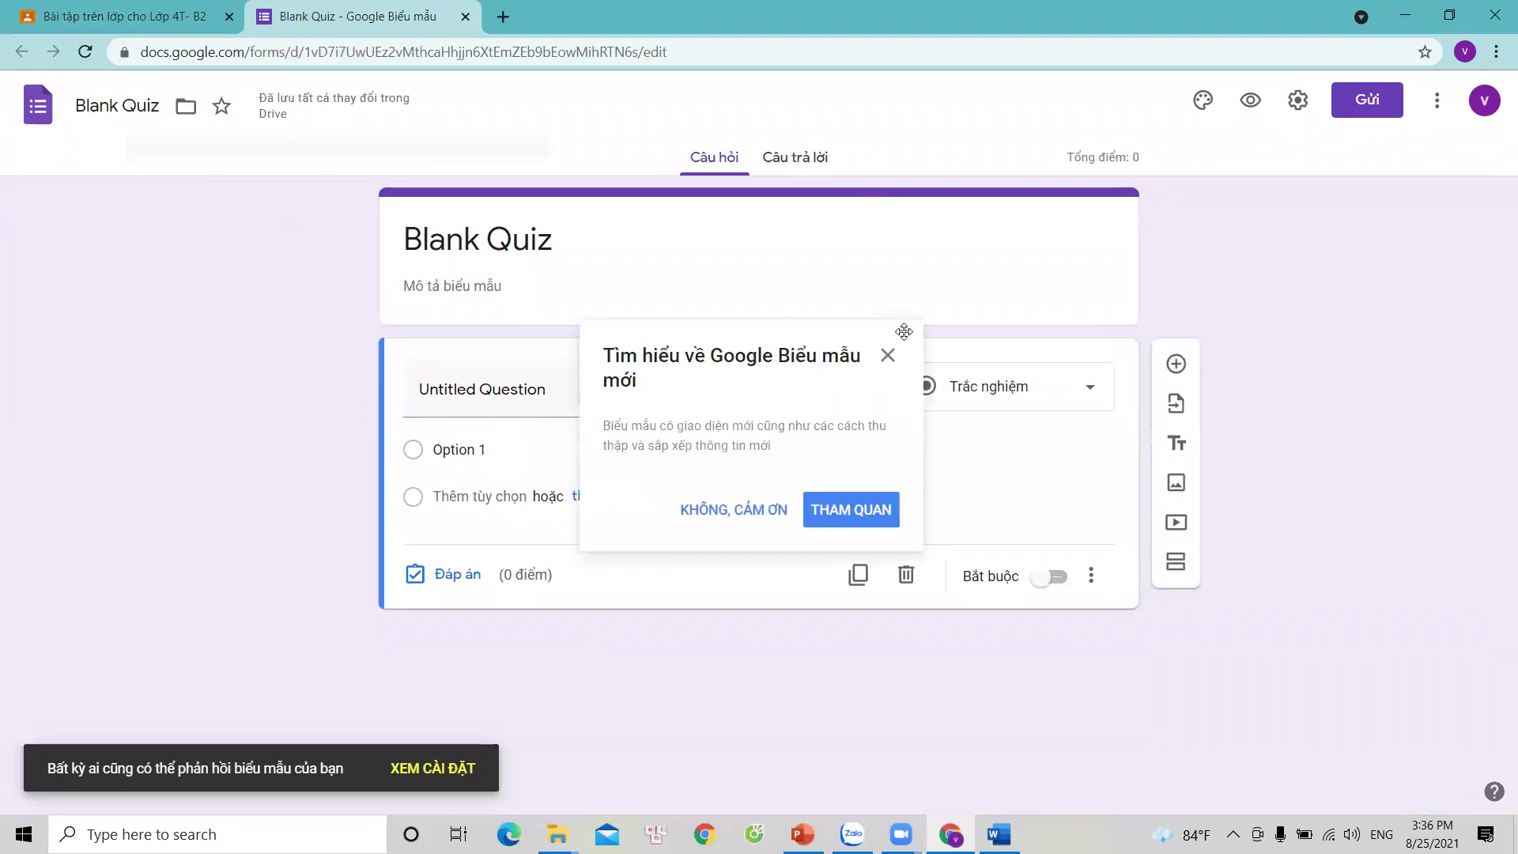
click(887, 355)
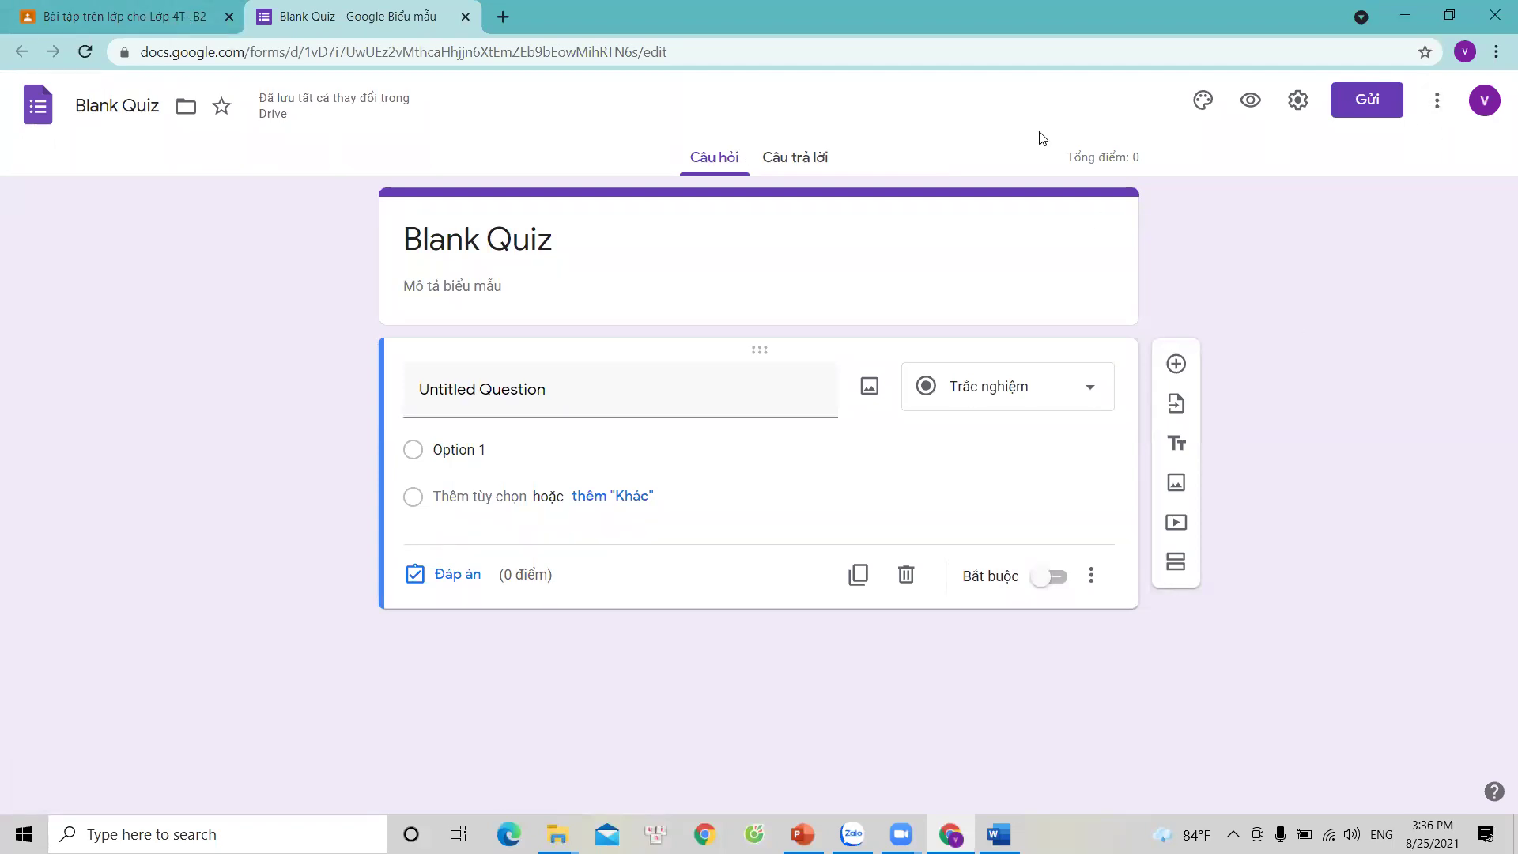
click(466, 17)
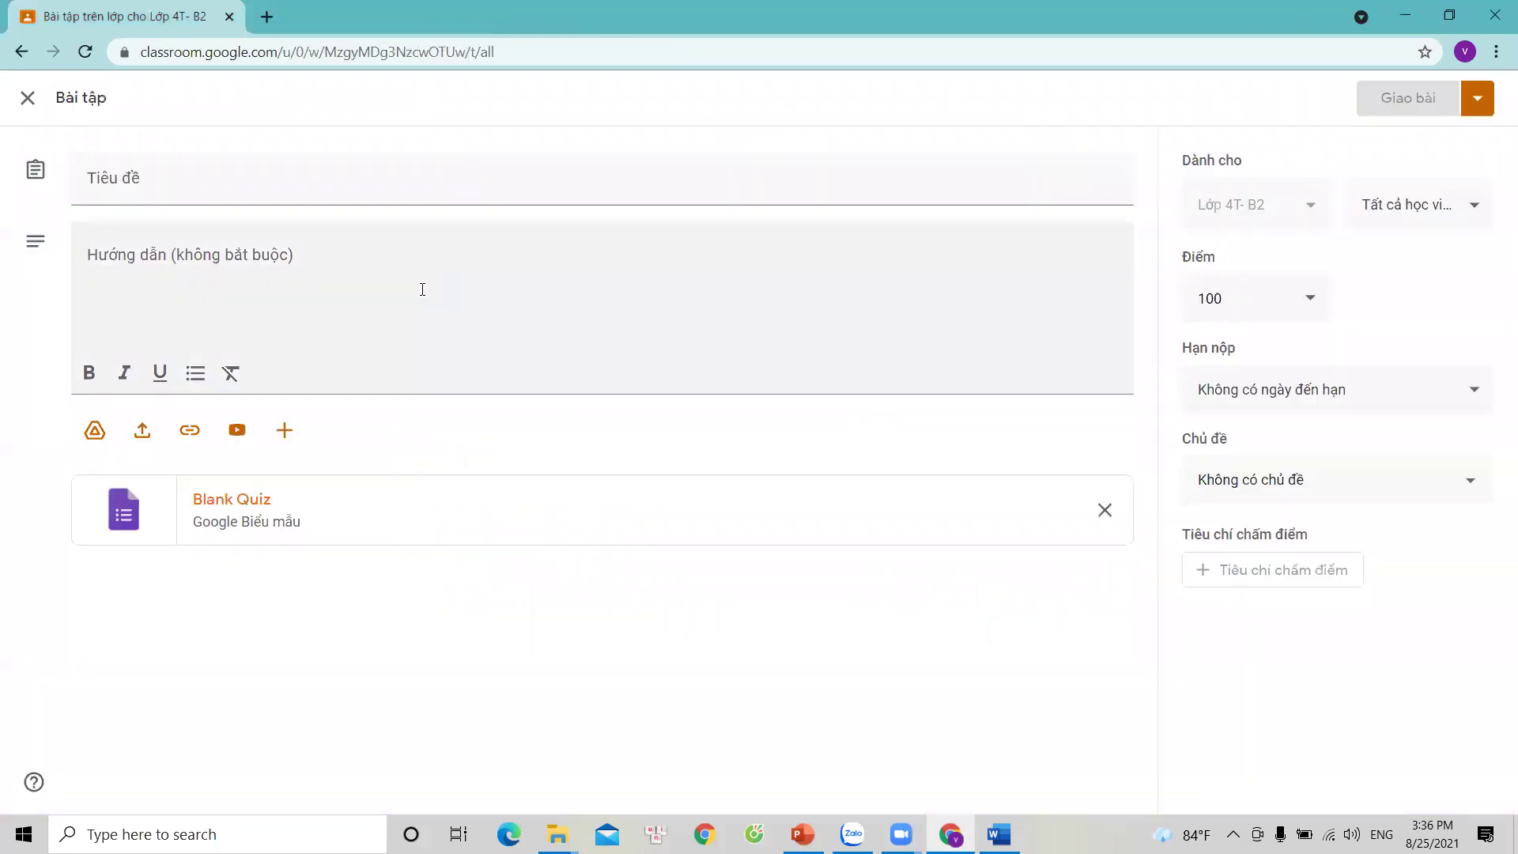
Remove the Blank Quiz attachment and discard the quiz draft with Hủy bản nháp.
click(1103, 511)
click(1478, 98)
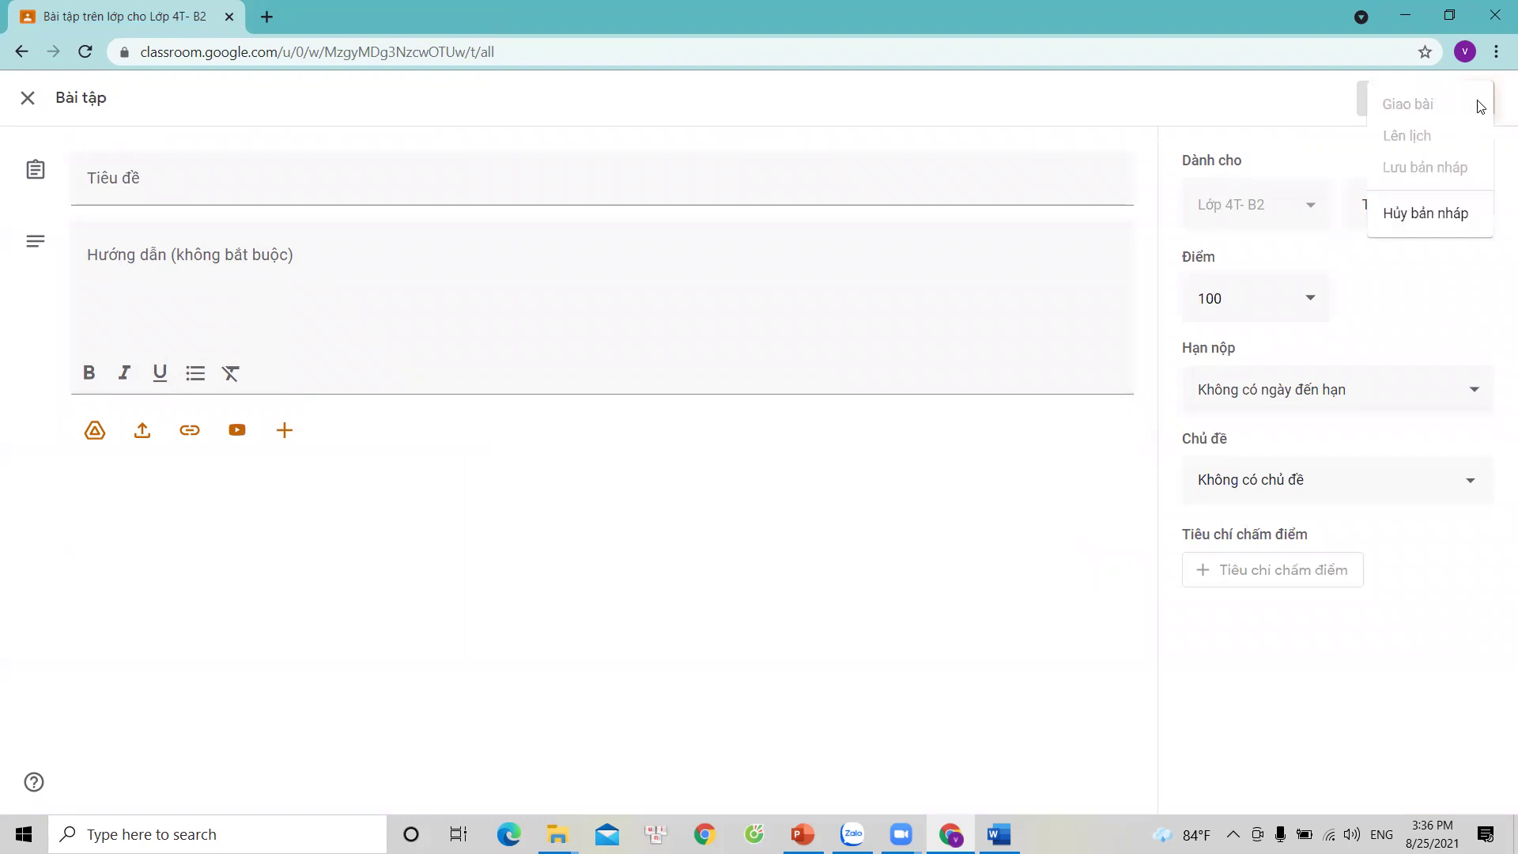
click(1426, 227)
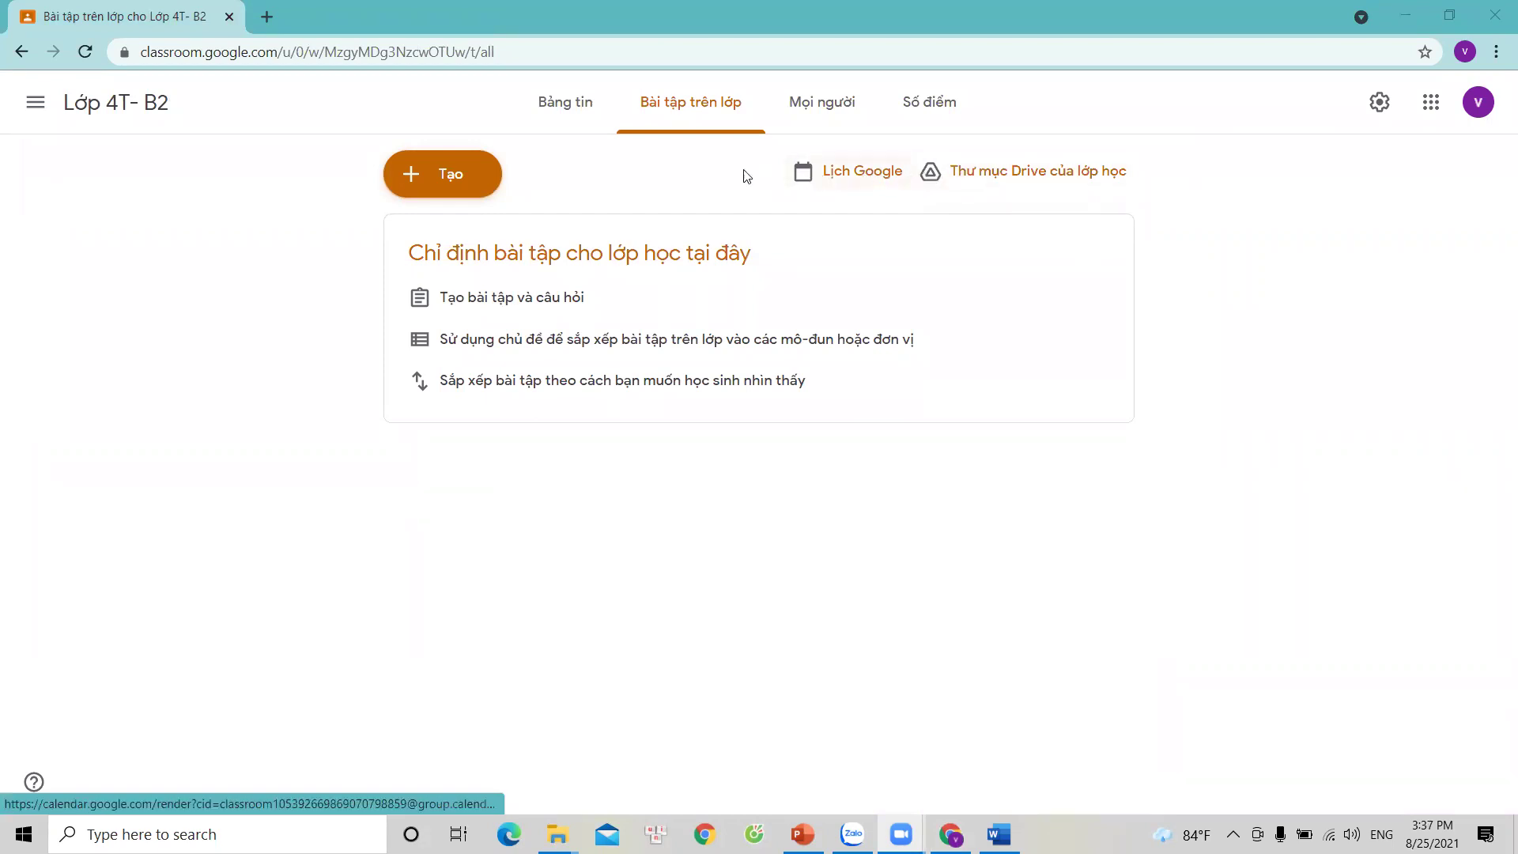
Start another quiz assignment, close it without posting, and switch to Zalo.
click(465, 194)
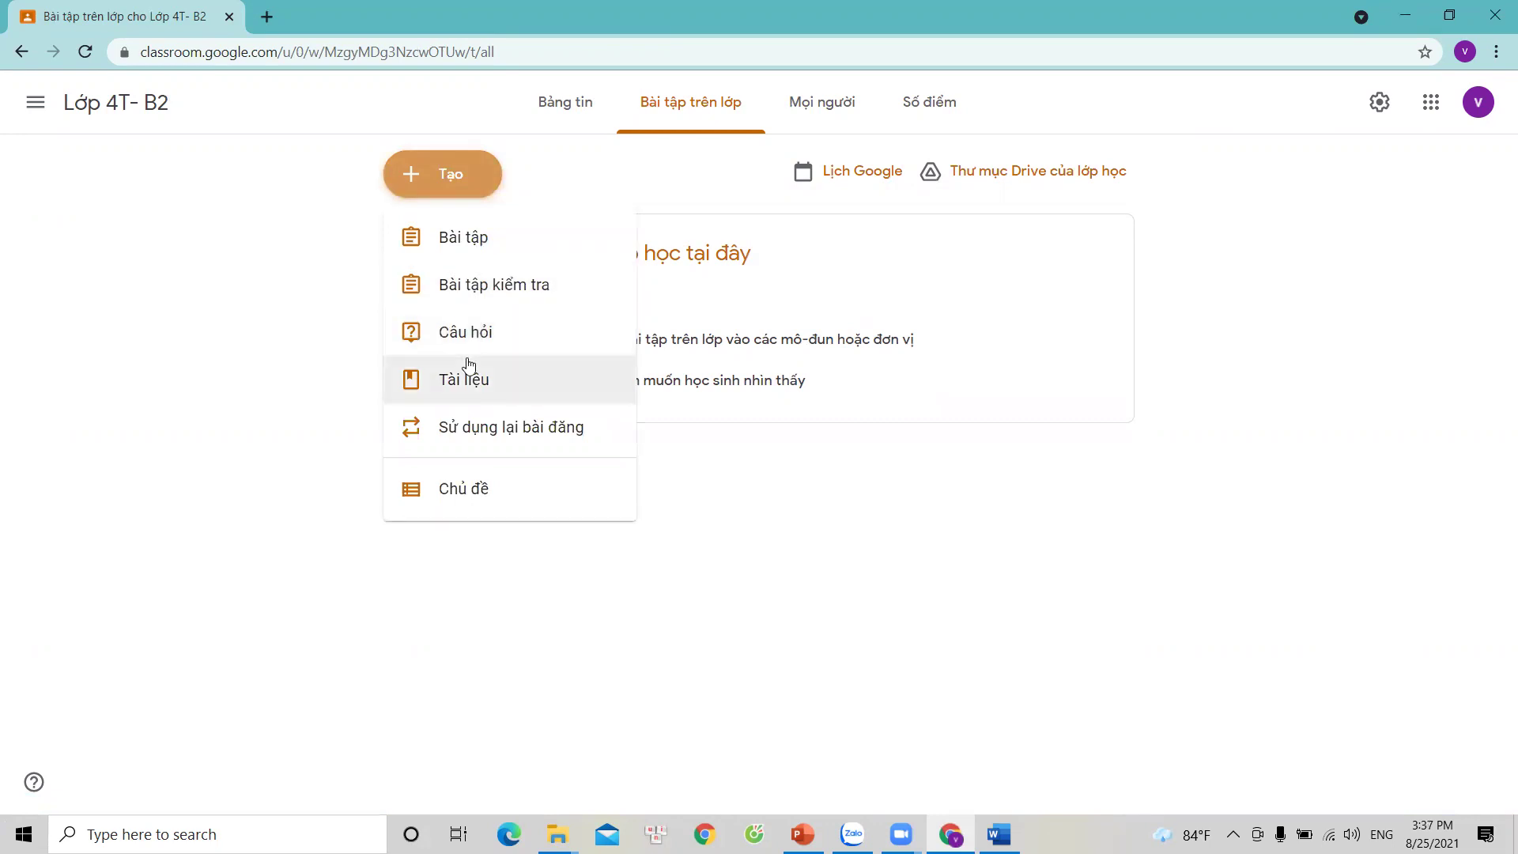
click(490, 296)
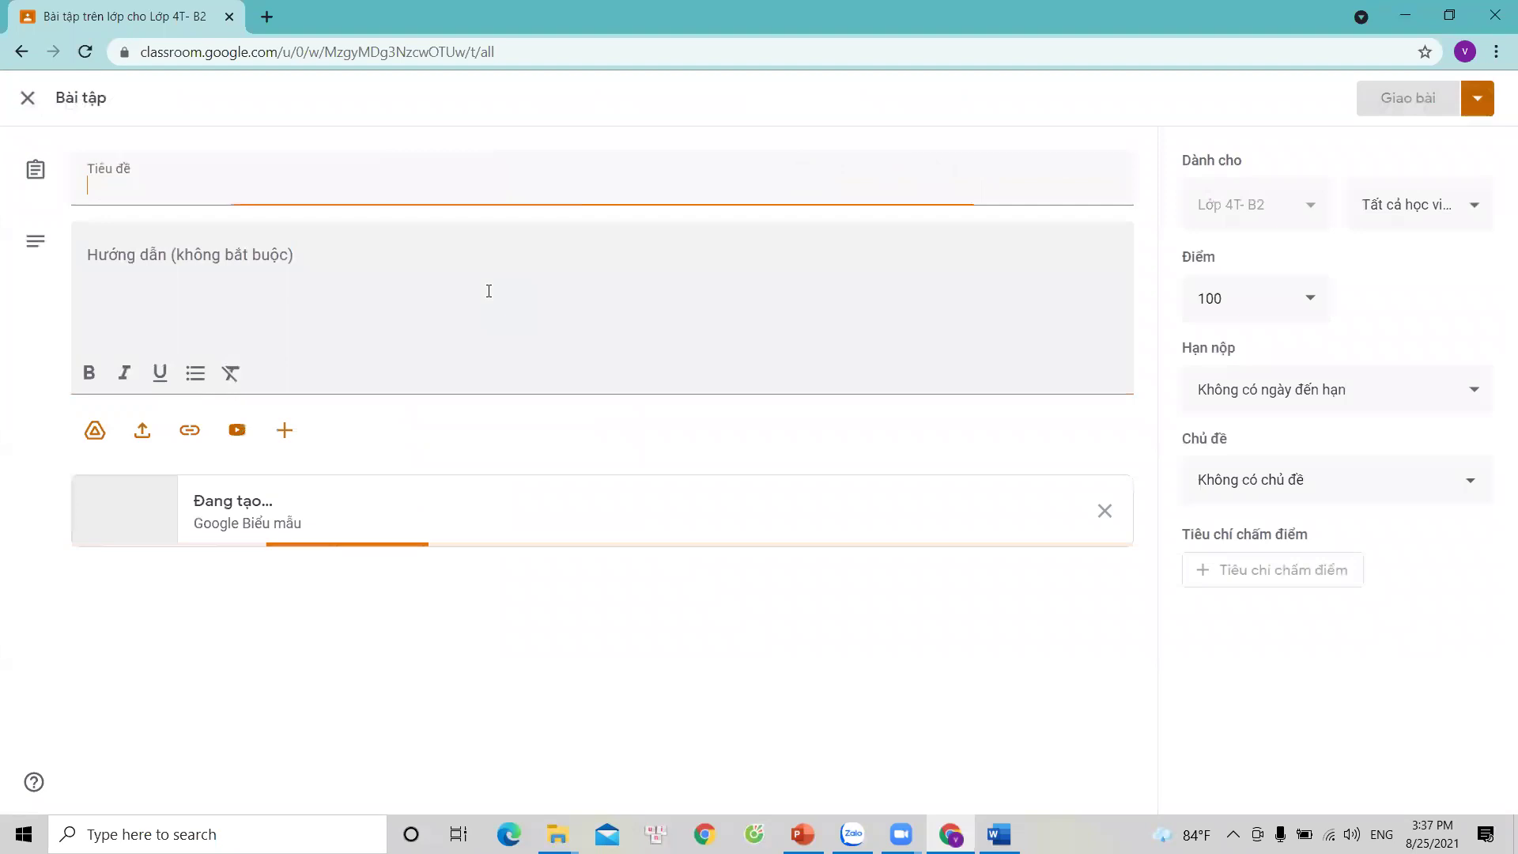
click(27, 97)
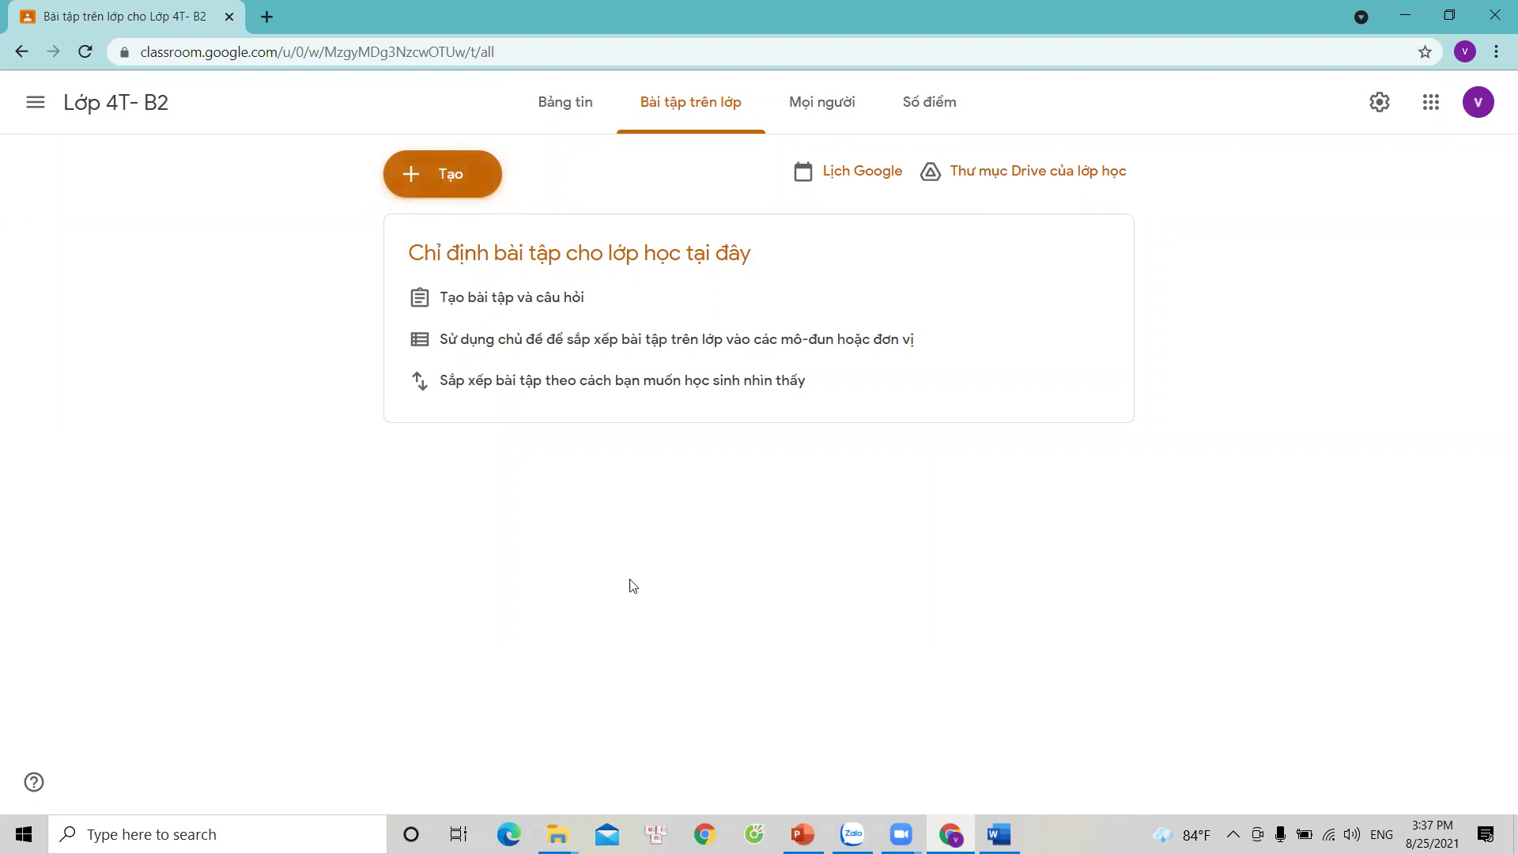
click(853, 834)
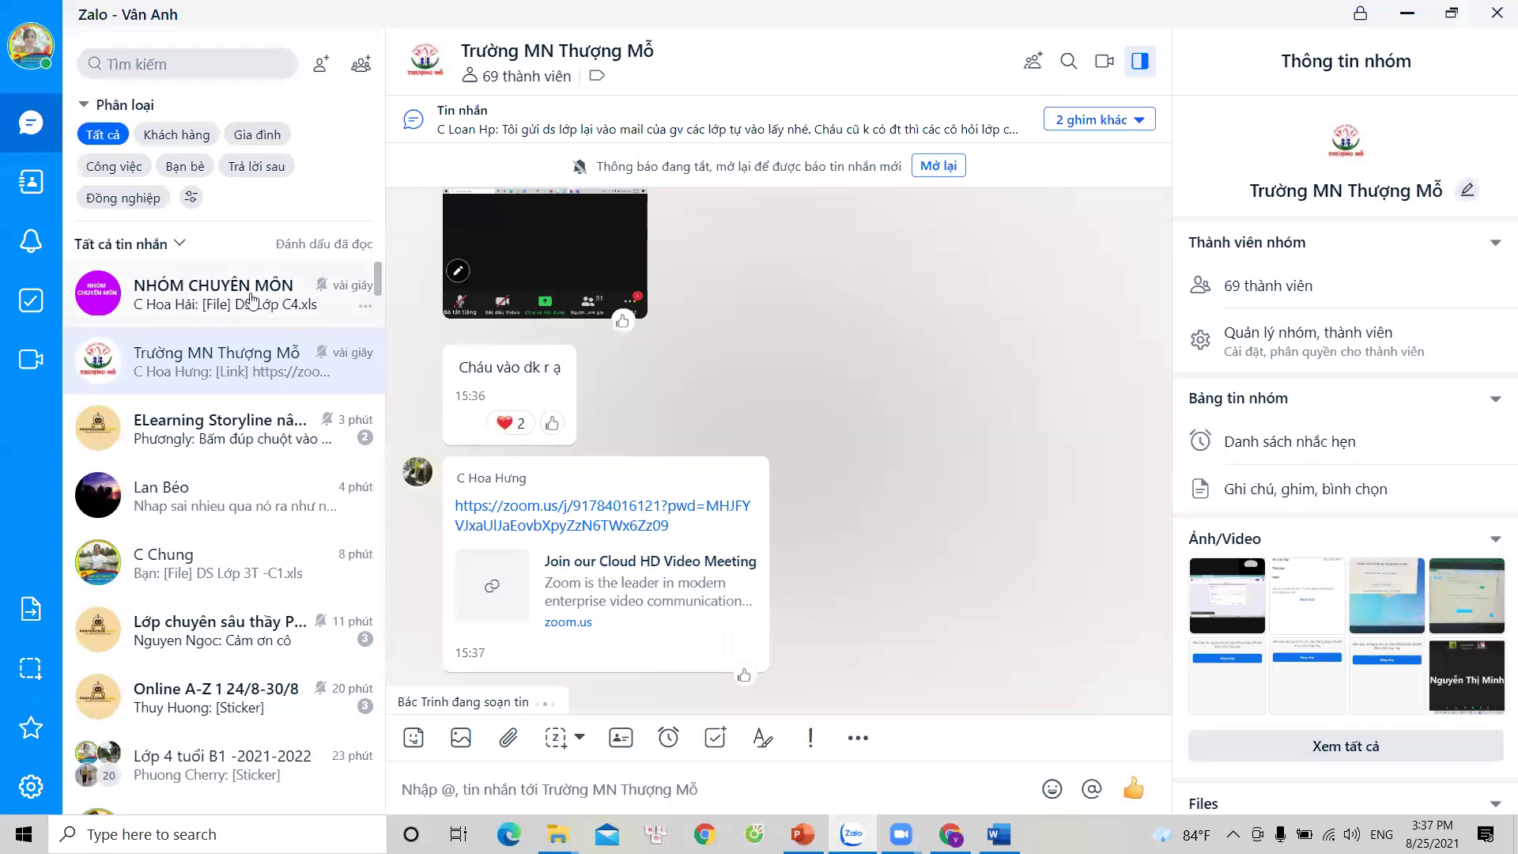
Scroll through the NHÓM CHUYÊN MÔN chat's recent files, then return to Google Classroom.
click(253, 302)
scroll(668, 415, up, 6)
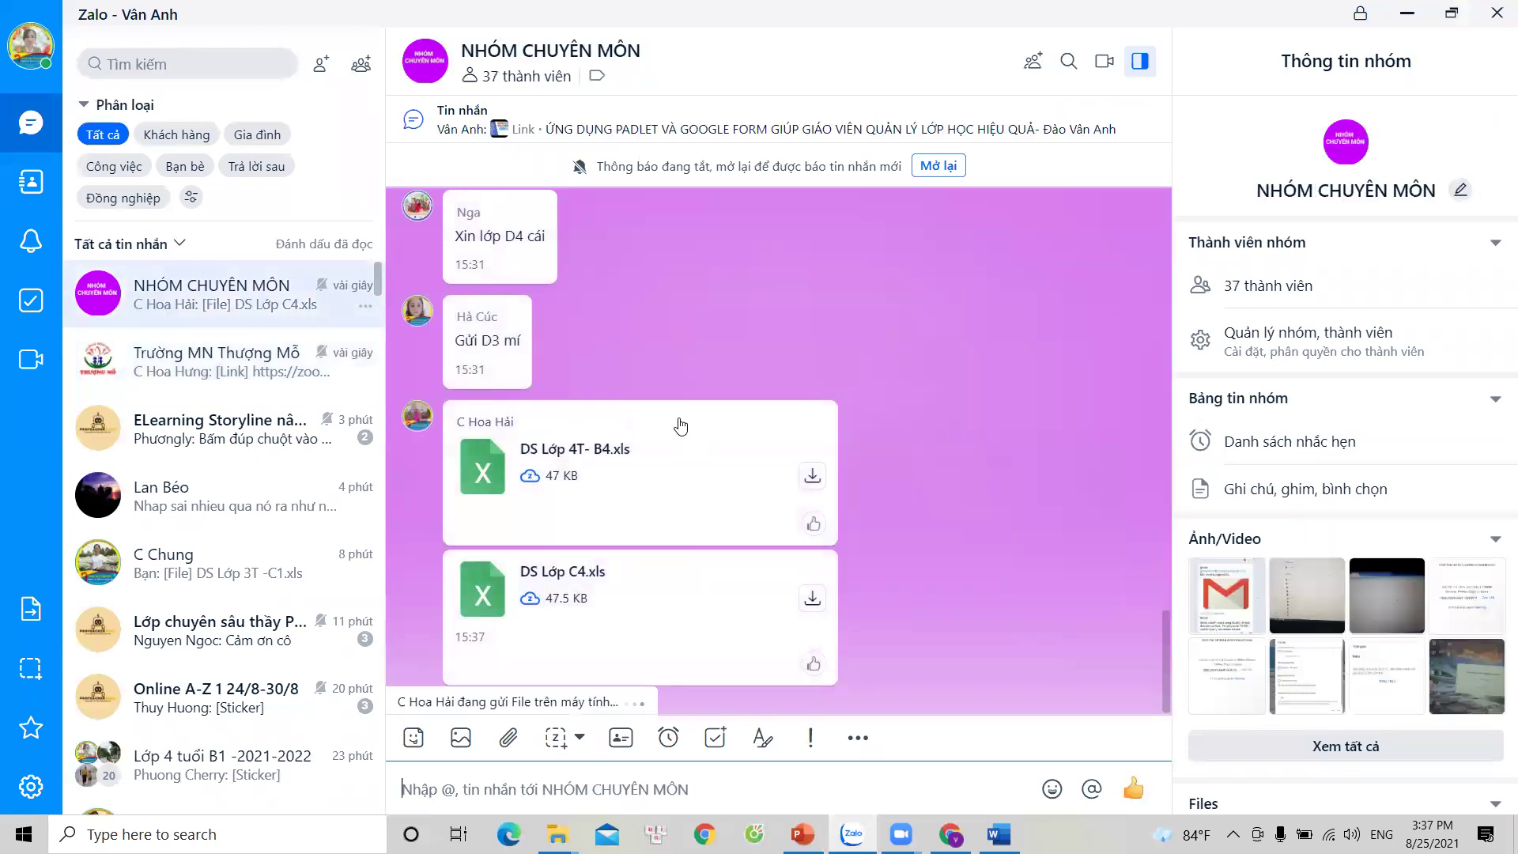
scroll(679, 421, down, 2)
scroll(679, 423, down, 6)
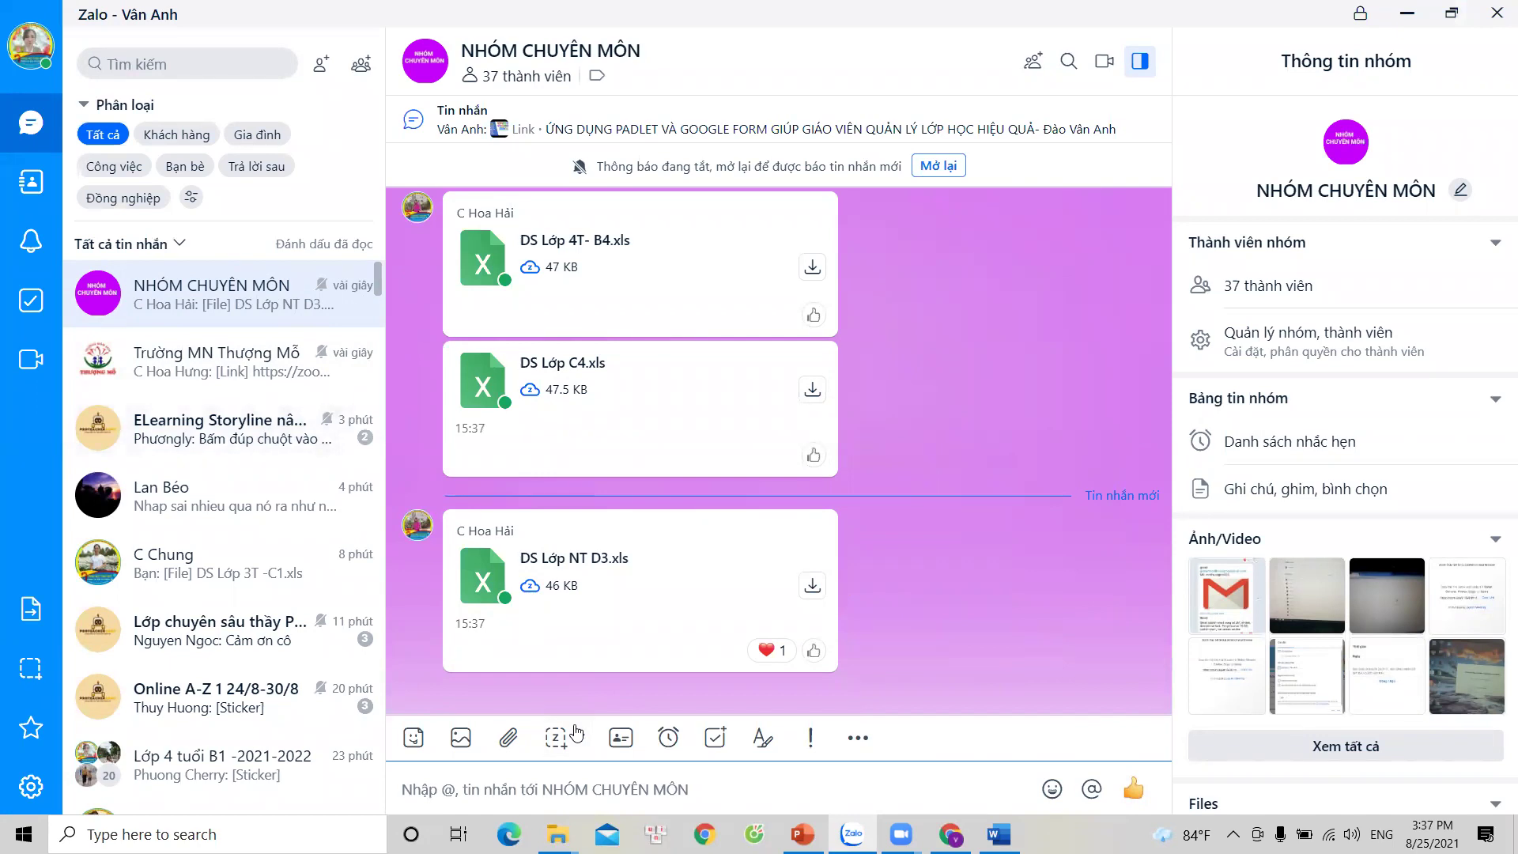
mouse_move(900, 834)
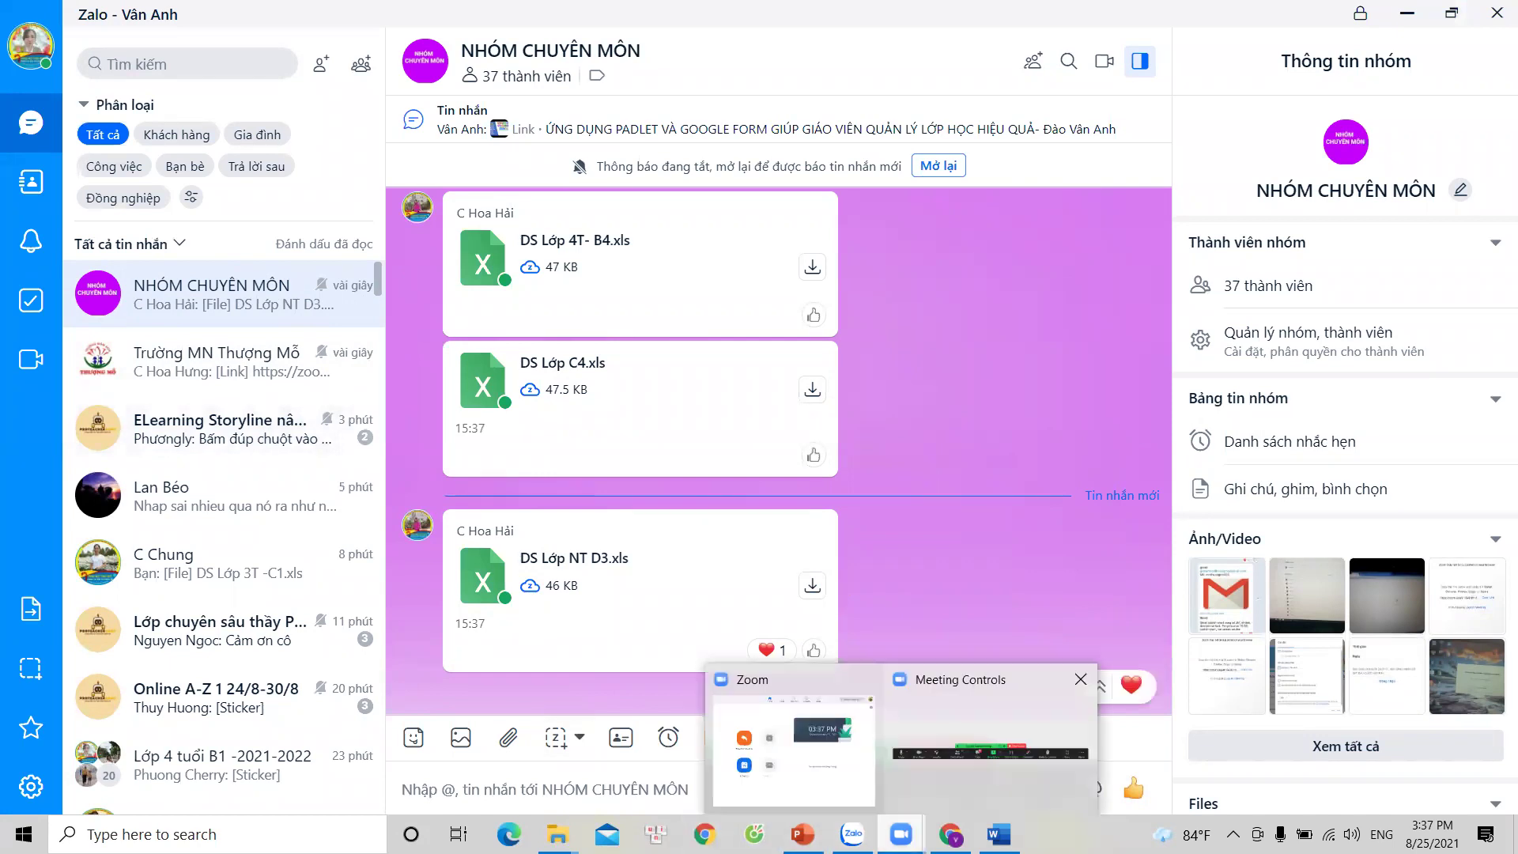
click(950, 834)
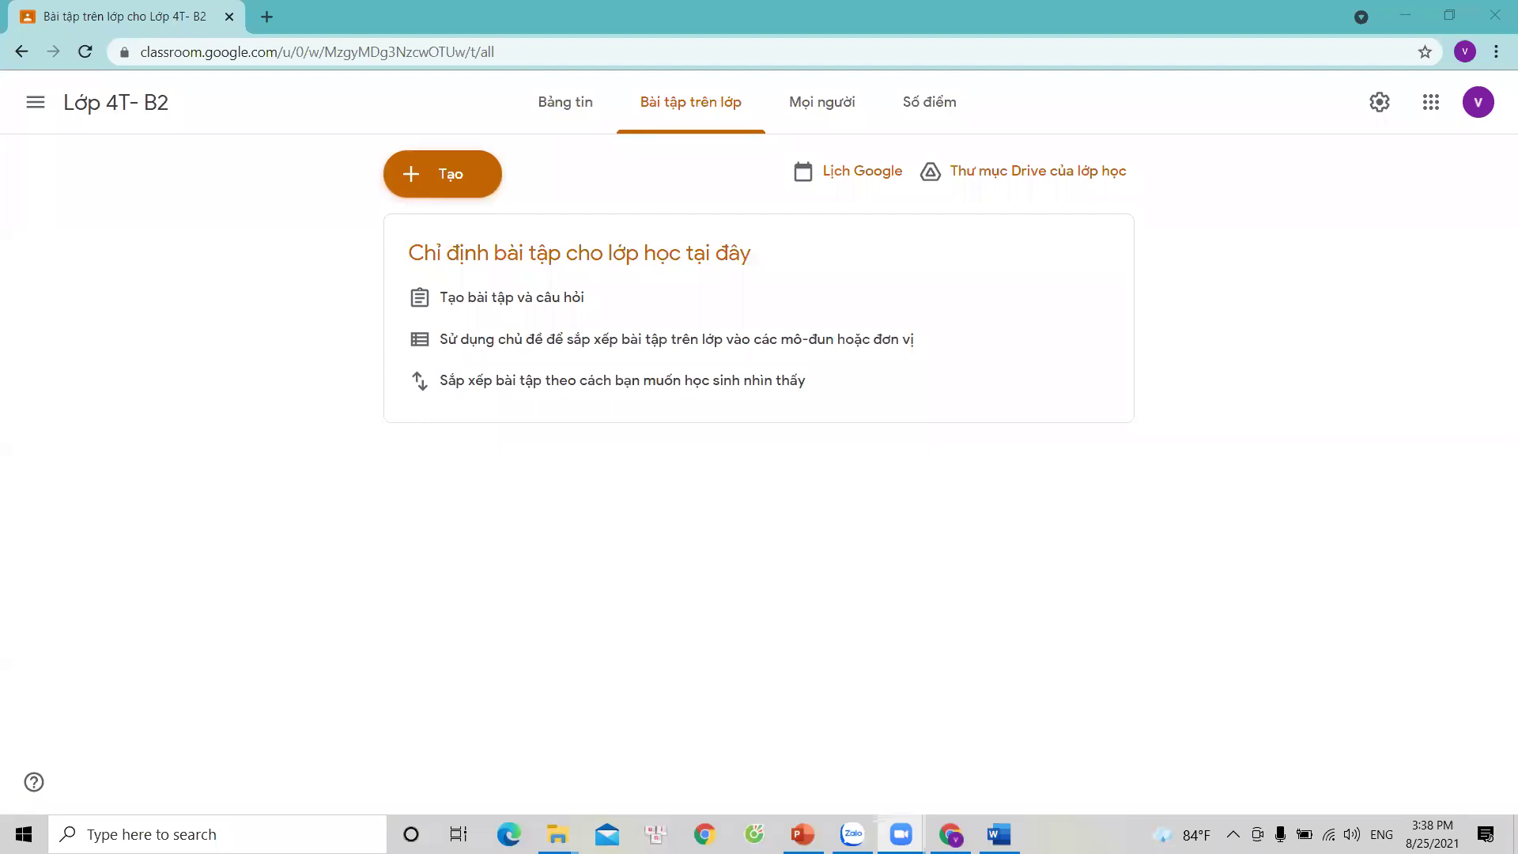
Open the class's Google Calendar through the Lịch Google link.
click(870, 172)
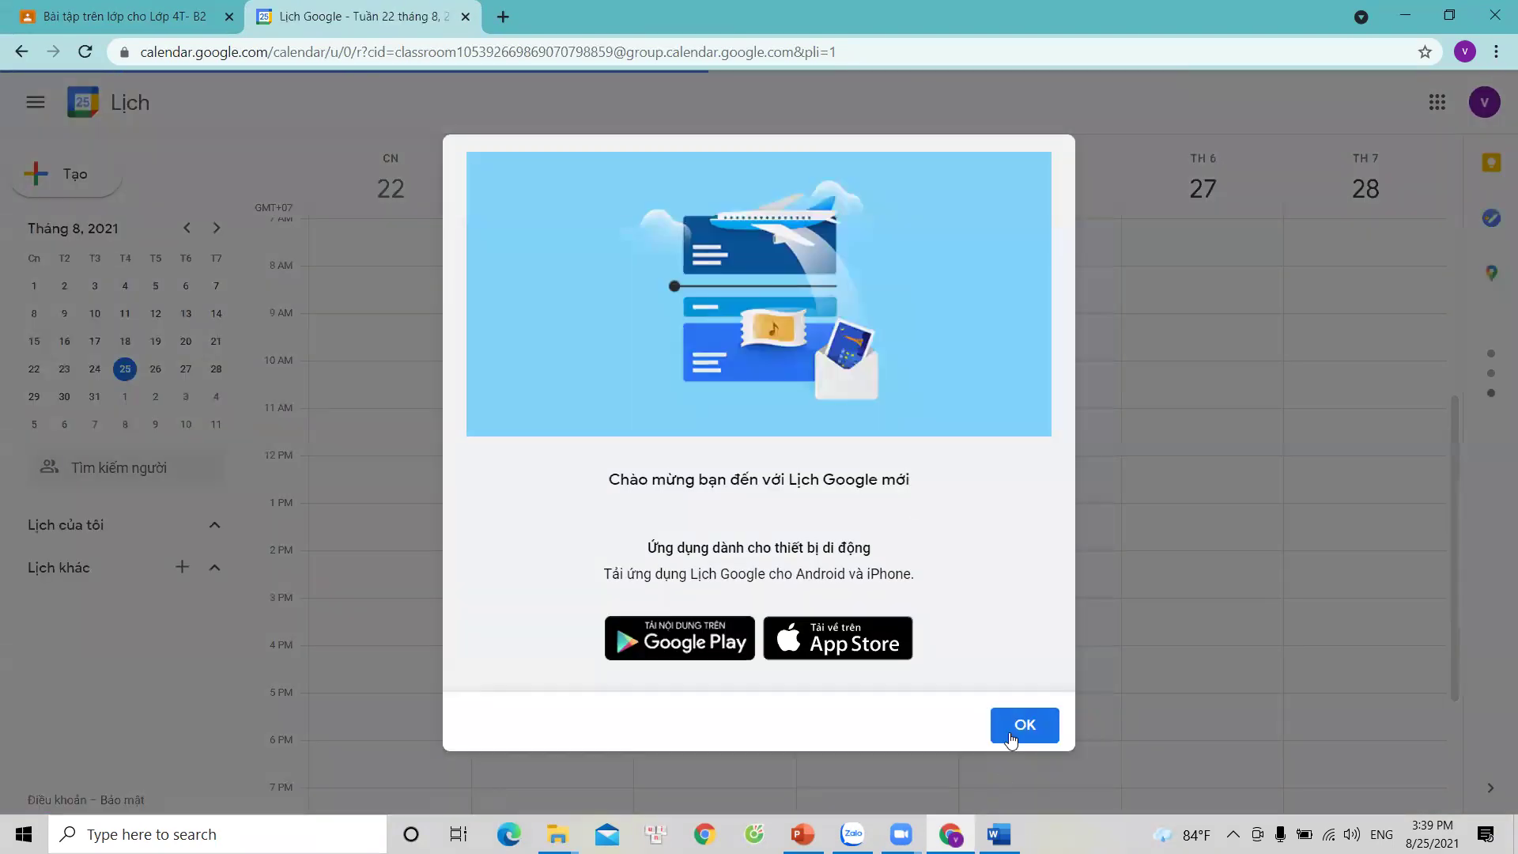
Dismiss the calendar welcome notice and discard a draft event for Thursday 26 at 3:30 PM.
click(1009, 733)
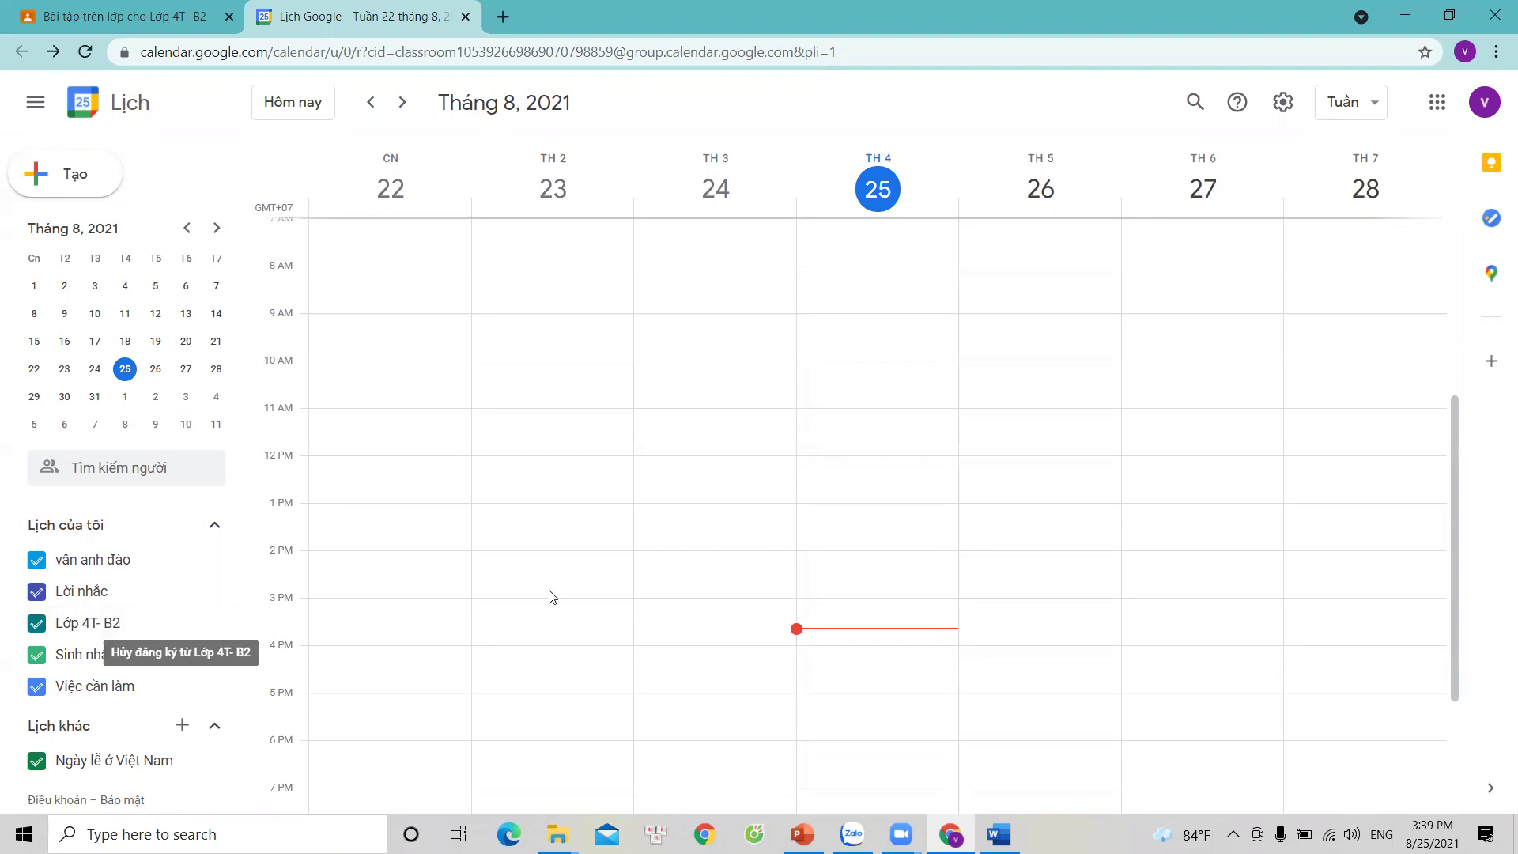
click(1029, 631)
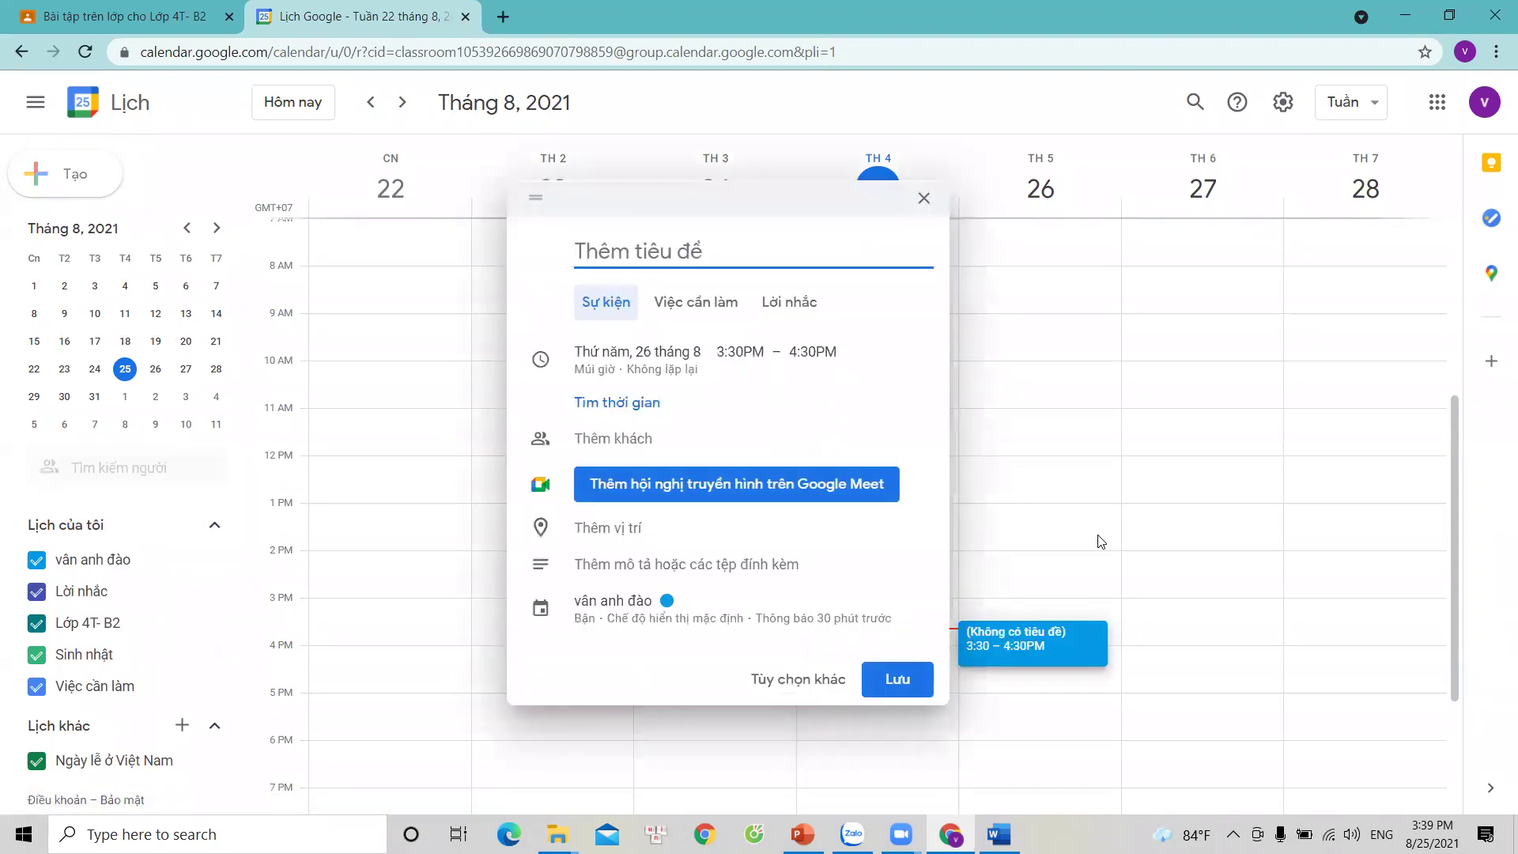
click(922, 199)
Show the Friday 27 August day view, discard an 11:30 AM draft, and return to Classroom.
click(1201, 193)
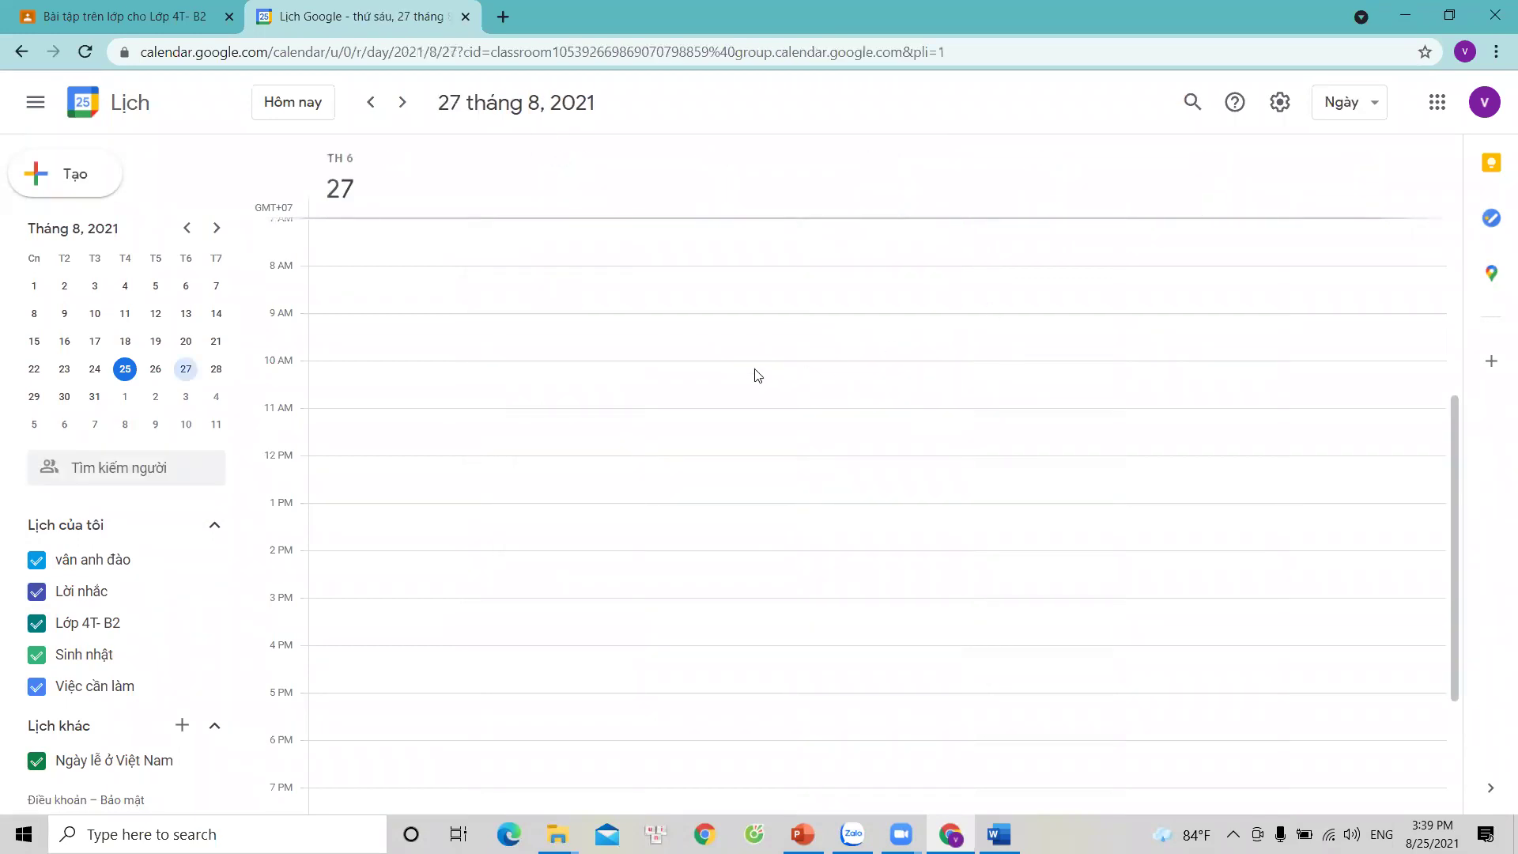
click(405, 434)
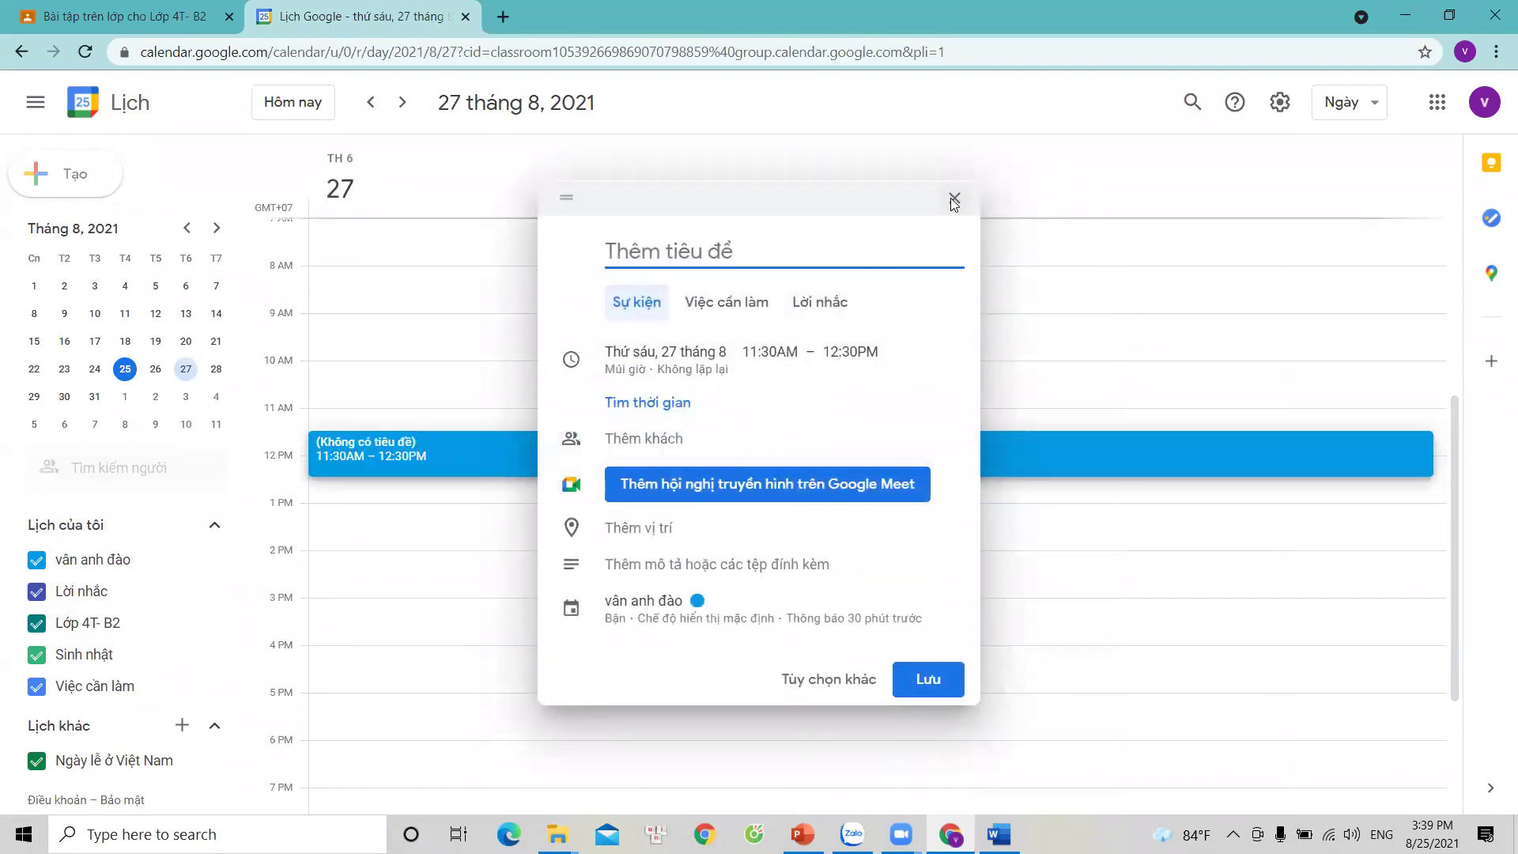
click(954, 200)
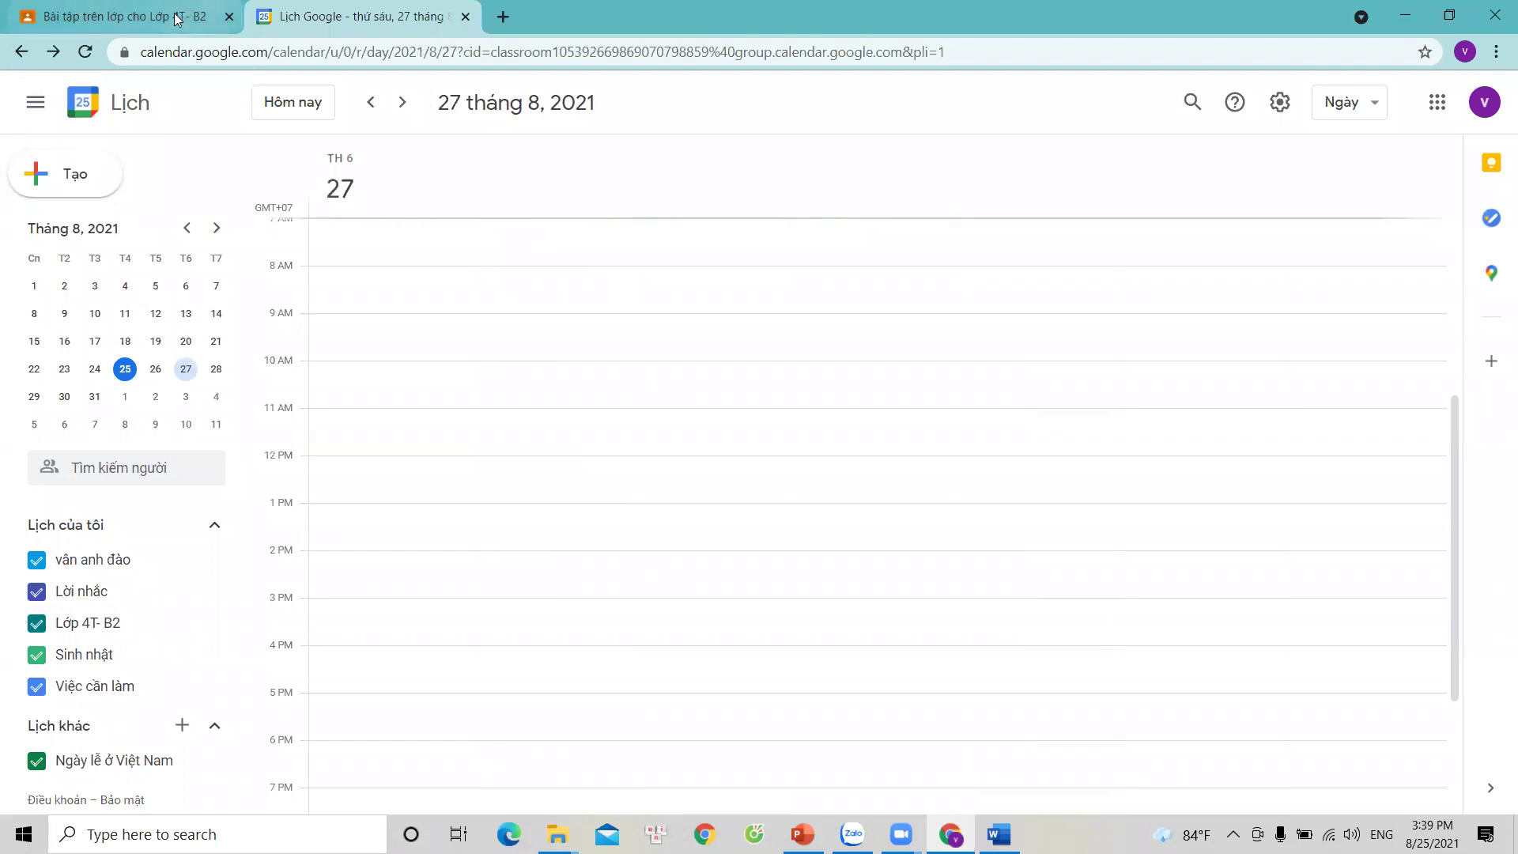
click(177, 19)
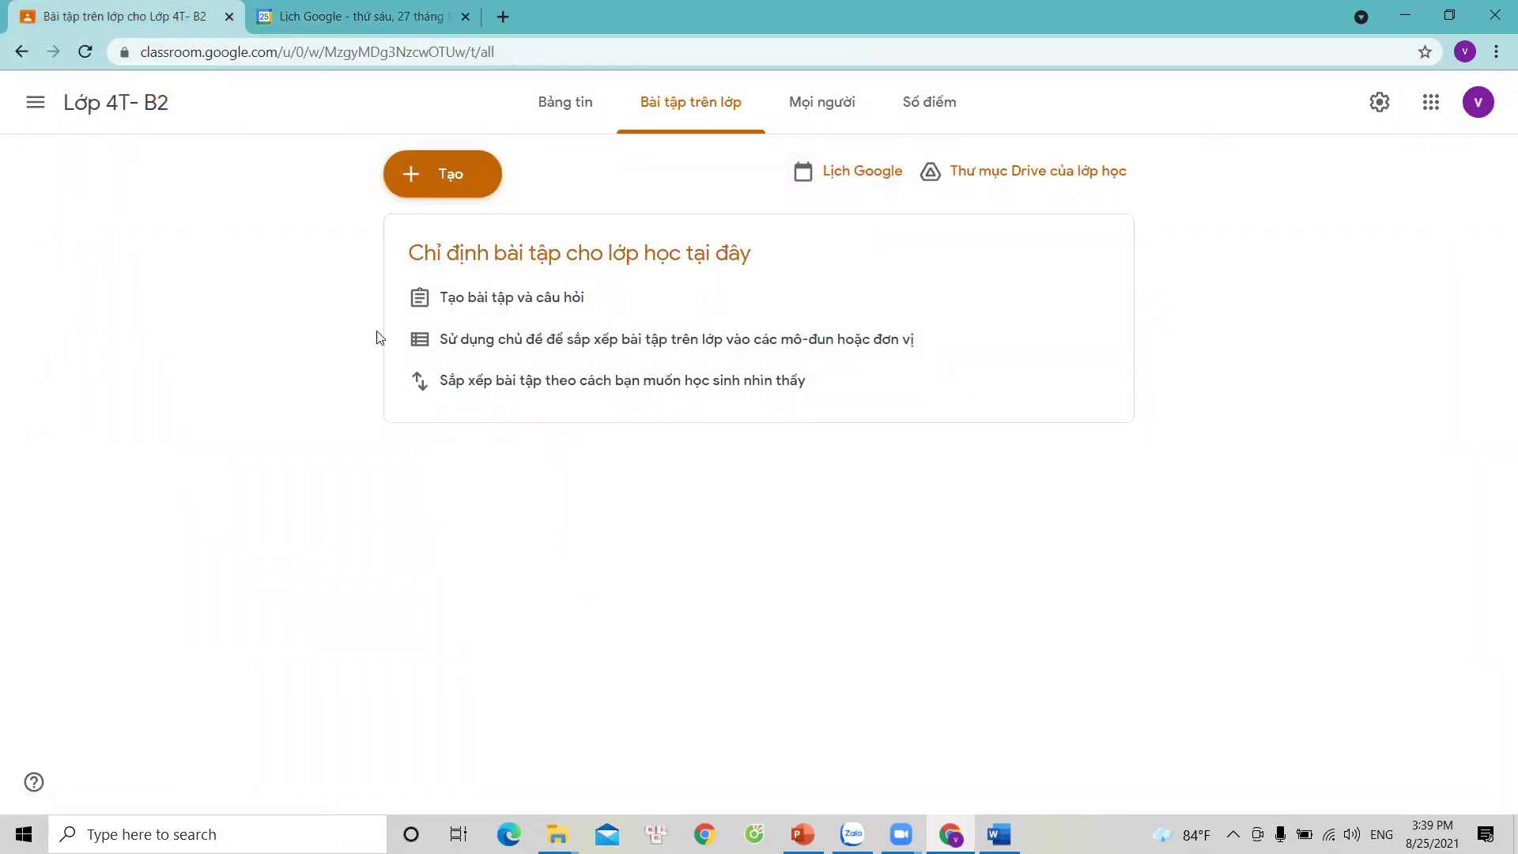
click(470, 175)
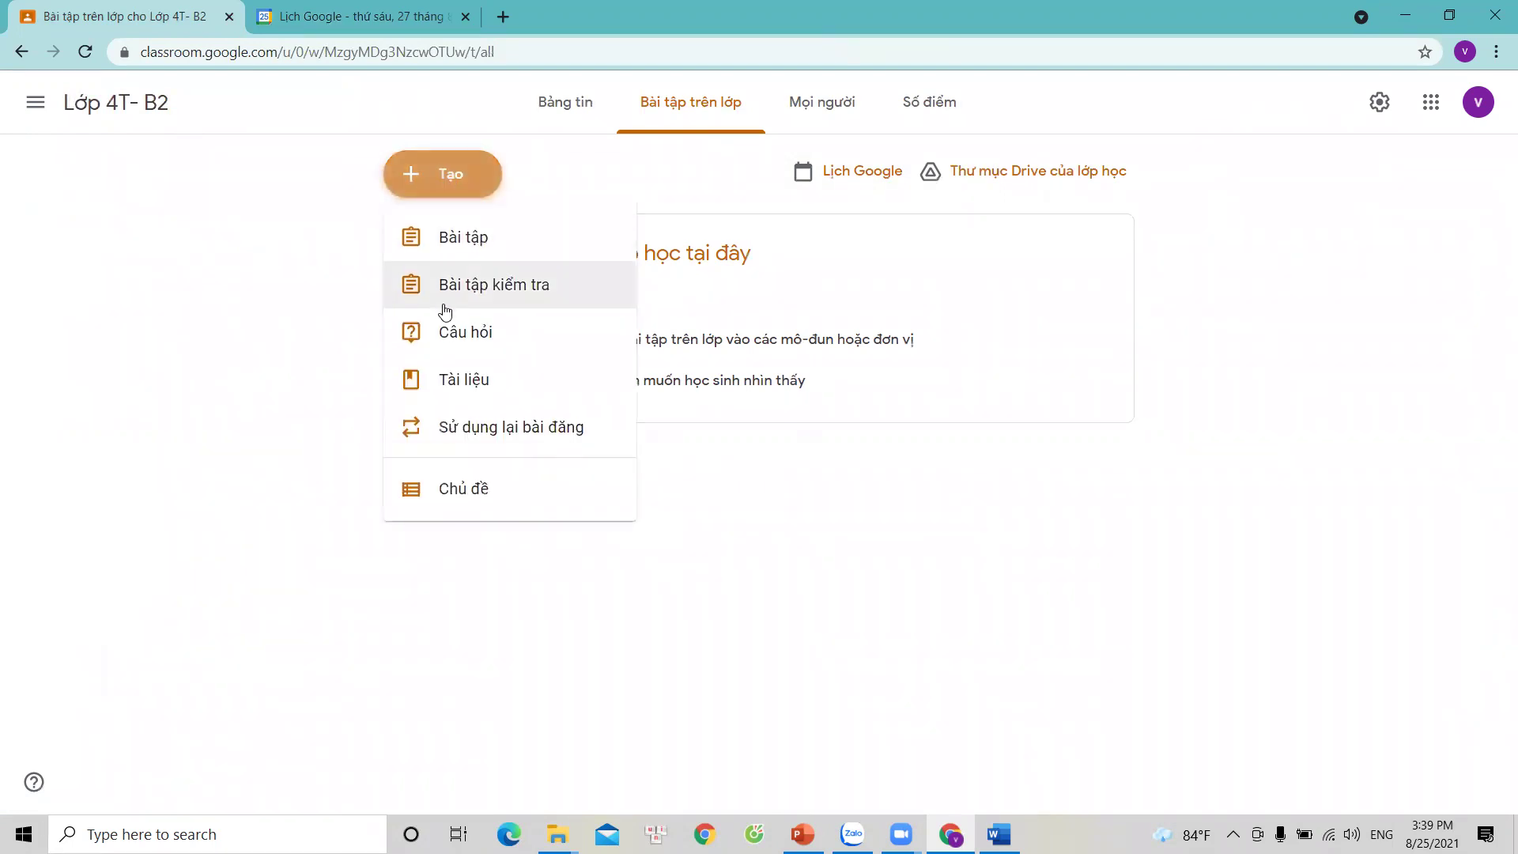
click(445, 336)
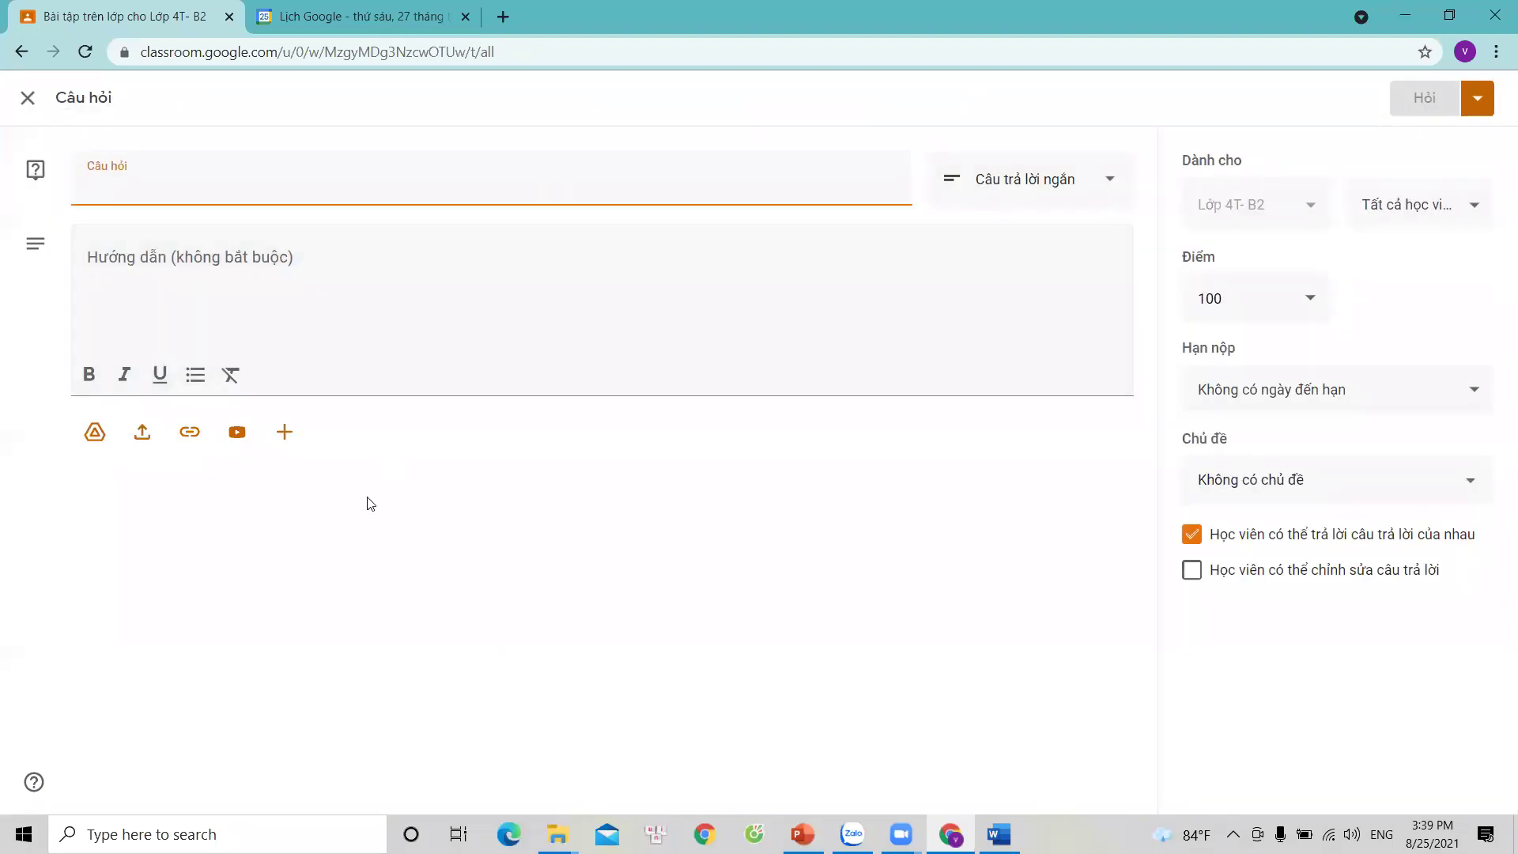
click(28, 98)
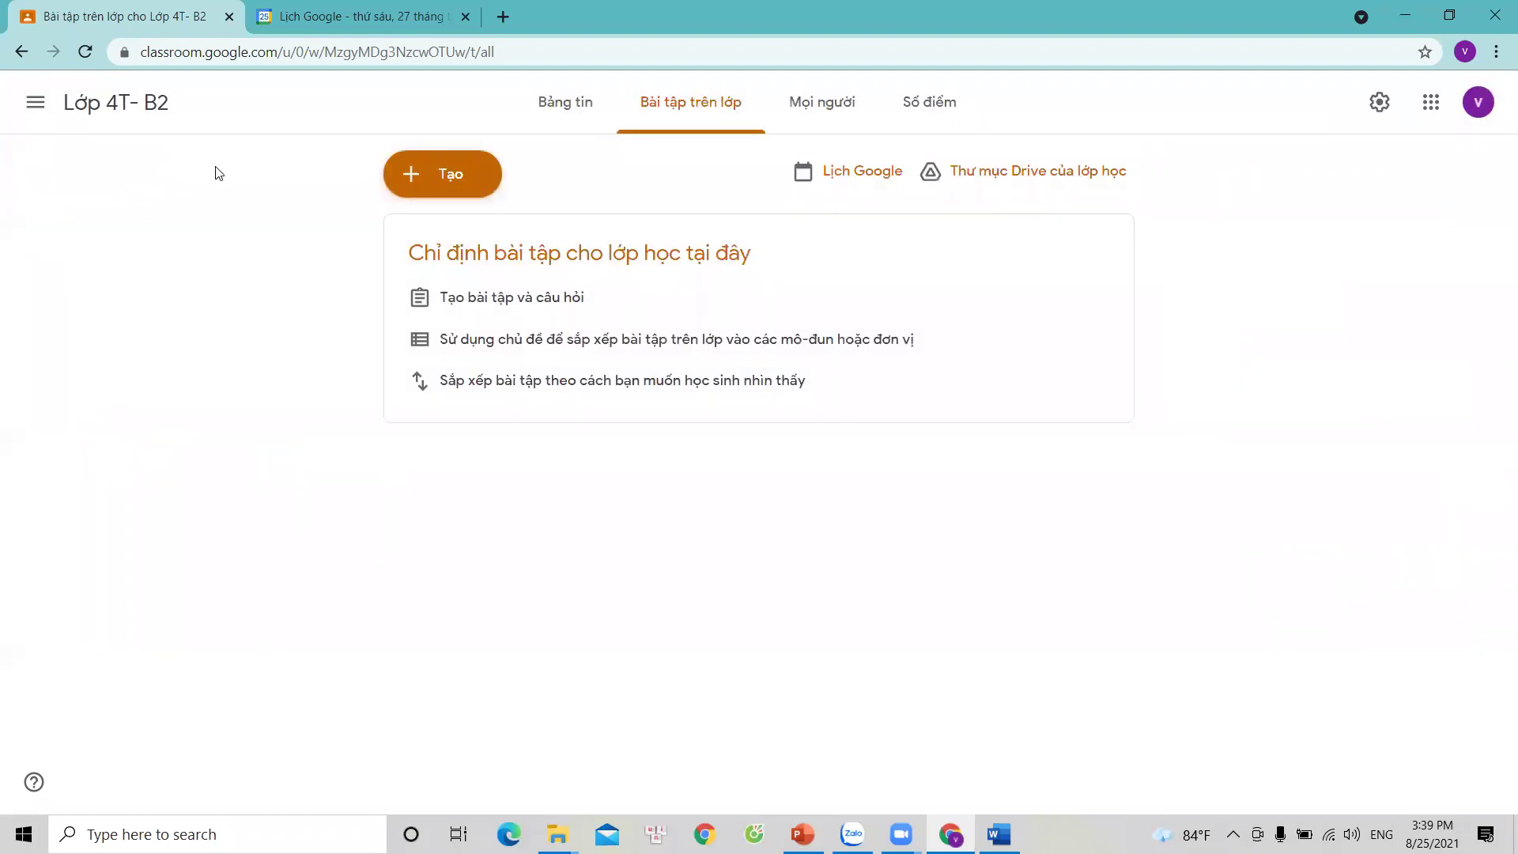
click(466, 192)
click(445, 248)
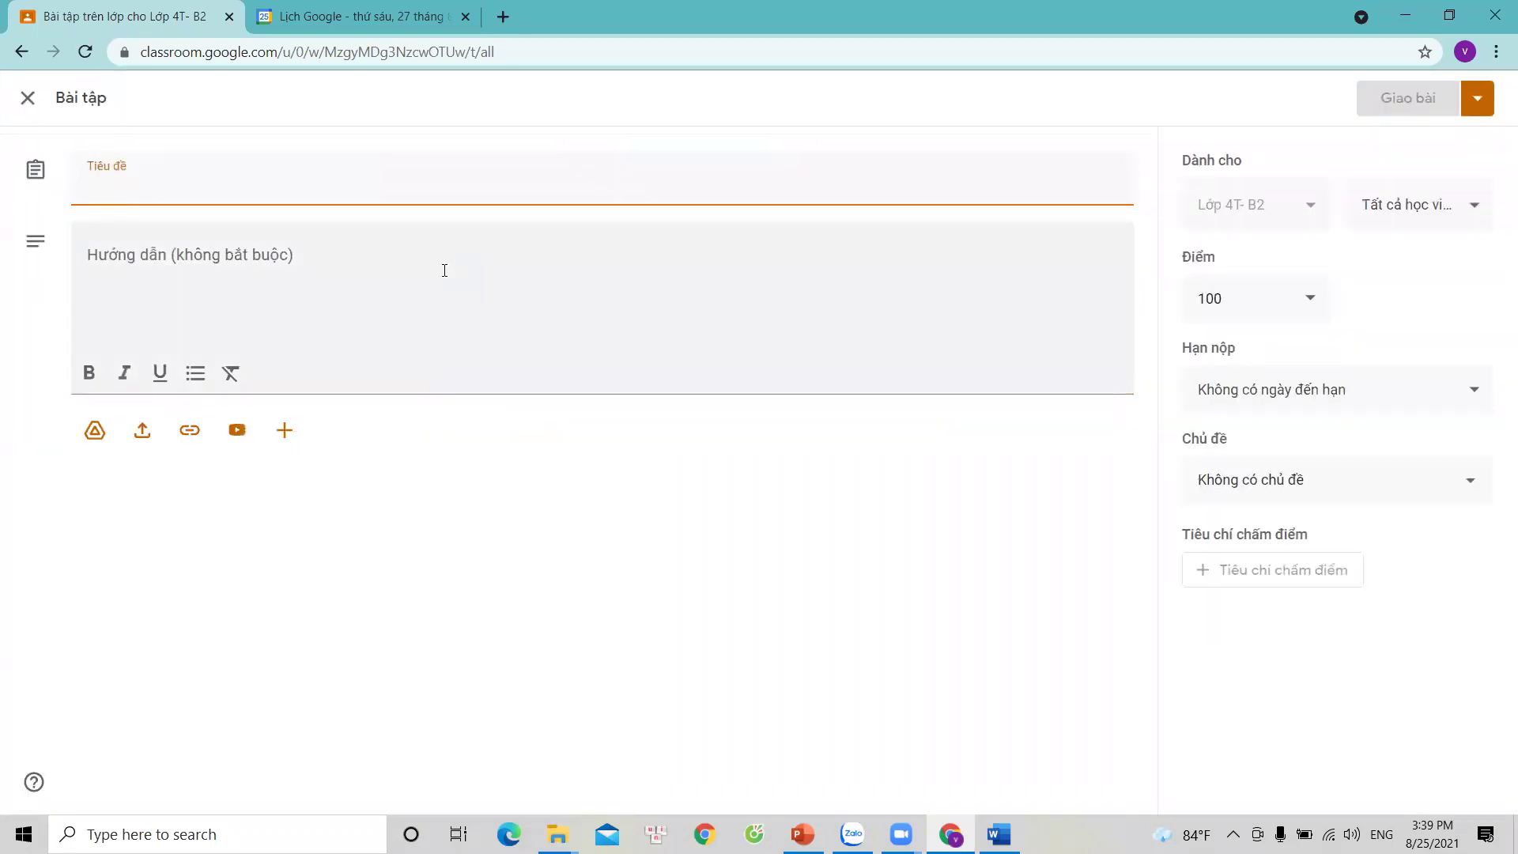
click(28, 97)
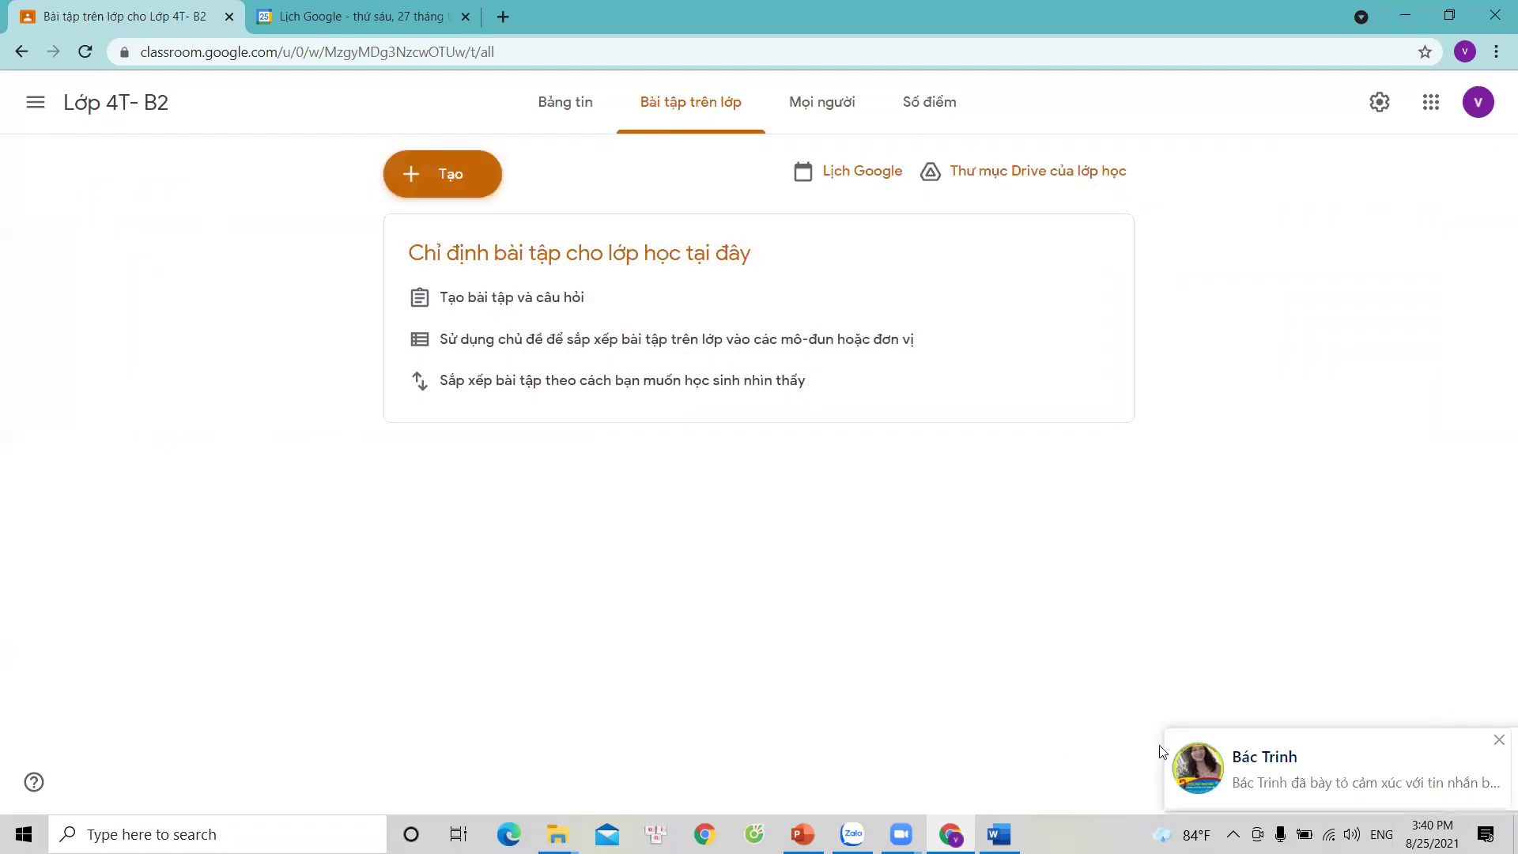
Open the incoming Zalo message, then Alt+Tab back to the Lớp 4T- B2 classwork page.
click(1248, 767)
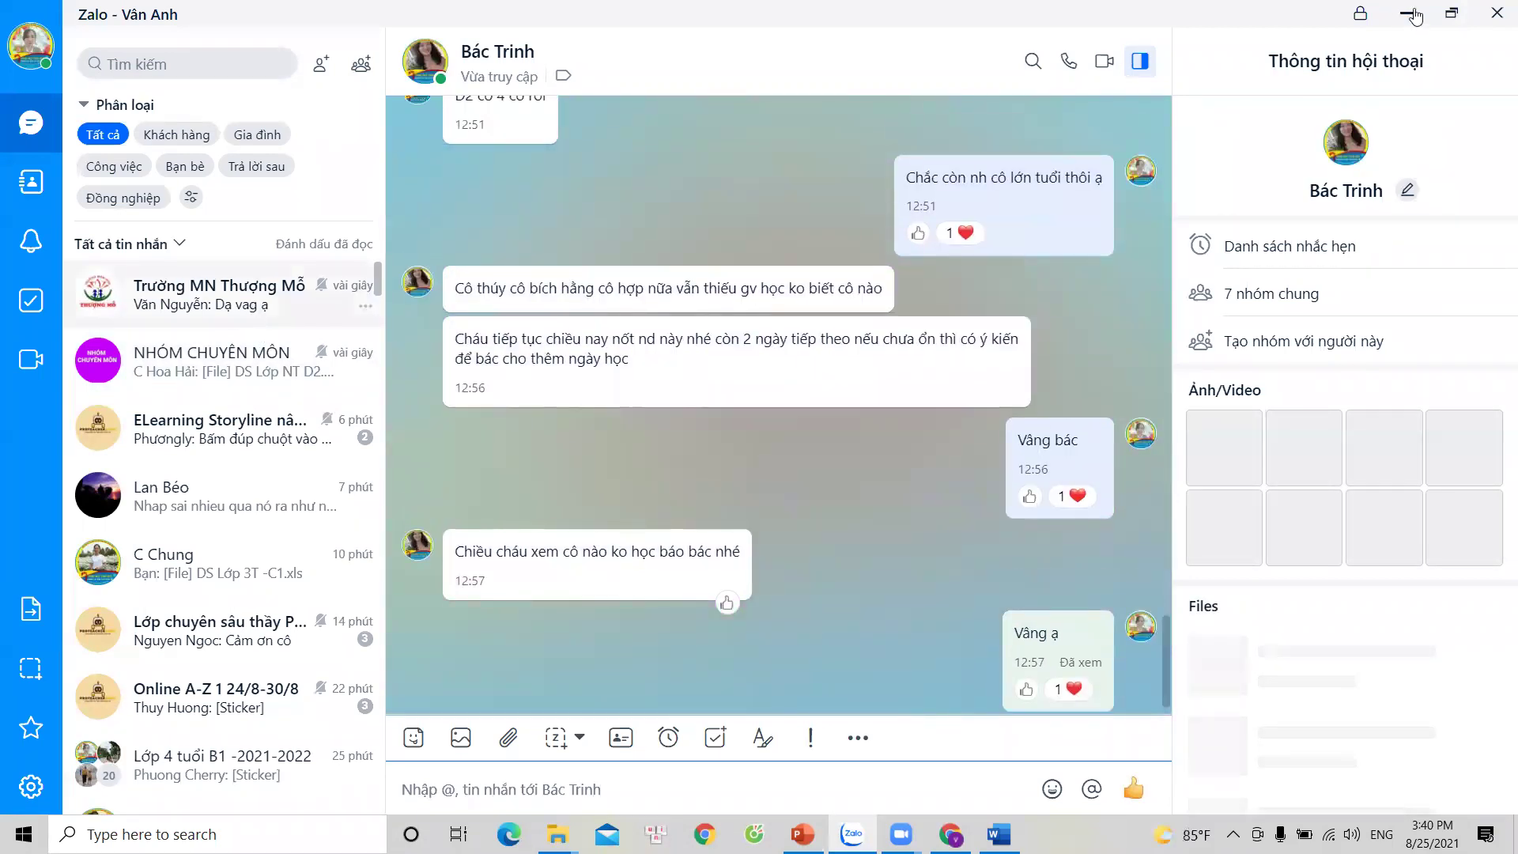
key(alt+Tab)
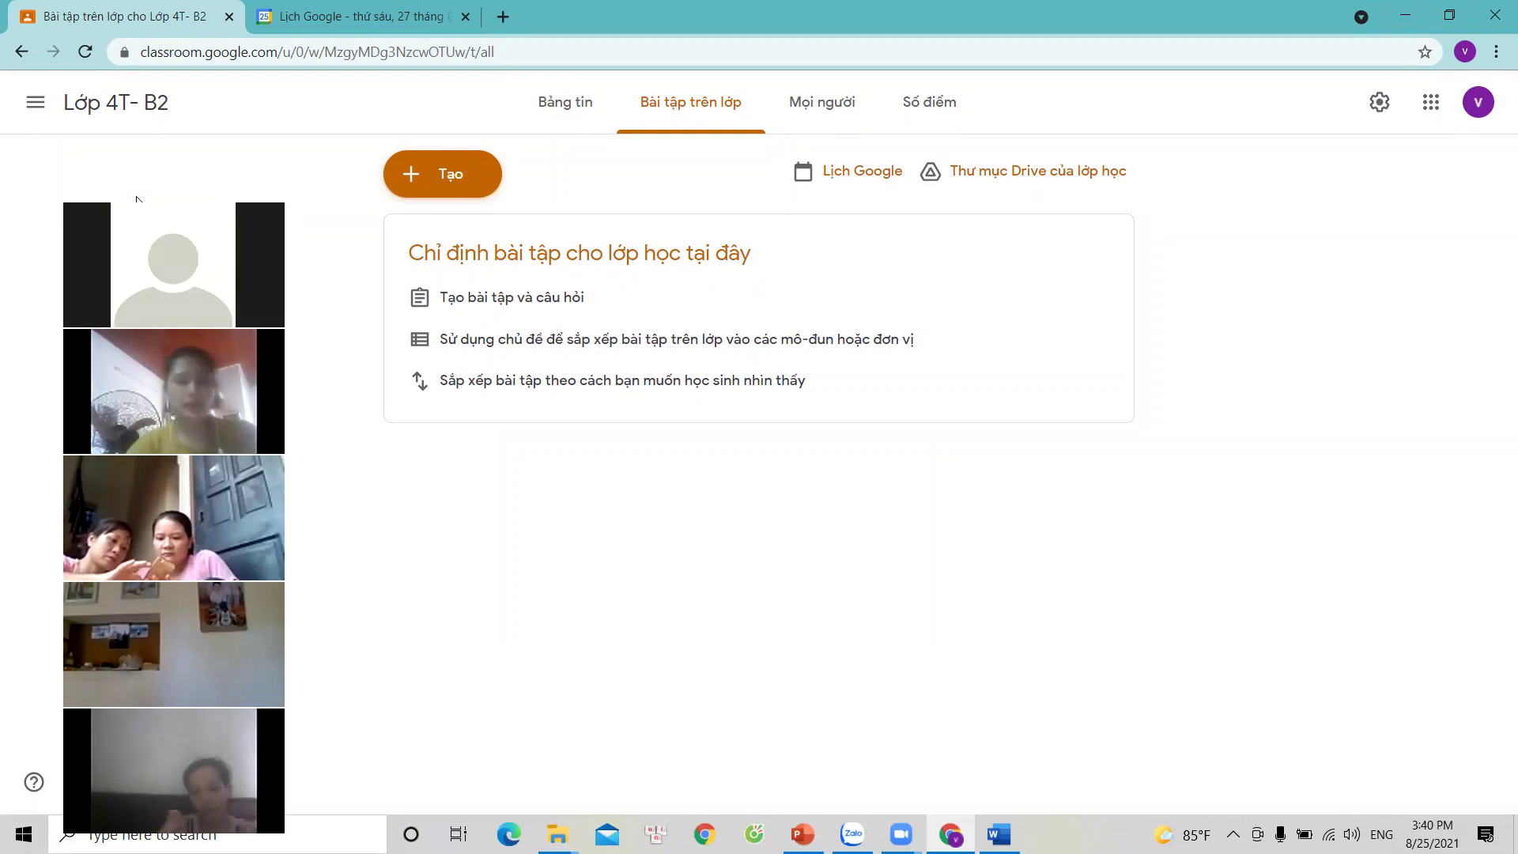
Open the Tạo menu of new classwork types on the Lớp 4T- B2 classwork page.
drag(136, 198, 85, 161)
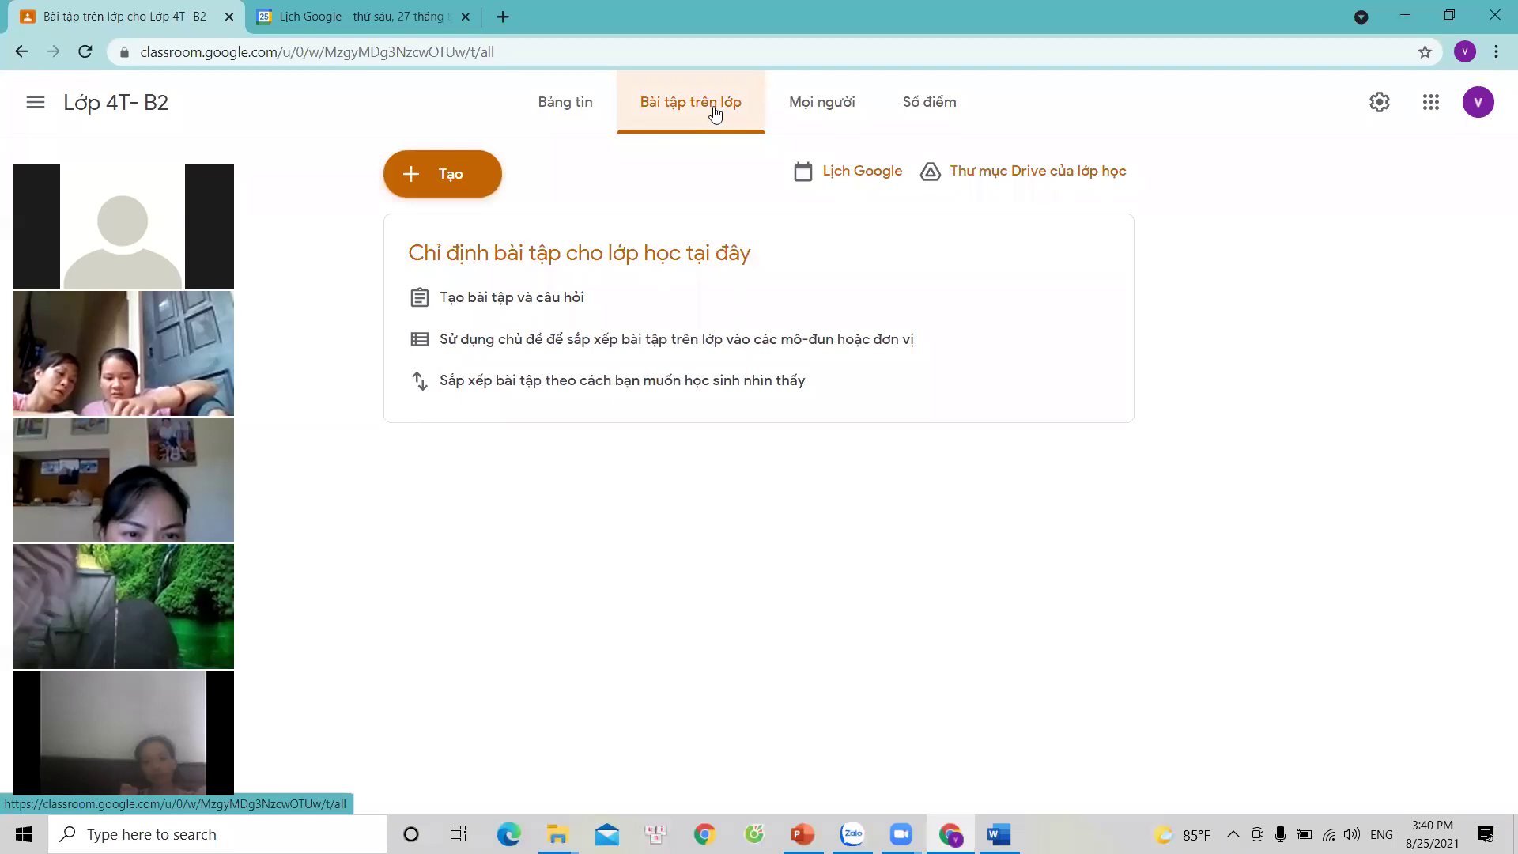
click(425, 182)
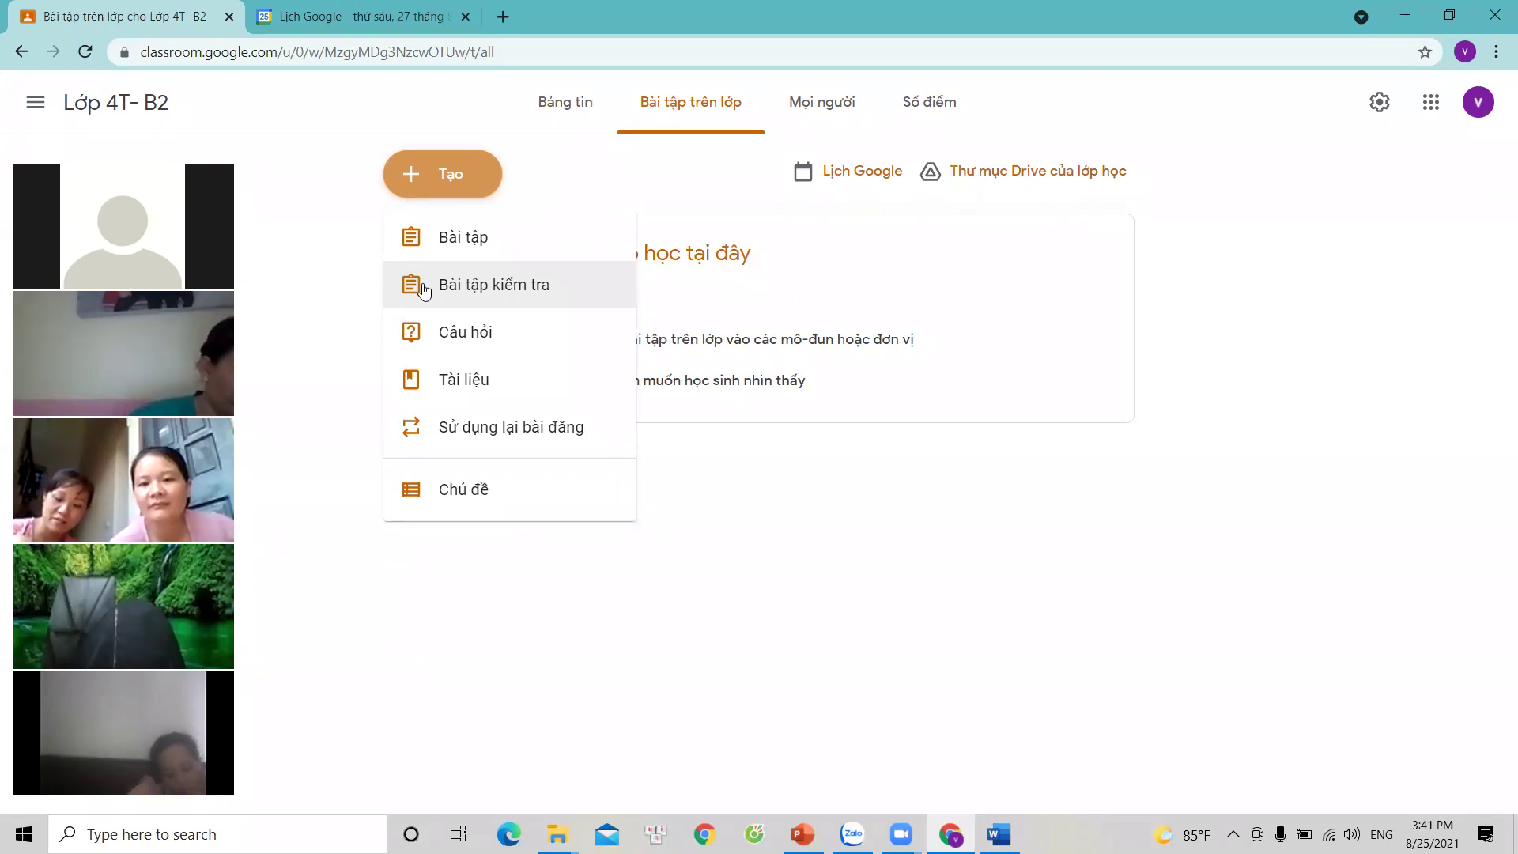
Create a quiz assignment titled 'câu truyện cáo thỏ và gà trống'.
click(462, 286)
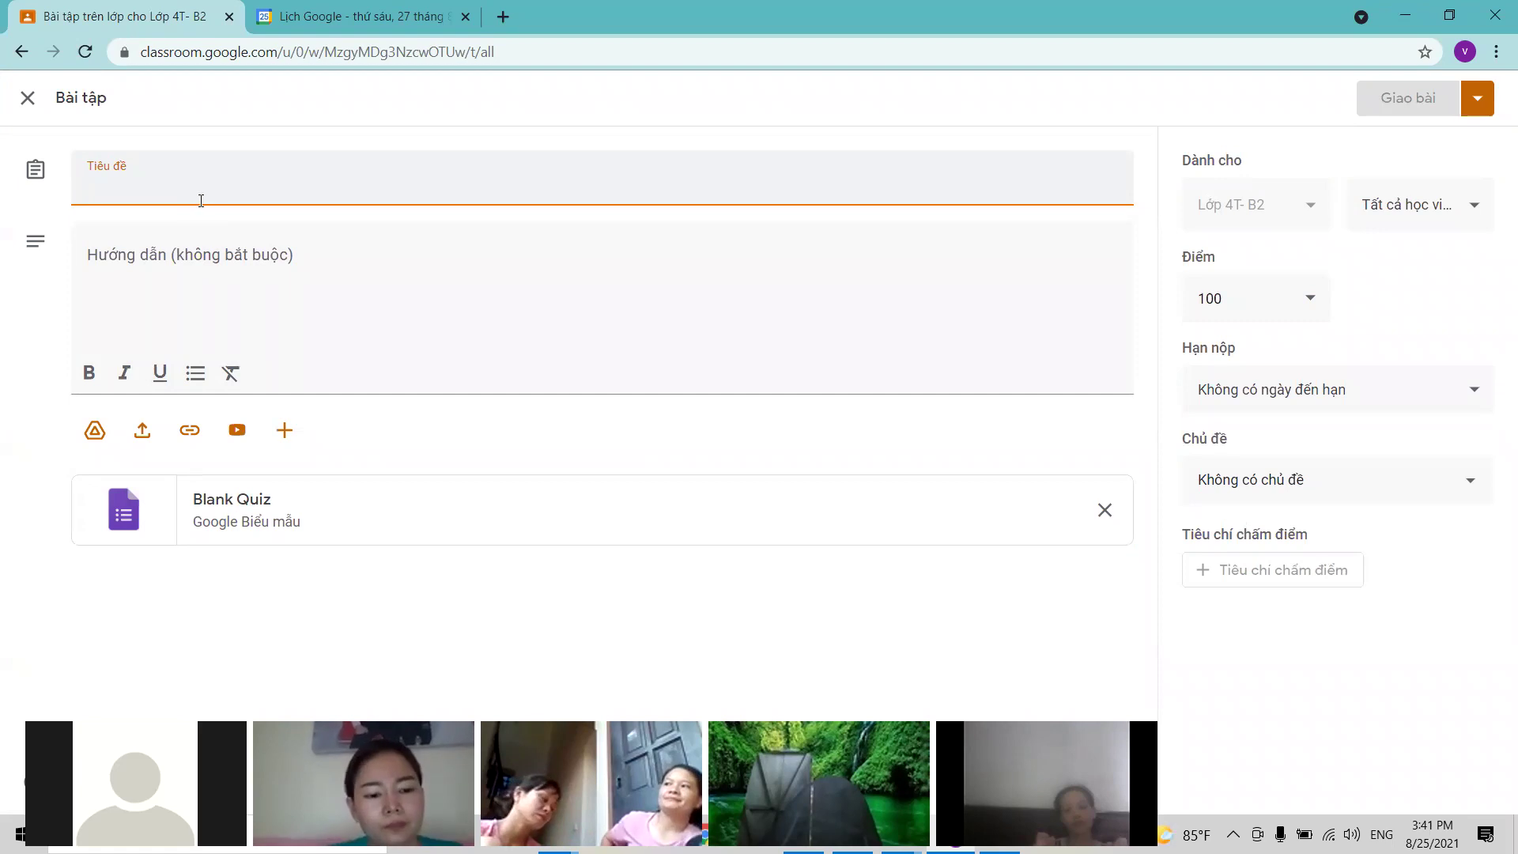
click(204, 203)
text(câu )
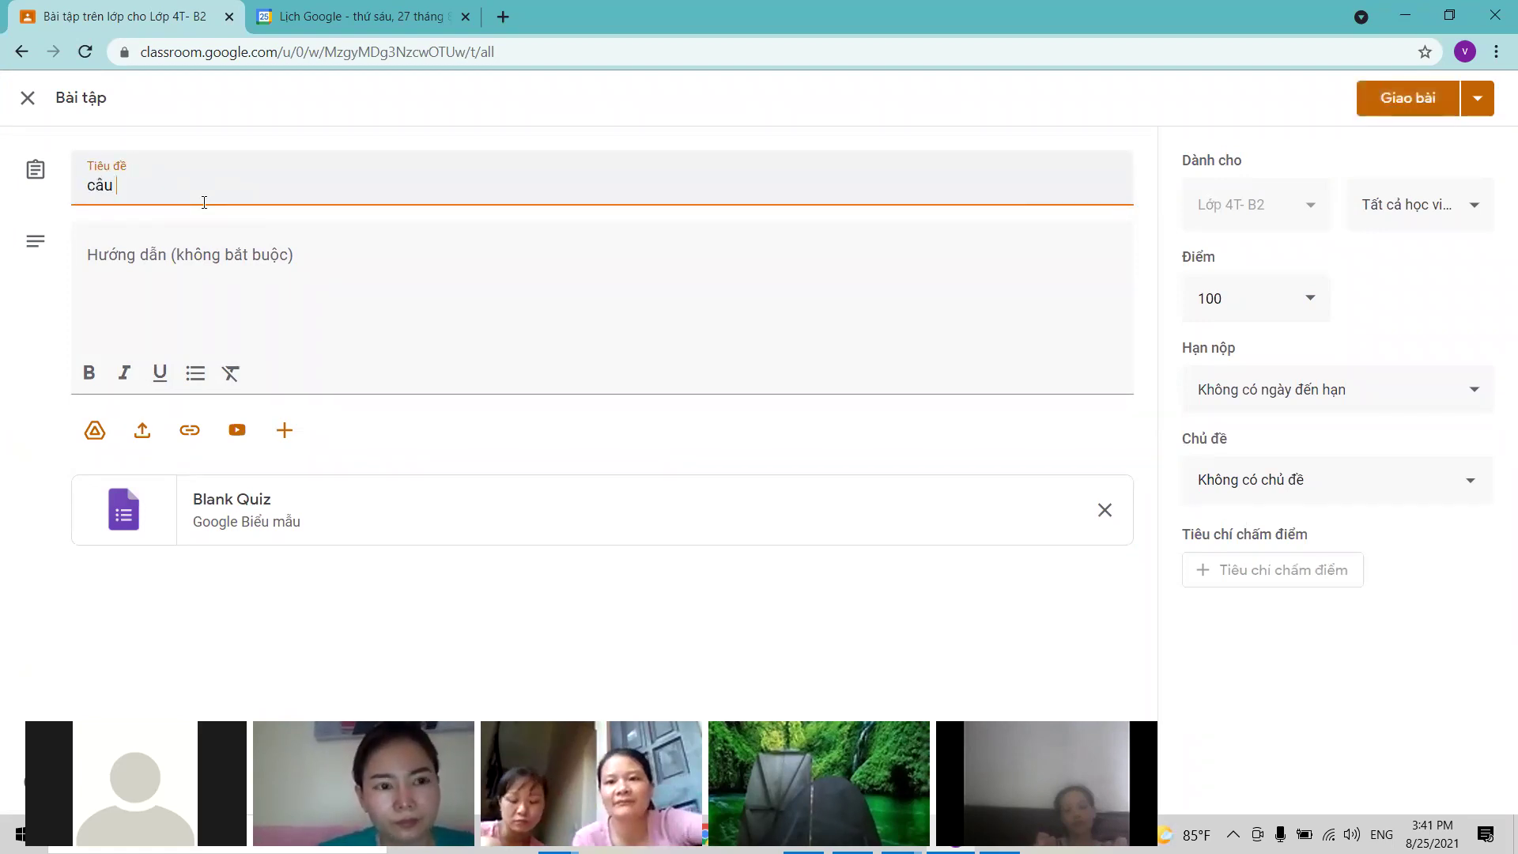
text(truyeện )
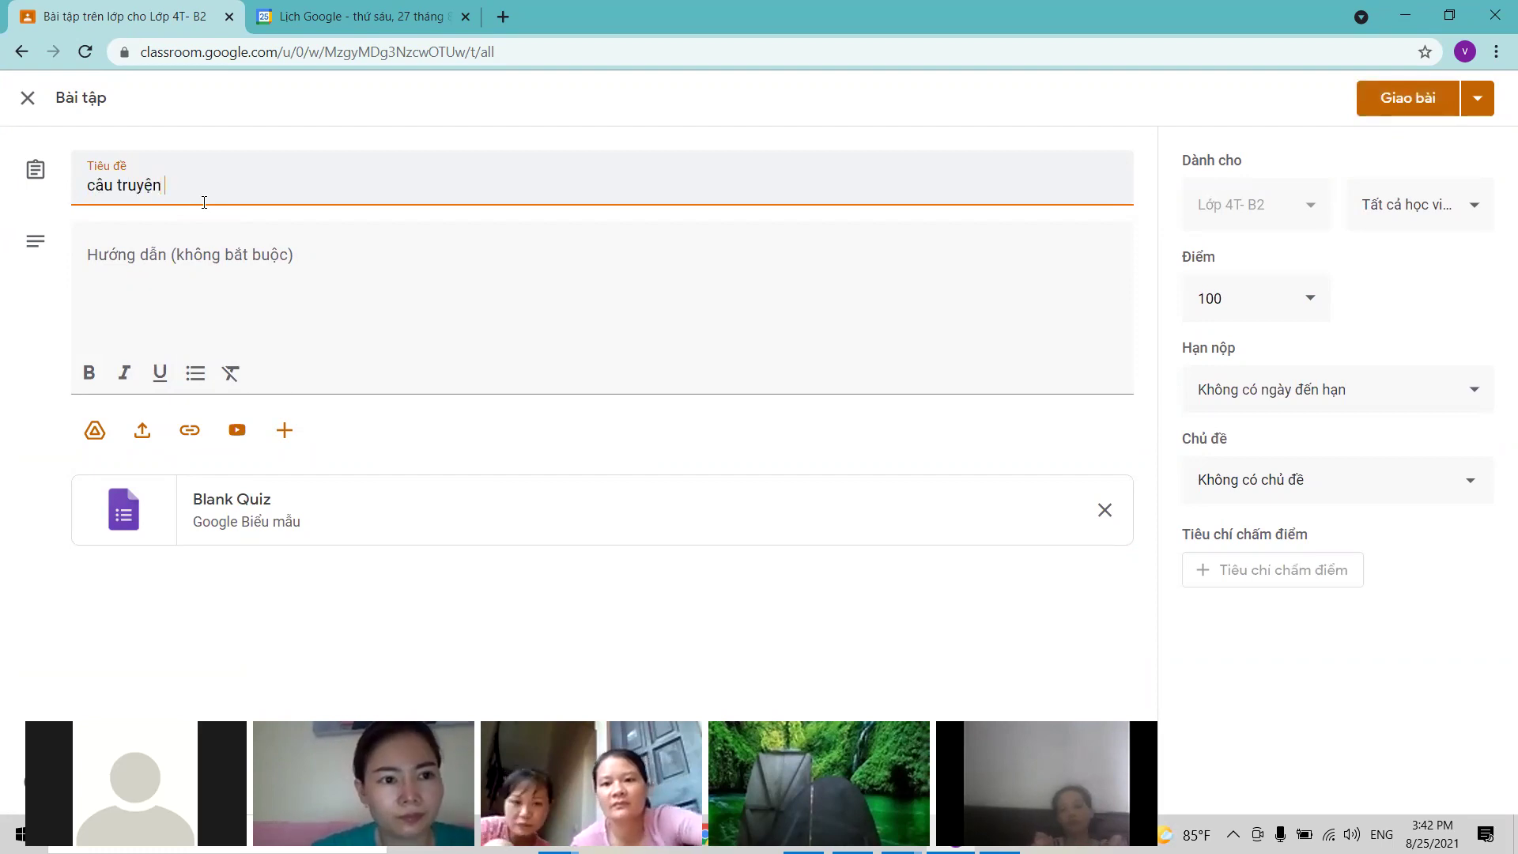
text(cáo th)
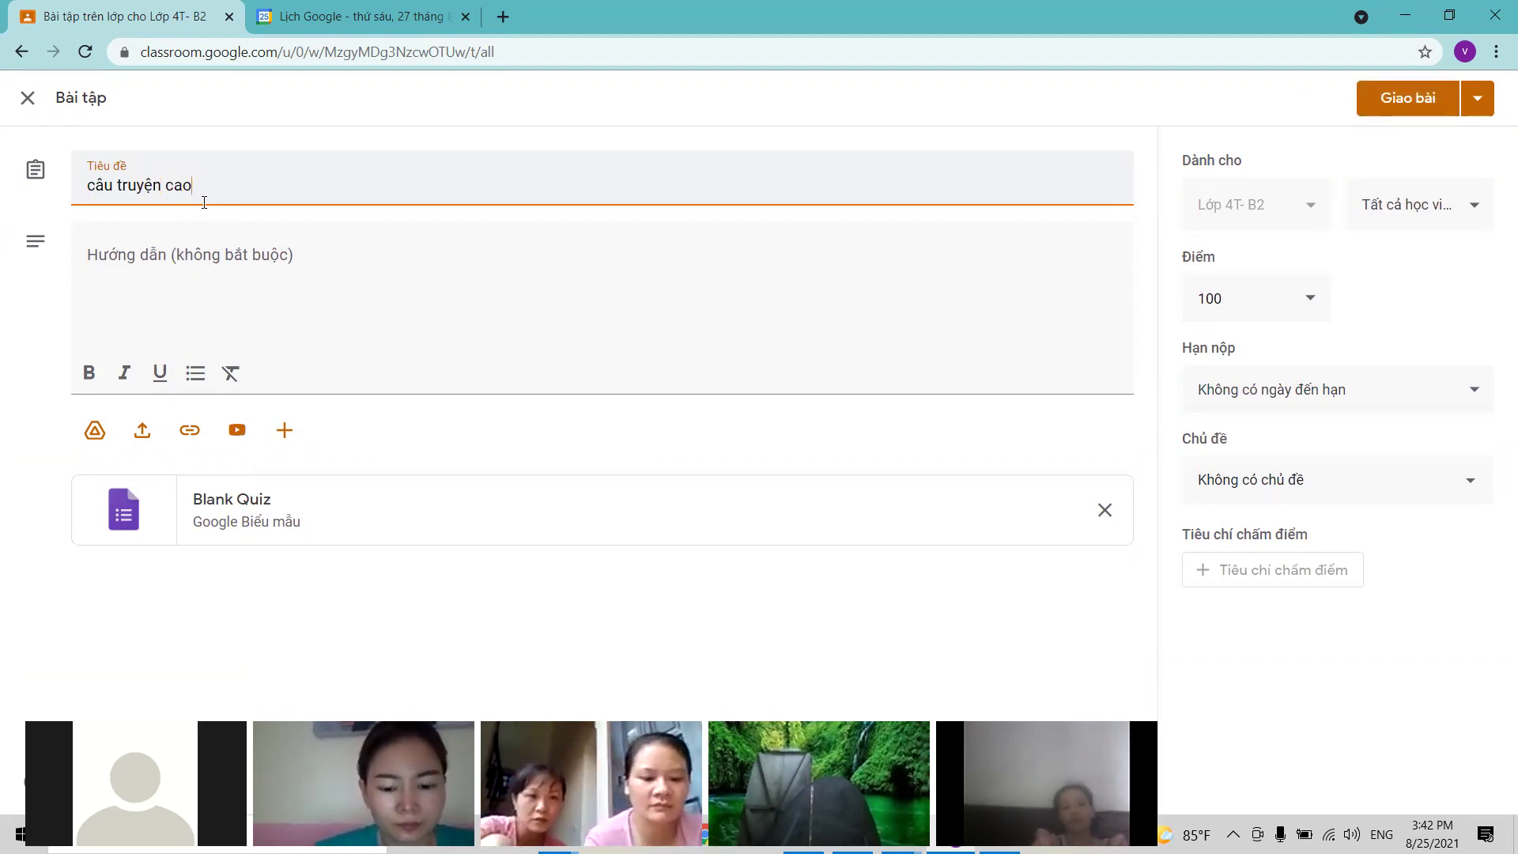
text(ỏ và gà trongs)
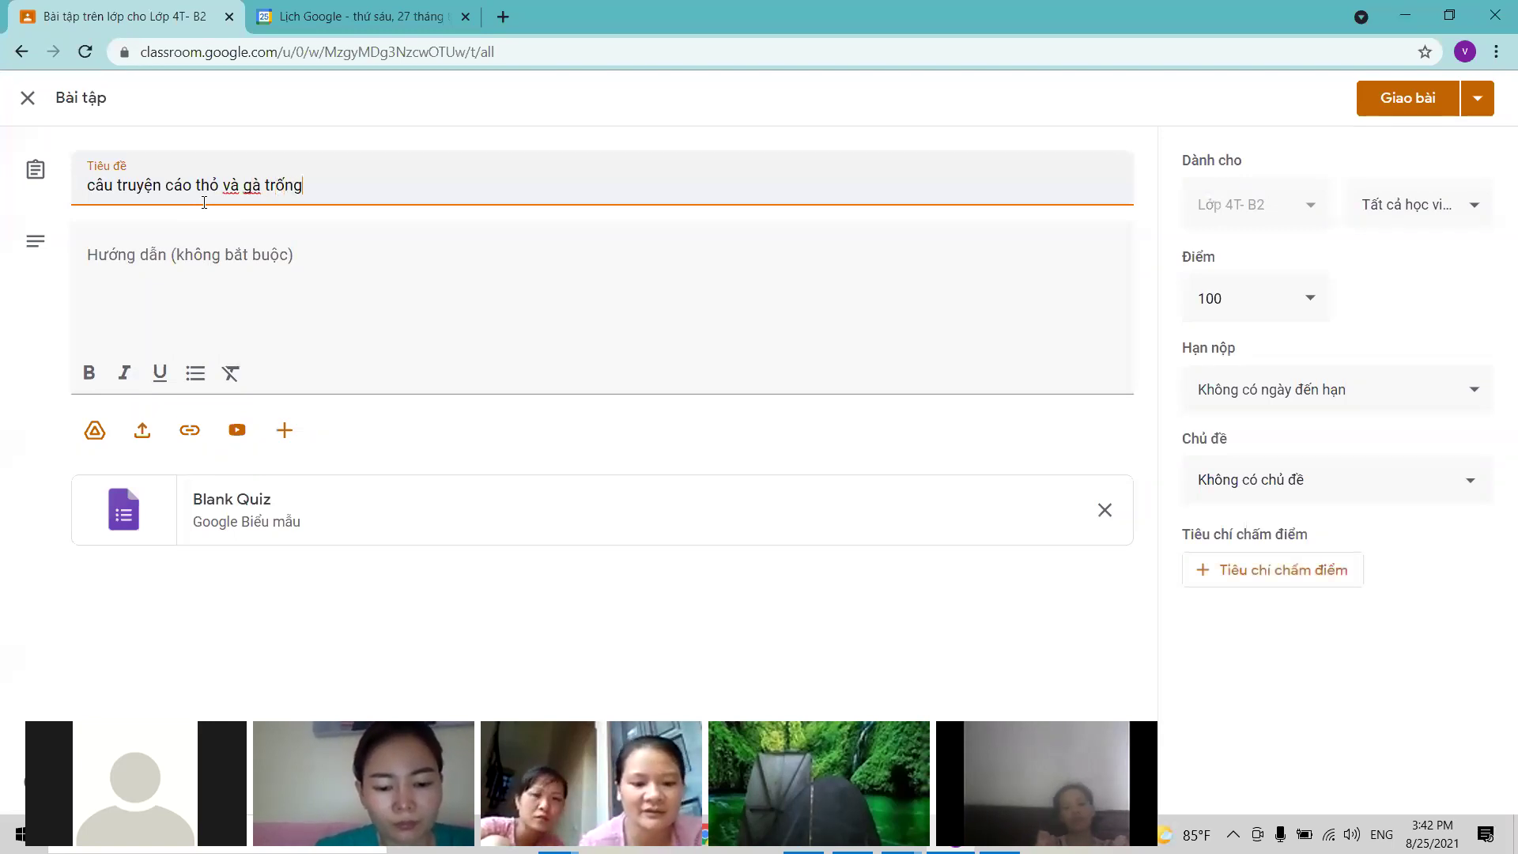
Write instructions in Hướng dẫn asking parents to help their child answer the questions.
click(276, 257)
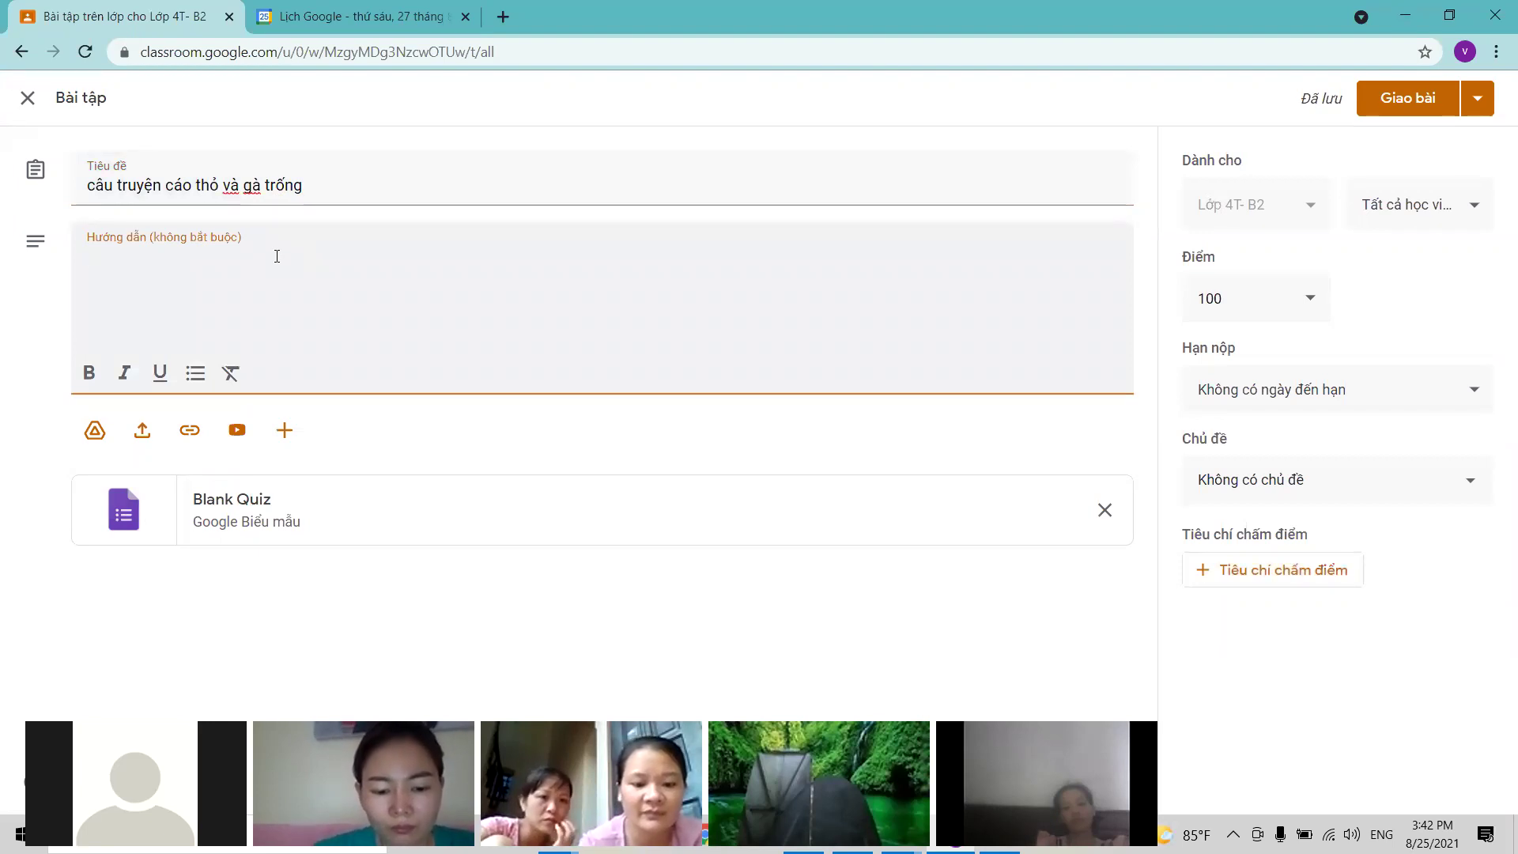
text(bô mej hayx giu)
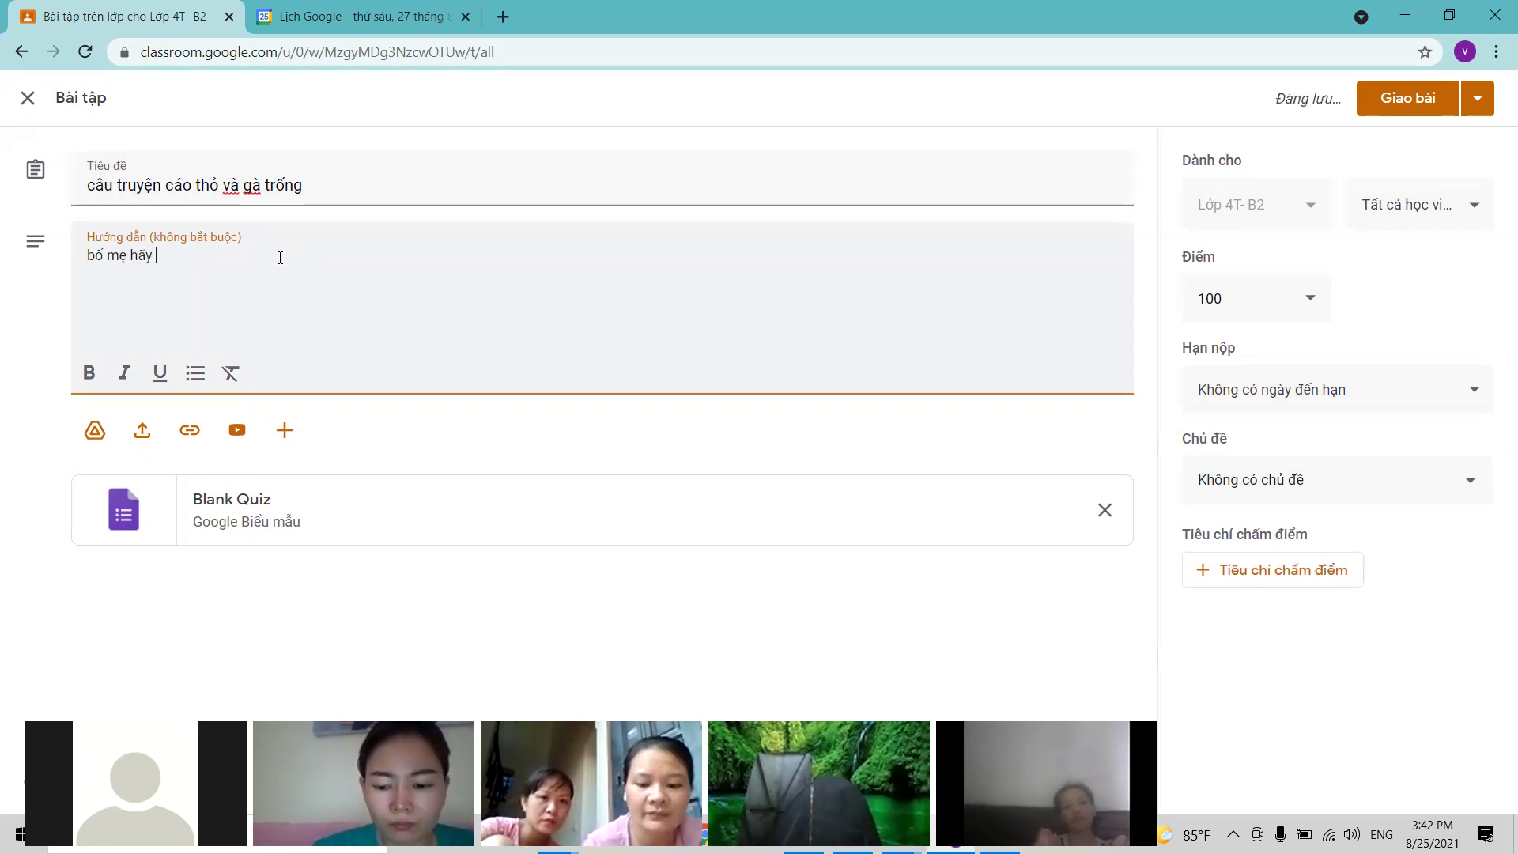
text(ps con trả lời )
text(acc)
key(BackSpace)
key(BackSpace)
key(BackSpace)
text(cacs caau hoir ha)
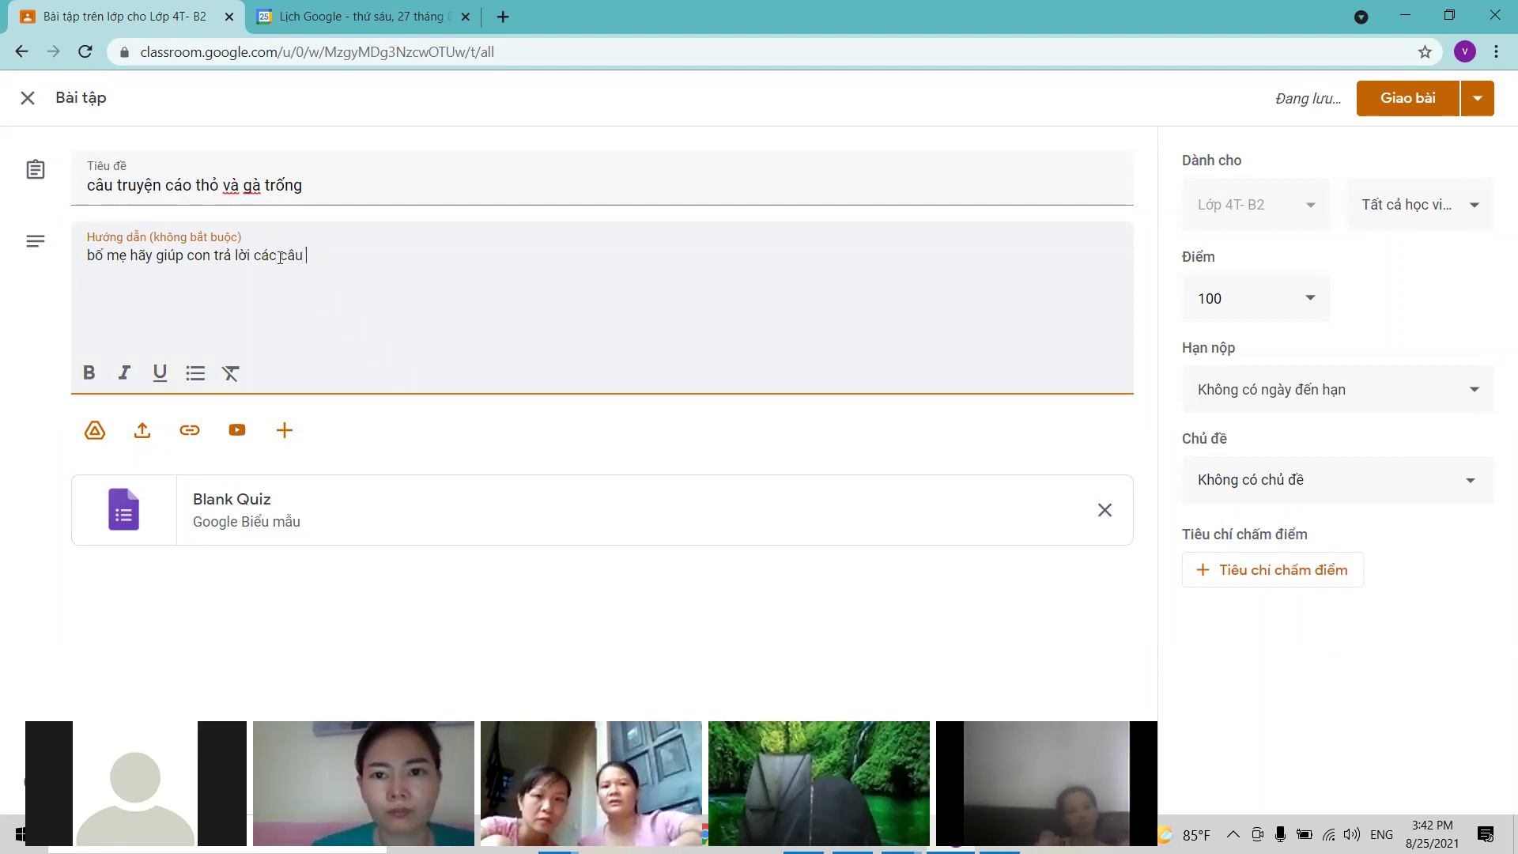
key(BackSpace)
key(BackSpace)
text(sau)
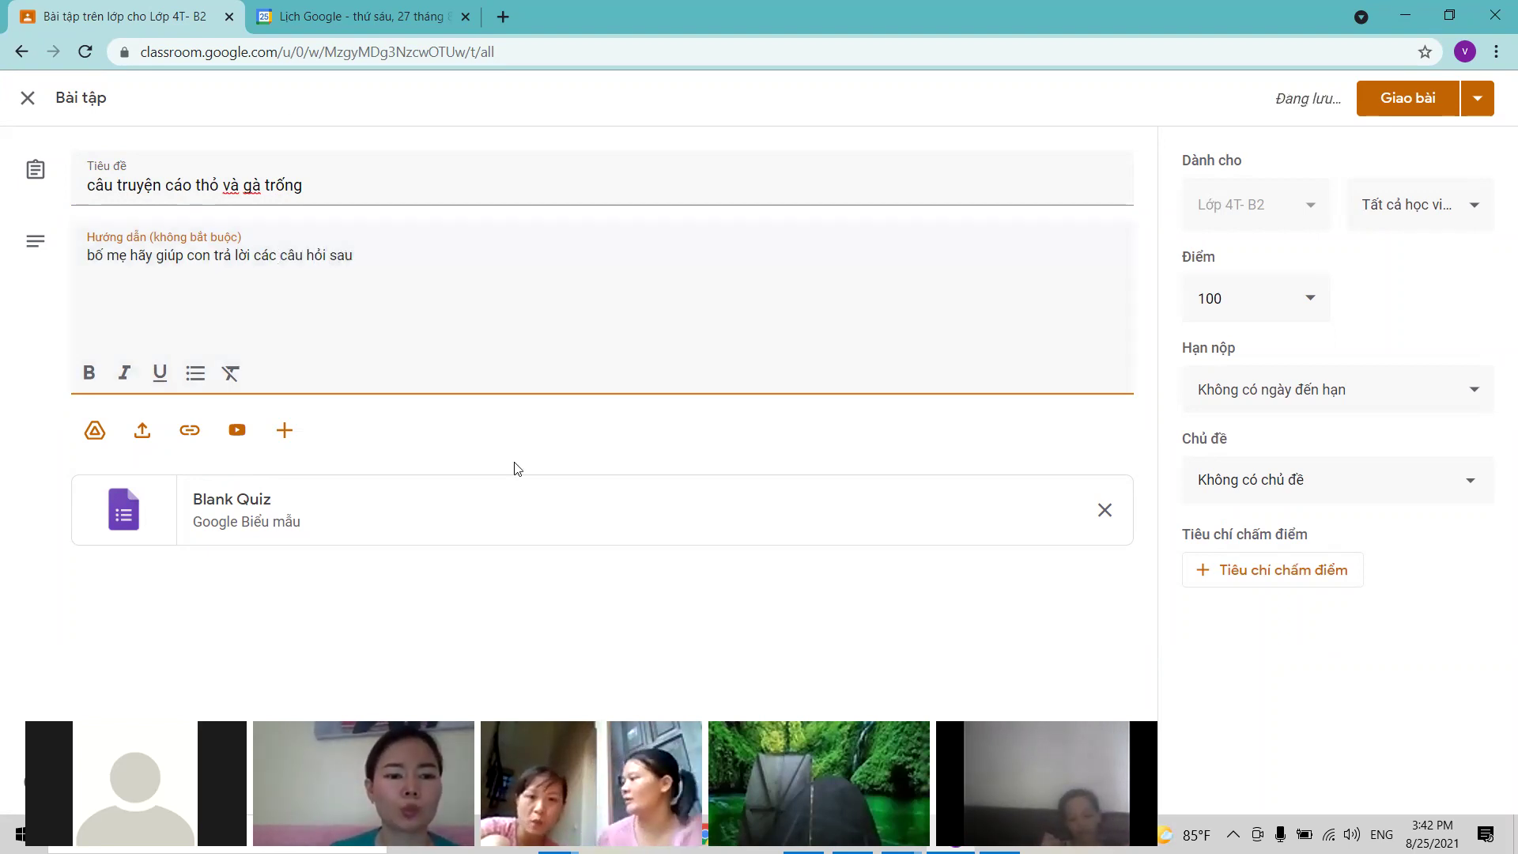
click(536, 401)
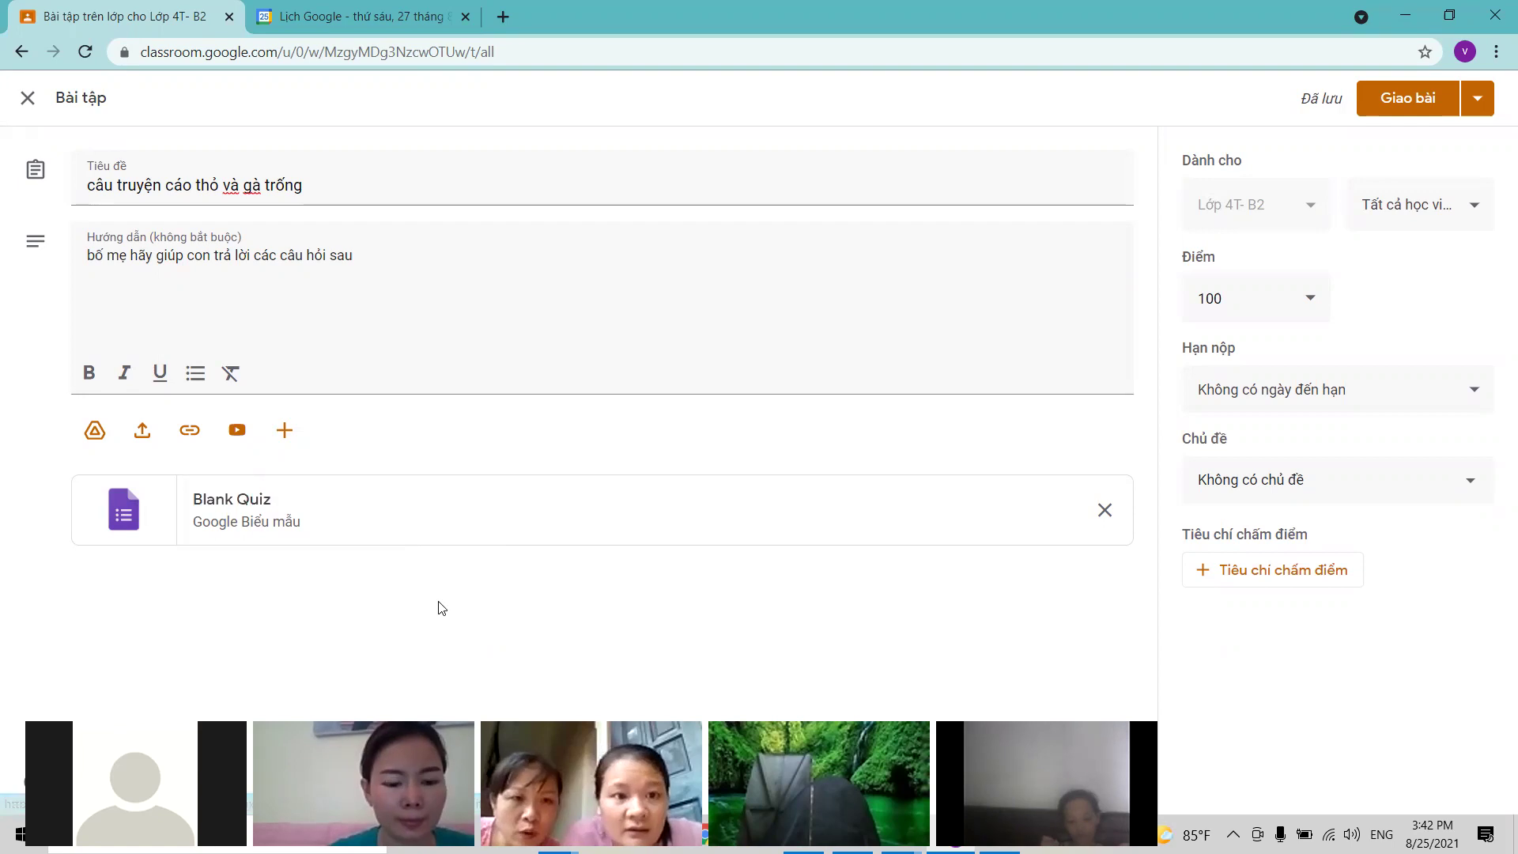
Open the attached Blank Quiz form in its own tab, decline the quiz tour, and return to Classroom.
mouse_move(622, 443)
mouse_down()
mouse_move(17, 461)
mouse_move(377, 625)
mouse_move(1028, 563)
mouse_move(728, 421)
mouse_move(559, 458)
mouse_up()
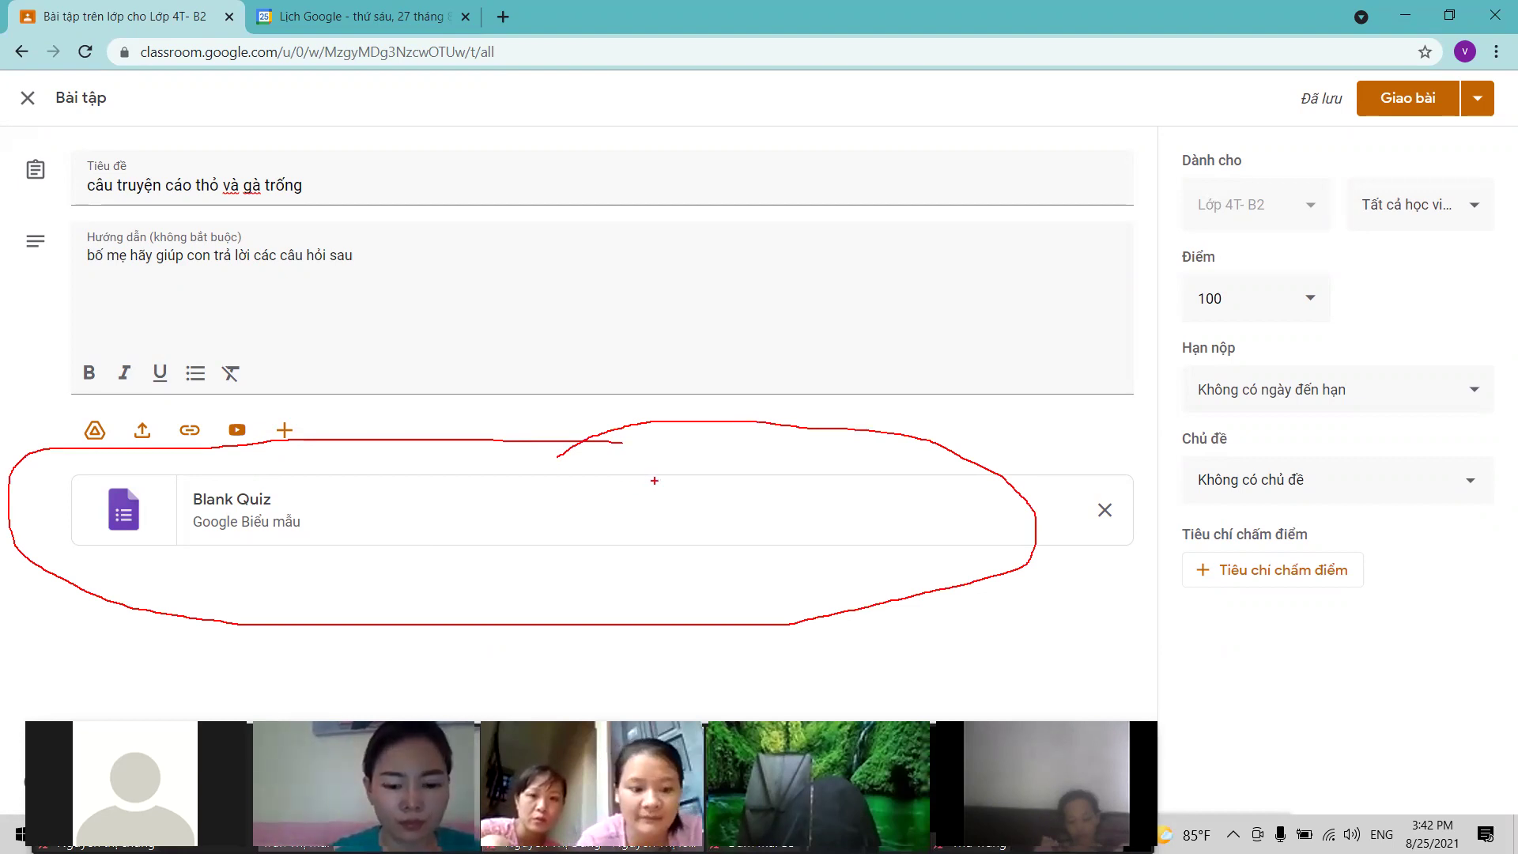
key(Escape)
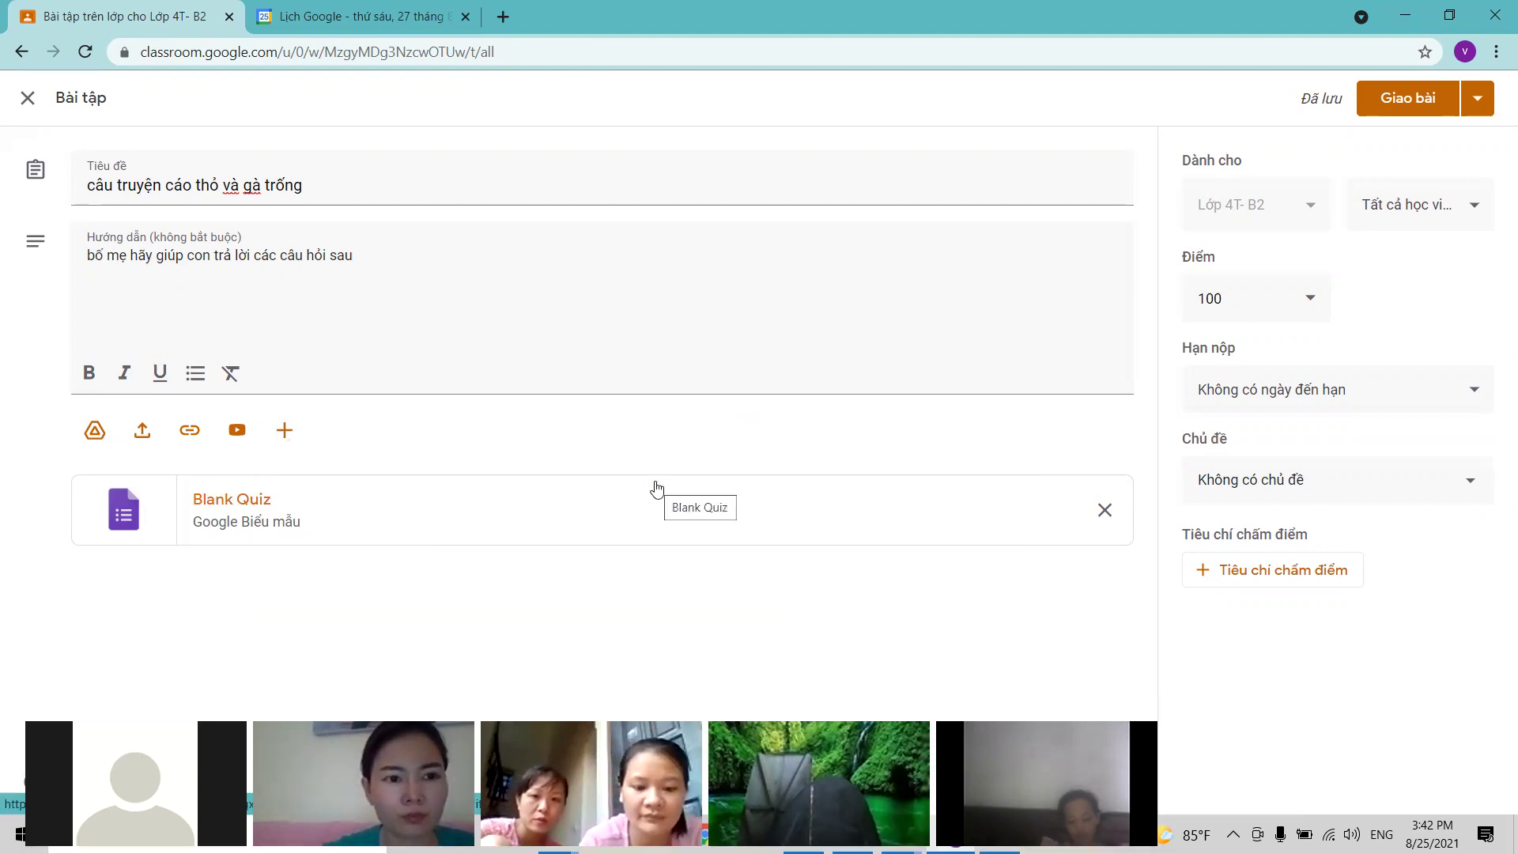
click(230, 499)
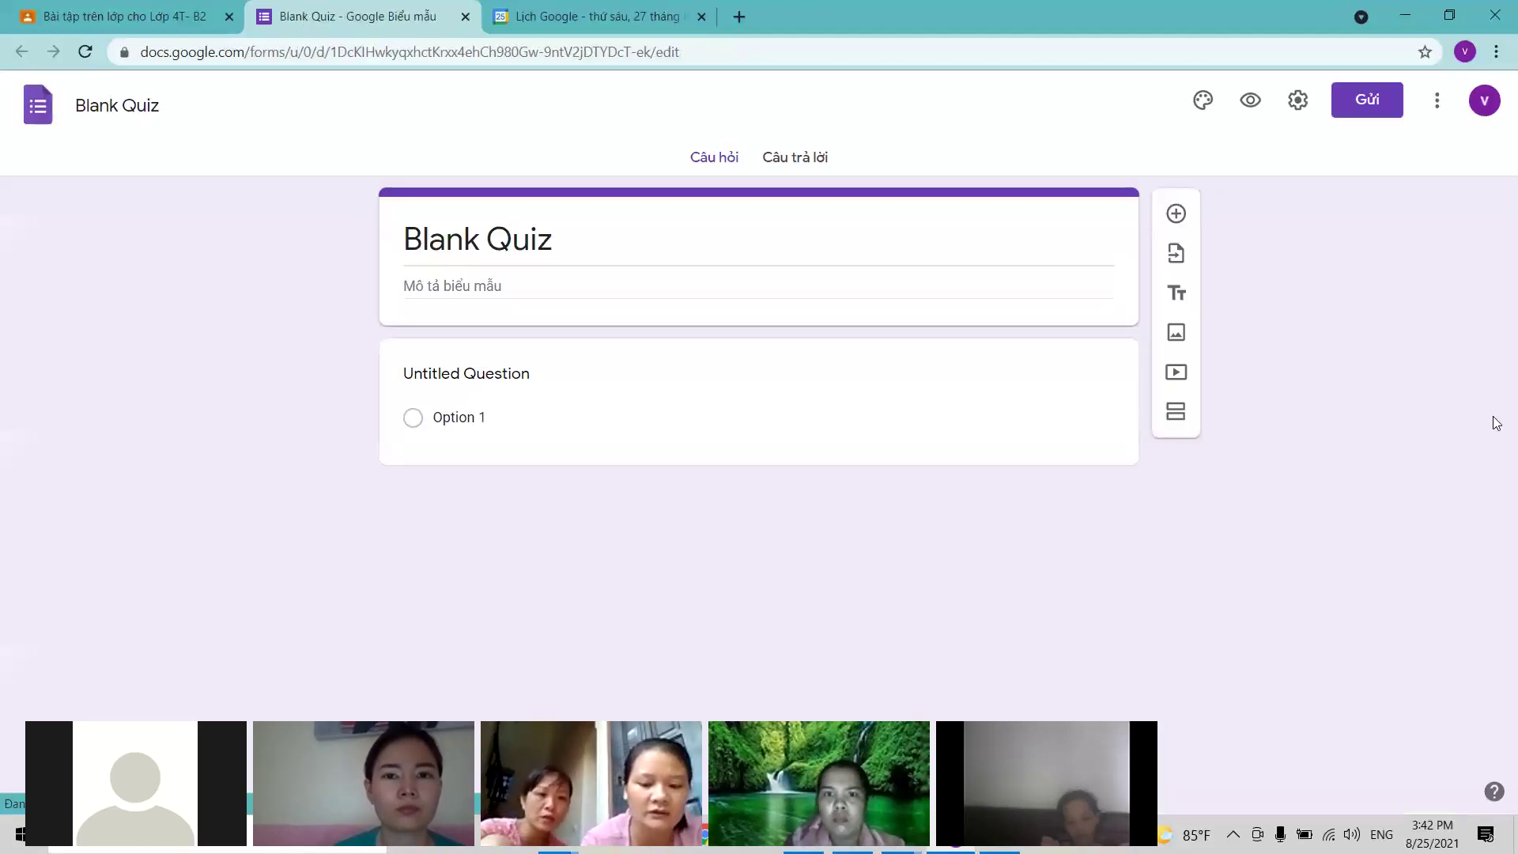
click(182, 15)
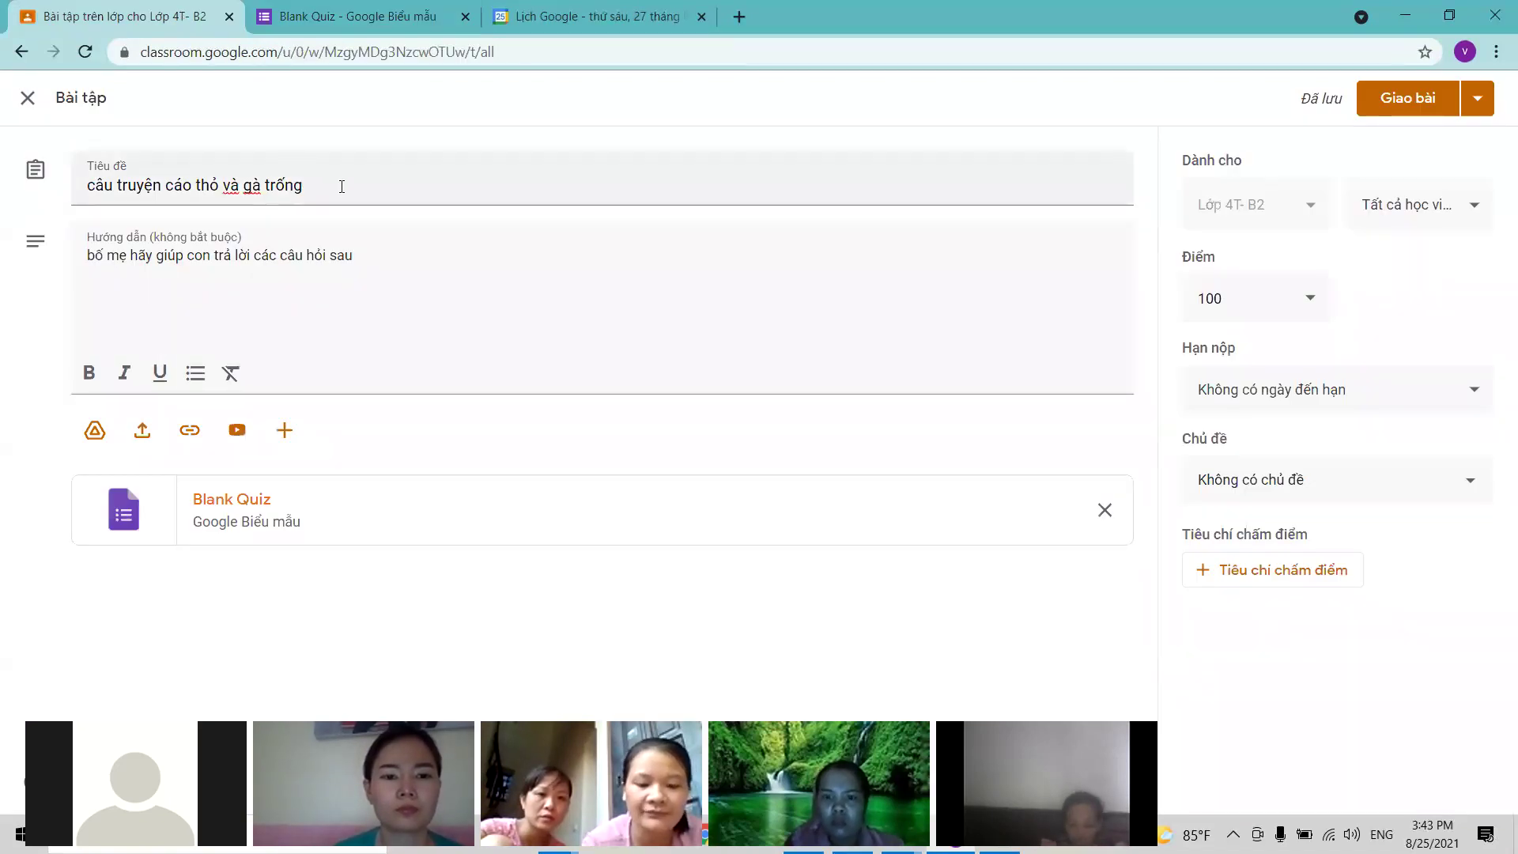
click(356, 16)
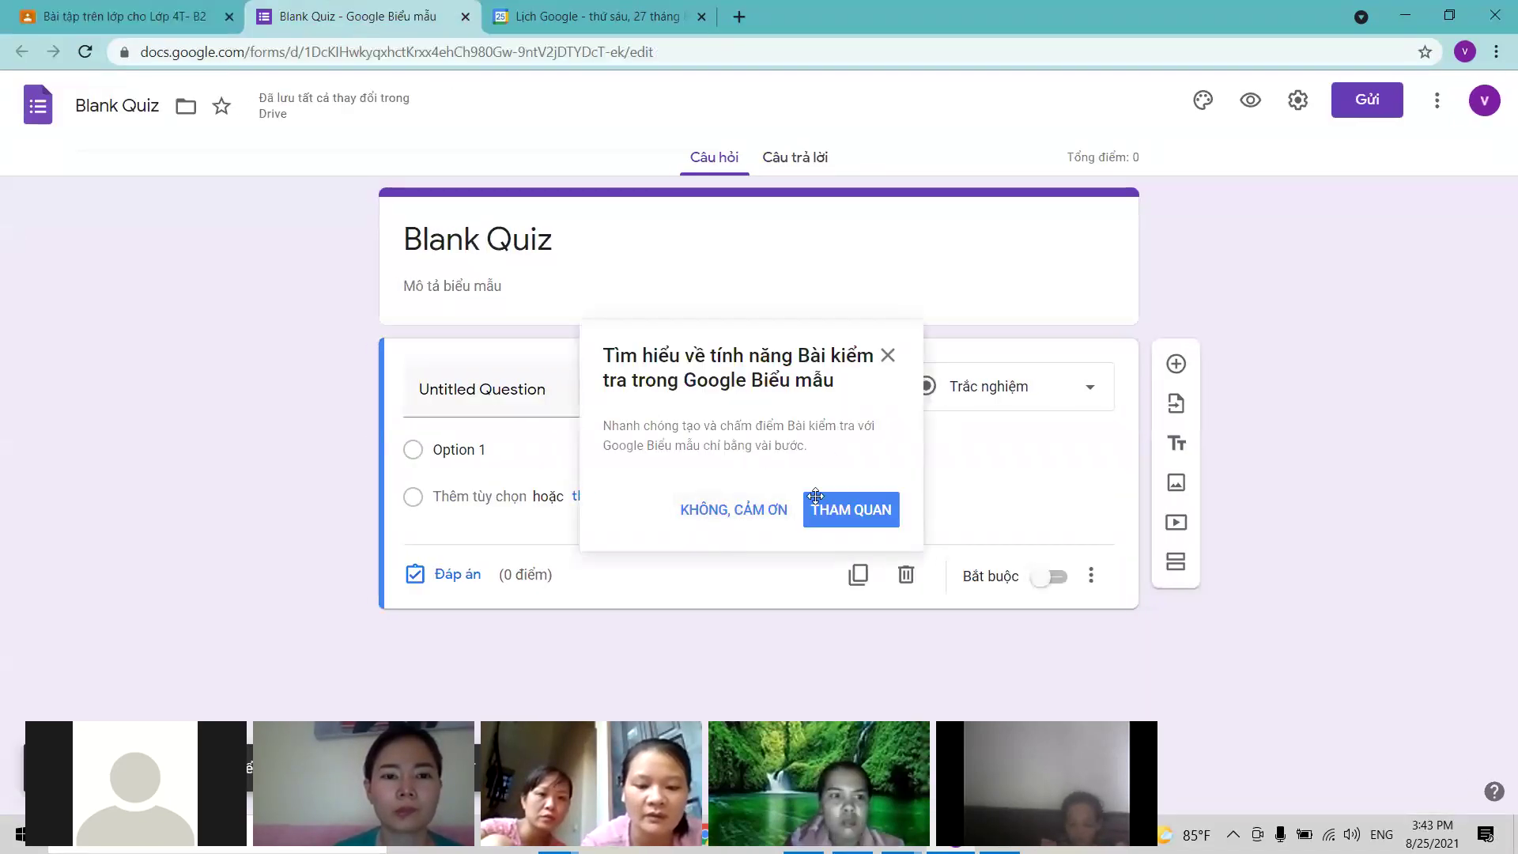
click(764, 514)
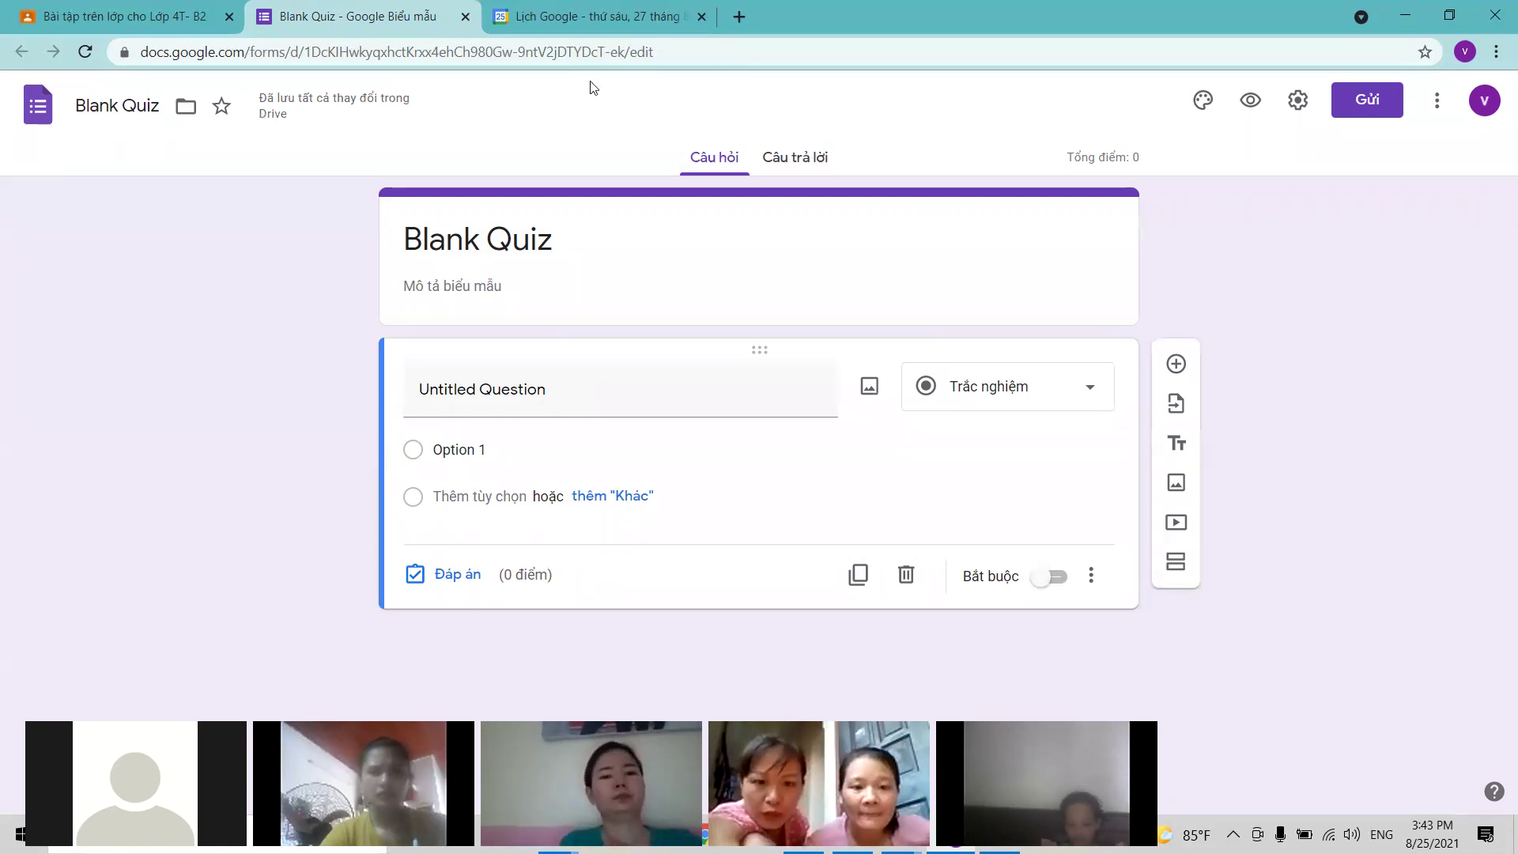
click(166, 11)
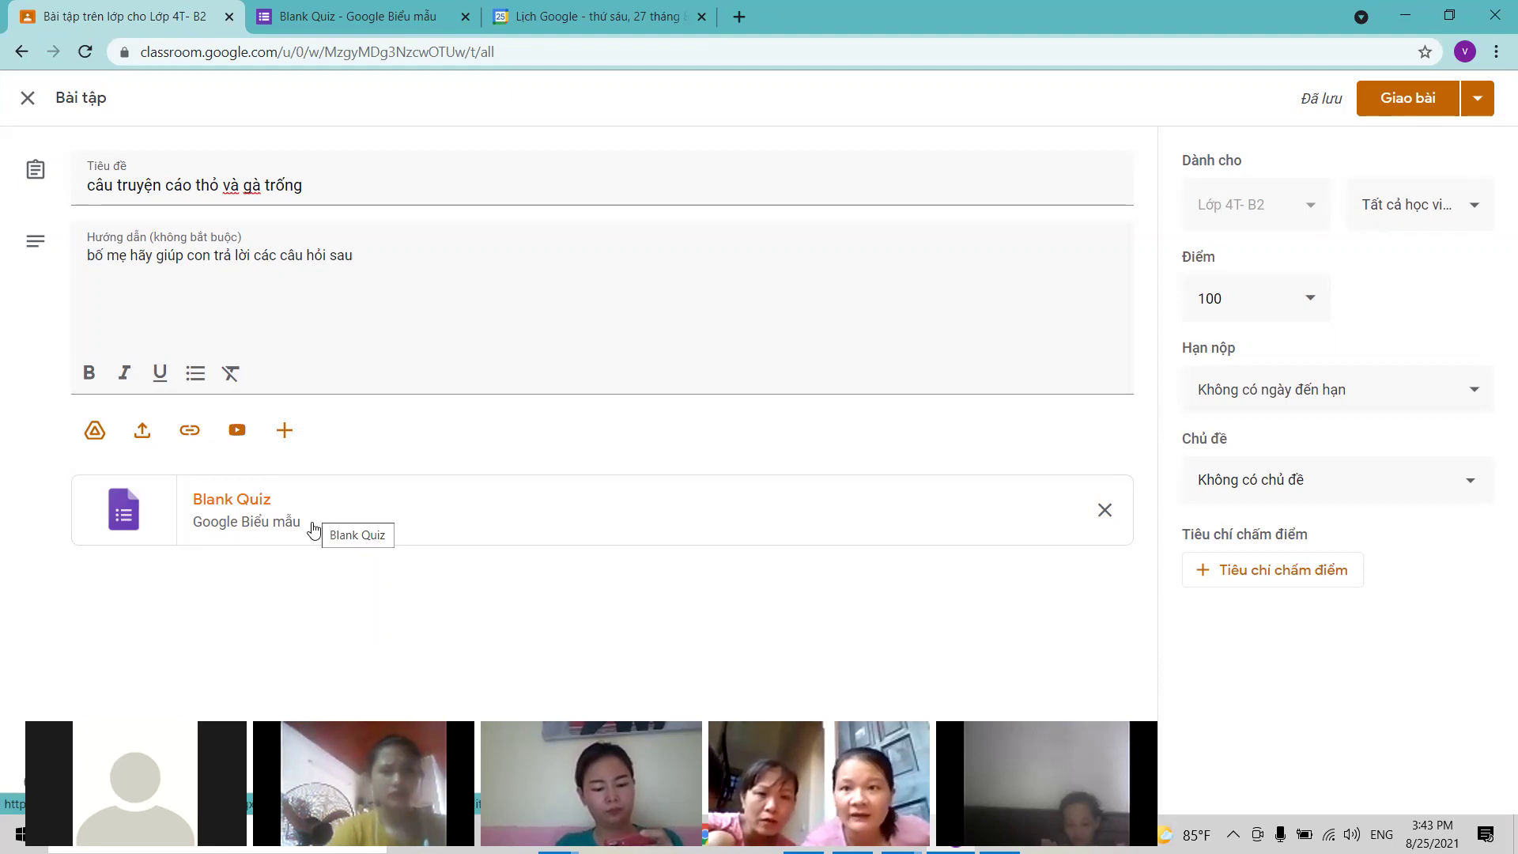
Save the assignment as a draft and discard an accidental extra quiz assignment.
click(31, 101)
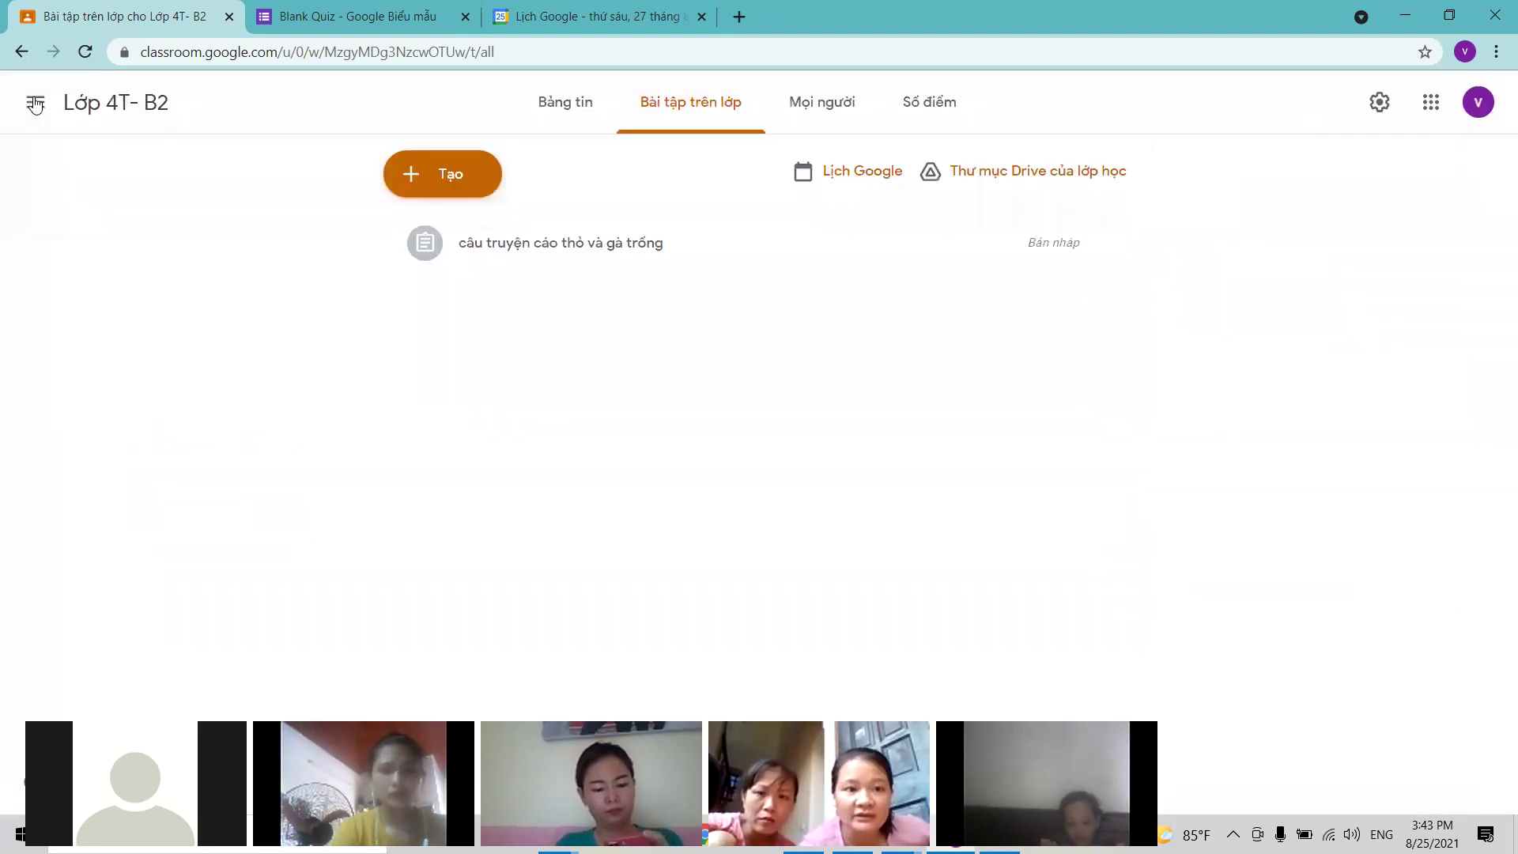
click(467, 175)
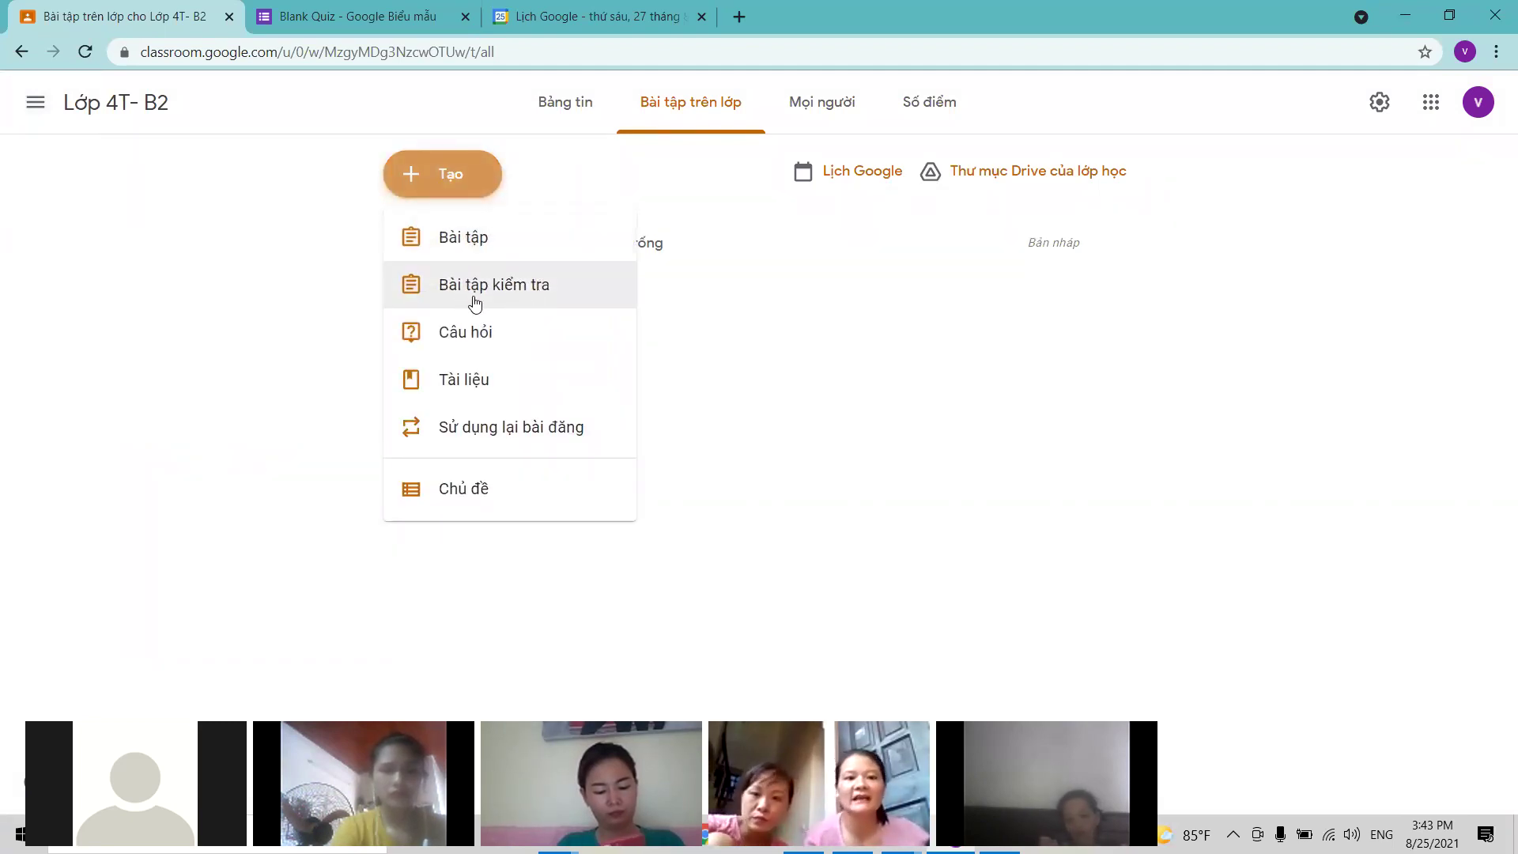
click(476, 301)
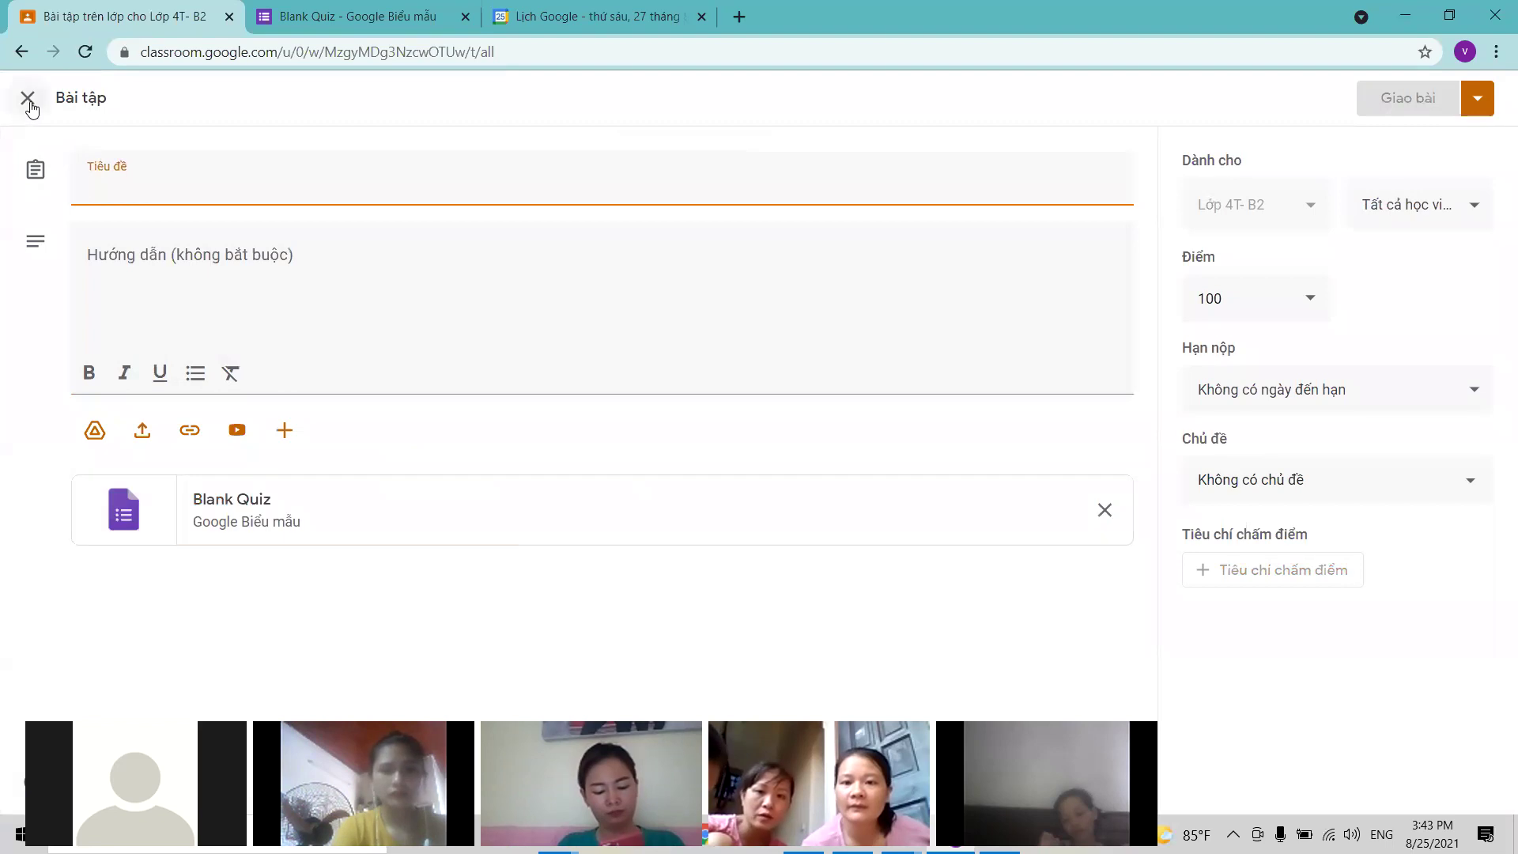
click(28, 99)
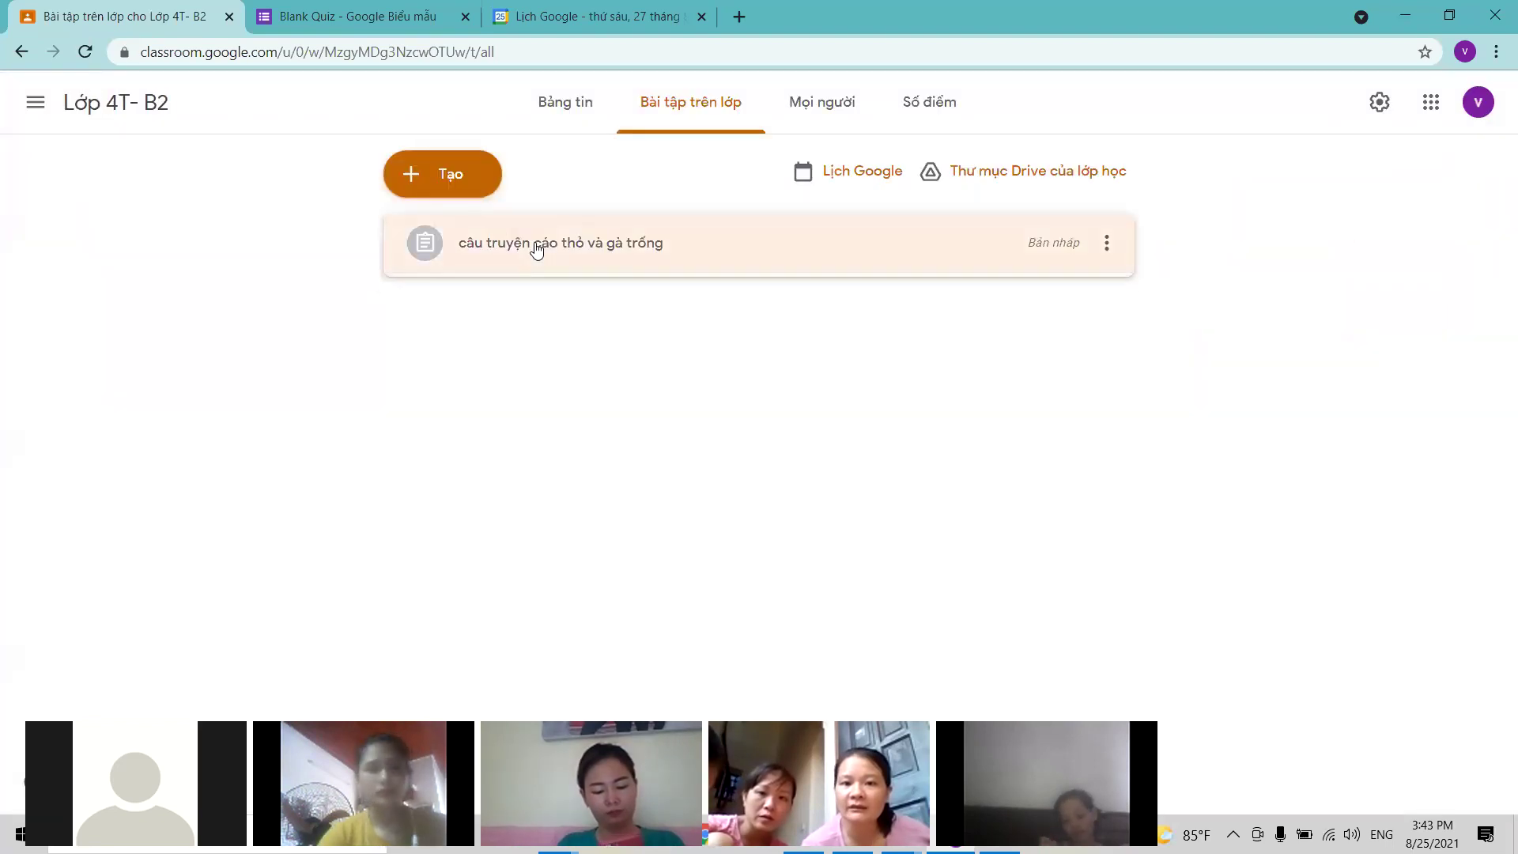
Reopen the 'câu truyện cáo thỏ và gà trống' draft for editing and switch to its Blank Quiz form.
click(536, 249)
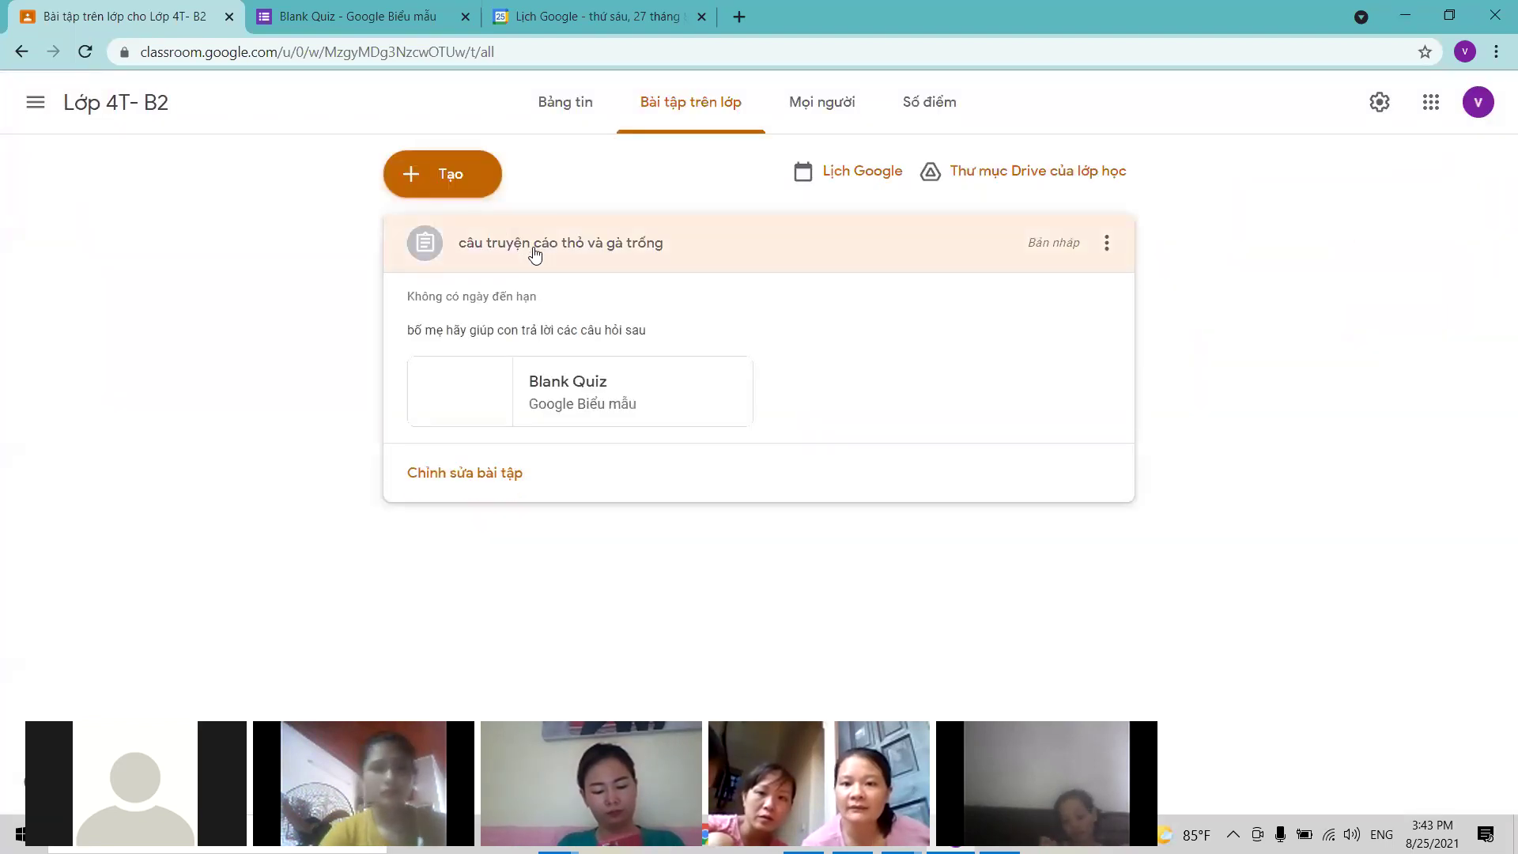
click(473, 475)
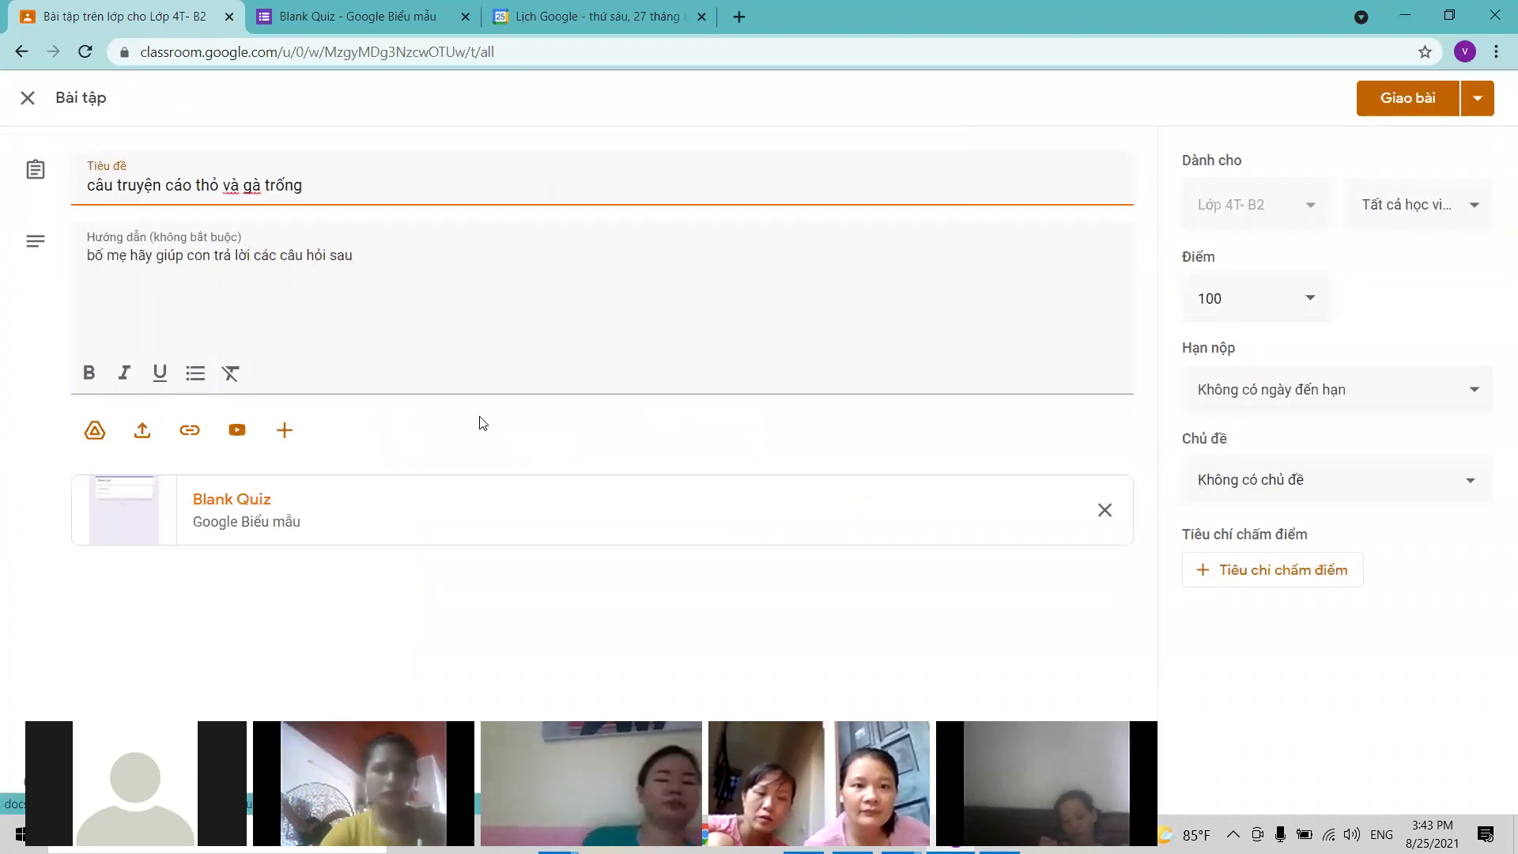
click(351, 36)
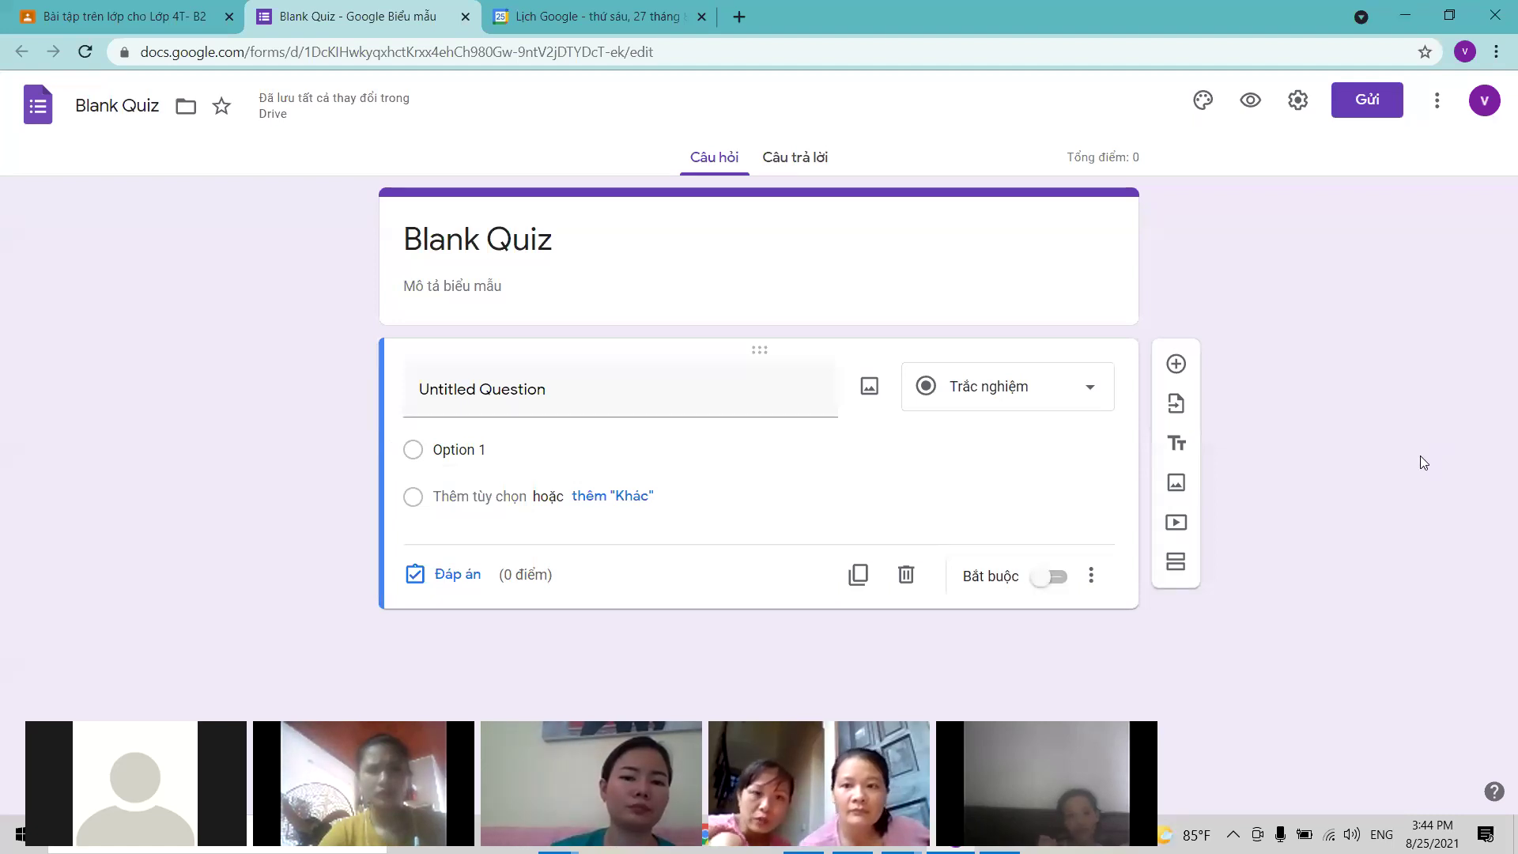
Replace the form title 'Blank Quiz' with 'Truyện cáo thỏ và gà trống'.
click(483, 286)
click(568, 252)
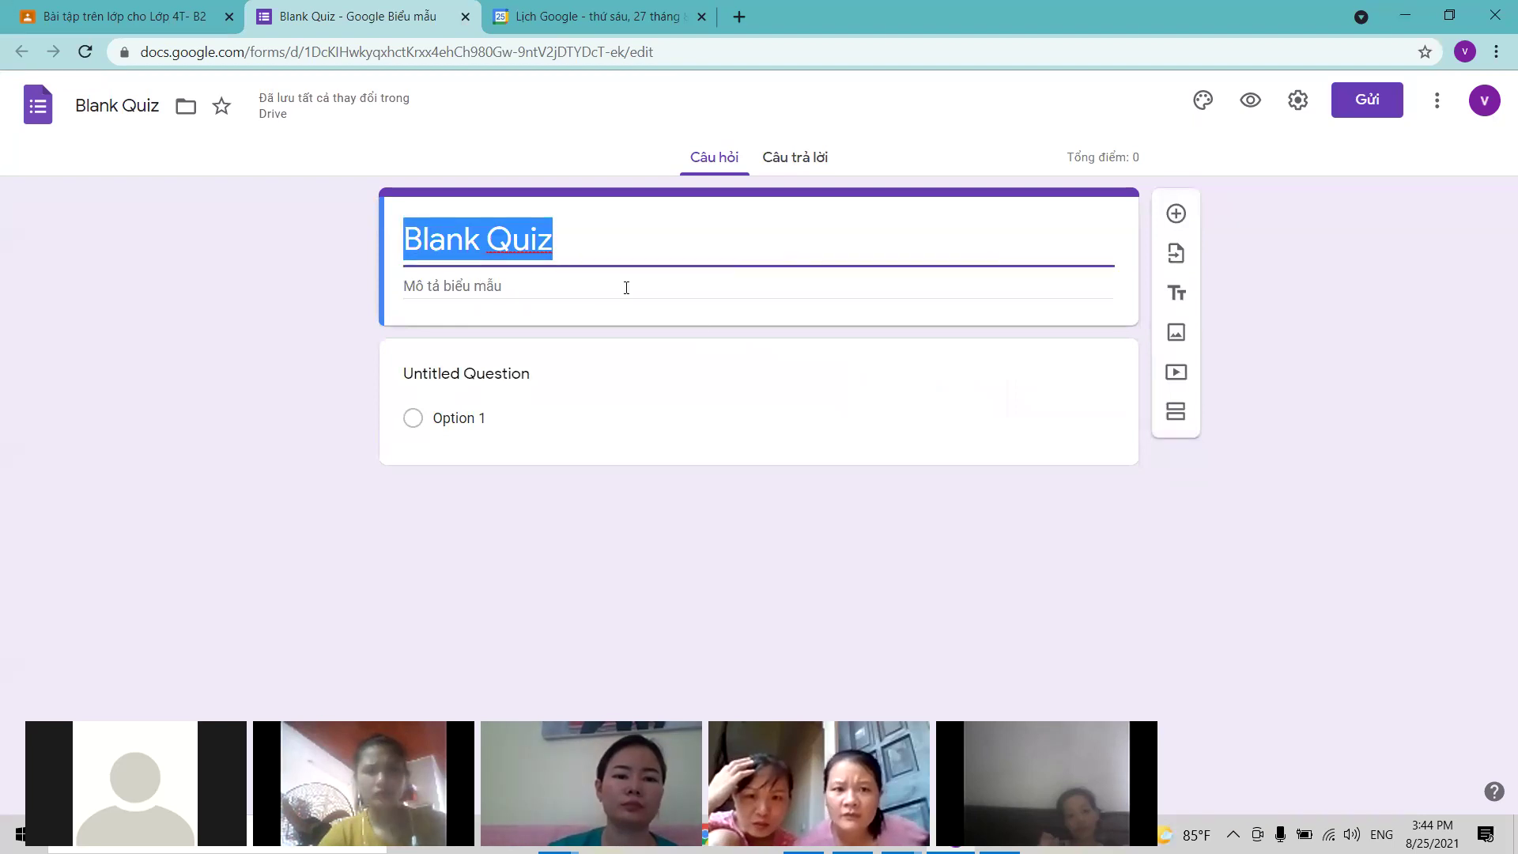
click(1359, 443)
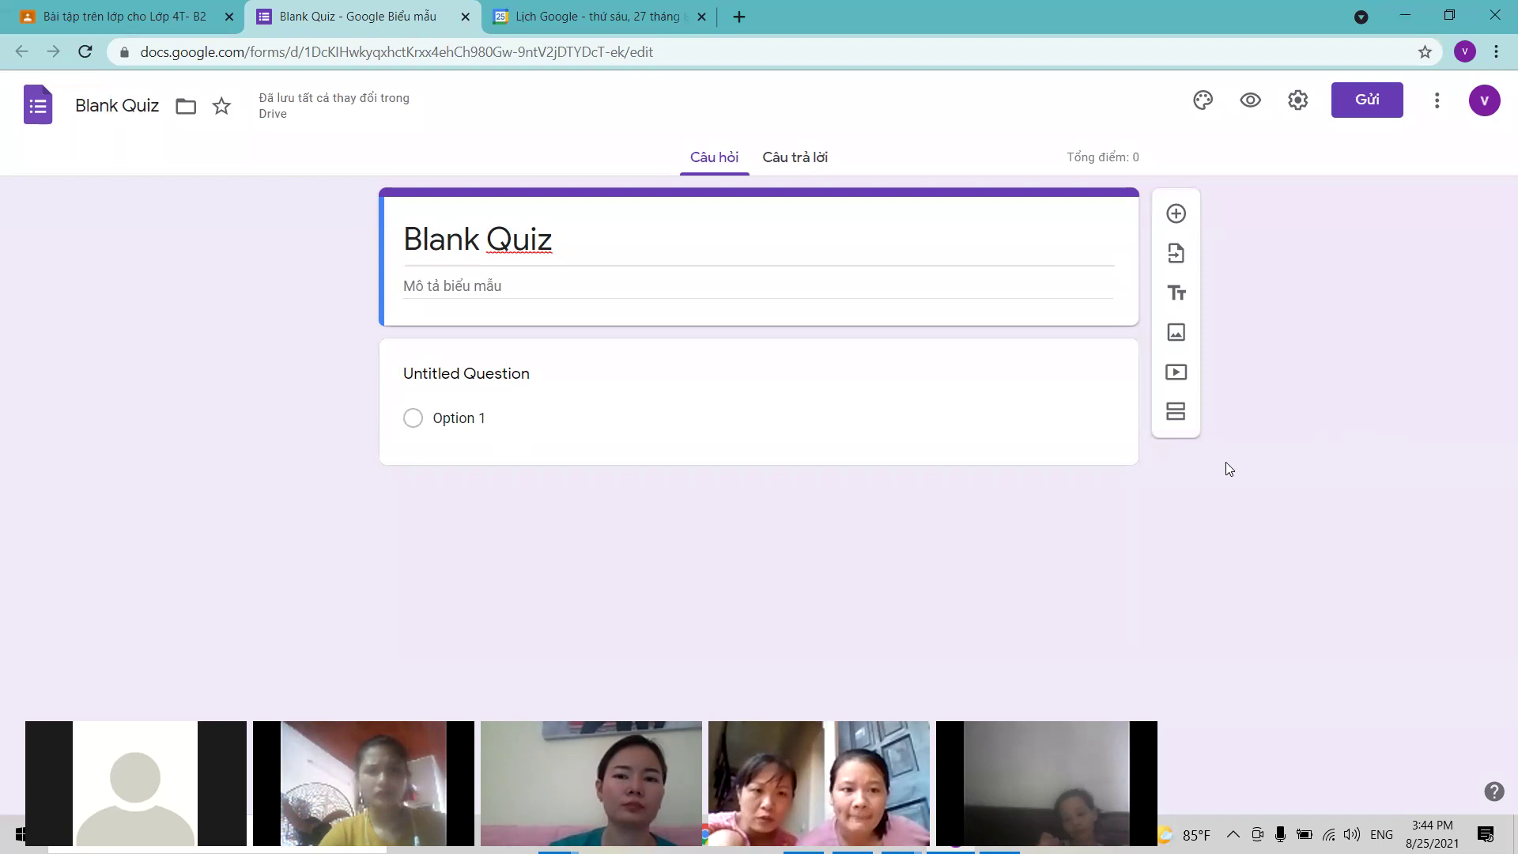
click(608, 240)
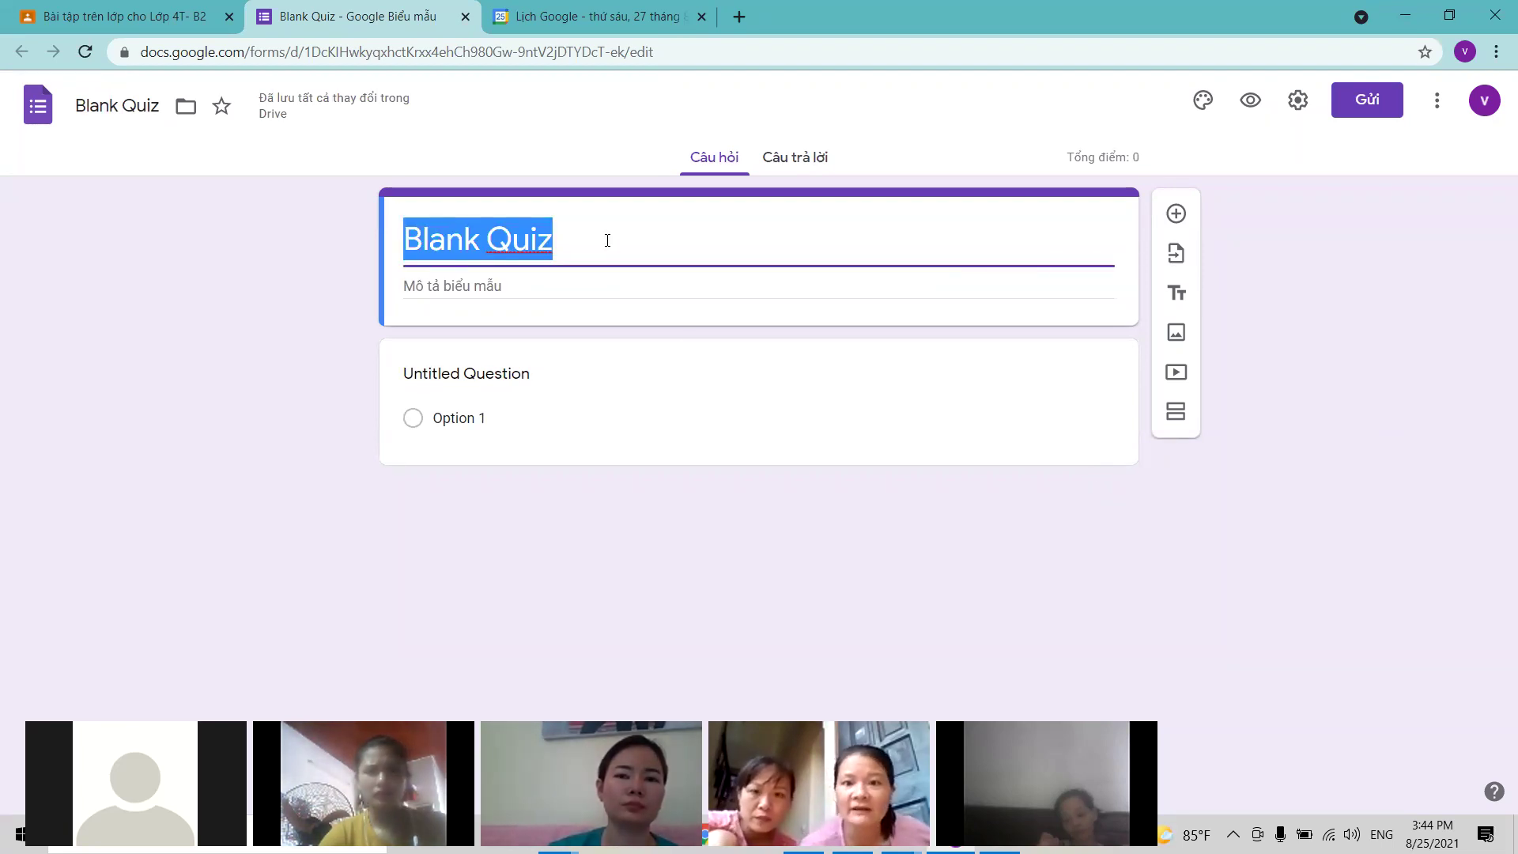
click(607, 240)
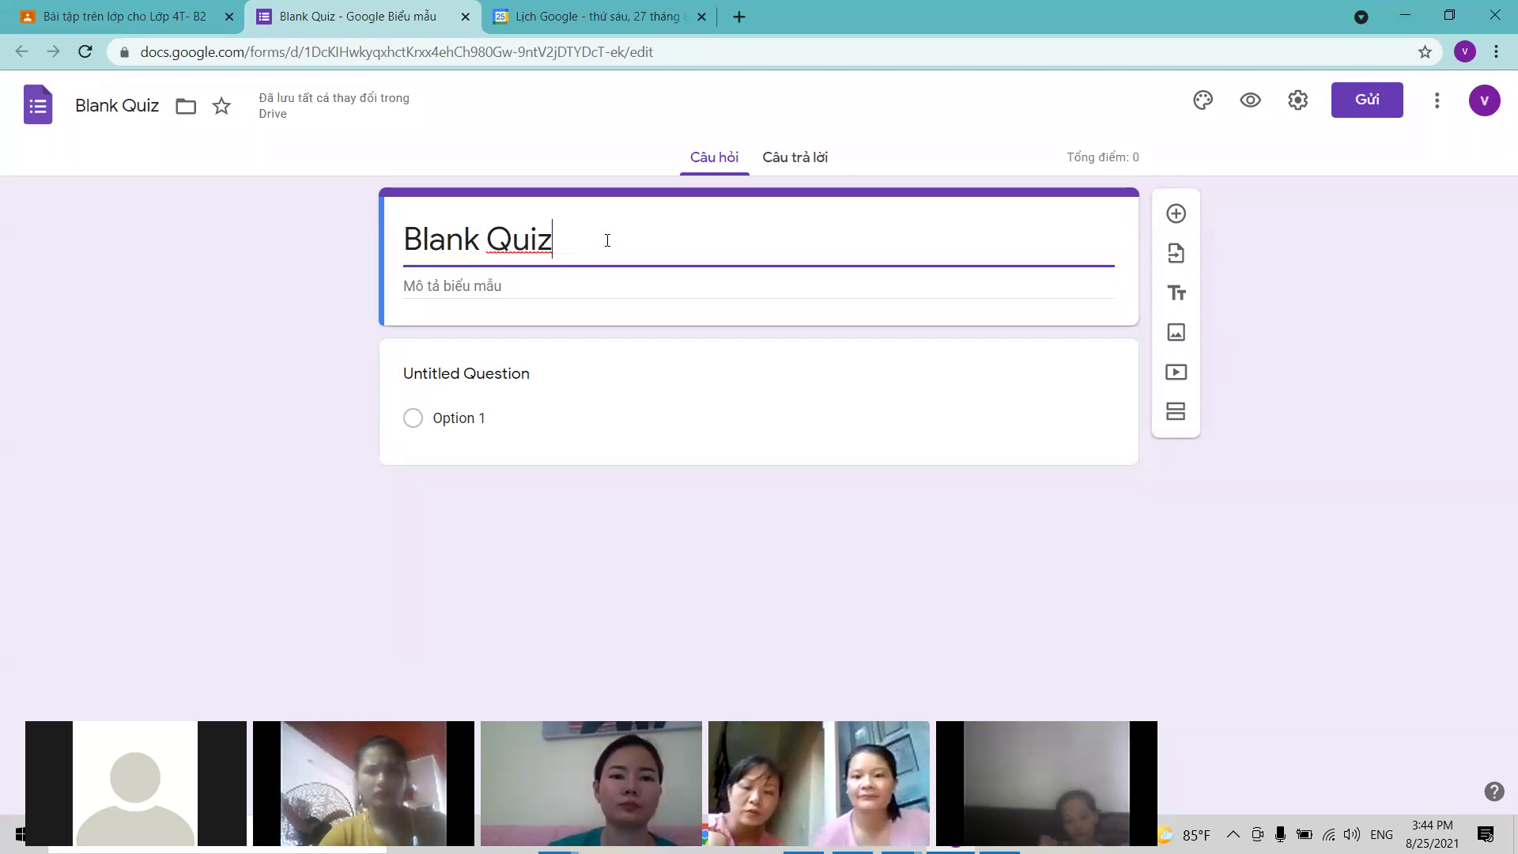
drag(607, 240, 251, 293)
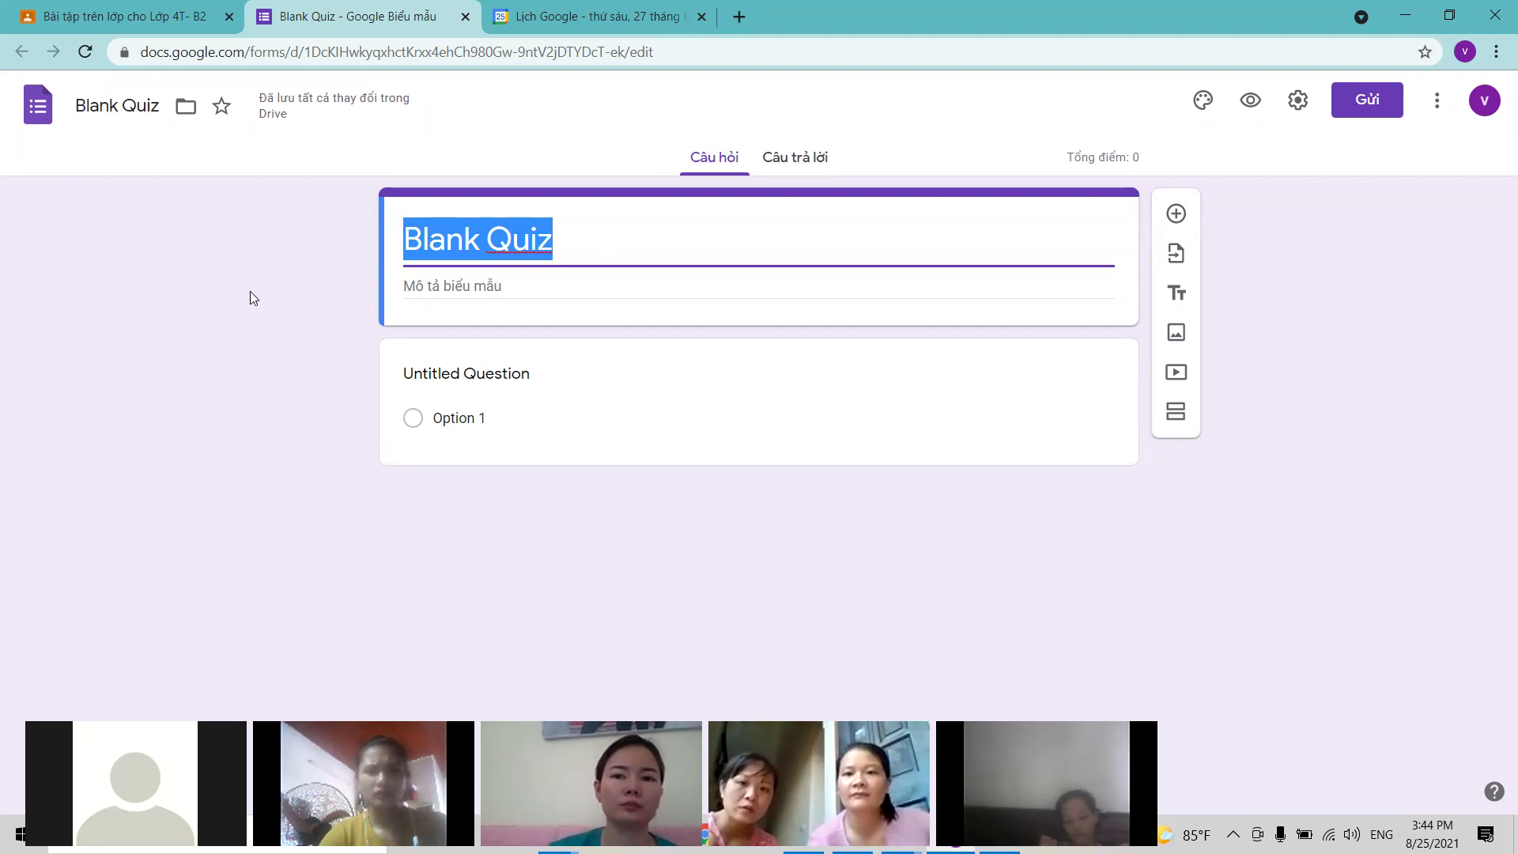
text(Truyện )
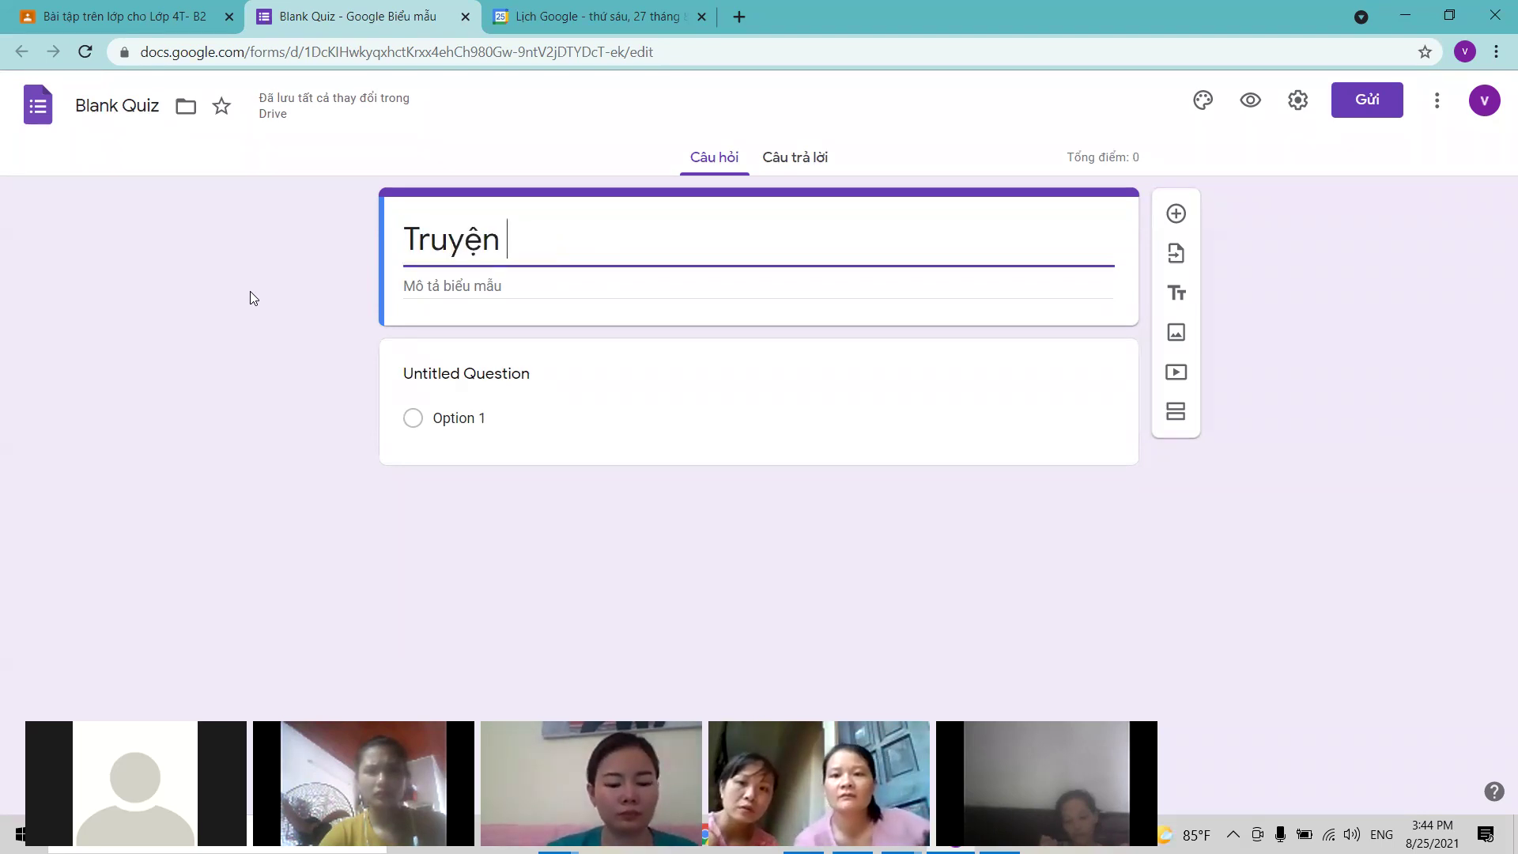
text(cáo th)
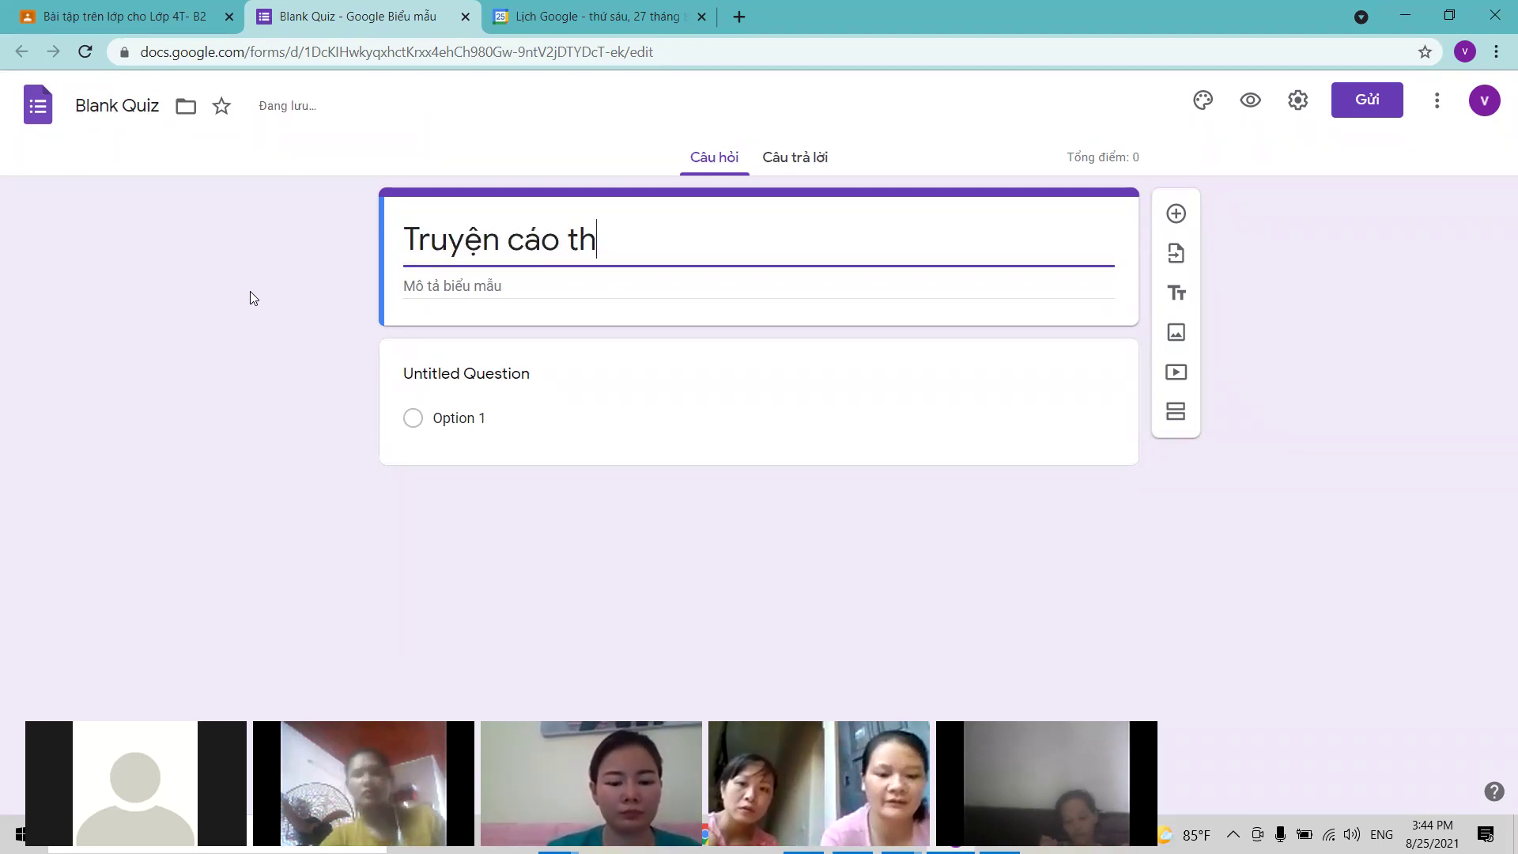
text(ỏ và gà trống)
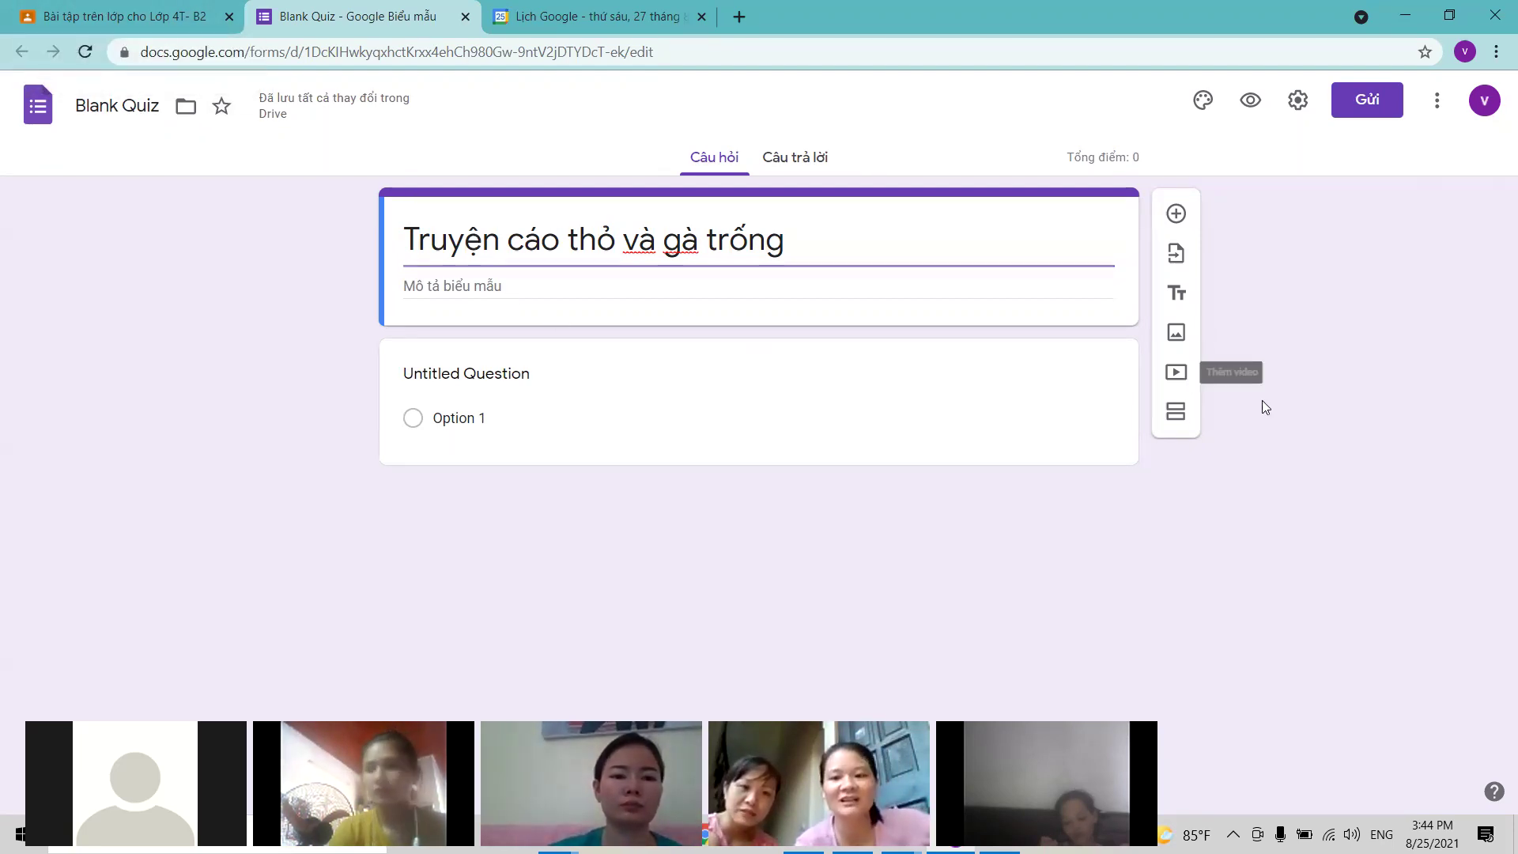
Set the first question's text to 'Trong câu chuyện trên có những nhân vật nào?'.
click(1047, 430)
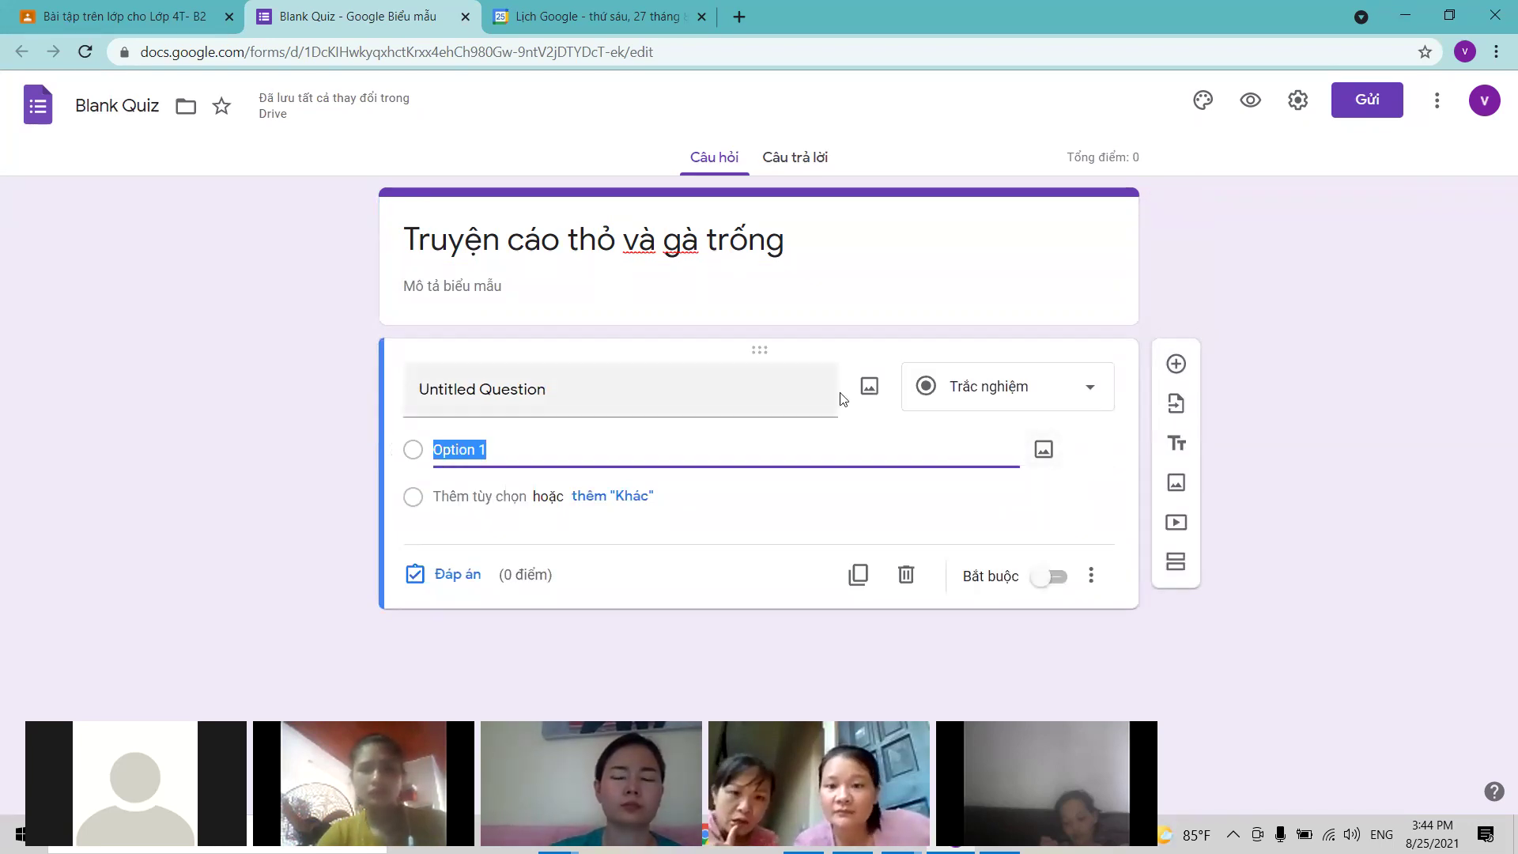
click(868, 392)
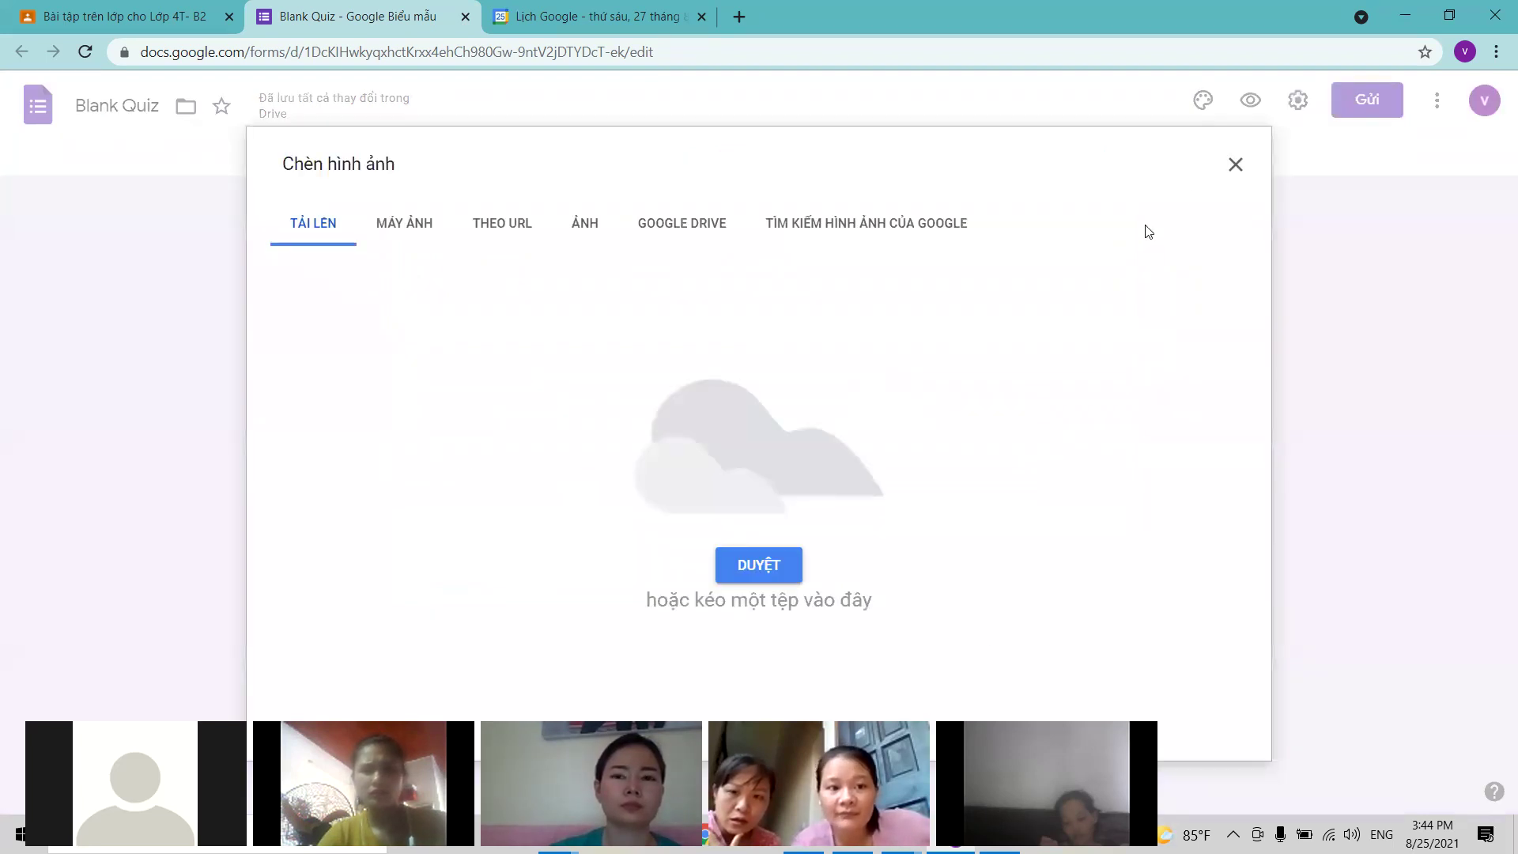
click(1236, 164)
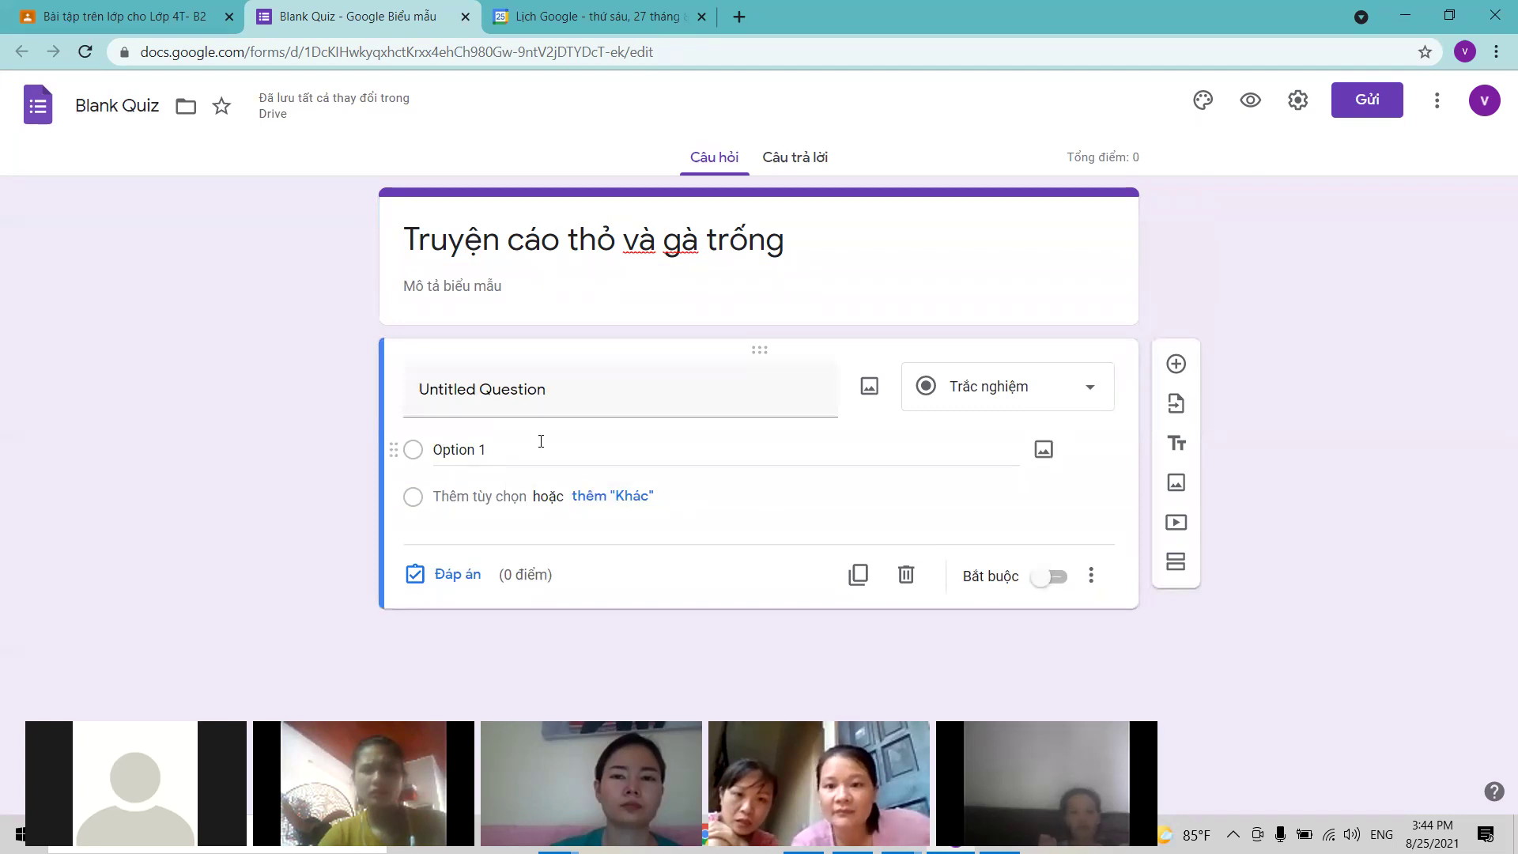
click(677, 451)
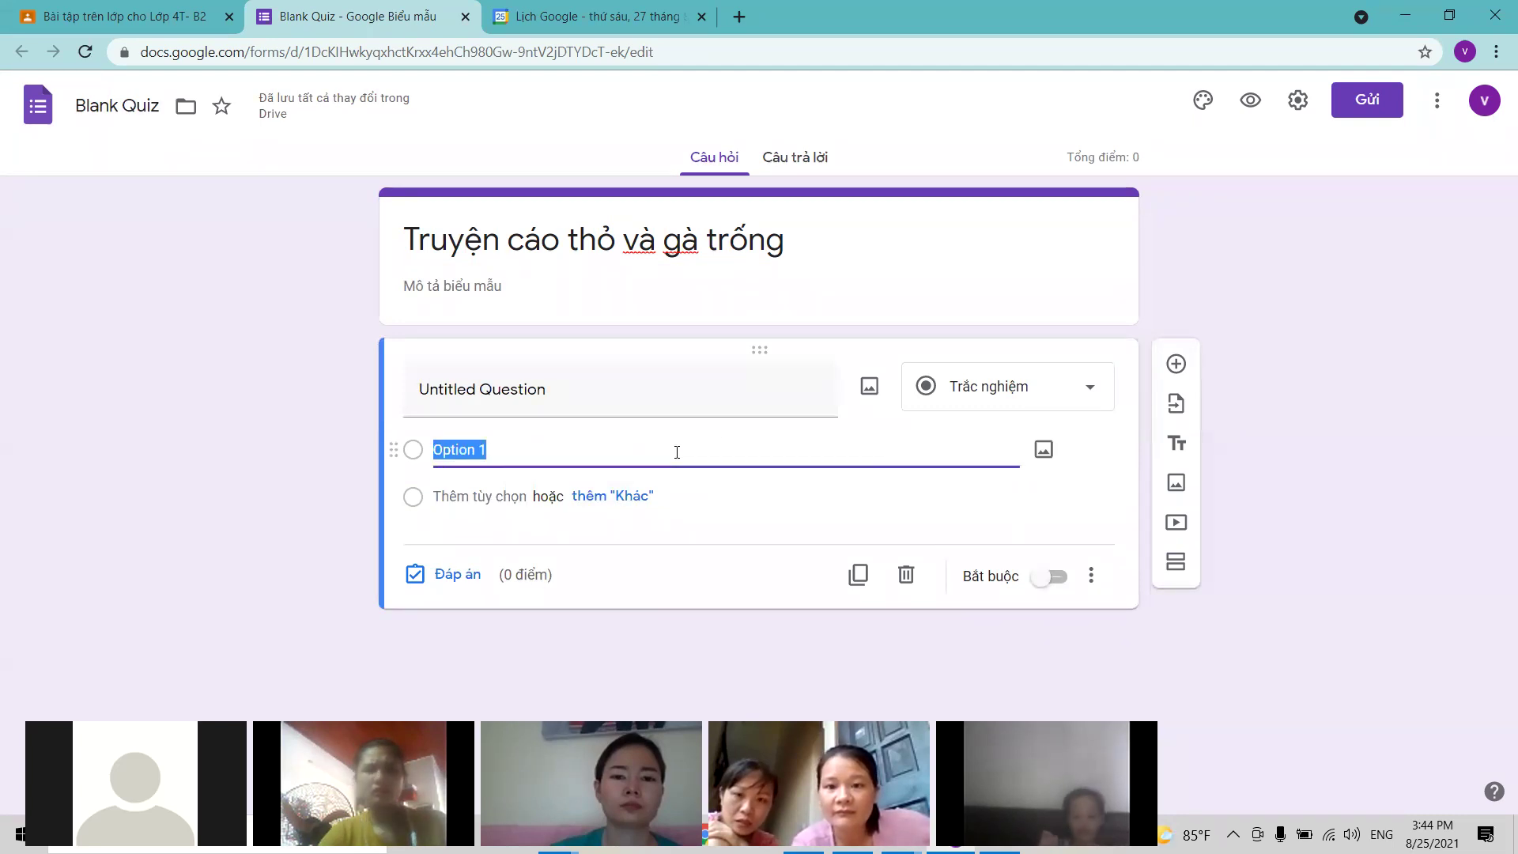
click(667, 392)
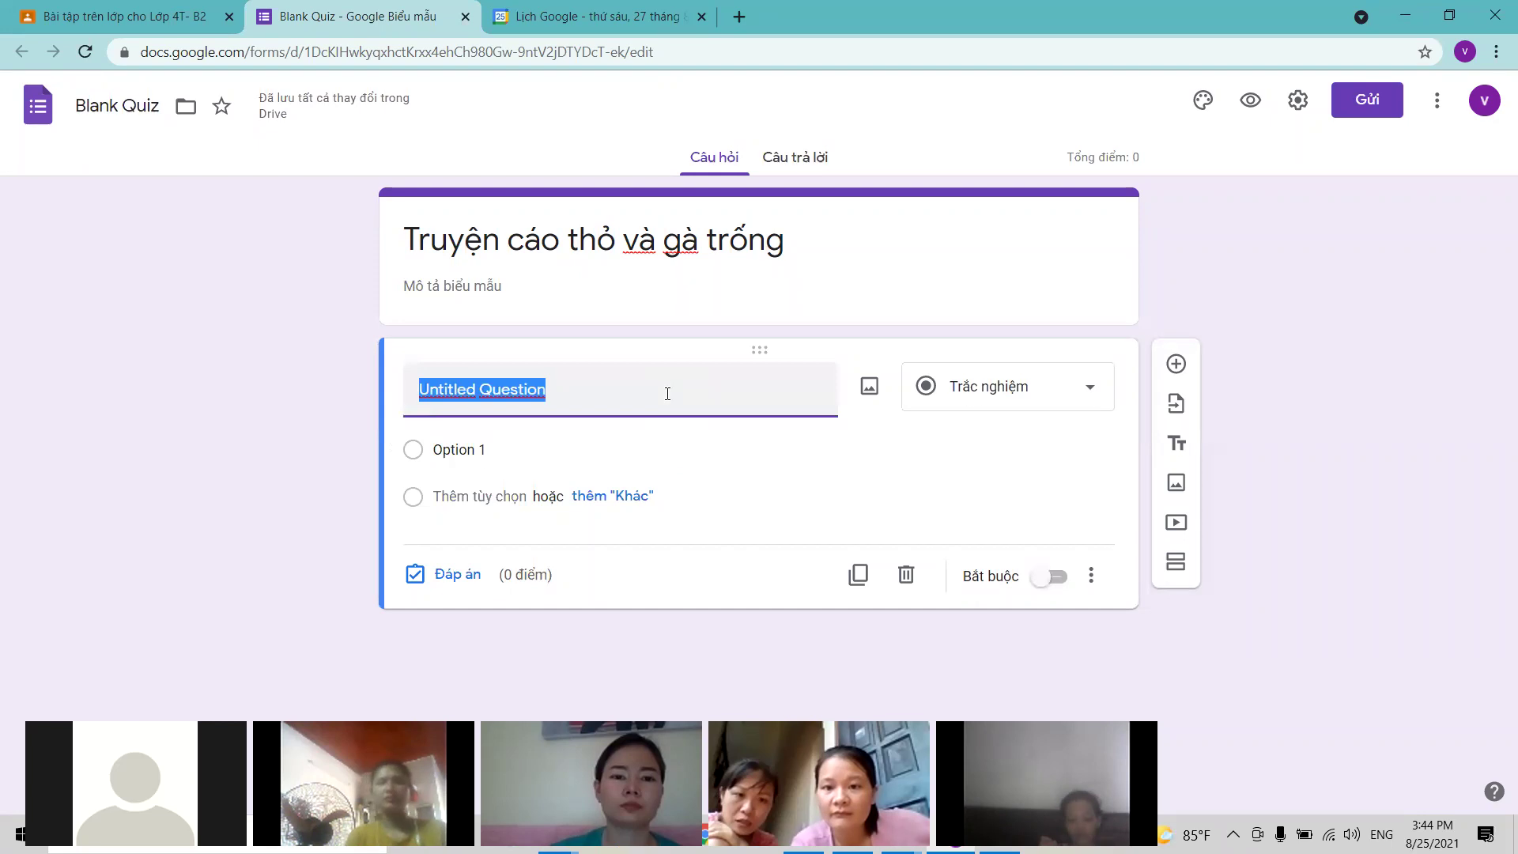
text(Trong câu c)
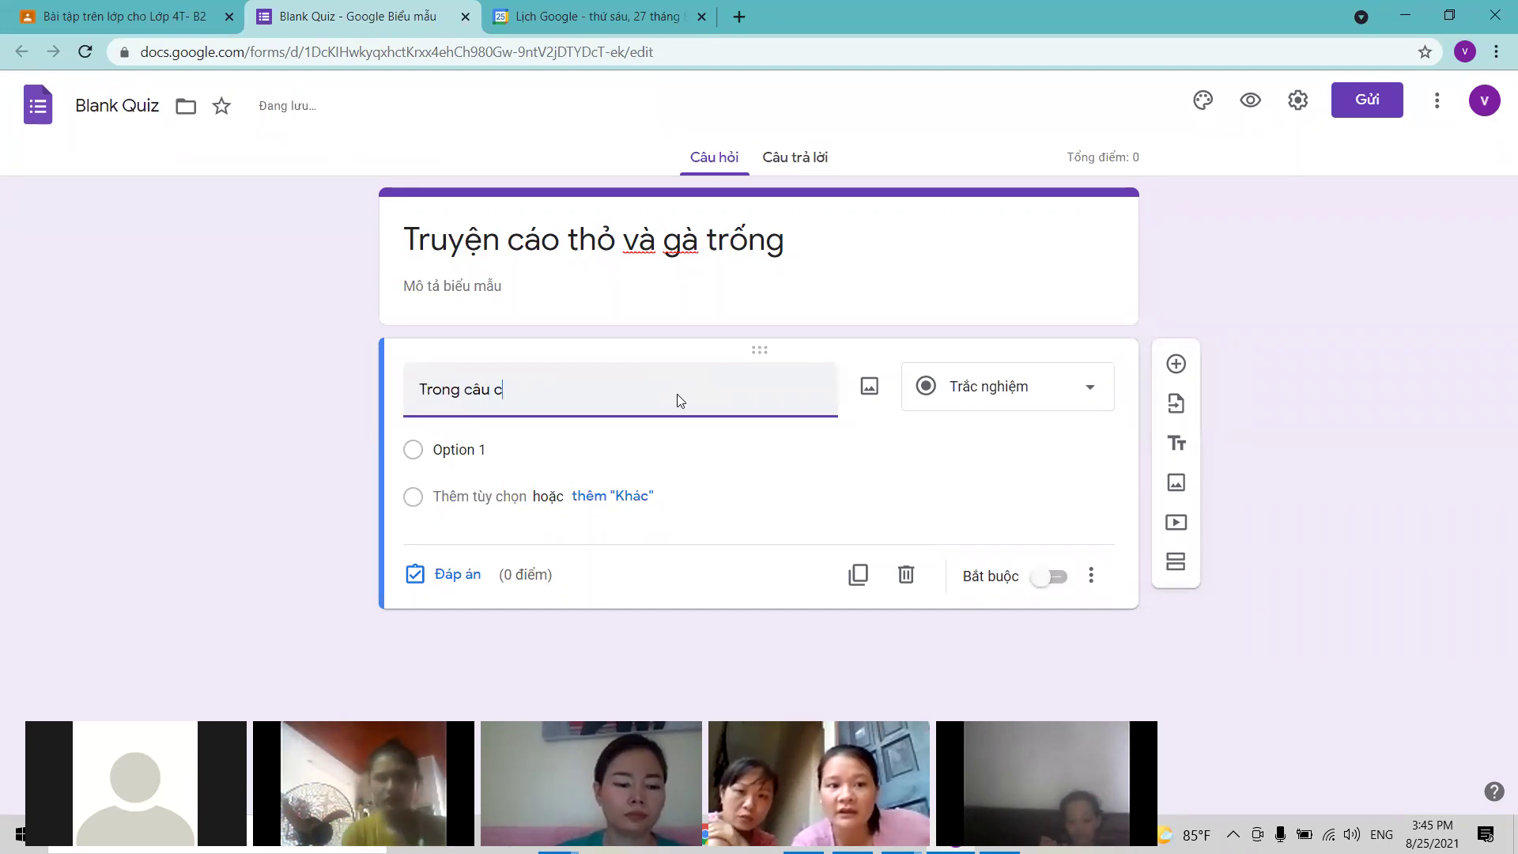
text(huyện trên )
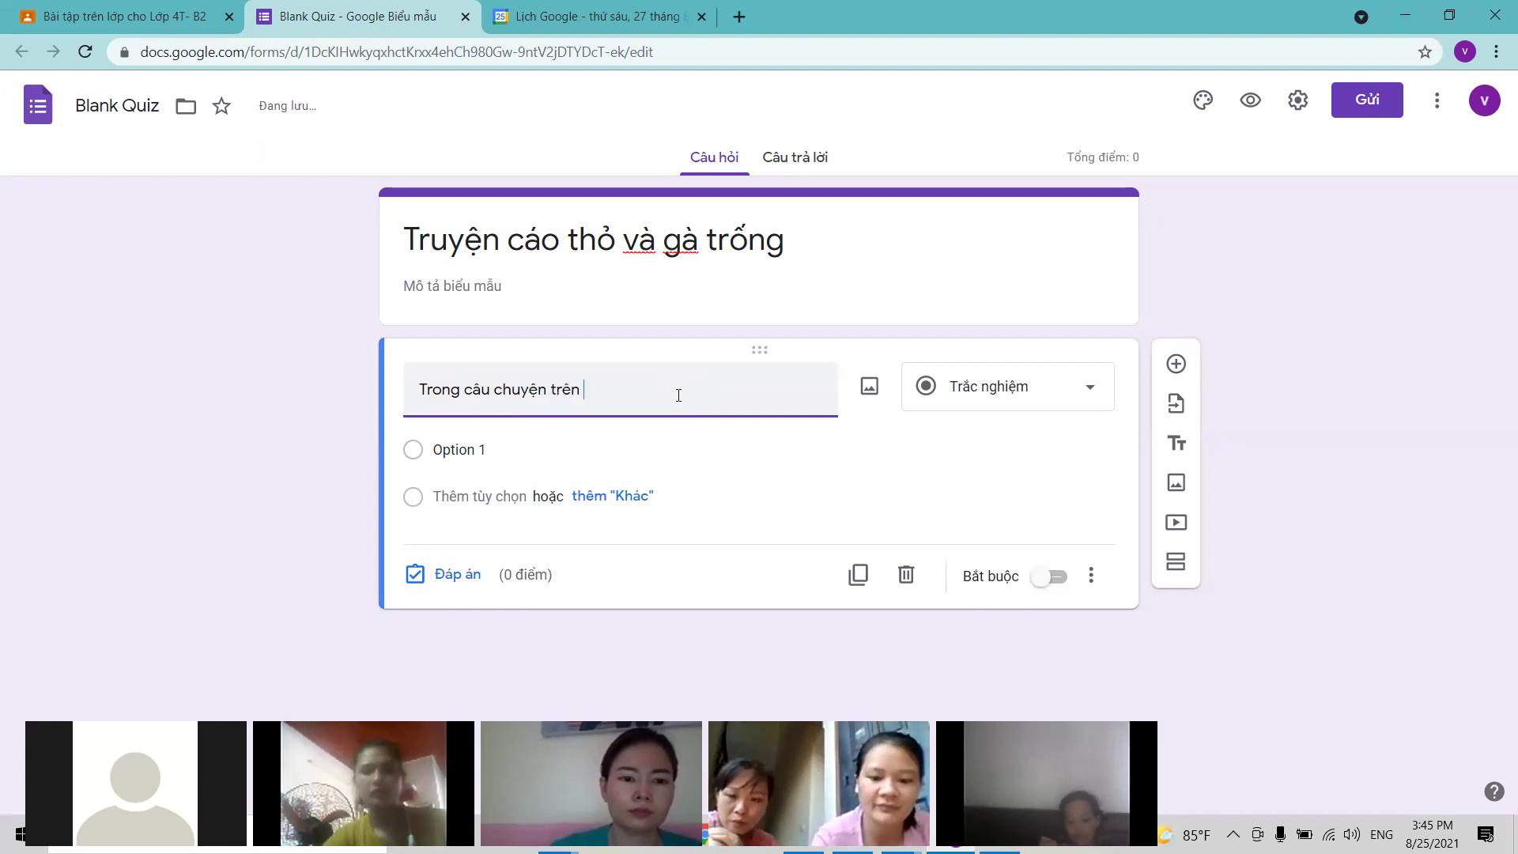
text(có những)
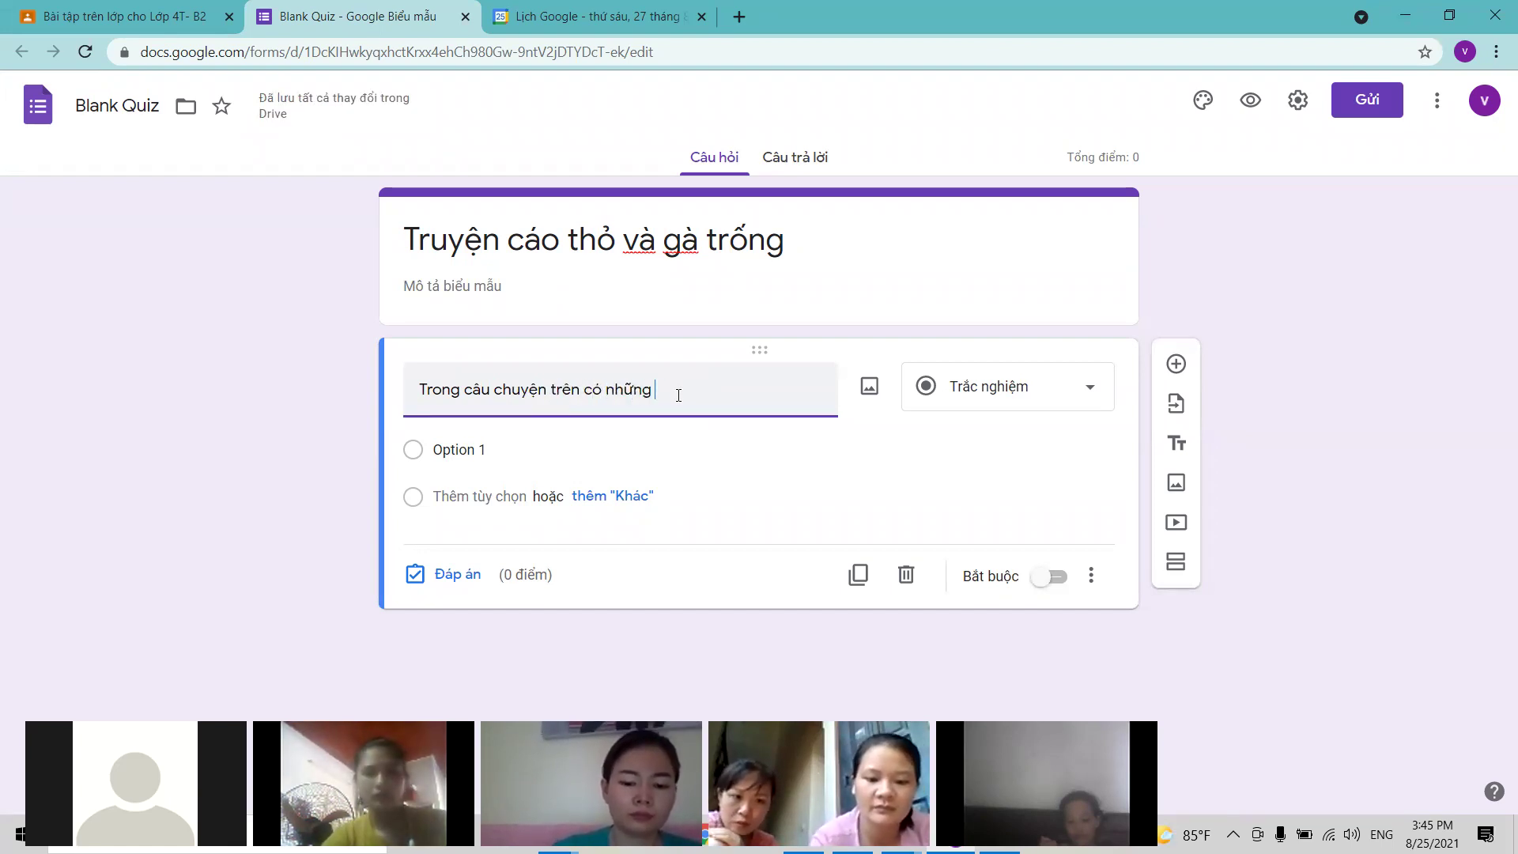
text( nhan vật)
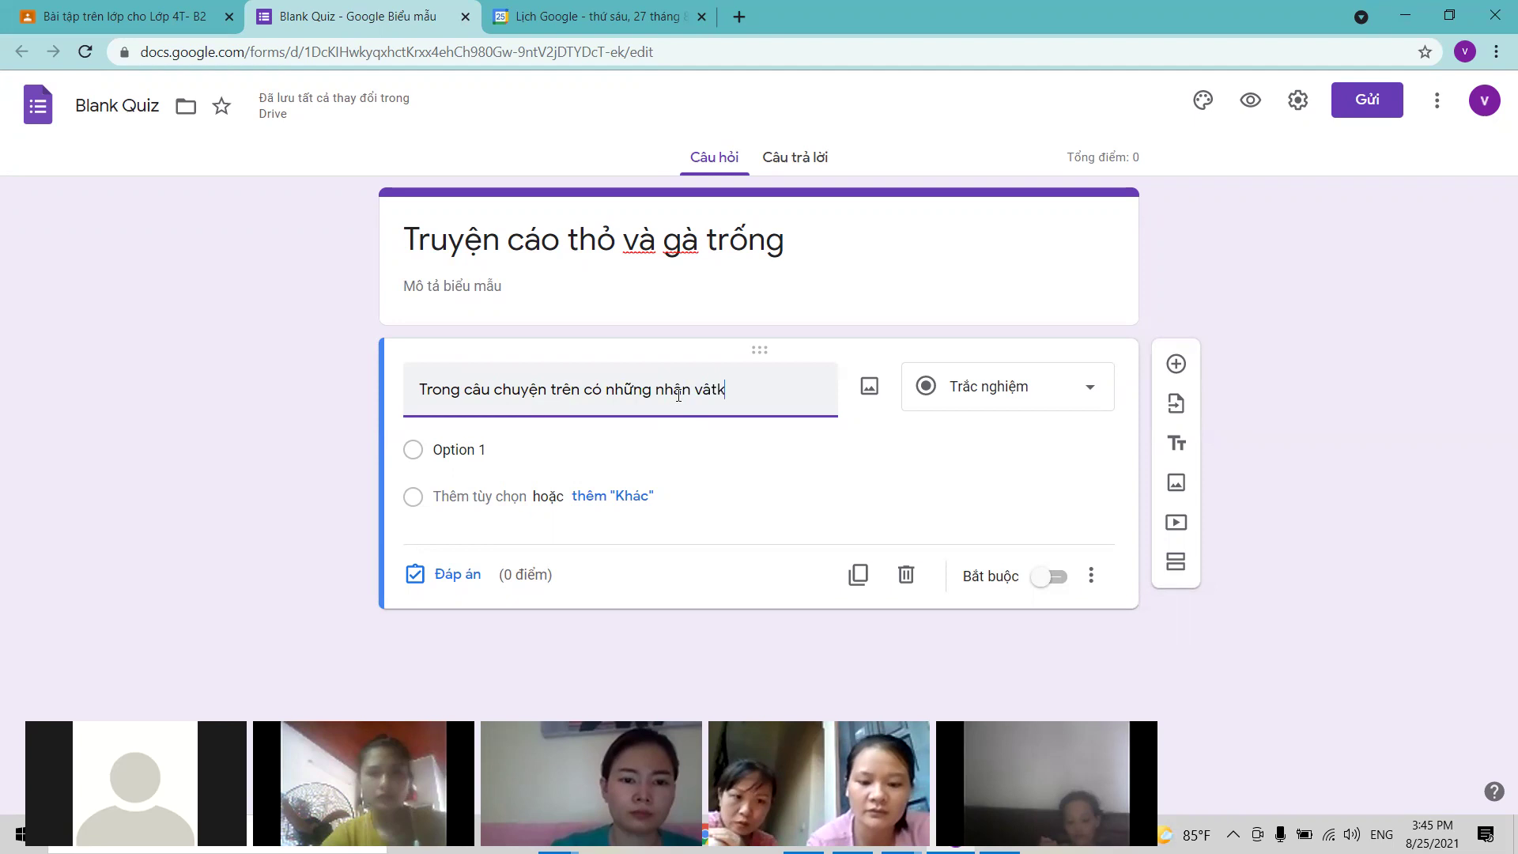
key(BackSpace)
text(j)
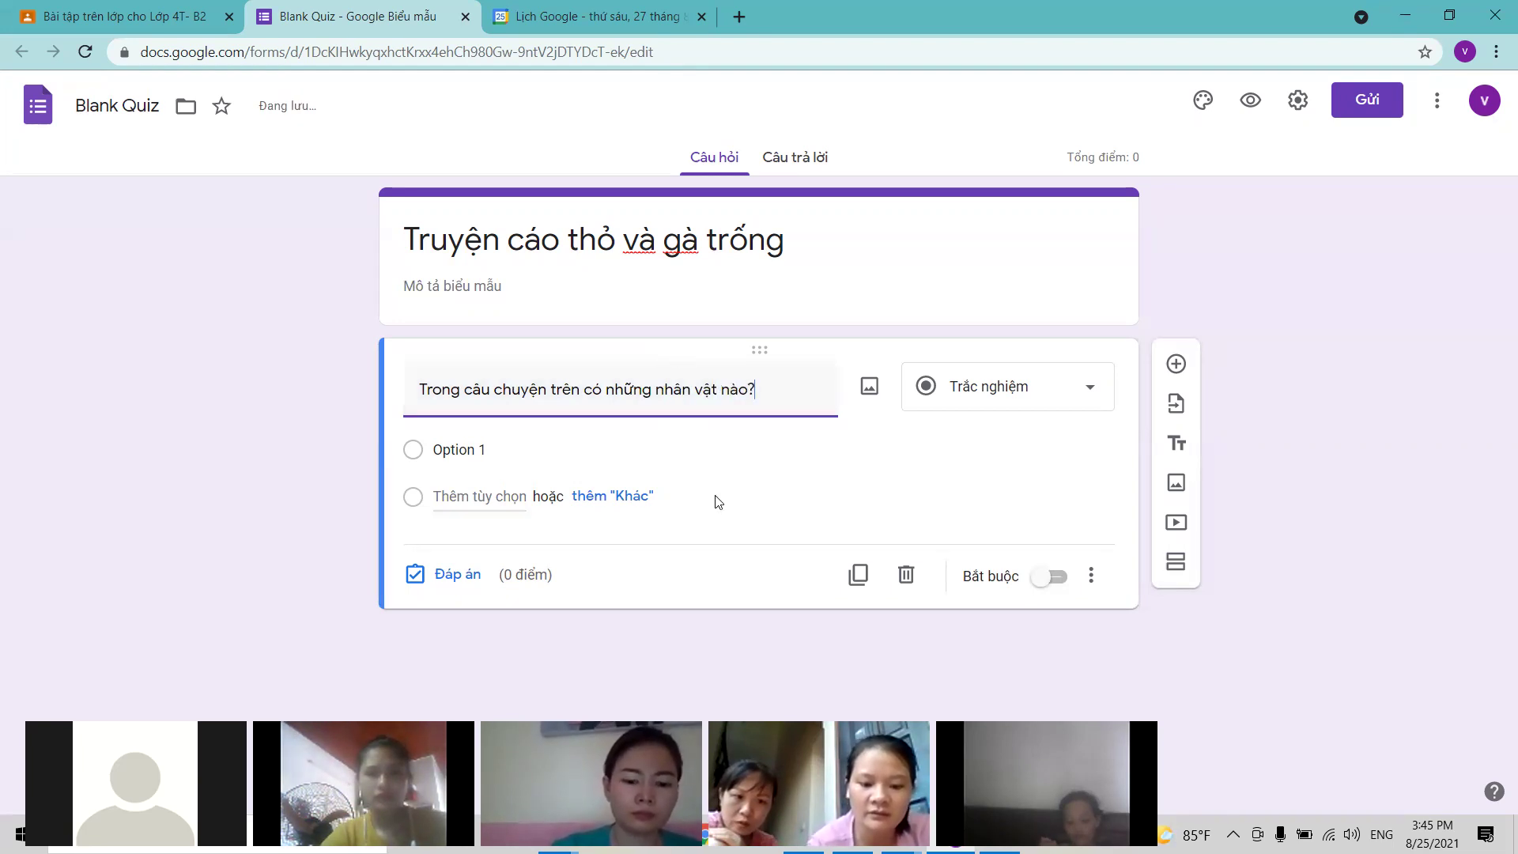
Enter the answer choices Gà trống, Cáo and lợn.
click(492, 449)
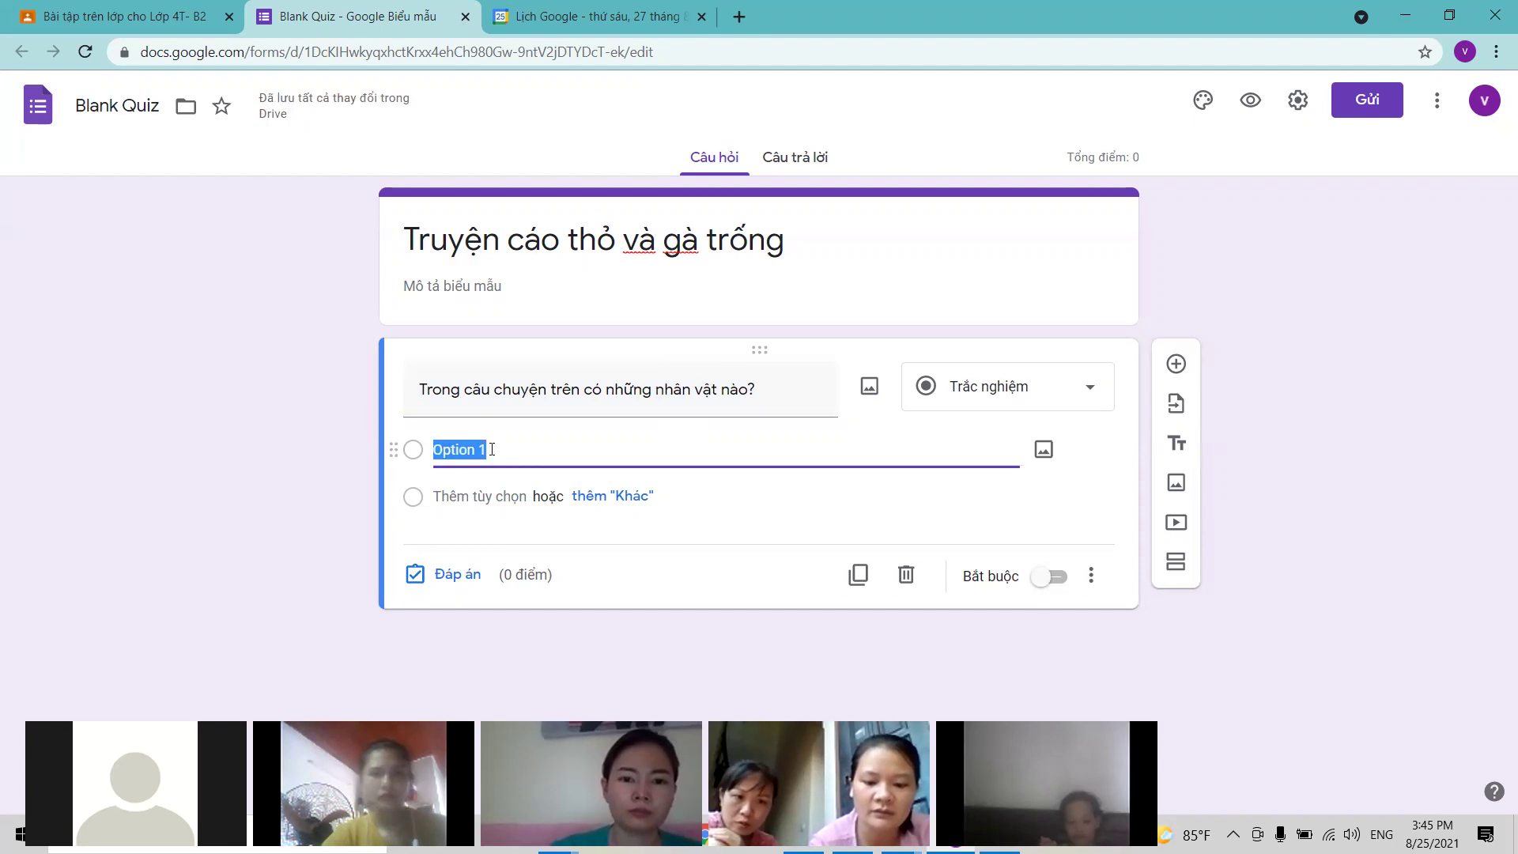
text(Ga )
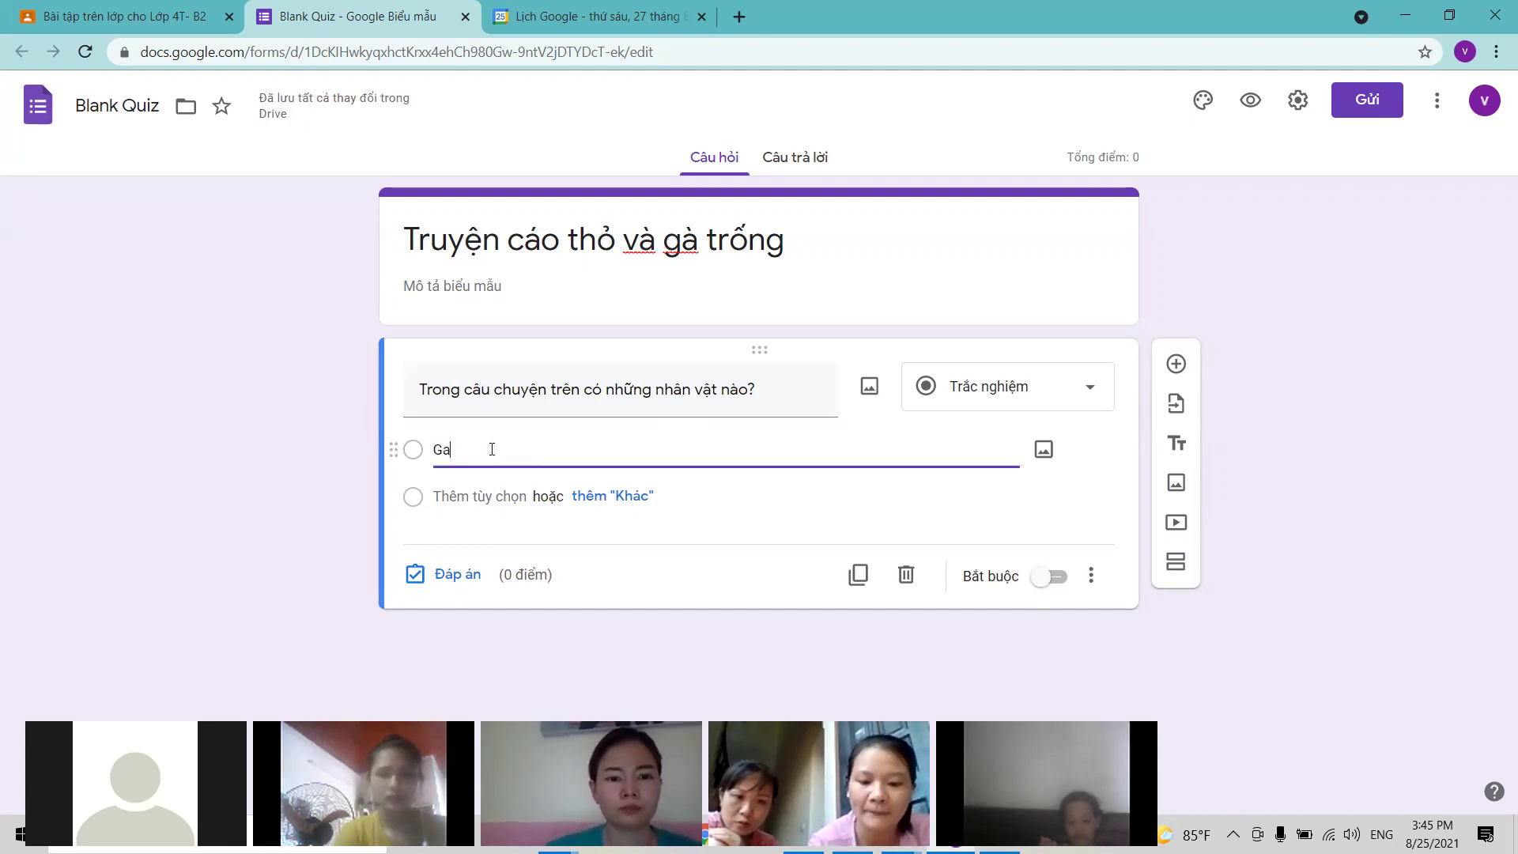
text(trôngs)
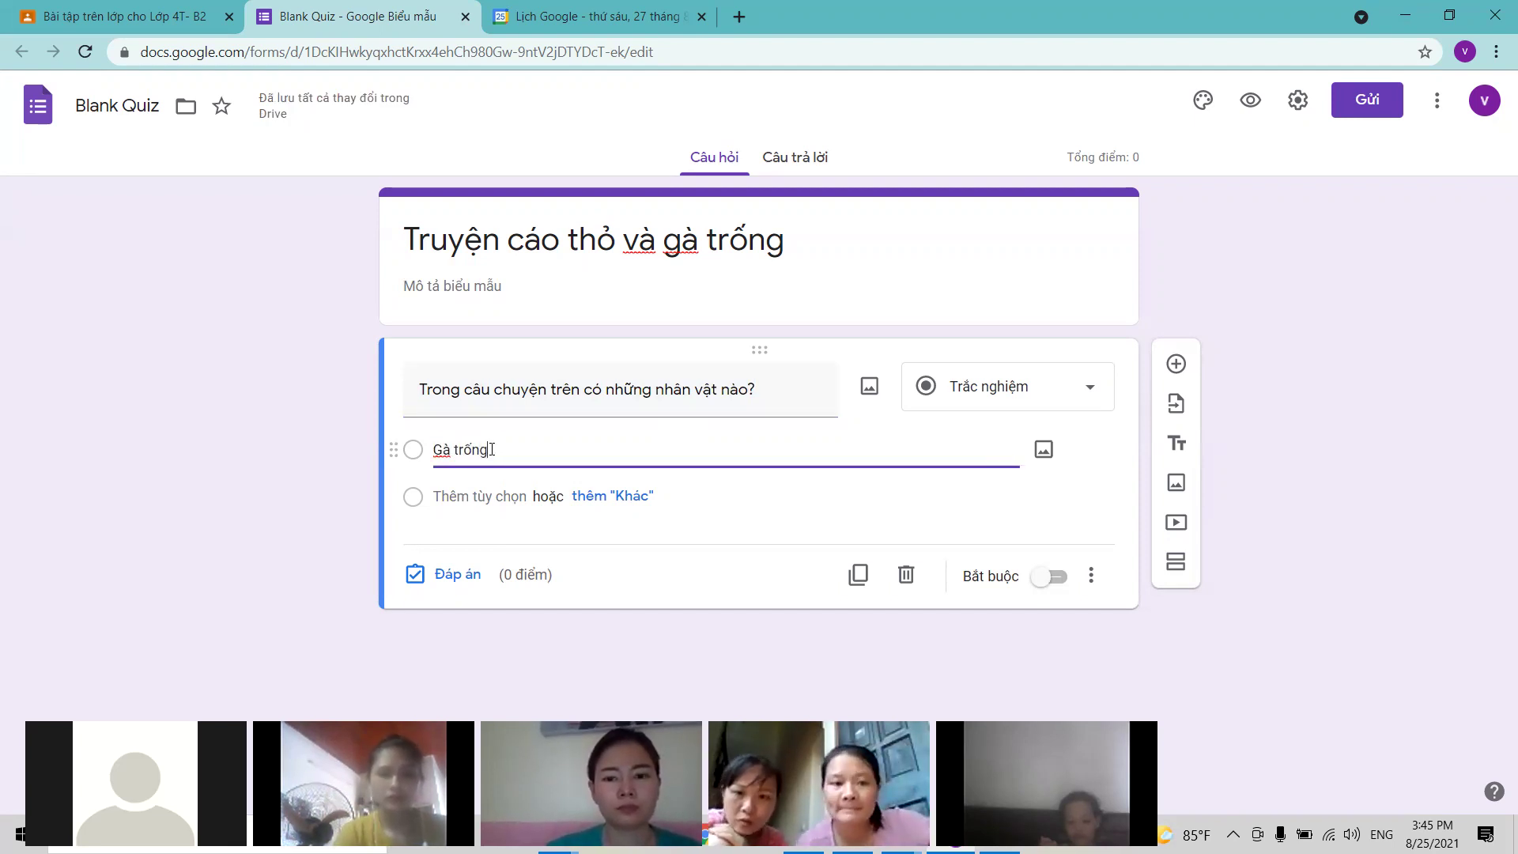
click(449, 496)
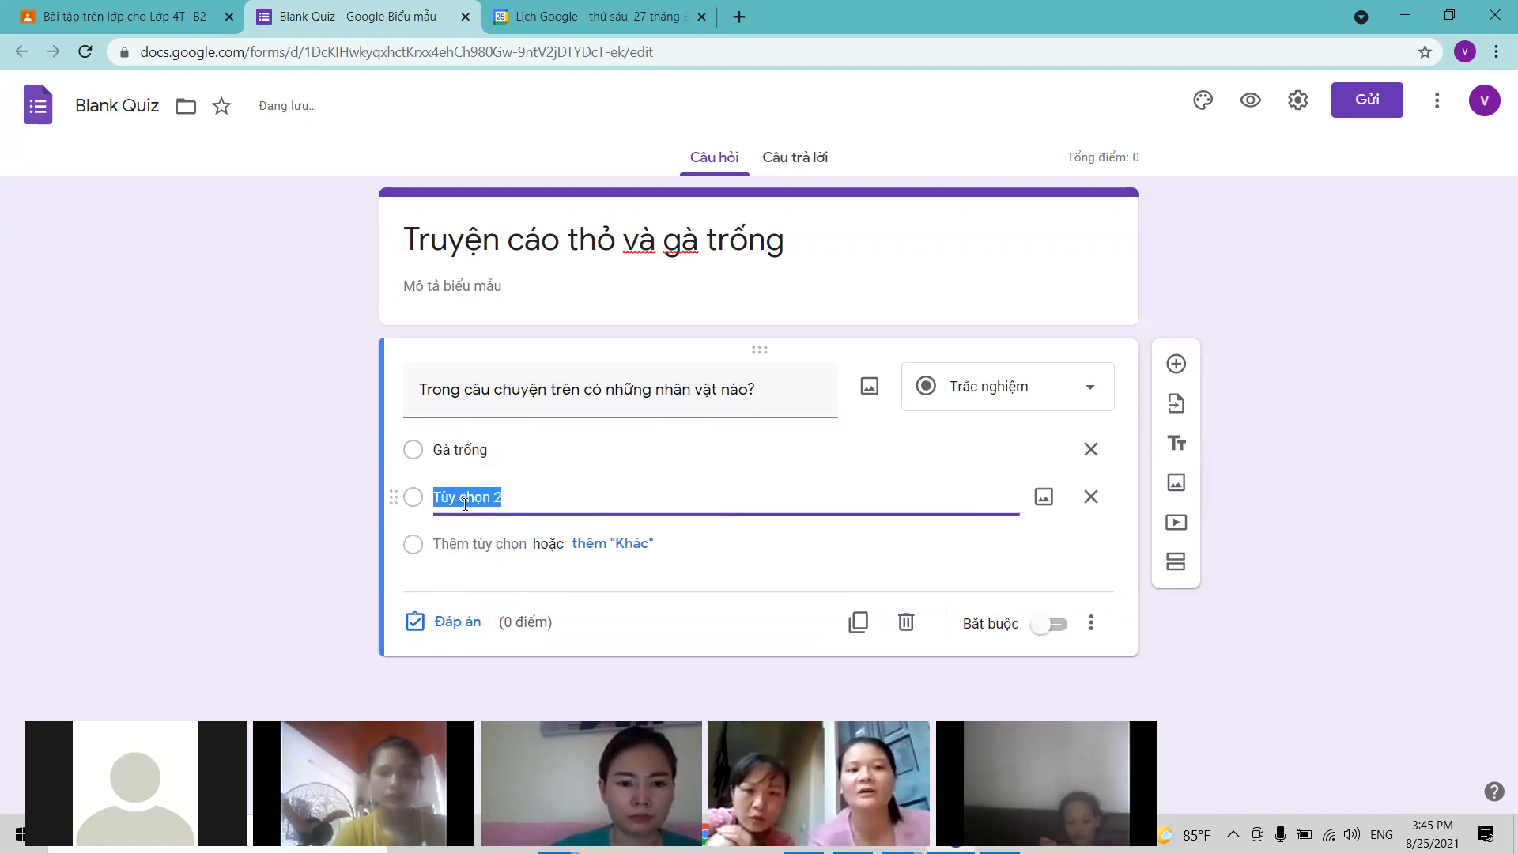
text(Caos)
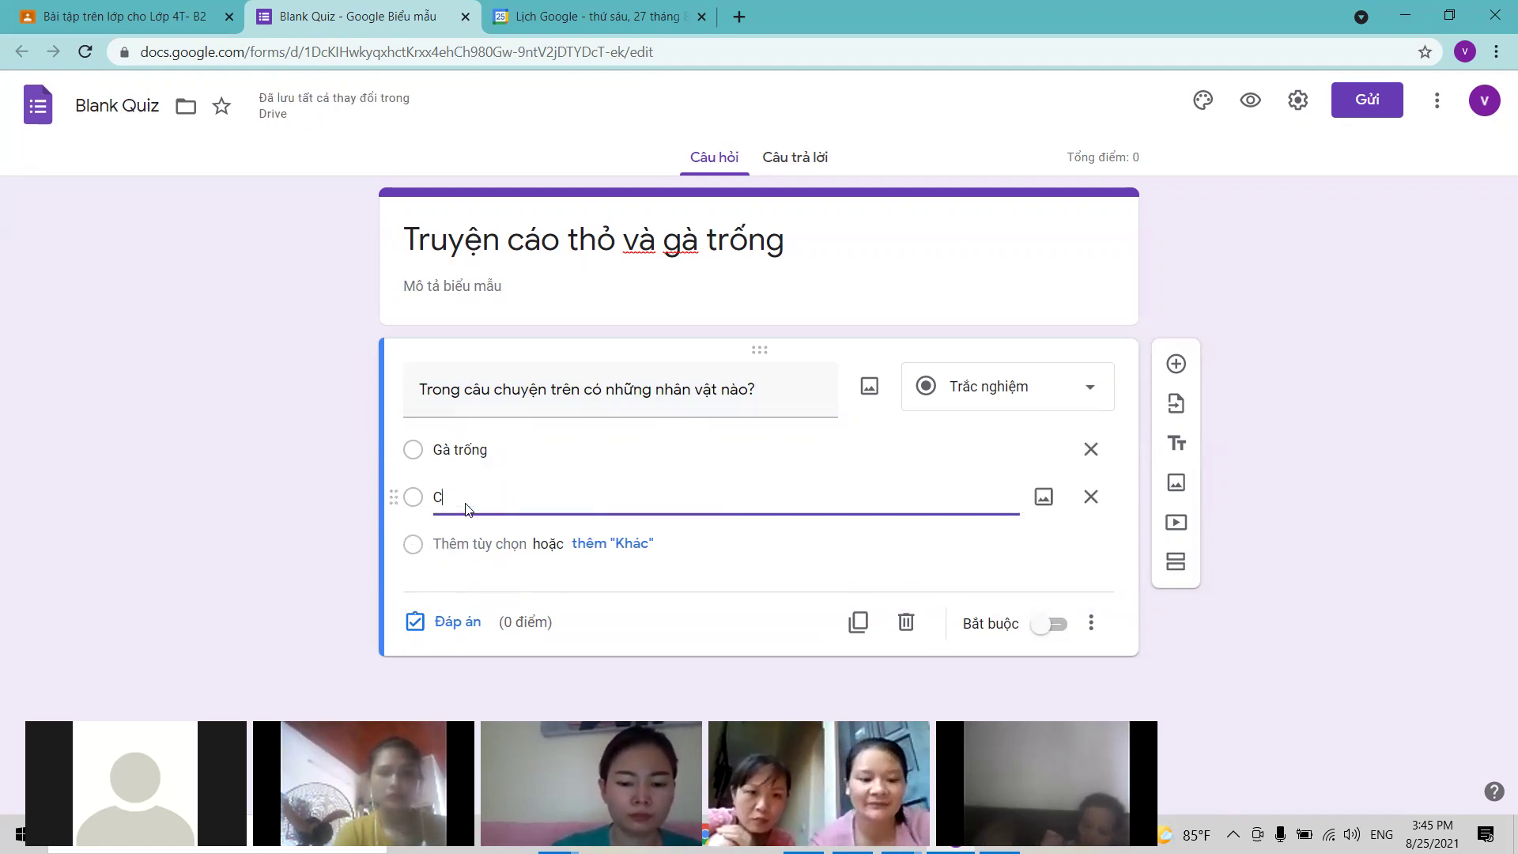
click(469, 543)
text(lo)
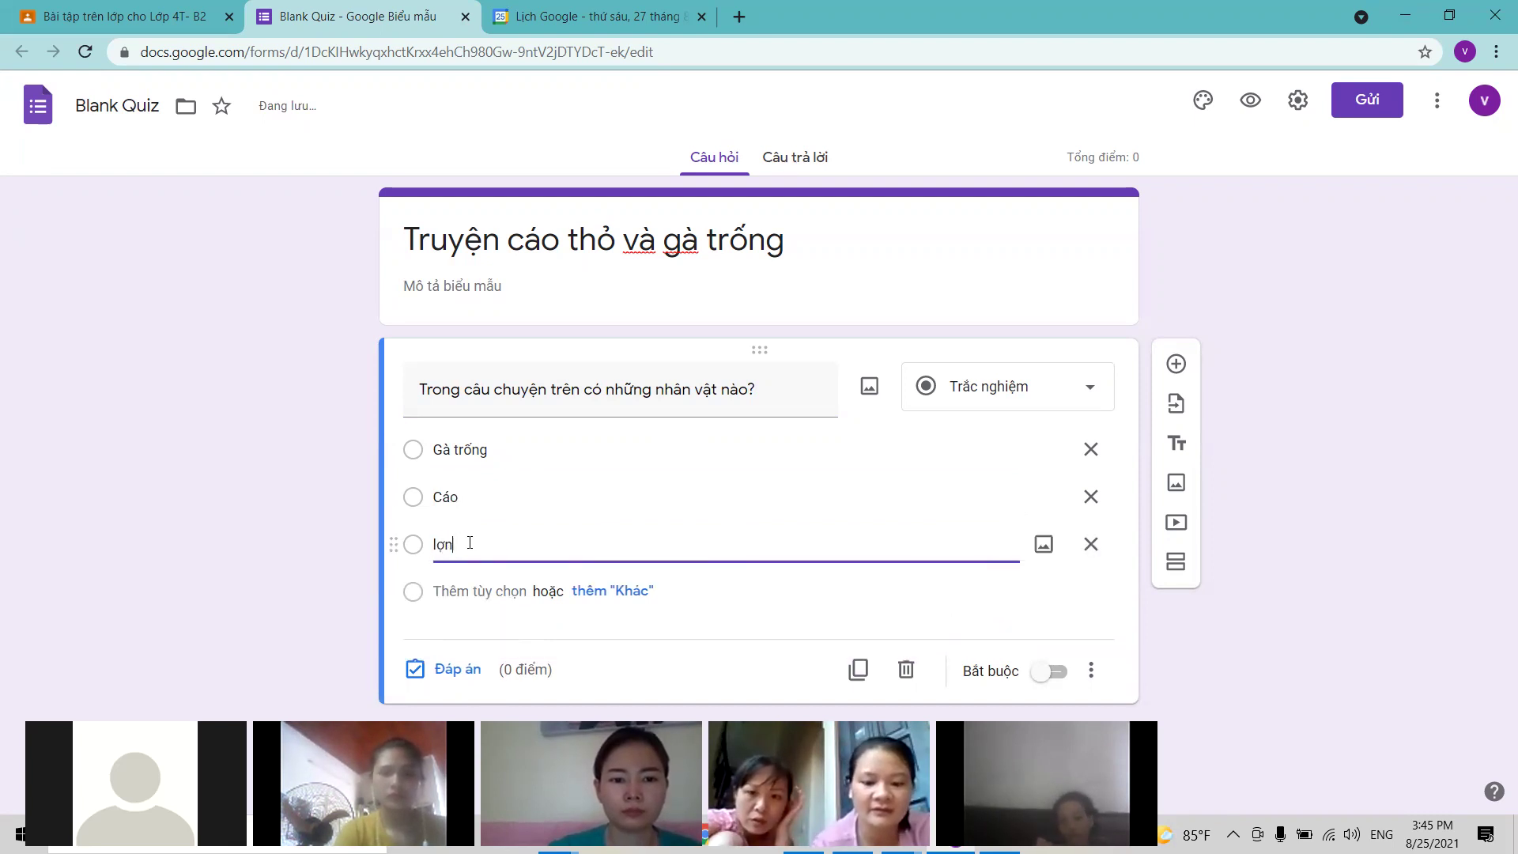
click(811, 444)
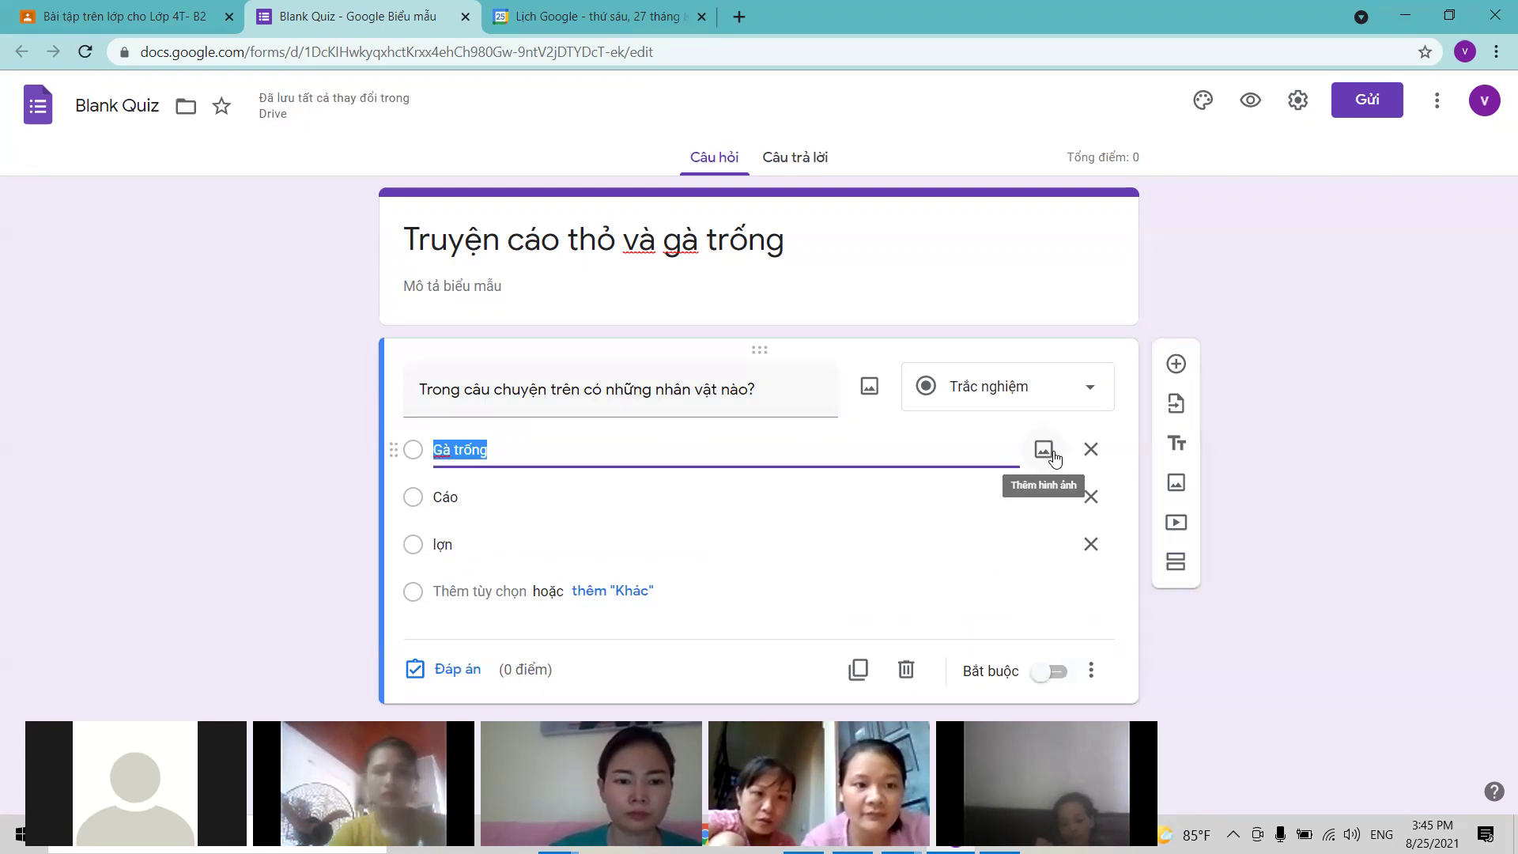
Upload the chicken picture from Pictures > Camera Roll to the Gà trống answer.
click(1054, 456)
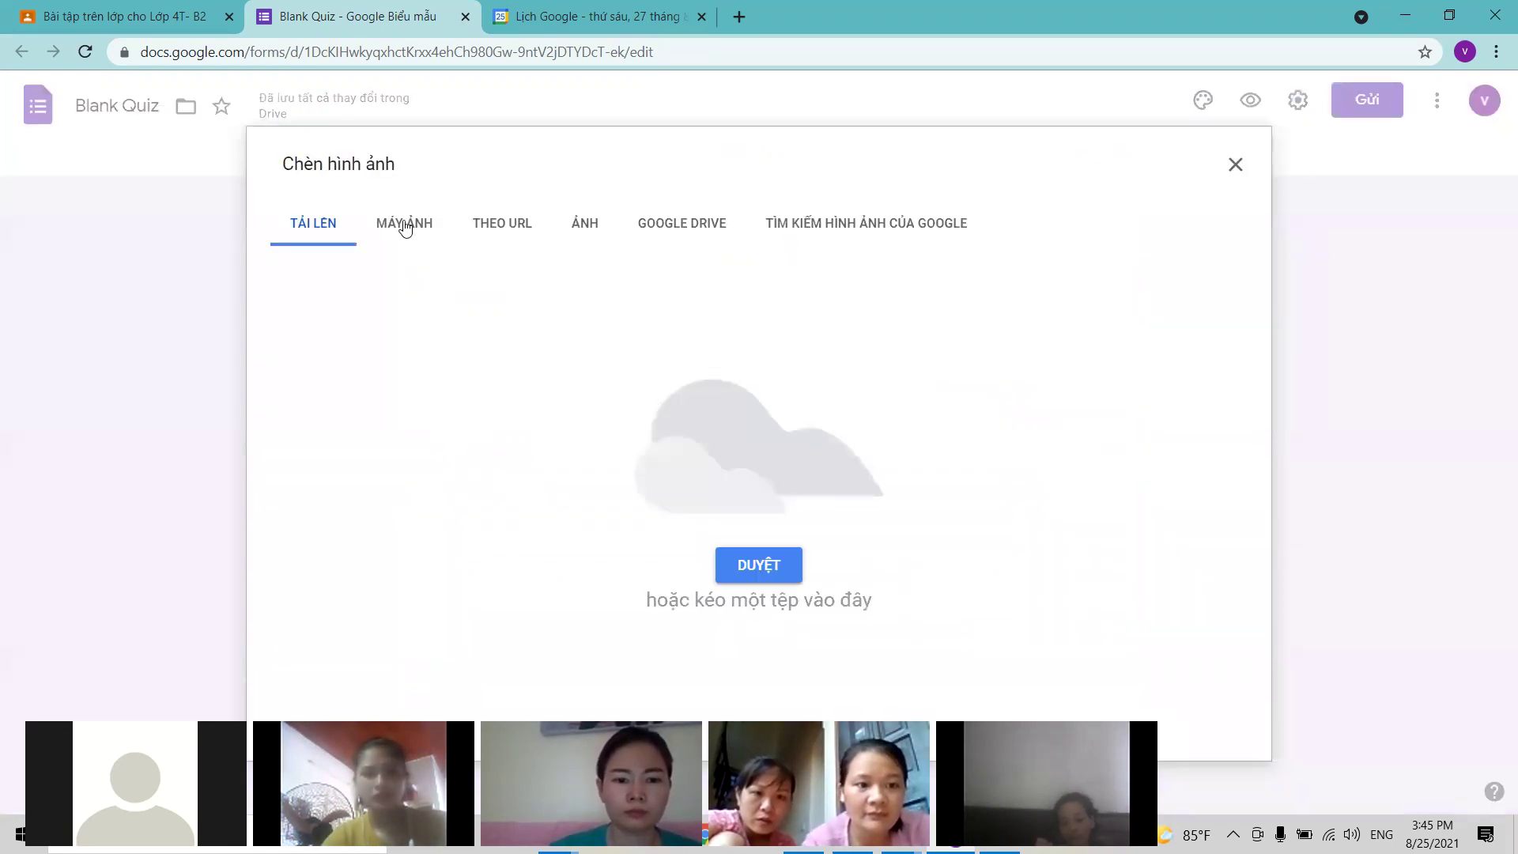
click(737, 580)
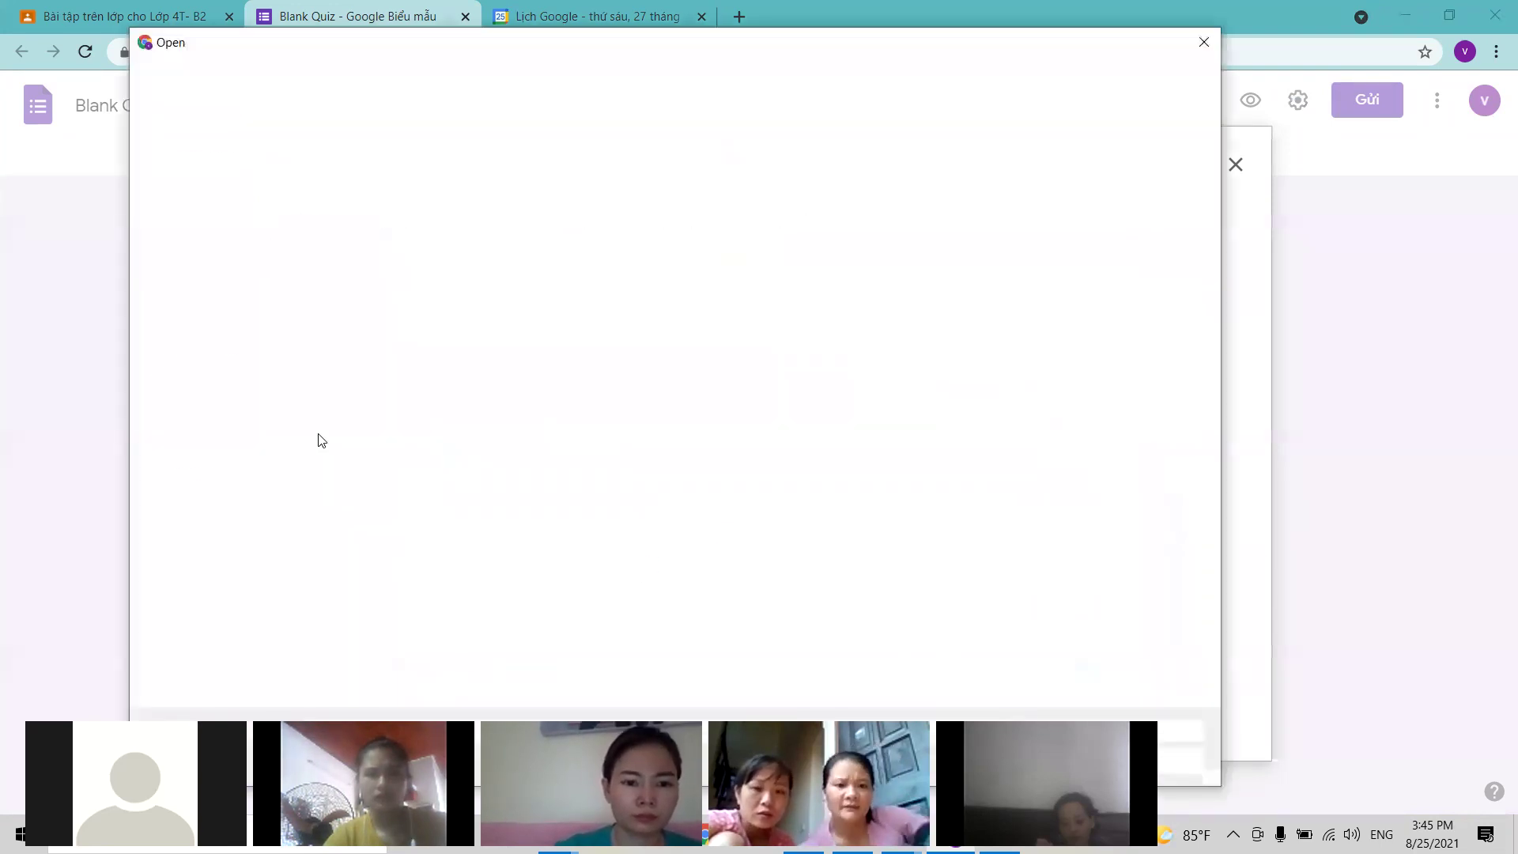
scroll(239, 509, down, 1)
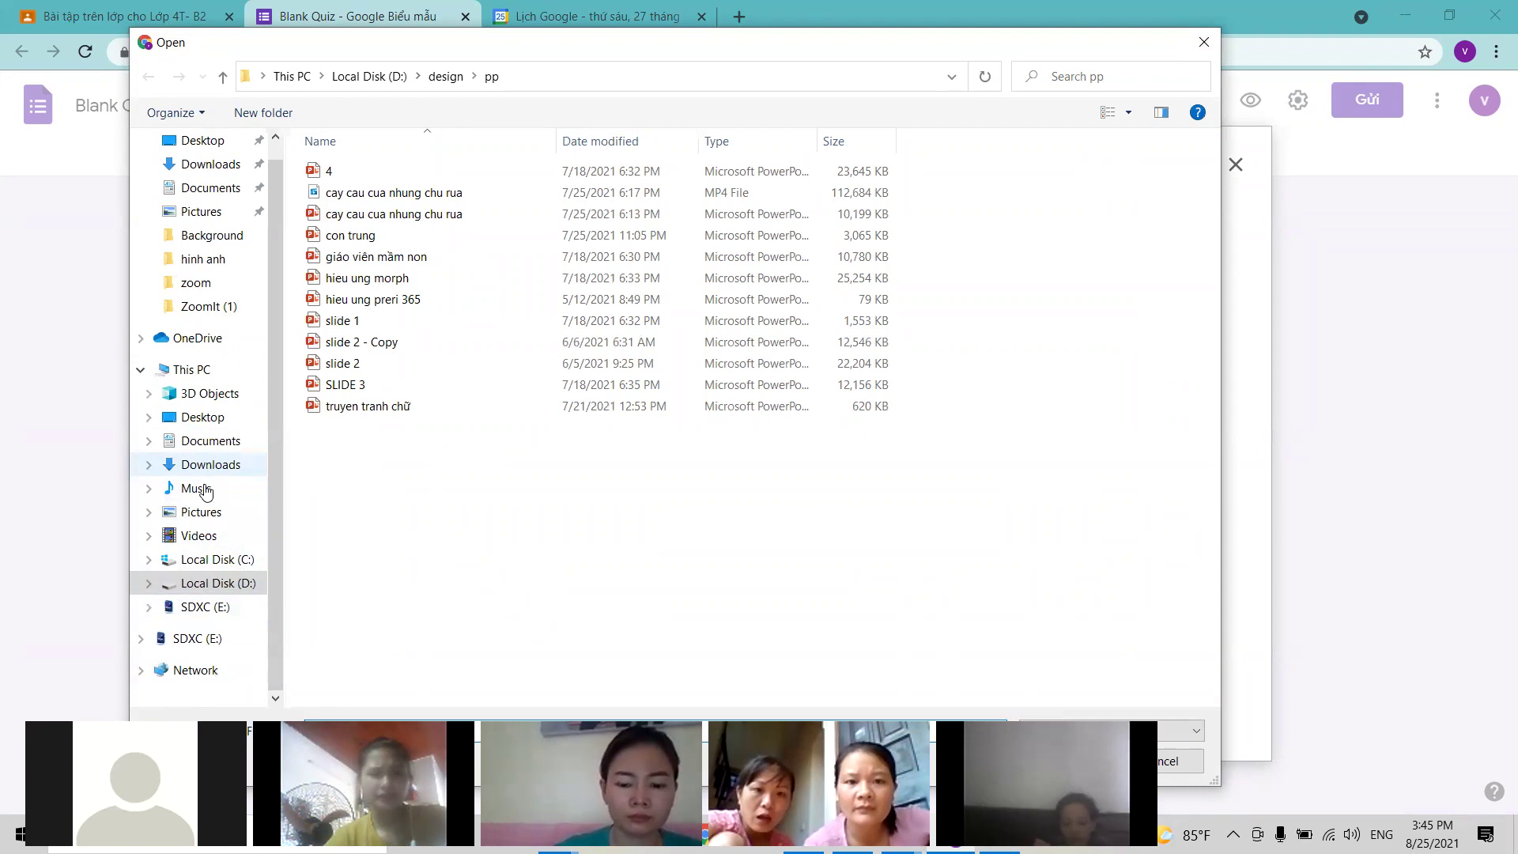
click(199, 511)
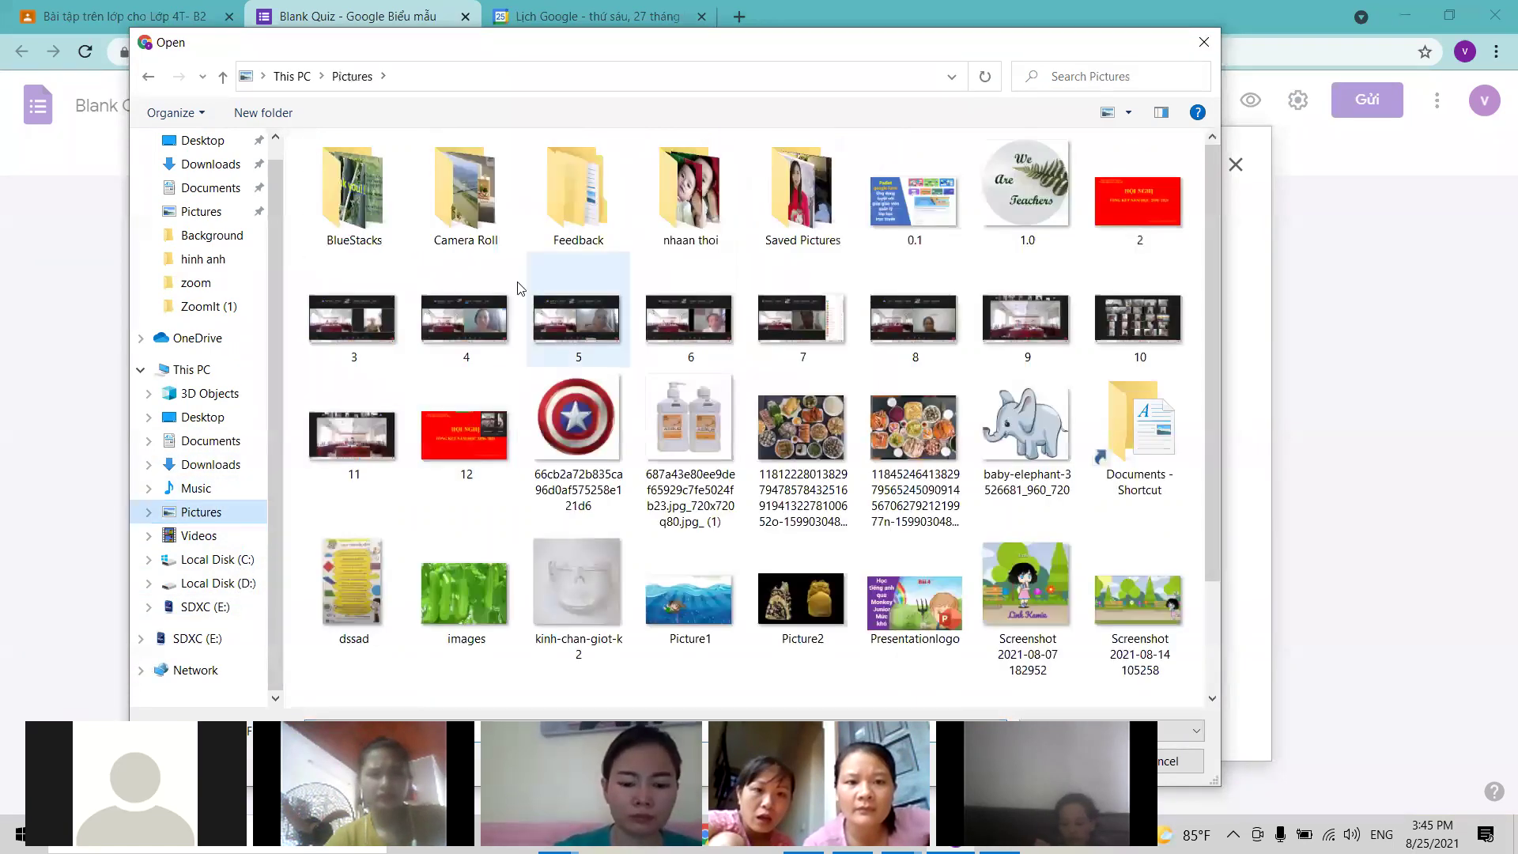
double_click(461, 216)
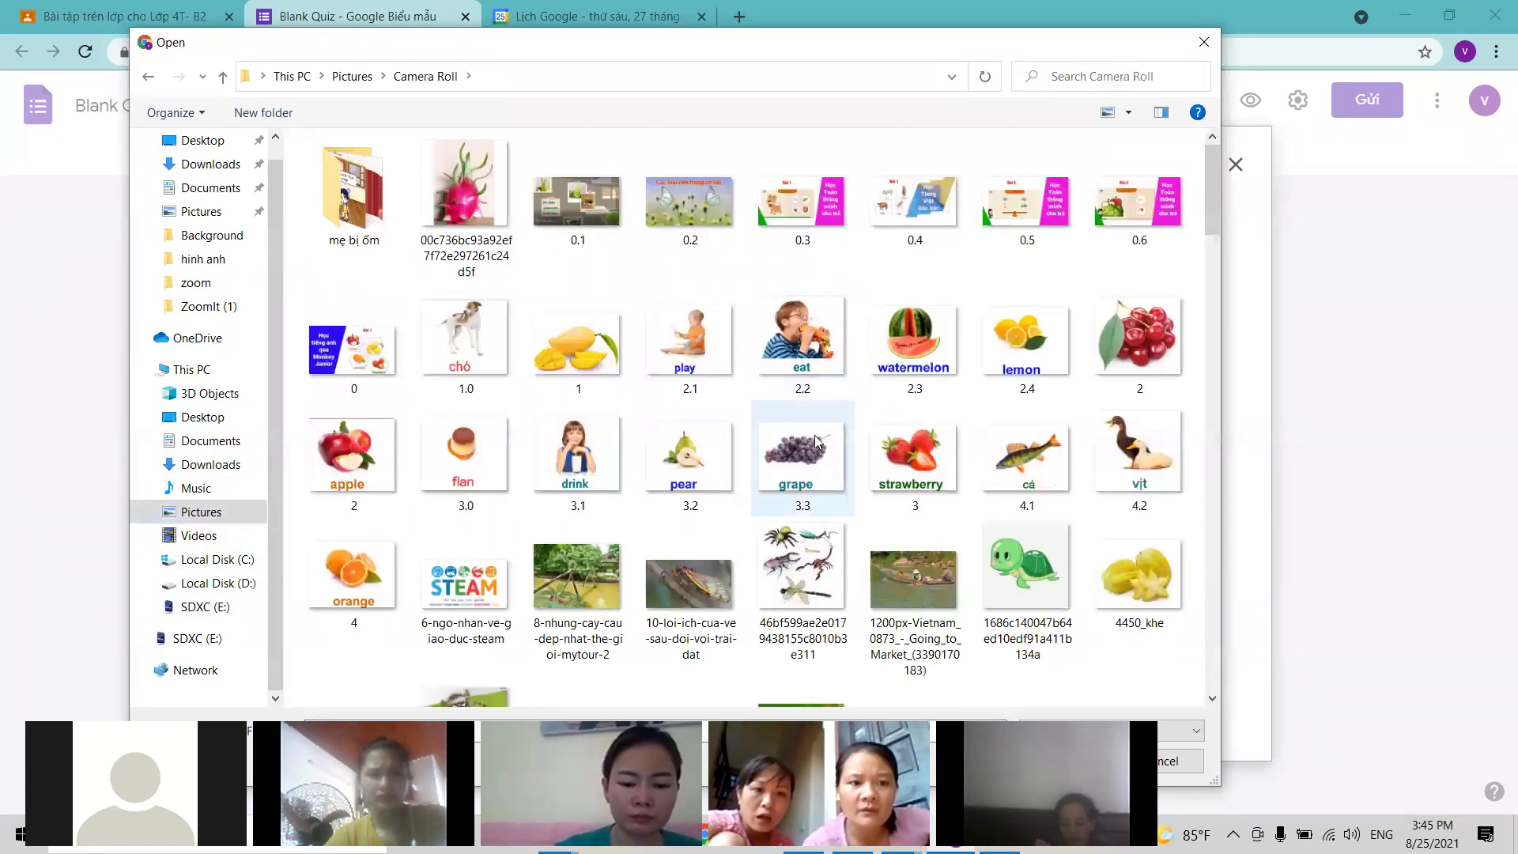
scroll(774, 462, down, 3)
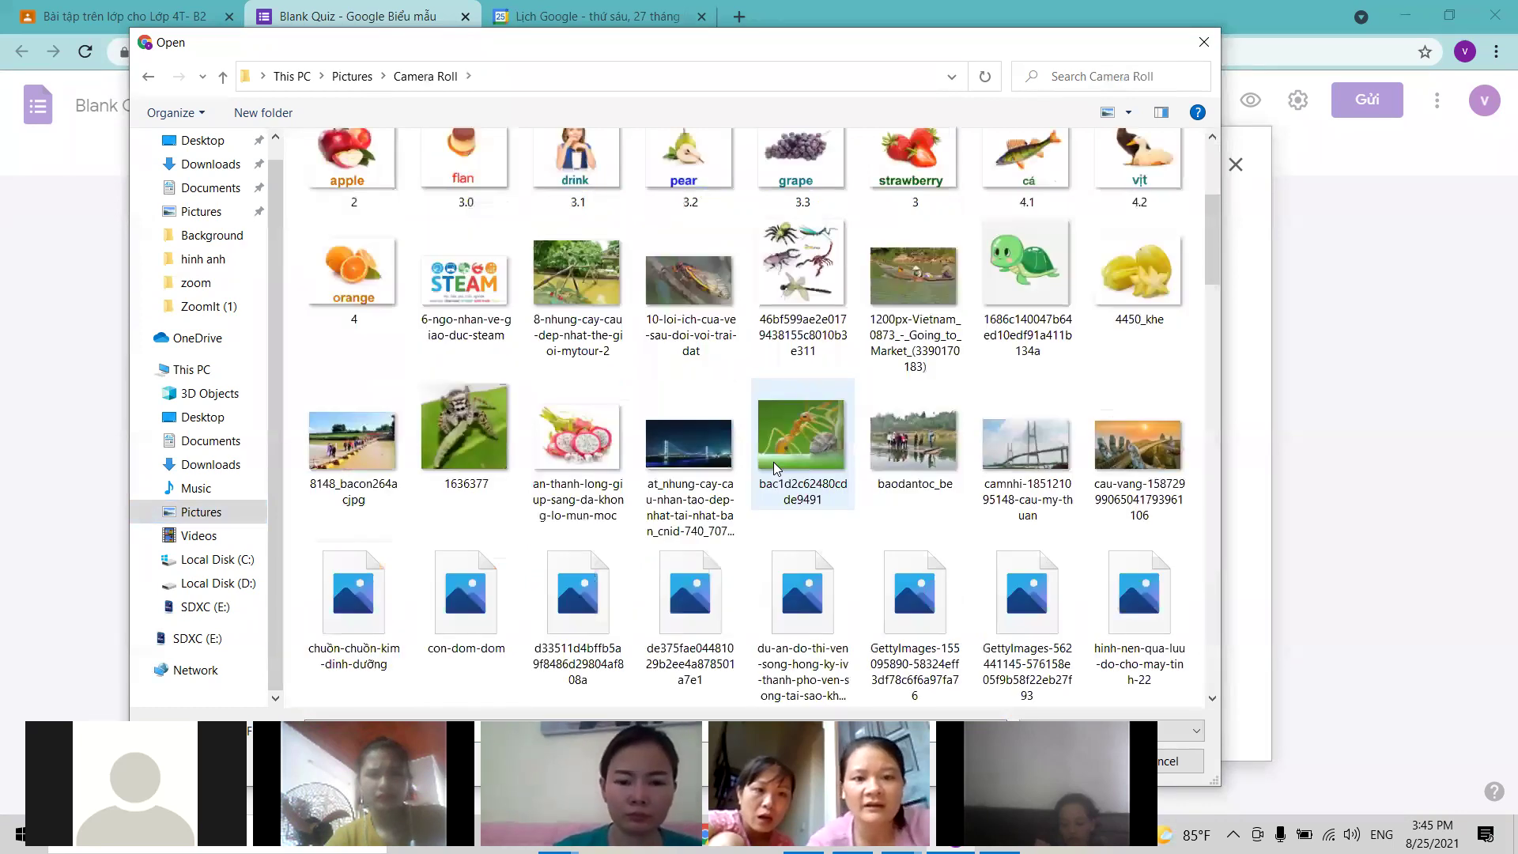
scroll(774, 461, down, 5)
scroll(775, 468, down, 3)
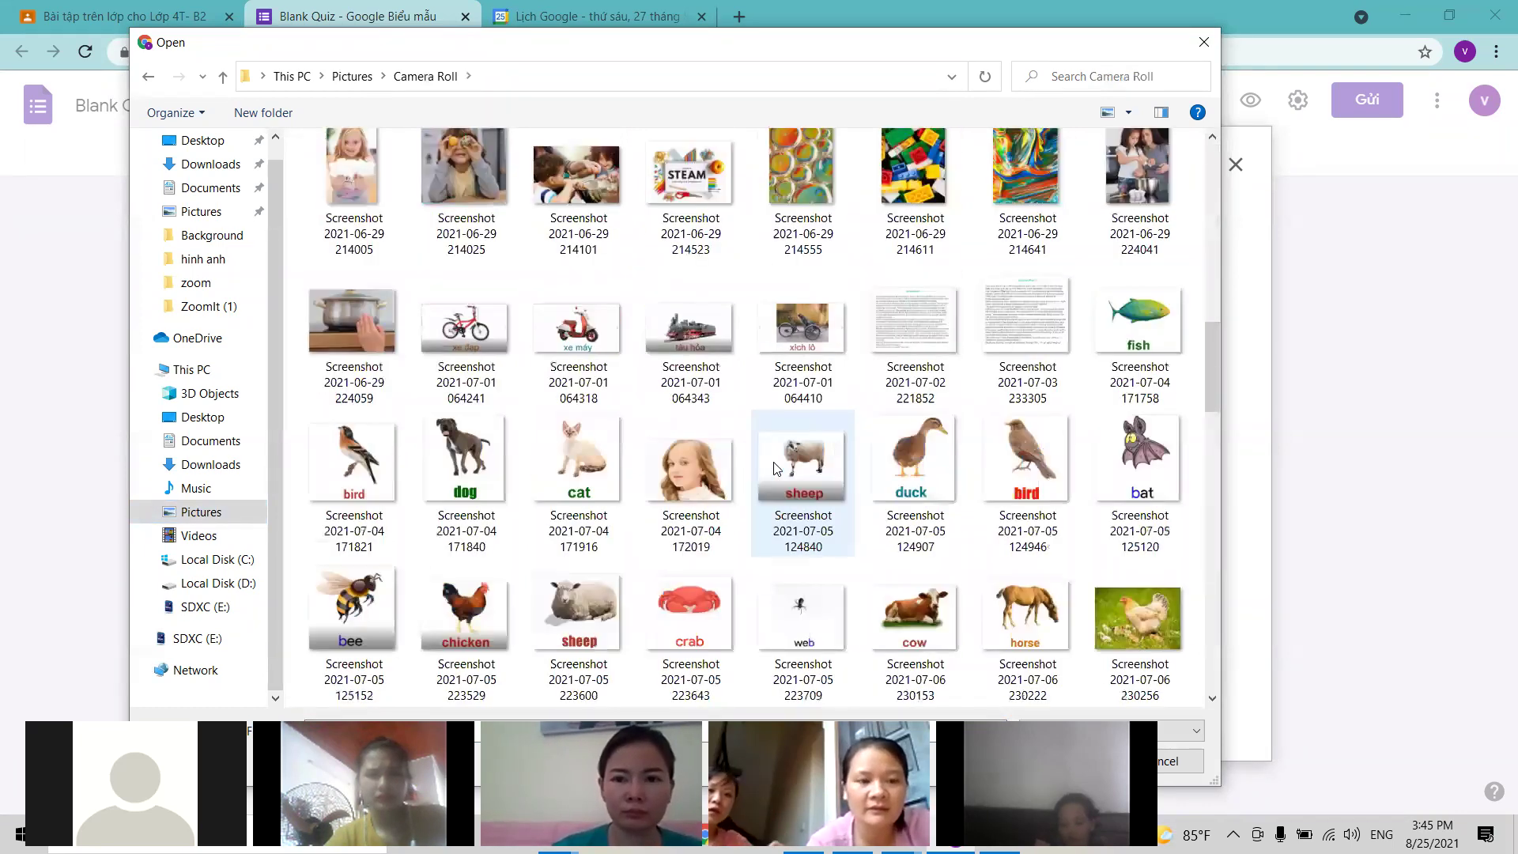
click(488, 598)
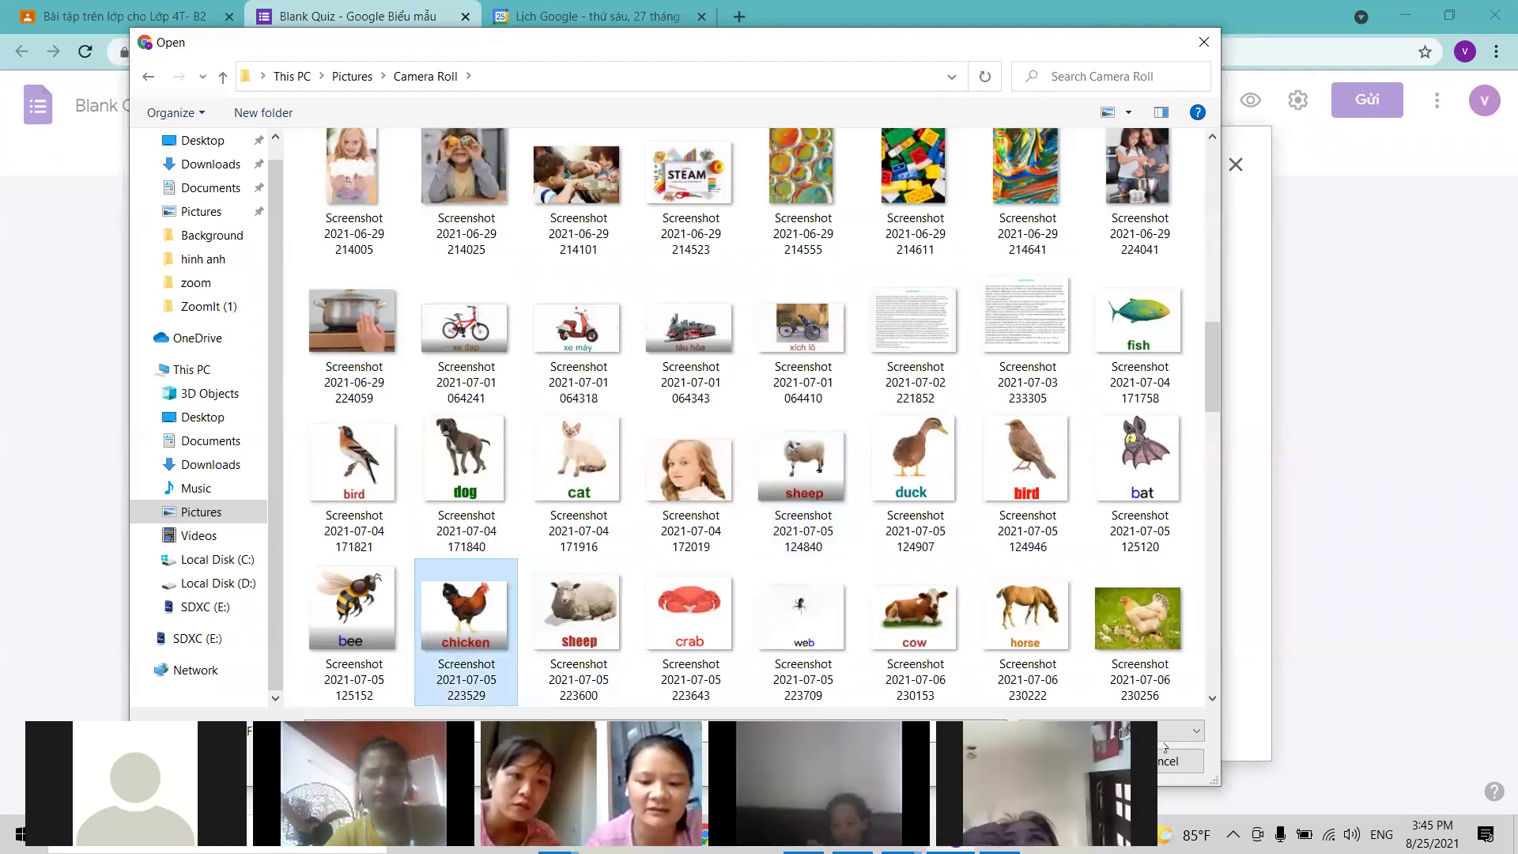
click(1059, 760)
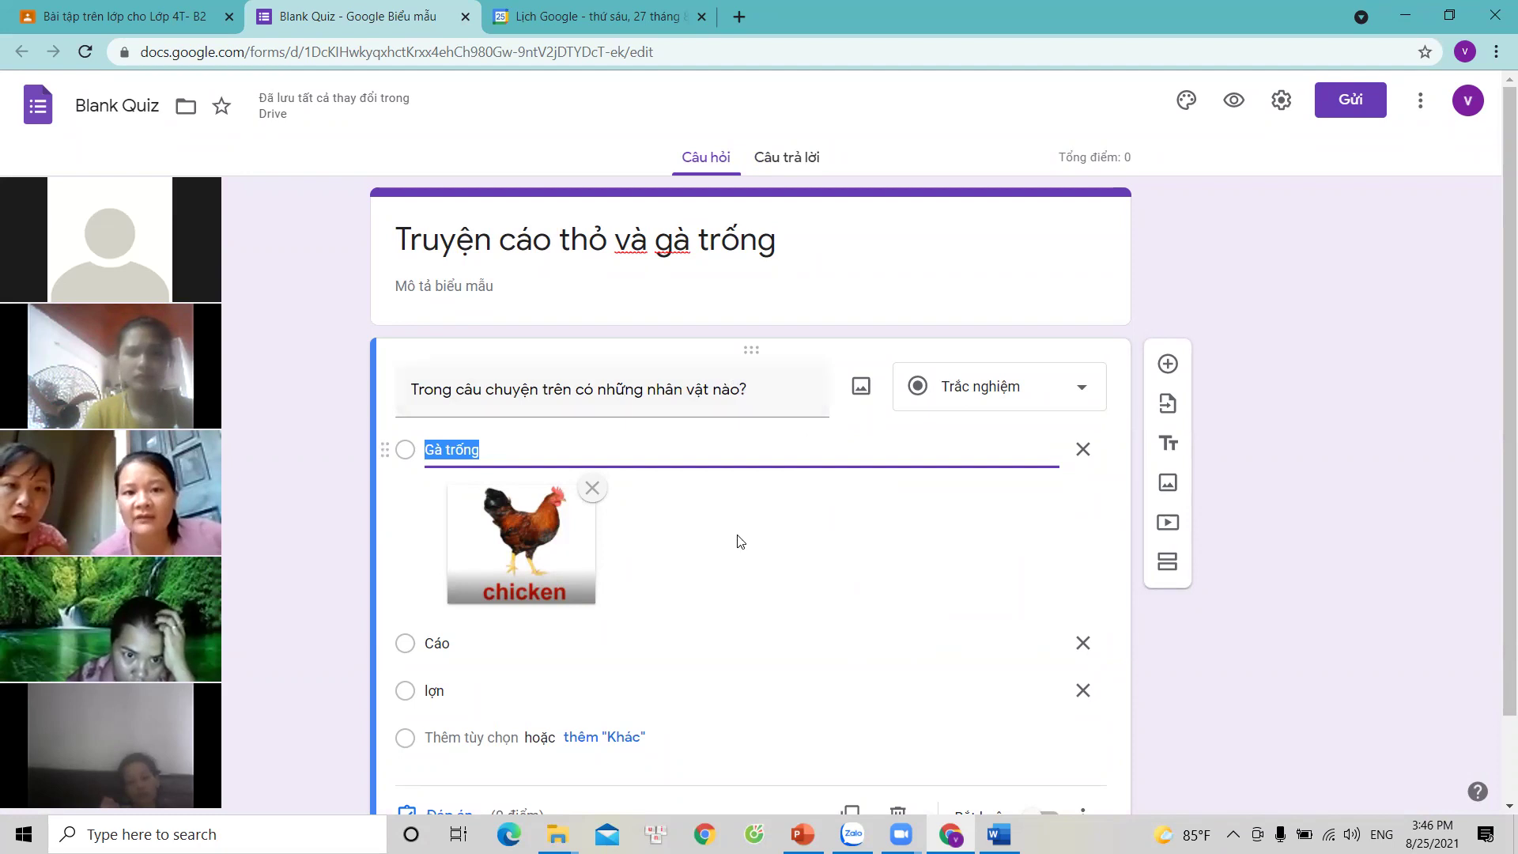
click(734, 443)
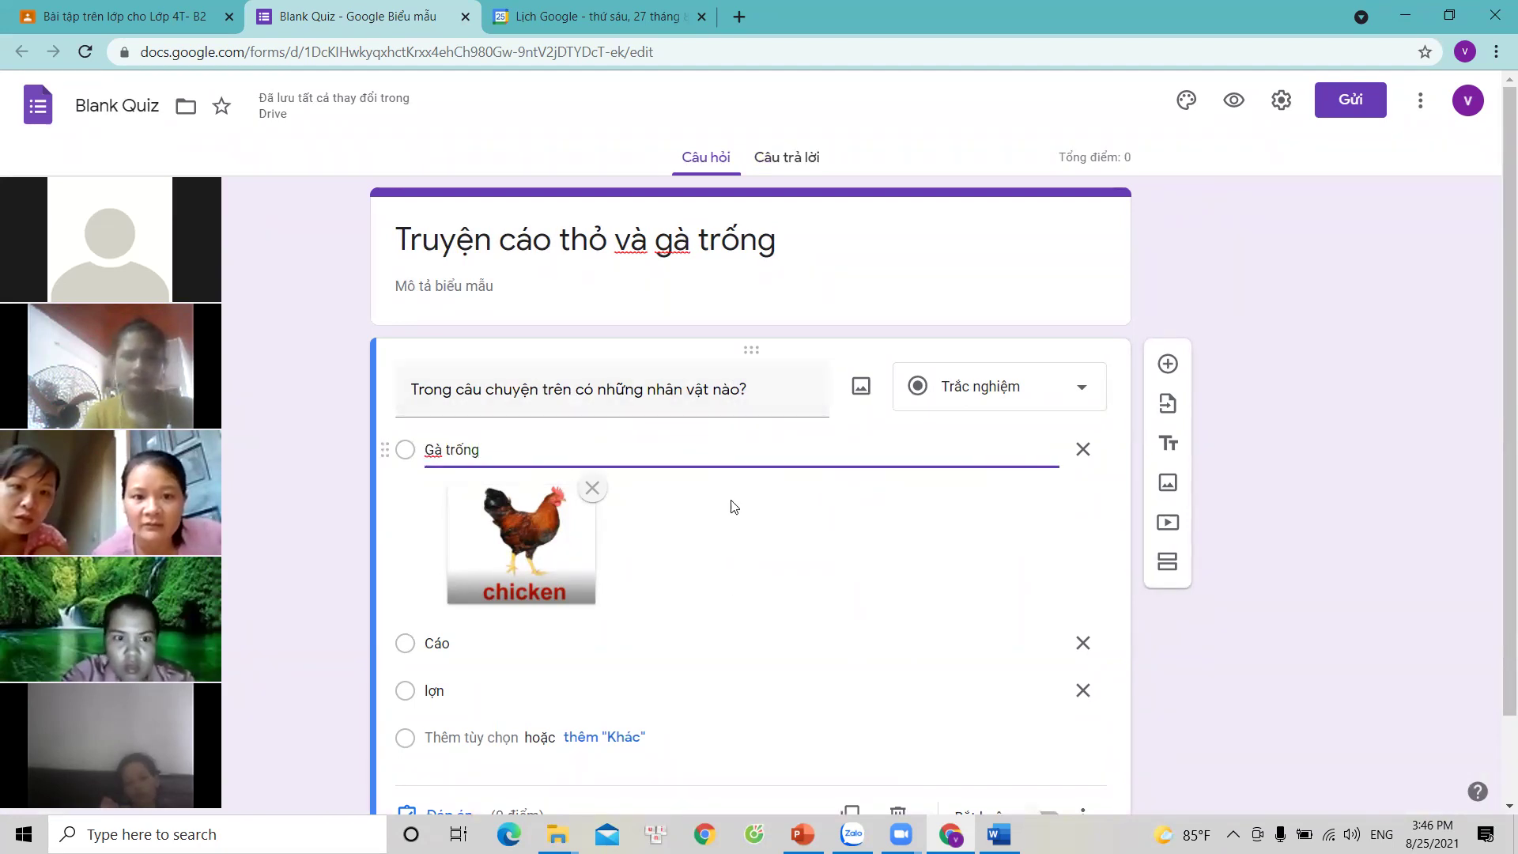
Upload the bird picture from Camera Roll to the Cáo answer.
scroll(718, 559, down, 1)
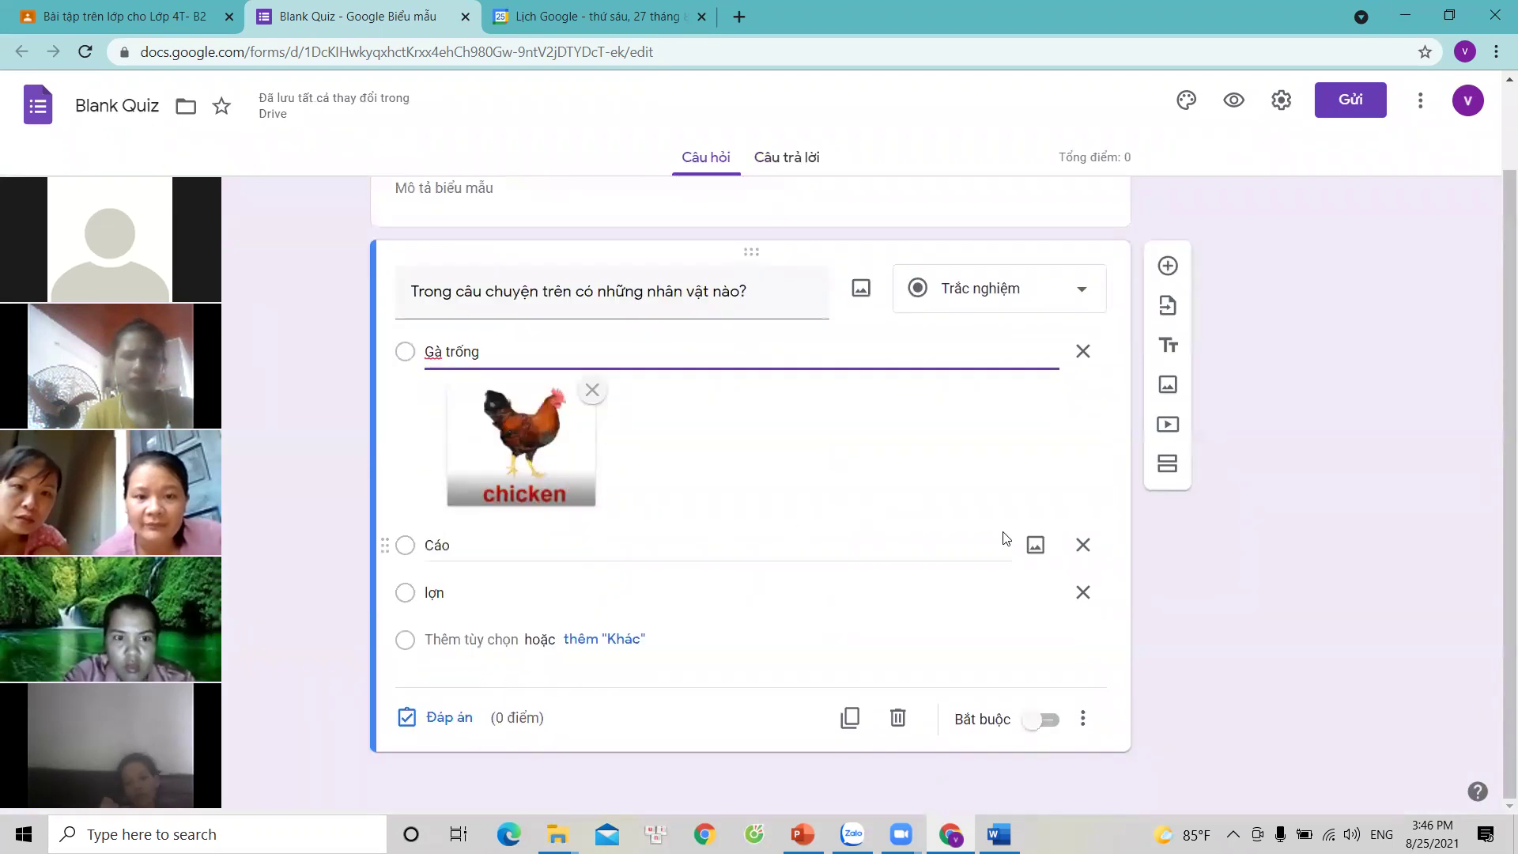
click(1033, 547)
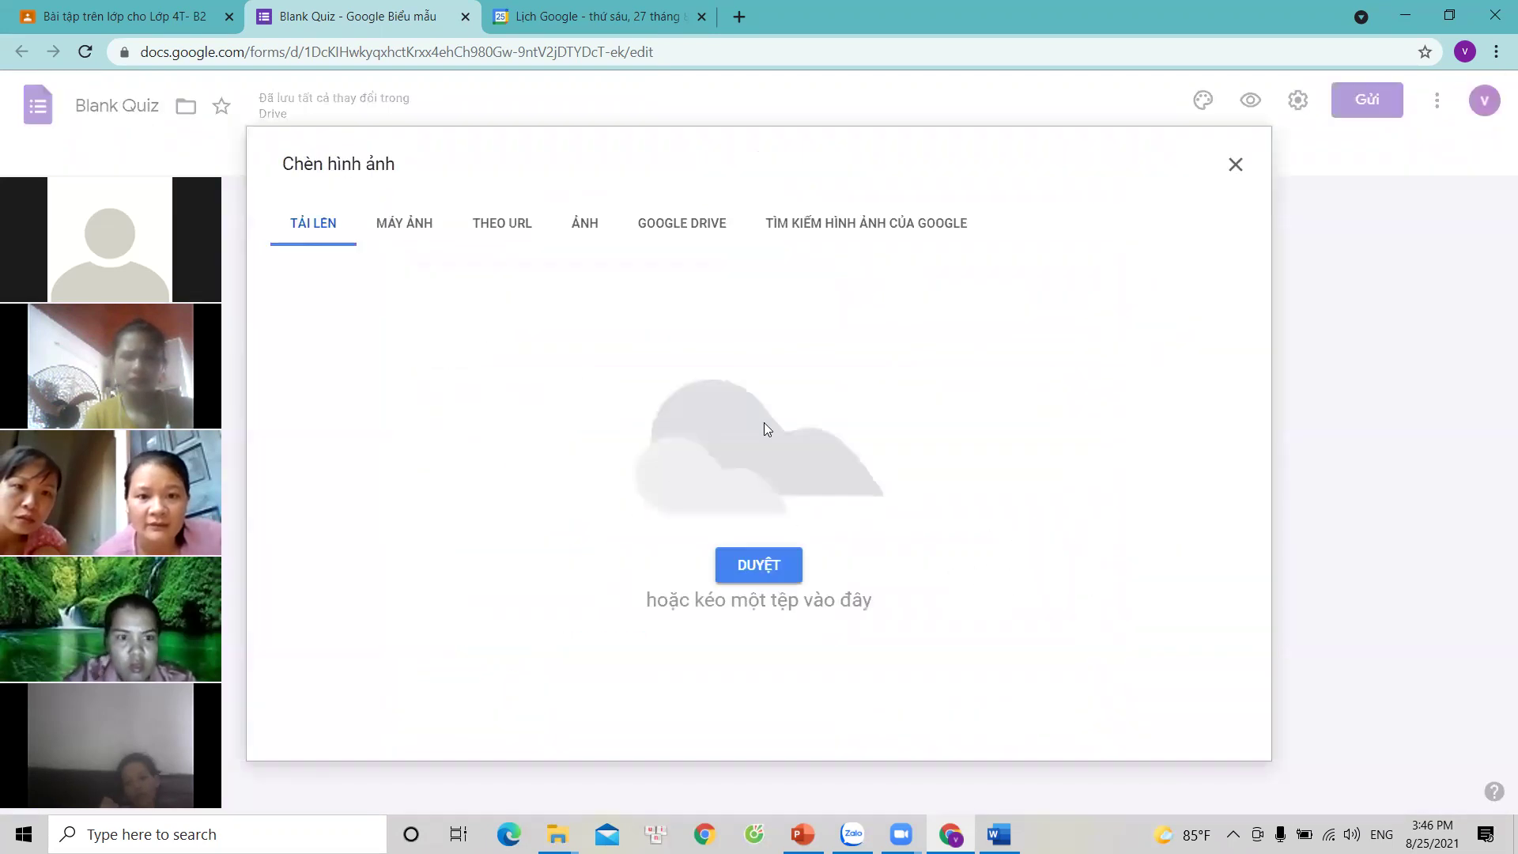
click(735, 557)
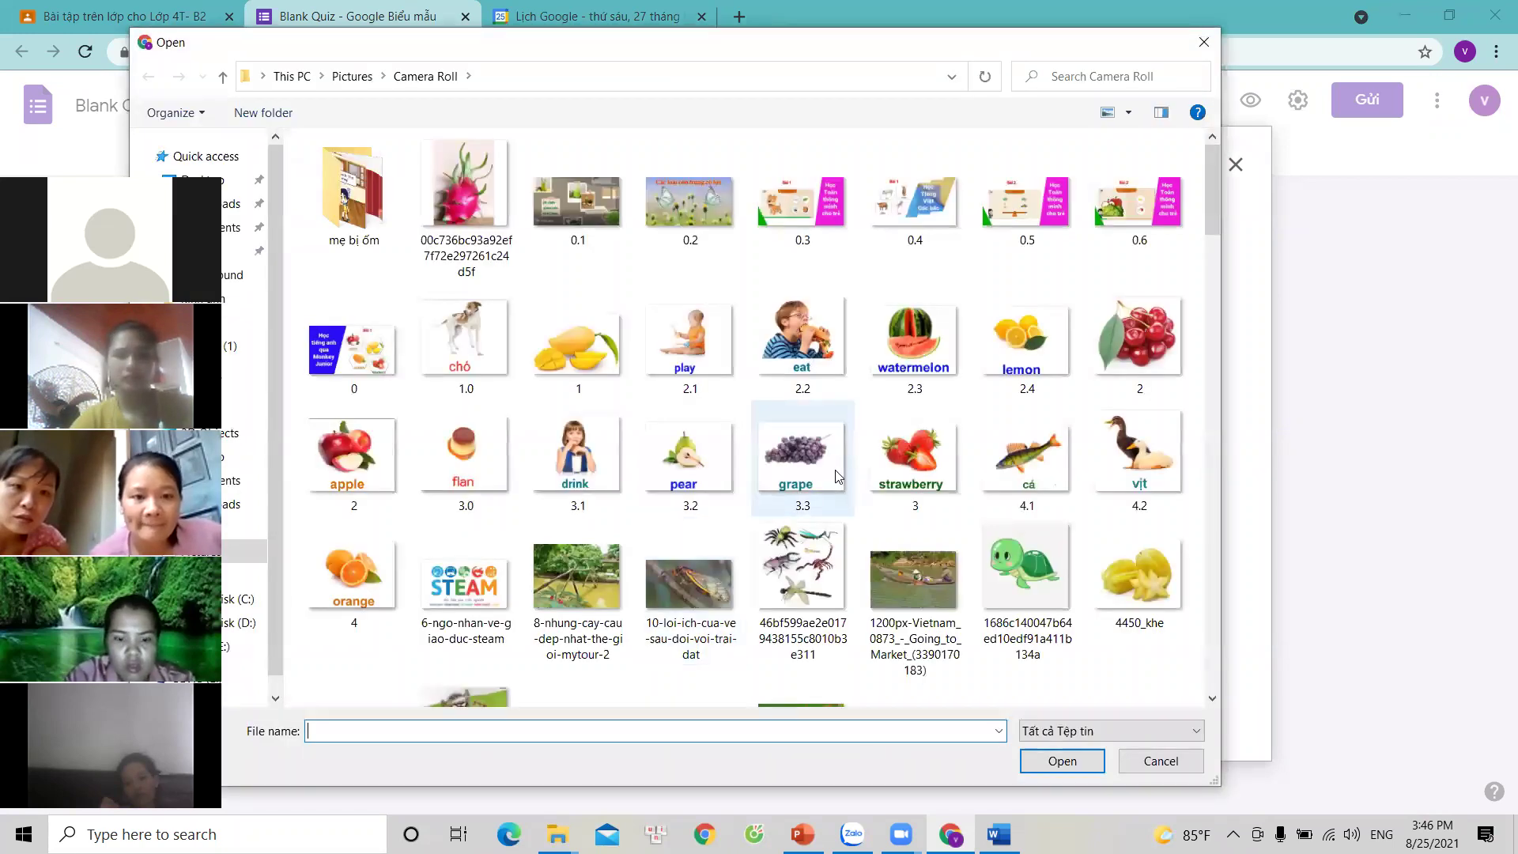
scroll(837, 476, down, 3)
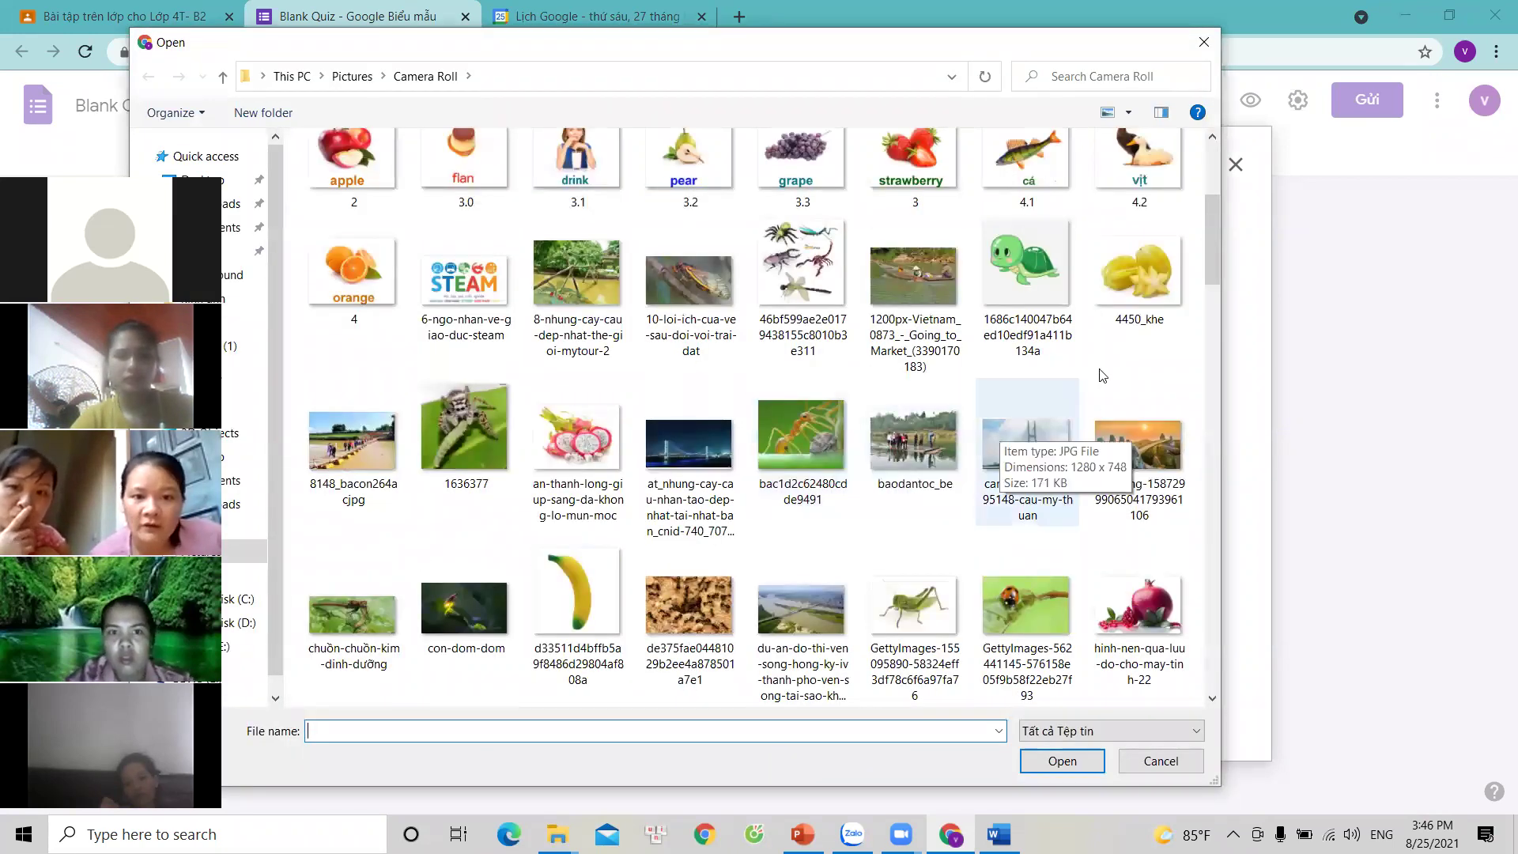
scroll(884, 635, down, 2)
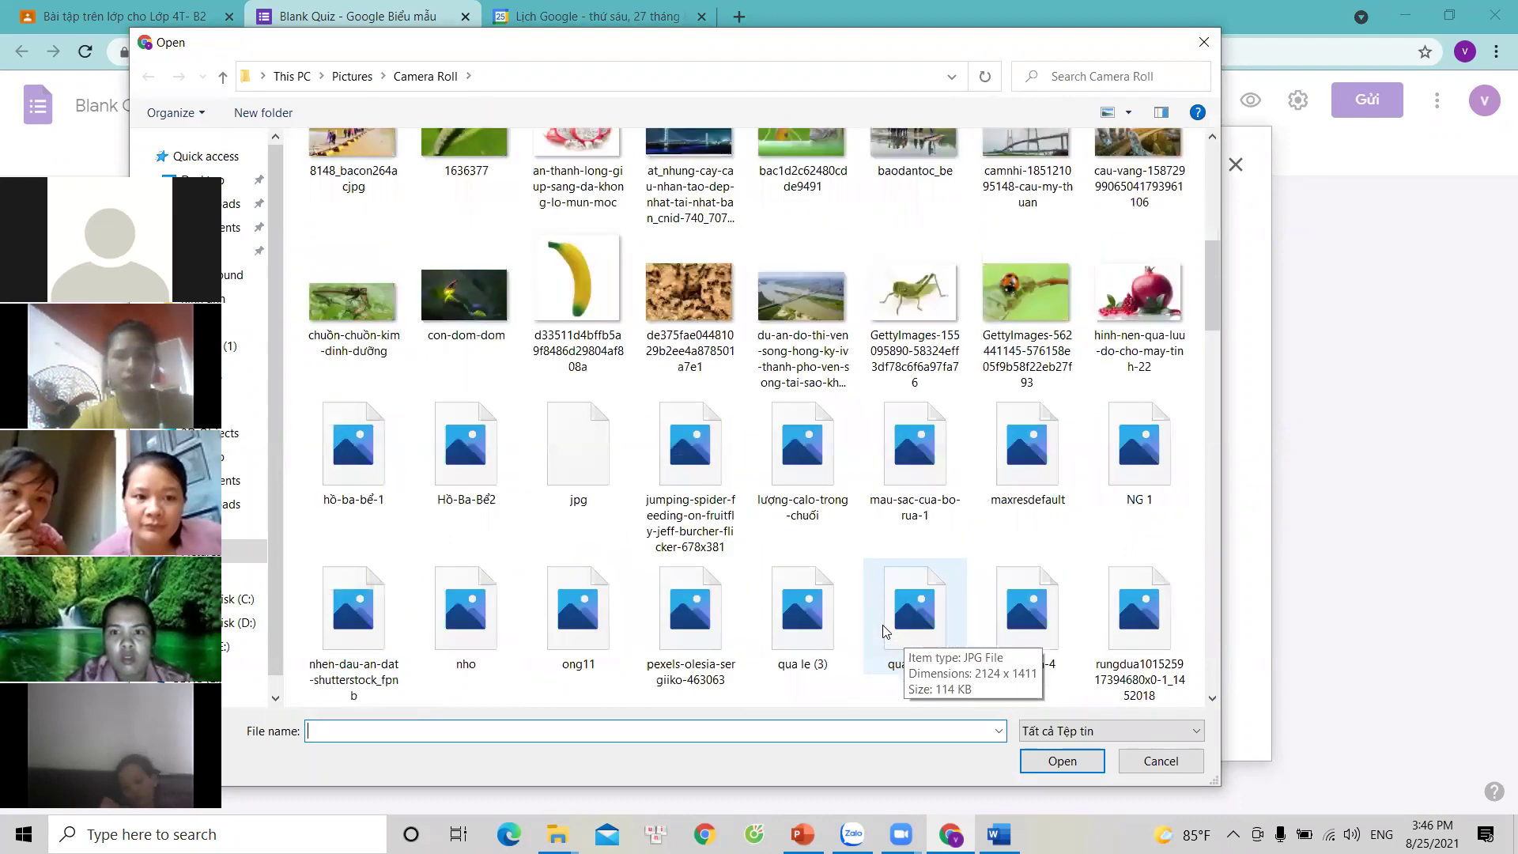
scroll(884, 630, down, 3)
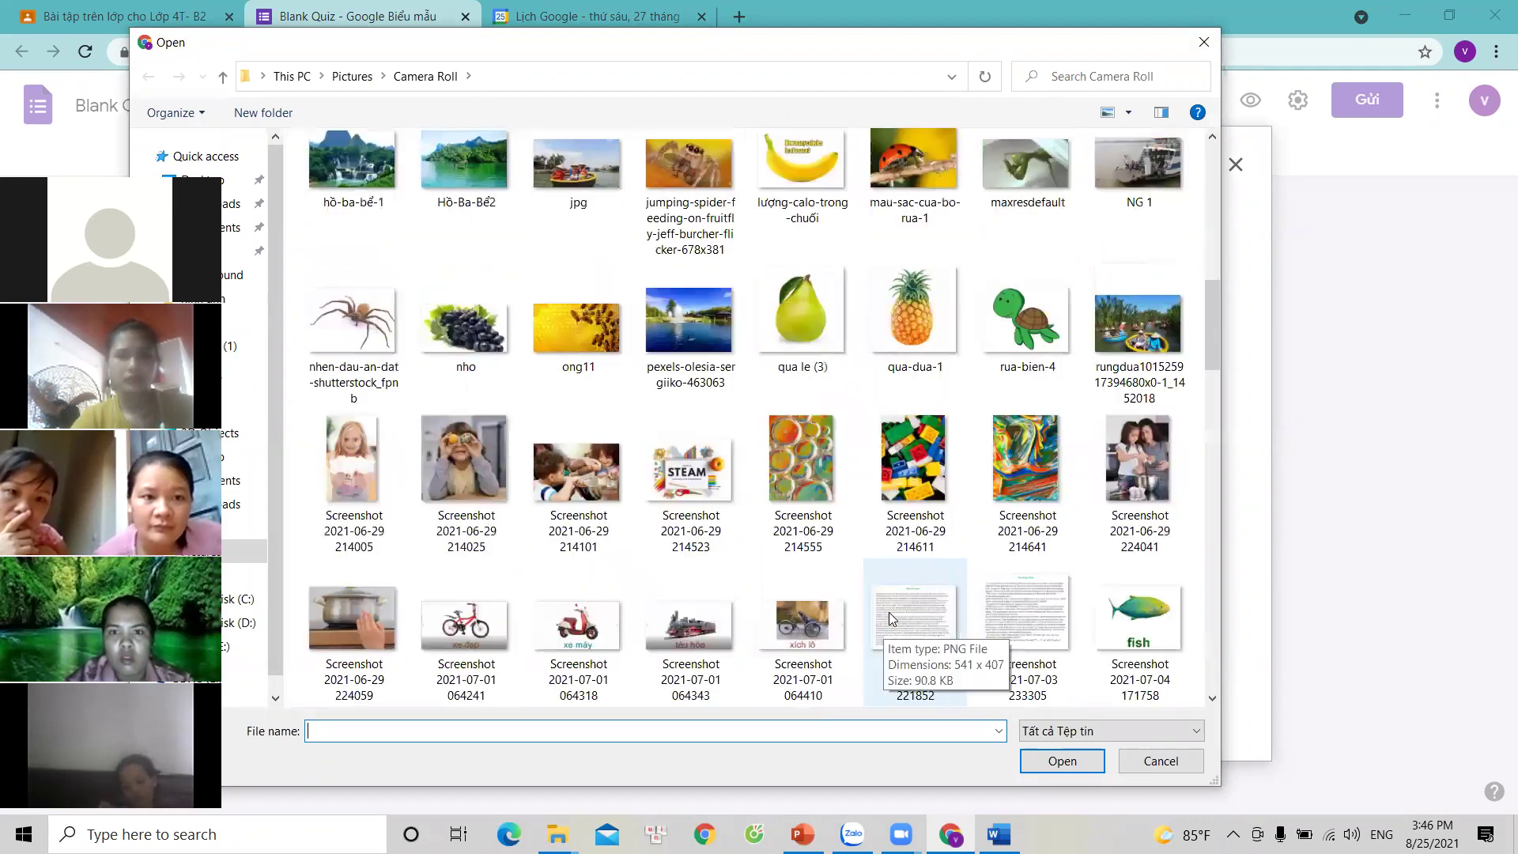
scroll(890, 618, up, 5)
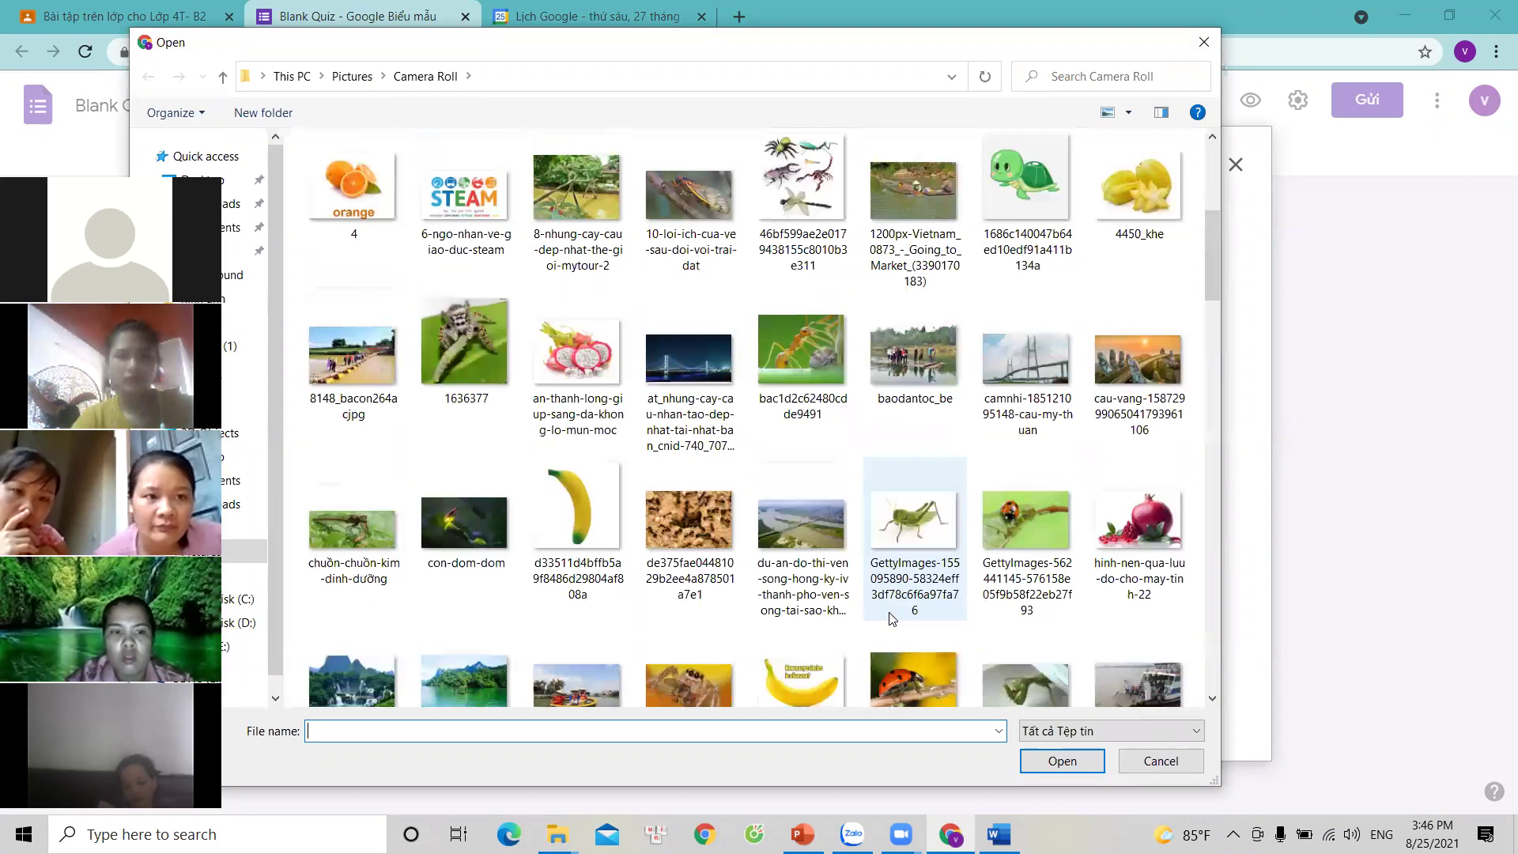
scroll(891, 618, down, 3)
scroll(898, 612, down, 6)
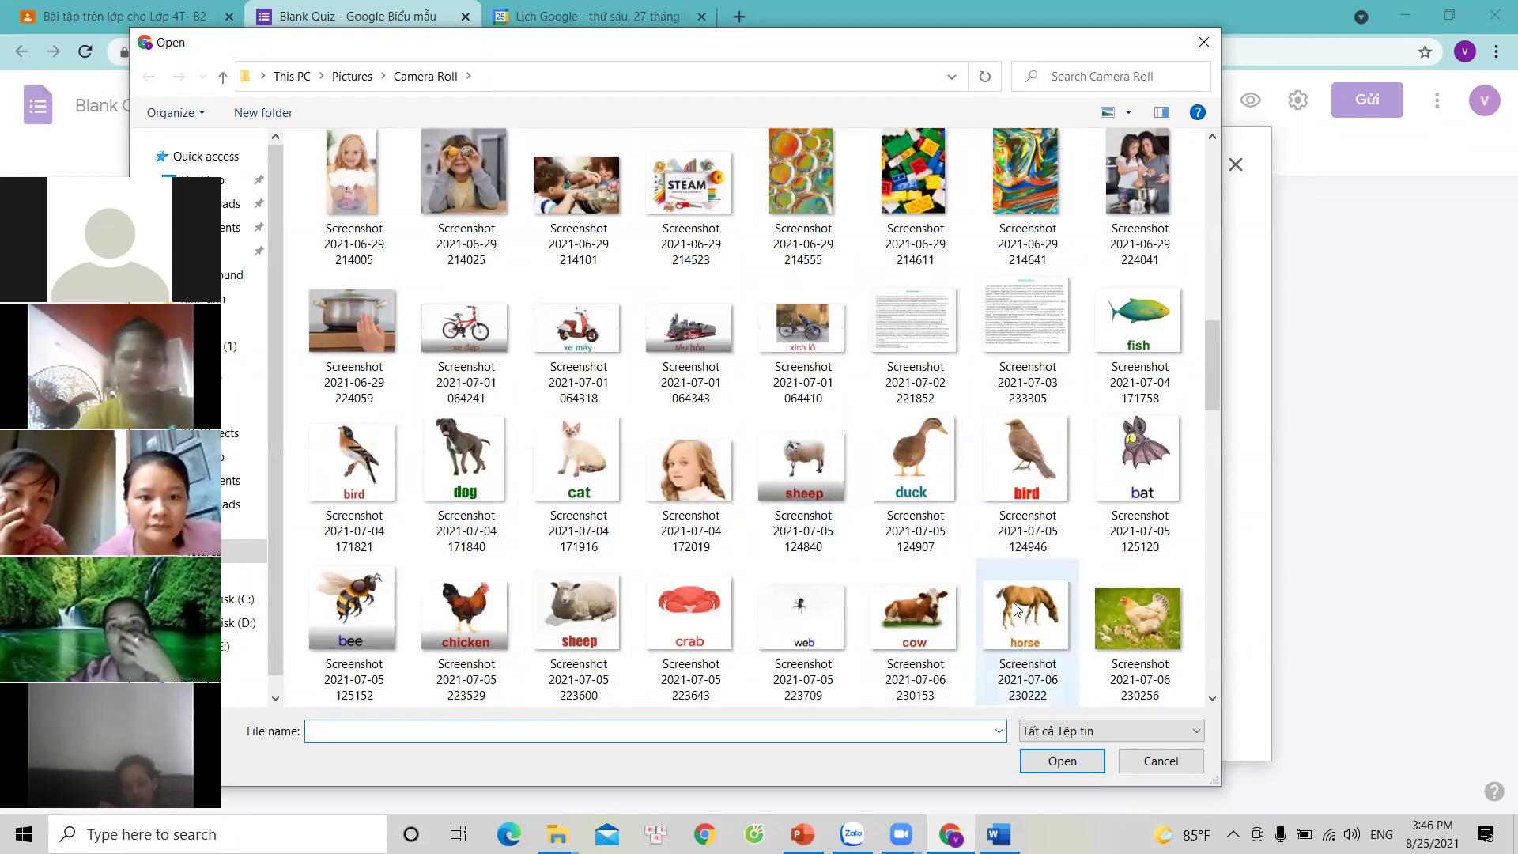
click(1004, 429)
click(1080, 762)
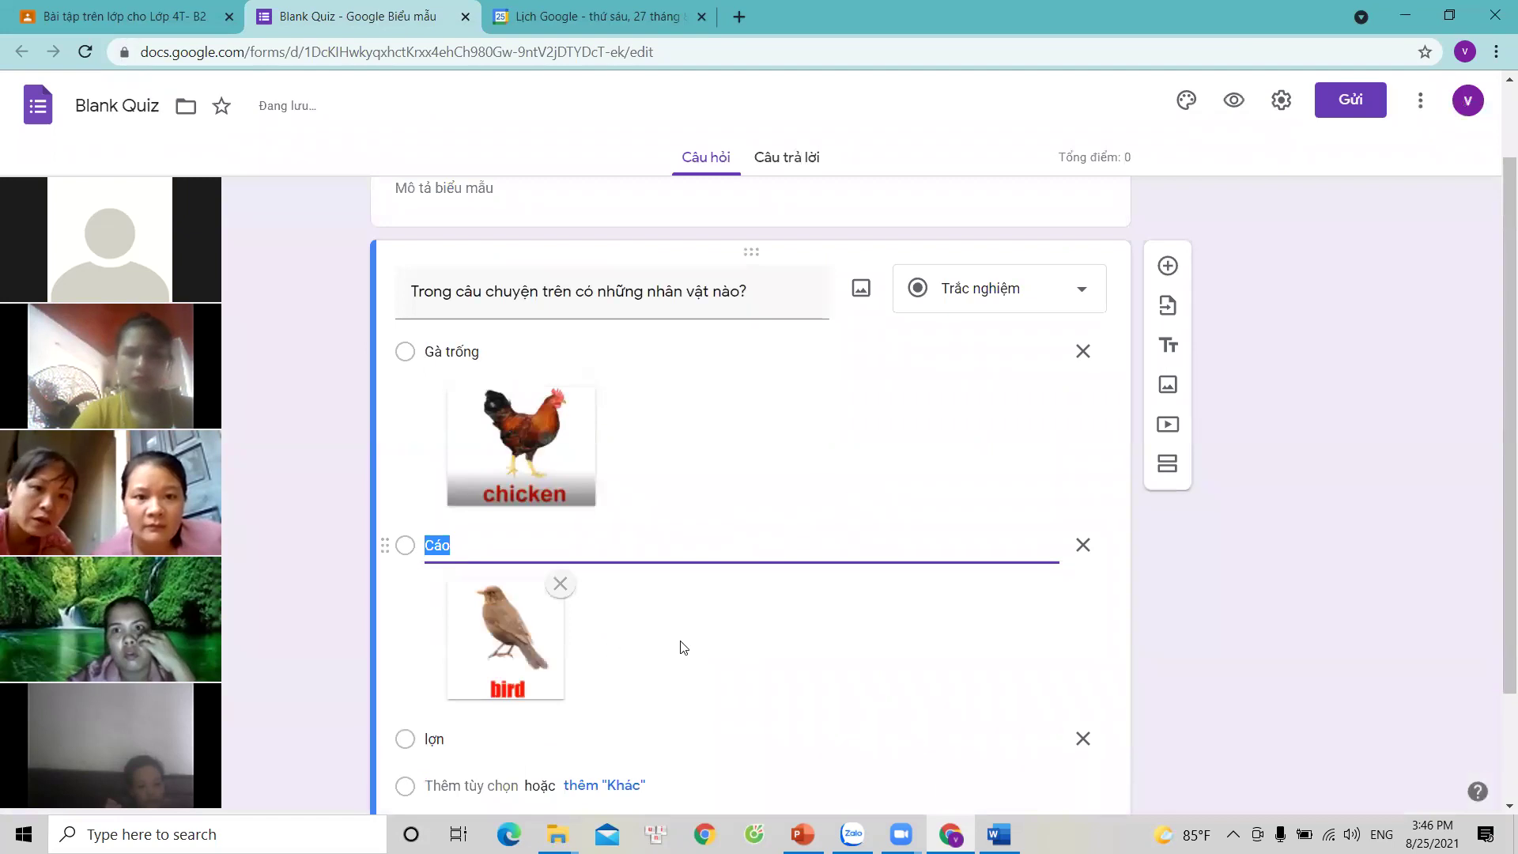
Upload the pig picture from Camera Roll to the lợn answer.
scroll(684, 636, down, 2)
click(1034, 599)
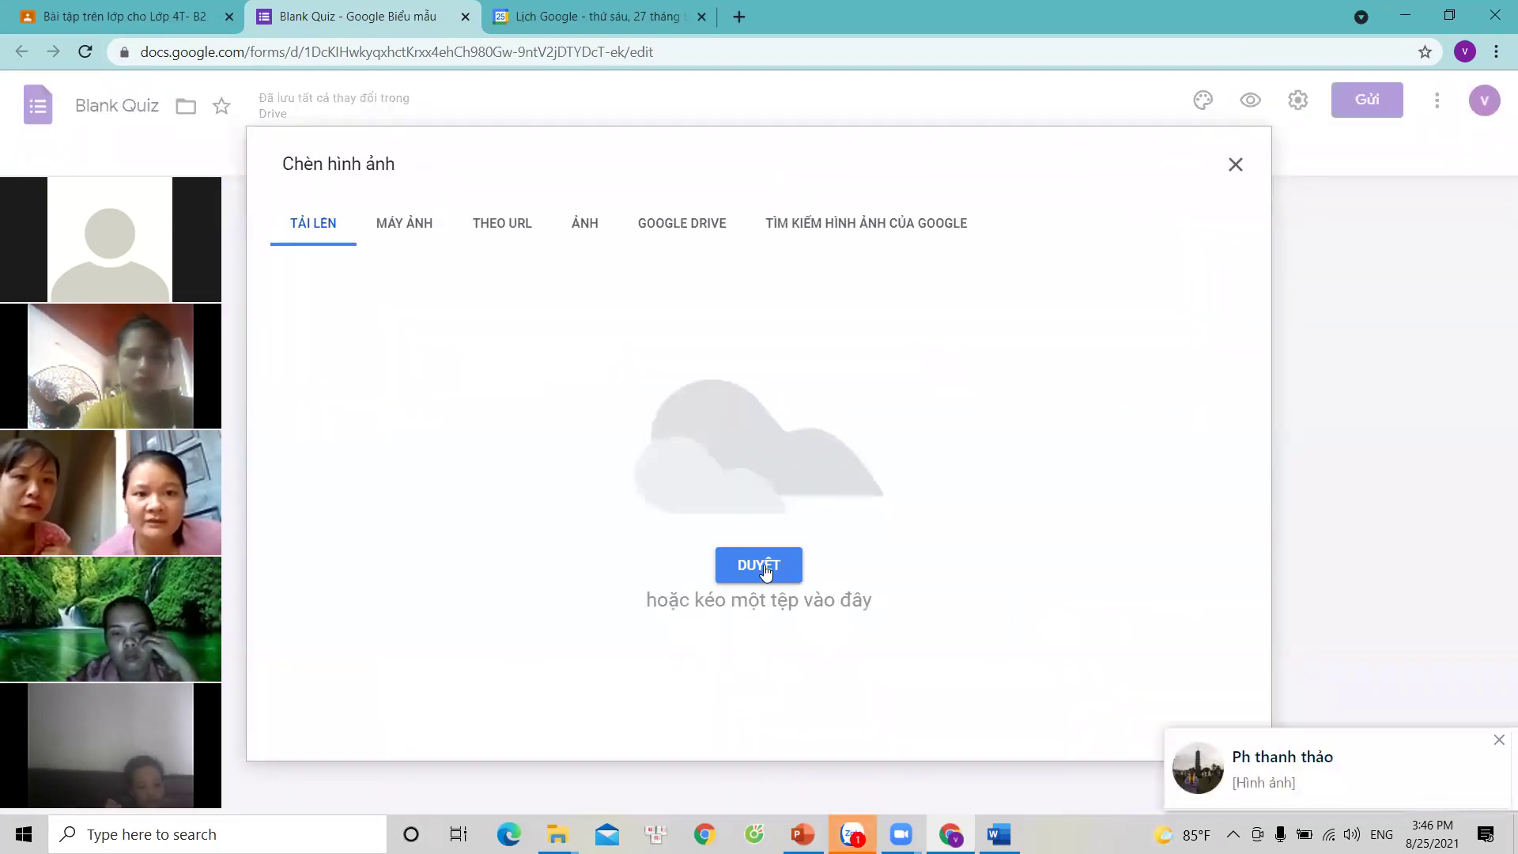
click(1497, 742)
click(755, 578)
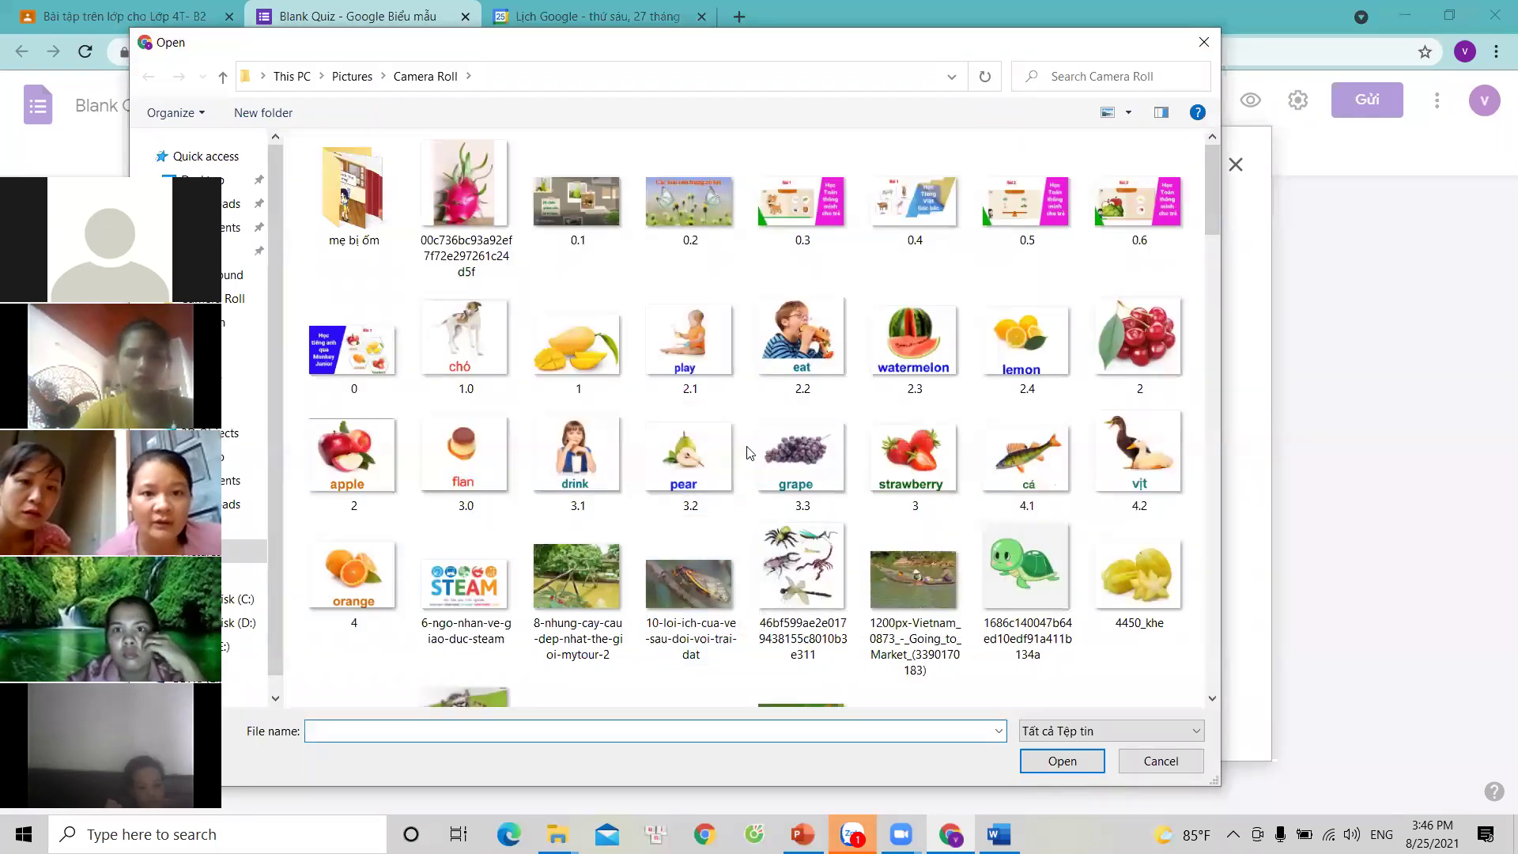
scroll(750, 453, down, 5)
scroll(749, 453, down, 5)
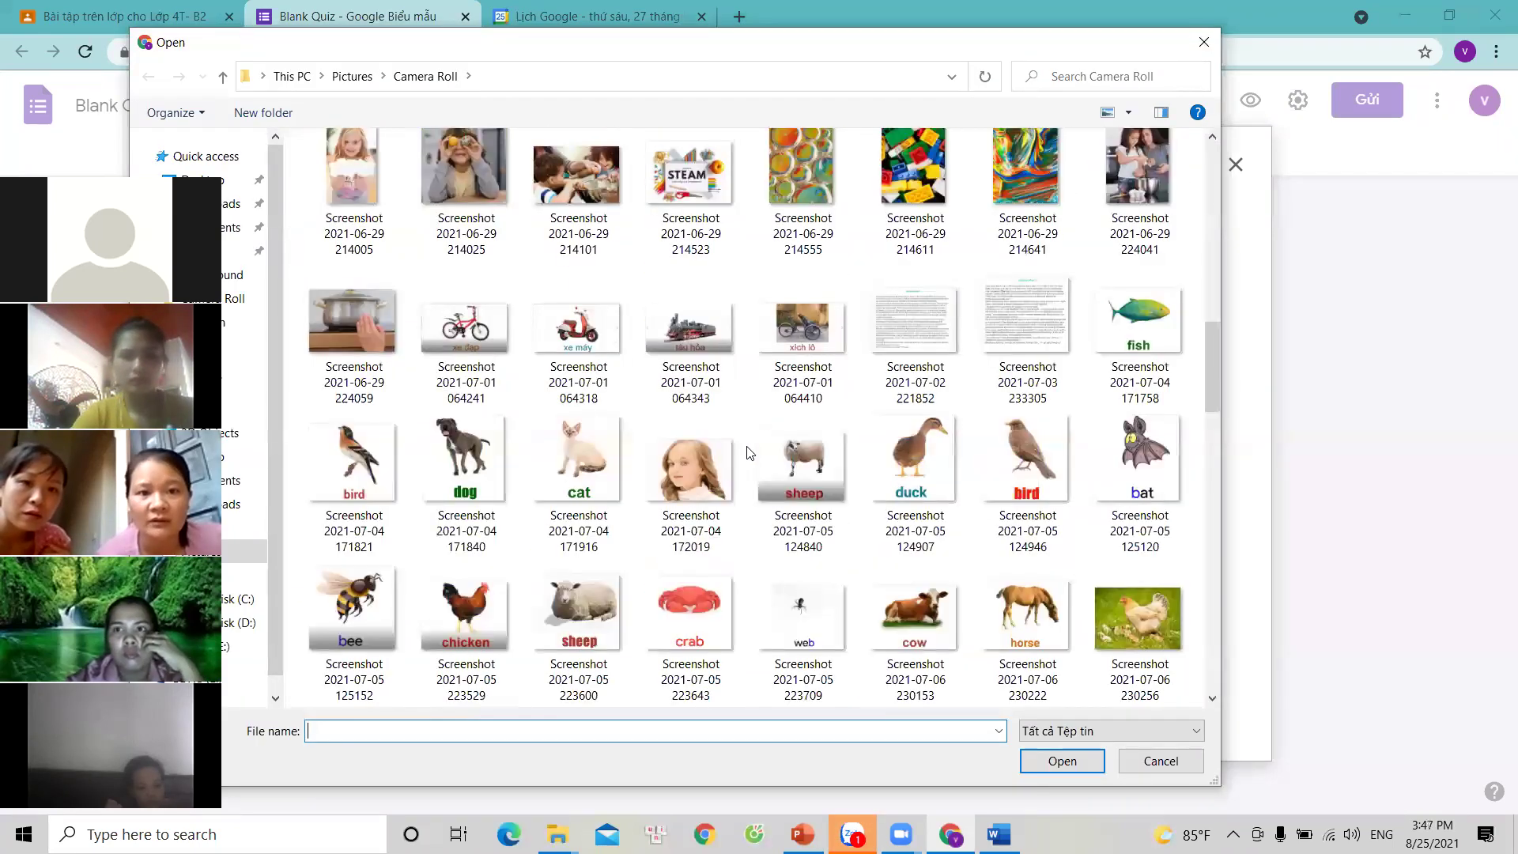
scroll(857, 547, down, 5)
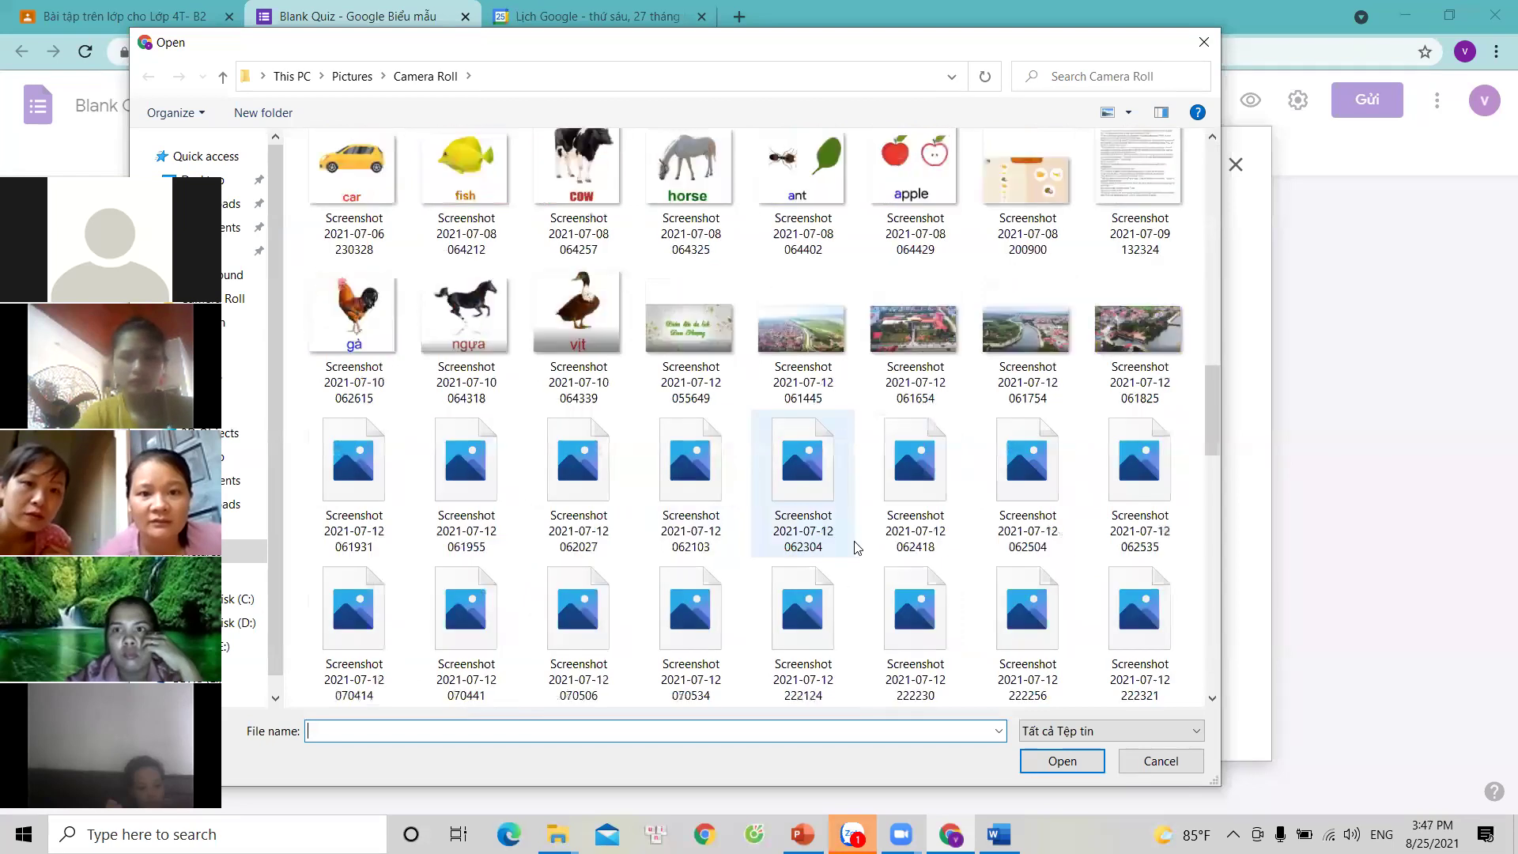
scroll(715, 386, up, 1)
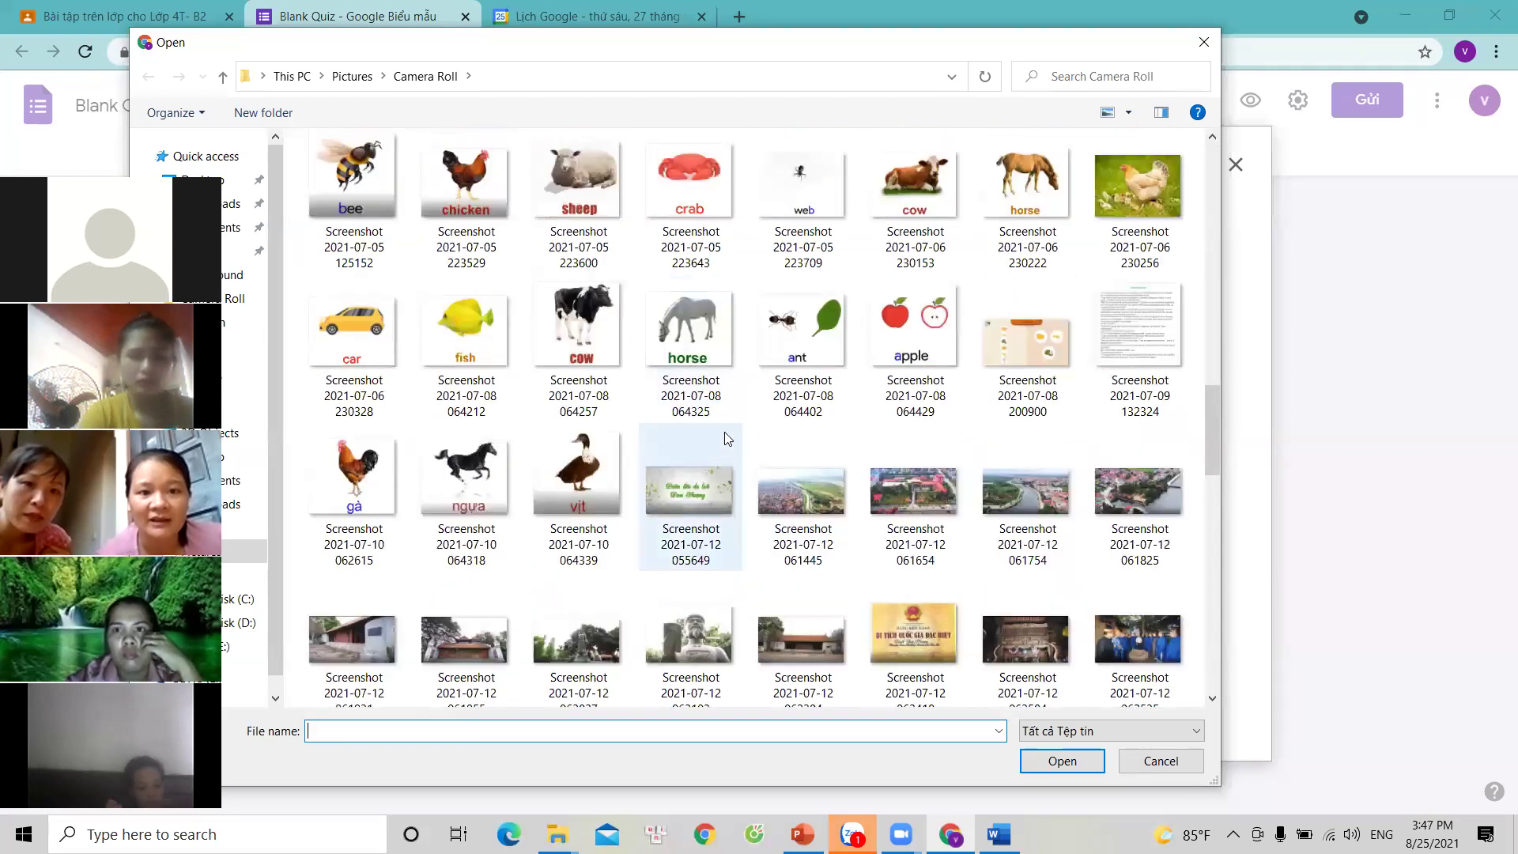
scroll(722, 433, down, 3)
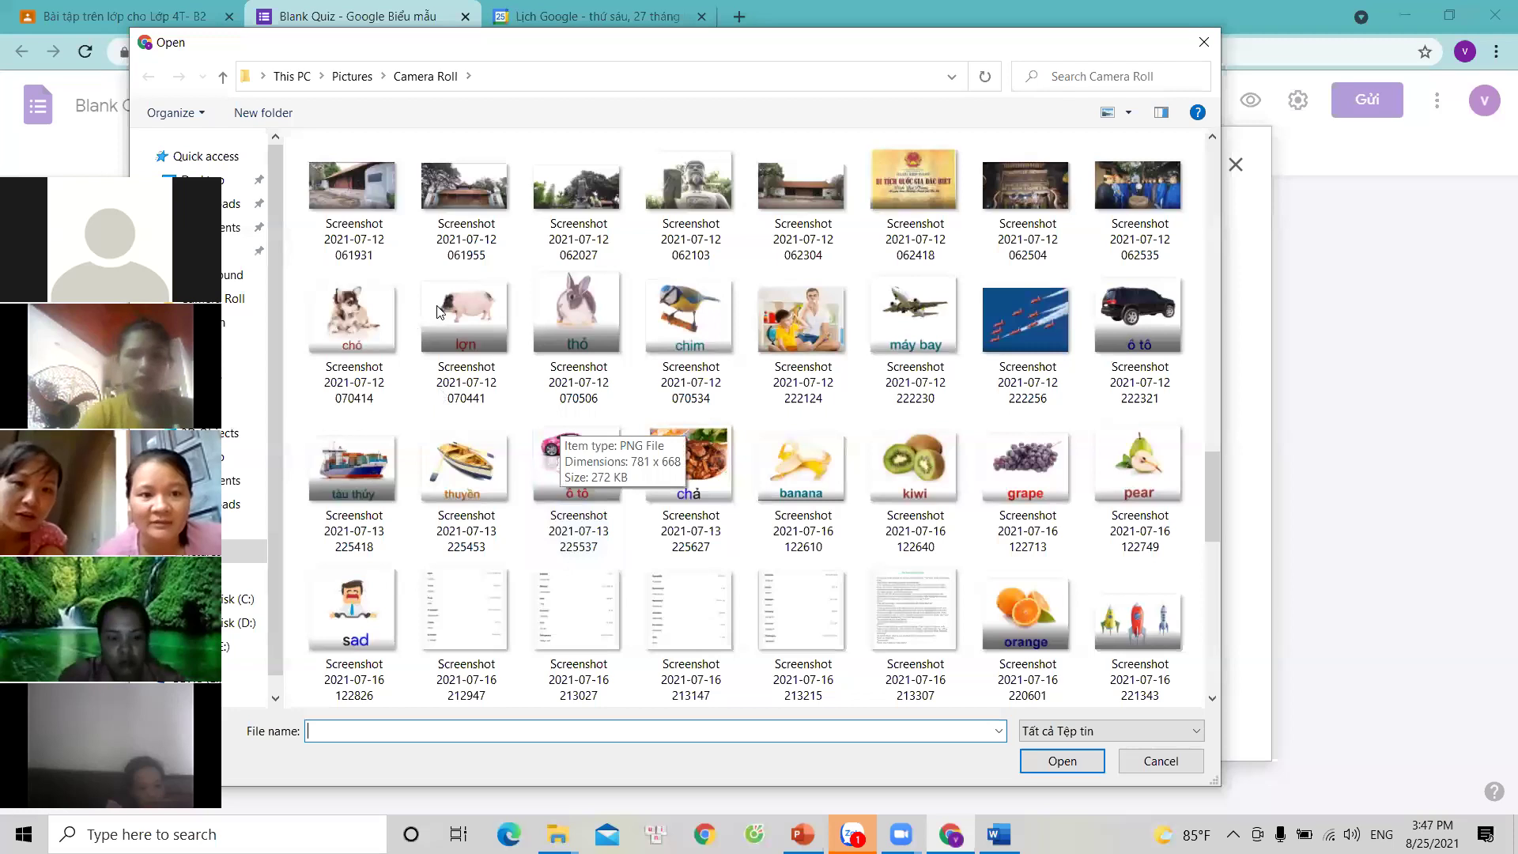
click(439, 311)
click(1060, 751)
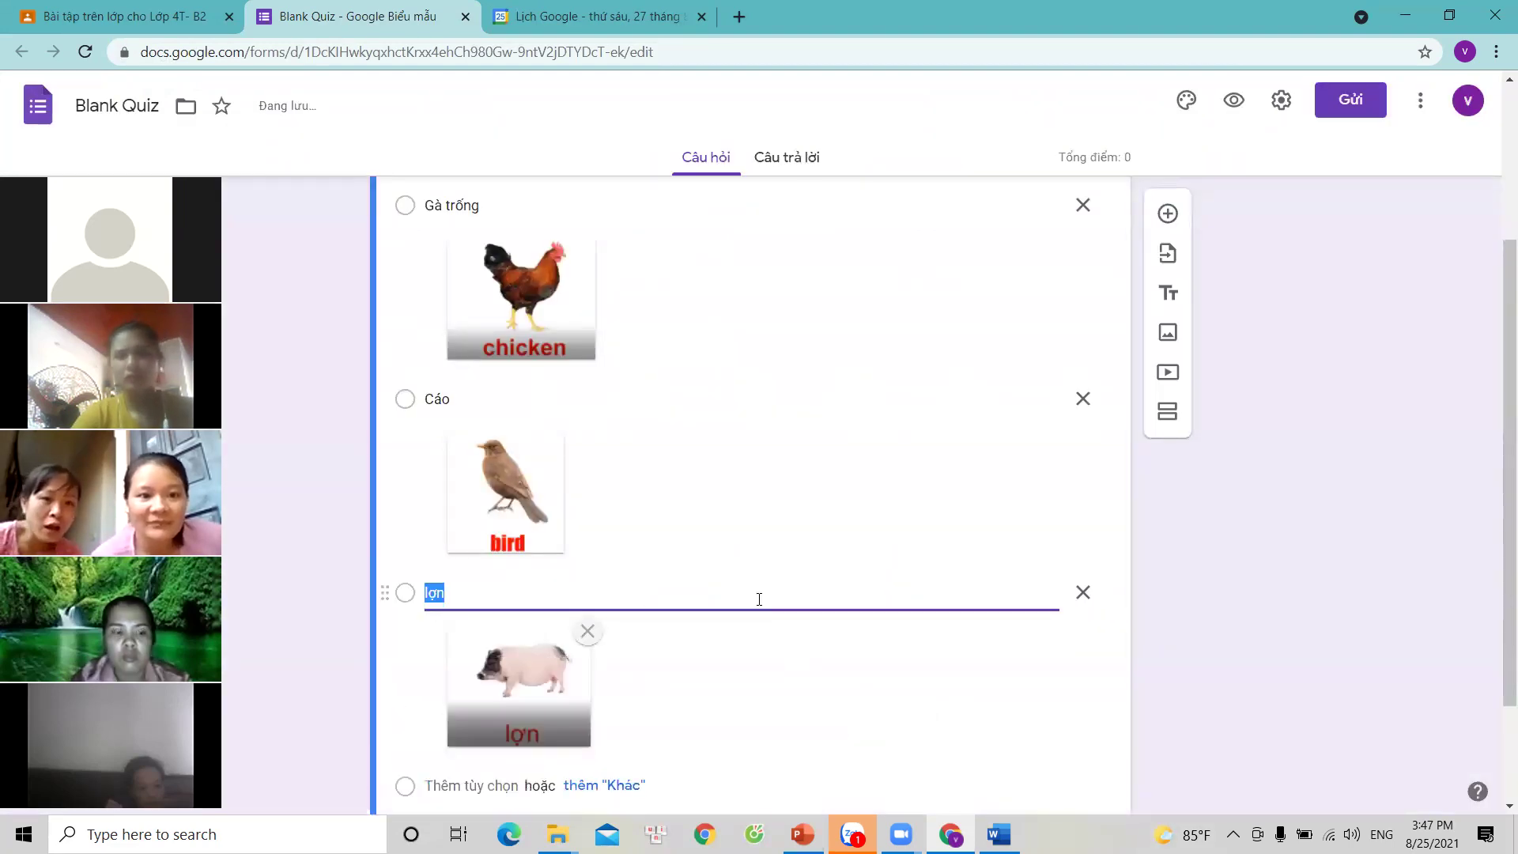
In the Đáp án answer key, mark Gà trống correct and confirm with Xong.
scroll(773, 471, up, 3)
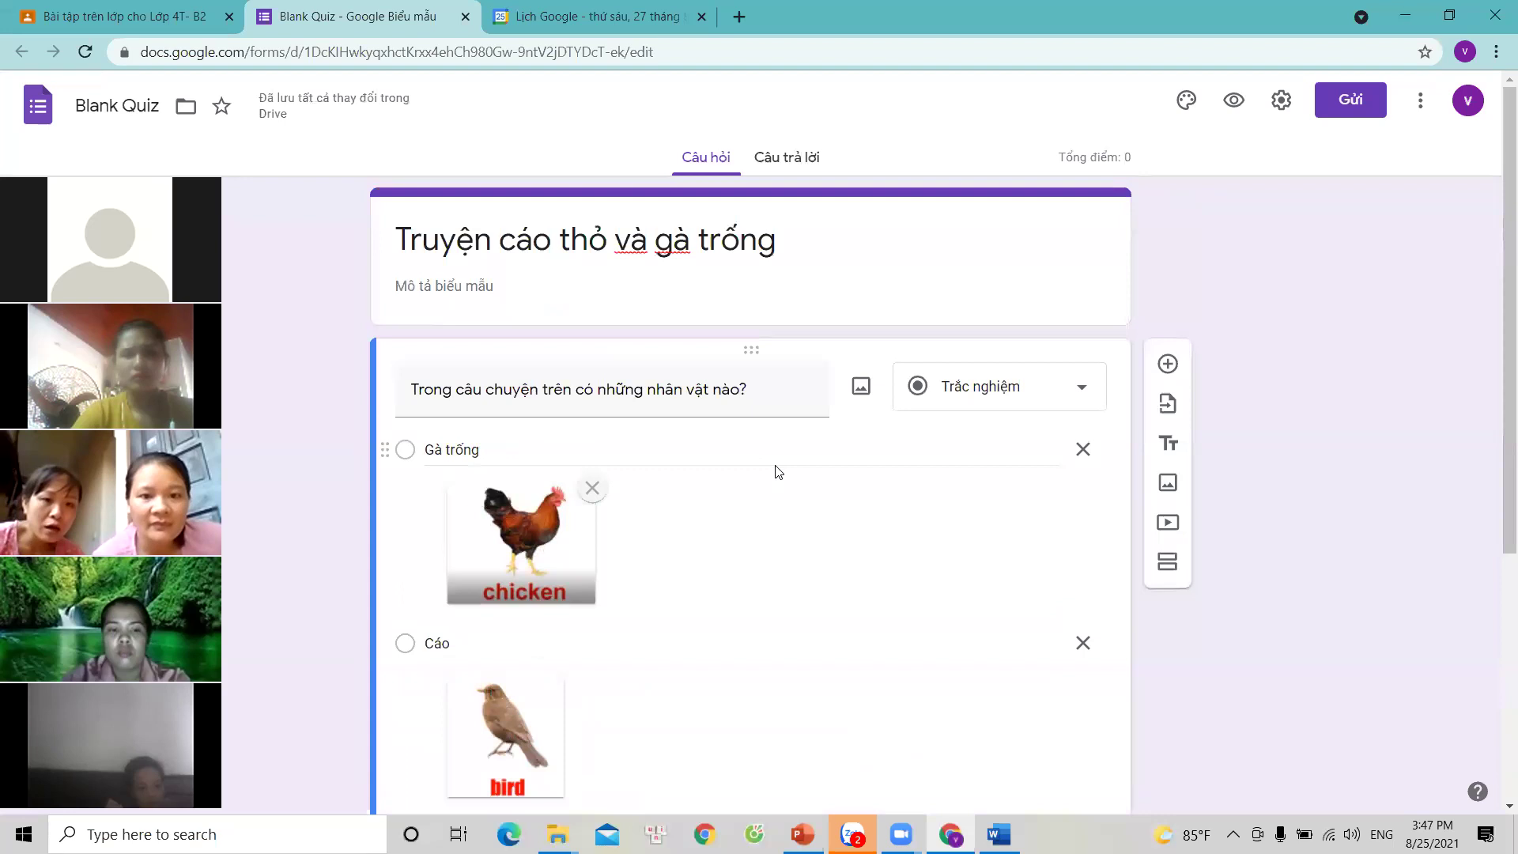
scroll(779, 472, down, 5)
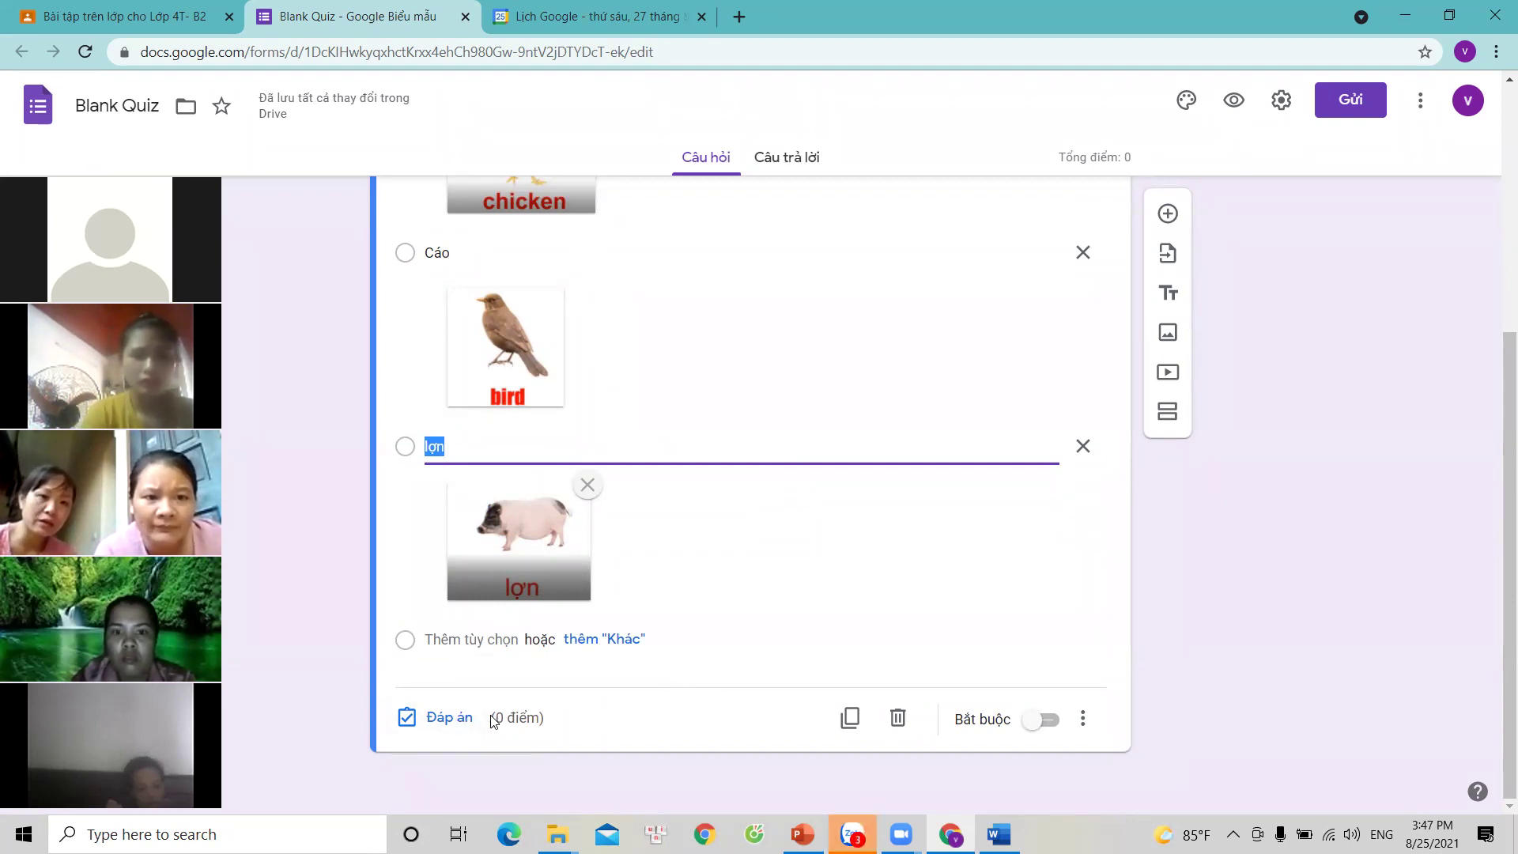
click(408, 719)
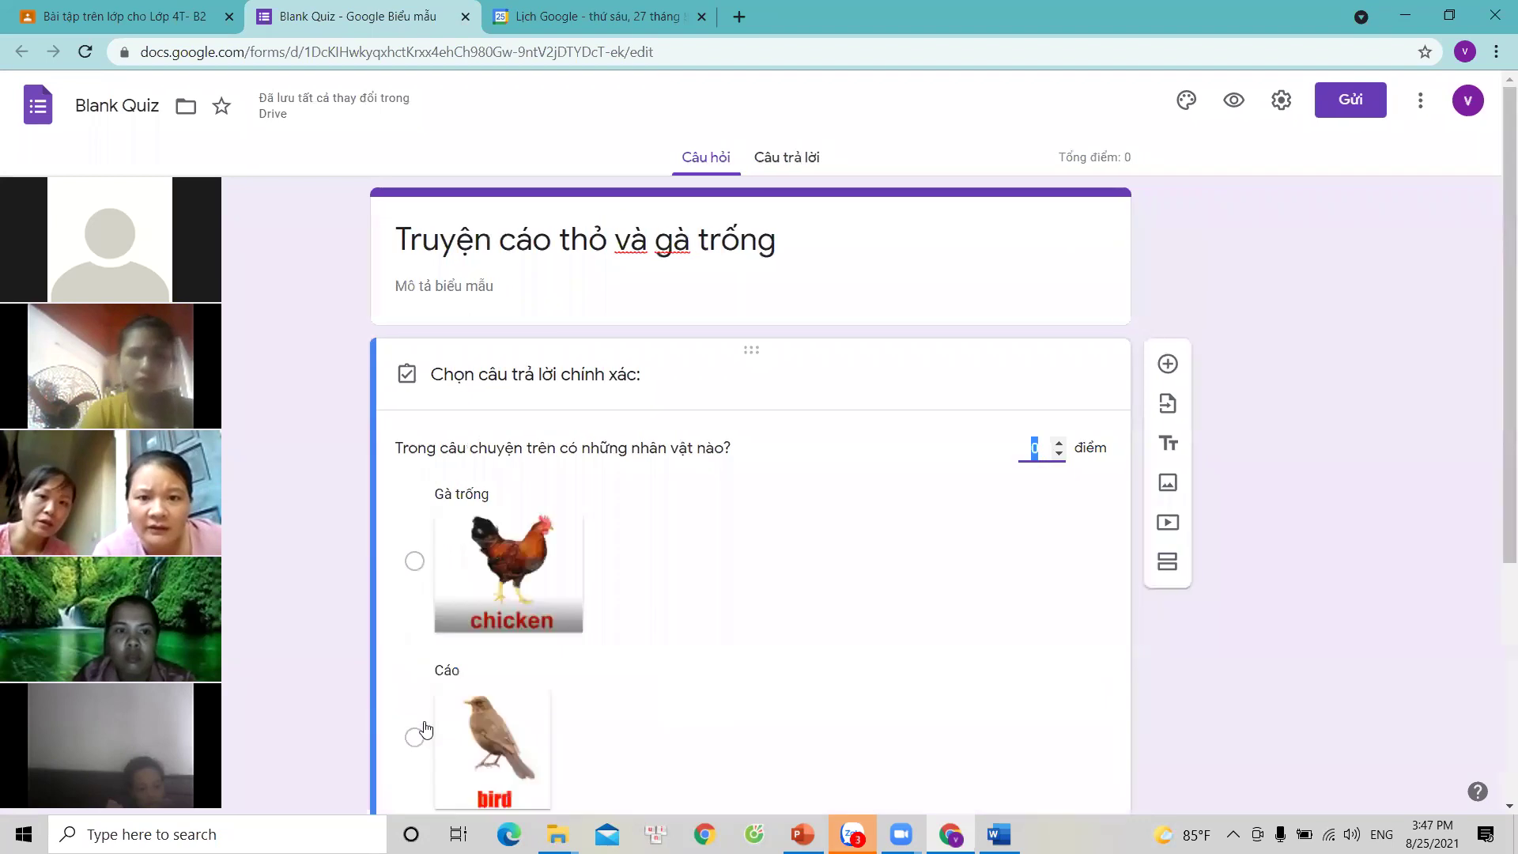
scroll(601, 646, down, 5)
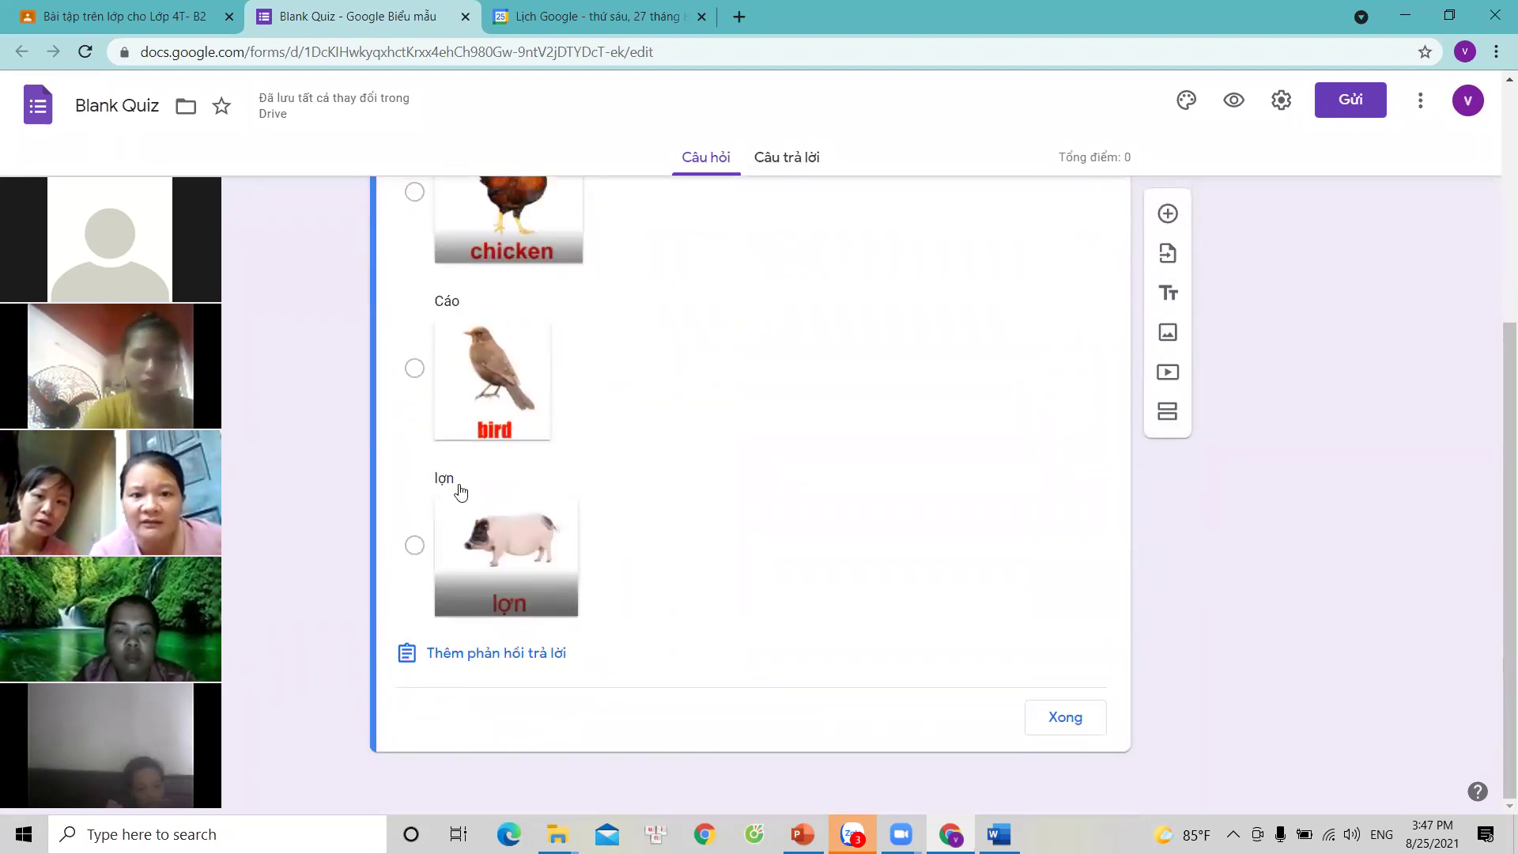
scroll(414, 380, up, 3)
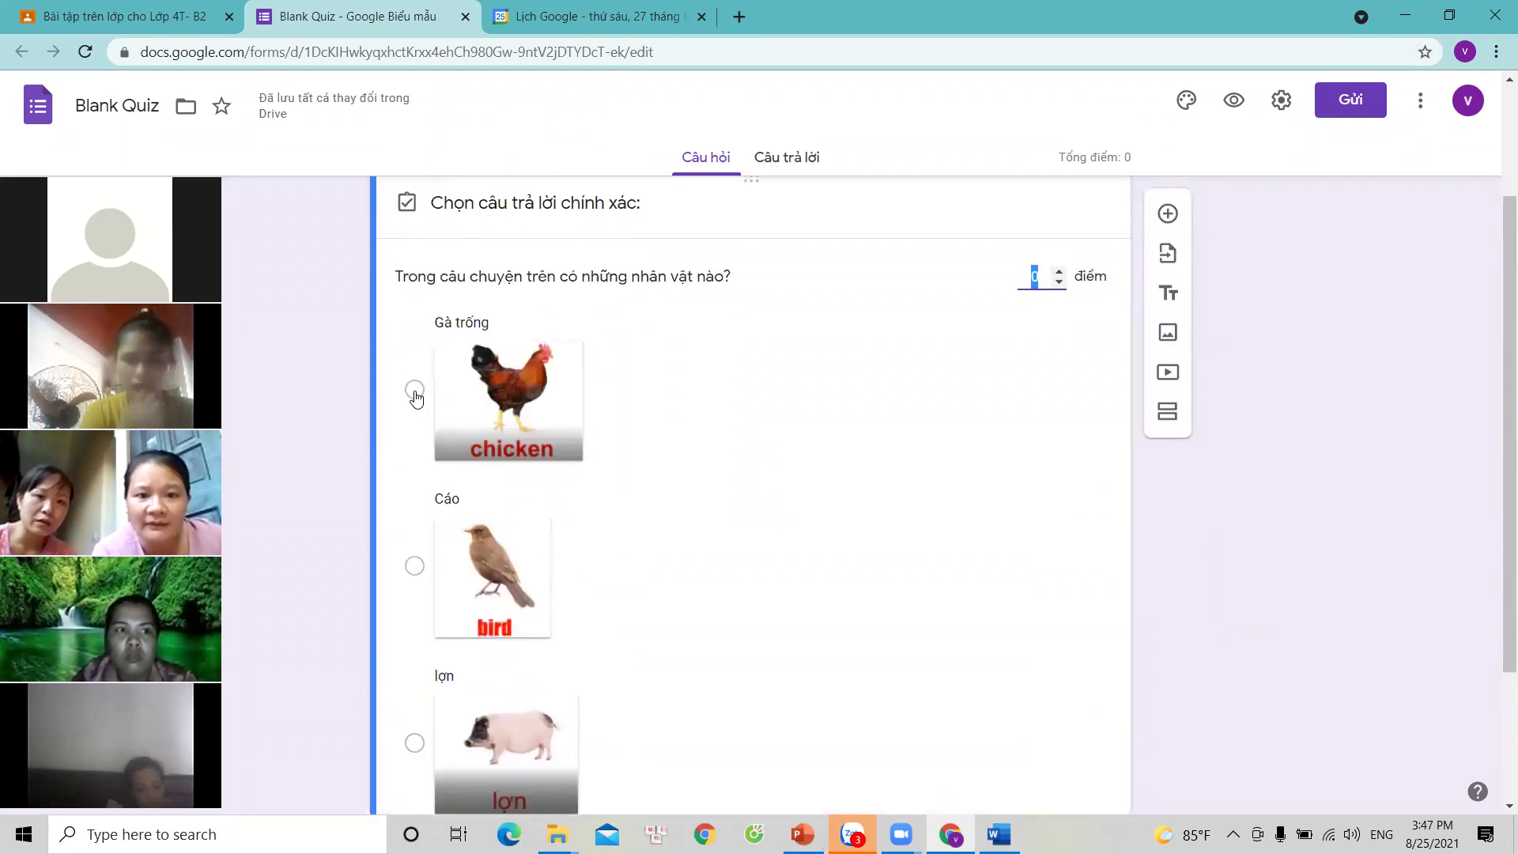
click(415, 389)
scroll(824, 565, down, 3)
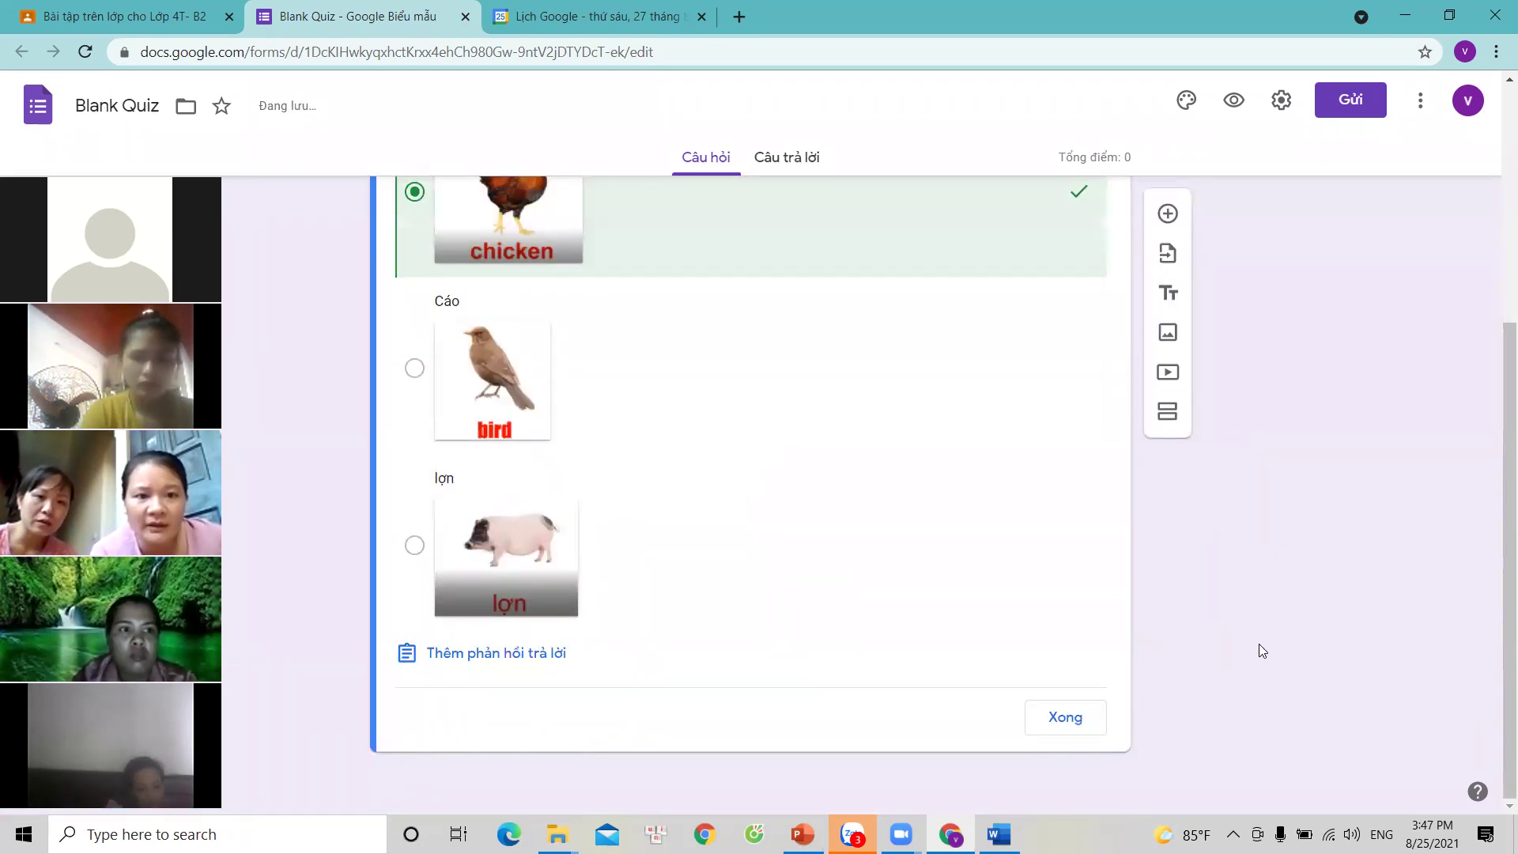
click(1069, 722)
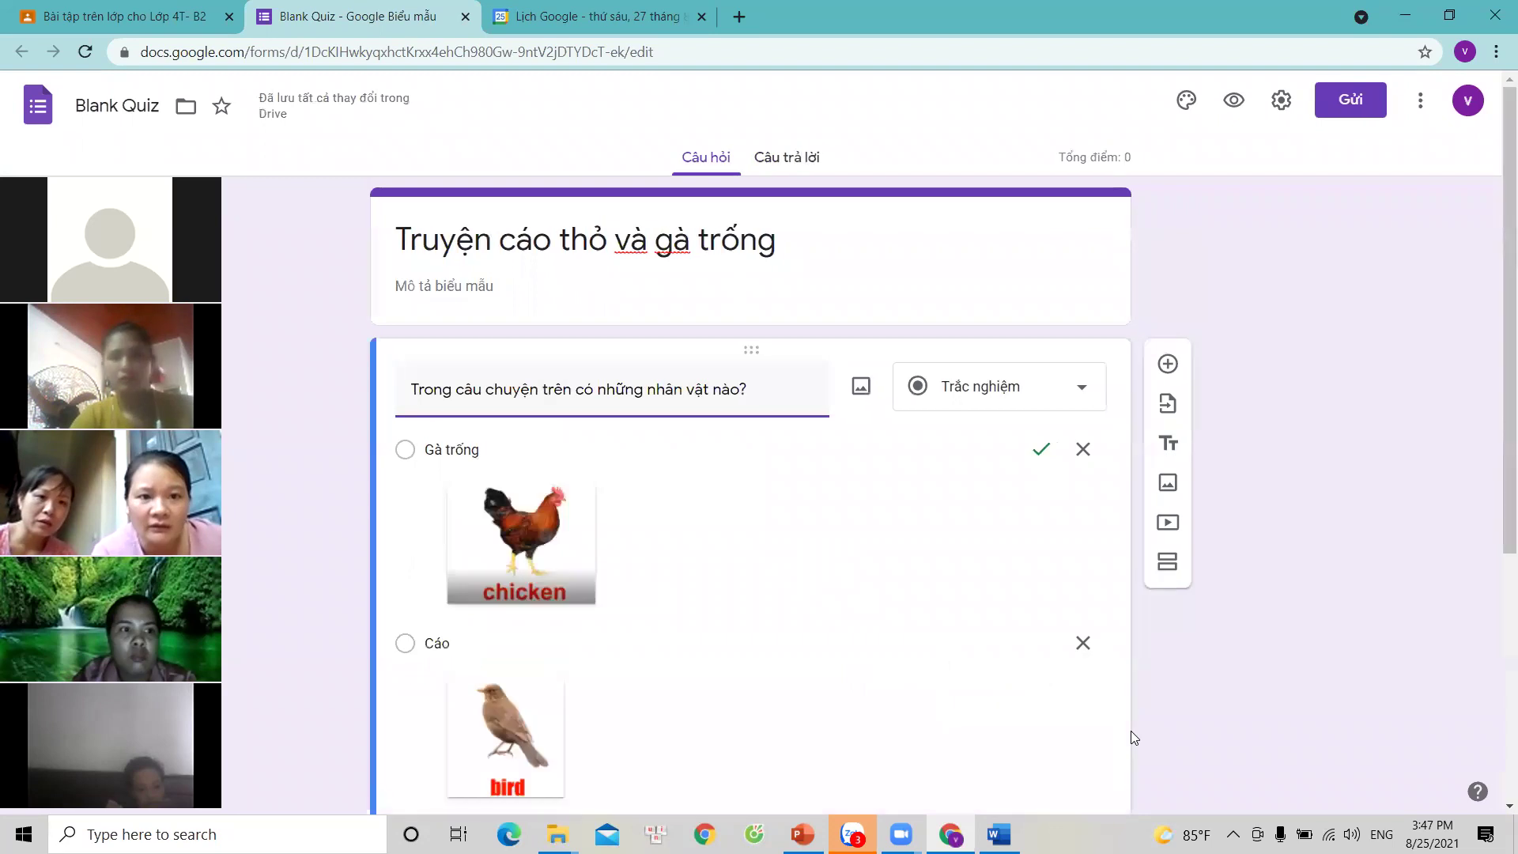
scroll(819, 651, down, 5)
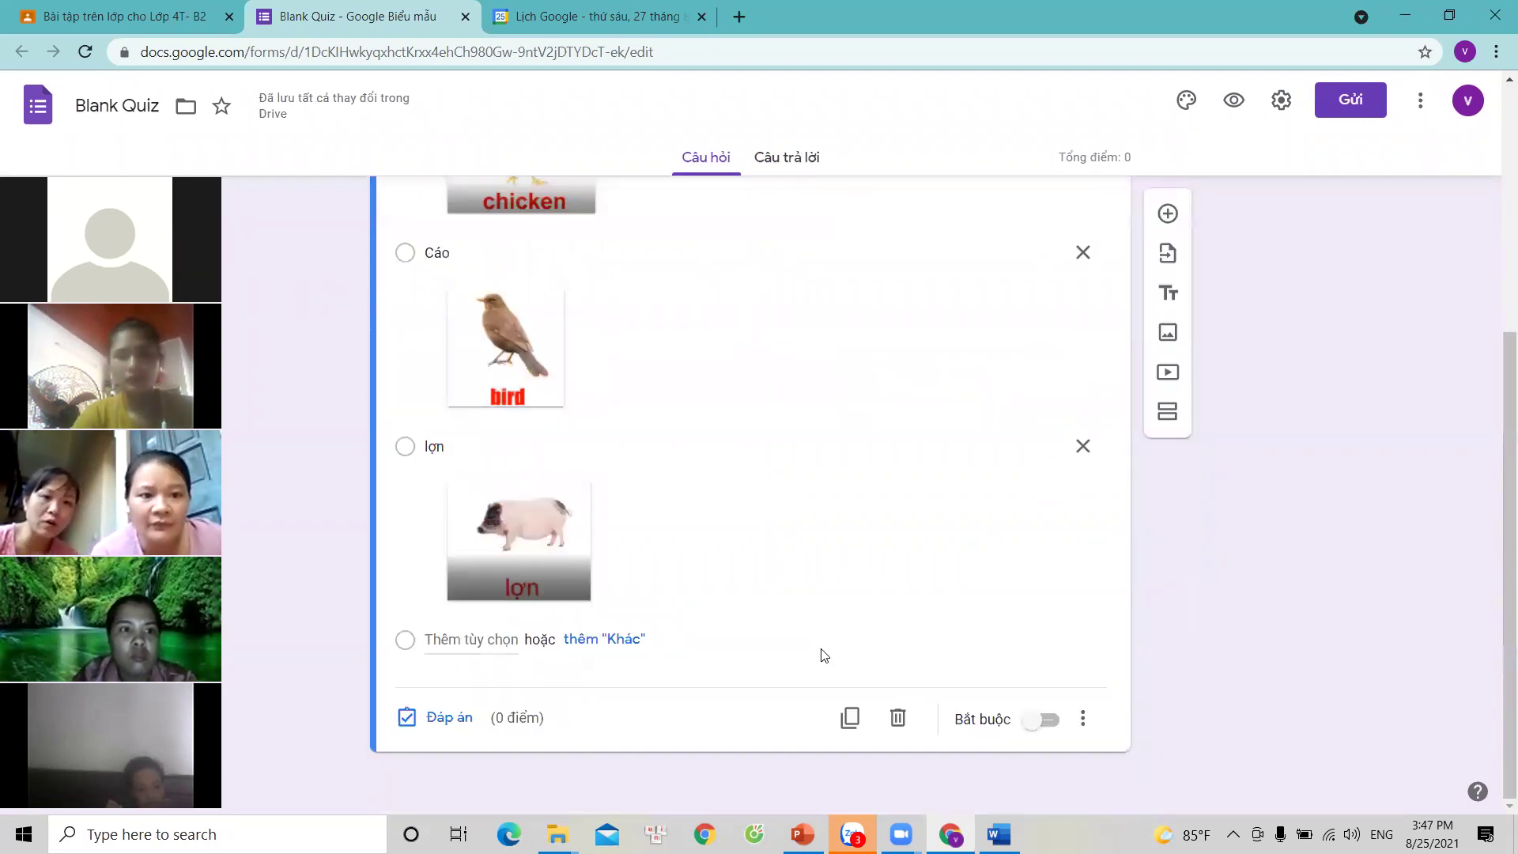
scroll(824, 654, up, 4)
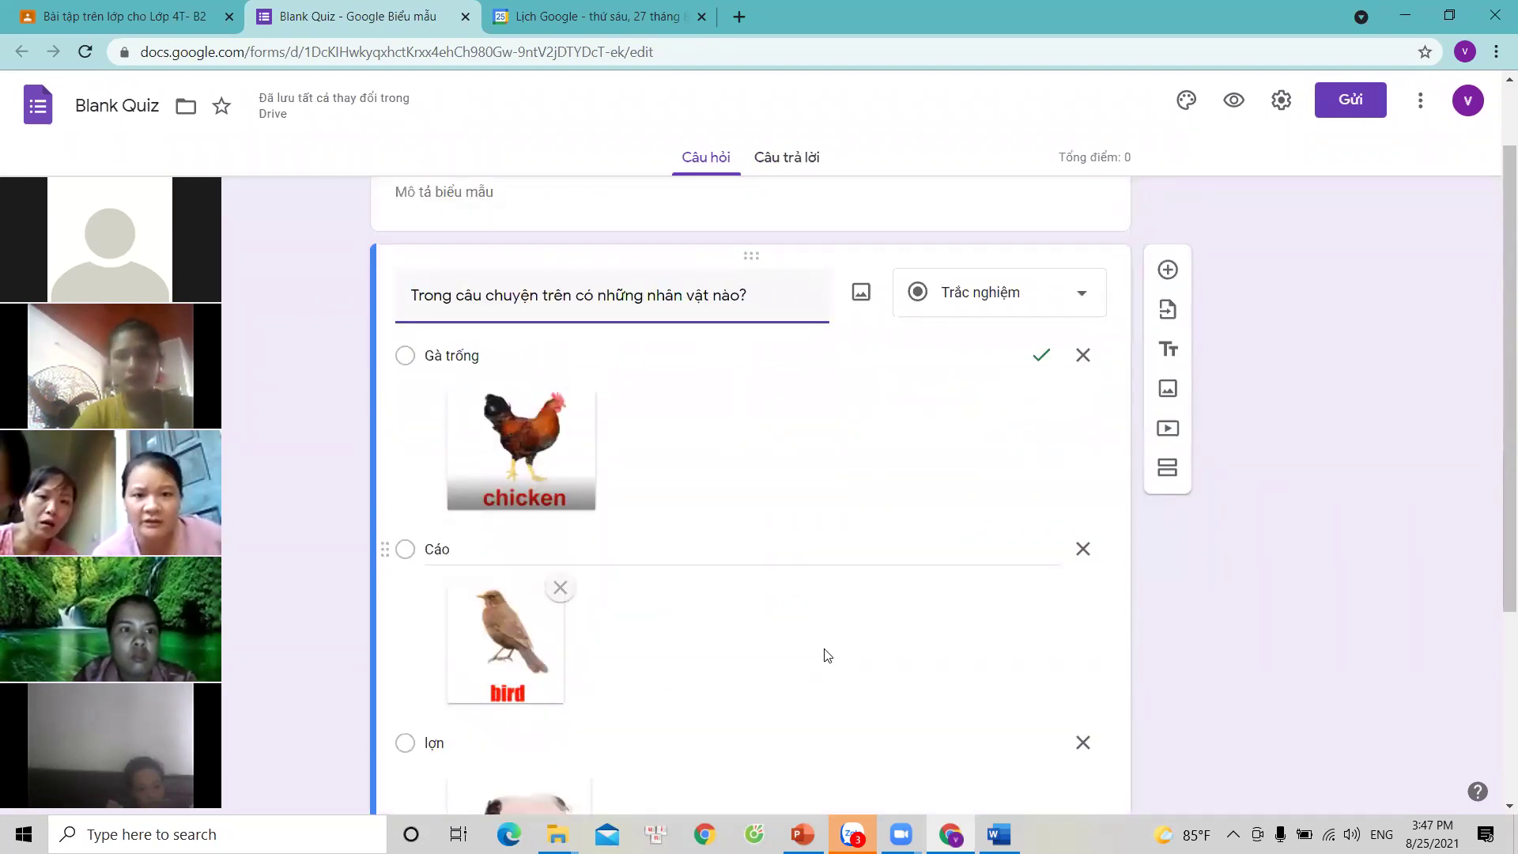
scroll(831, 650, down, 1)
scroll(837, 643, down, 2)
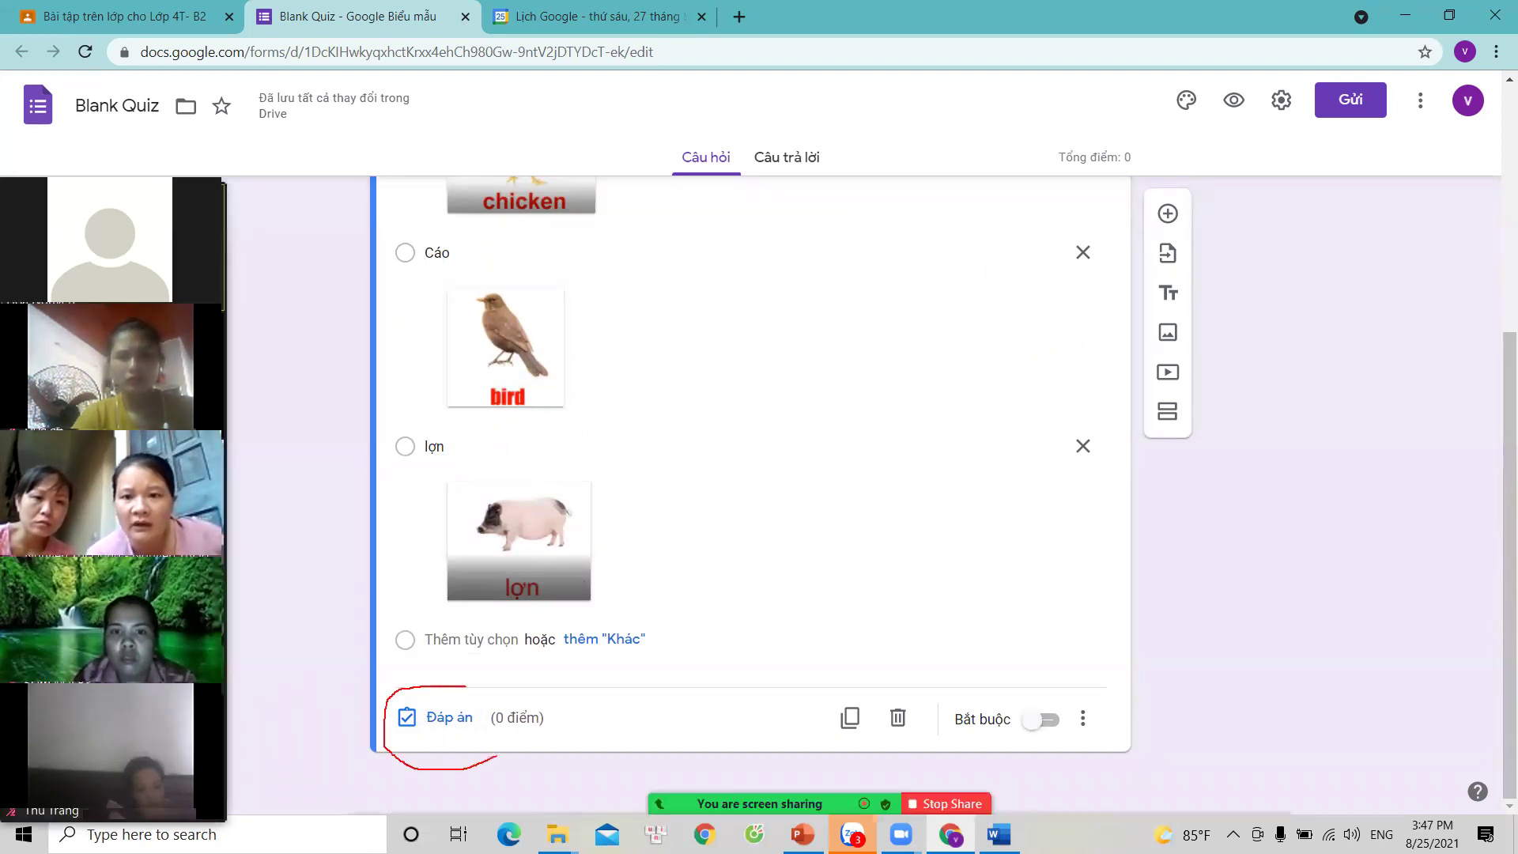
Reopen the answer key and close it with Xong to resume editing the picture question.
drag(450, 685, 514, 674)
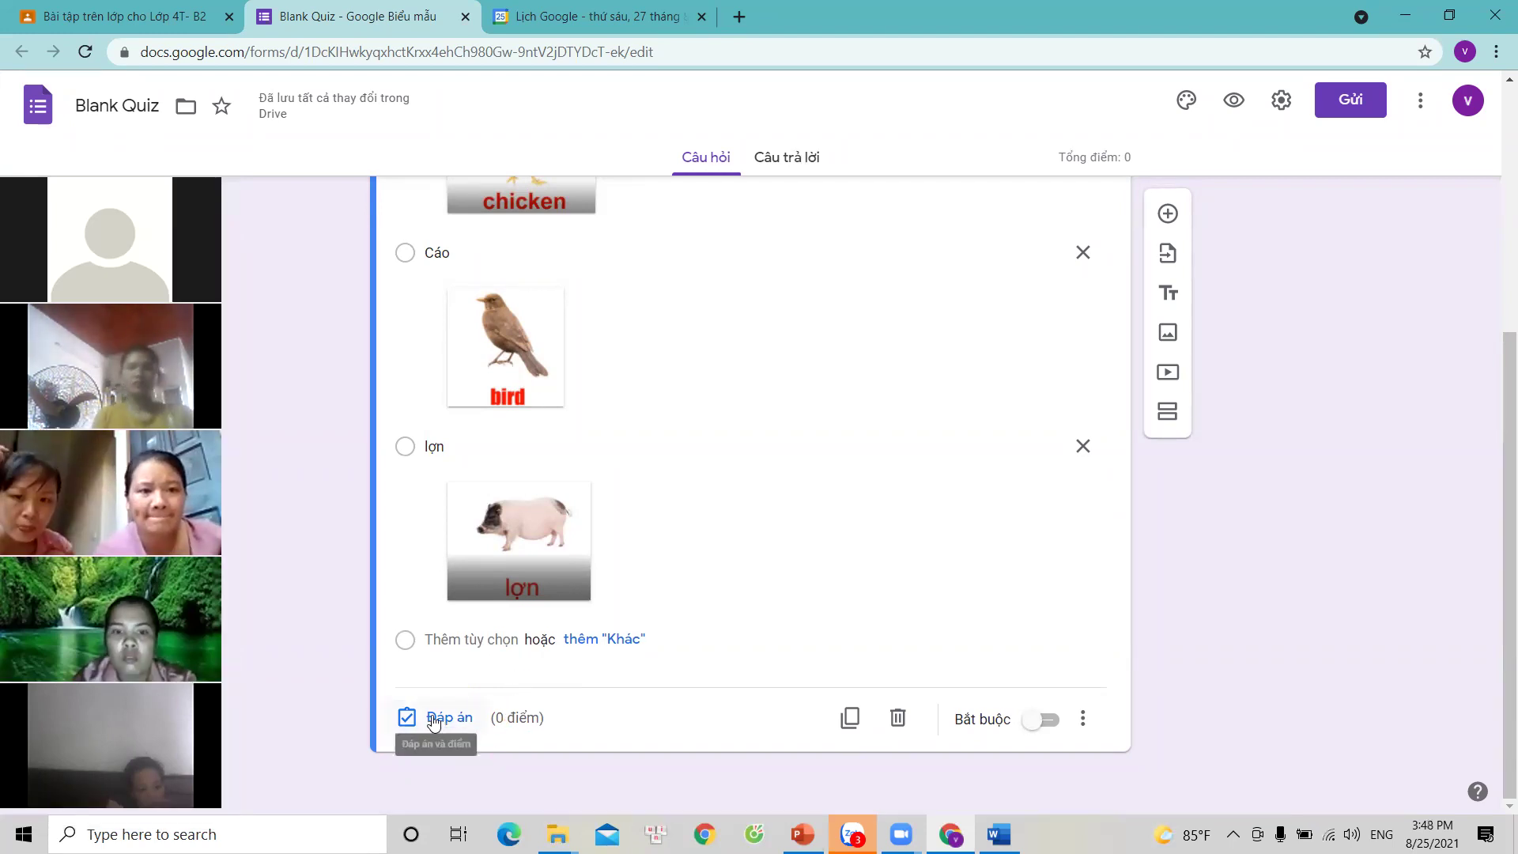
click(444, 725)
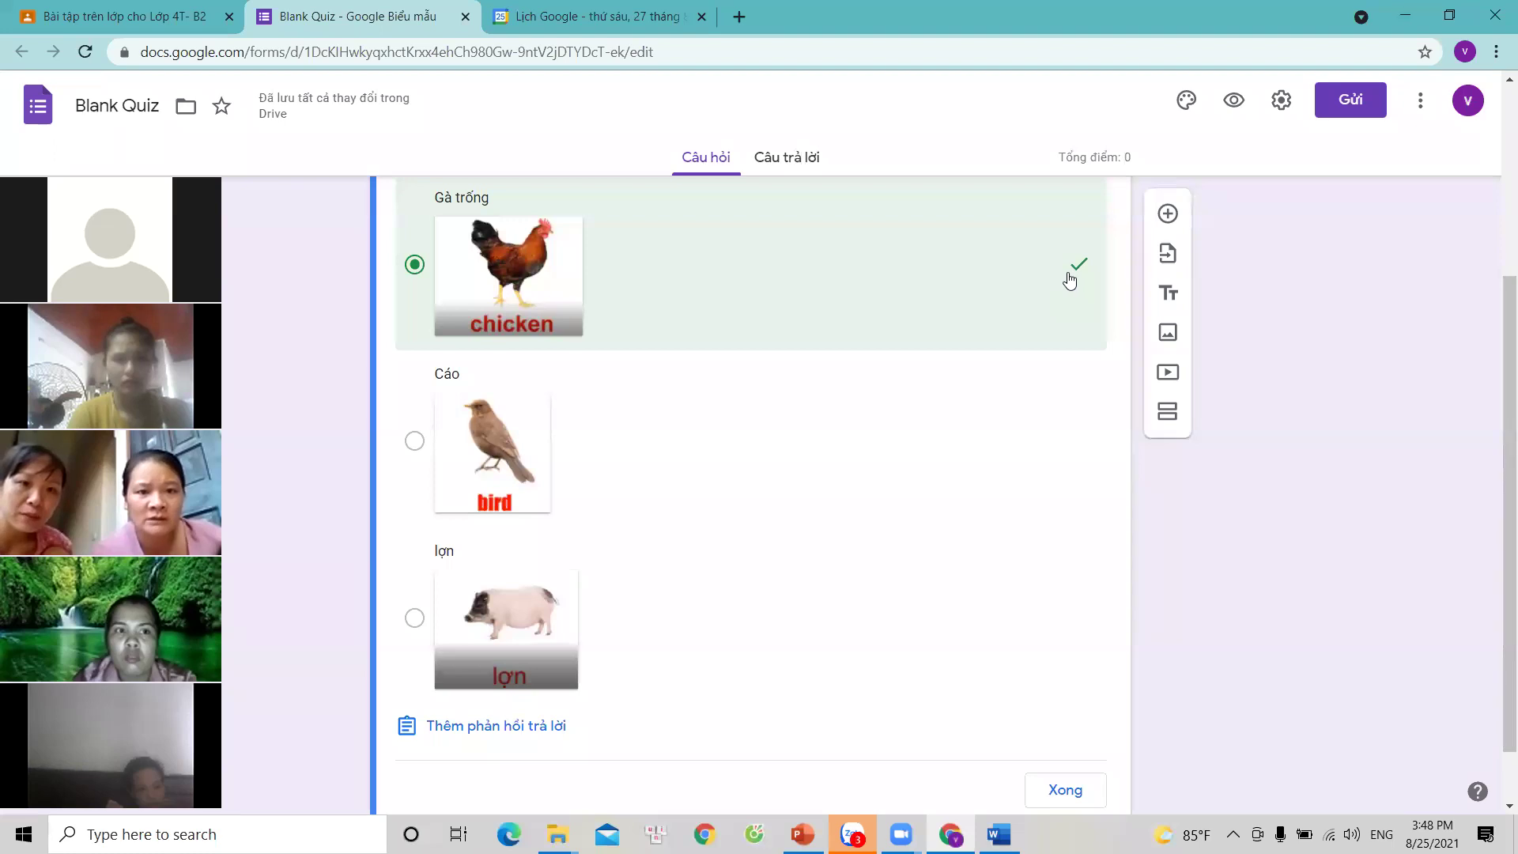
scroll(543, 474, down, 1)
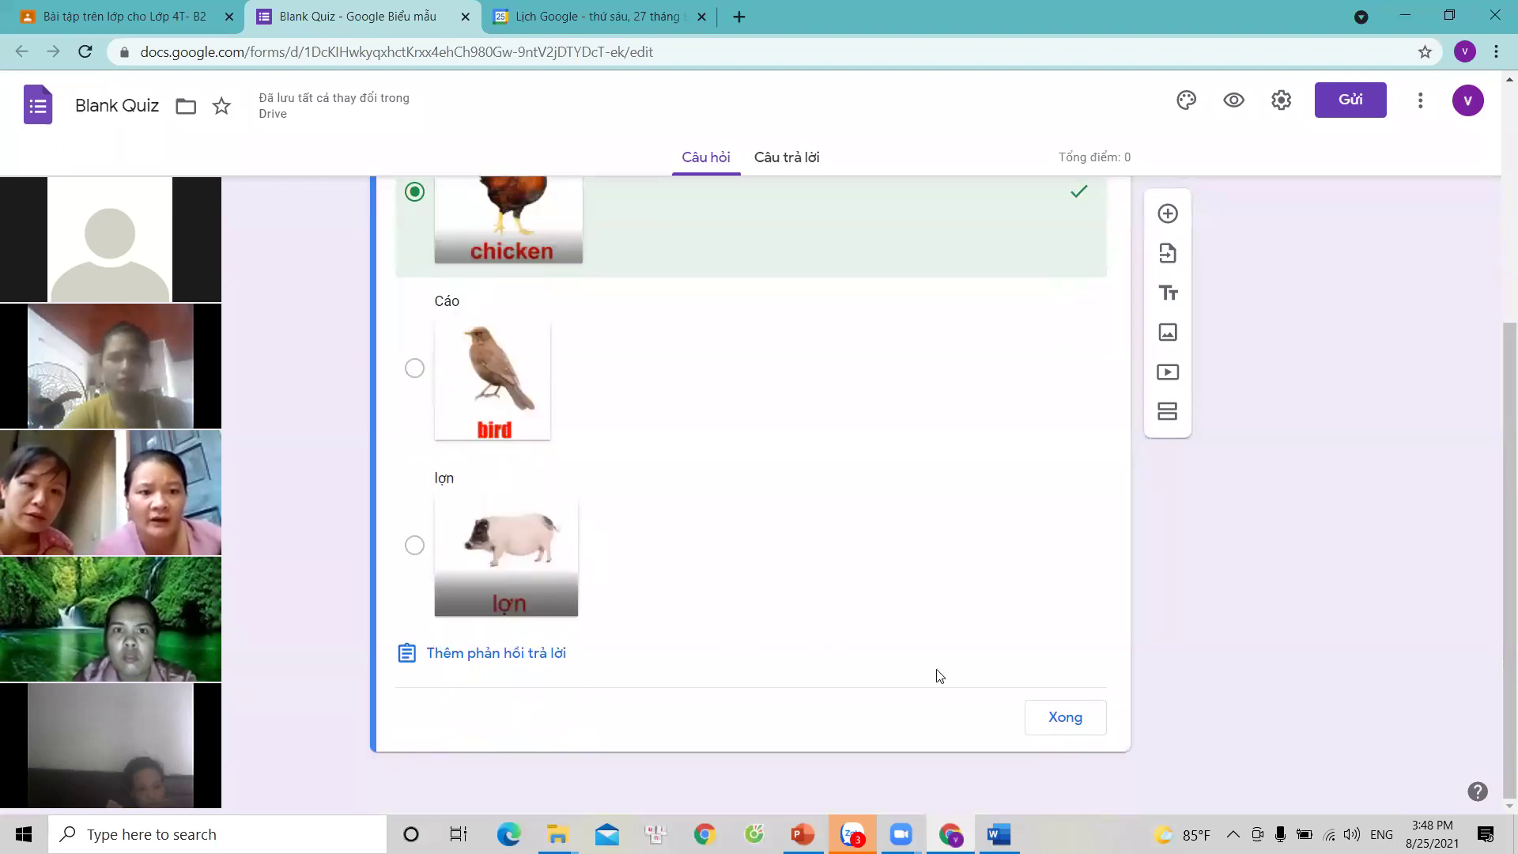
click(1069, 723)
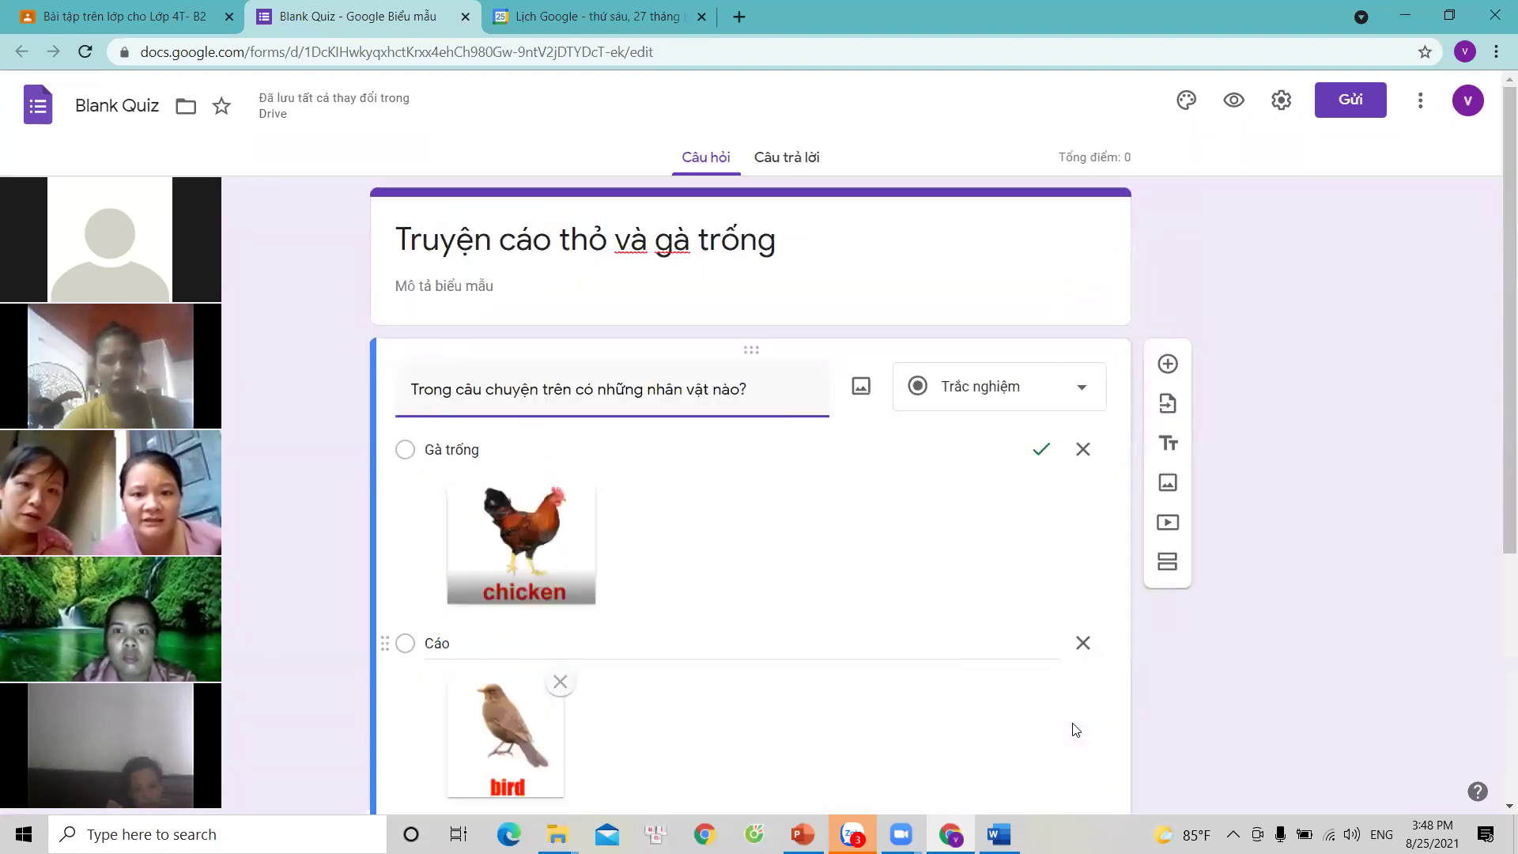
scroll(862, 532, down, 4)
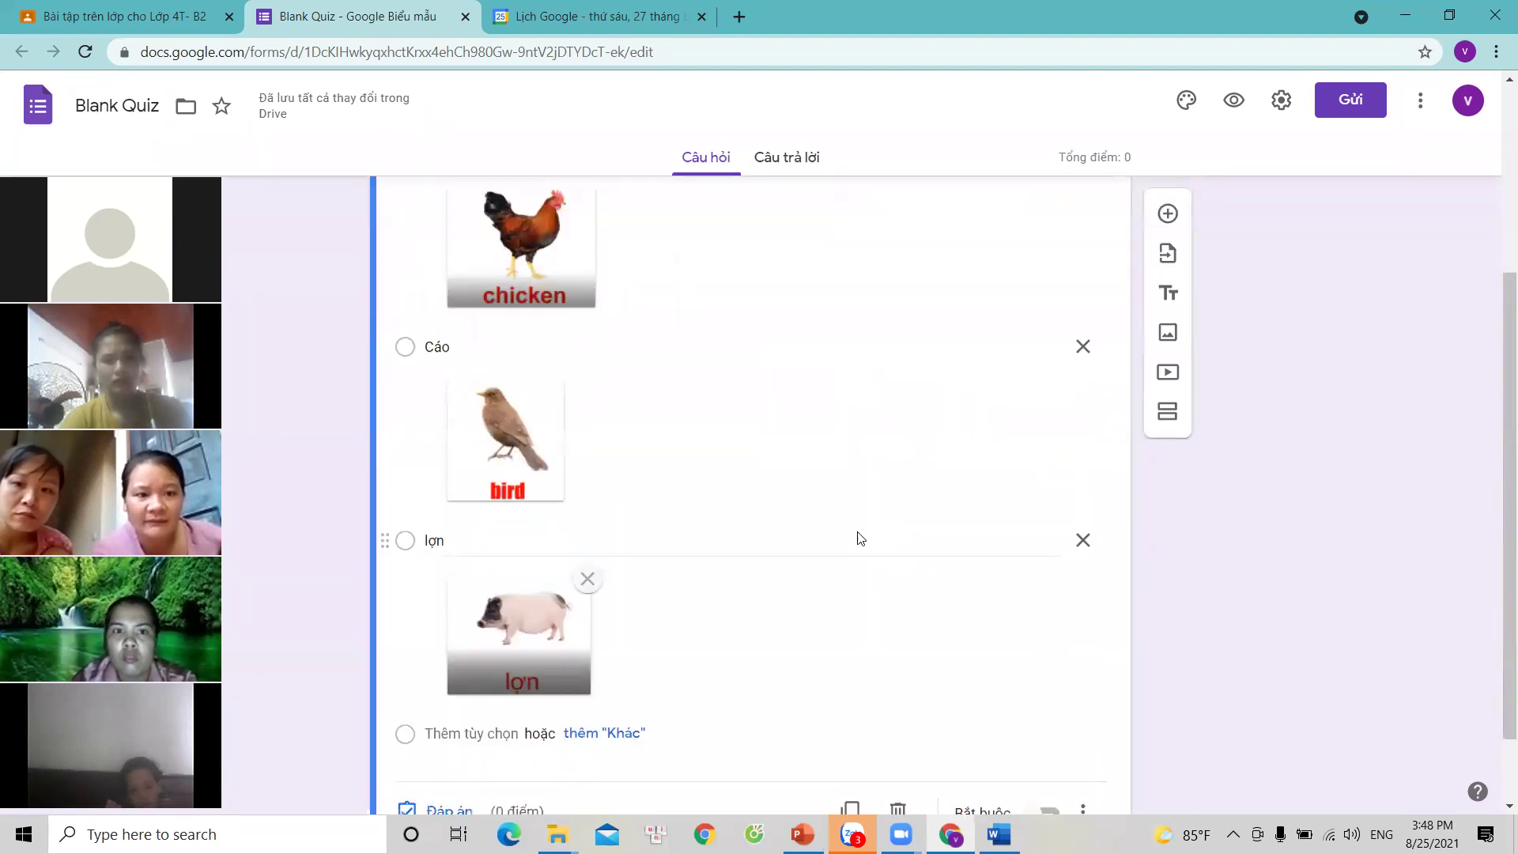
scroll(655, 538, up, 1)
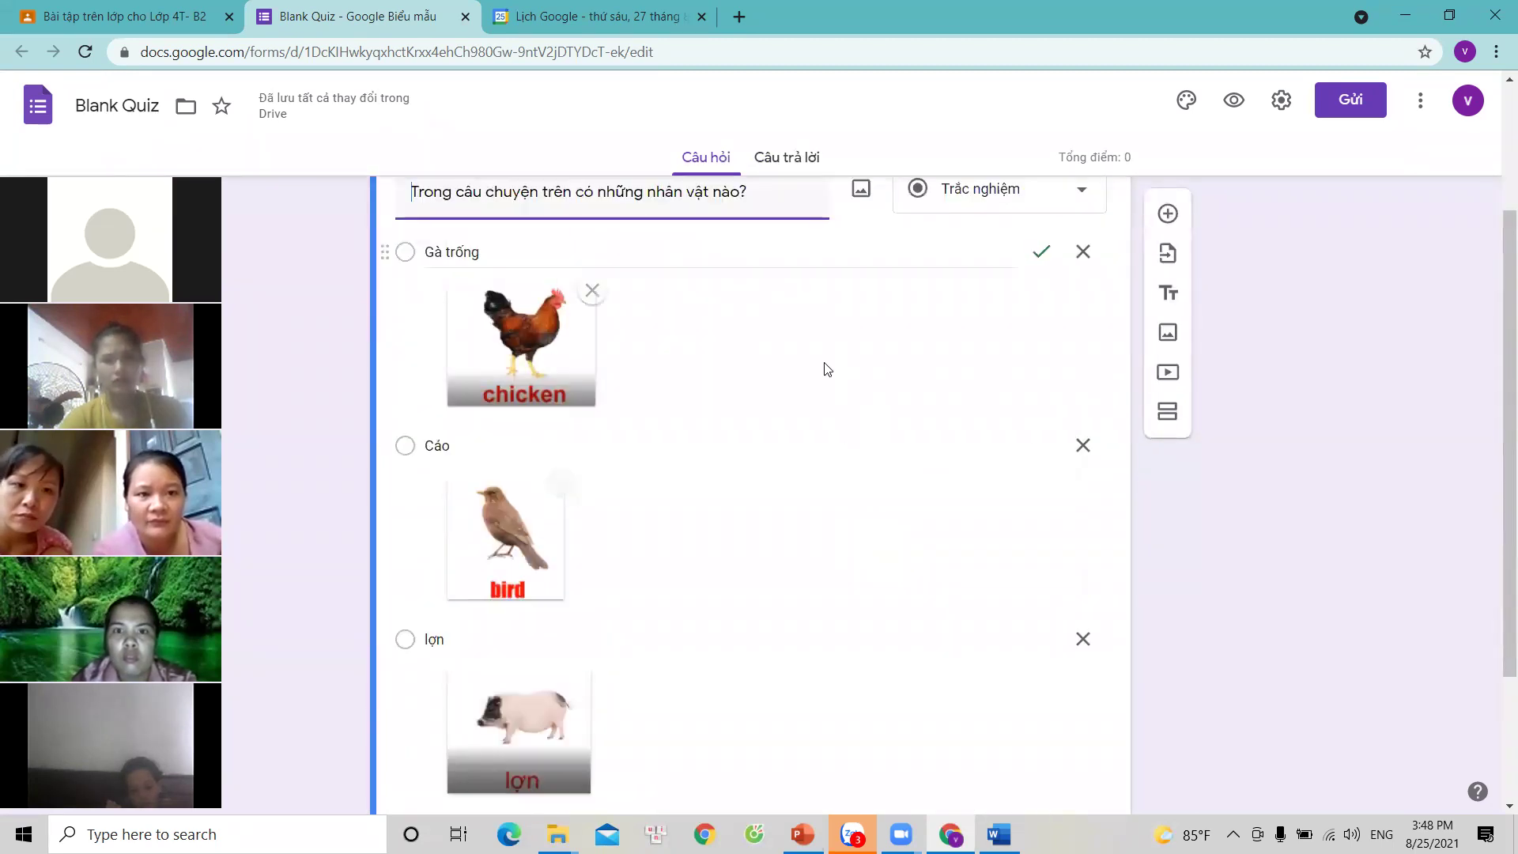
scroll(845, 475, up, 2)
scroll(847, 486, down, 1)
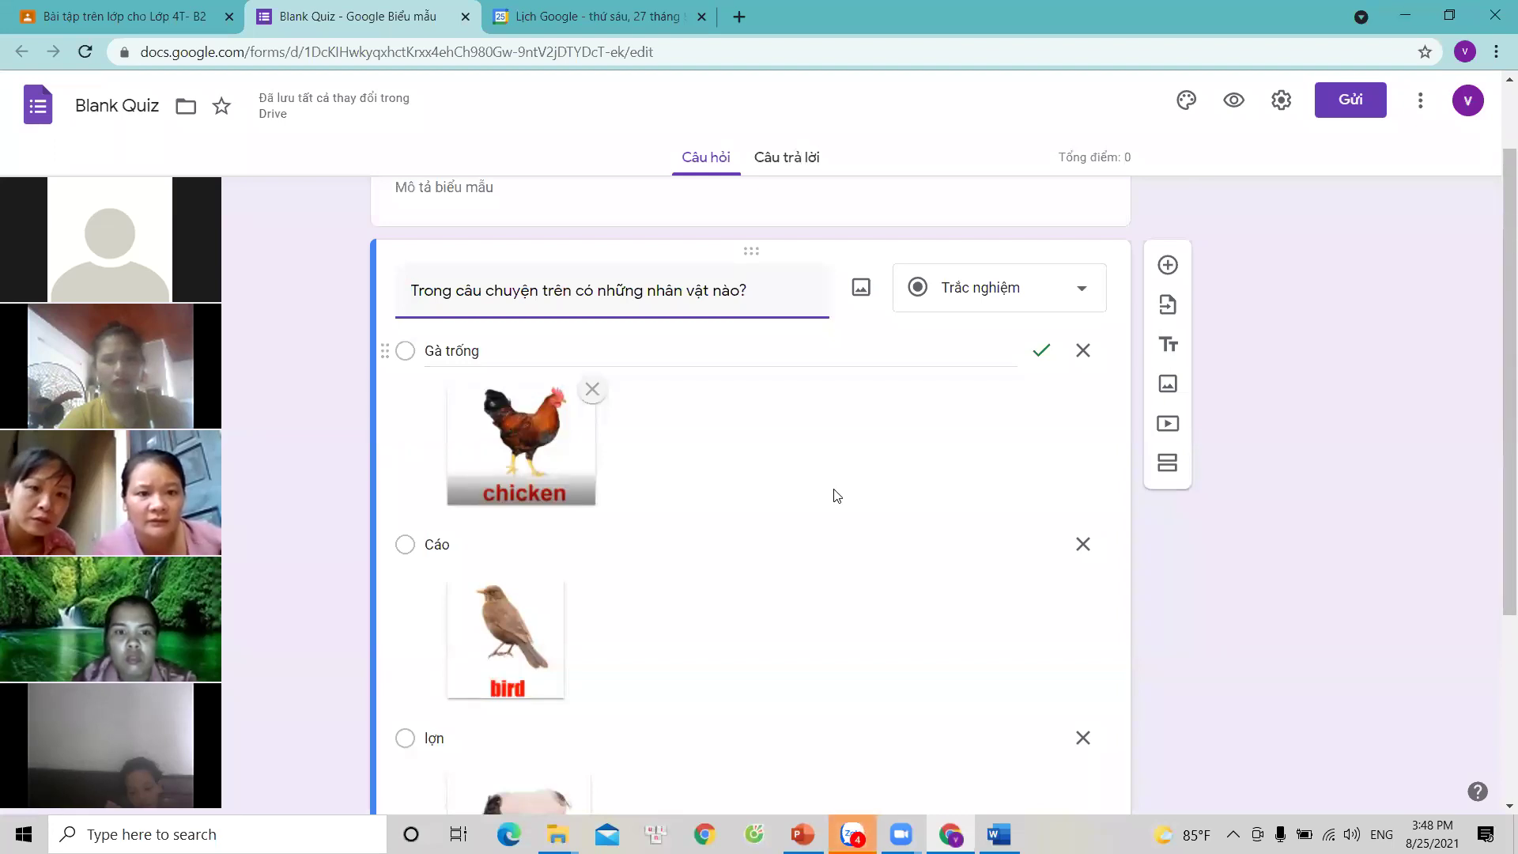
scroll(837, 495, down, 1)
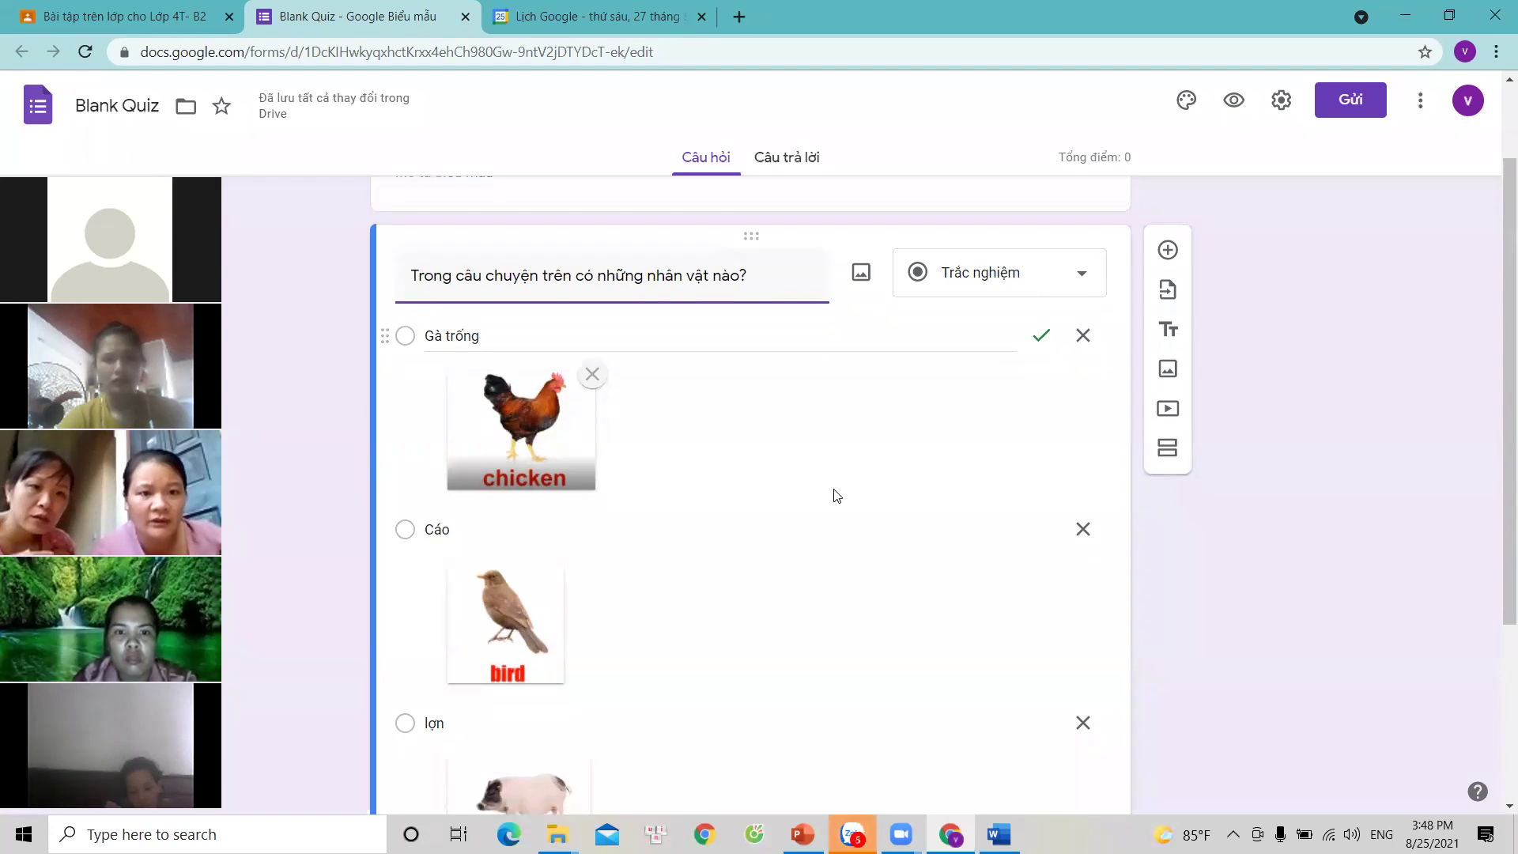
scroll(837, 495, down, 3)
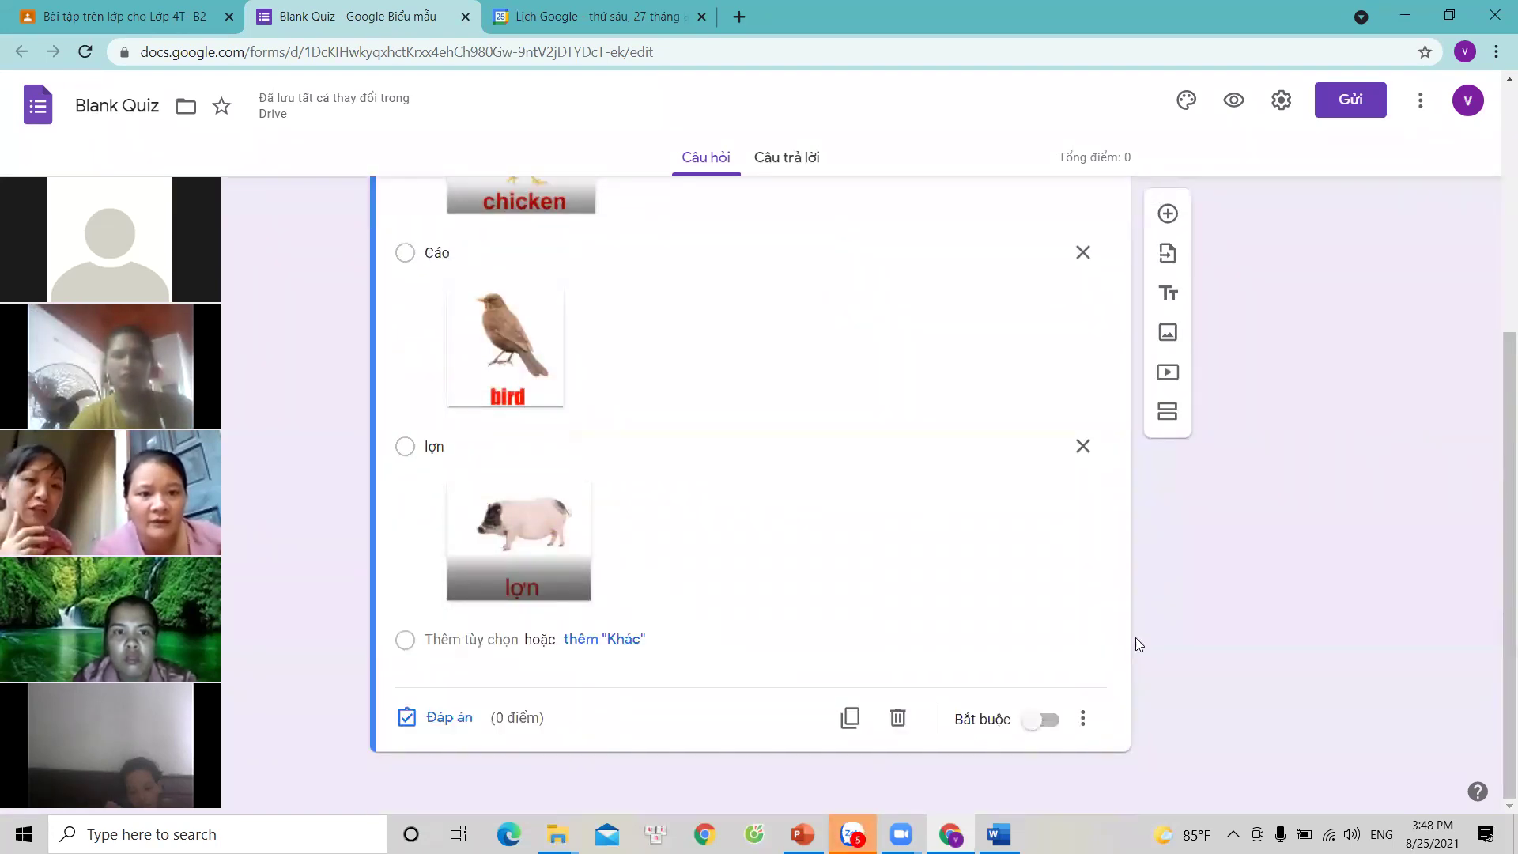
Turn on the Bắt buộc toggle so the characters question is required.
click(1029, 721)
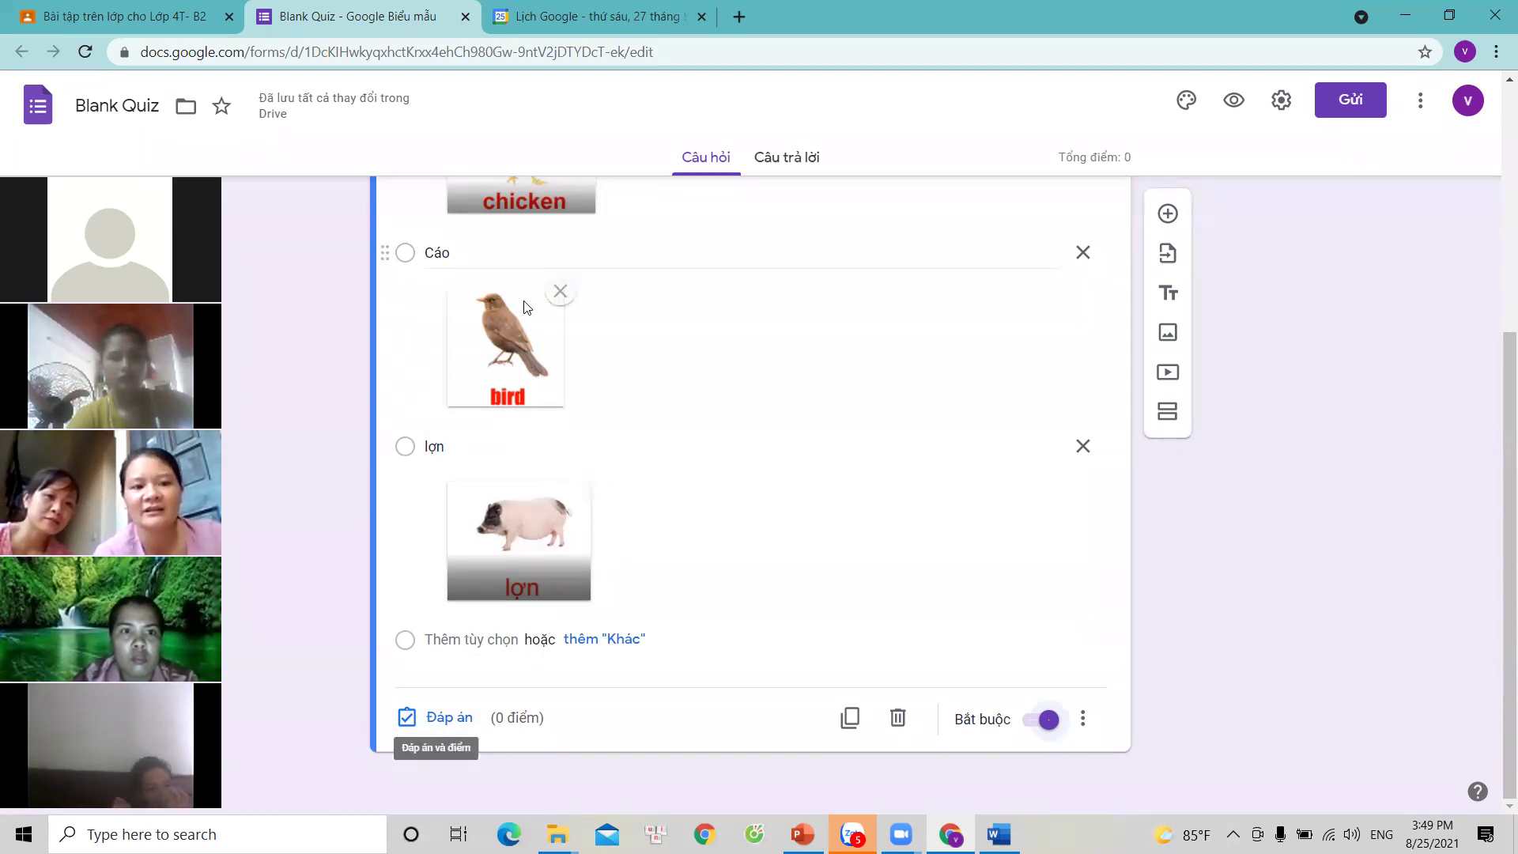
scroll(874, 491, up, 2)
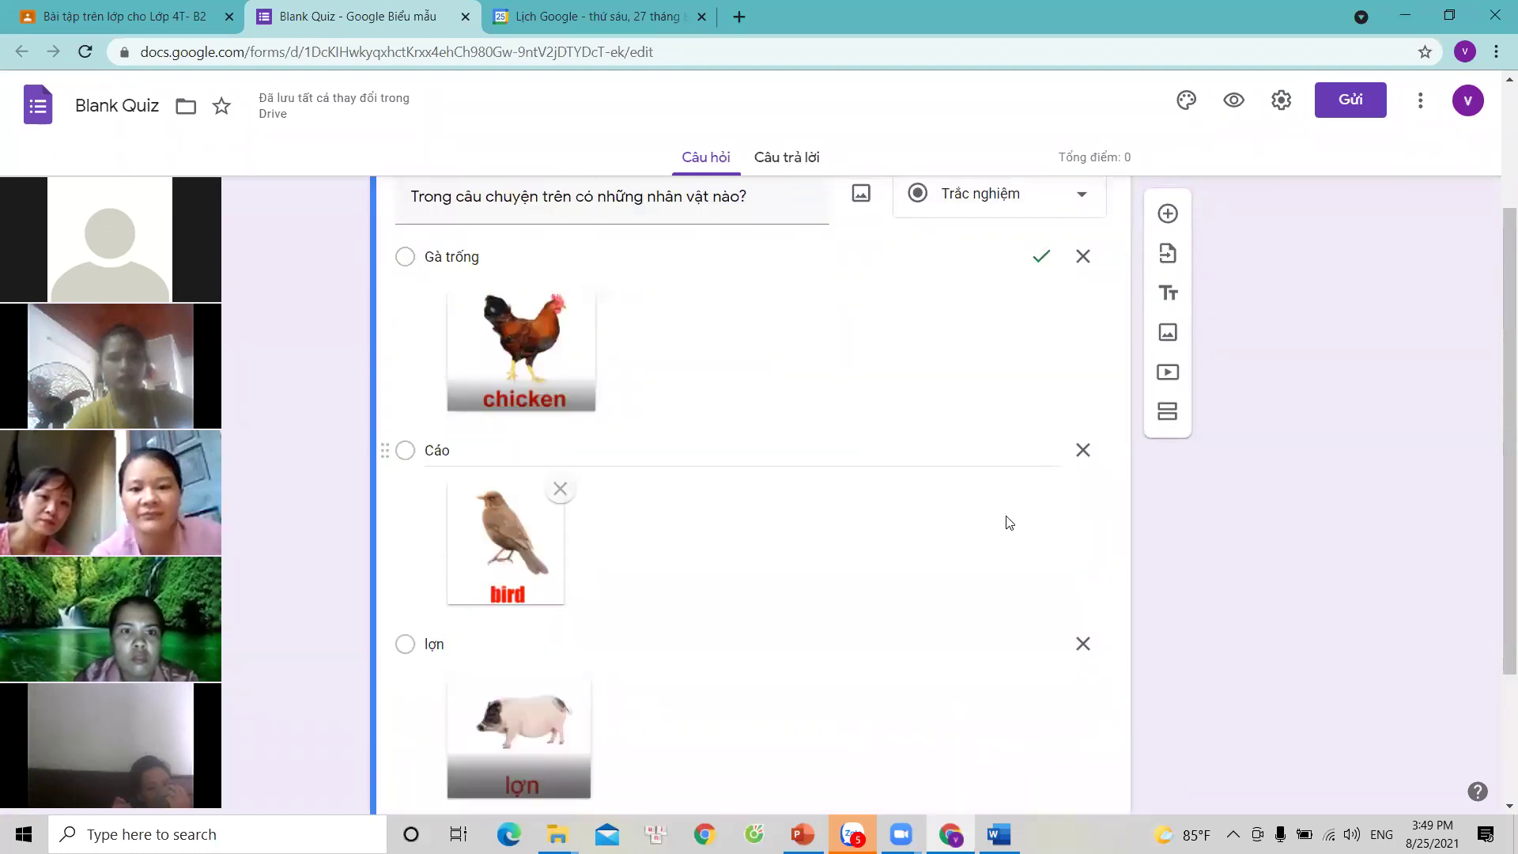
scroll(1006, 522, down, 2)
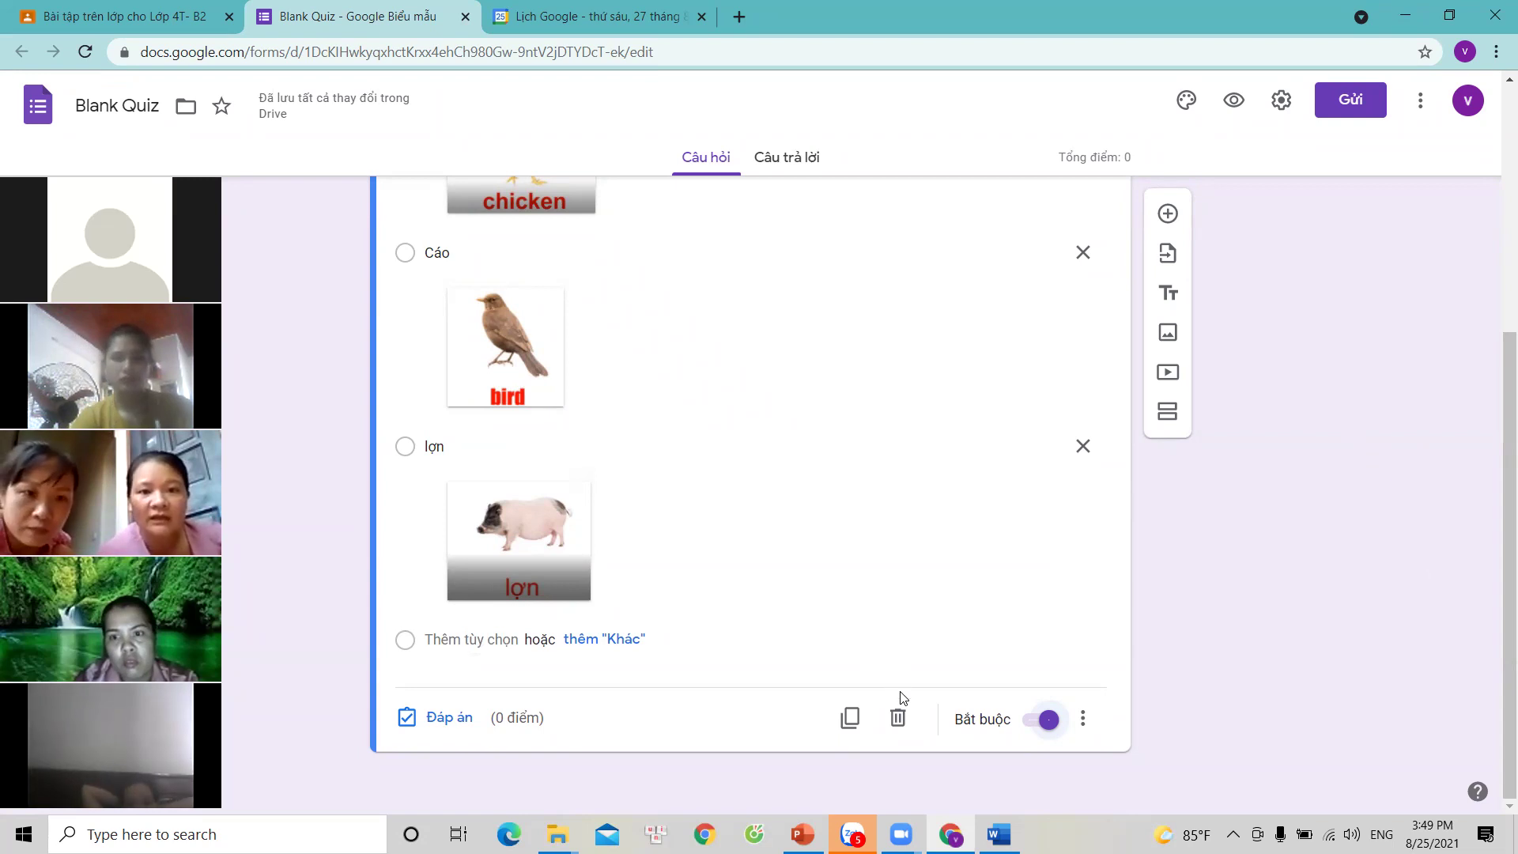
Add a new blank question, then reopen the picture question's answer key.
click(1170, 217)
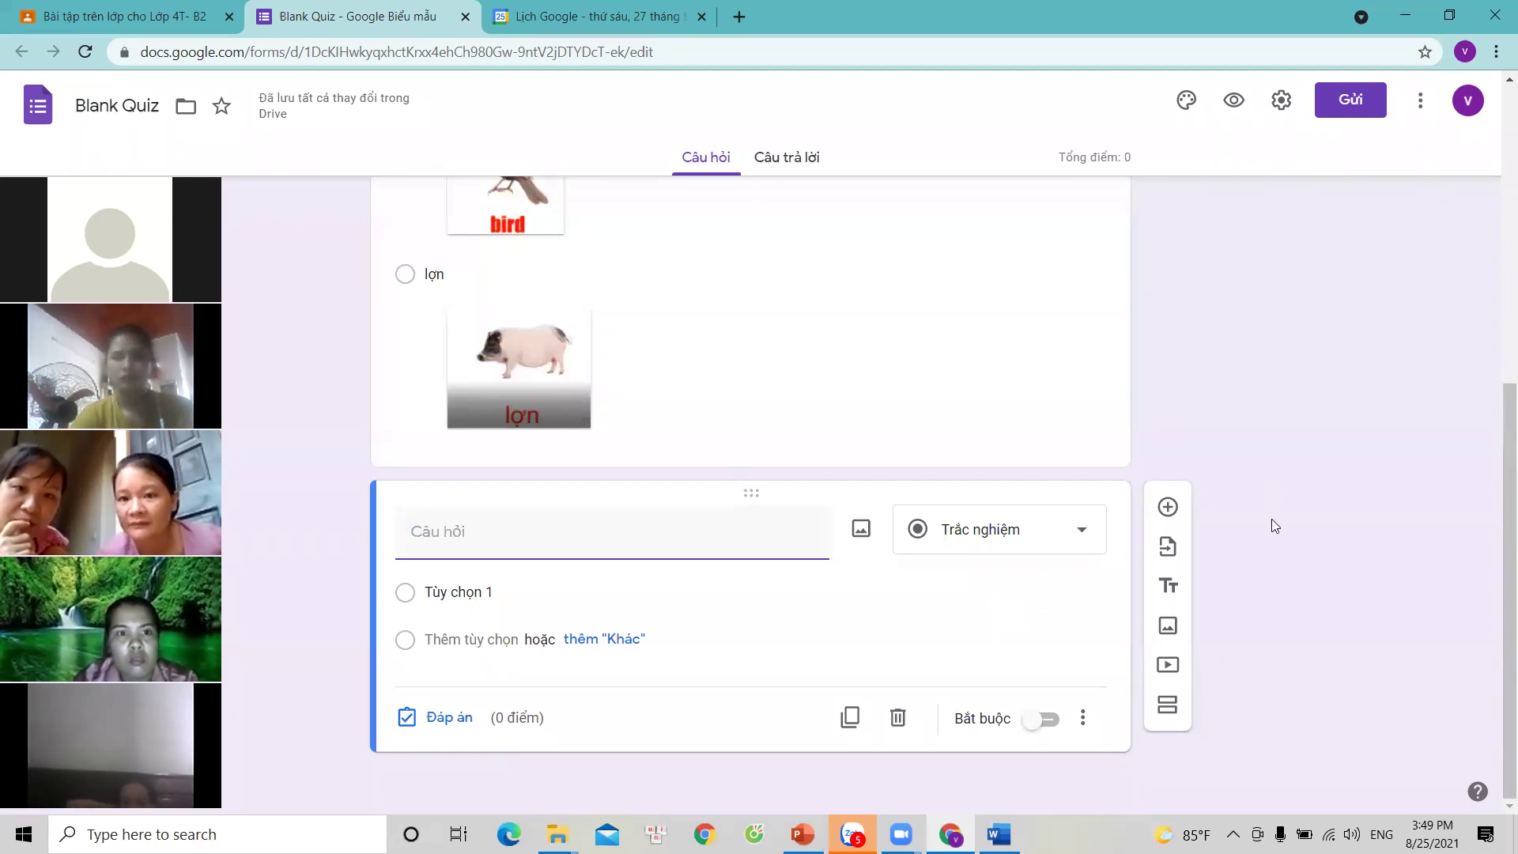
click(1047, 368)
click(416, 578)
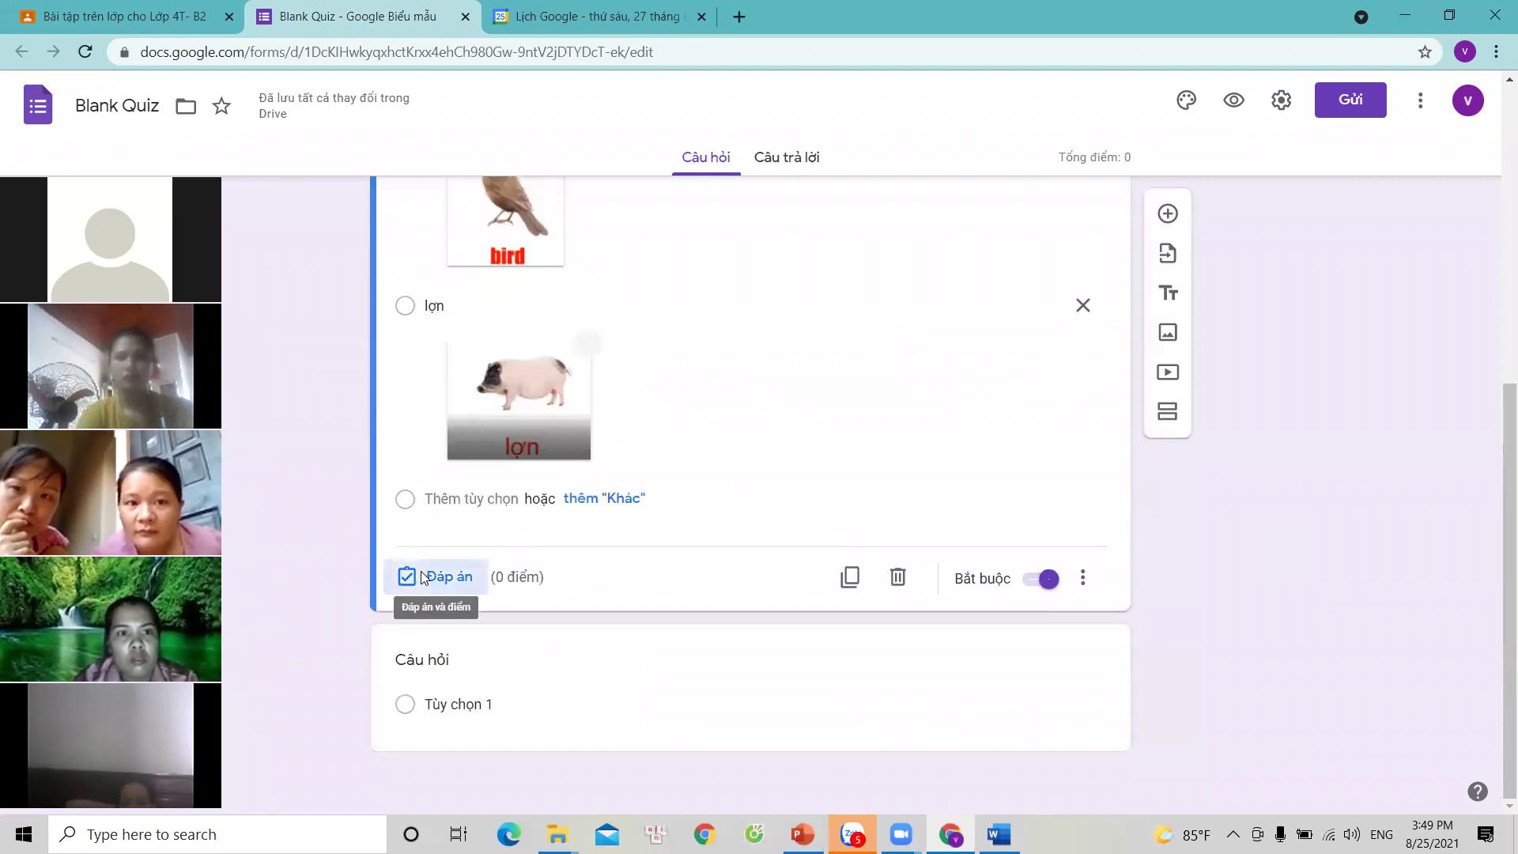
scroll(583, 478, down, 1)
Mark both Gà trống and Cáo as correct answers and close the answer key.
click(416, 584)
click(415, 401)
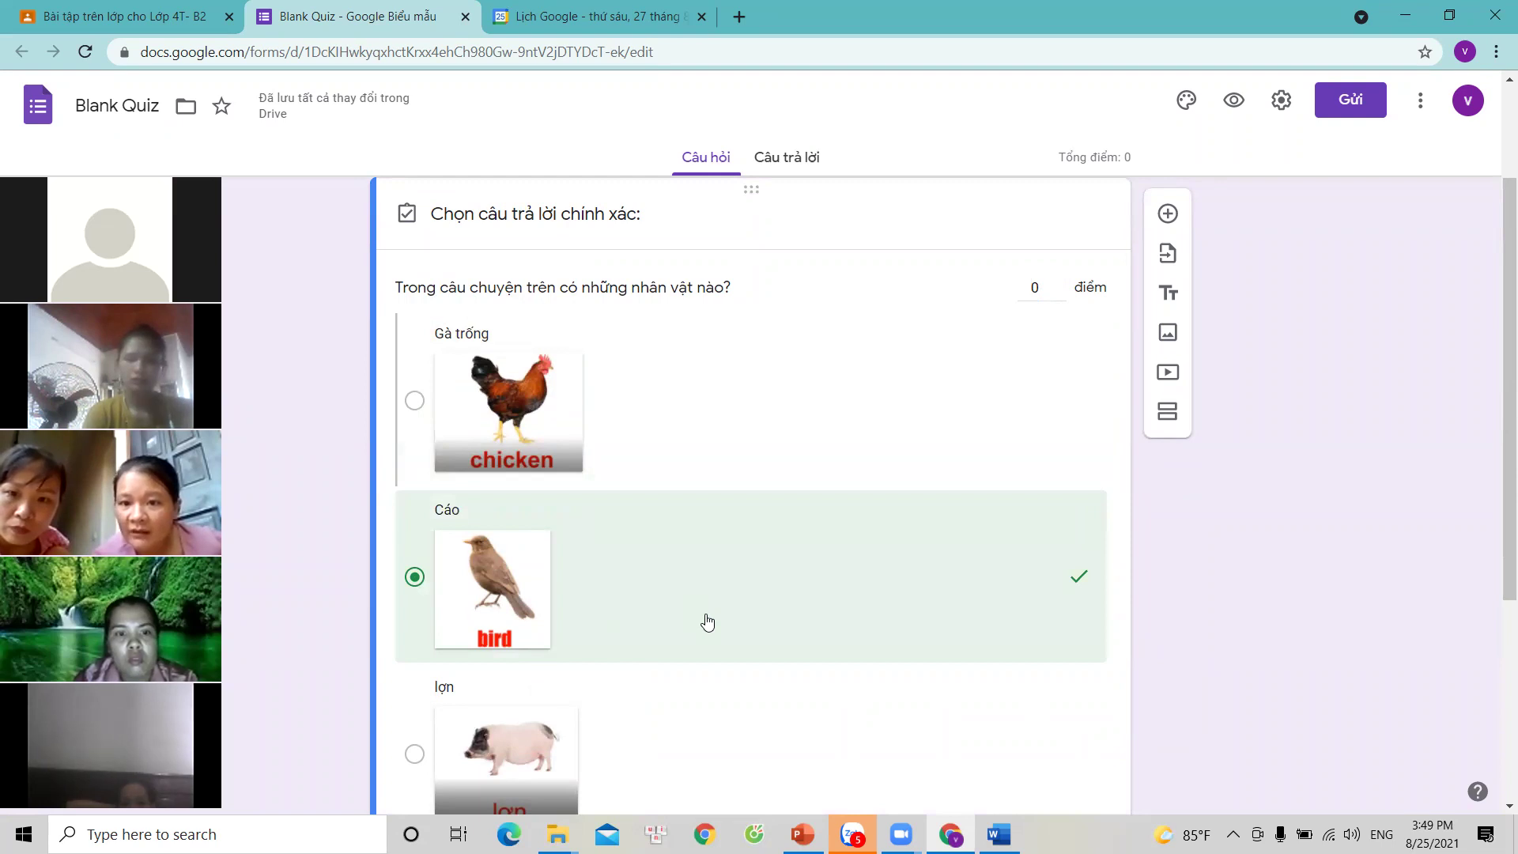
click(414, 401)
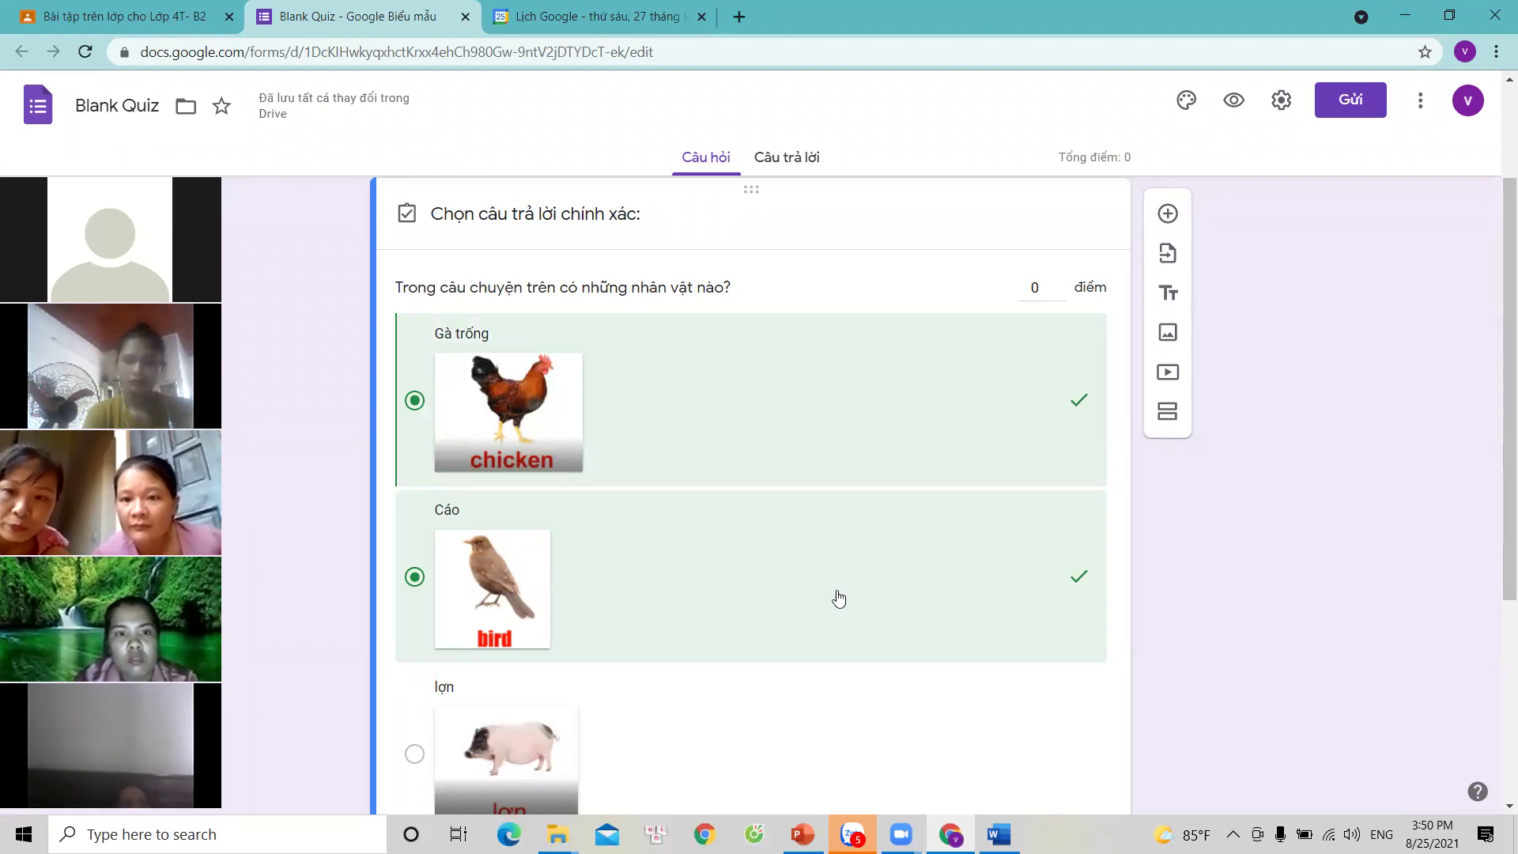
scroll(839, 599, down, 4)
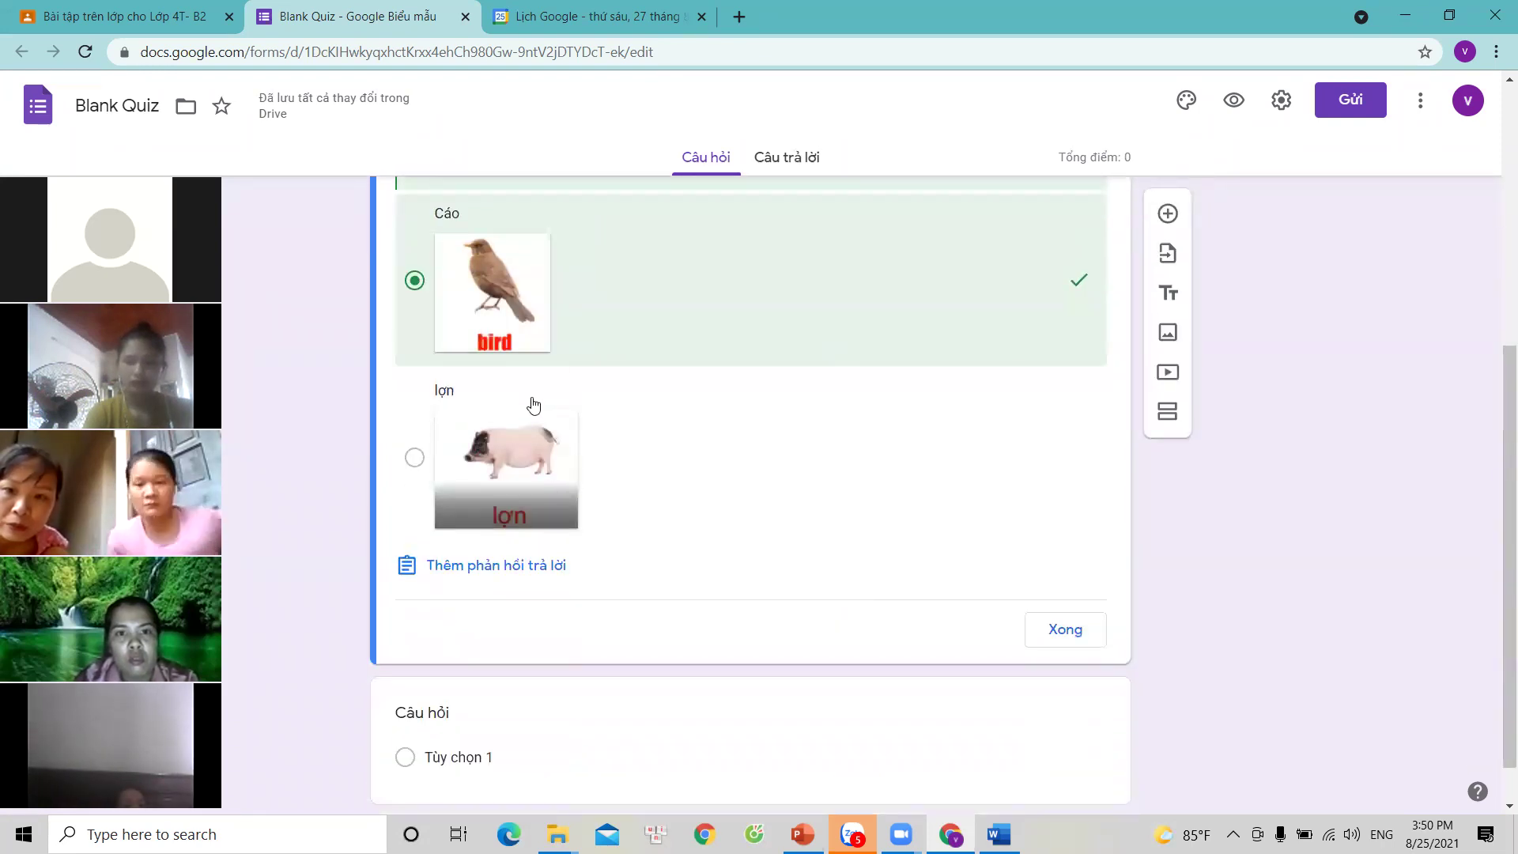
click(415, 281)
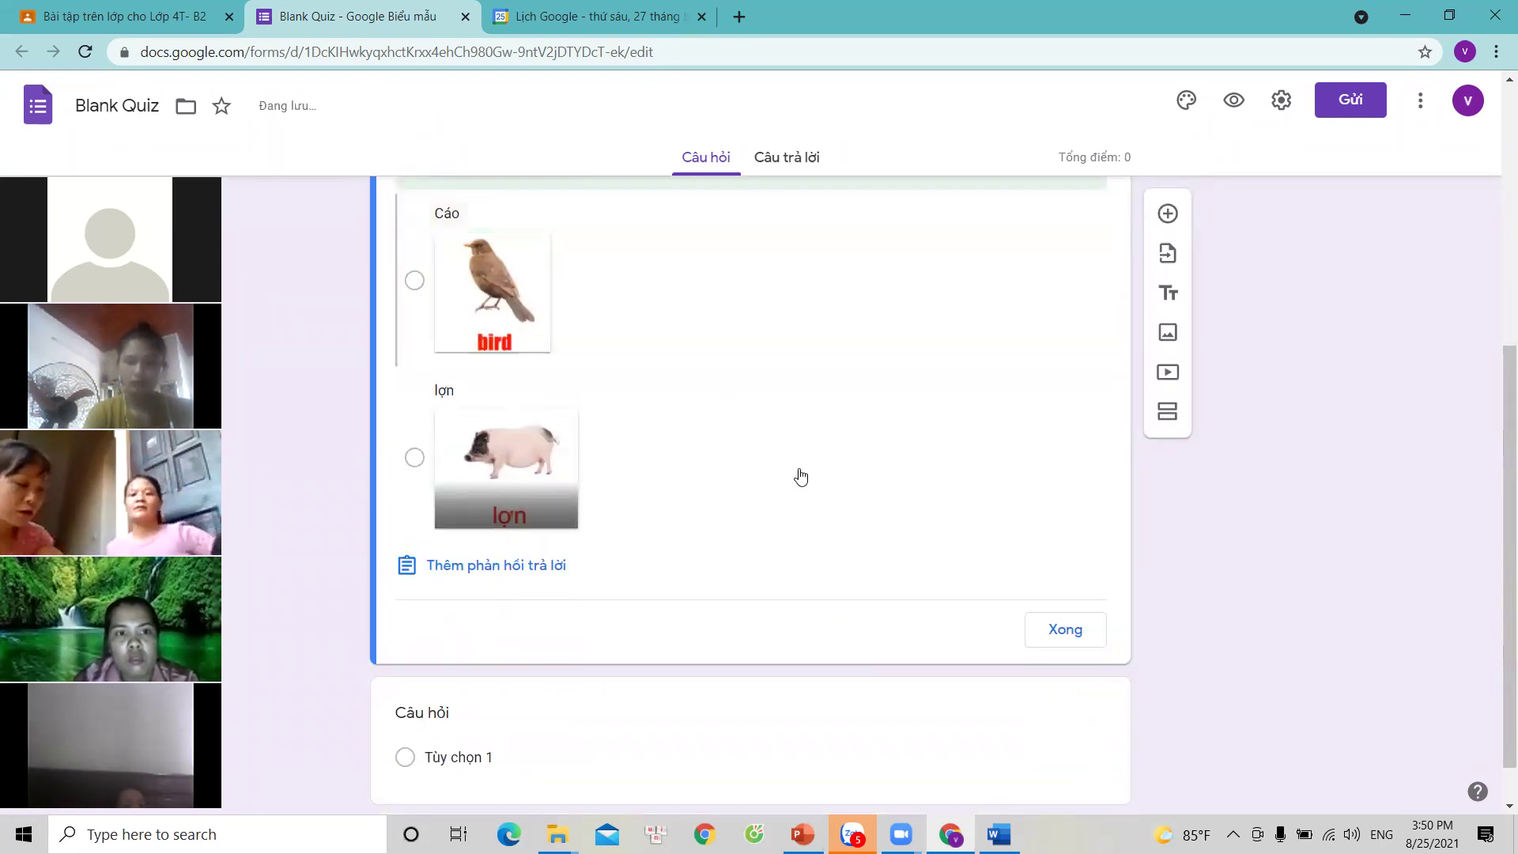
click(416, 282)
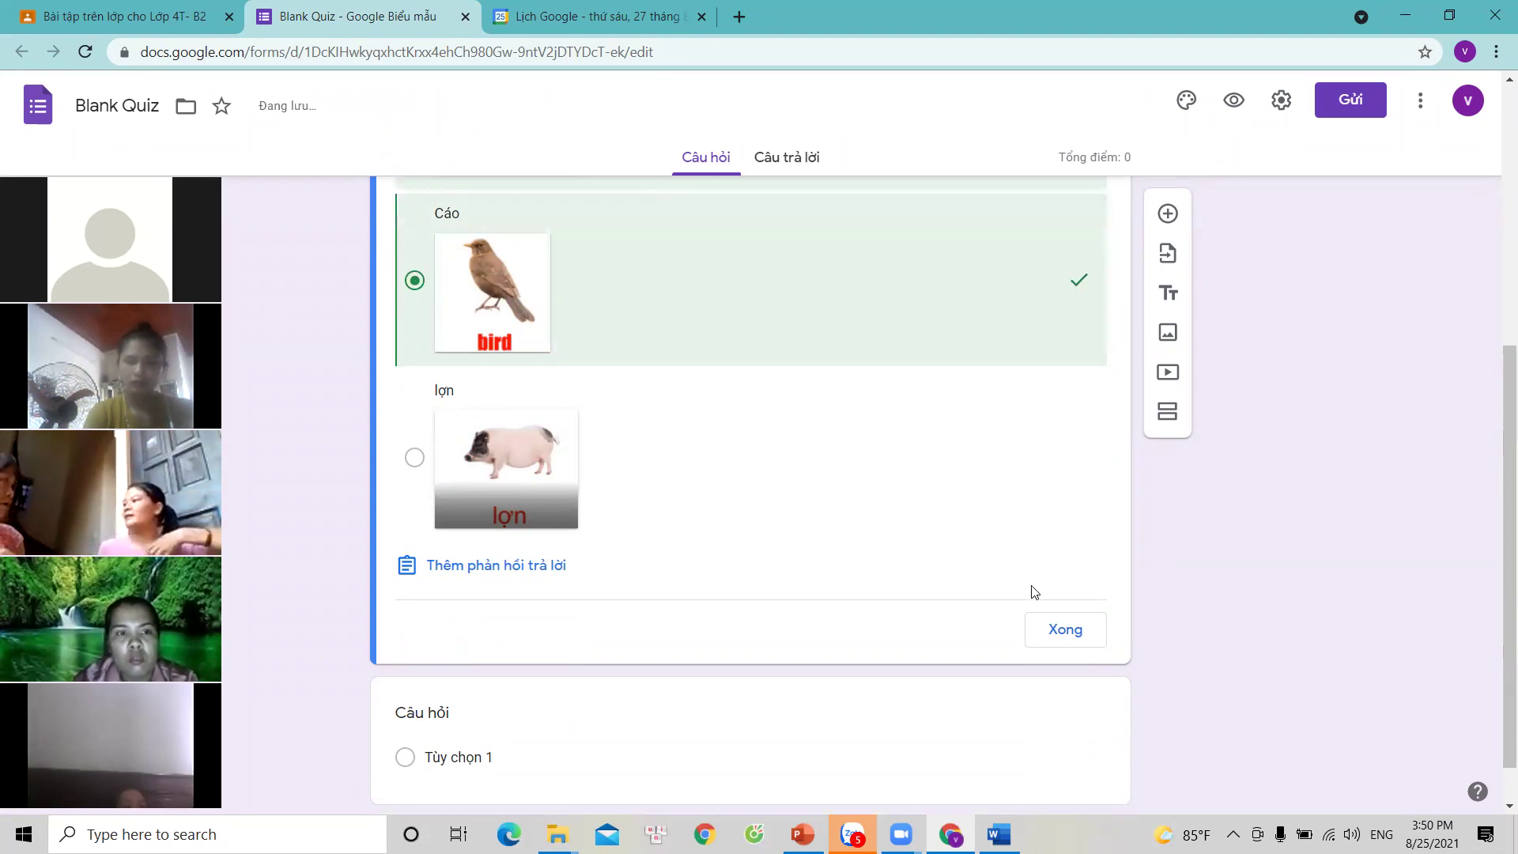
click(1063, 631)
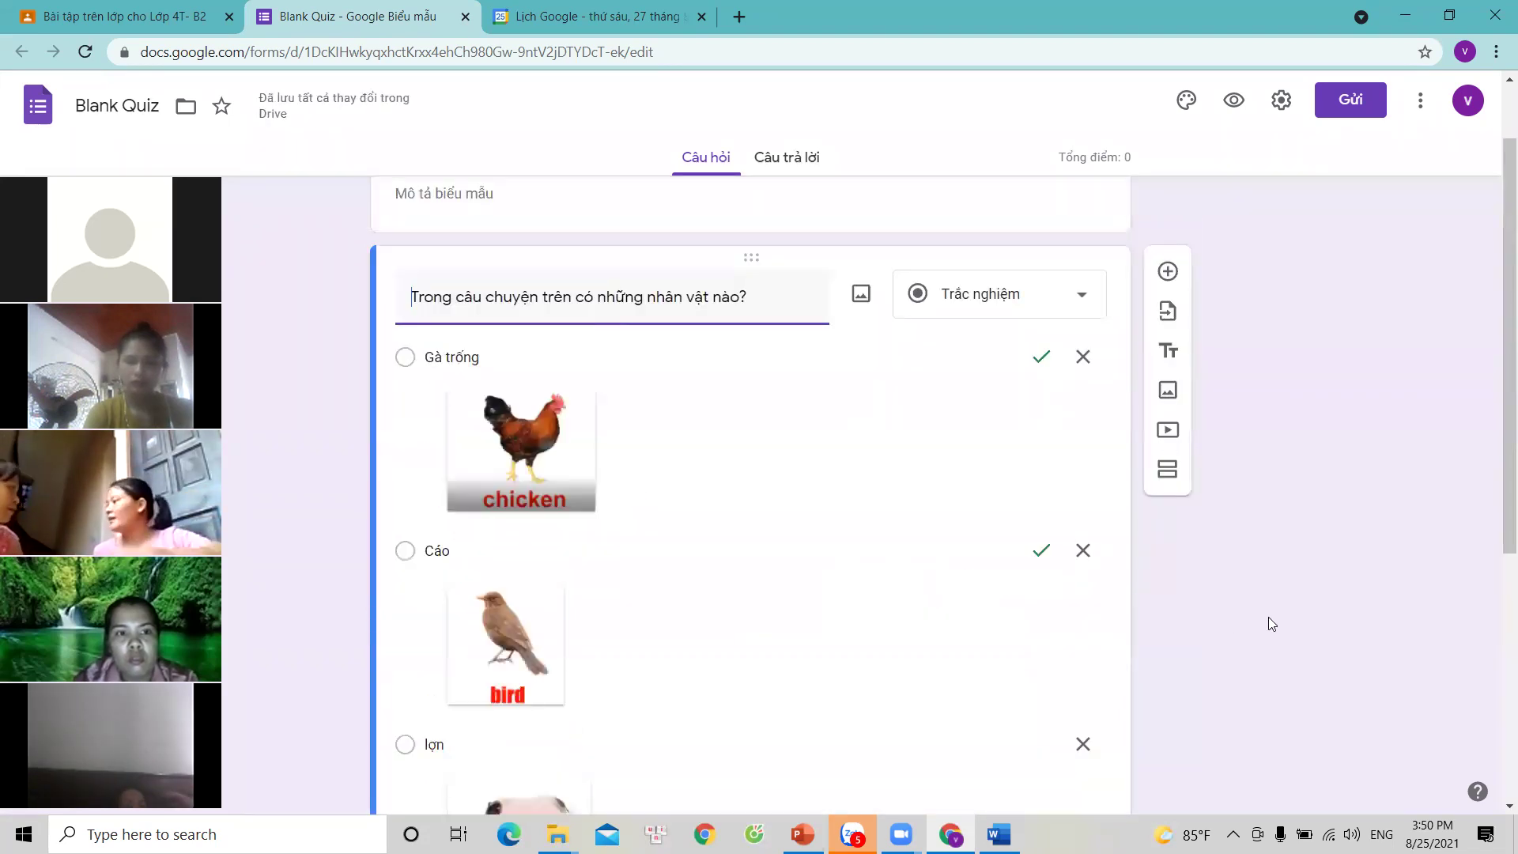
Select the new blank question and keep its type as multiple choice (Trắc nghiệm).
scroll(1270, 636, down, 1)
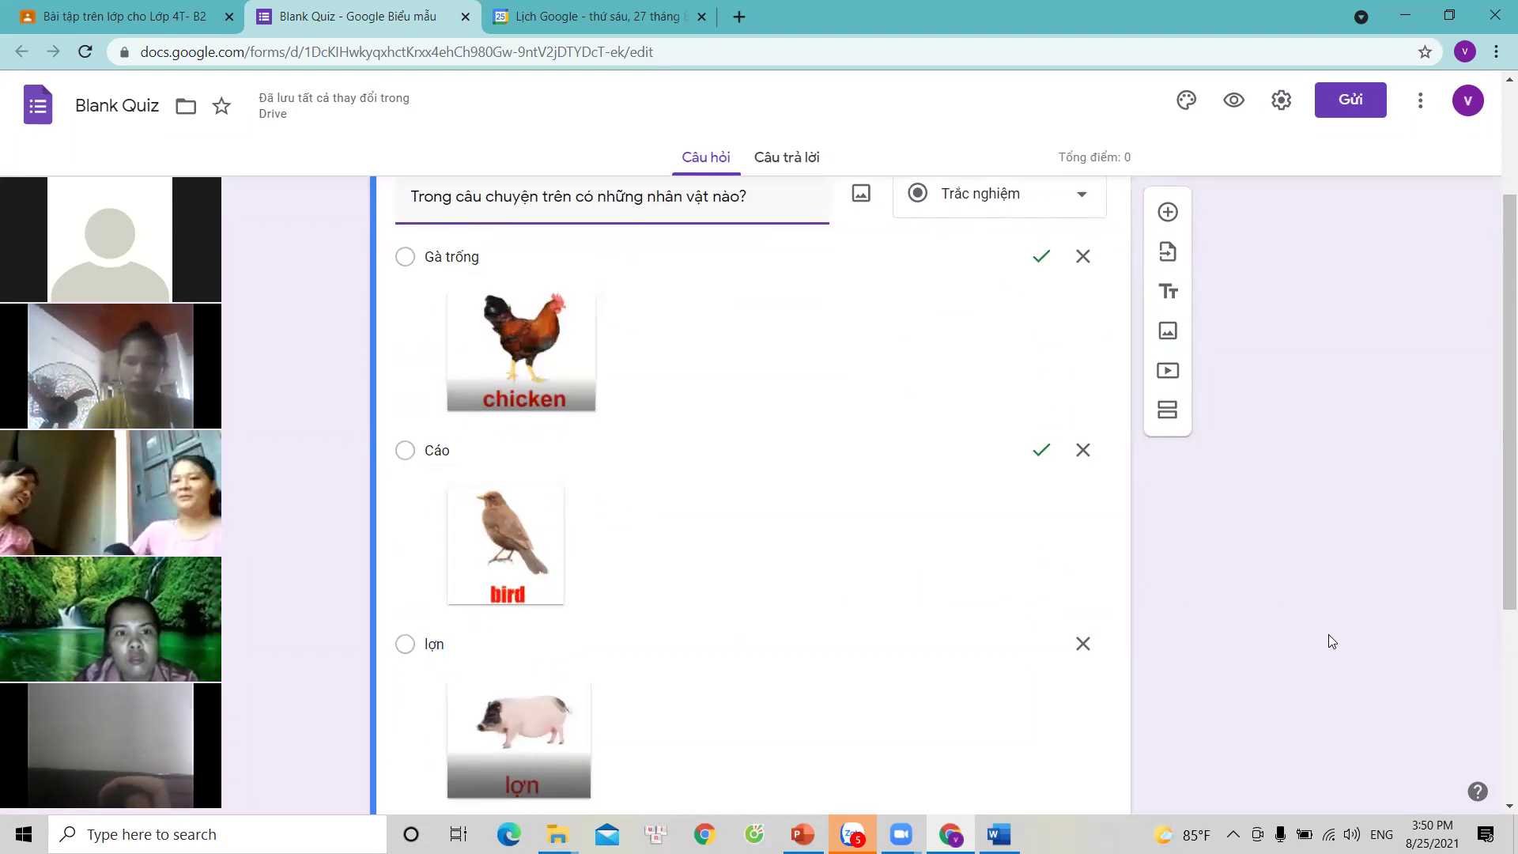
scroll(1328, 639, down, 4)
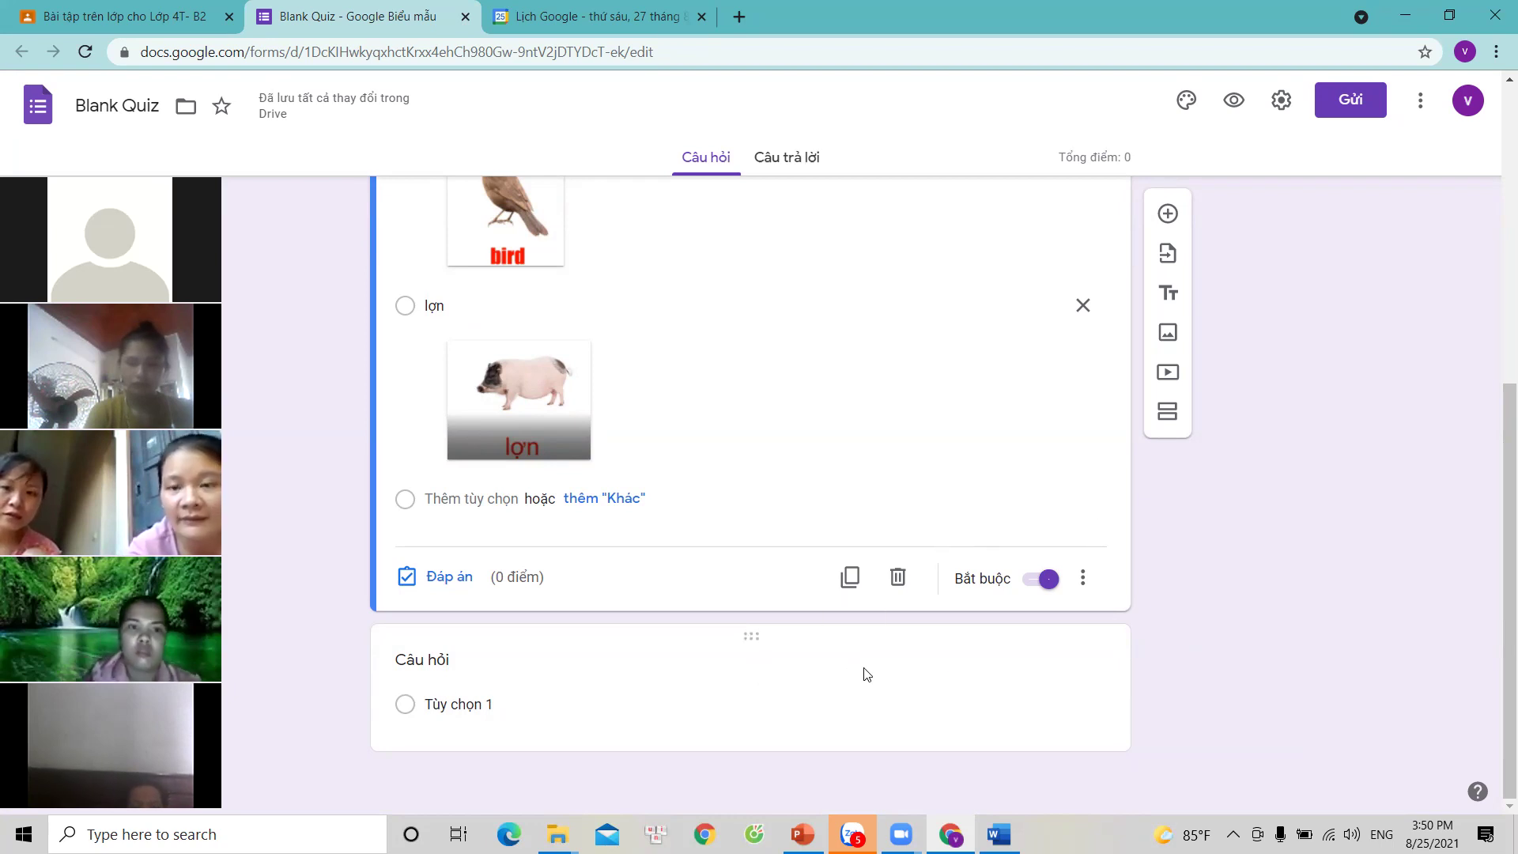
click(995, 701)
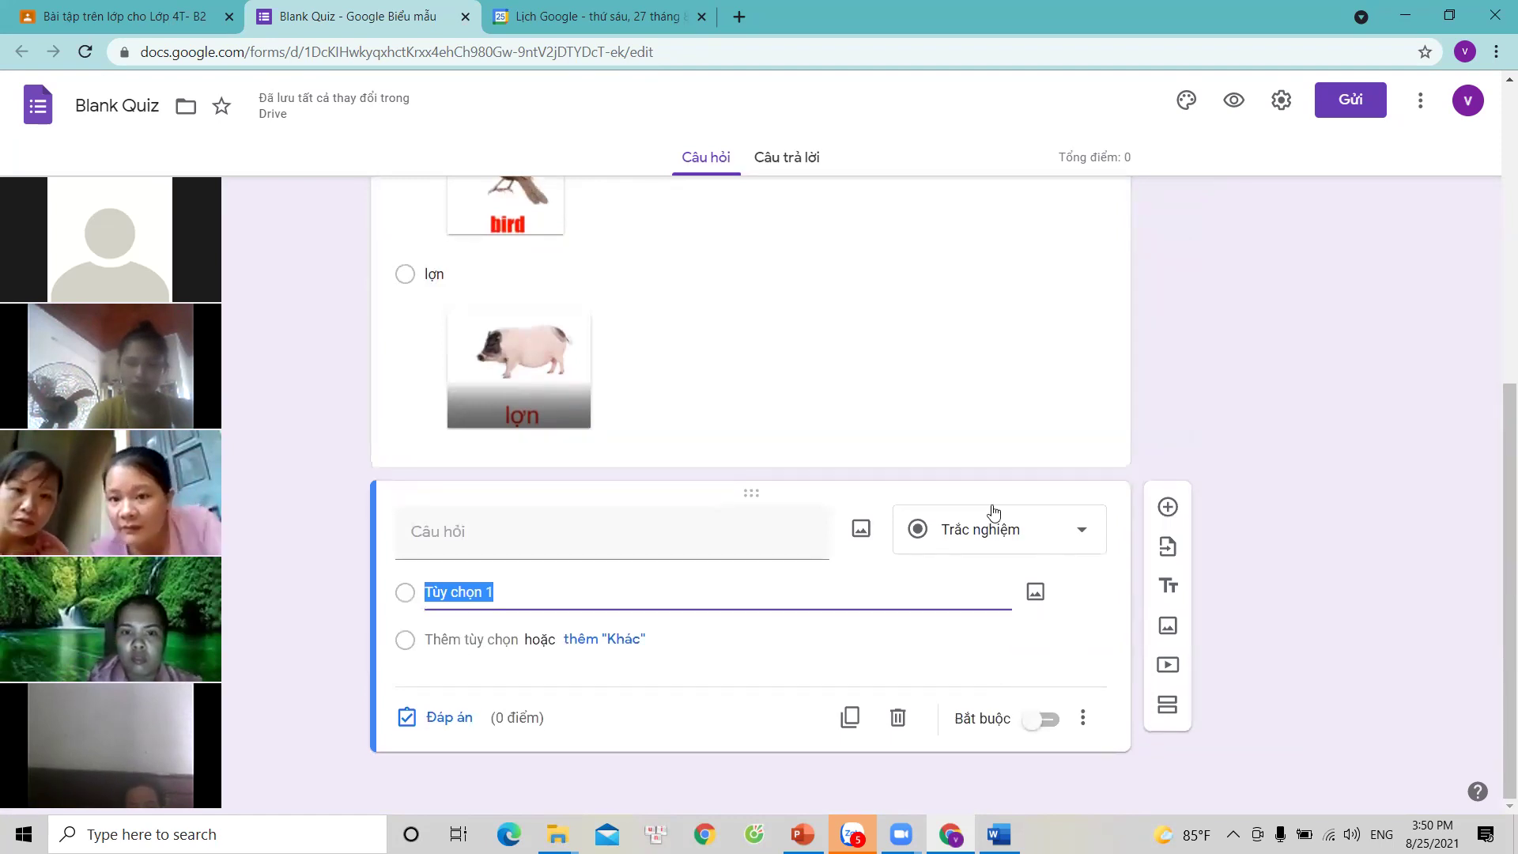
click(1075, 530)
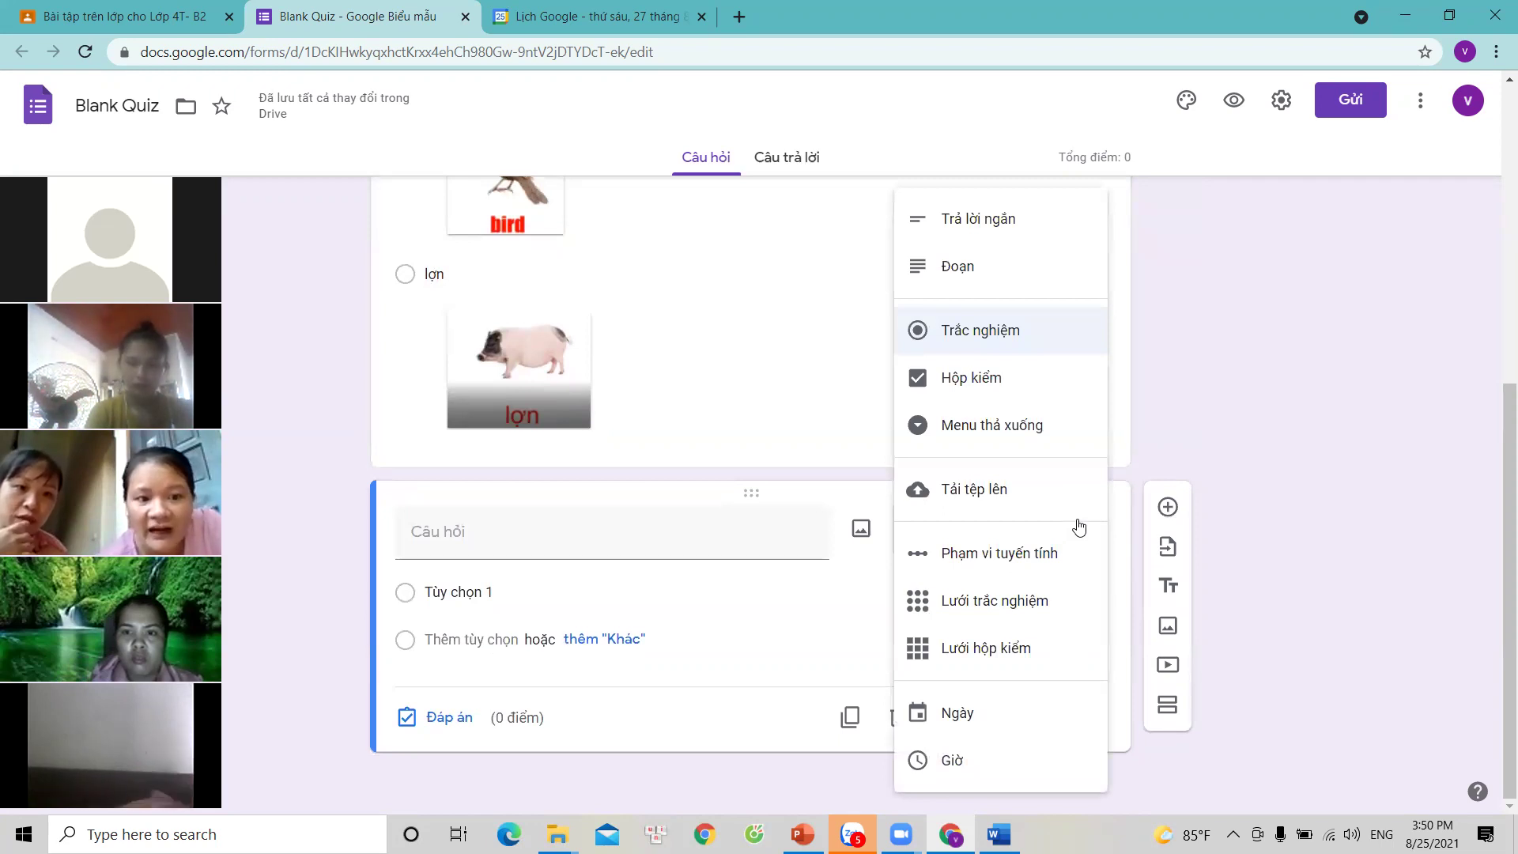
click(1207, 412)
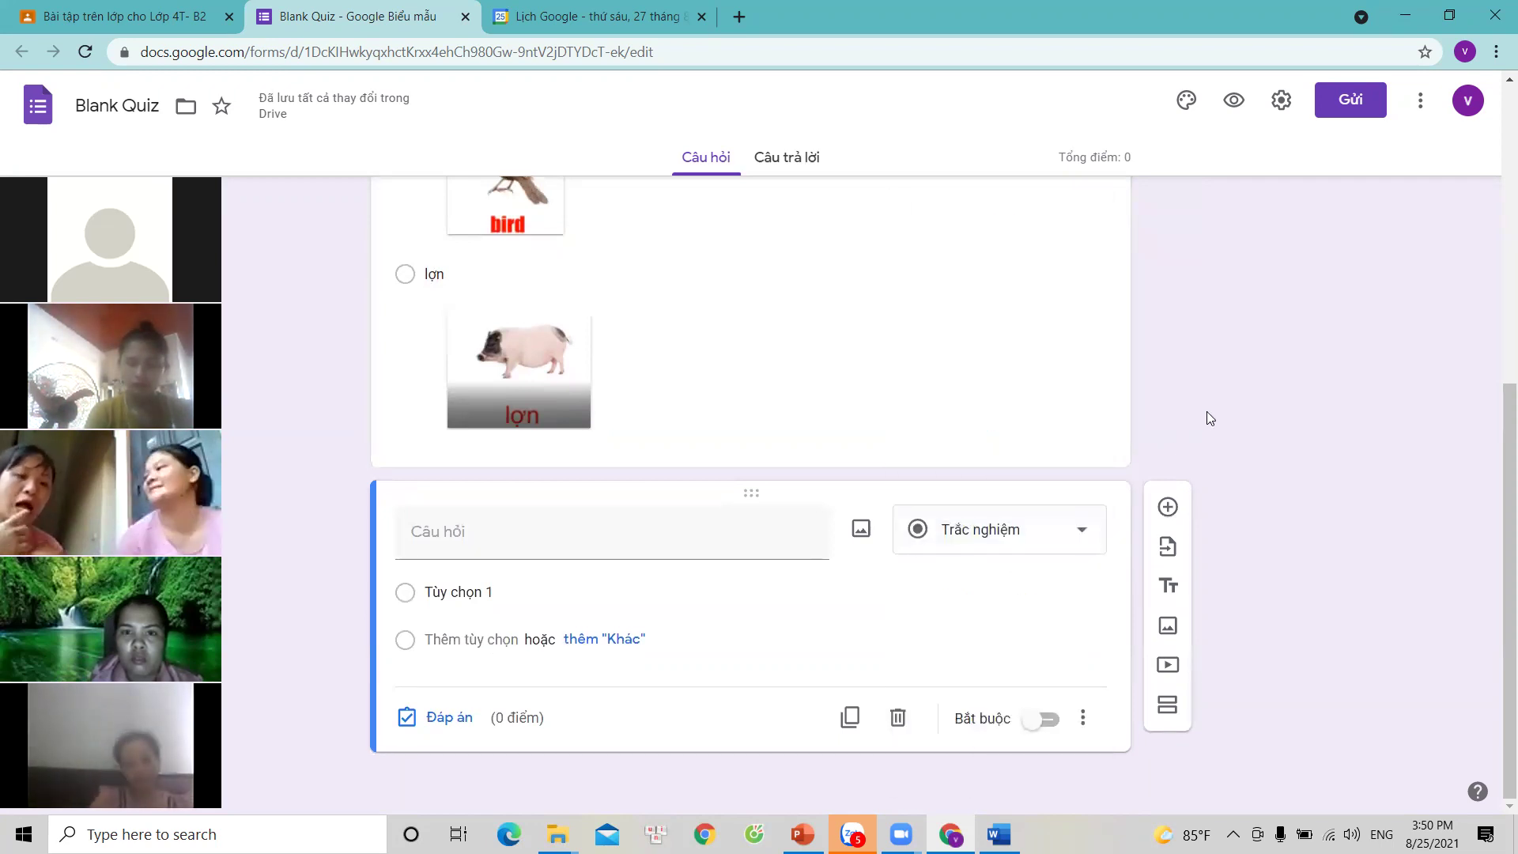
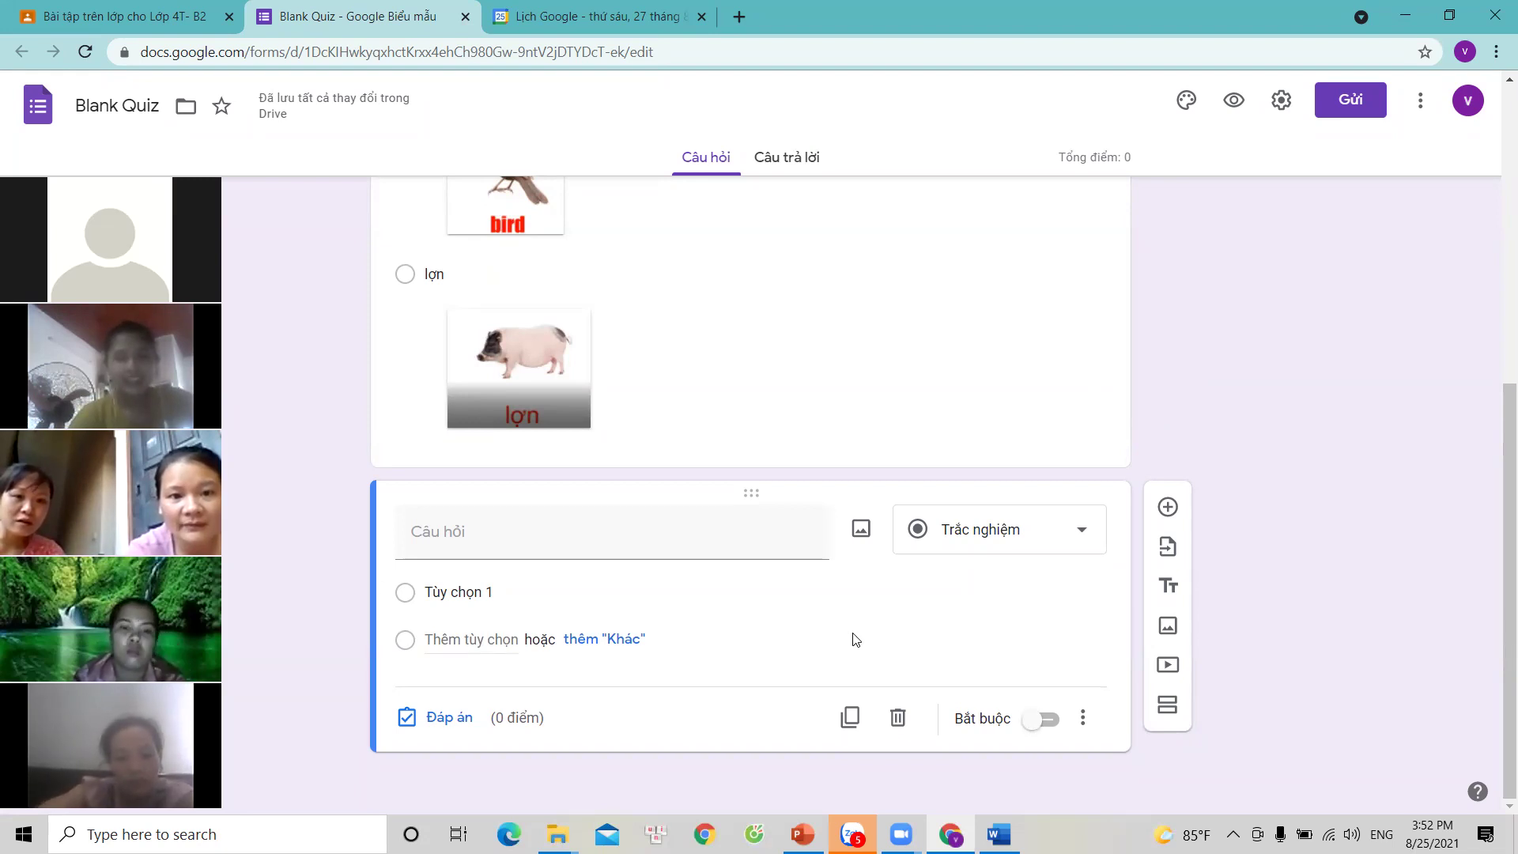
Scroll to the blank last question of the quiz and select it.
scroll(888, 271, up, 7)
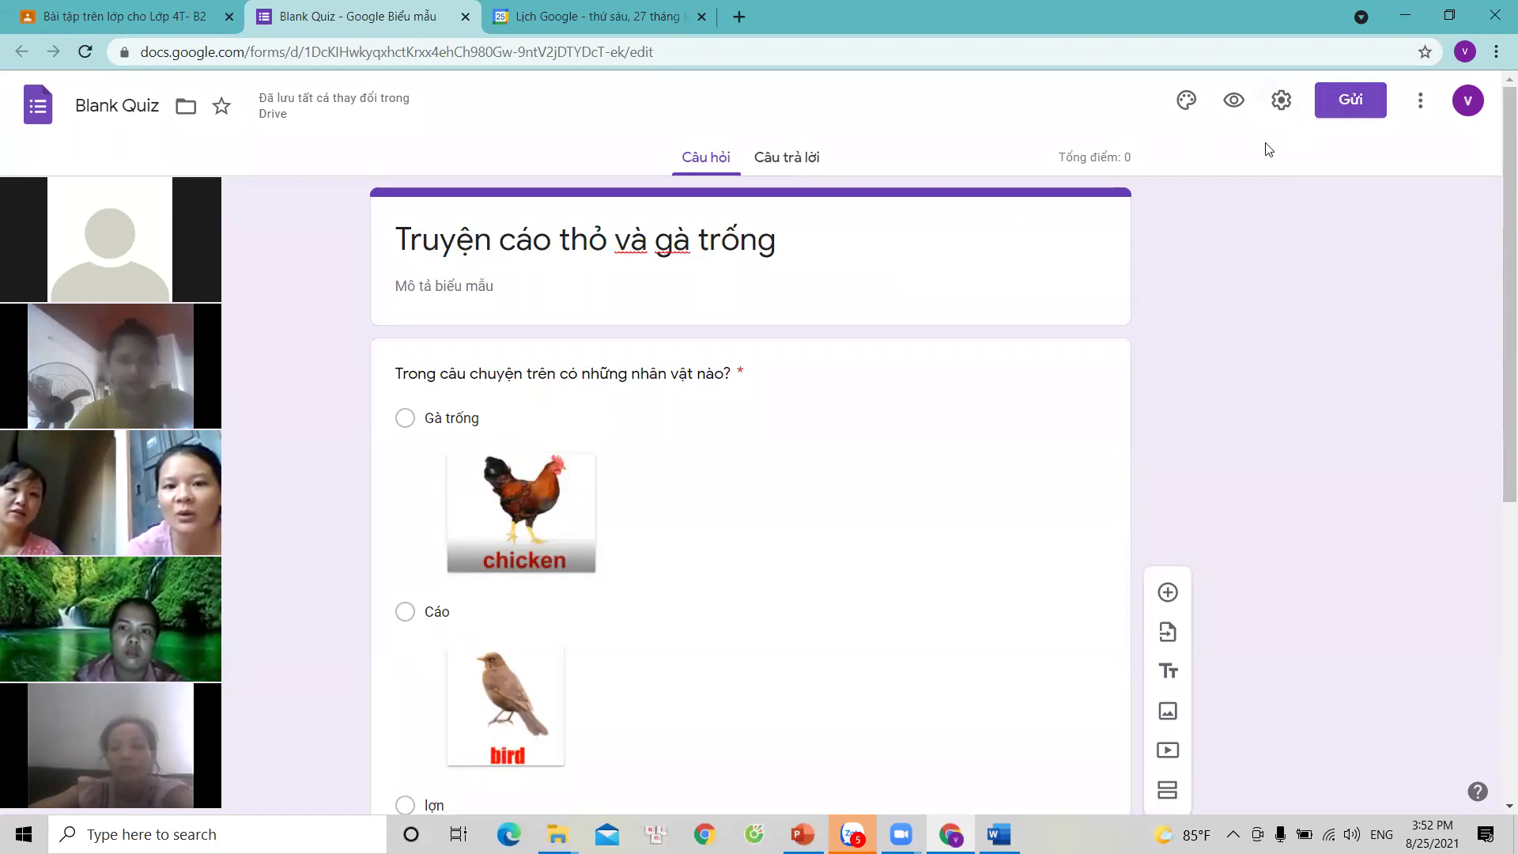
scroll(661, 498, down, 6)
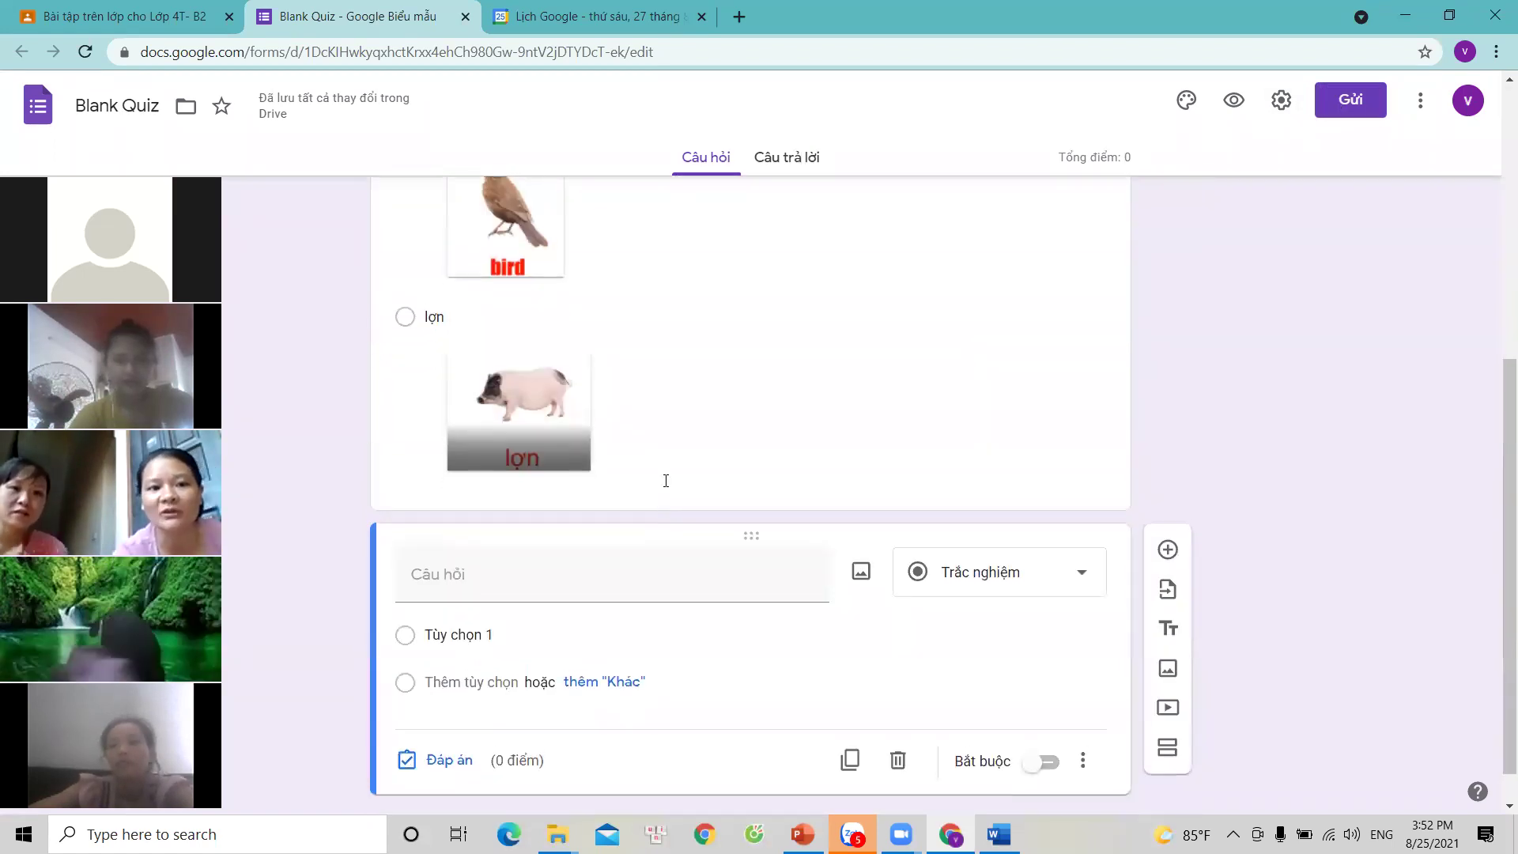
scroll(665, 481, up, 2)
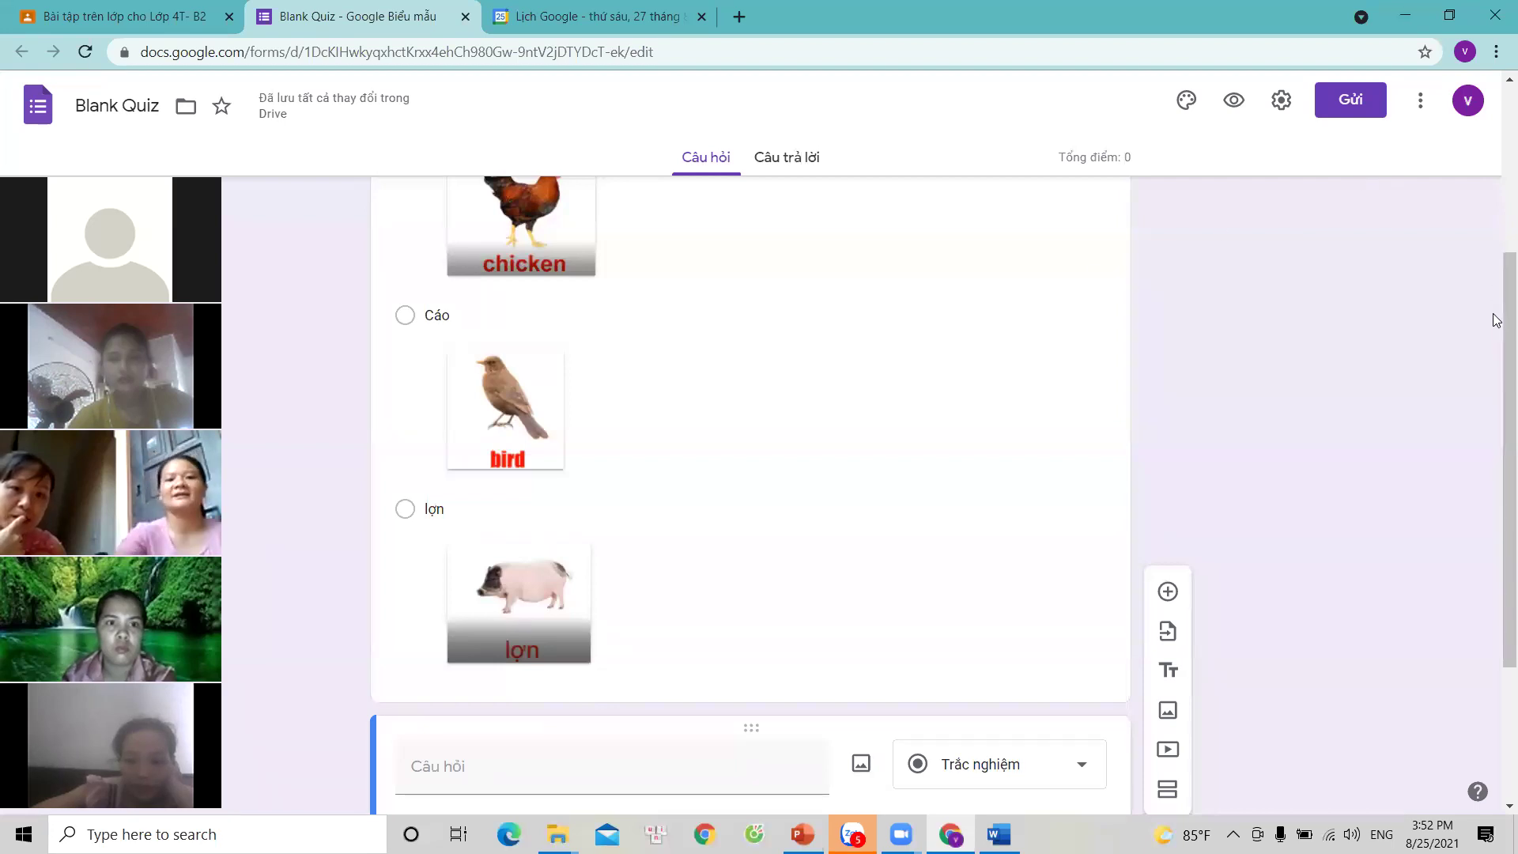
scroll(1105, 341, up, 3)
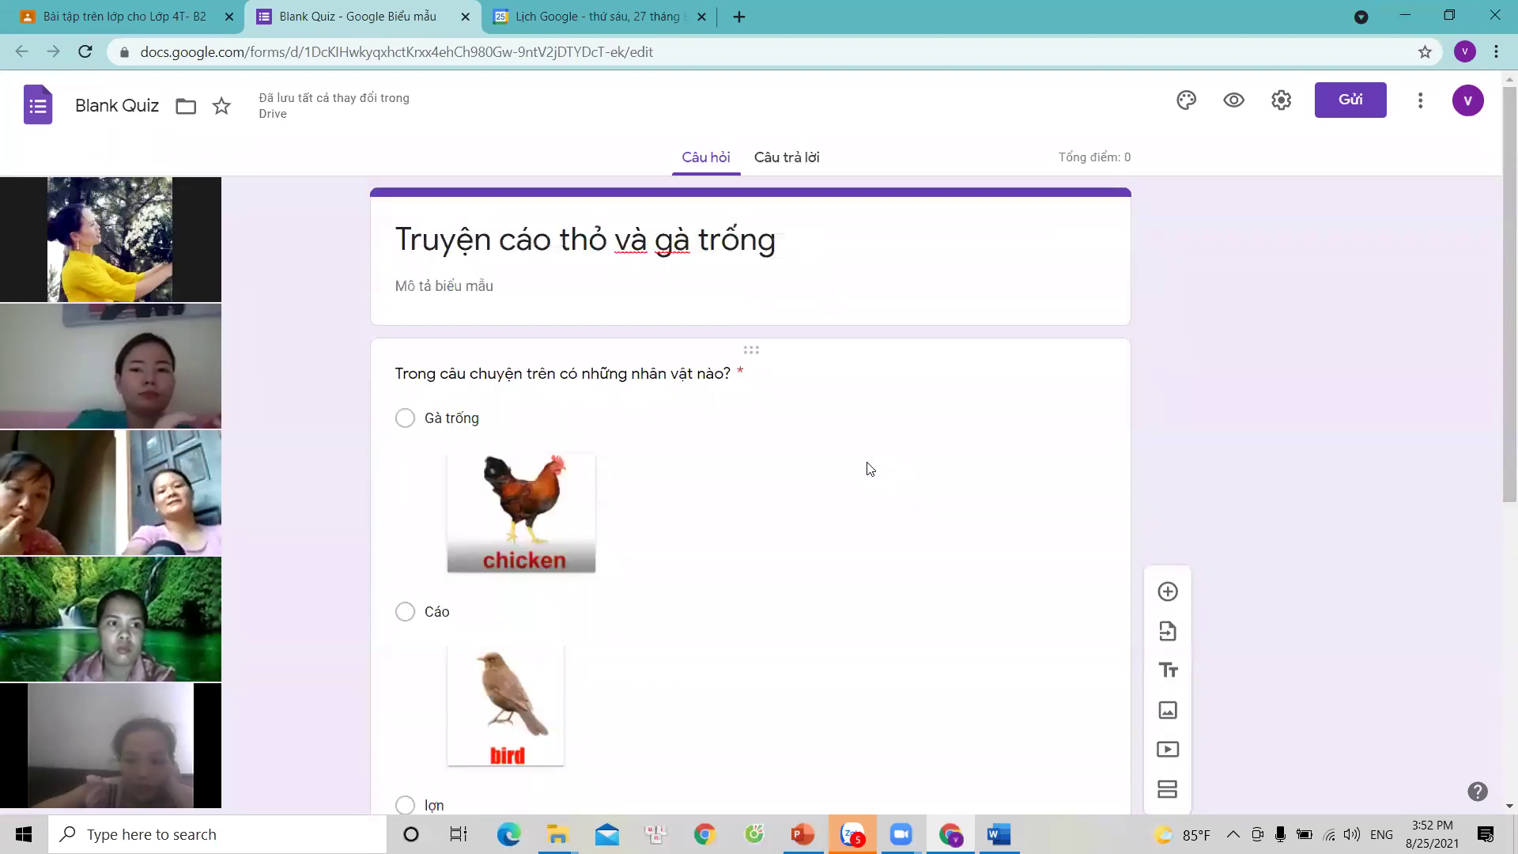
scroll(894, 448, down, 7)
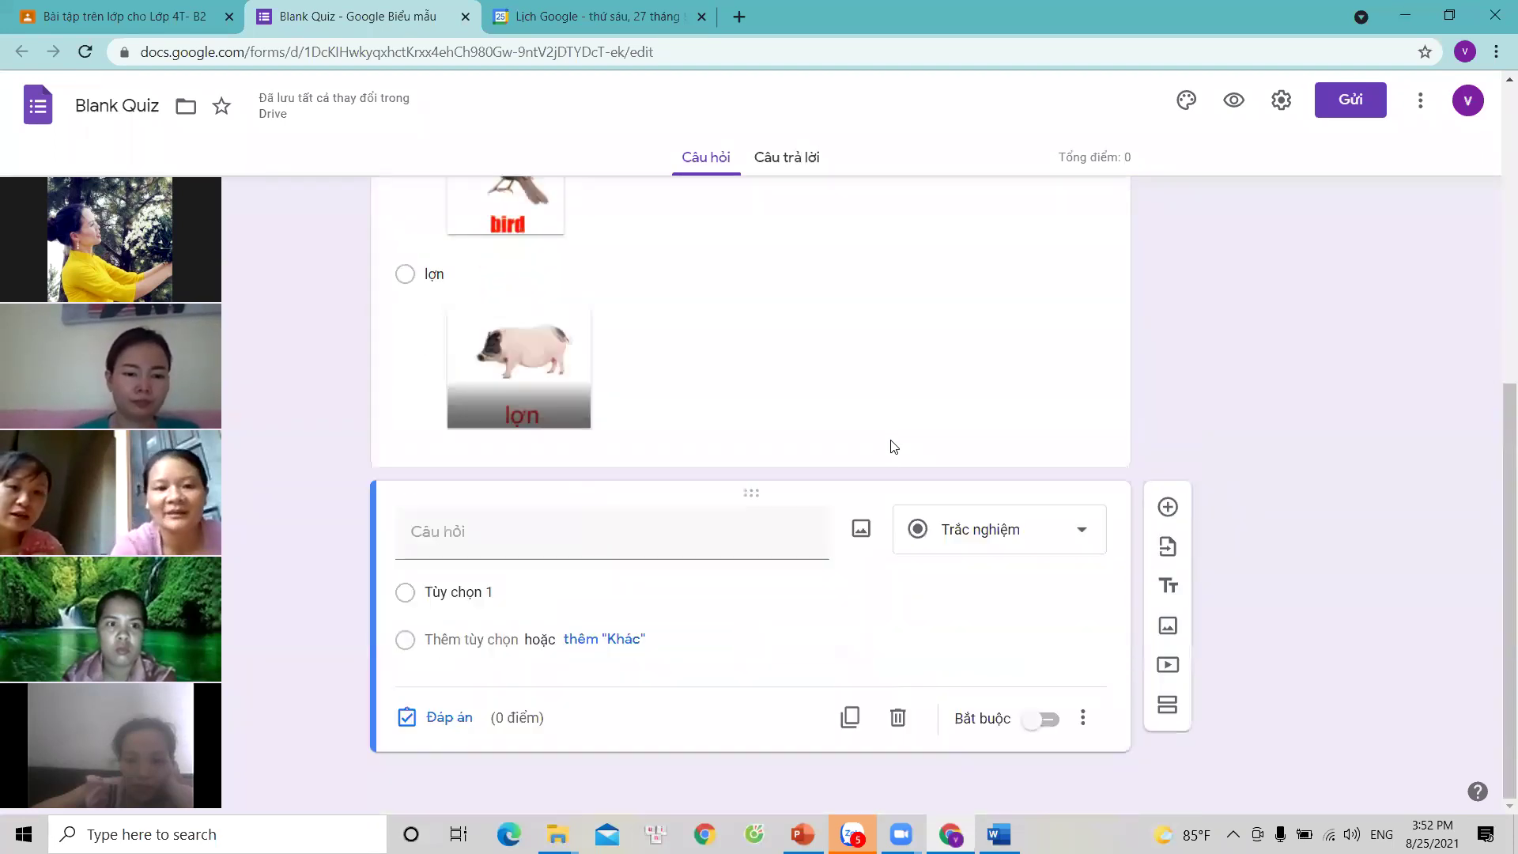
scroll(1142, 356, up, 7)
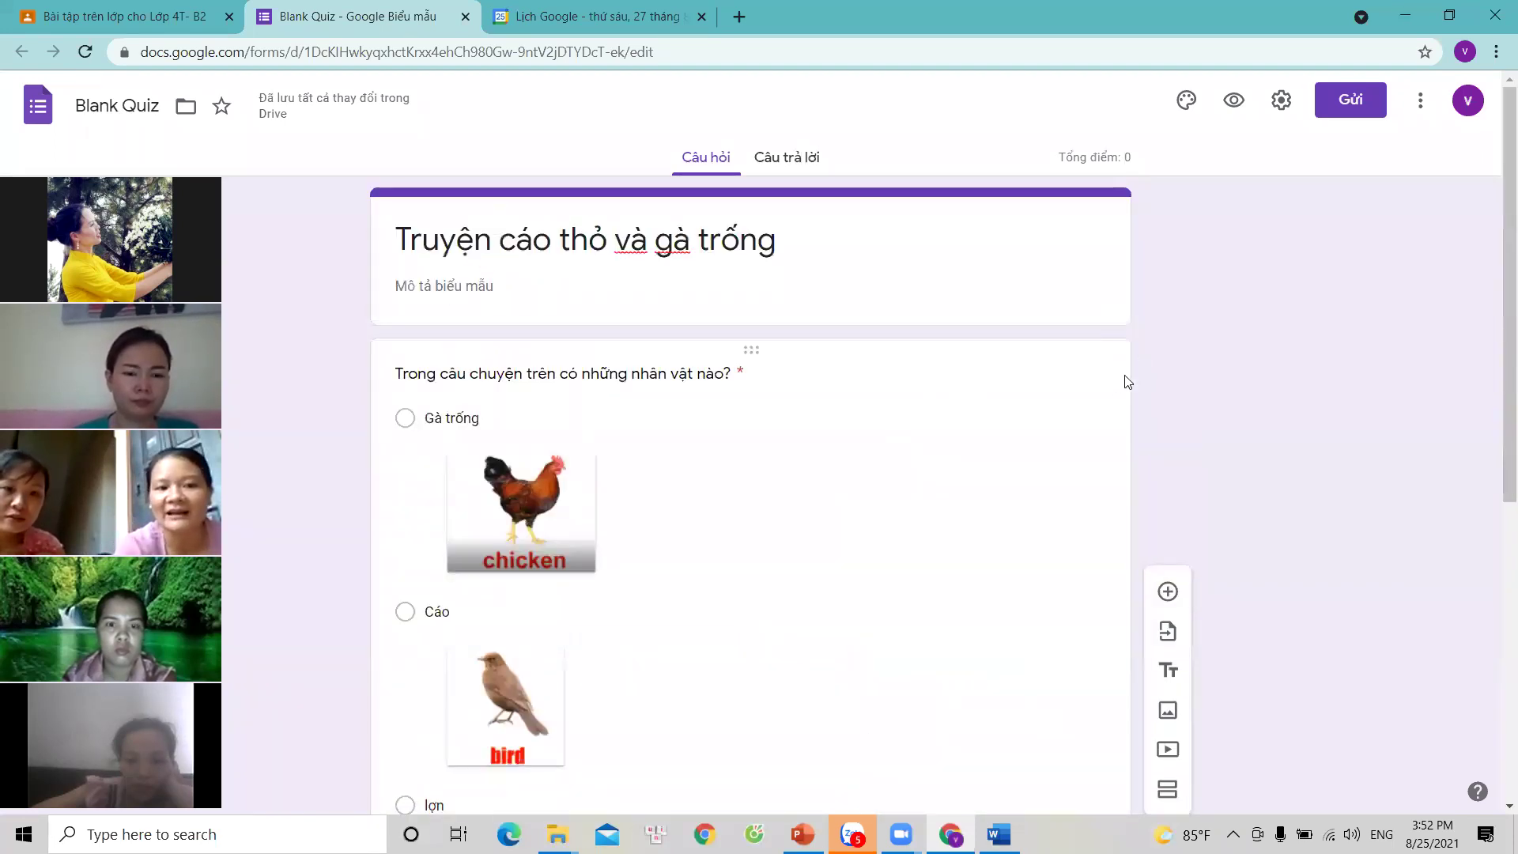
scroll(1143, 403, down, 7)
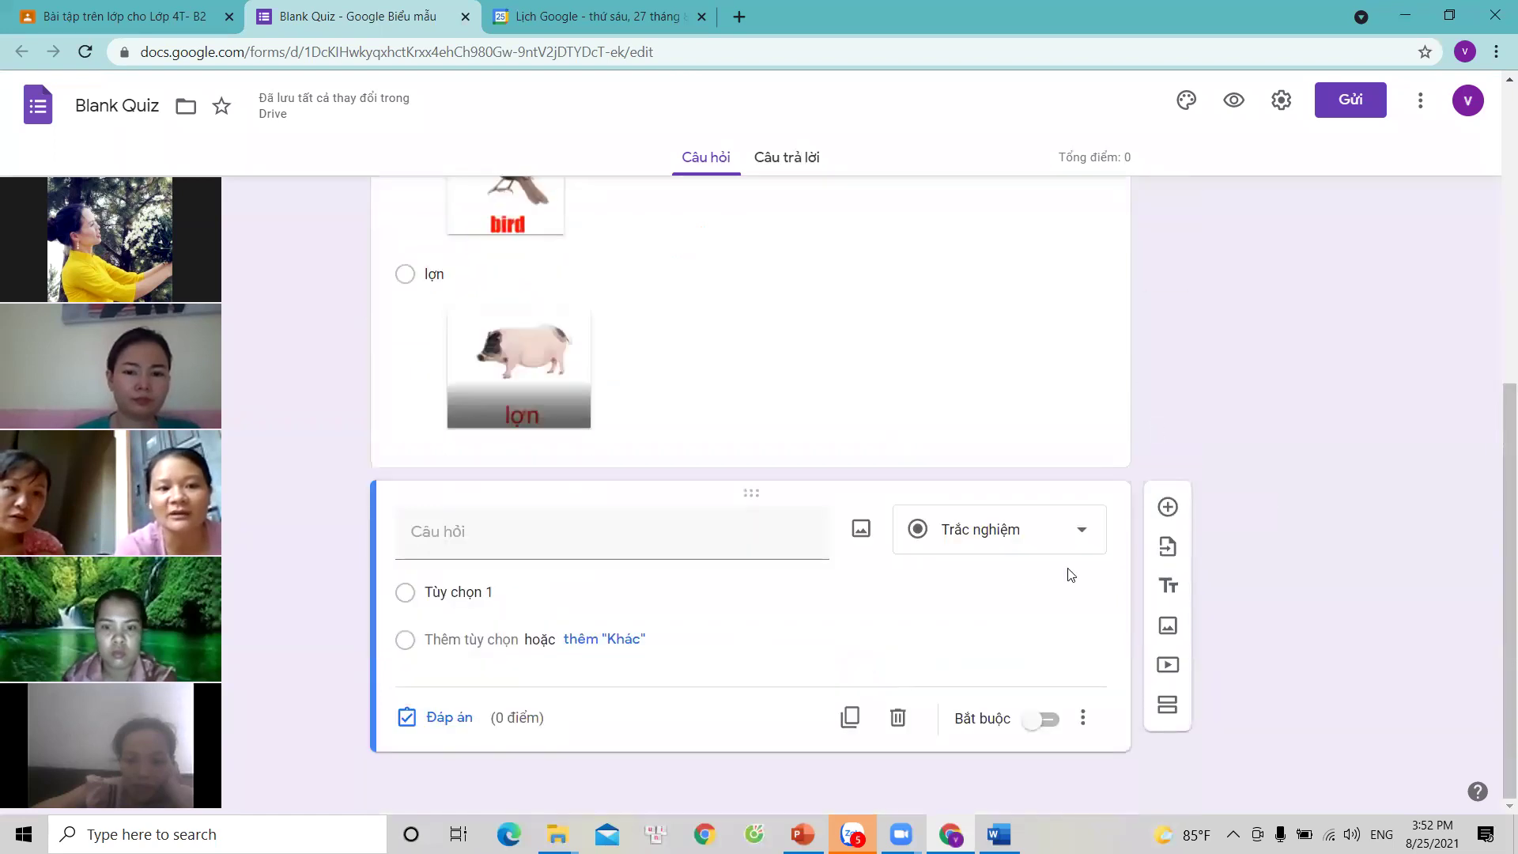
click(710, 535)
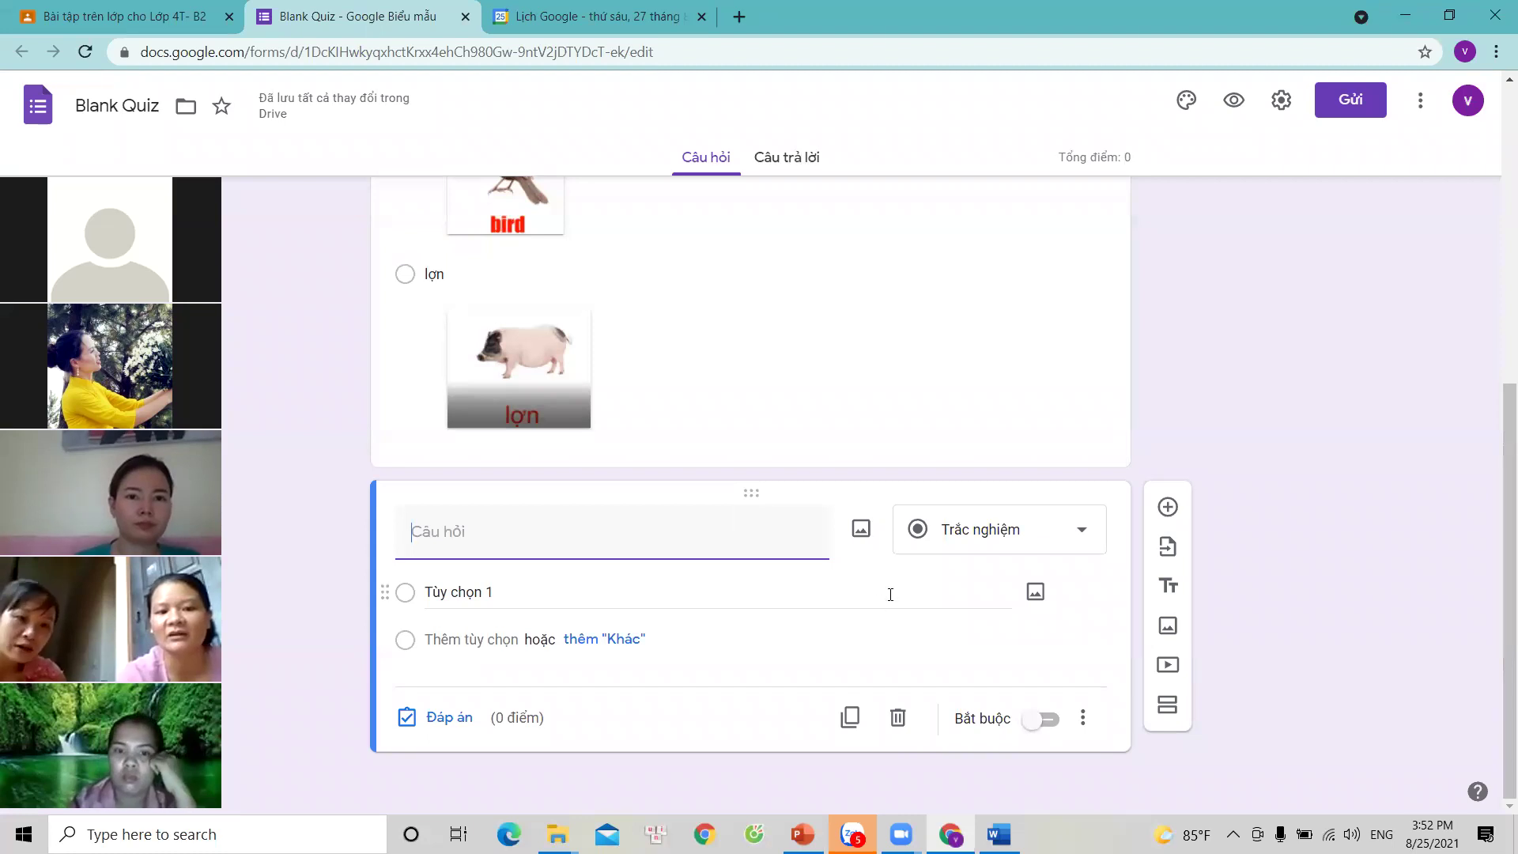
click(1279, 388)
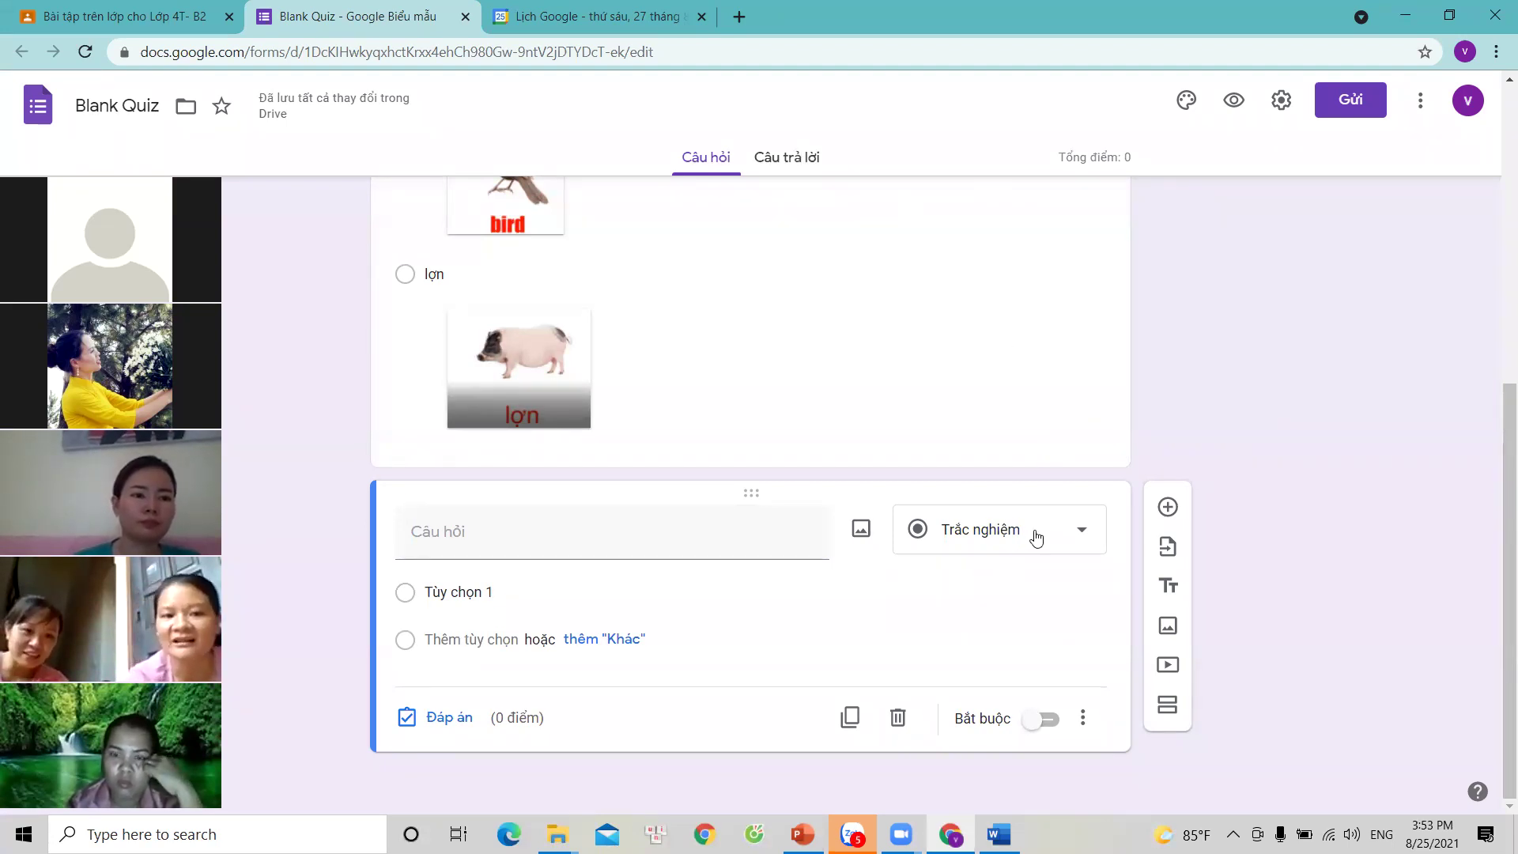
Change the blank question's type from multiple choice to Trả lời ngắn (short answer).
click(1085, 531)
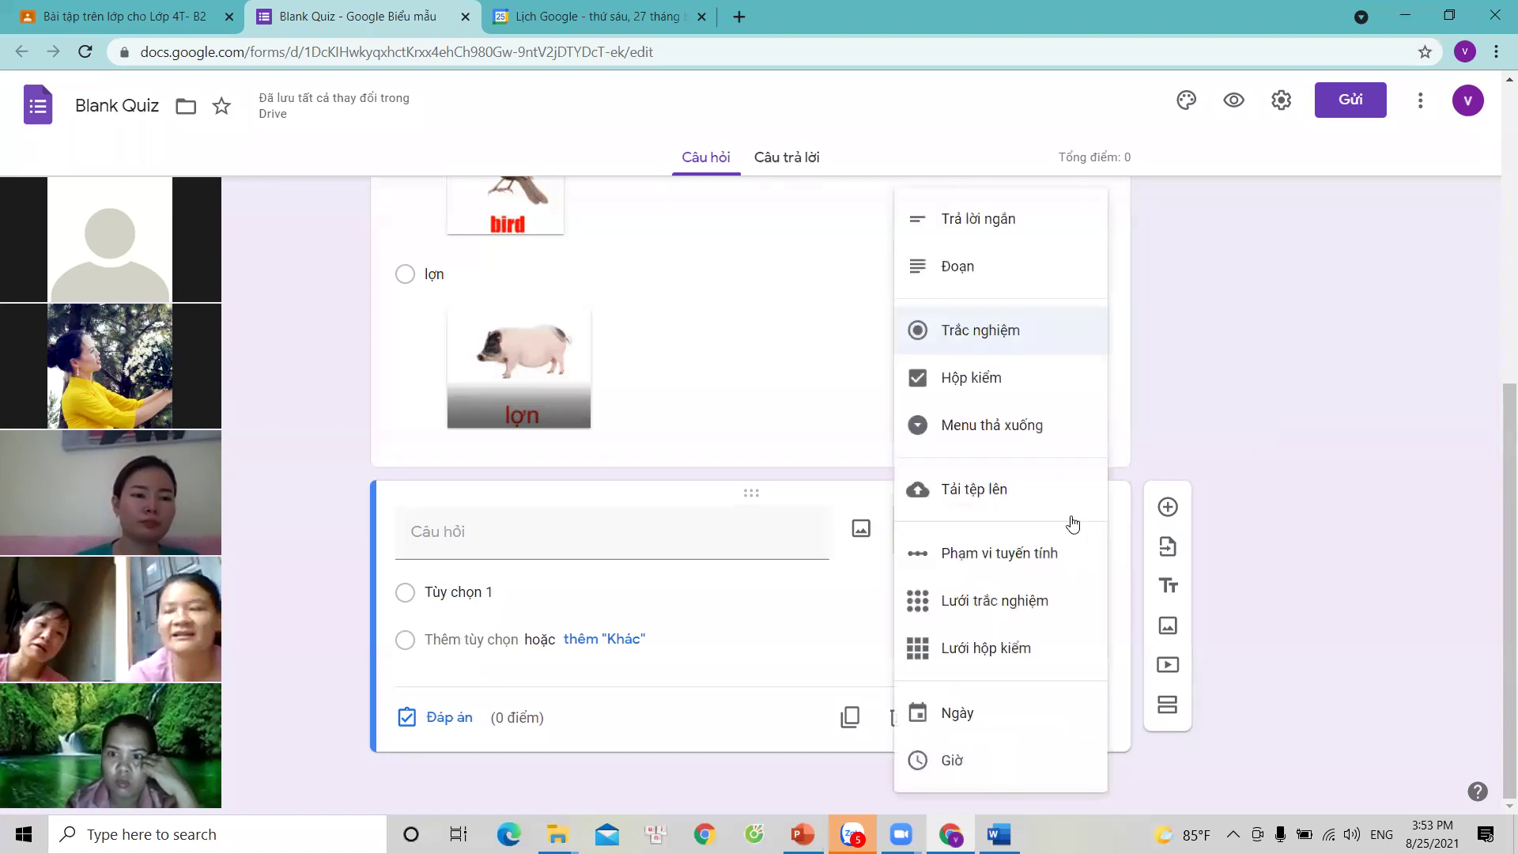
click(991, 224)
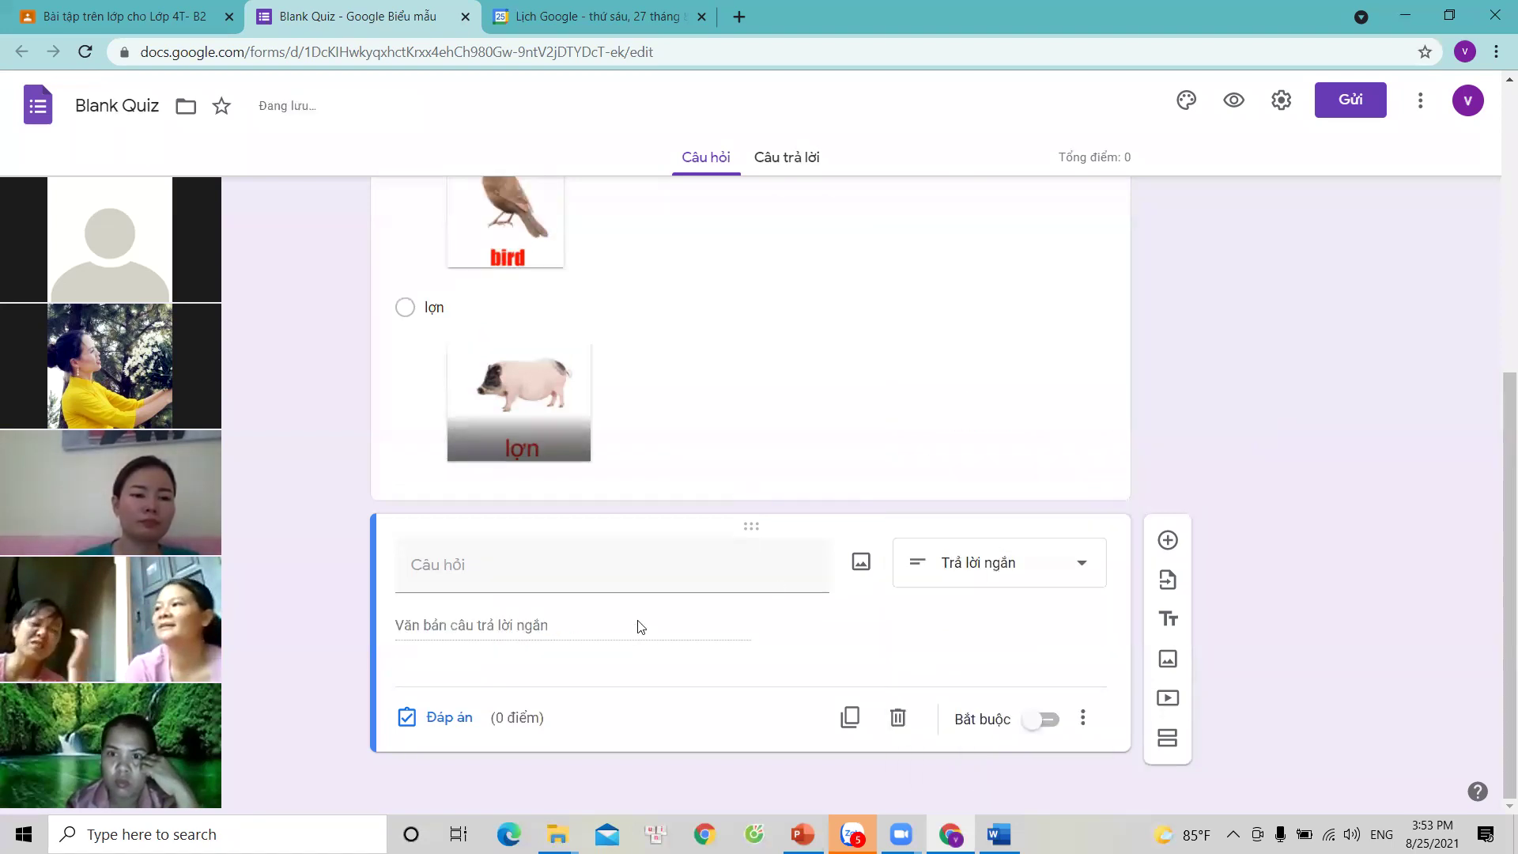
click(563, 567)
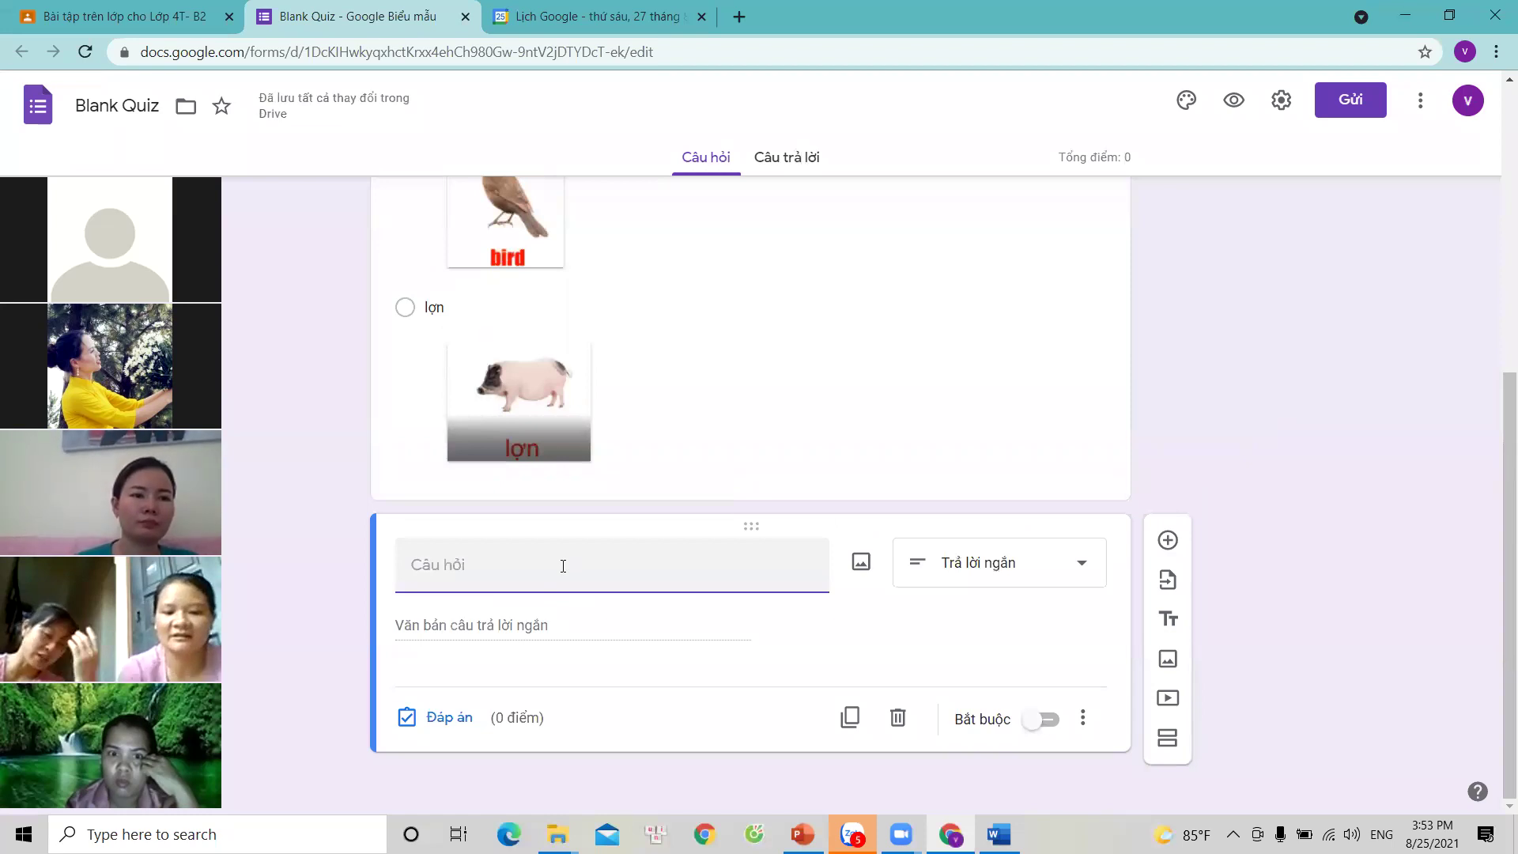
click(552, 628)
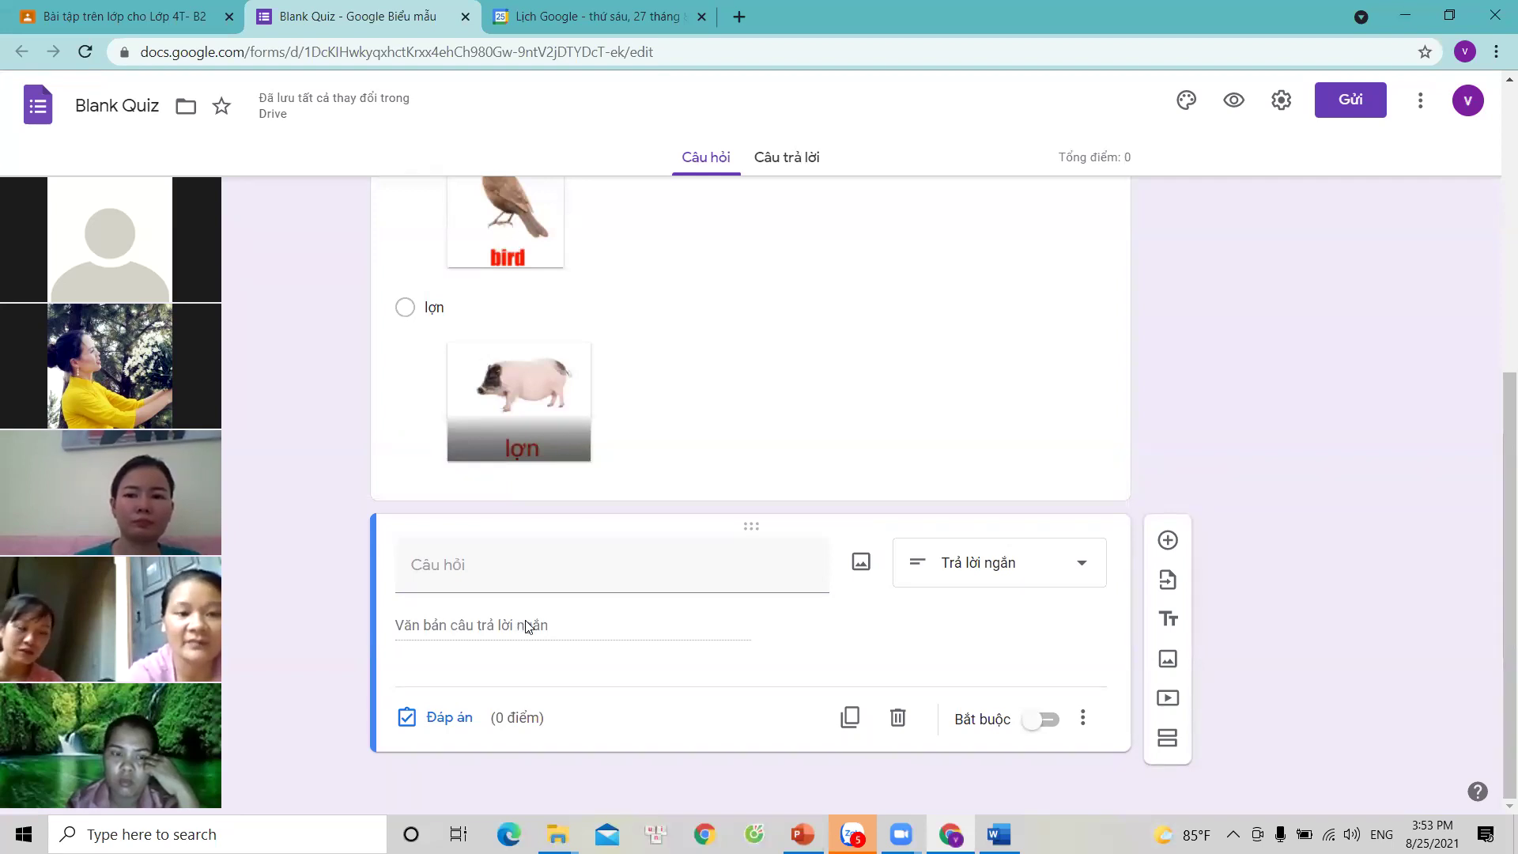
click(993, 575)
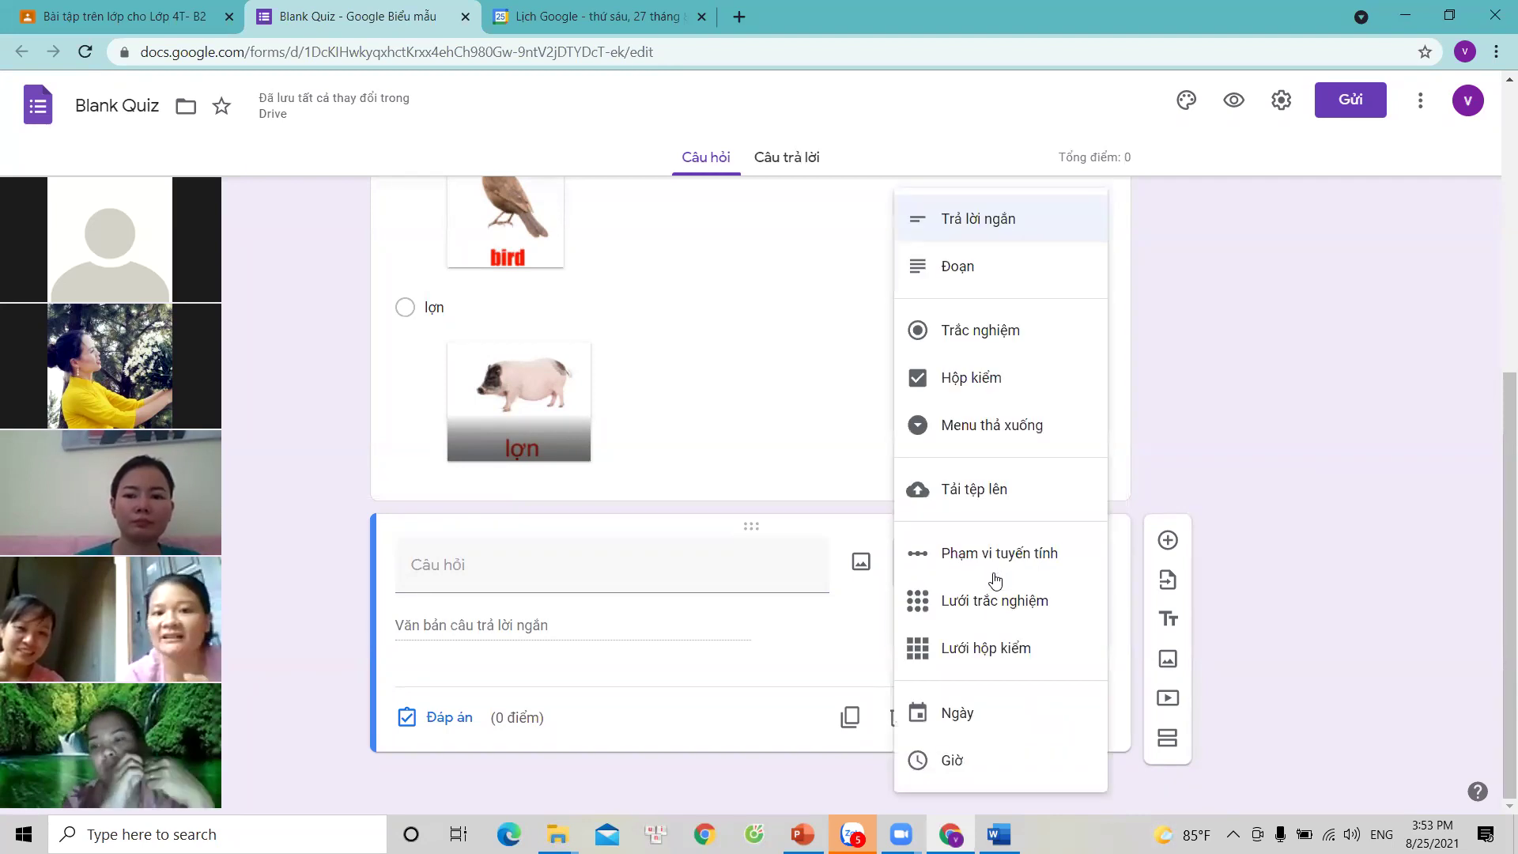
click(1311, 404)
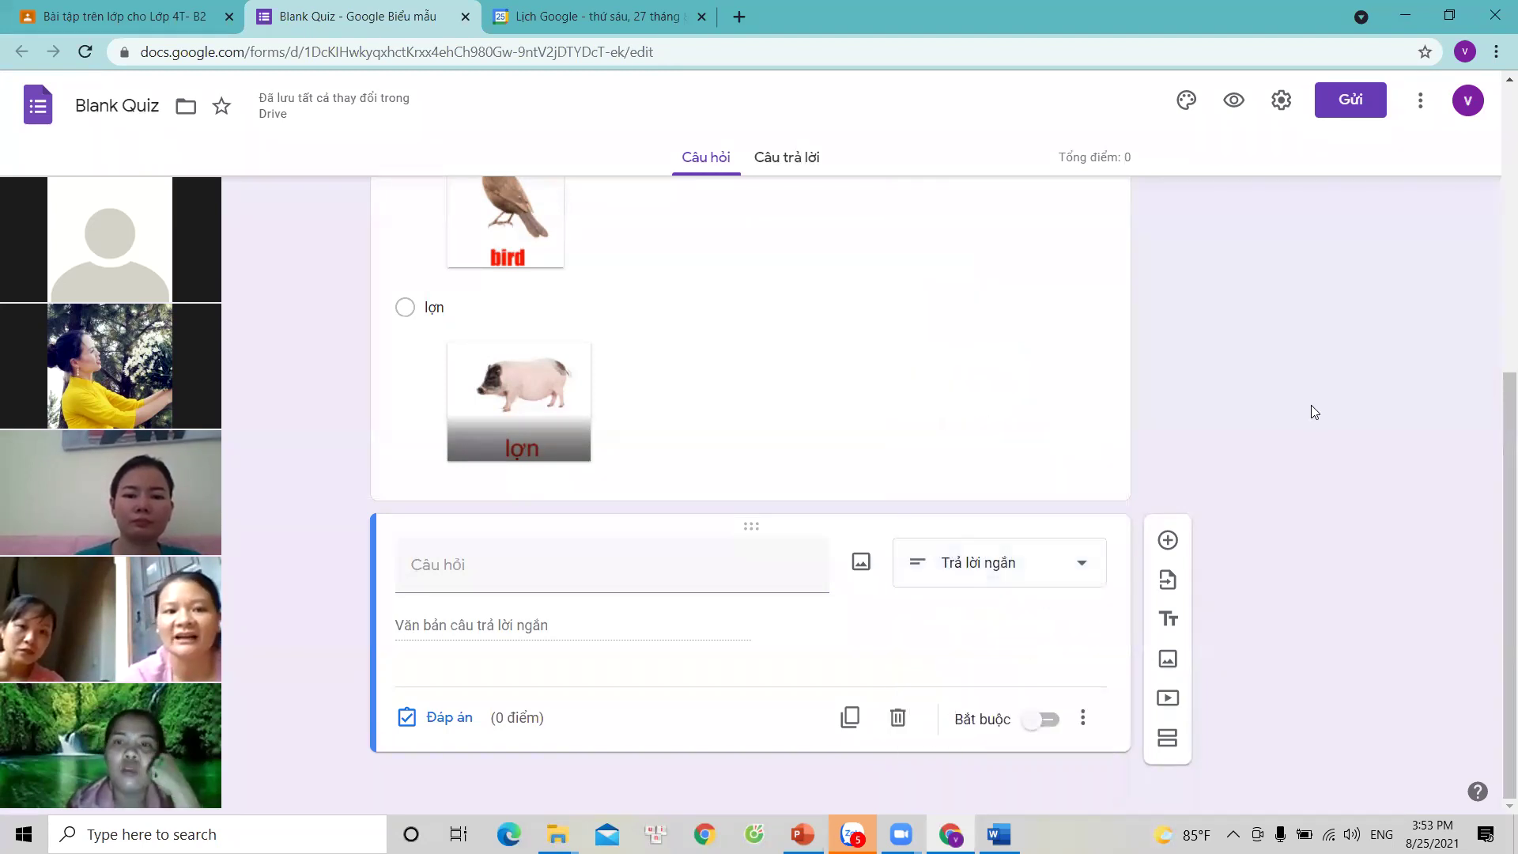
View the quiz's shareable link in the Gửi dialog, then return to the Classroom tab.
click(1346, 96)
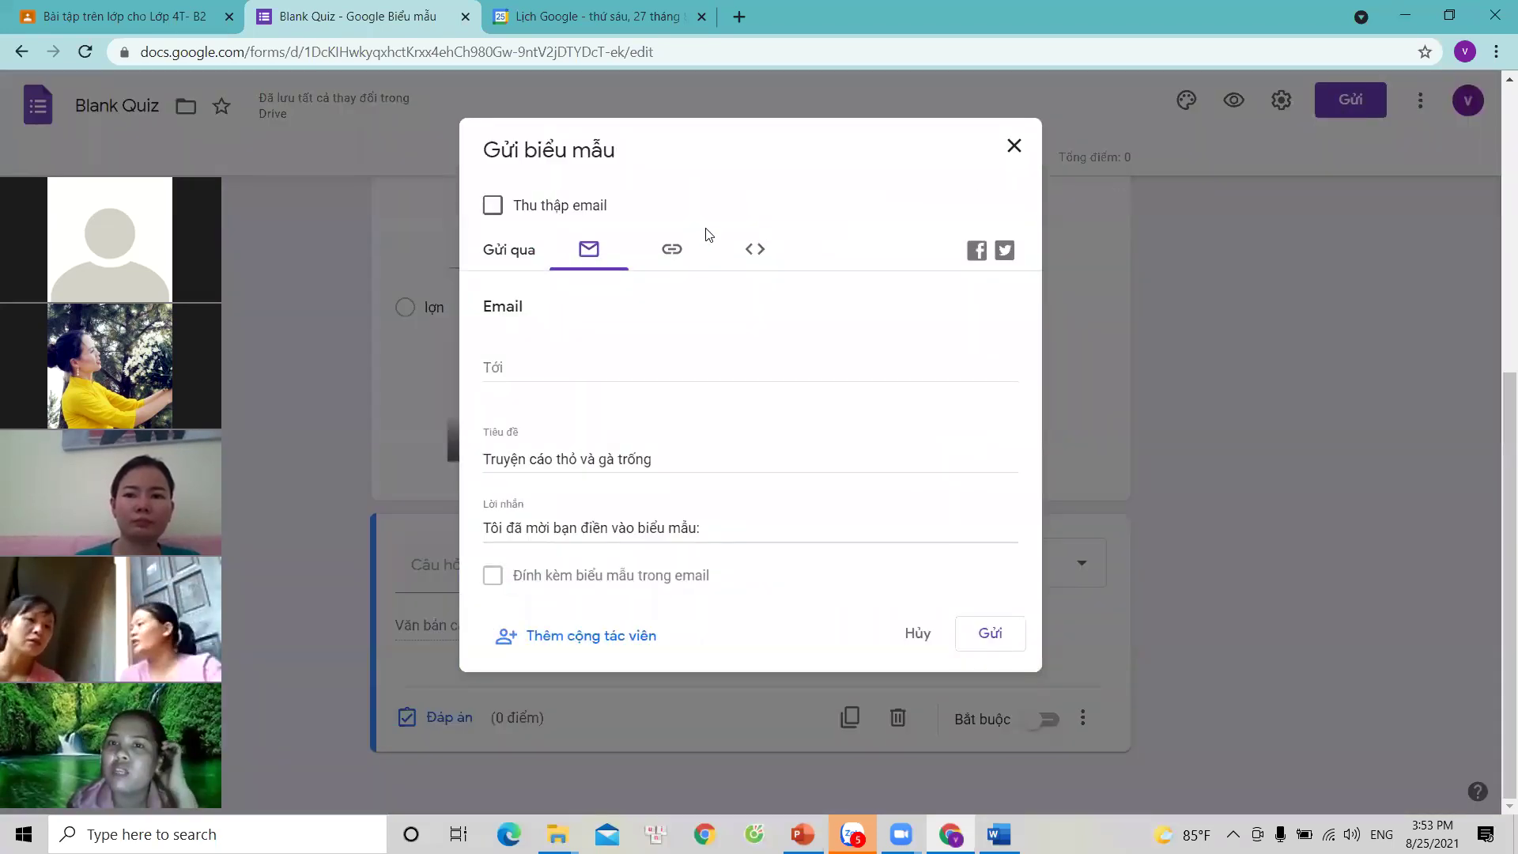
click(673, 252)
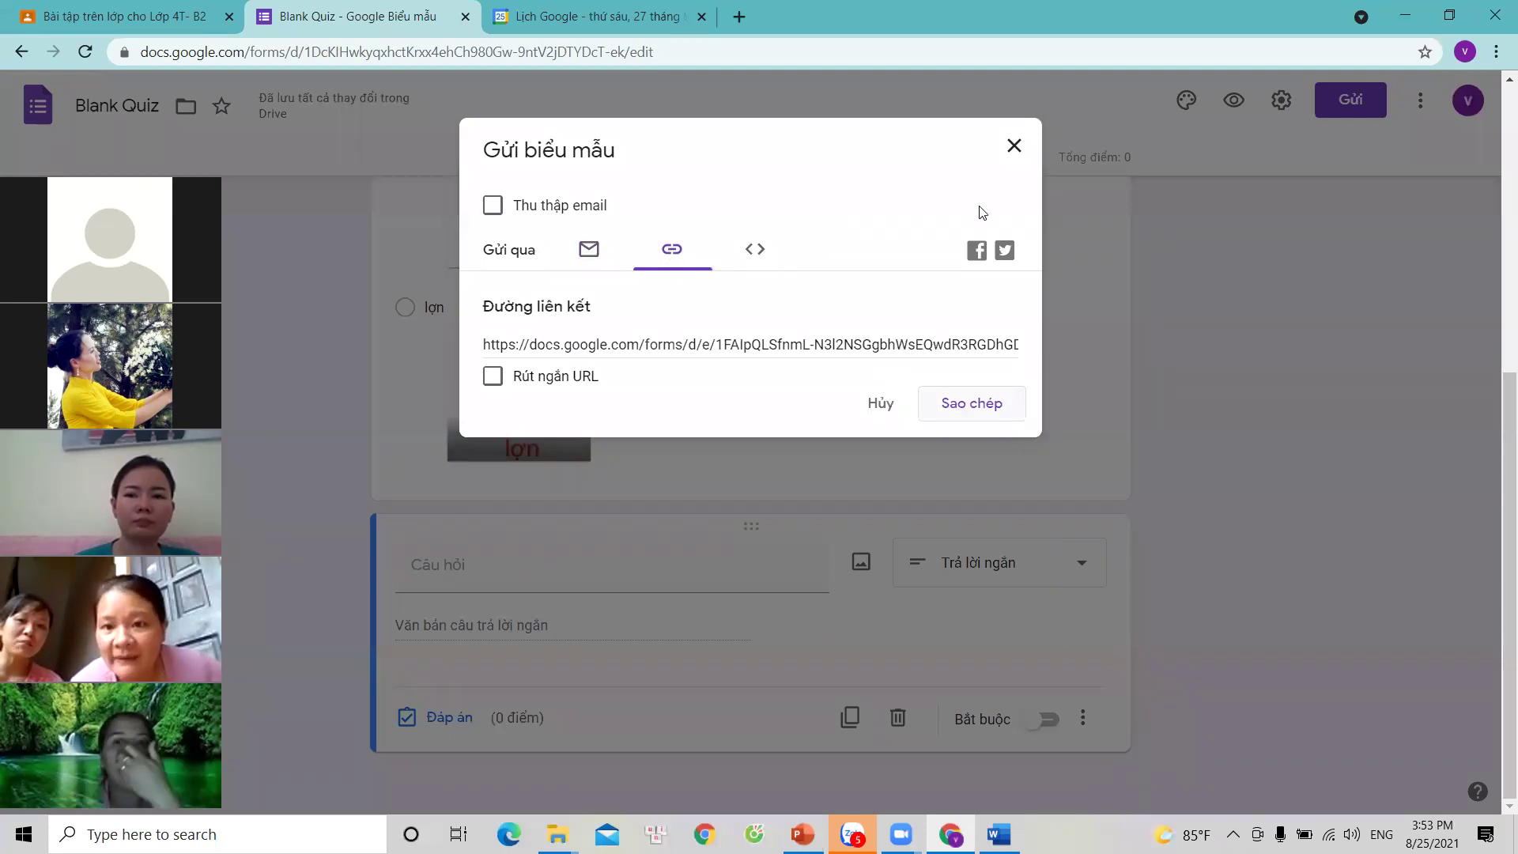
click(1011, 147)
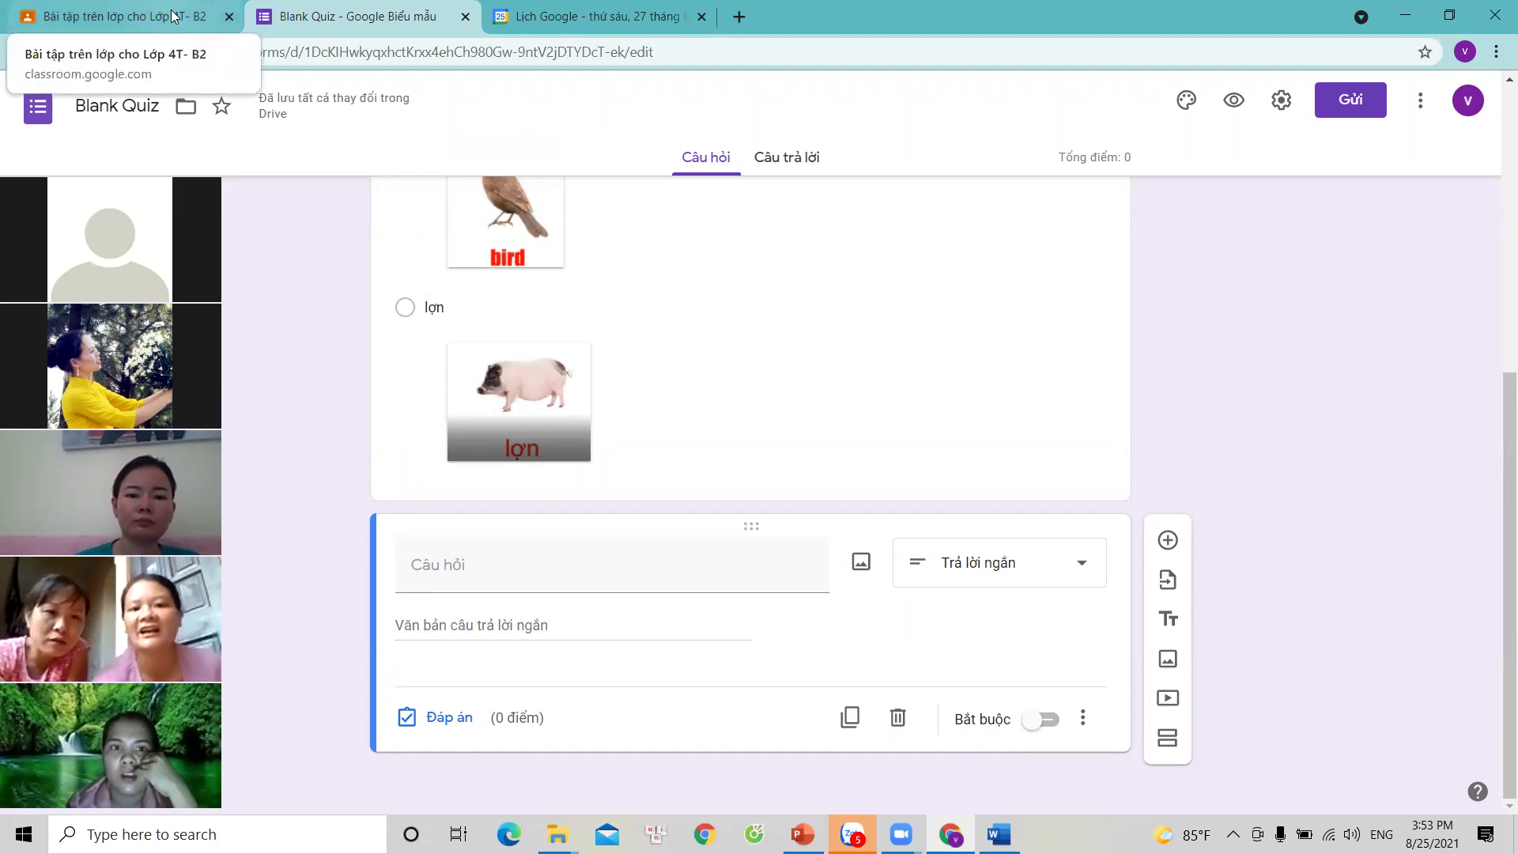
click(173, 16)
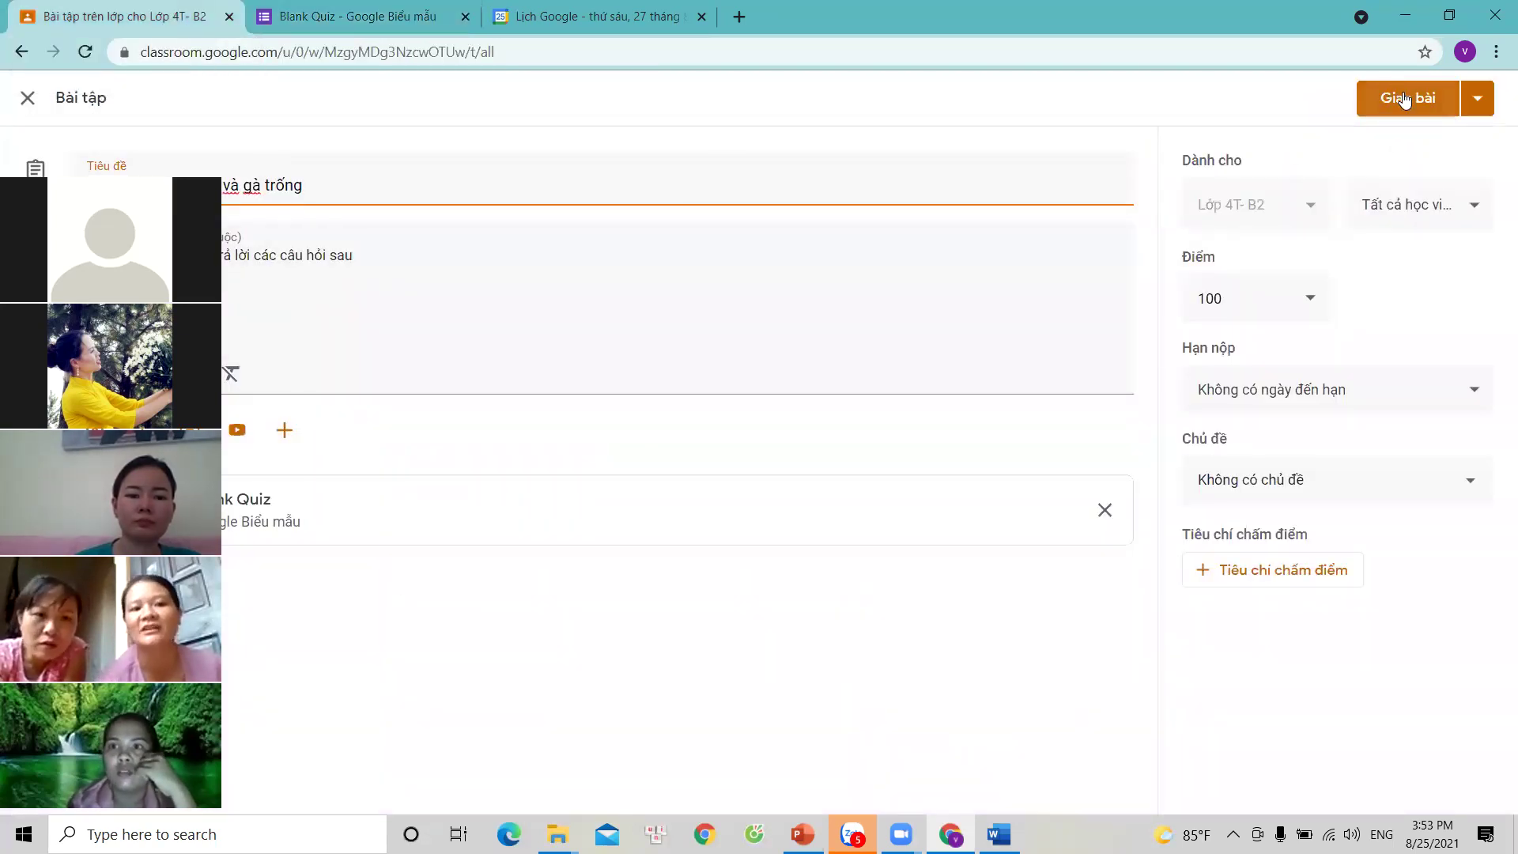
Change the assignment's Điểm from 100 points to Chưa chấm điểm.
click(356, 16)
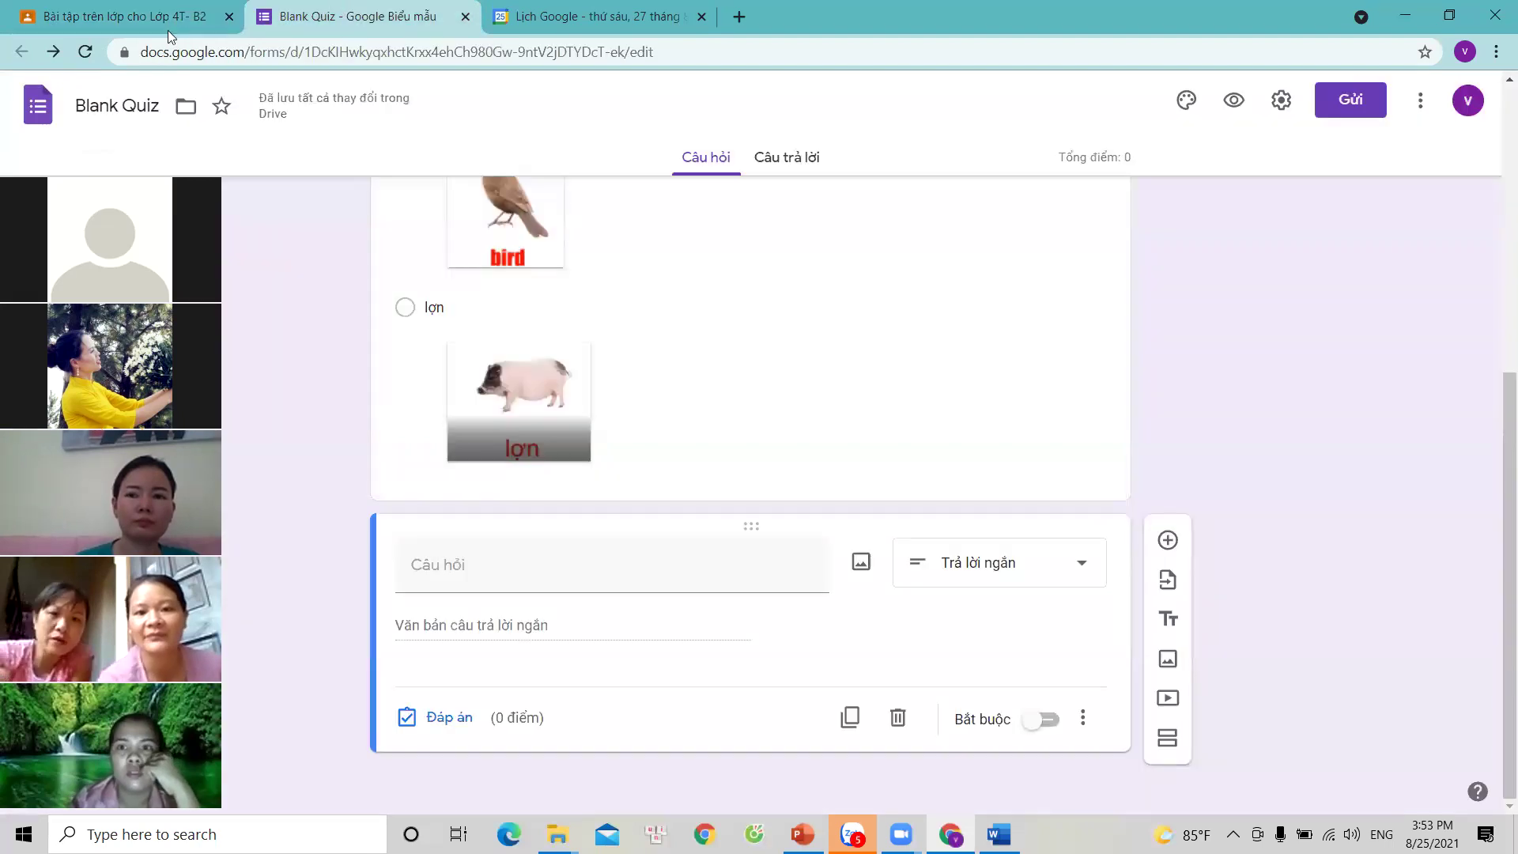
click(163, 21)
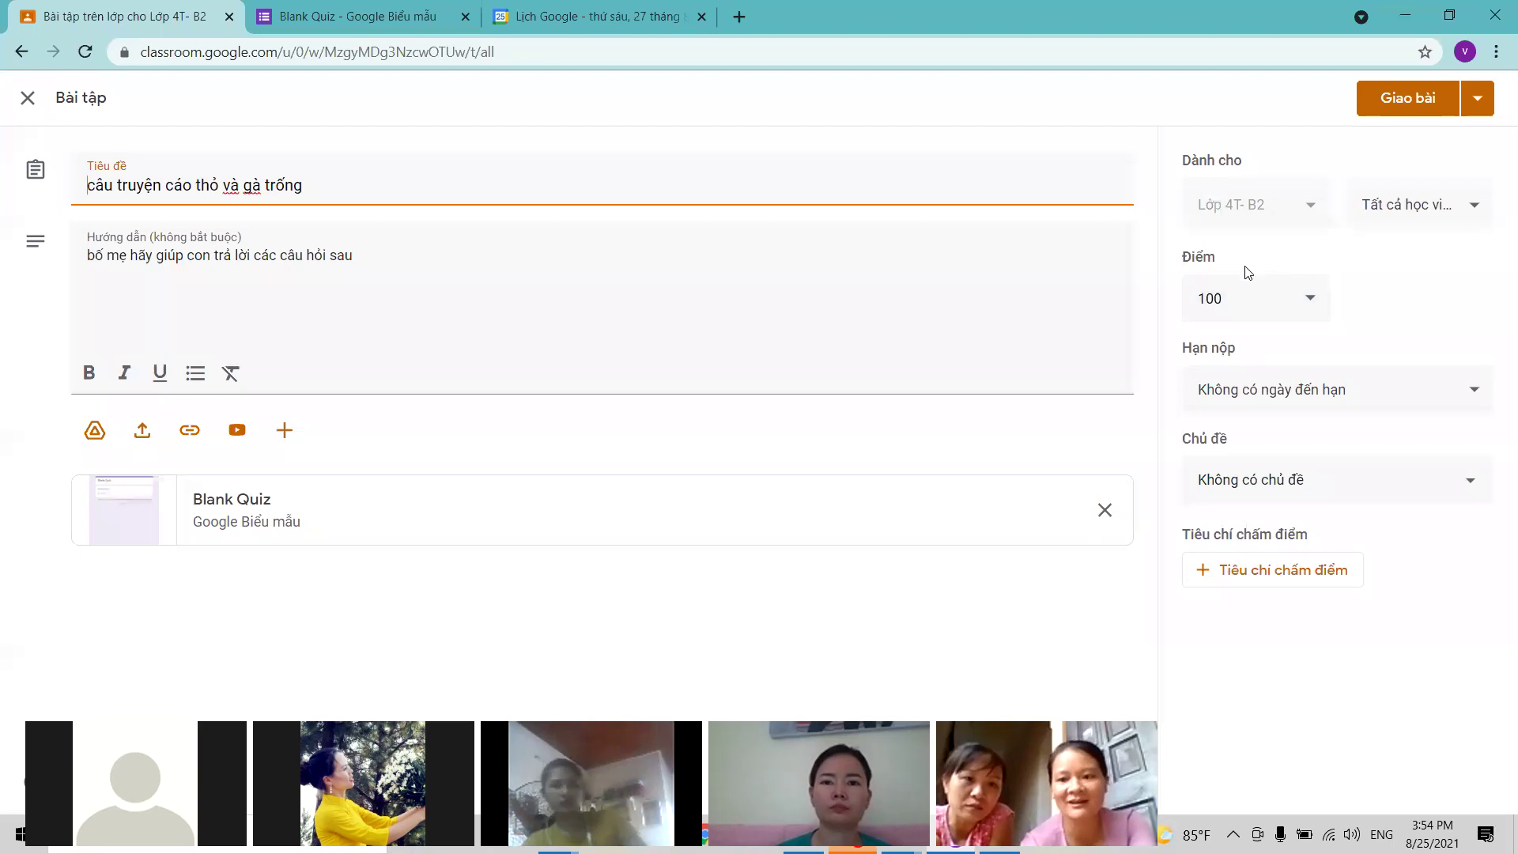
click(1305, 299)
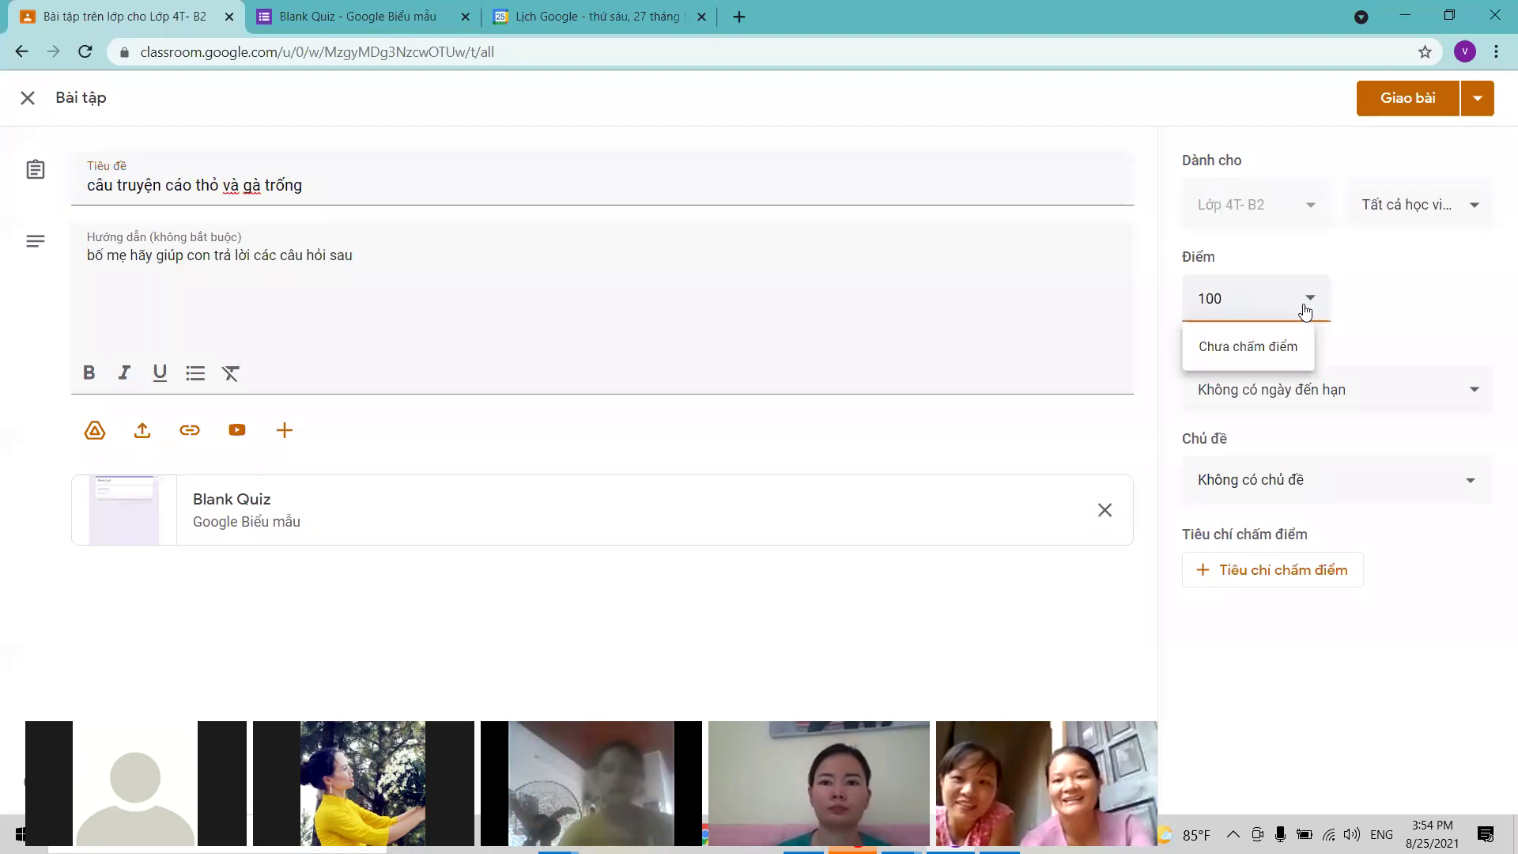
click(1272, 351)
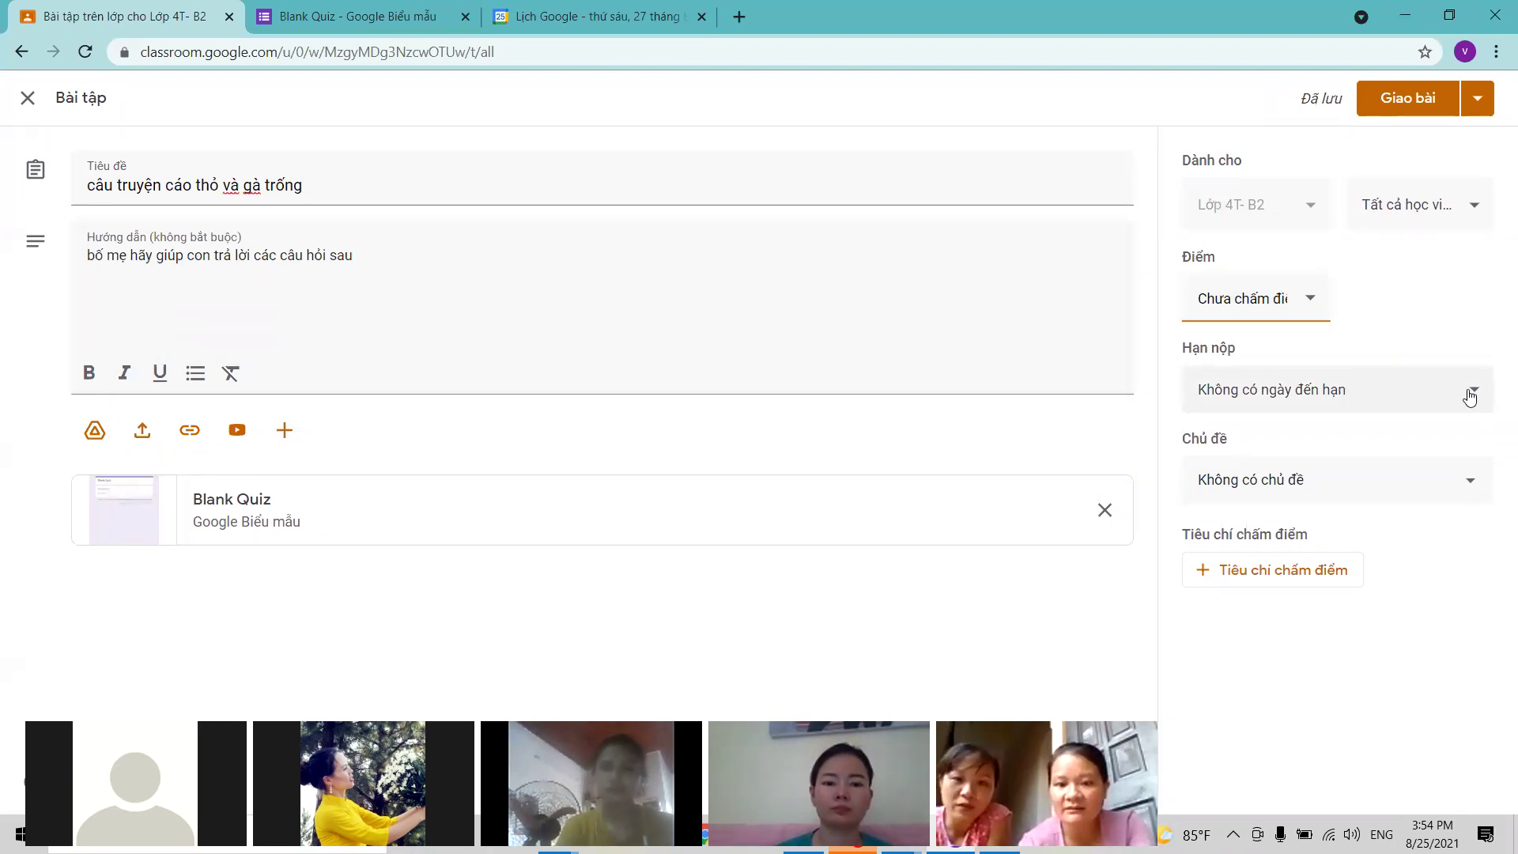
Set the due date to 28 August 2021 and remove the 23:59 due time.
click(1470, 395)
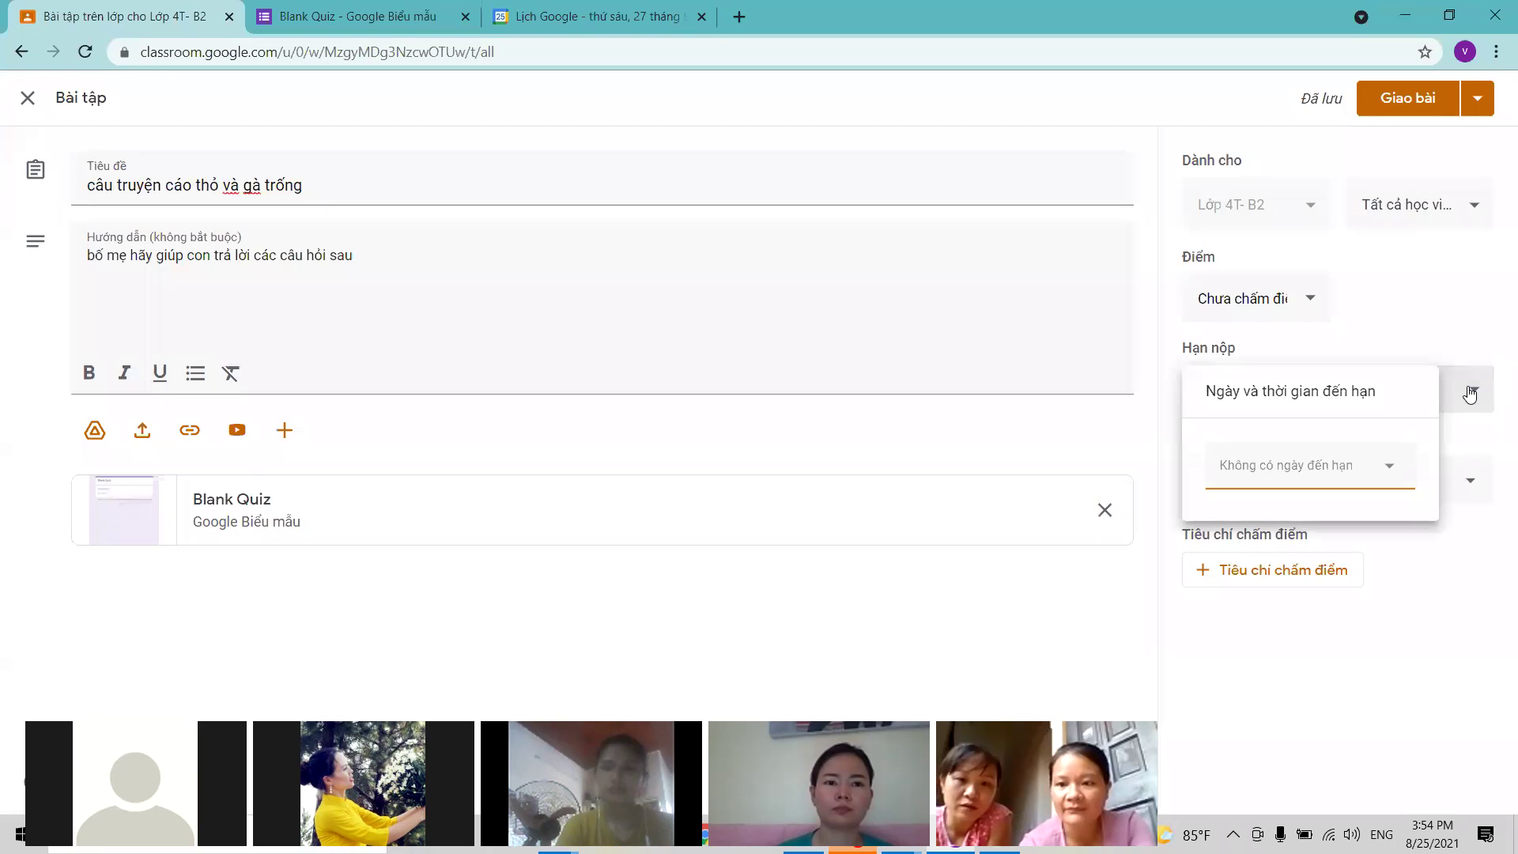
click(1378, 475)
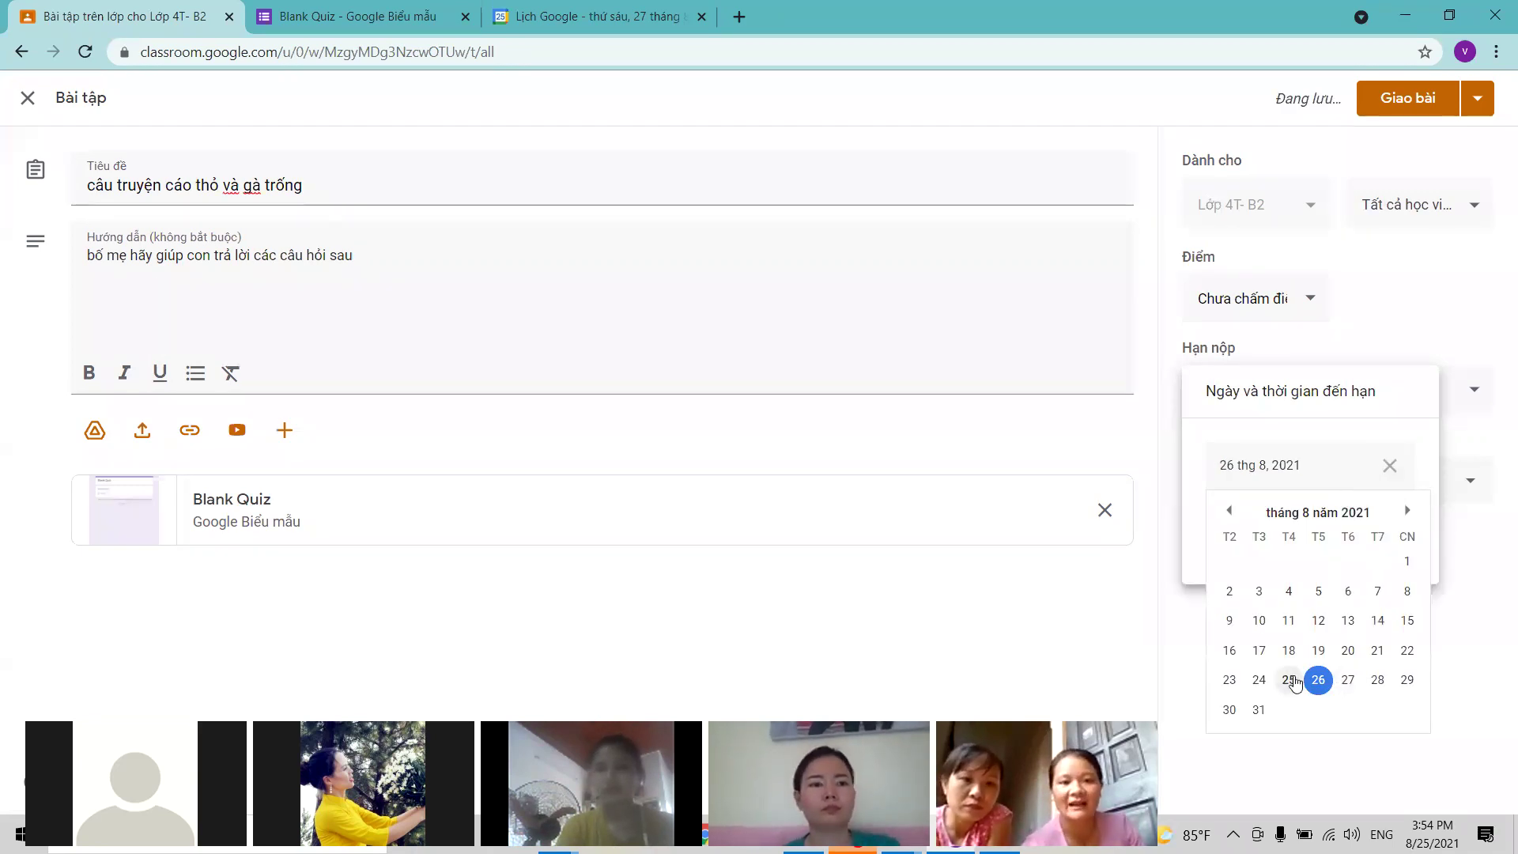
click(1376, 683)
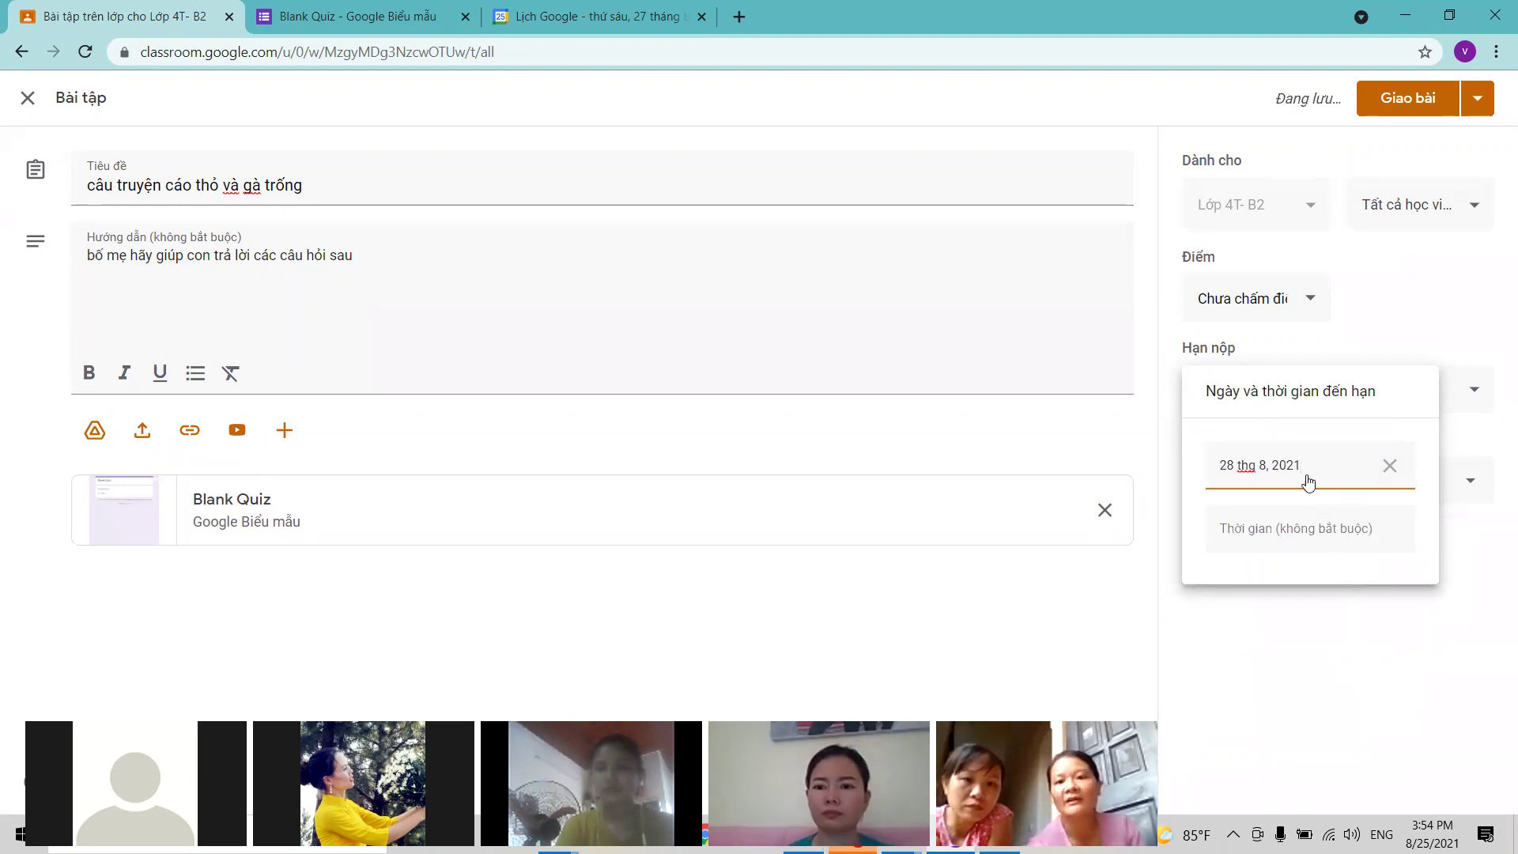
click(1245, 530)
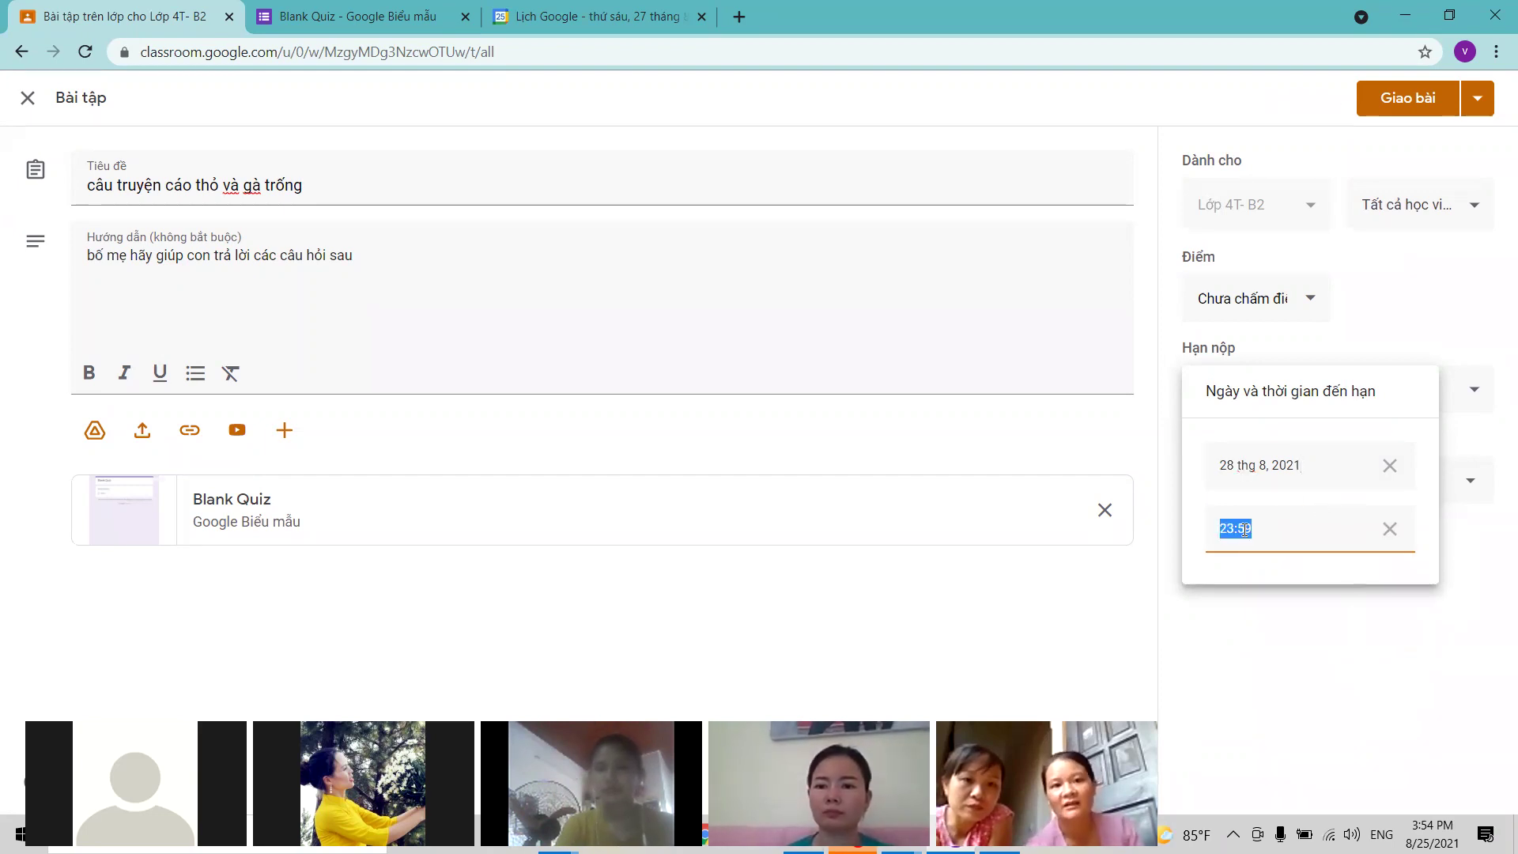
click(1390, 528)
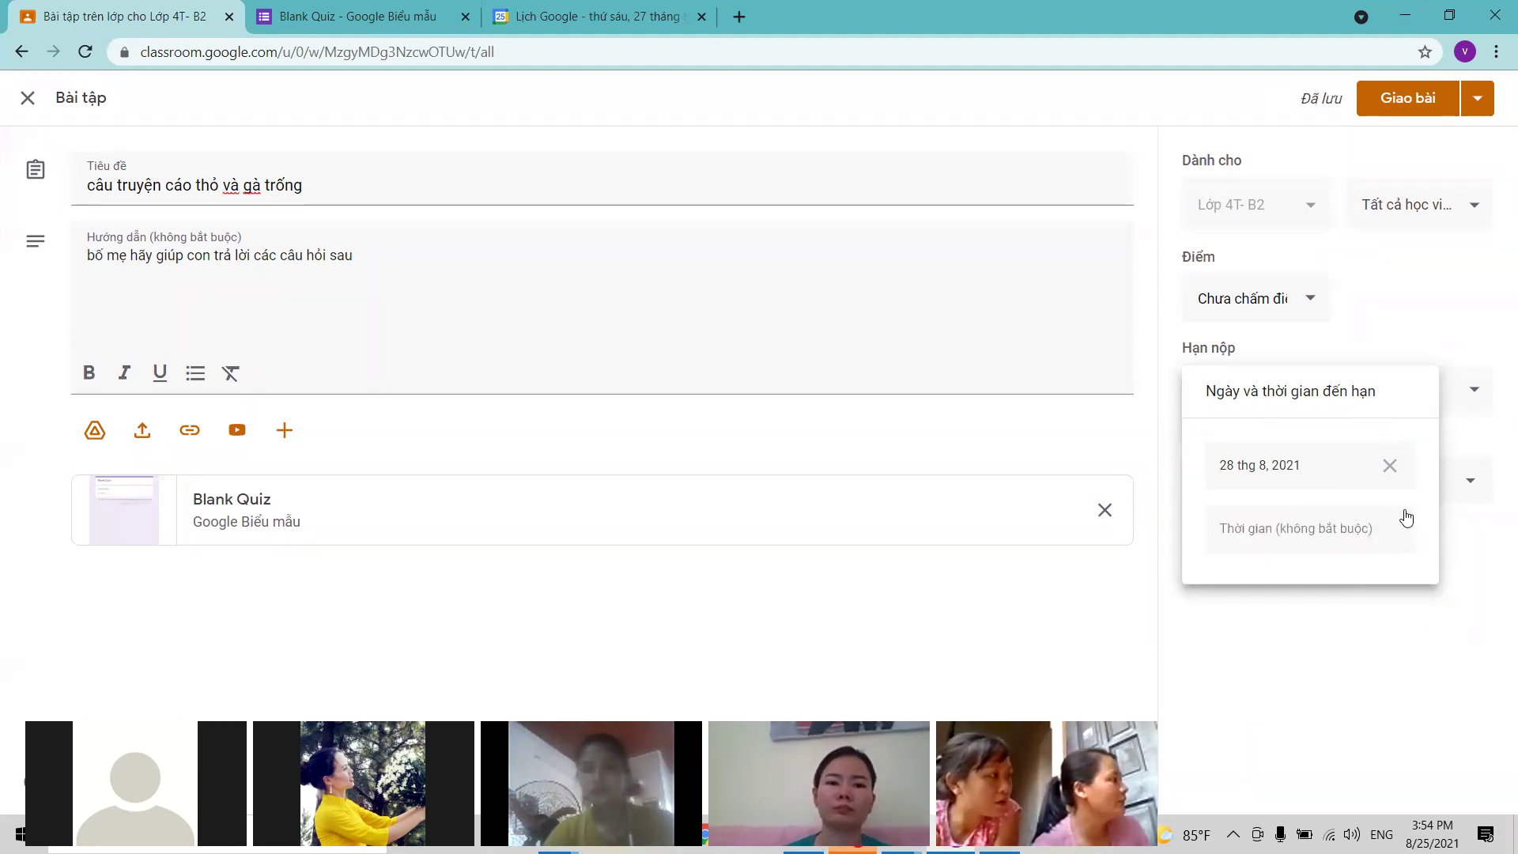
click(1409, 616)
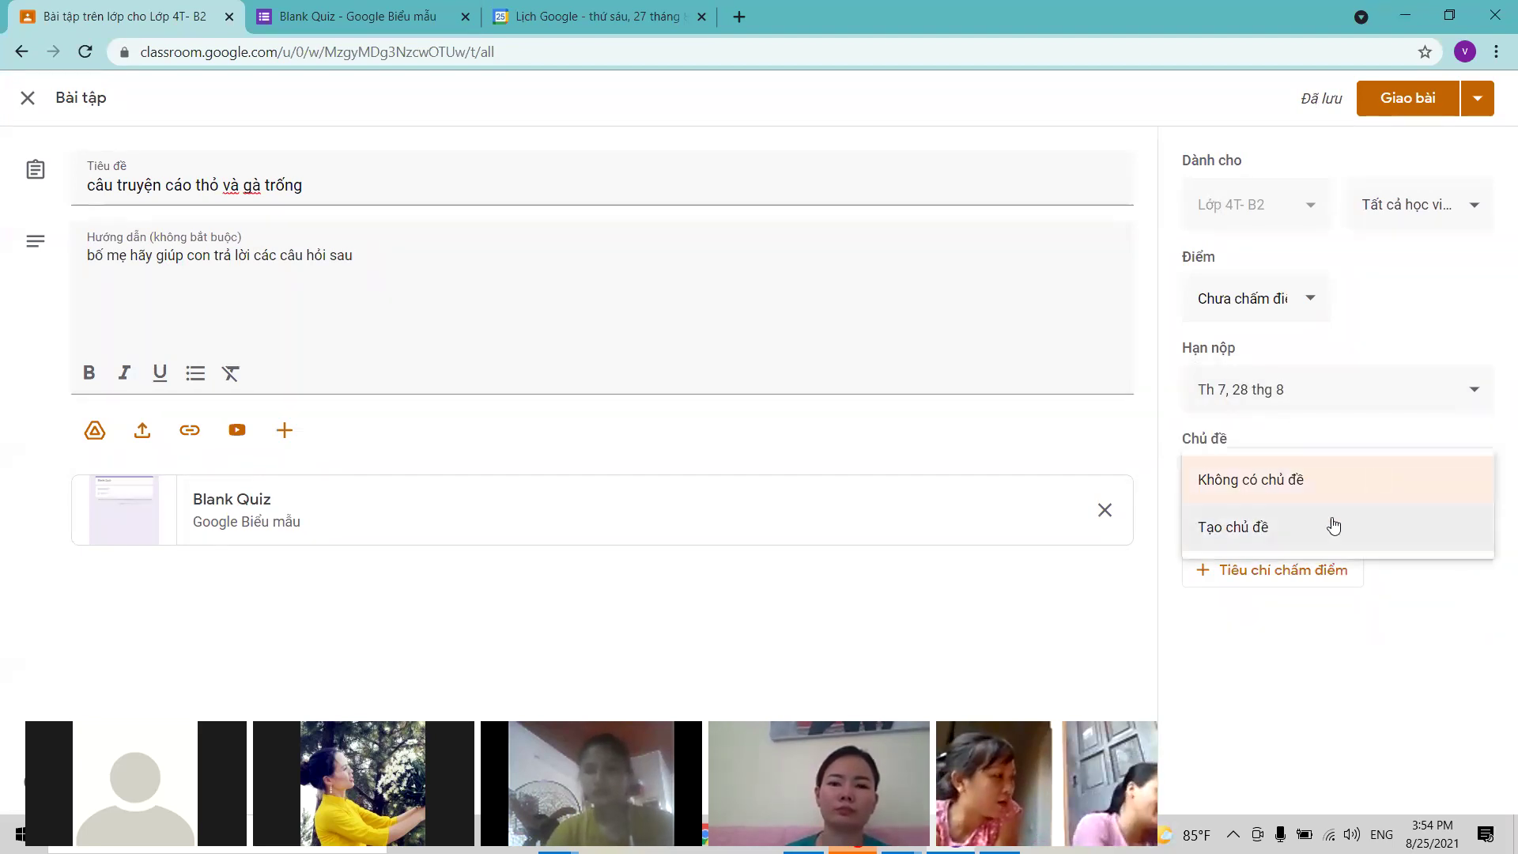
Create the topic 'Lv Pt ngôn ngữ' in the Chủ đề field for the assignment.
click(1332, 528)
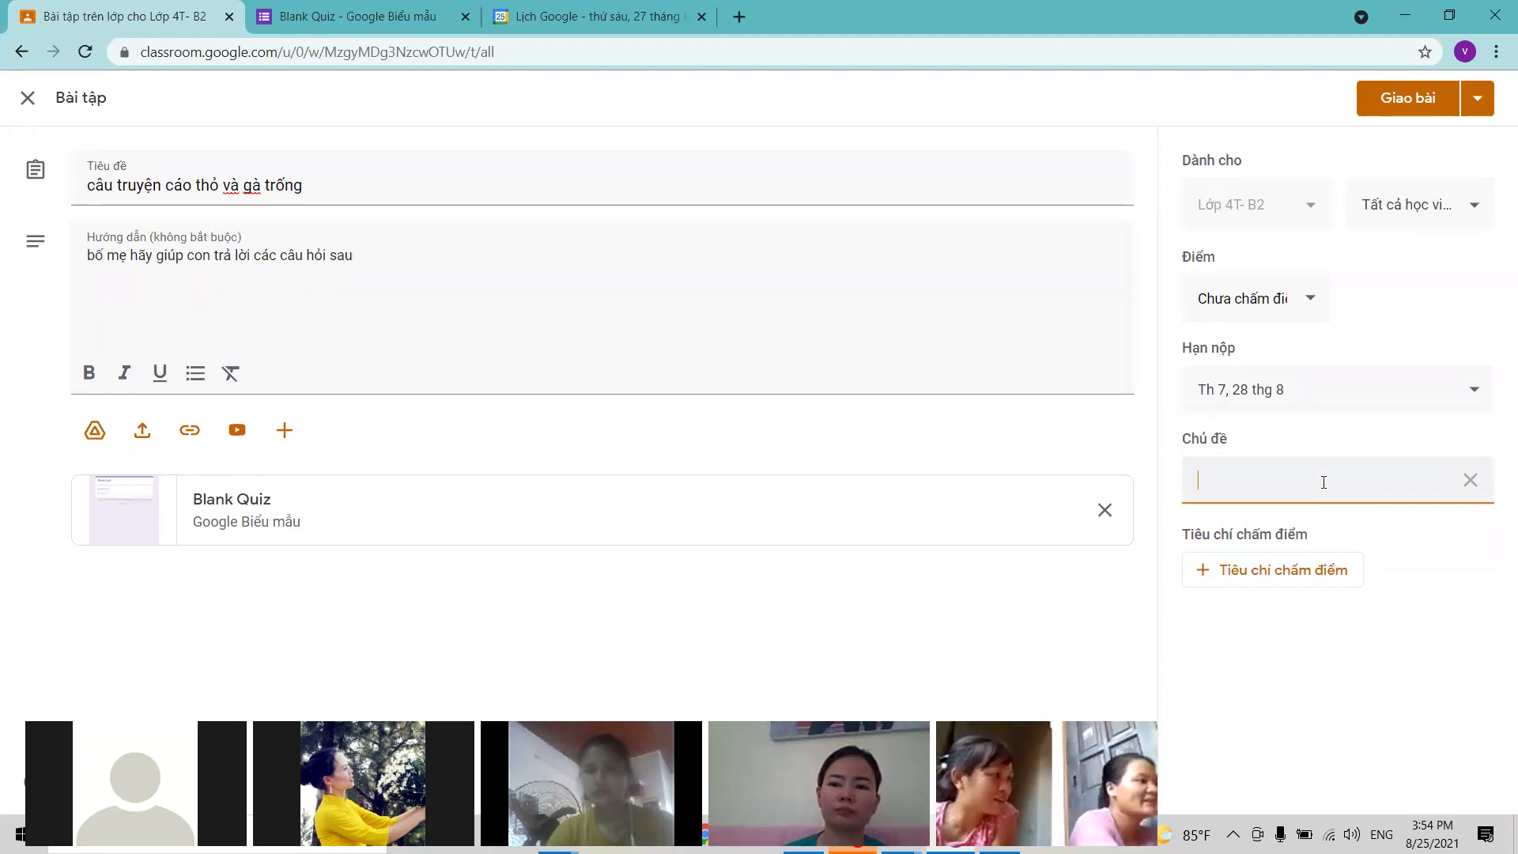
text(Lv)
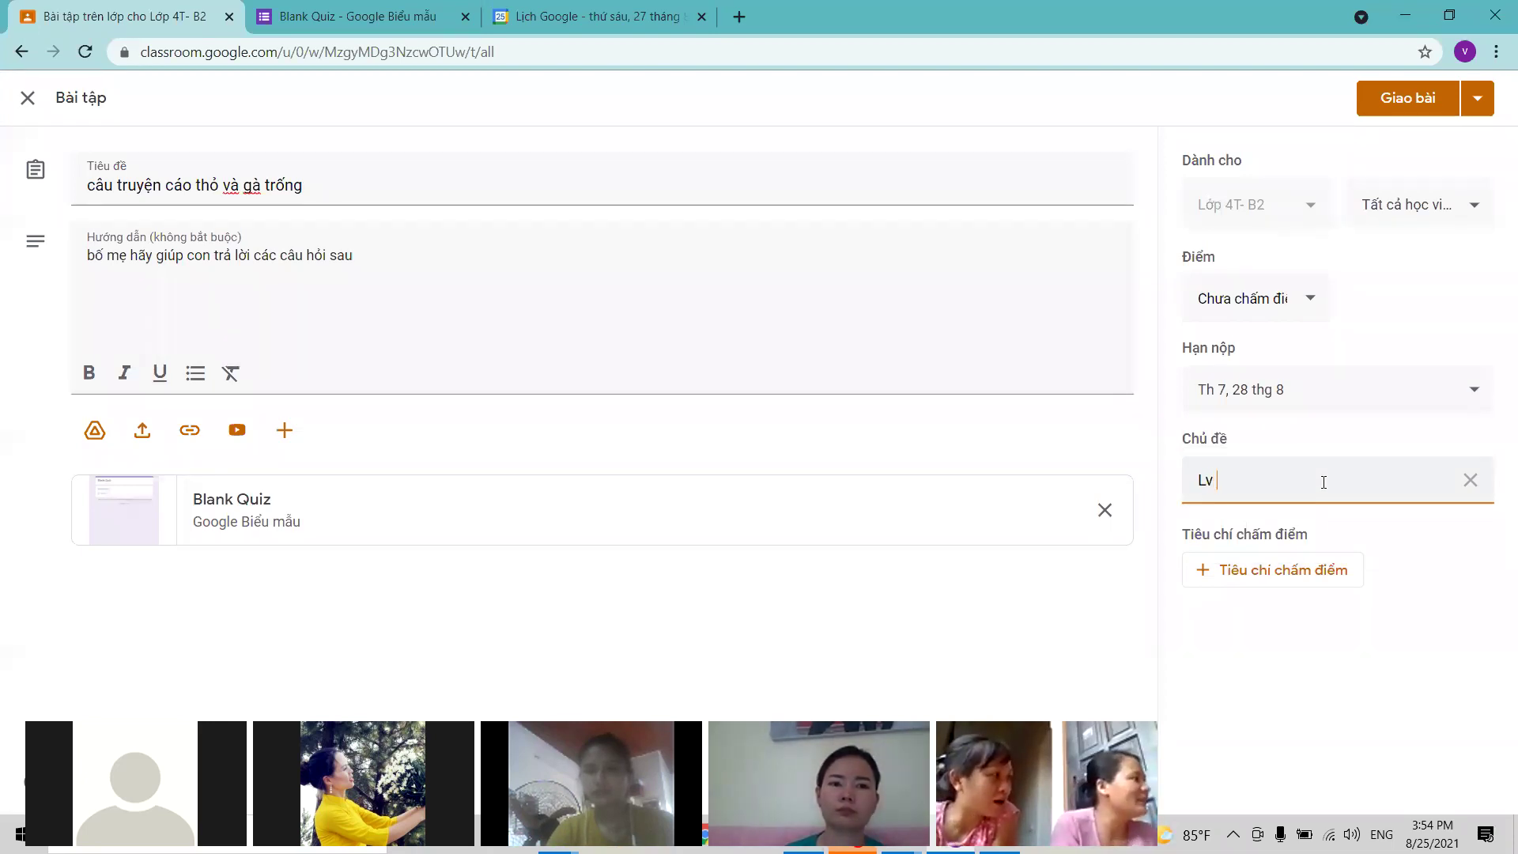
text( Pt)
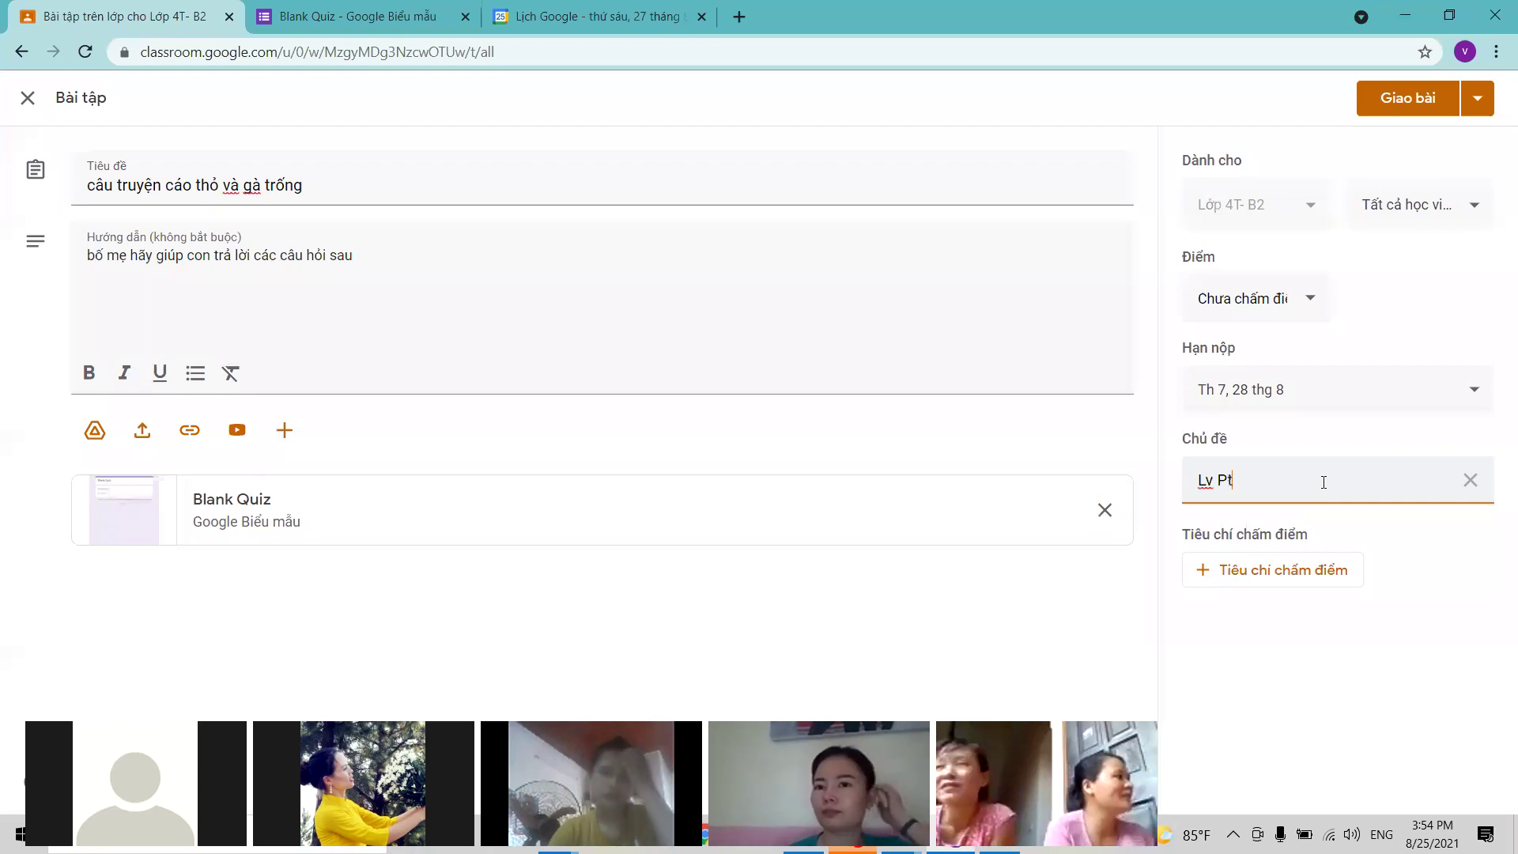
text( ngôn ngữ)
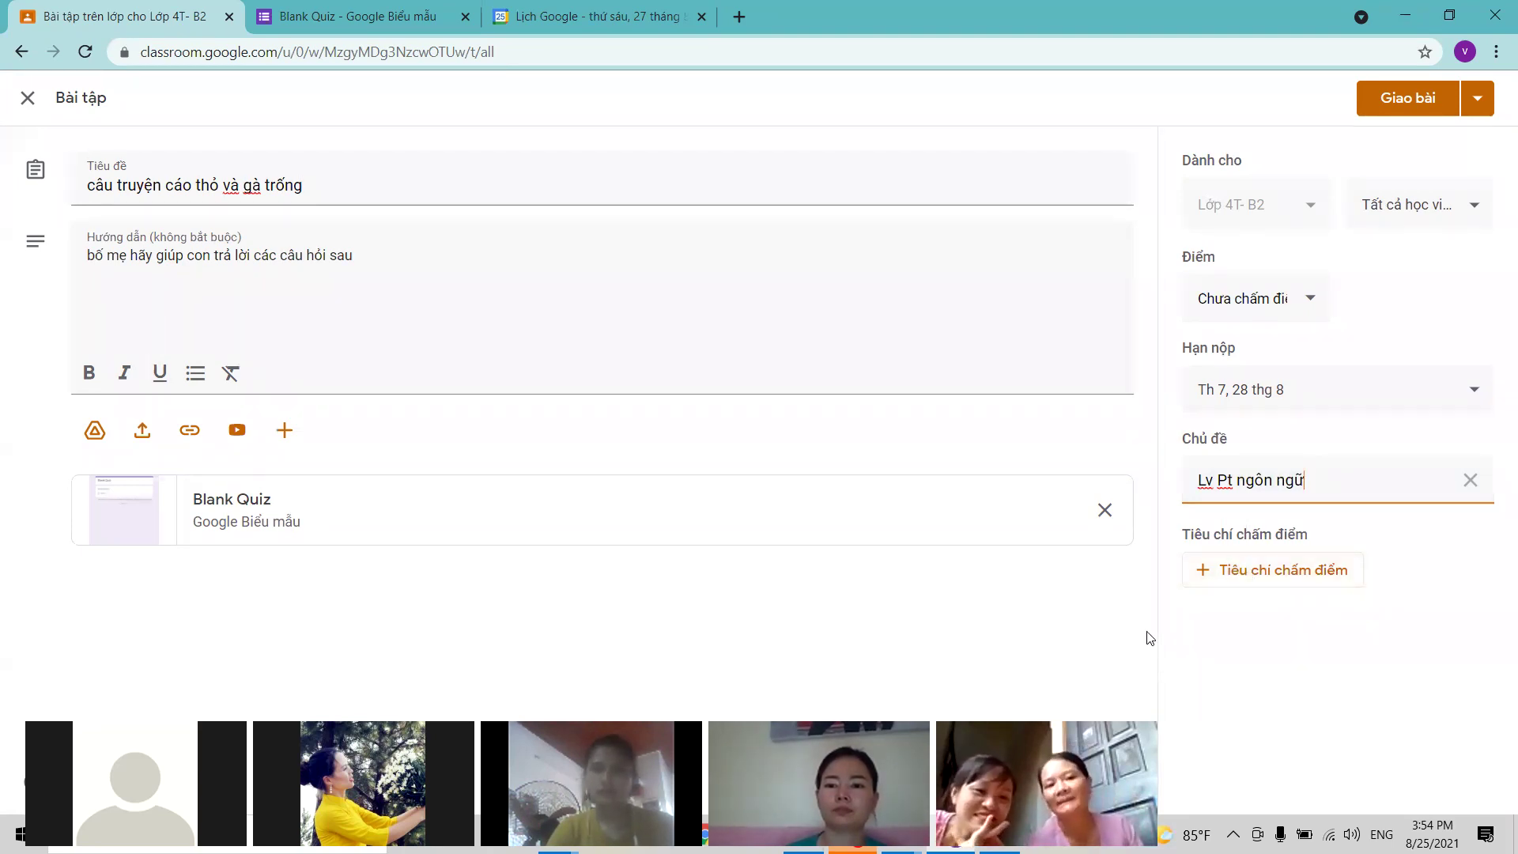
click(1121, 623)
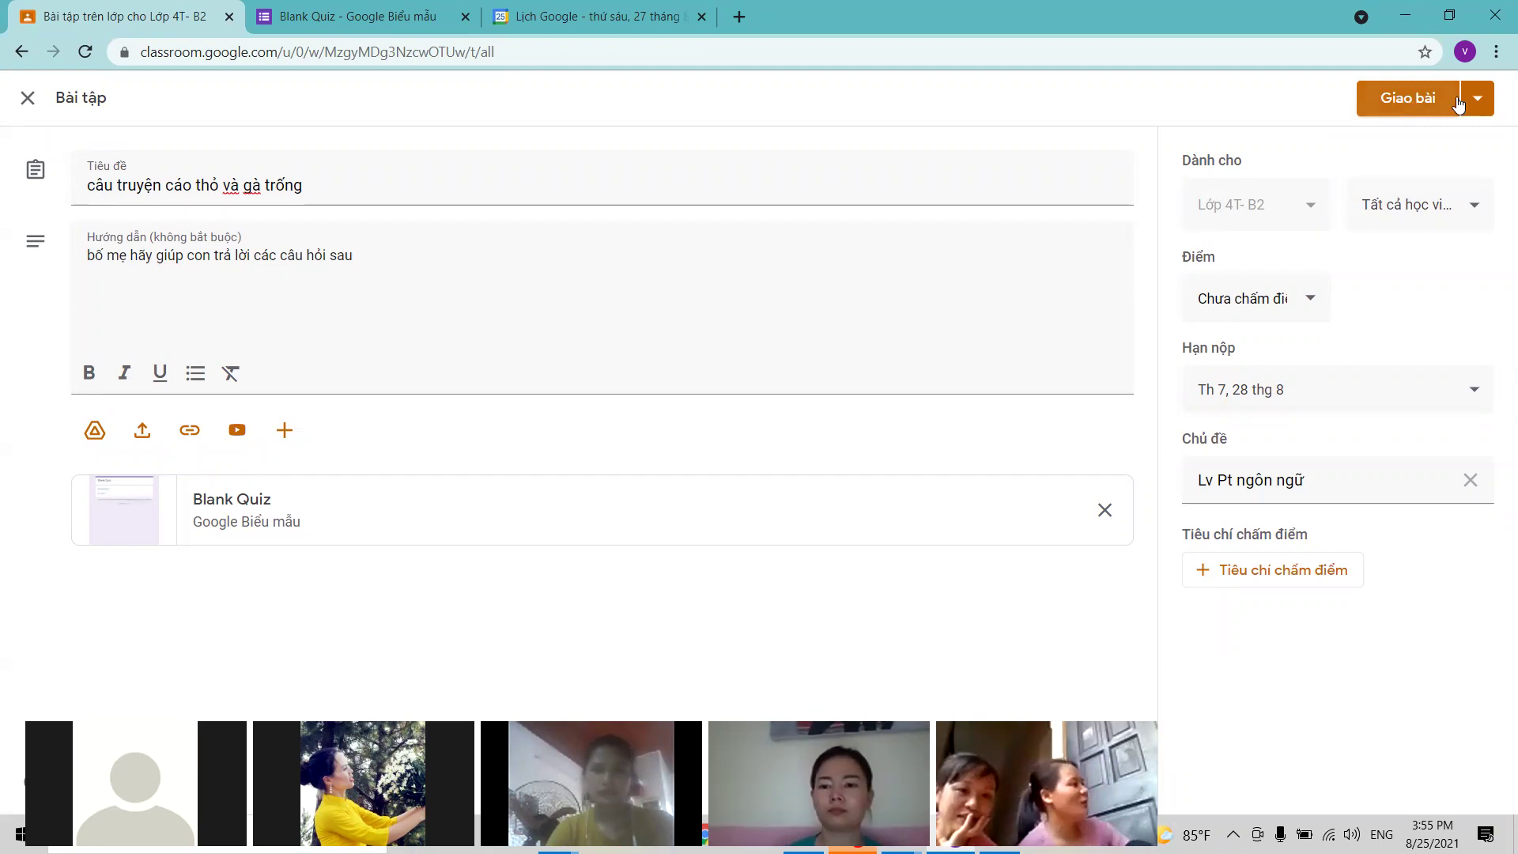
Post the assignment with Giao bài and confirm in the confirmation dialog.
click(1428, 100)
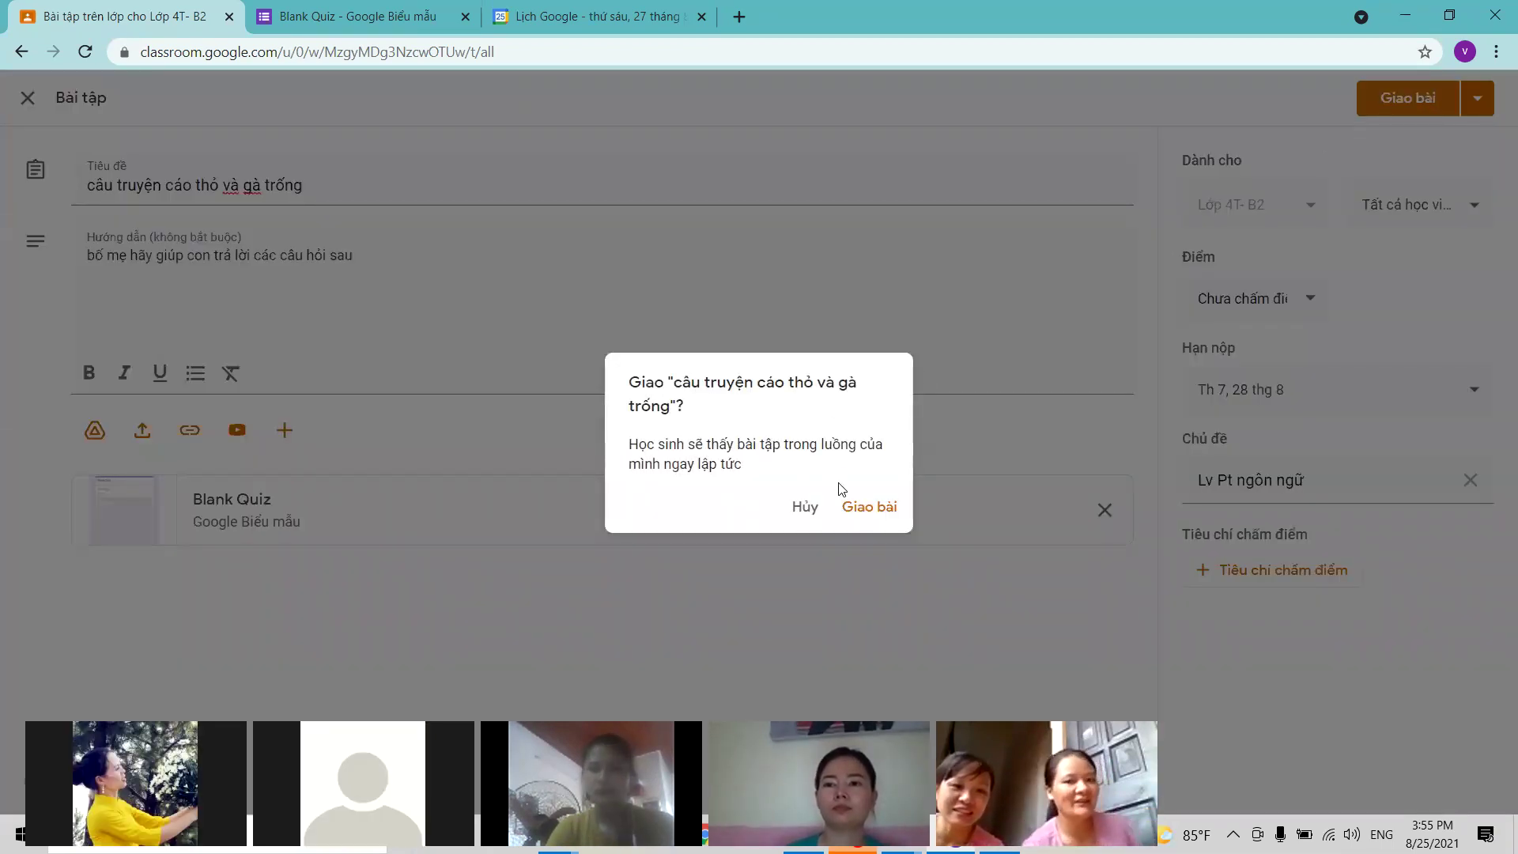
click(868, 507)
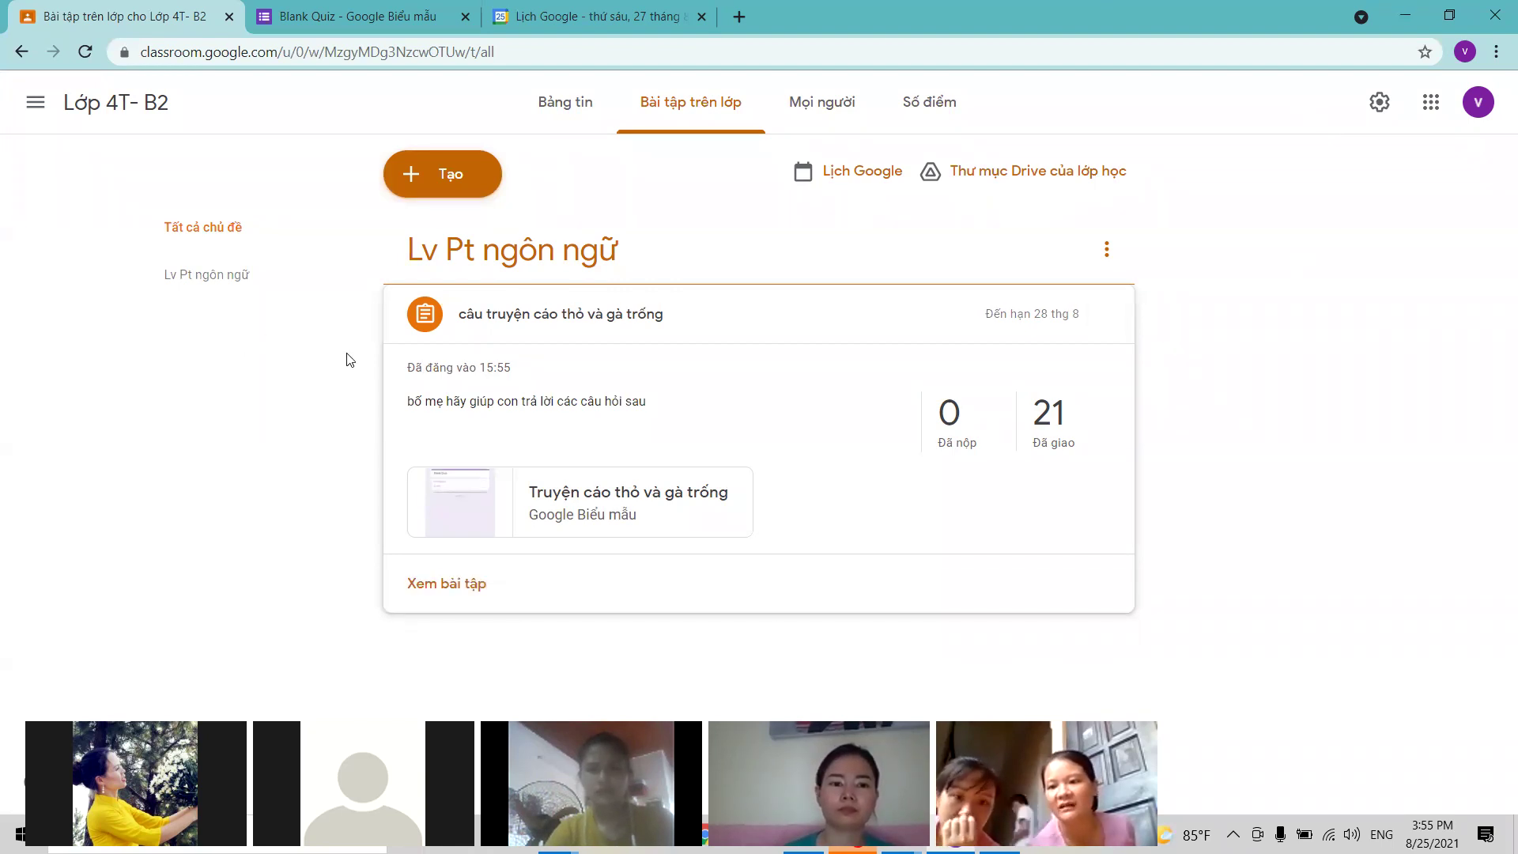
Review the assignment's student work, then go back to Classwork showing 3 turned in, 18 assigned.
click(473, 593)
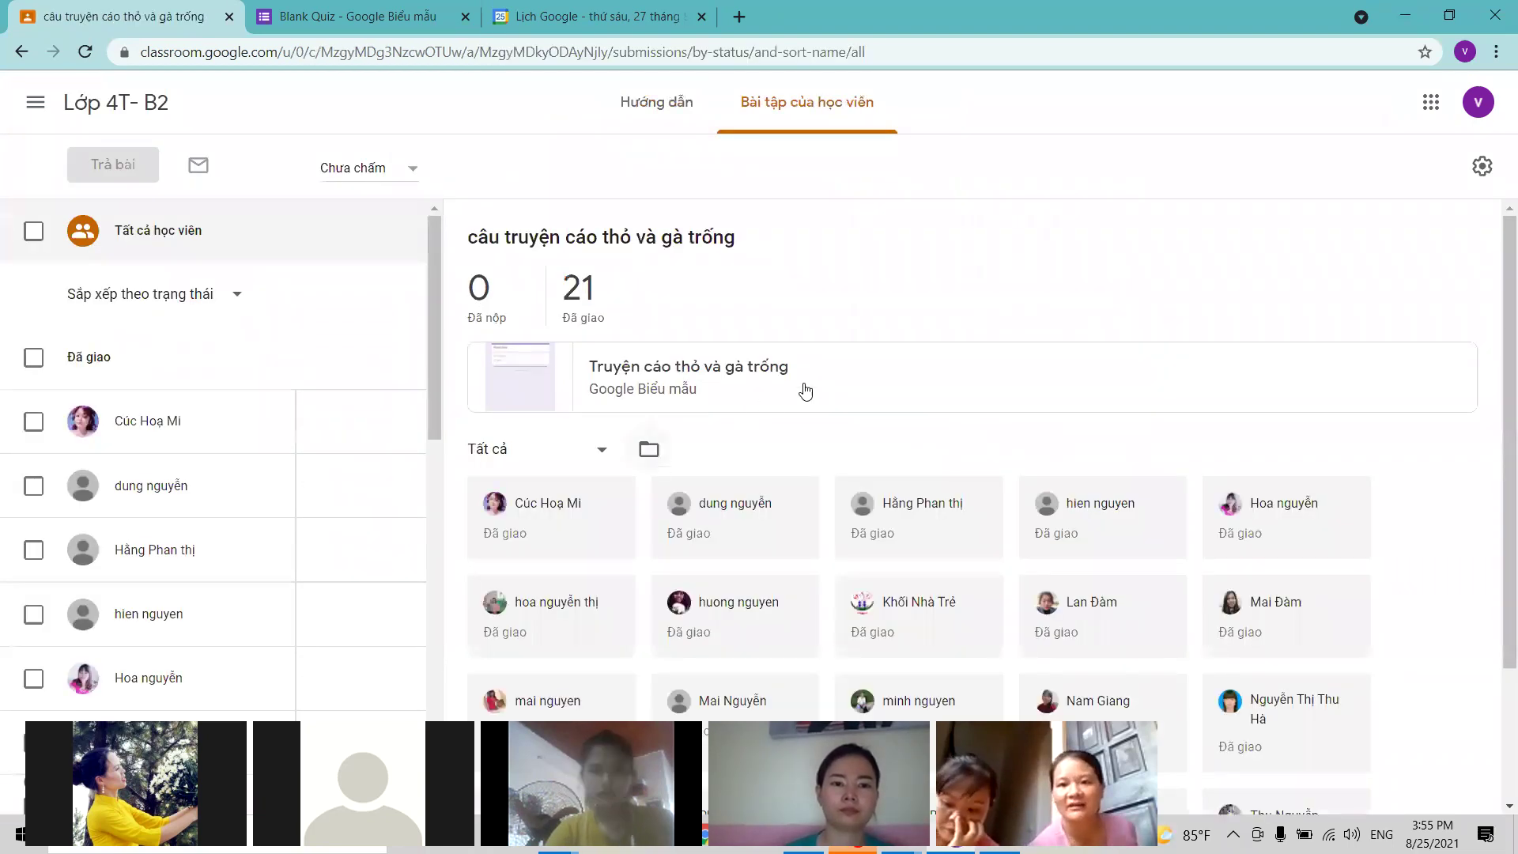
scroll(882, 378, down, 3)
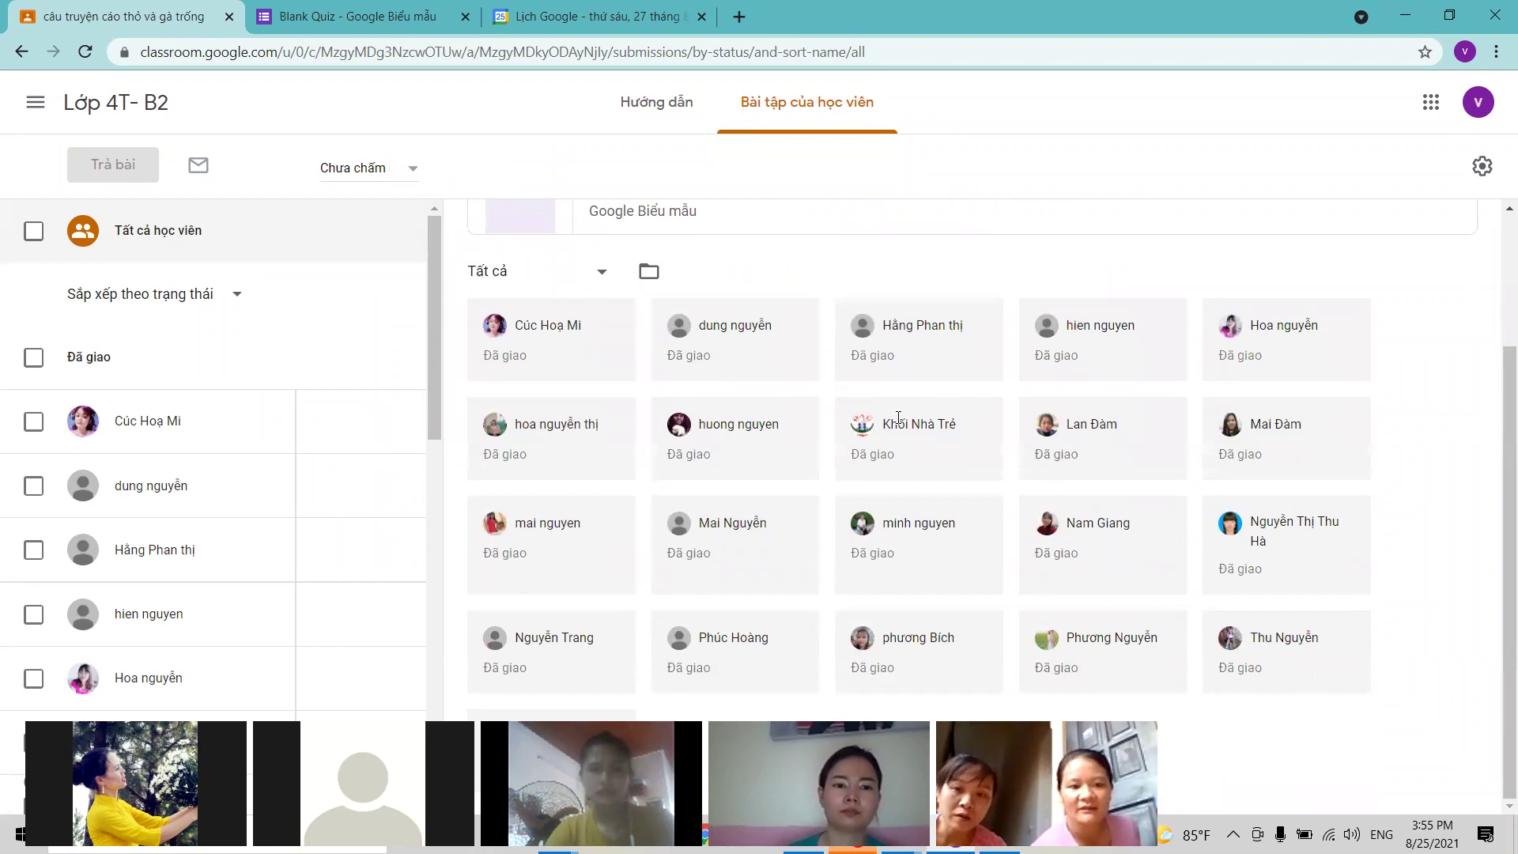
scroll(899, 451, up, 3)
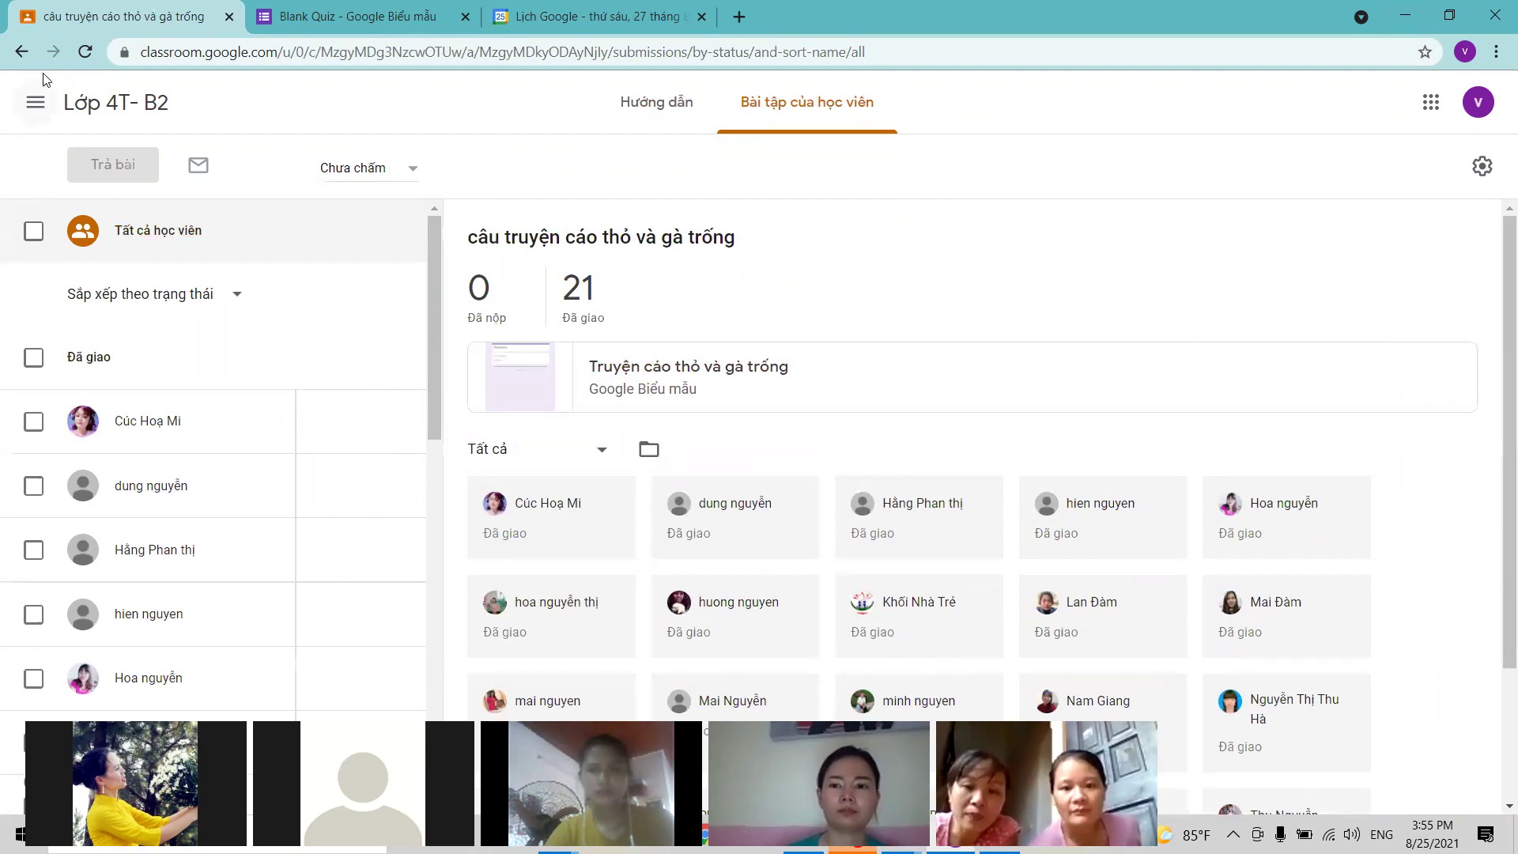
click(23, 51)
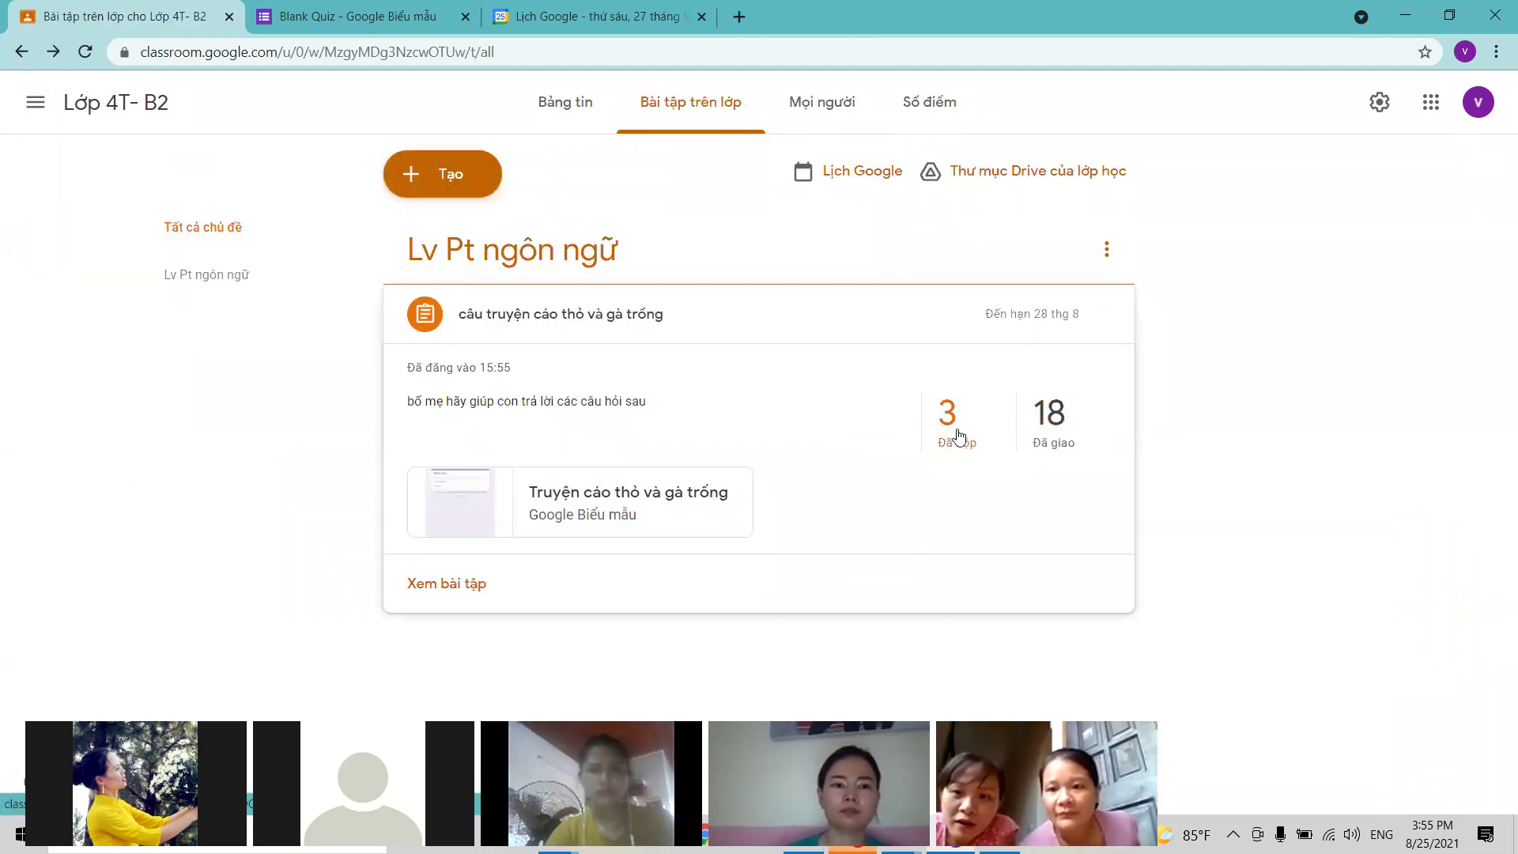
click(453, 584)
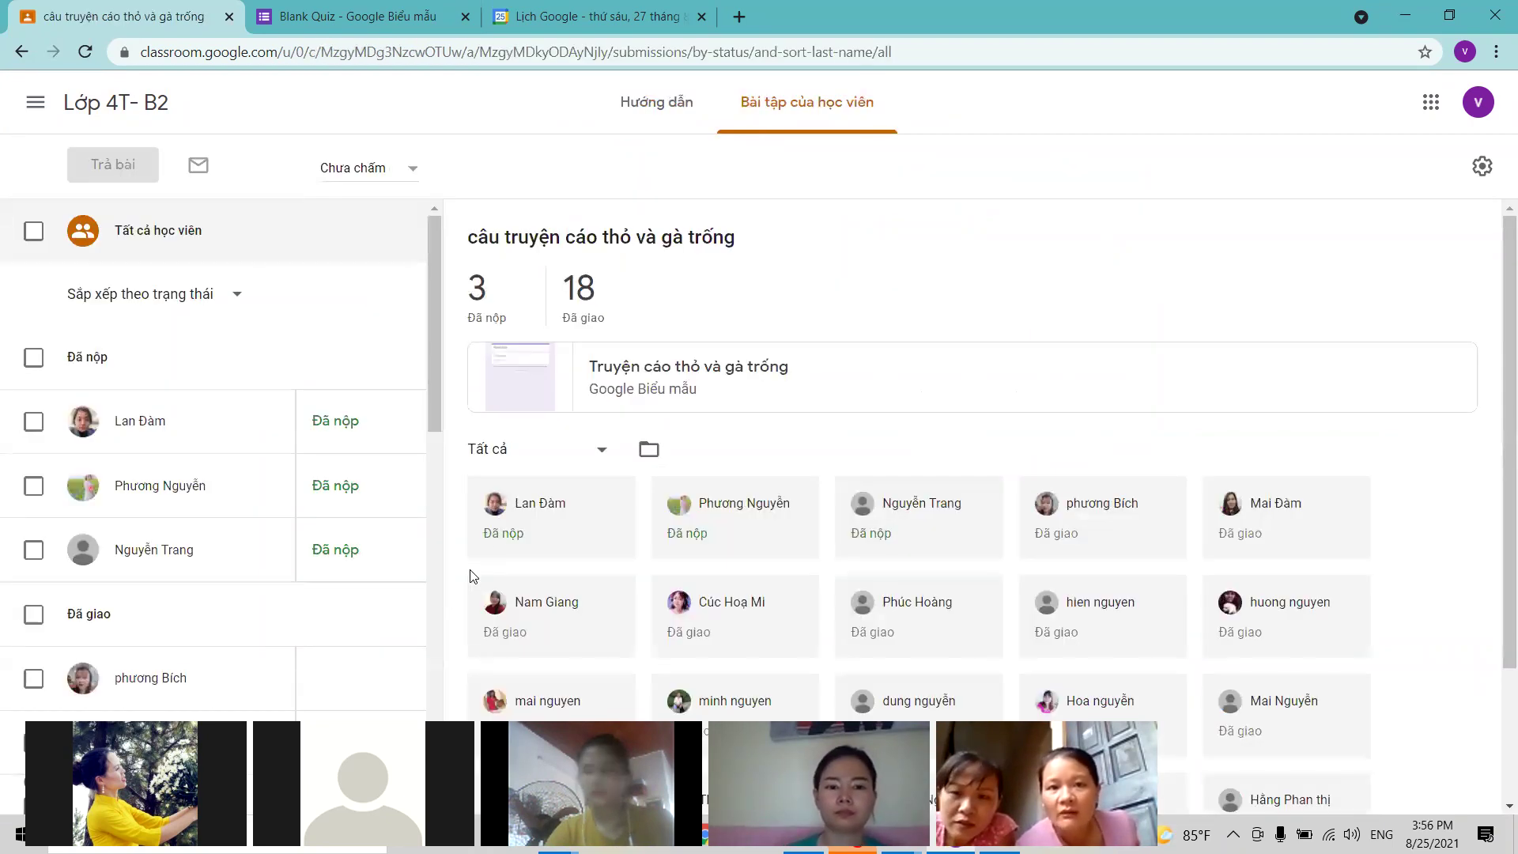
scroll(636, 418, down, 1)
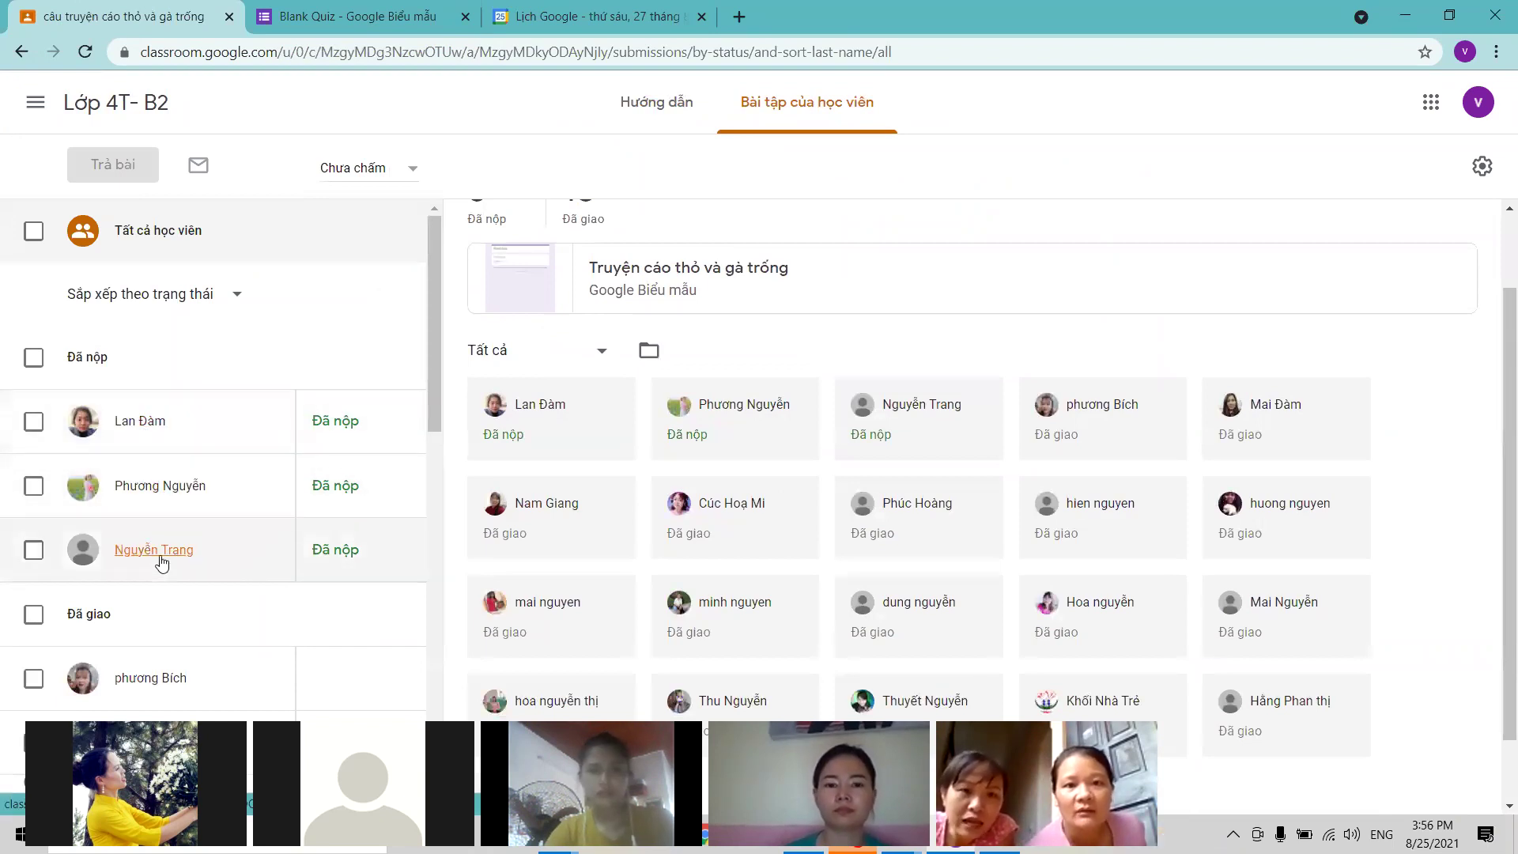
scroll(420, 451, down, 9)
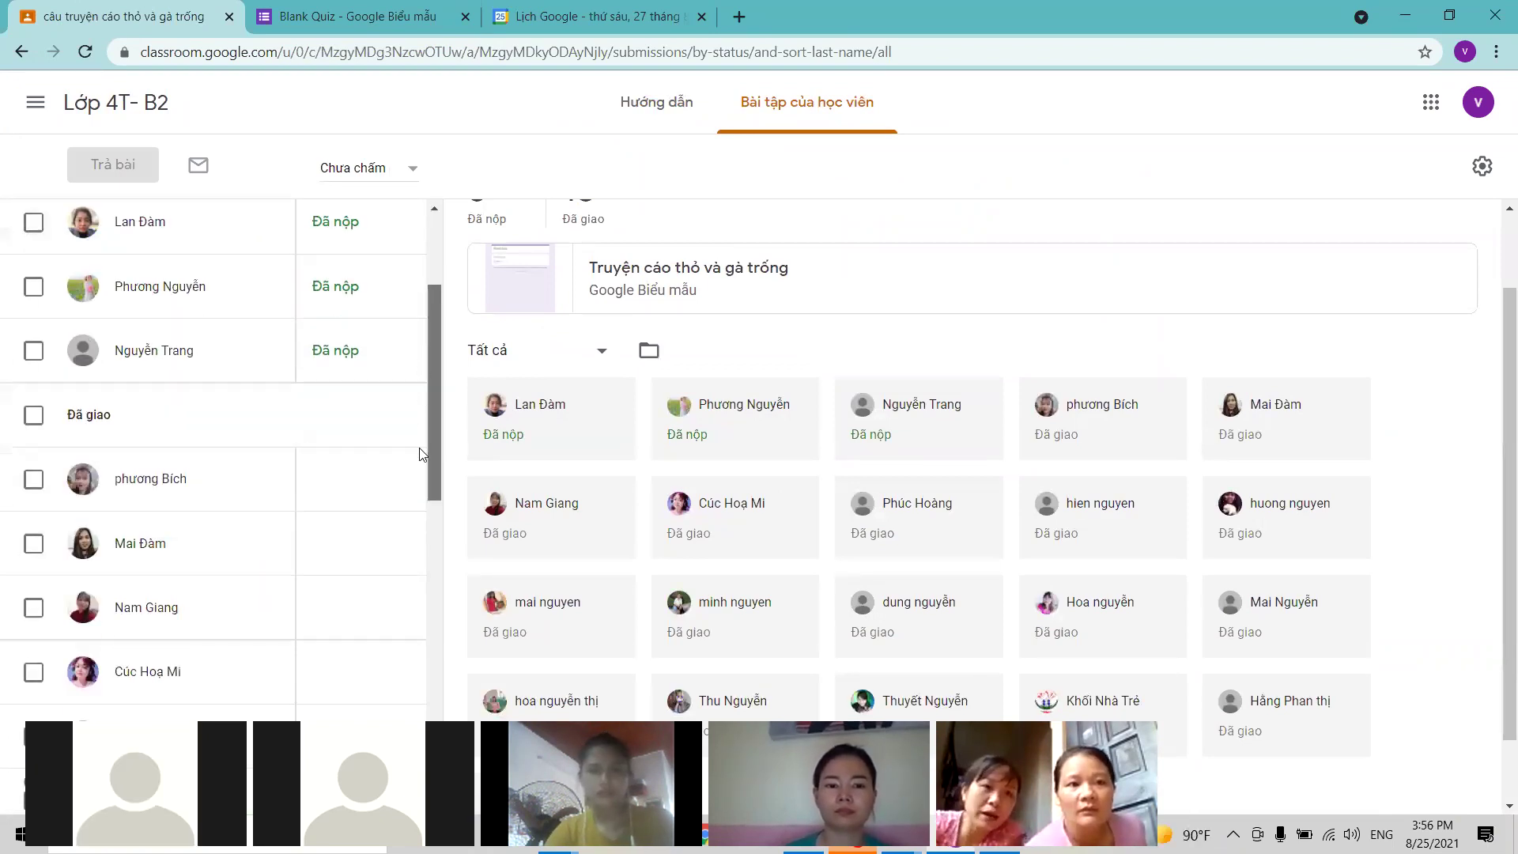
scroll(417, 616, down, 3)
scroll(359, 258, up, 12)
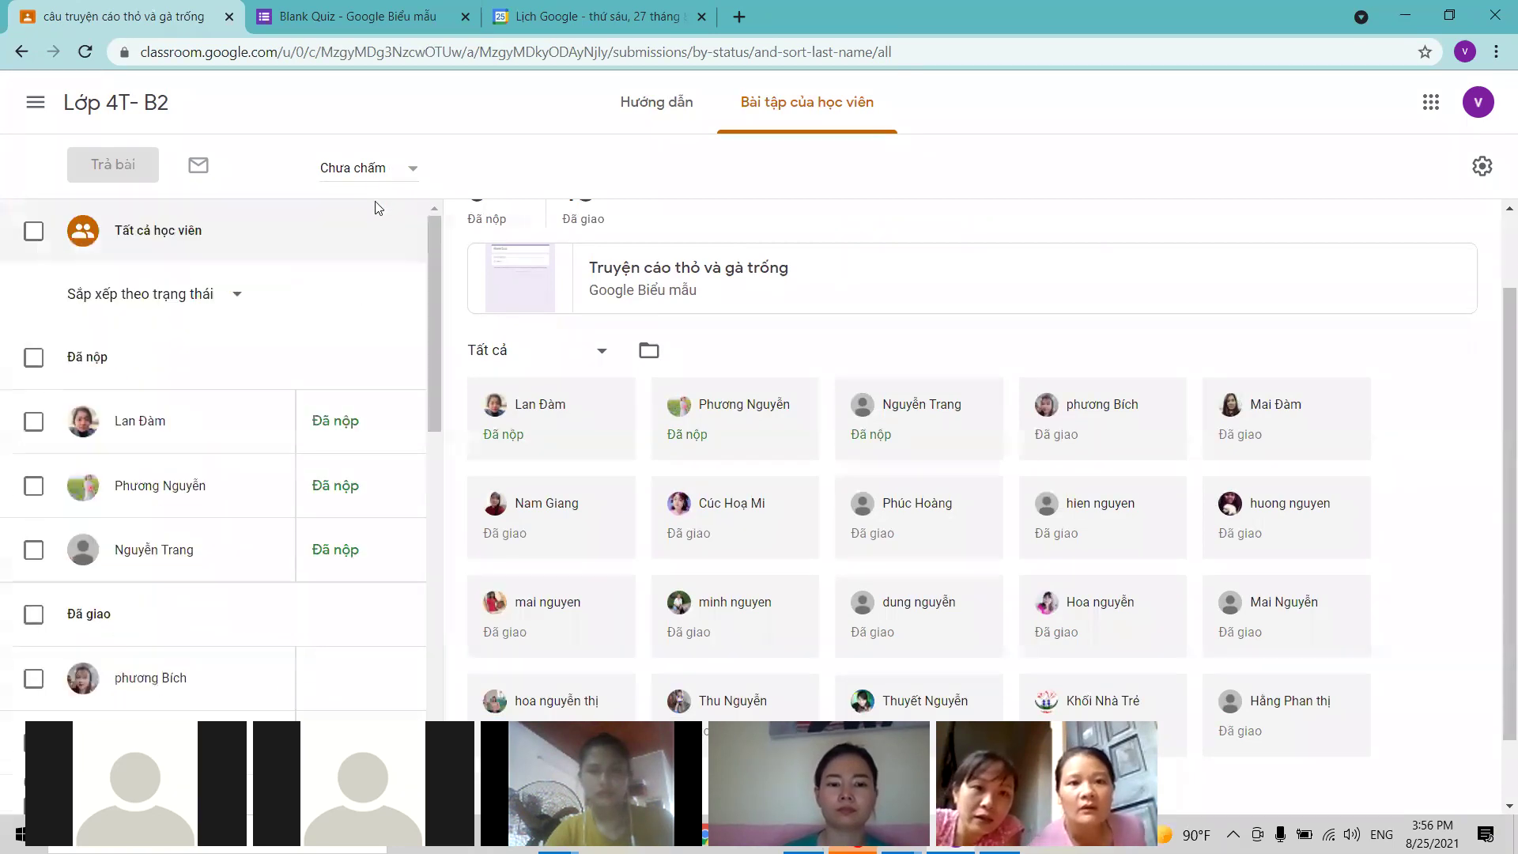
scroll(1494, 439, down, 1)
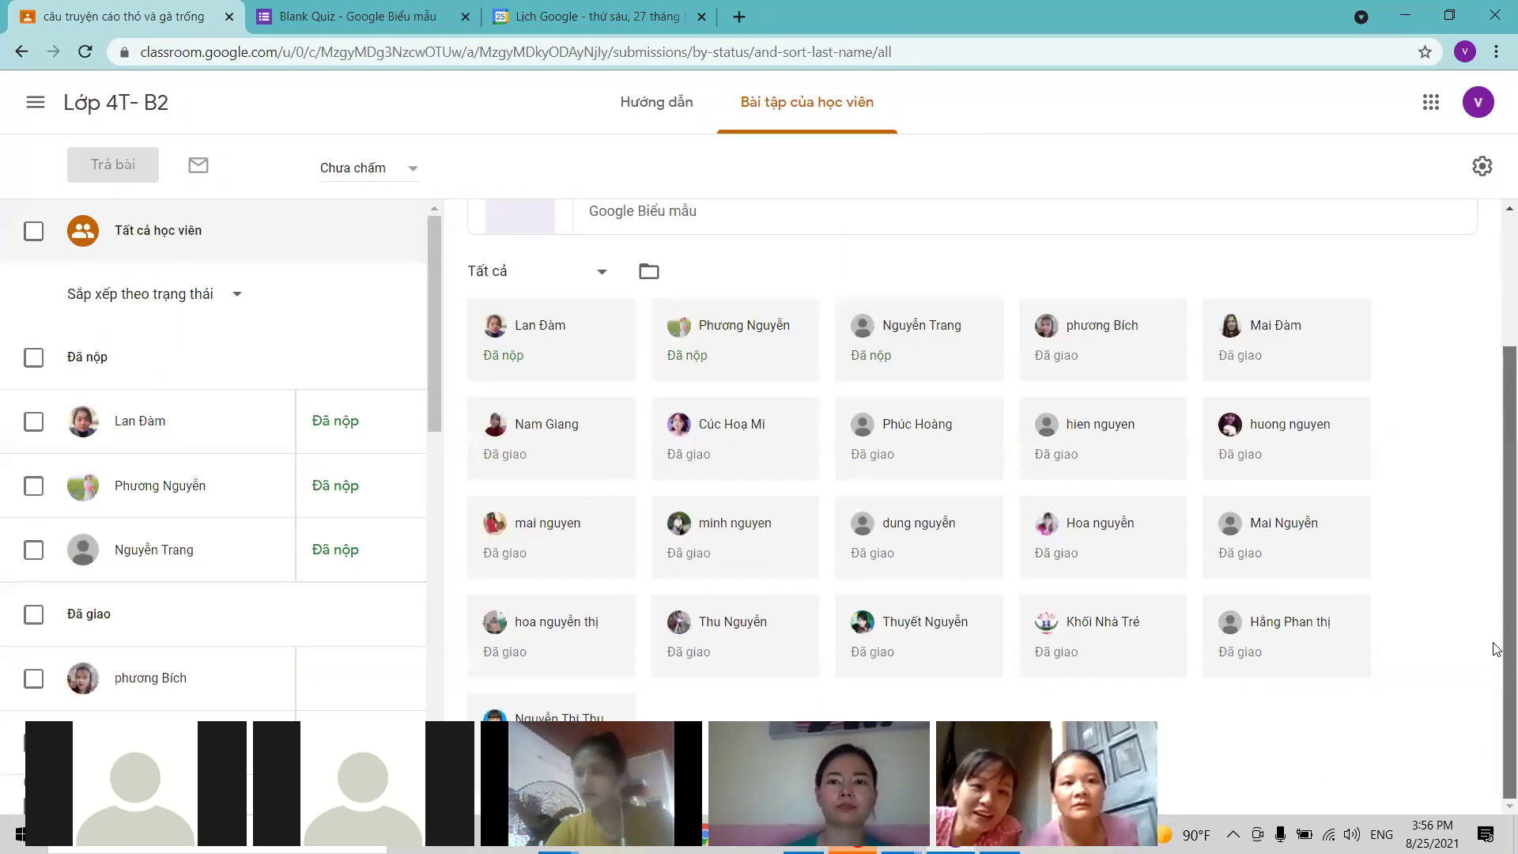
scroll(1494, 317, up, 3)
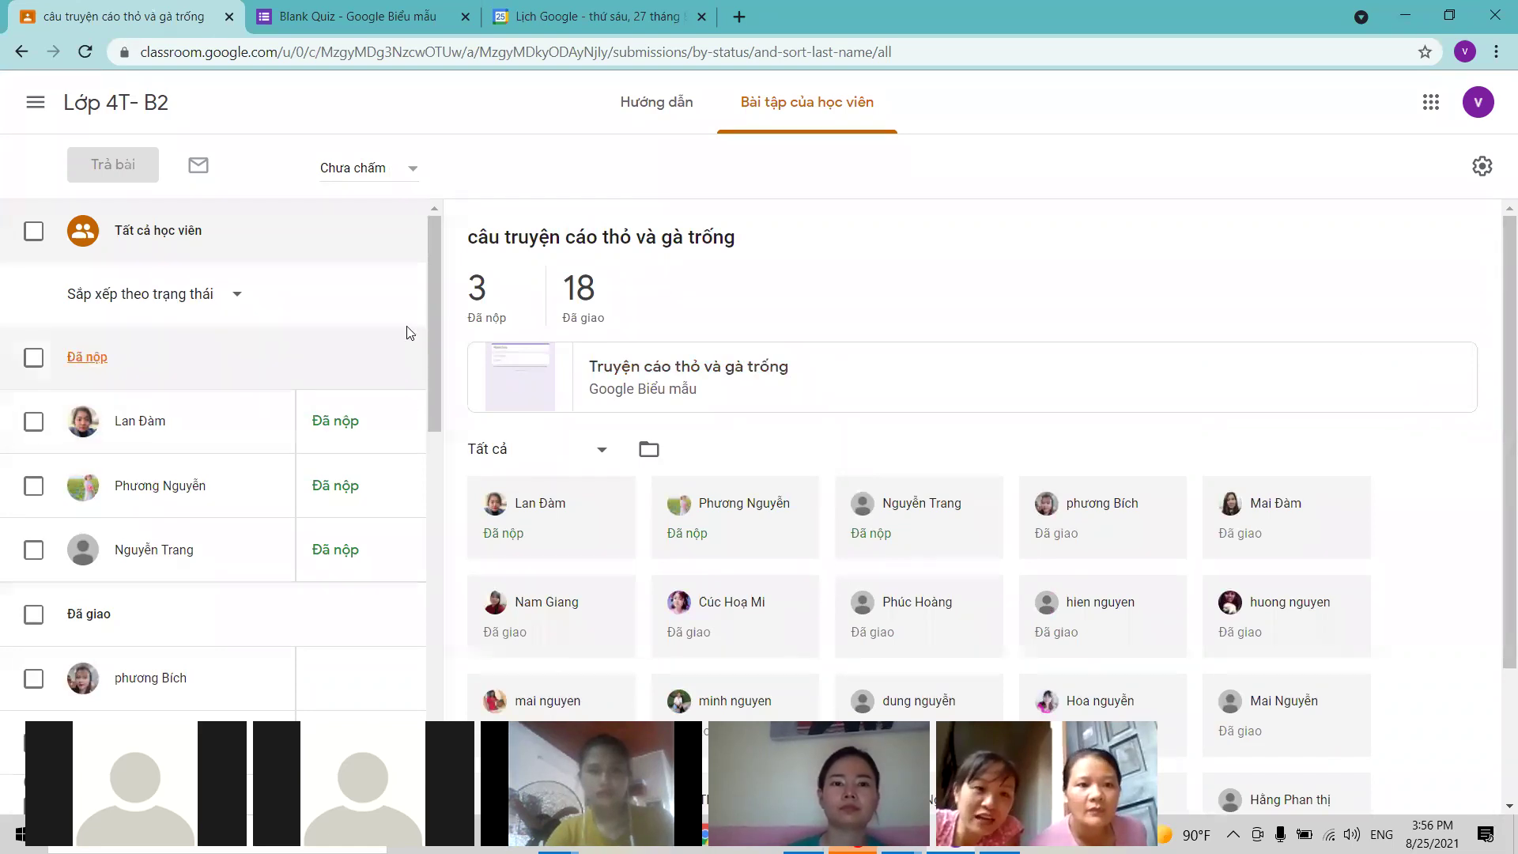
drag(427, 319, 429, 249)
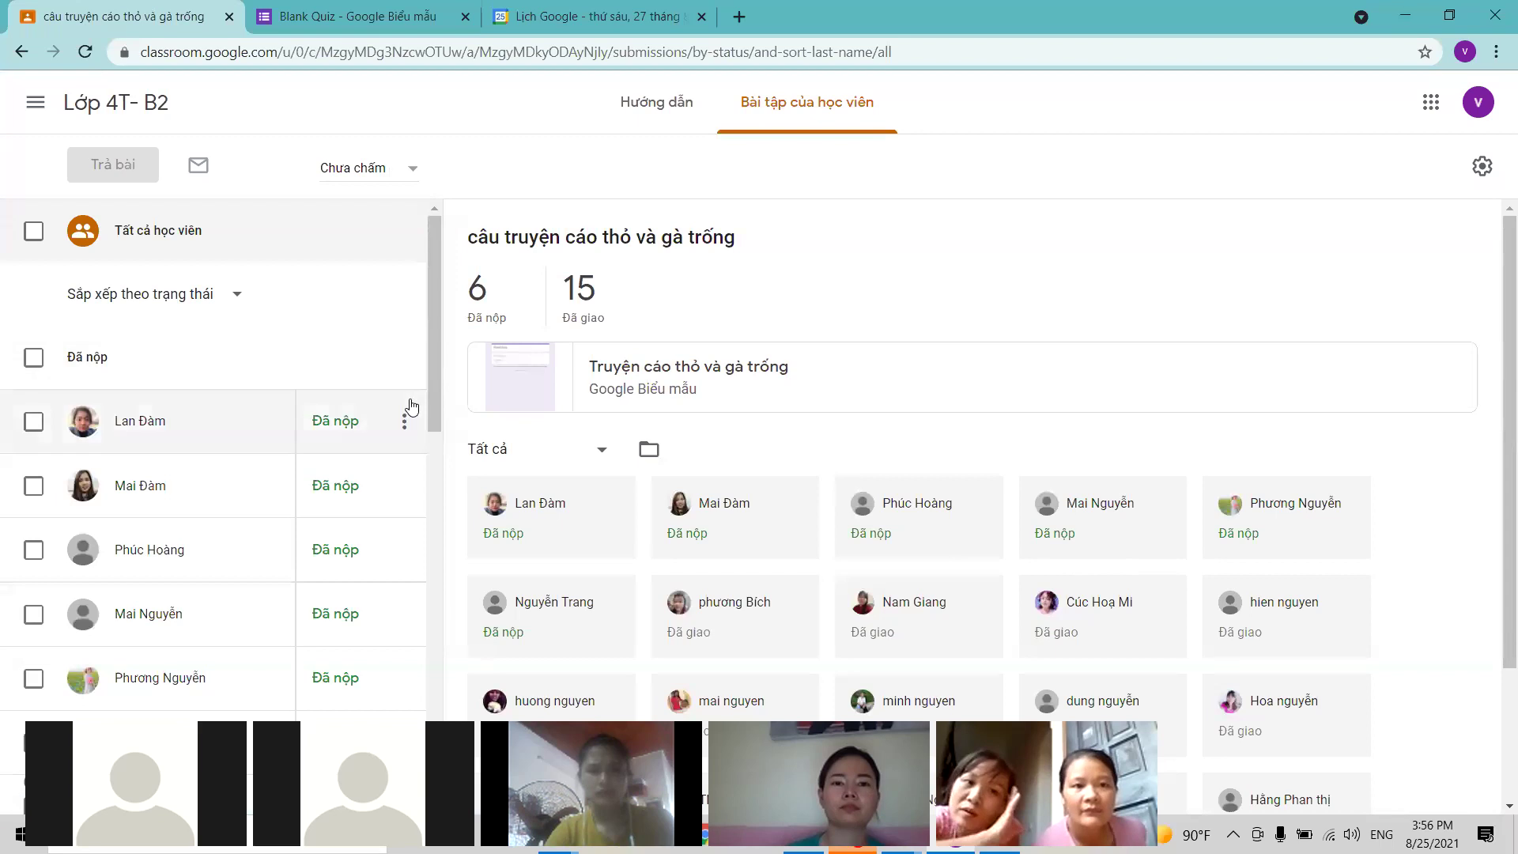
scroll(410, 406, down, 3)
scroll(411, 400, up, 1)
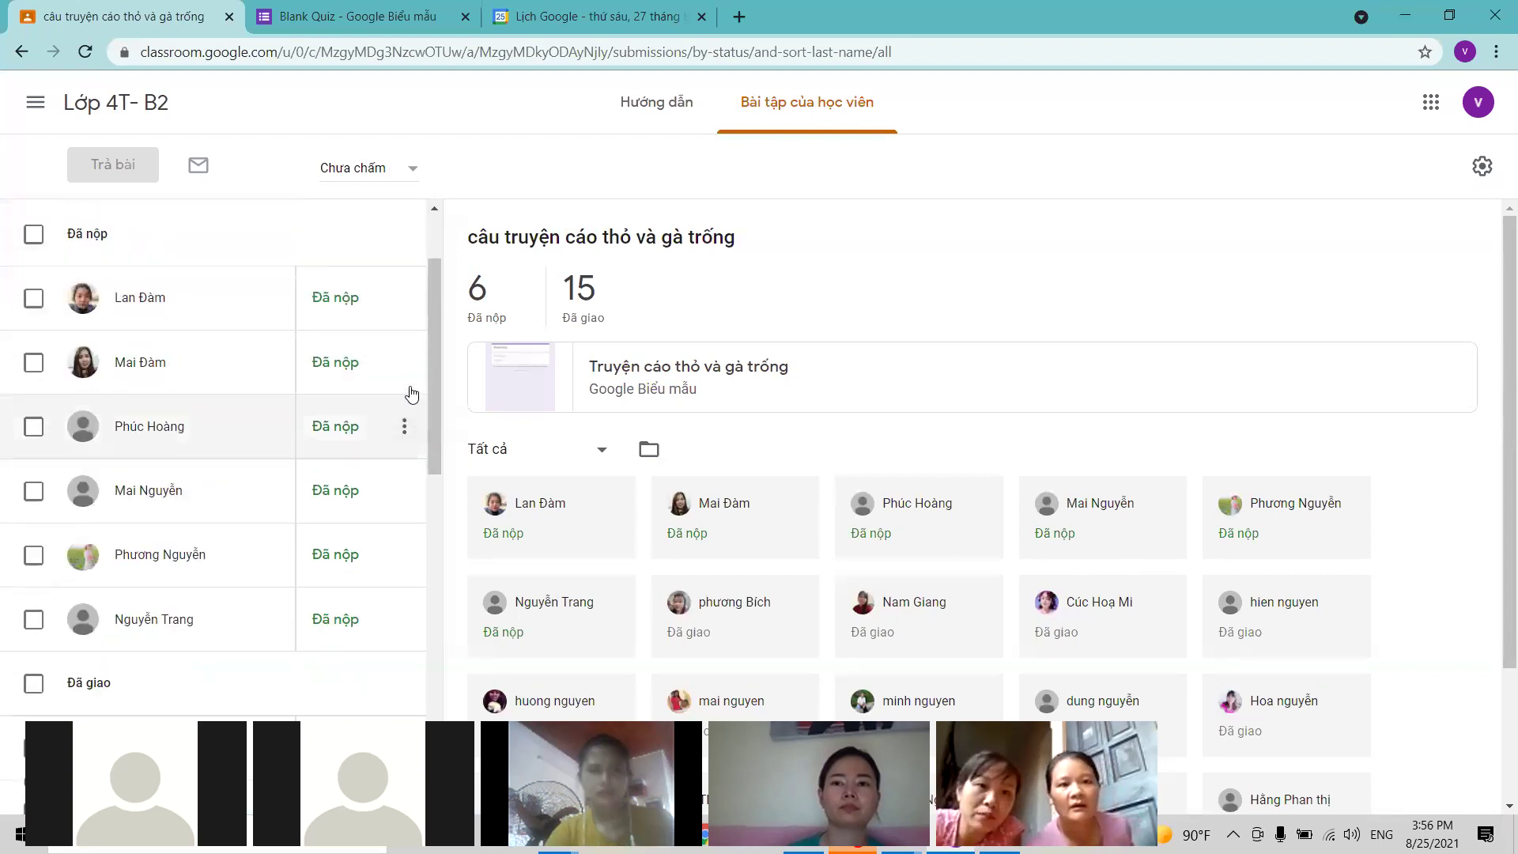
drag(439, 361, 445, 311)
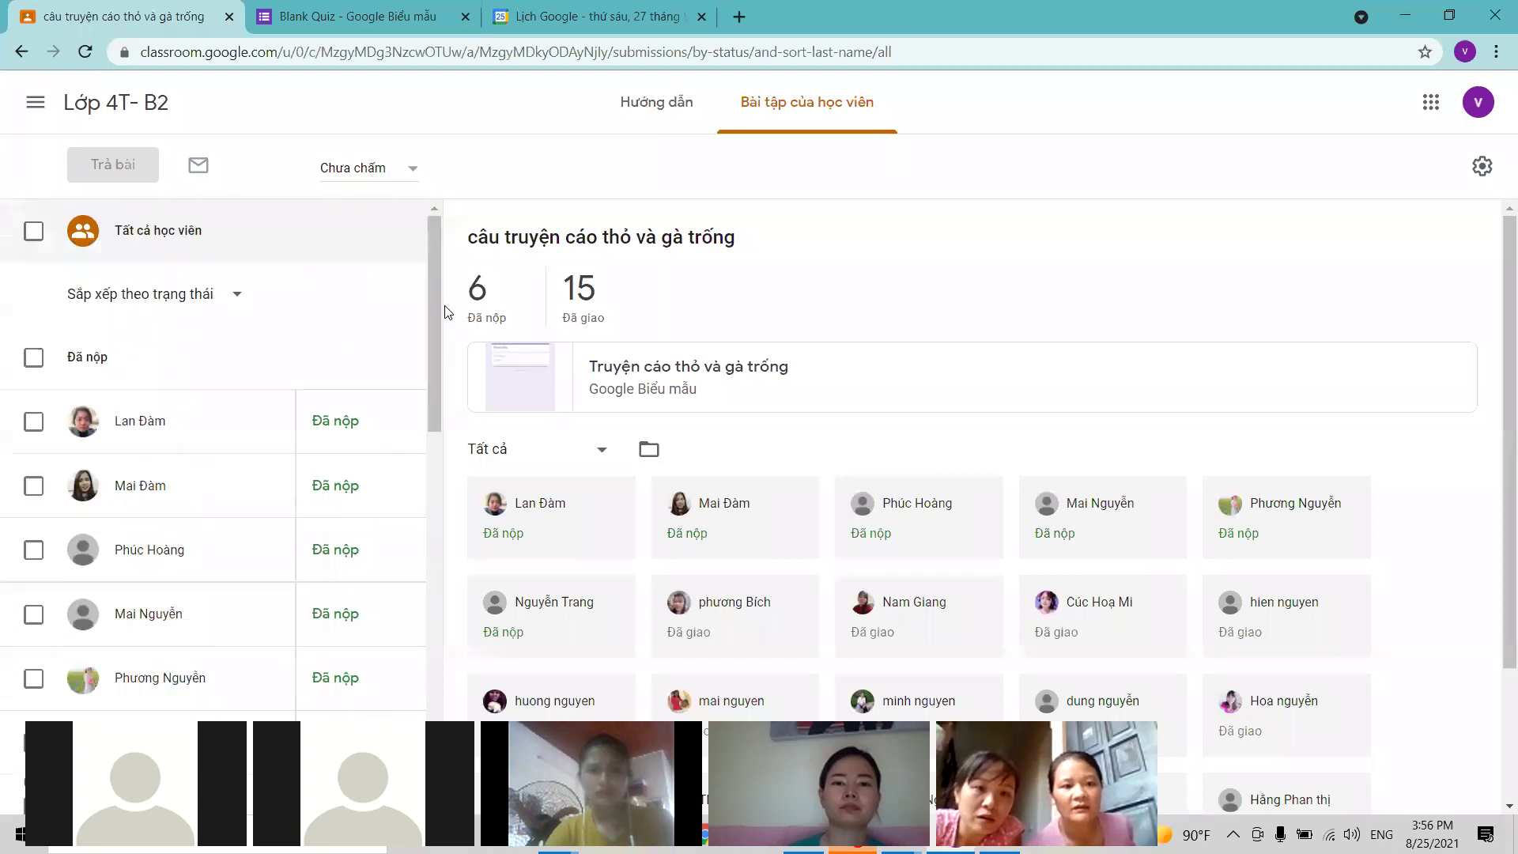
click(35, 102)
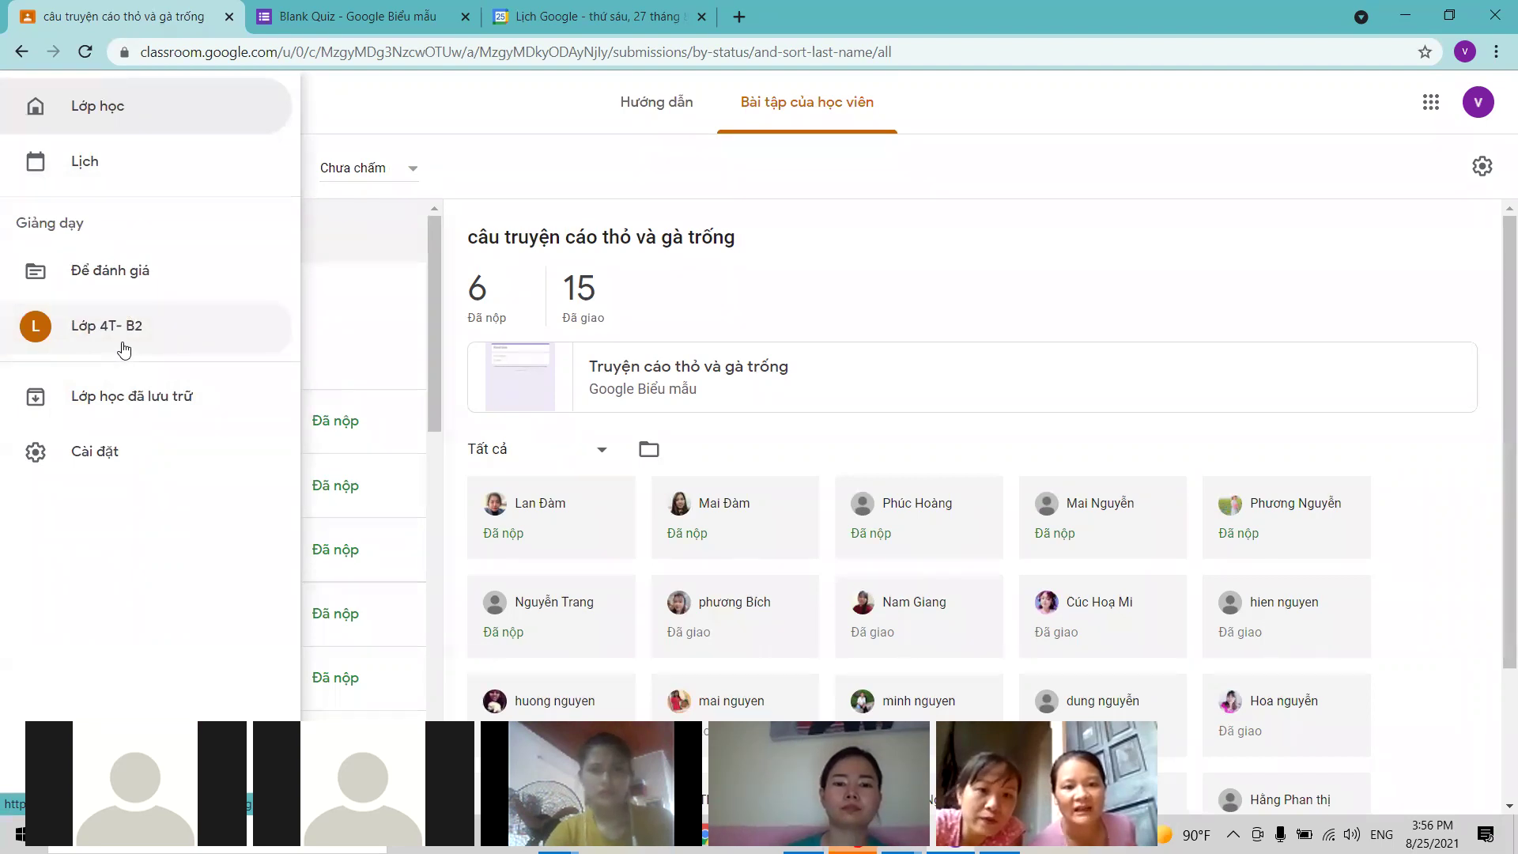
click(454, 174)
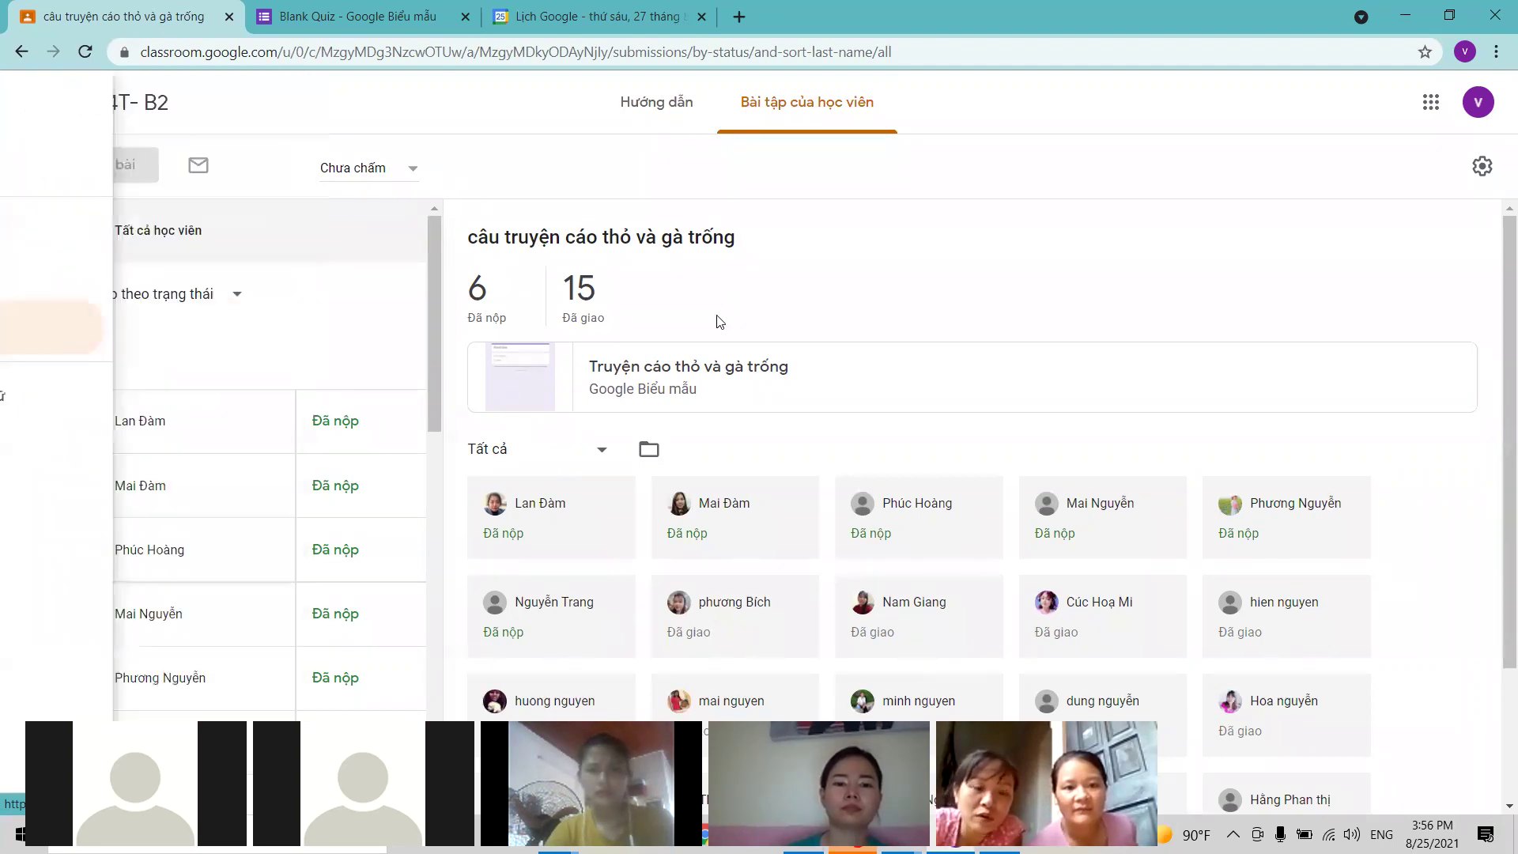
click(406, 178)
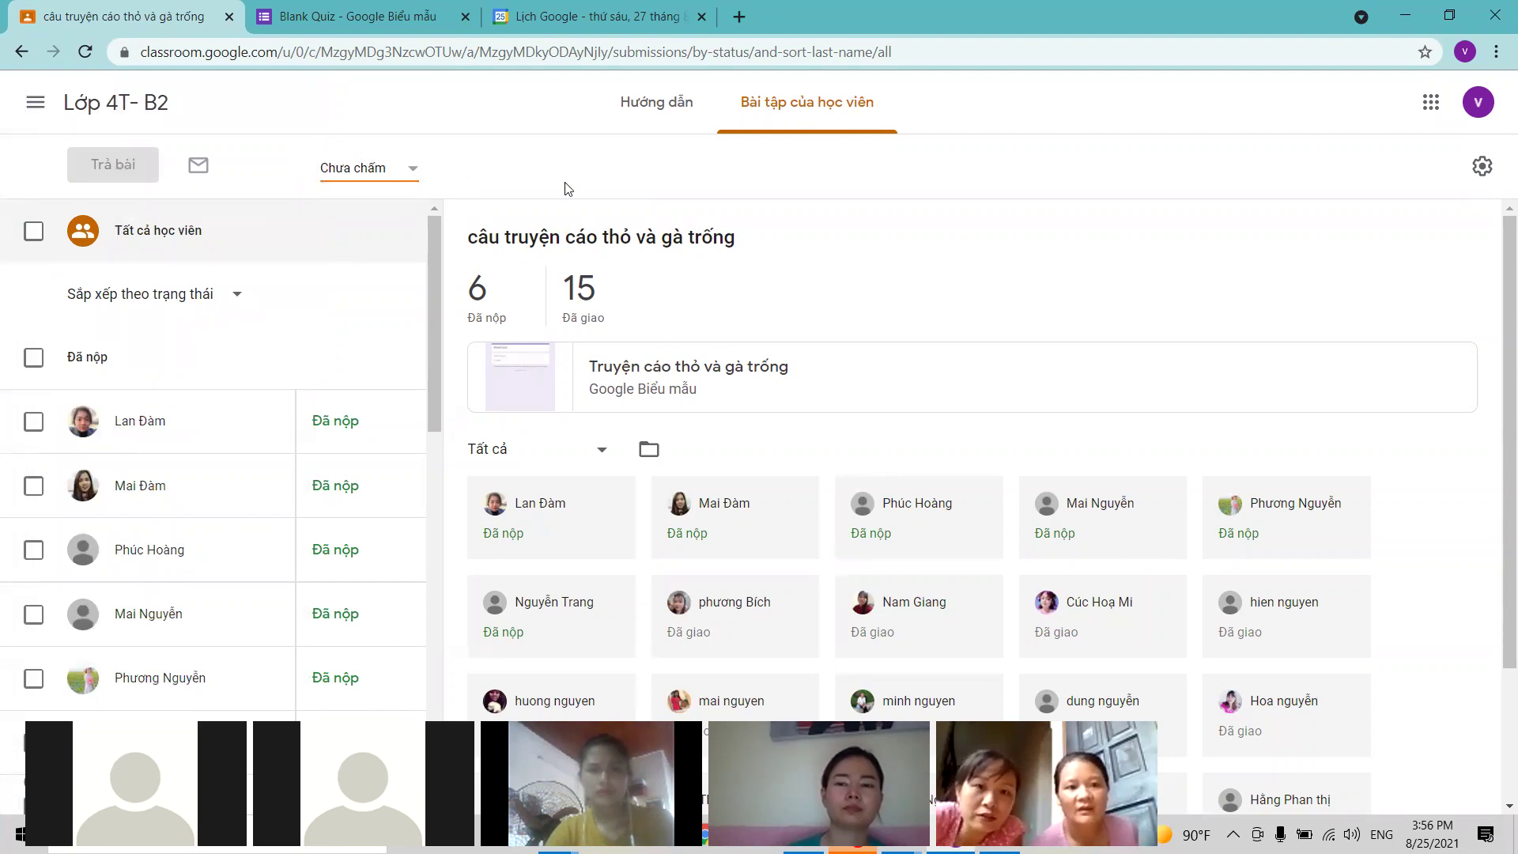
scroll(422, 327, down, 1)
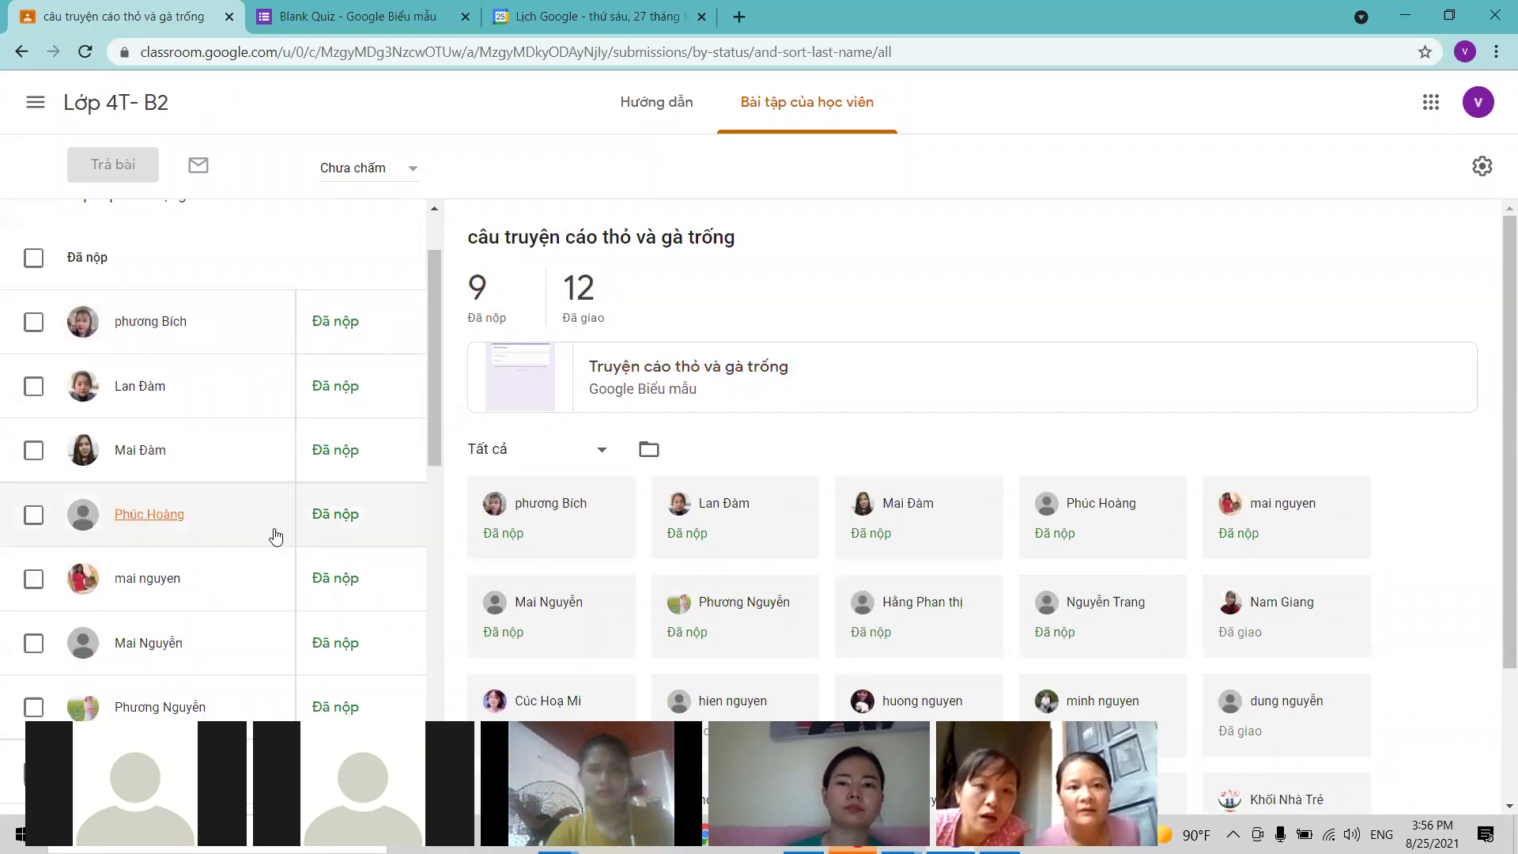
scroll(281, 534, down, 4)
scroll(310, 474, up, 4)
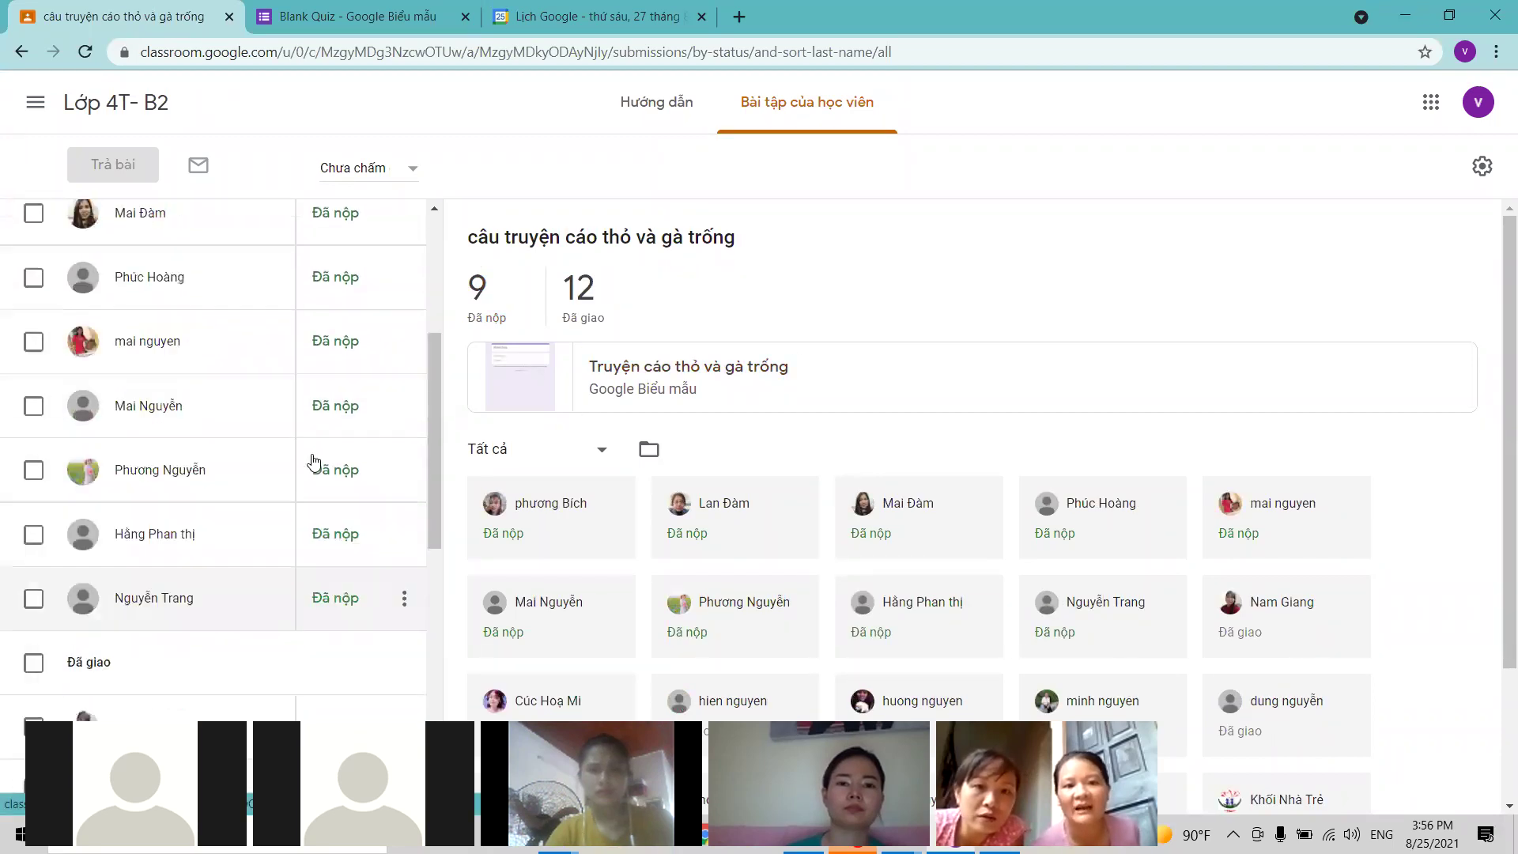
scroll(308, 466, down, 5)
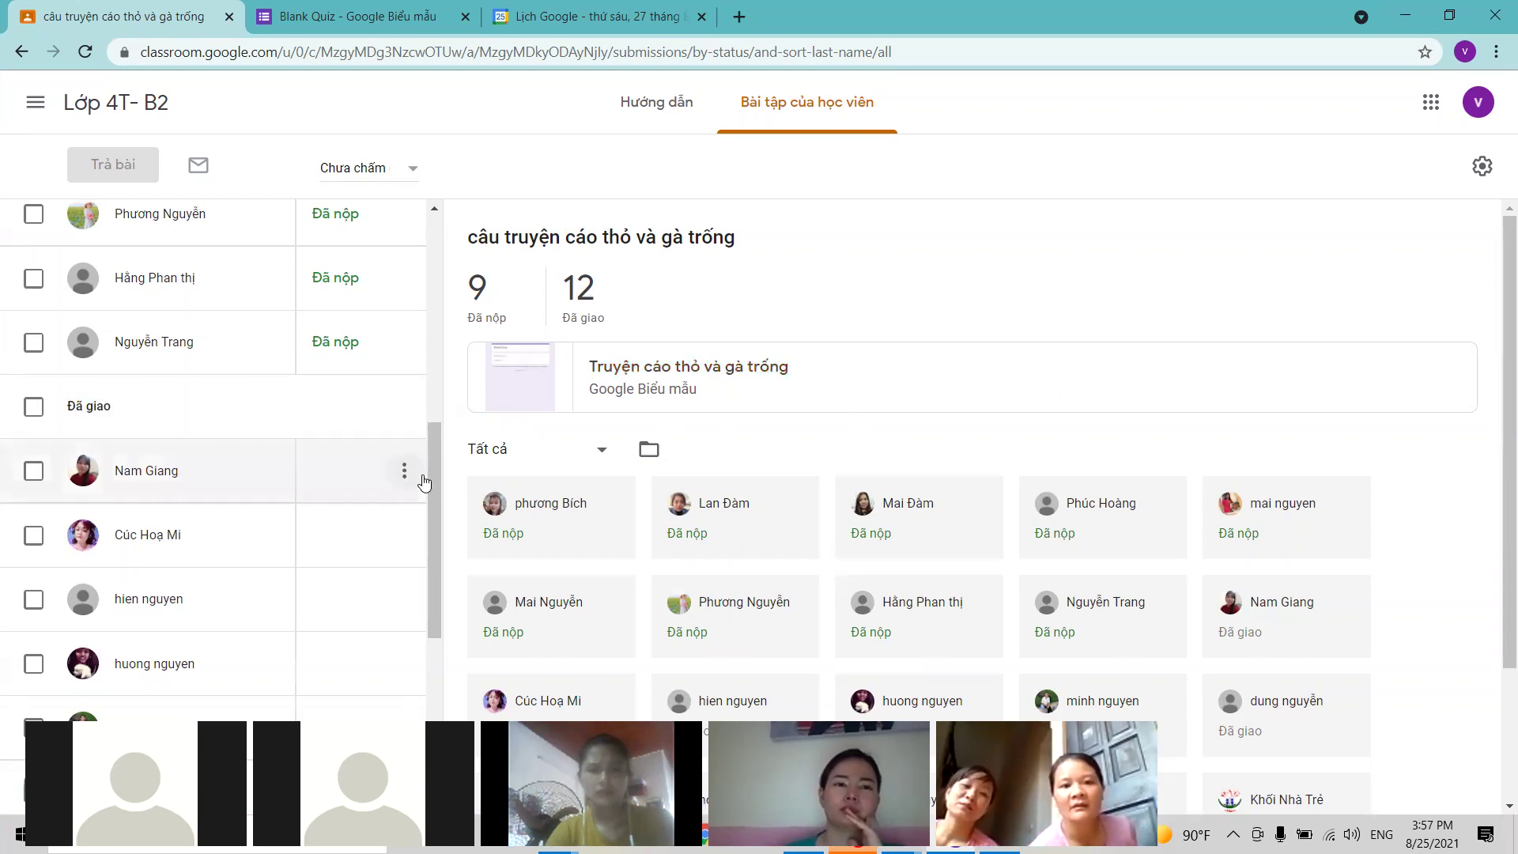
scroll(410, 490, down, 3)
scroll(402, 459, up, 10)
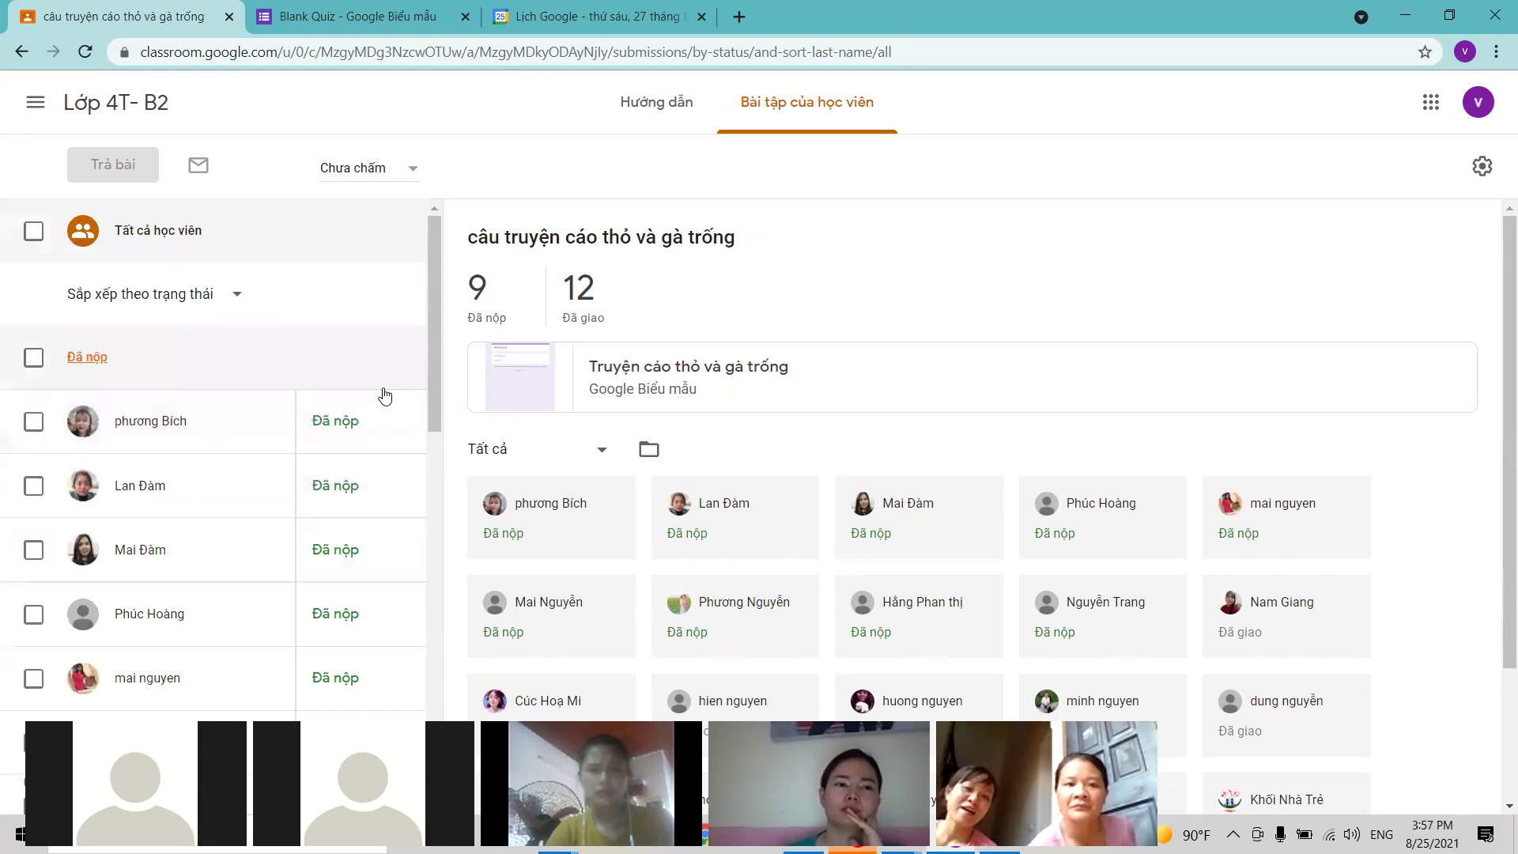
scroll(356, 407, down, 3)
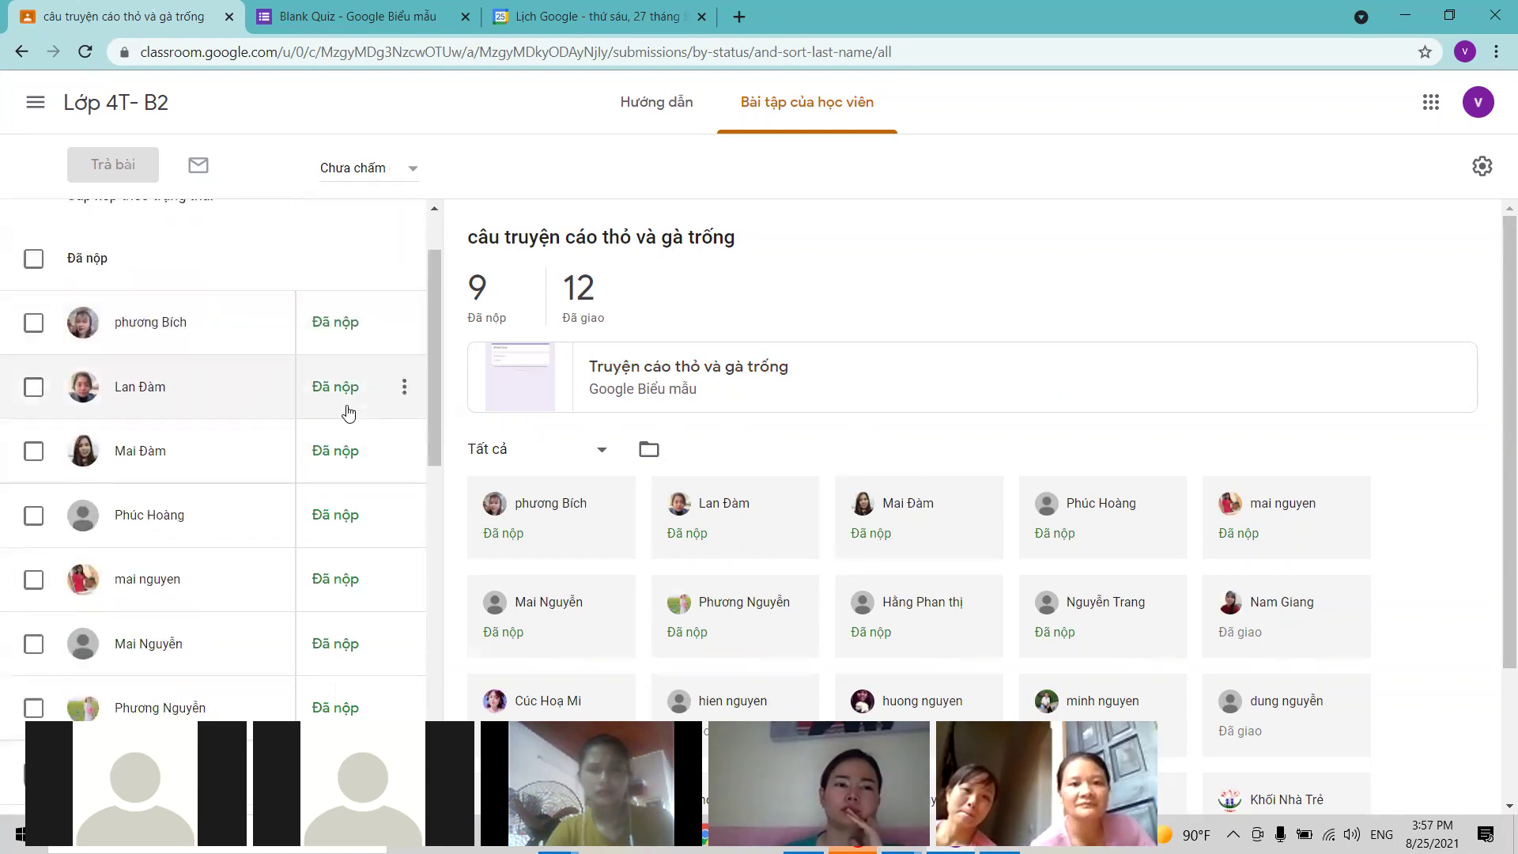
scroll(347, 412, down, 1)
scroll(348, 412, down, 1)
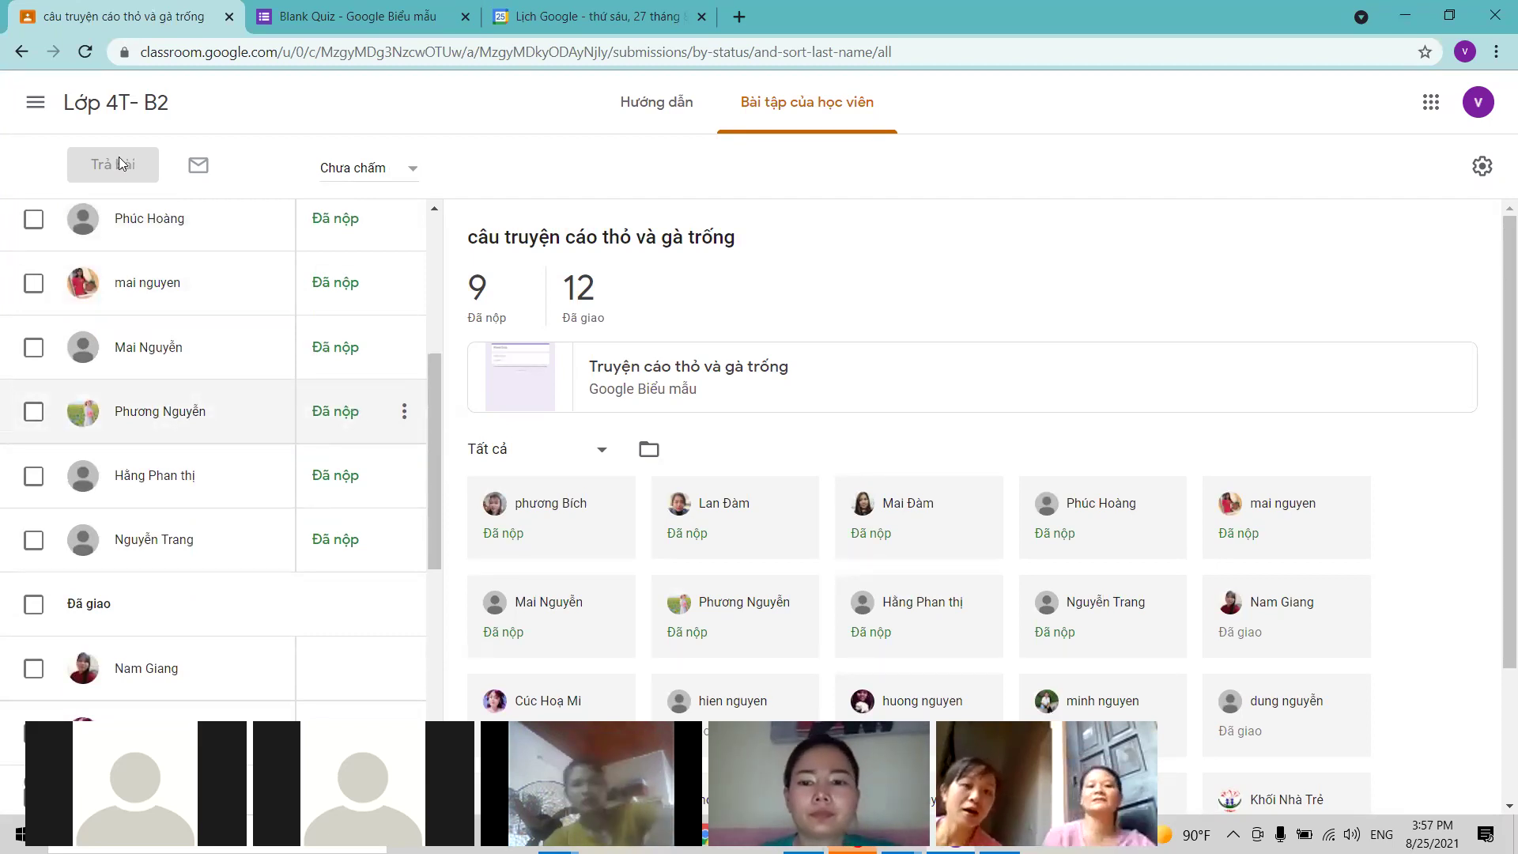
Switch between the class Stream and Classwork, ending on Classwork with 14 turned in.
click(73, 103)
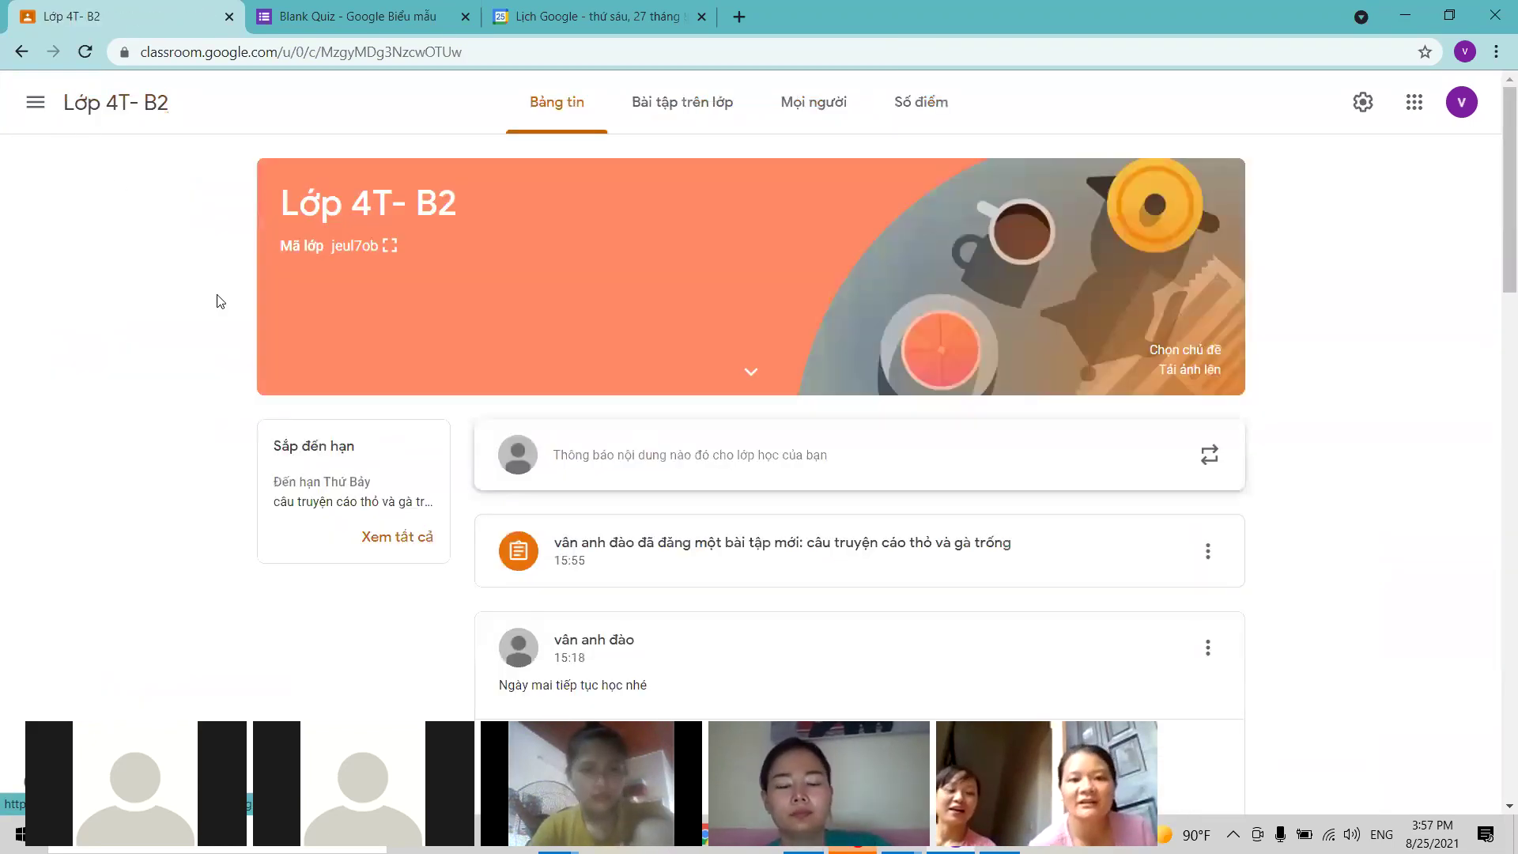
scroll(790, 479, down, 2)
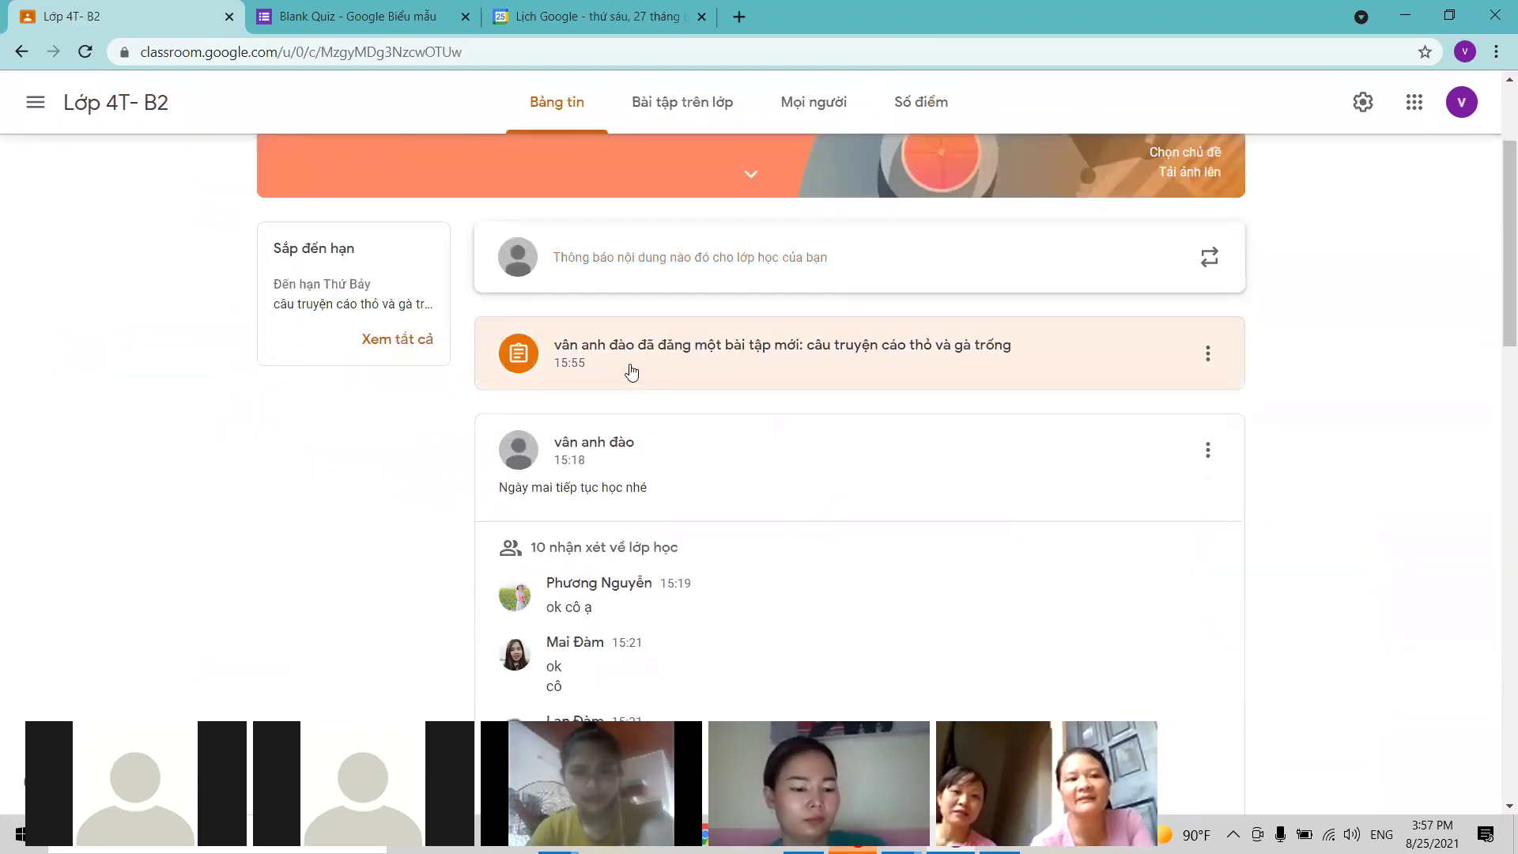
scroll(637, 370, up, 2)
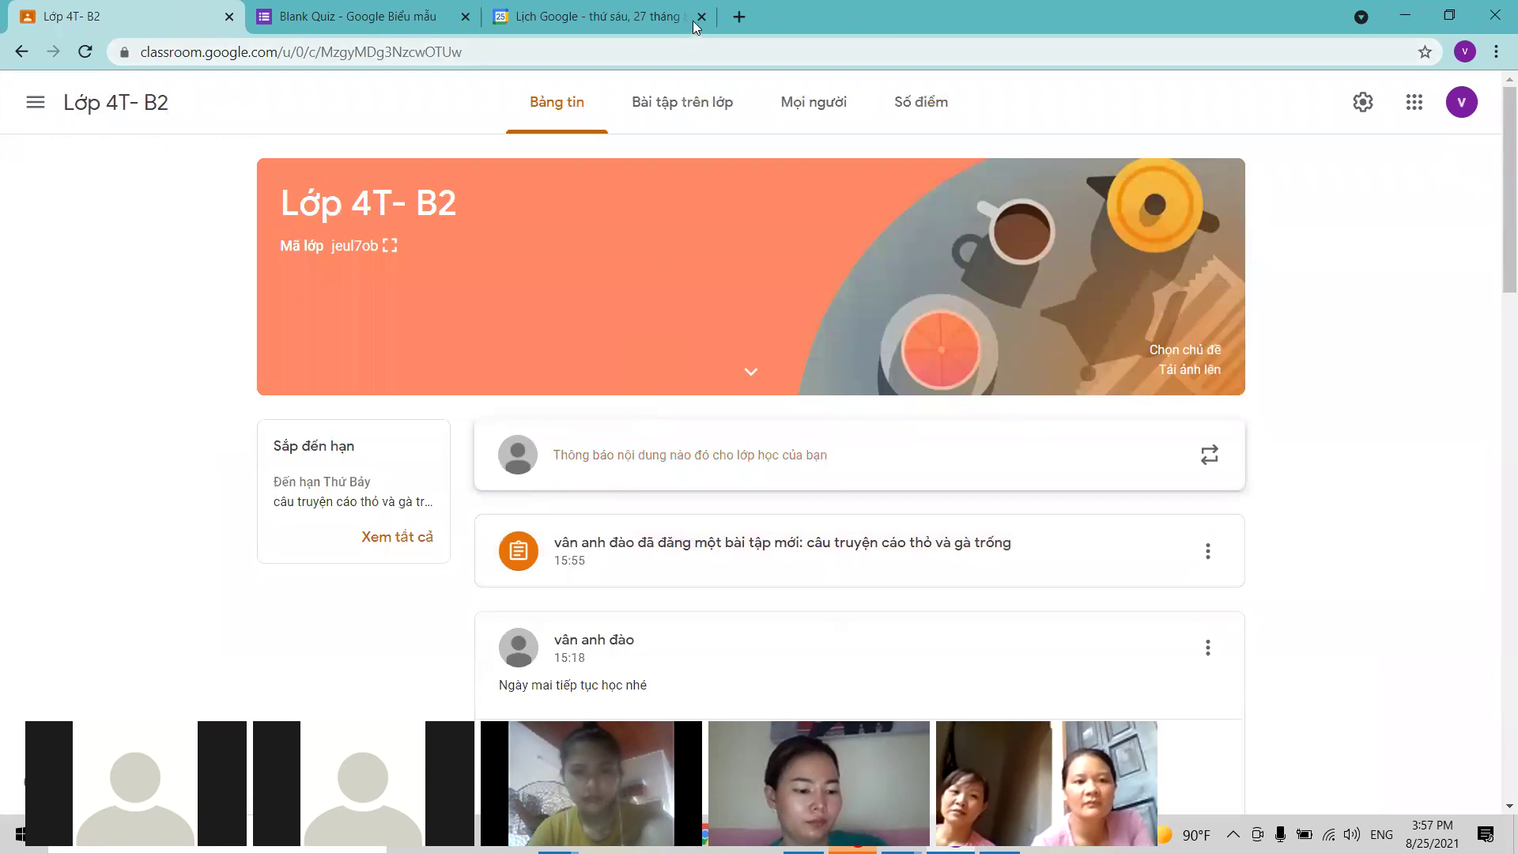
click(682, 103)
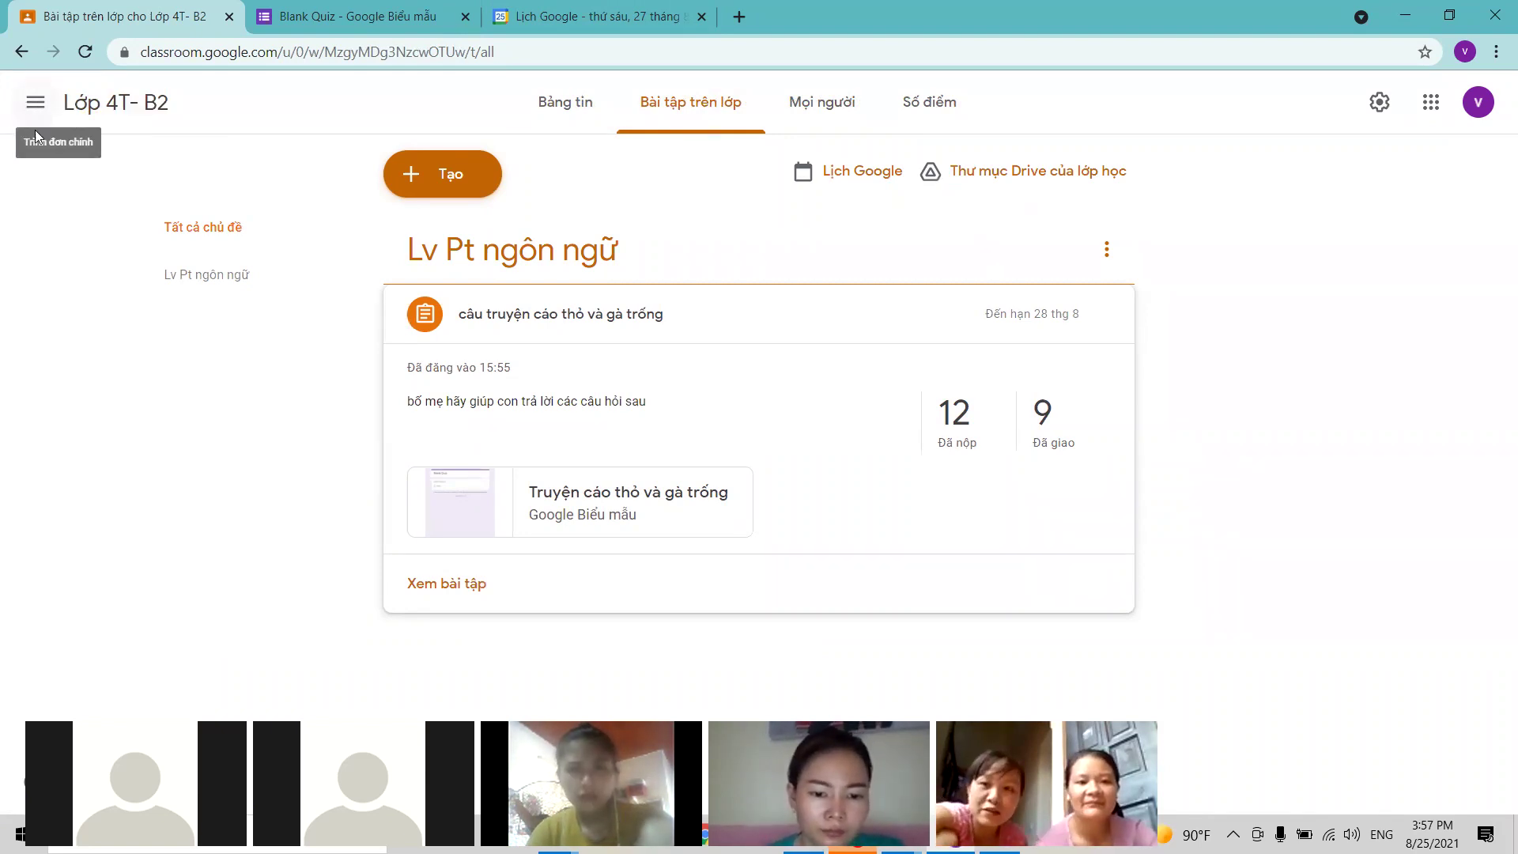
click(575, 108)
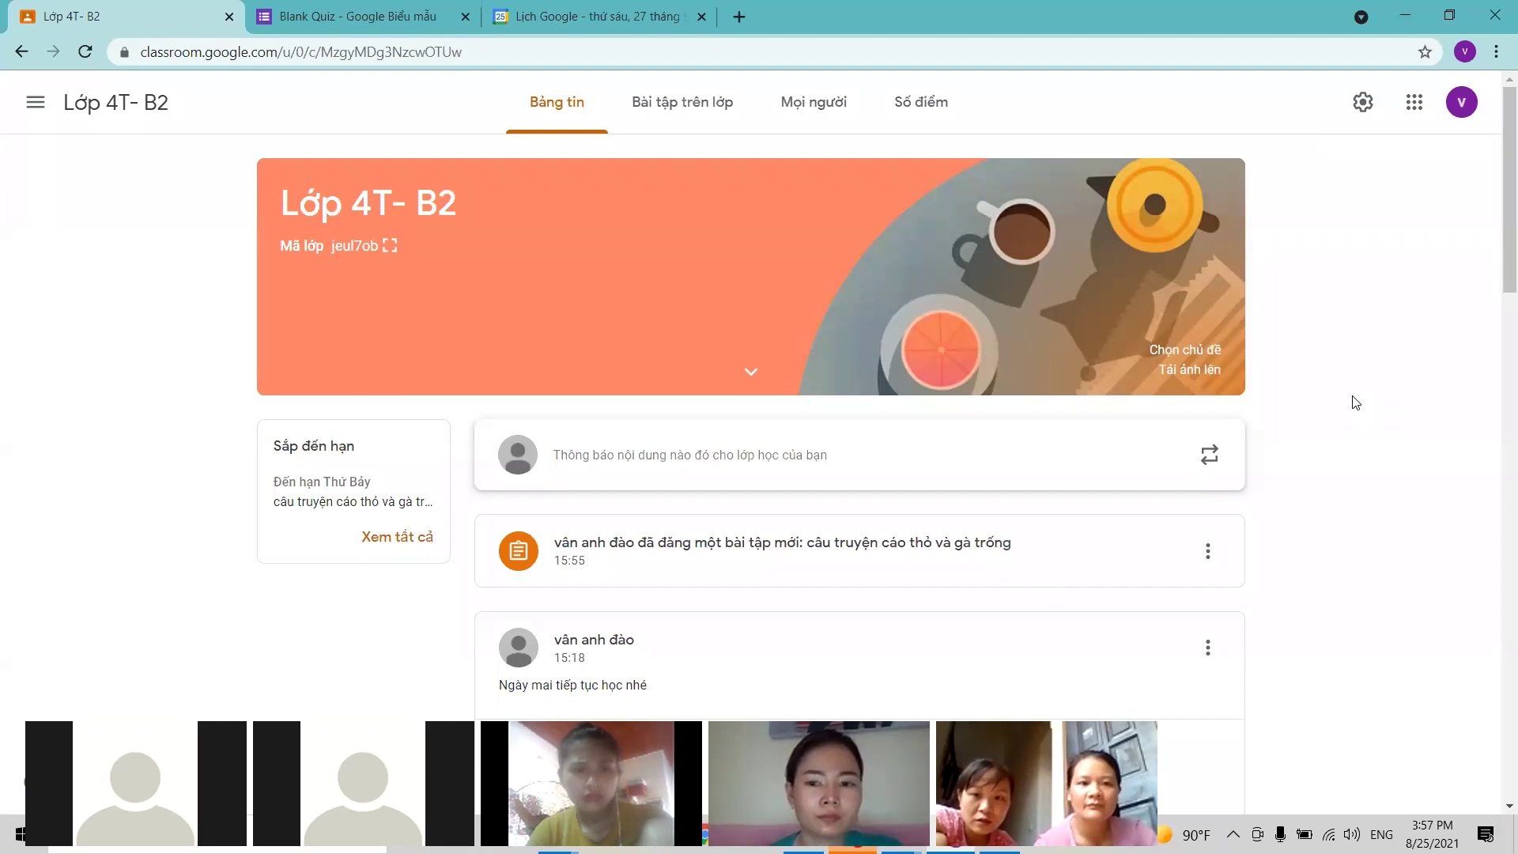
scroll(1356, 402, down, 2)
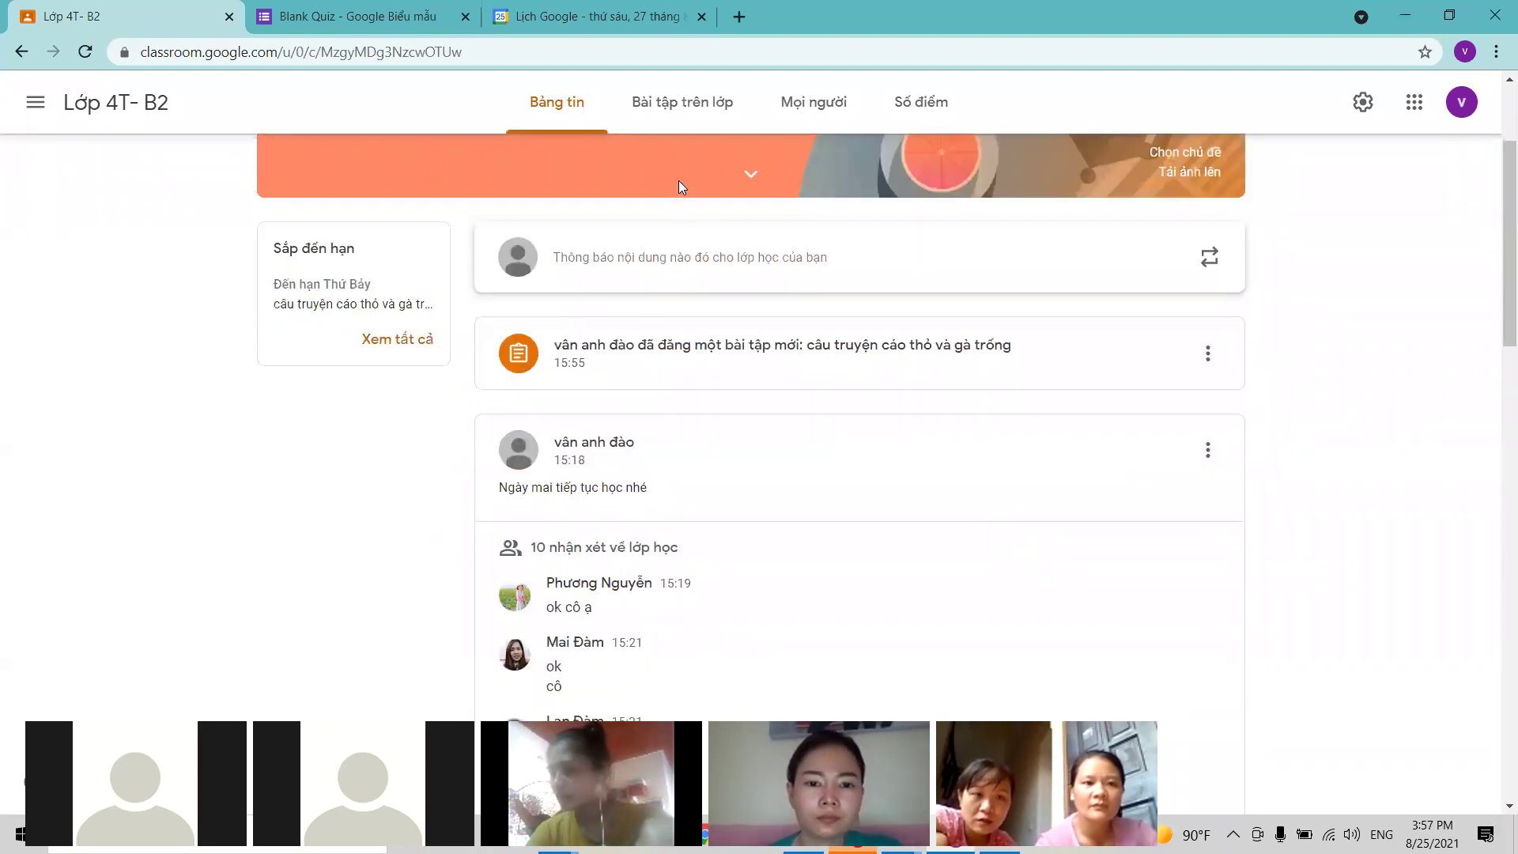
click(685, 118)
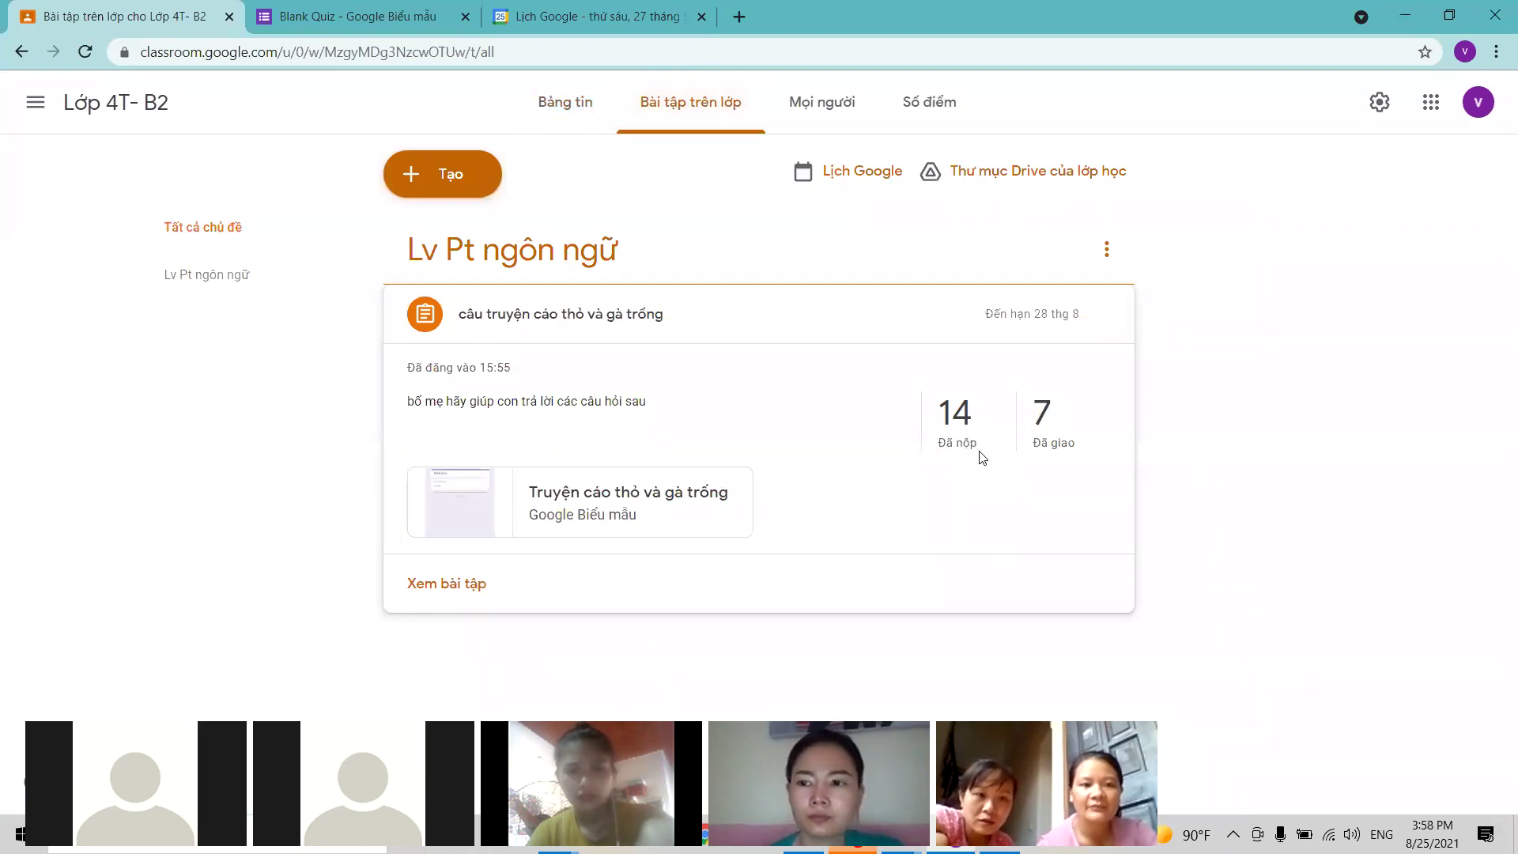
click(468, 592)
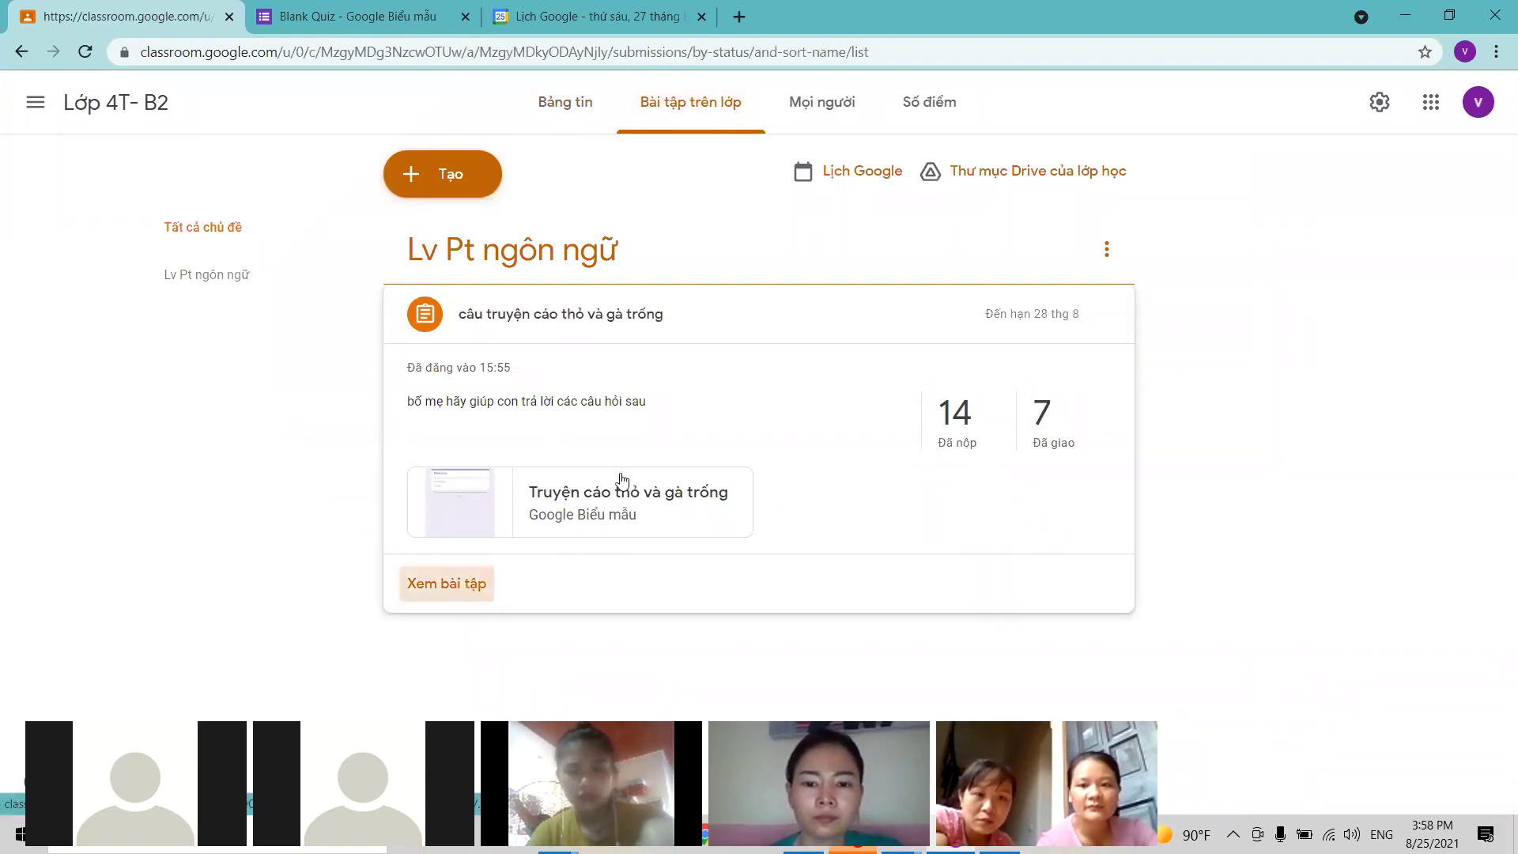
scroll(349, 415, down, 3)
scroll(348, 419, down, 3)
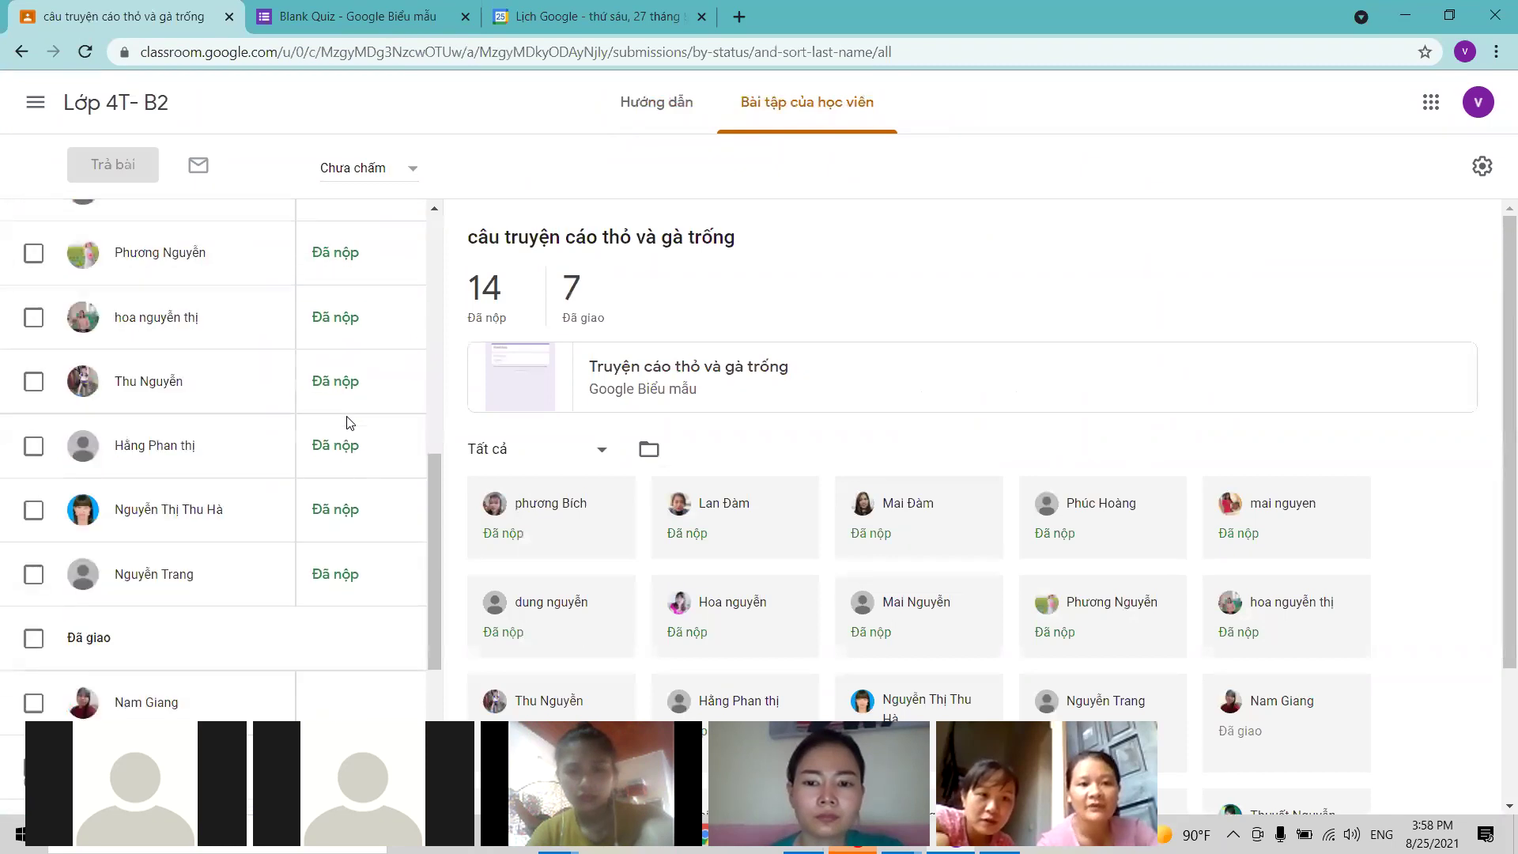
scroll(349, 411, up, 10)
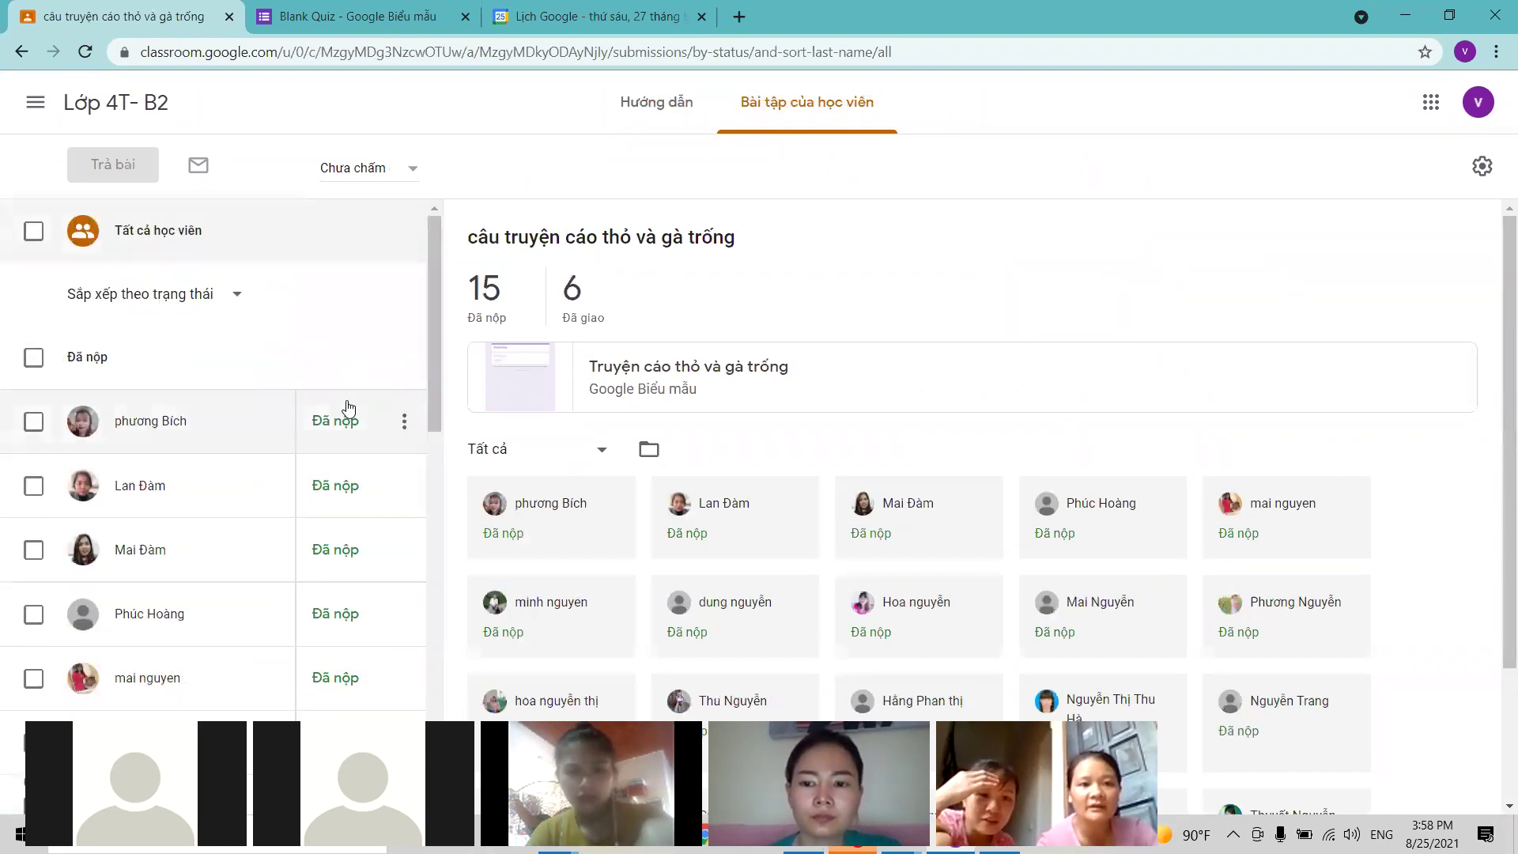
scroll(348, 411, down, 6)
scroll(363, 425, down, 2)
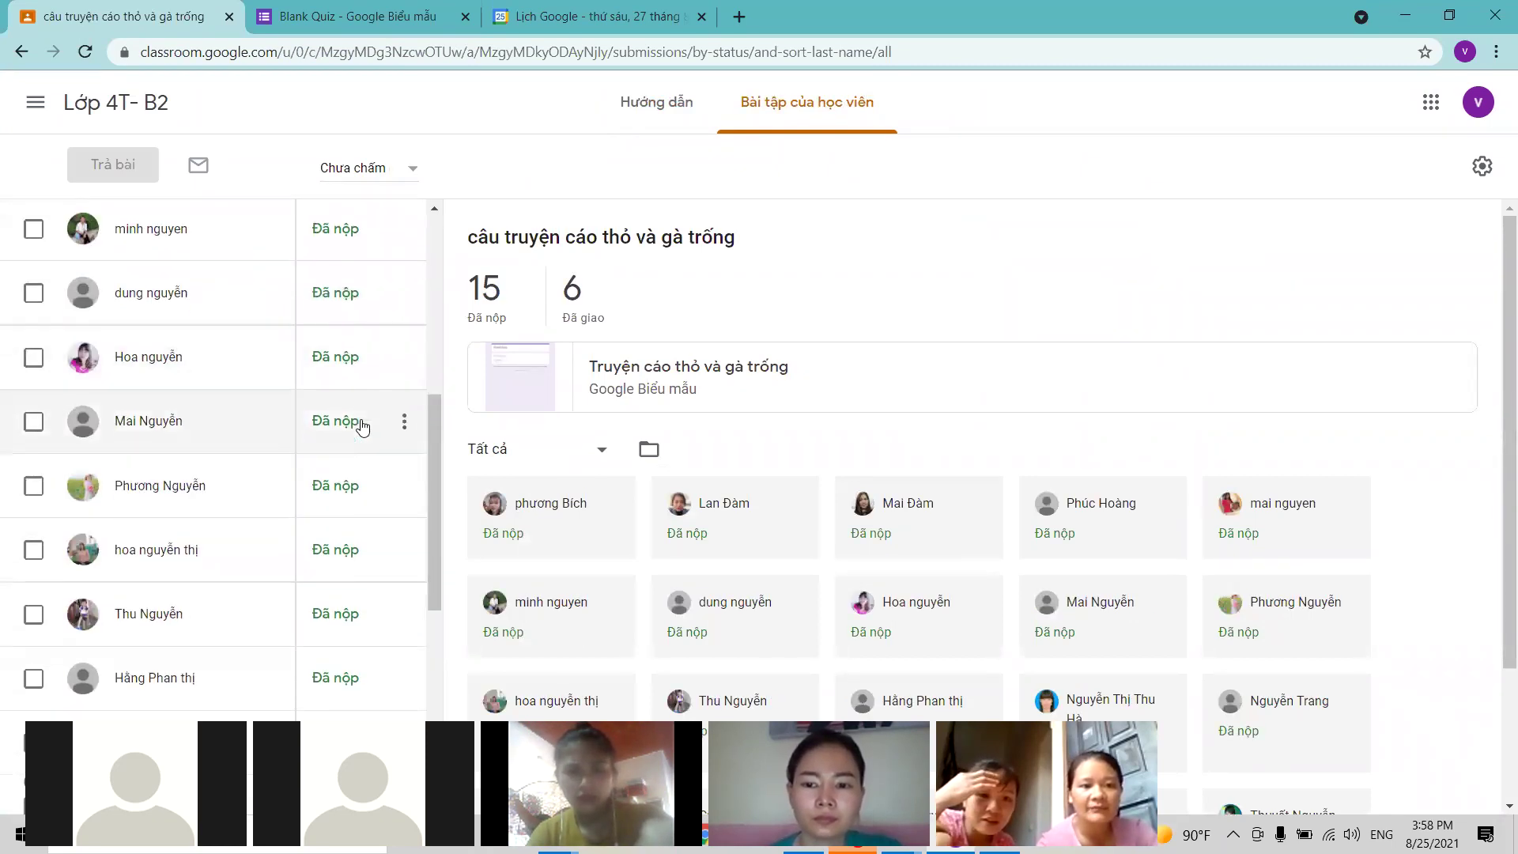
scroll(229, 534, down, 1)
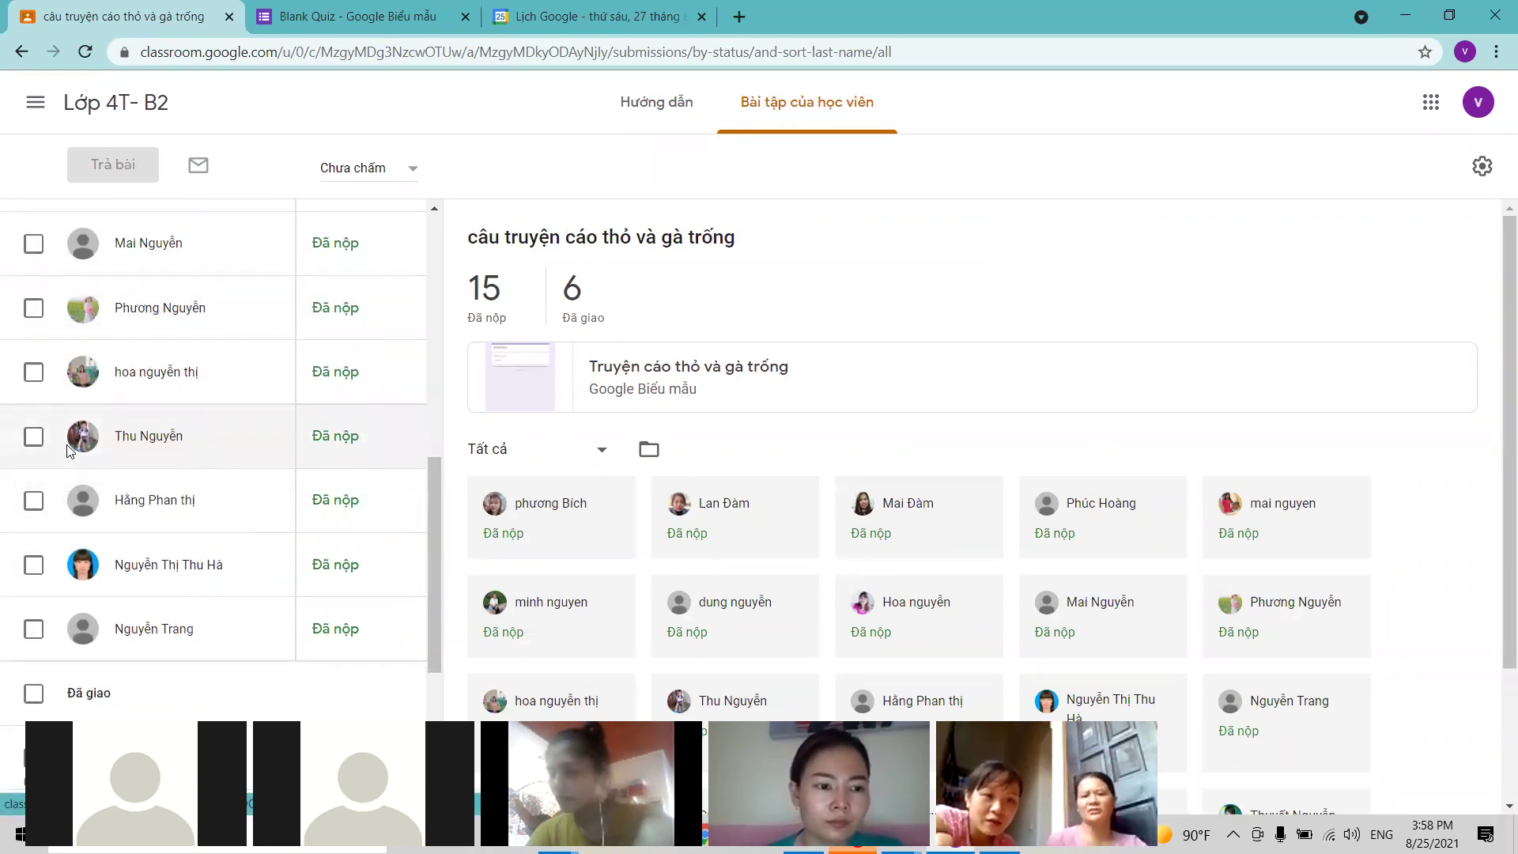
click(34, 437)
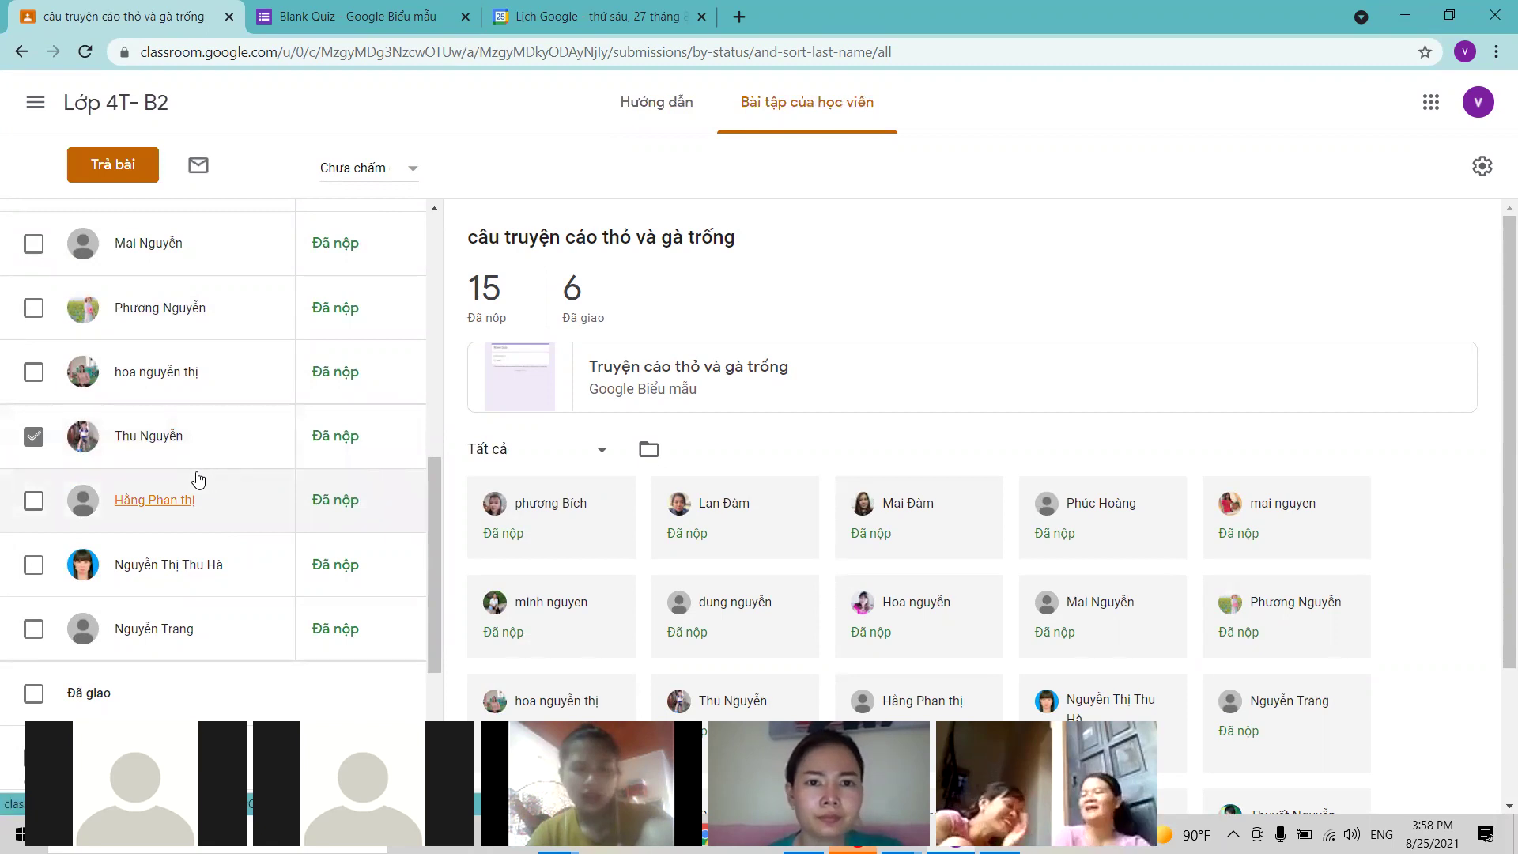
click(33, 437)
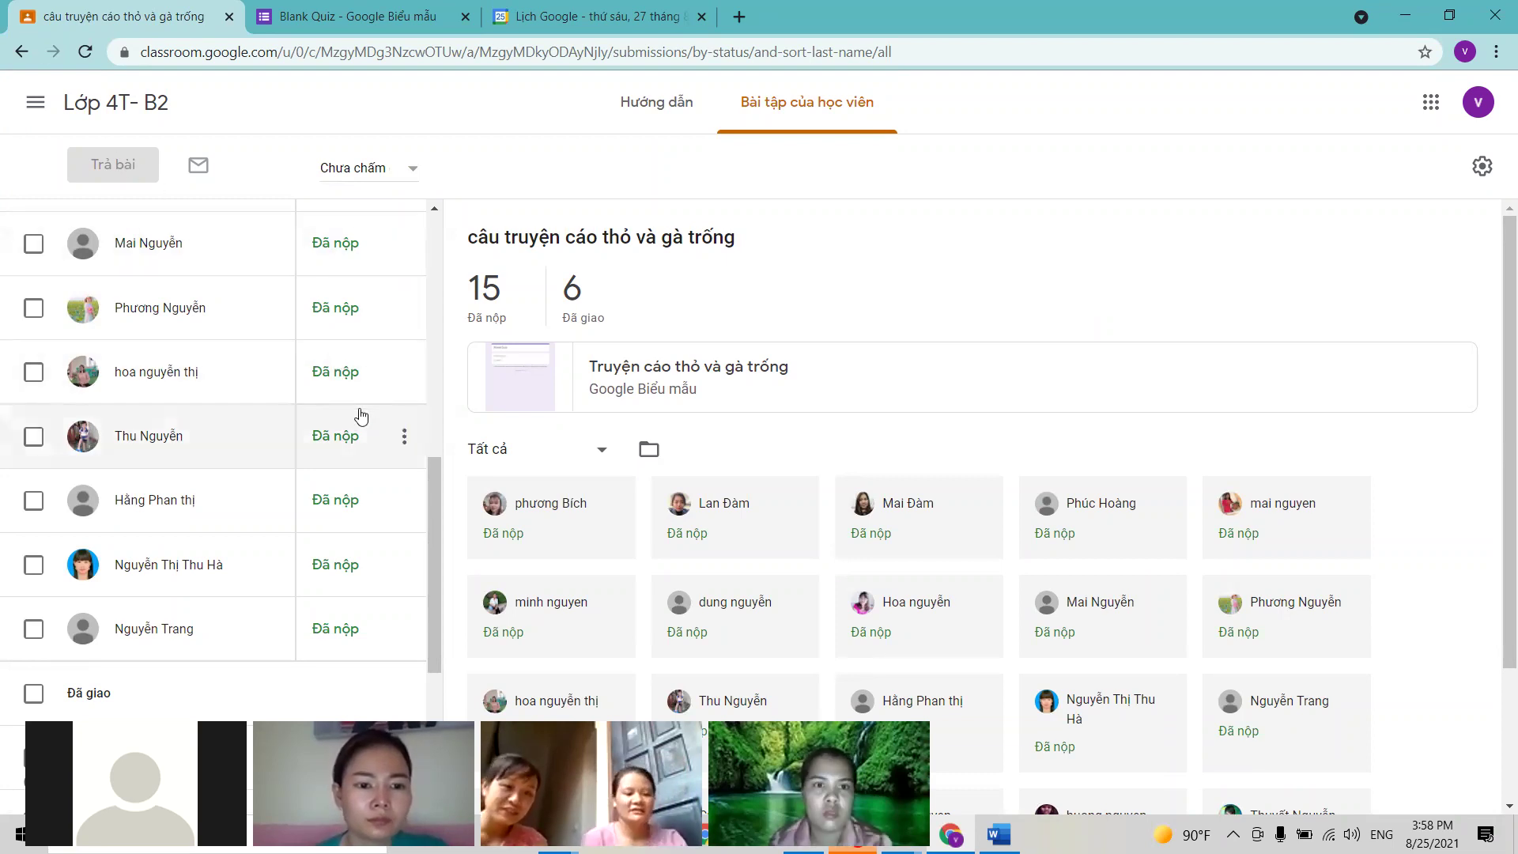
scroll(144, 379, up, 9)
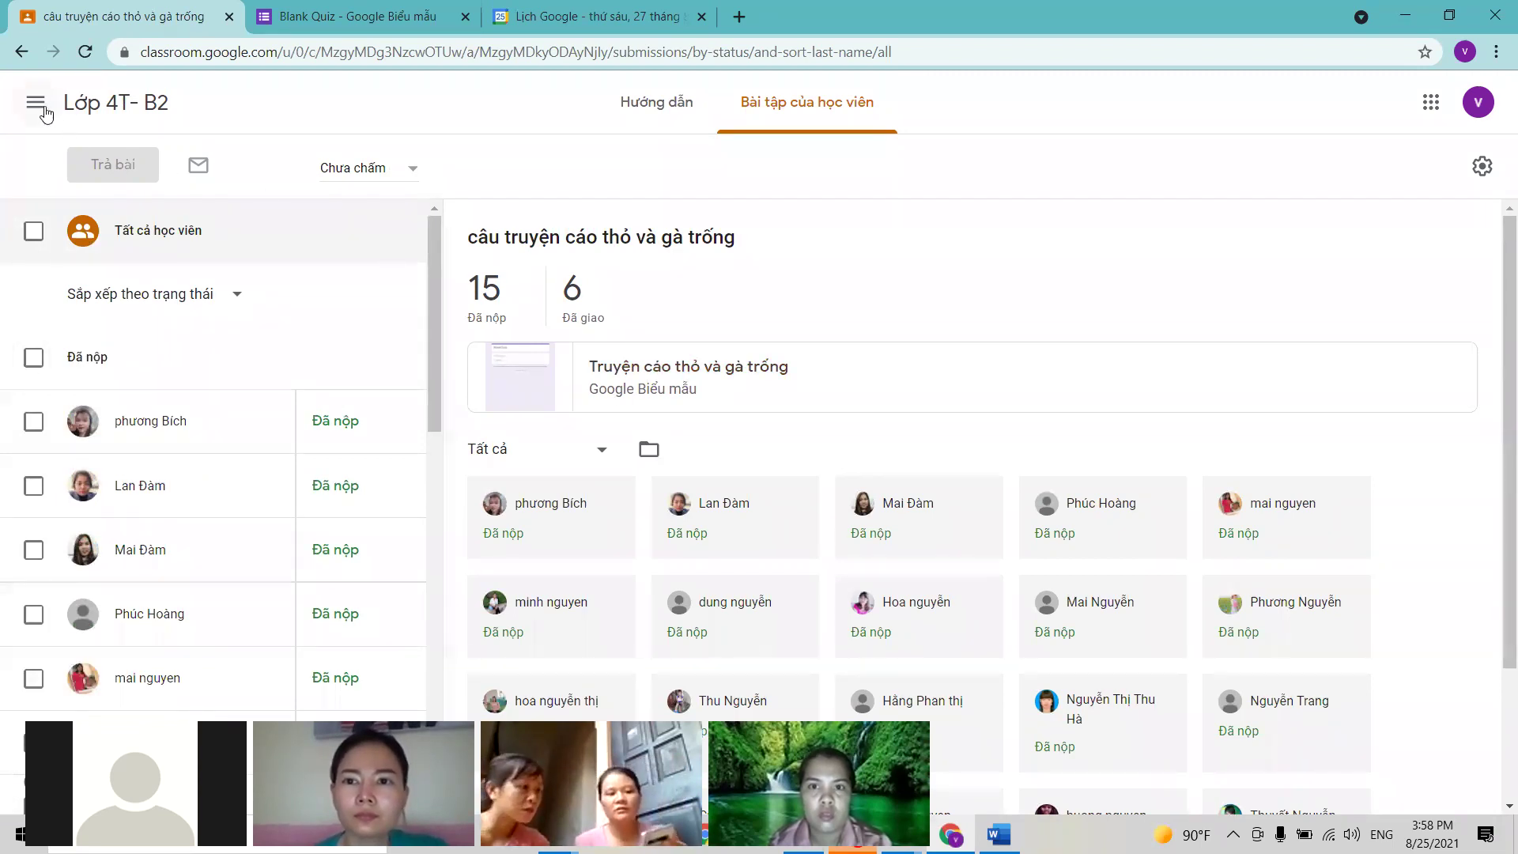
click(21, 53)
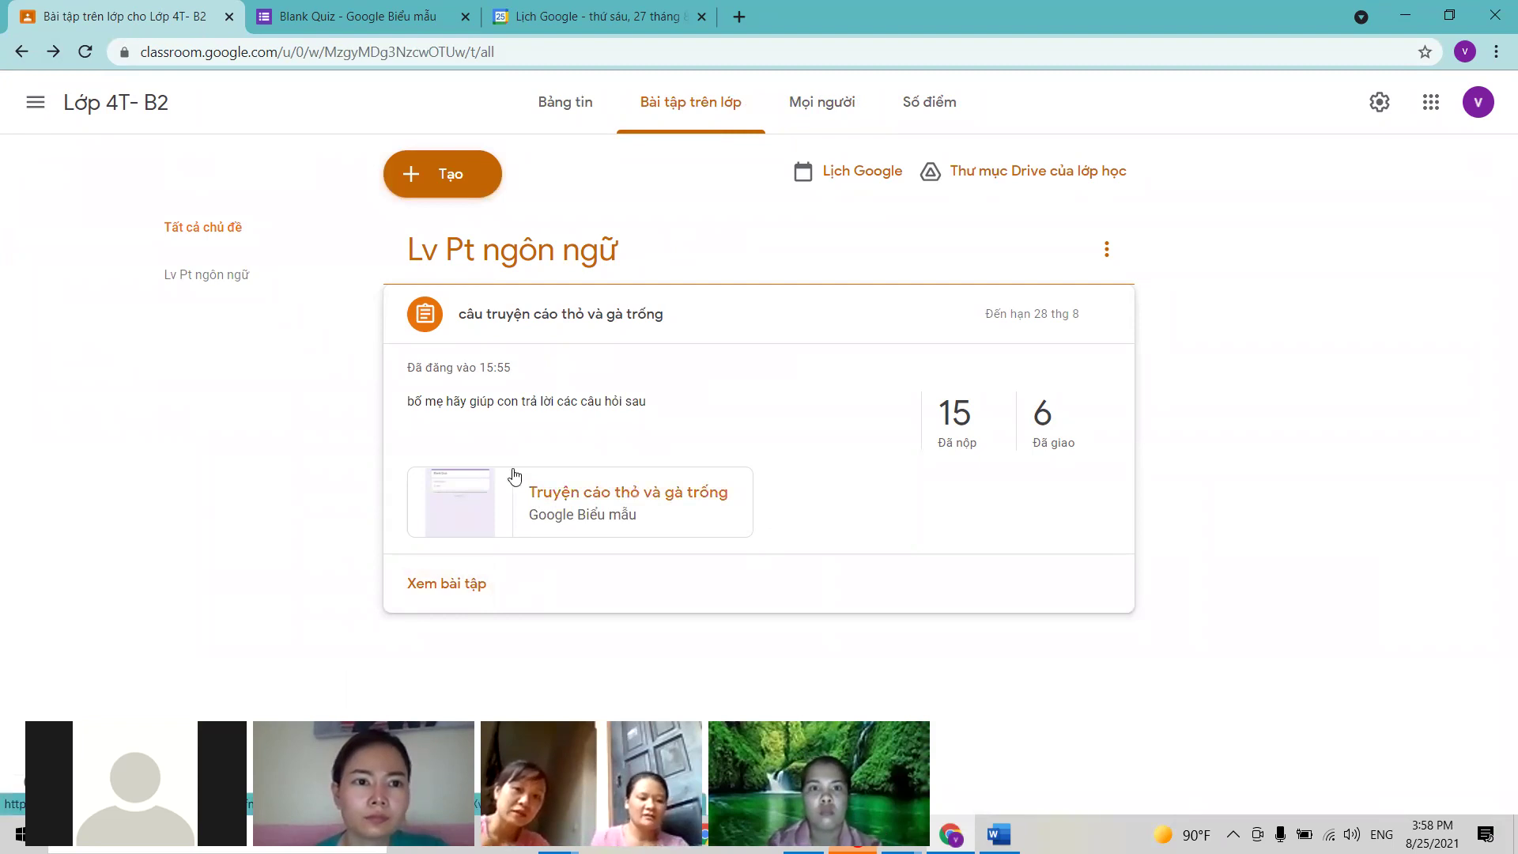
Open the Truyện cáo thỏ và gà trống form, answer Gà trống, and submit it.
click(552, 495)
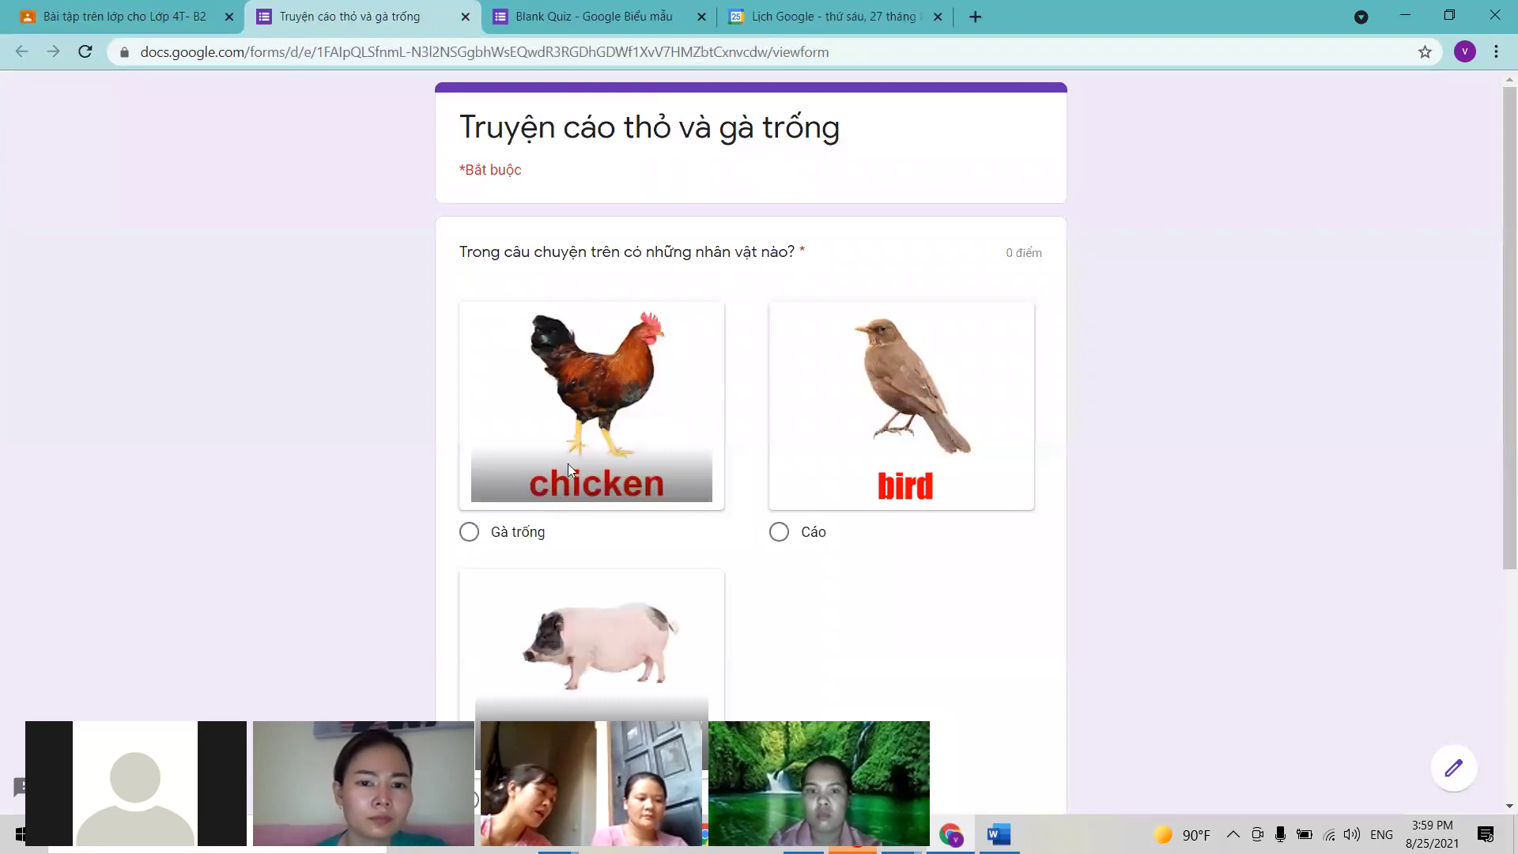
scroll(707, 382, down, 3)
scroll(706, 382, down, 1)
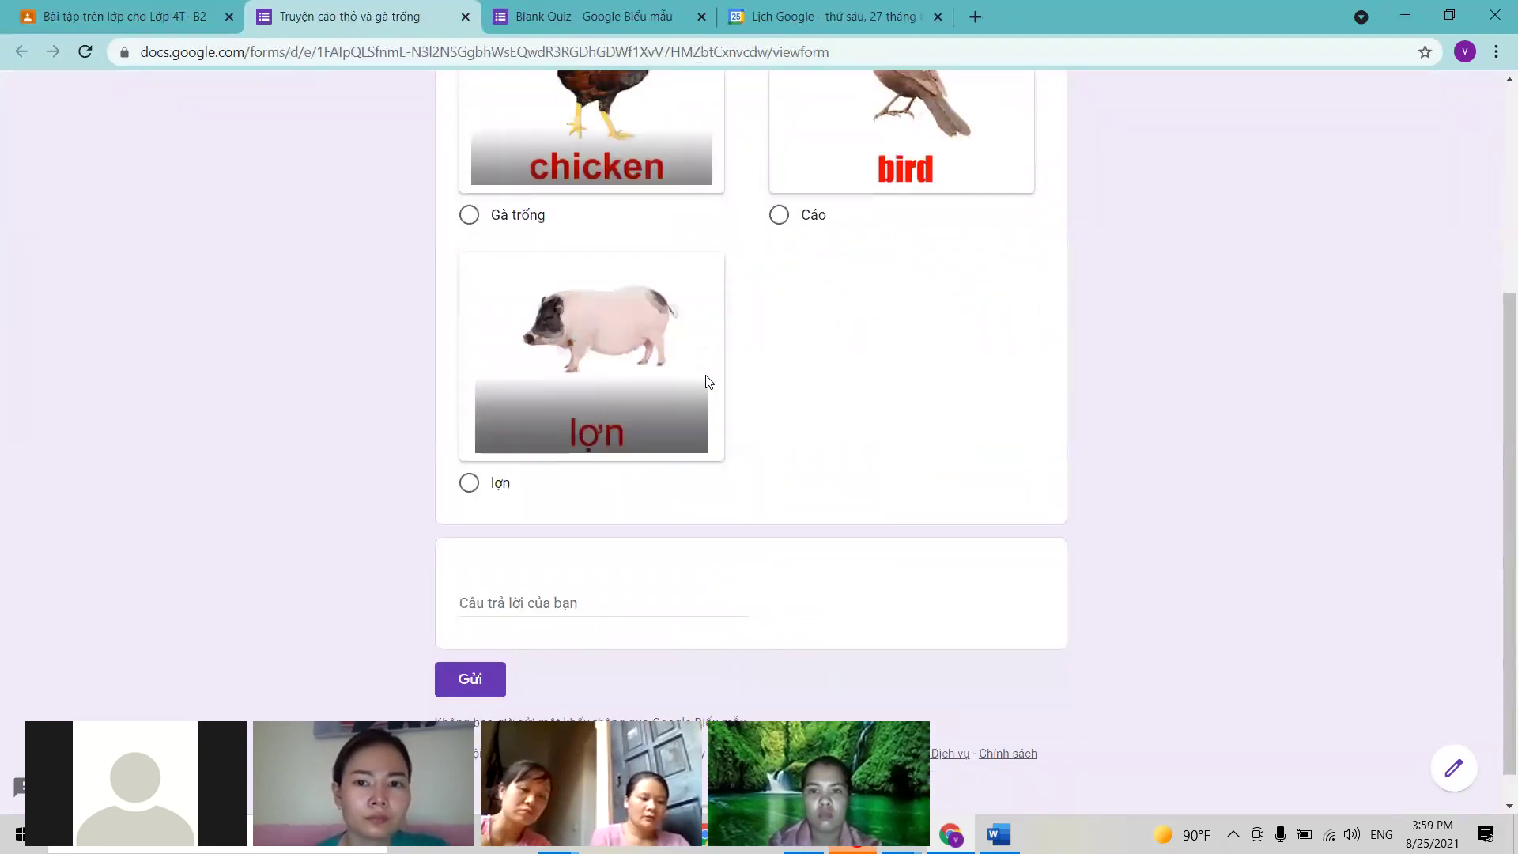
scroll(706, 381, up, 2)
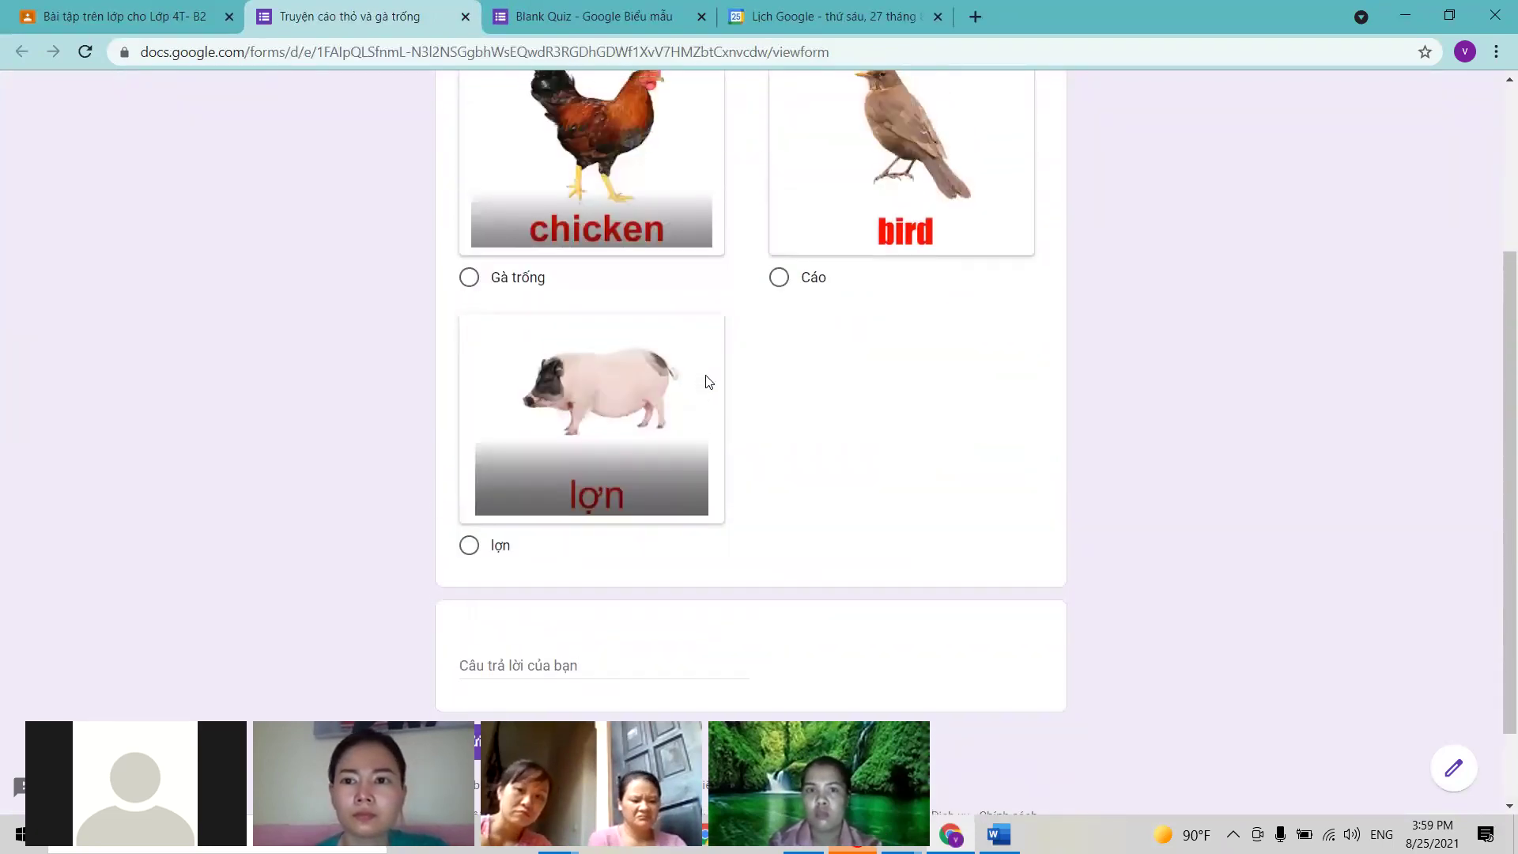
click(469, 377)
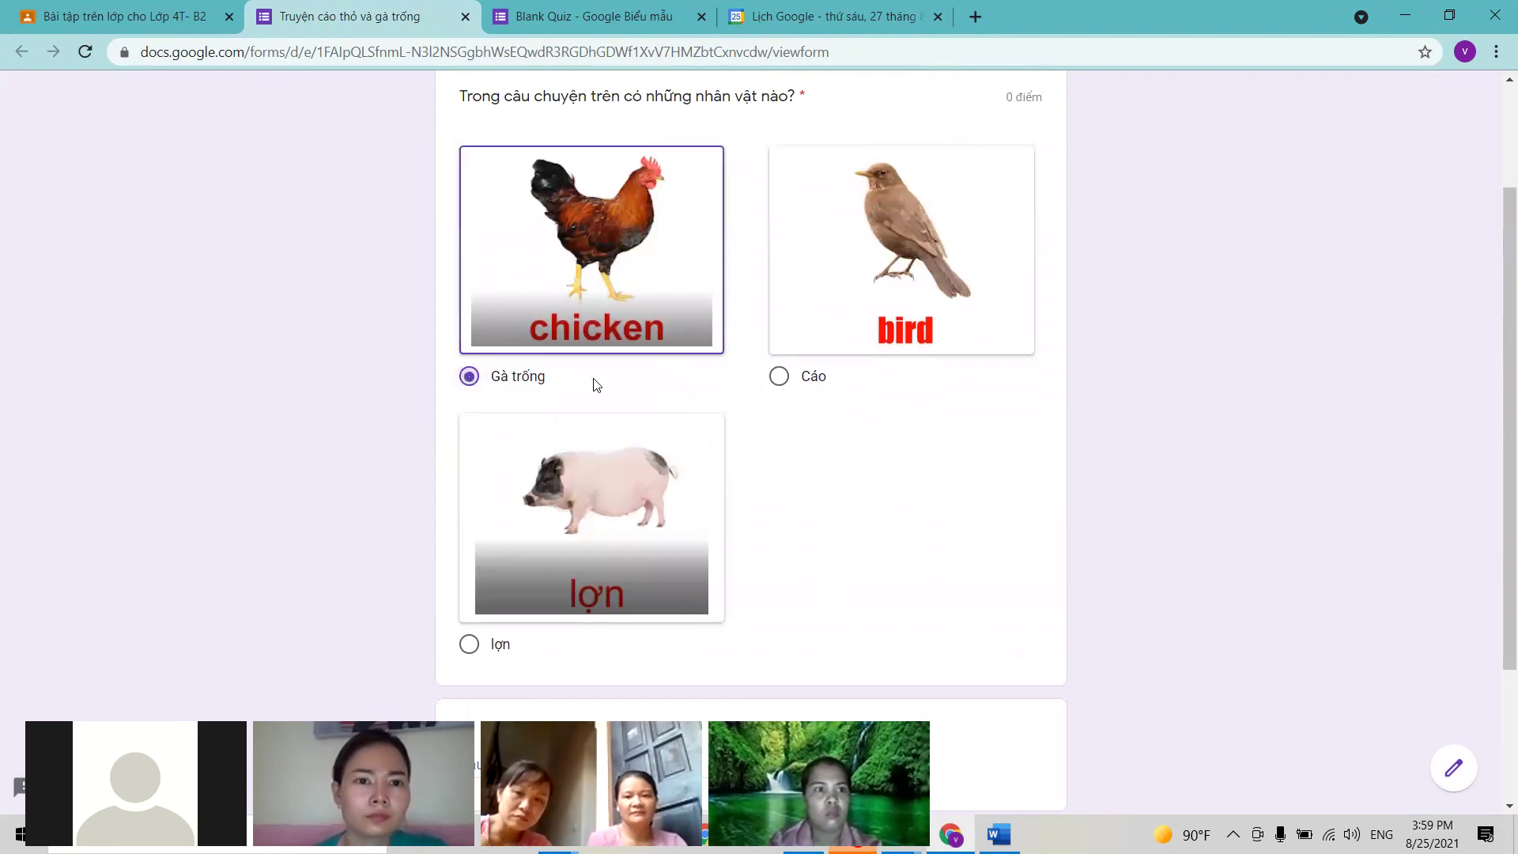
click(777, 376)
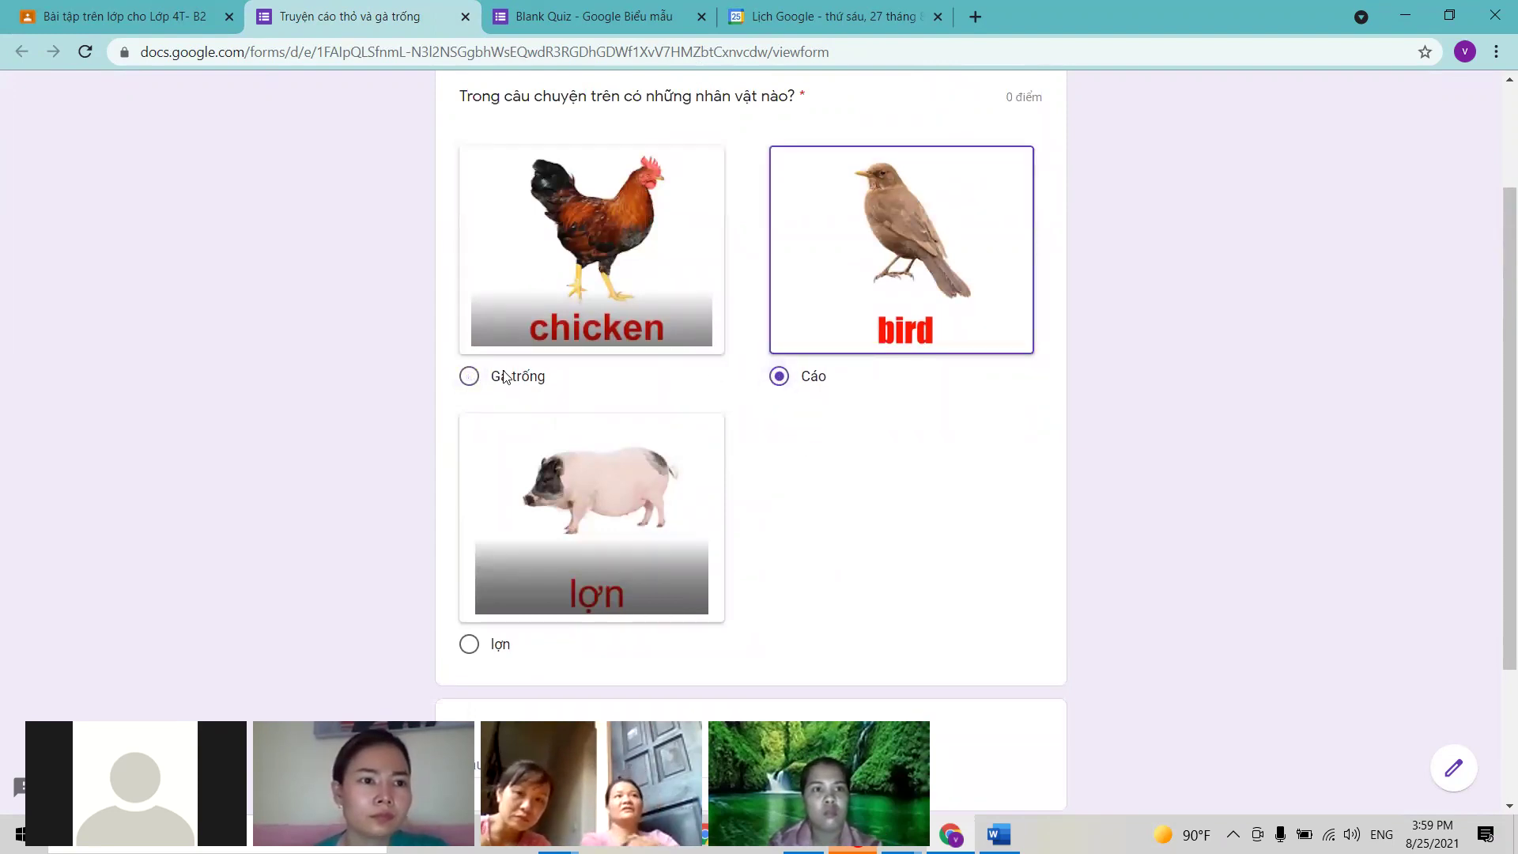
click(469, 379)
scroll(668, 441, down, 2)
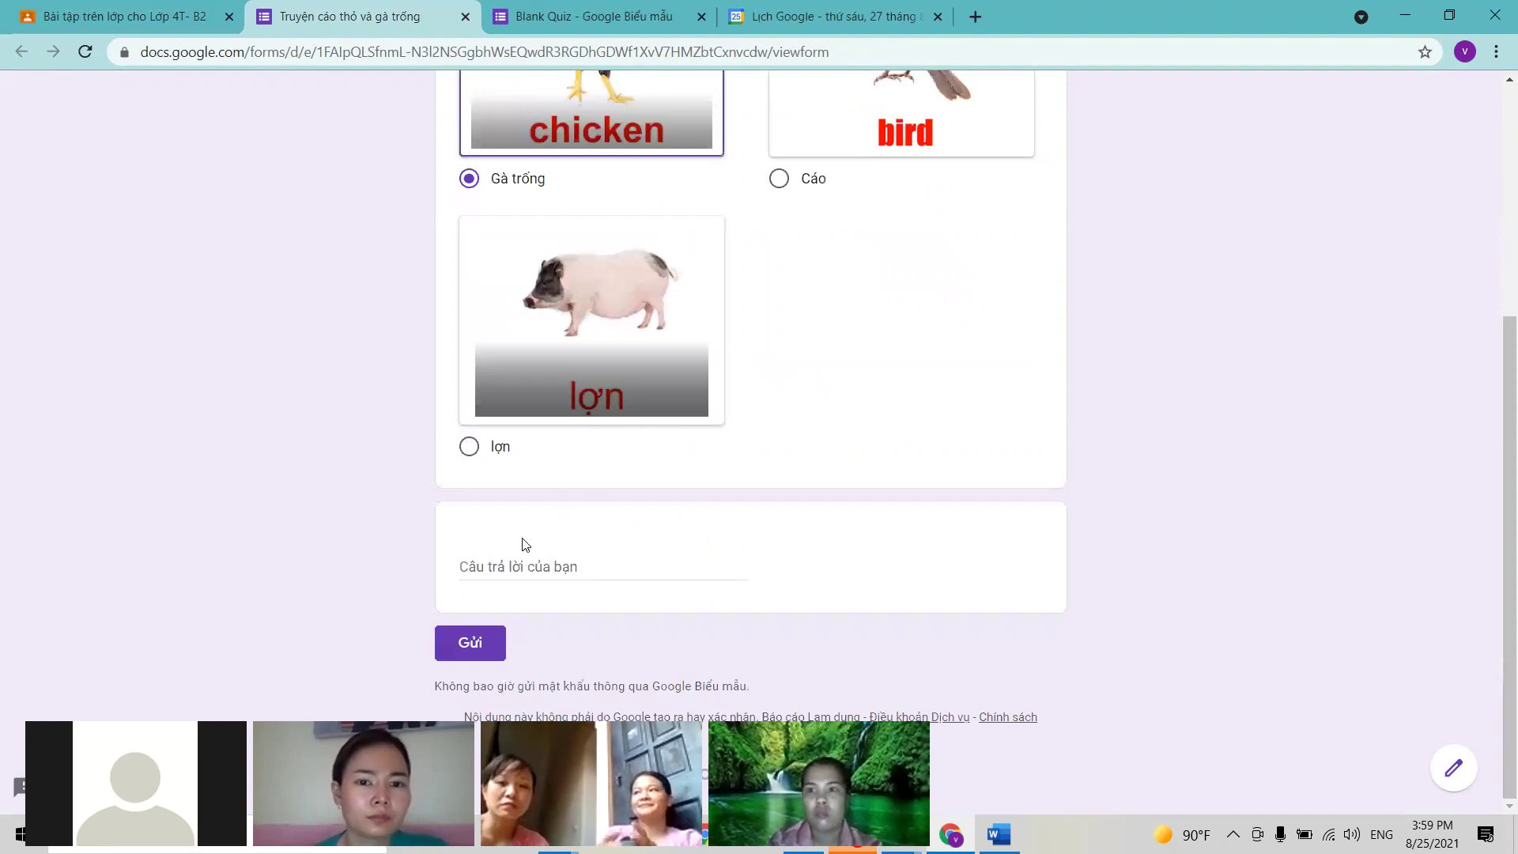
click(475, 645)
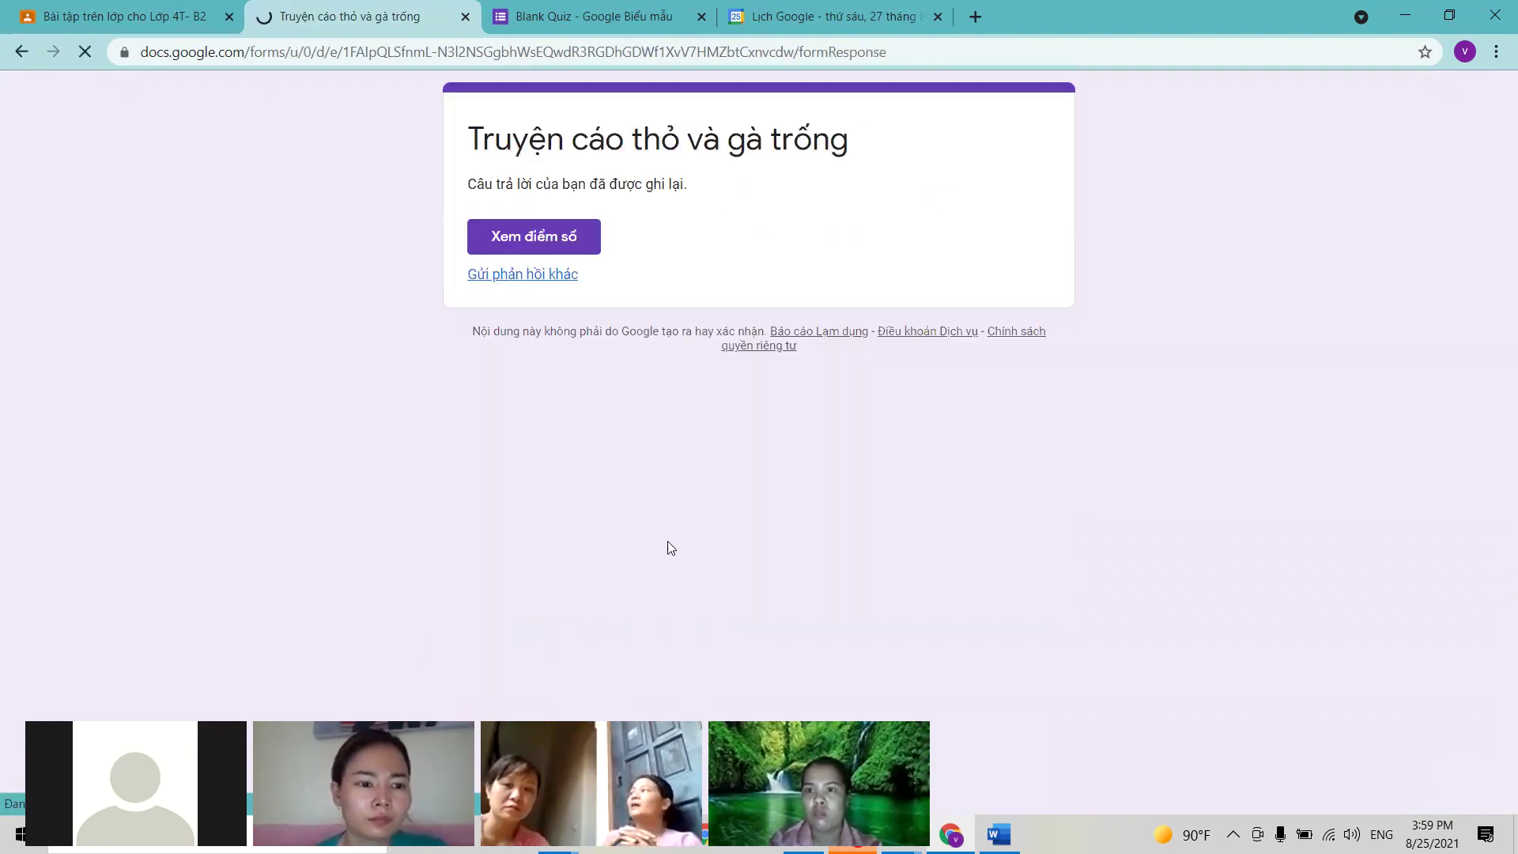
Review the submitted quiz's score page, close it, and return to the Classroom tab.
click(526, 246)
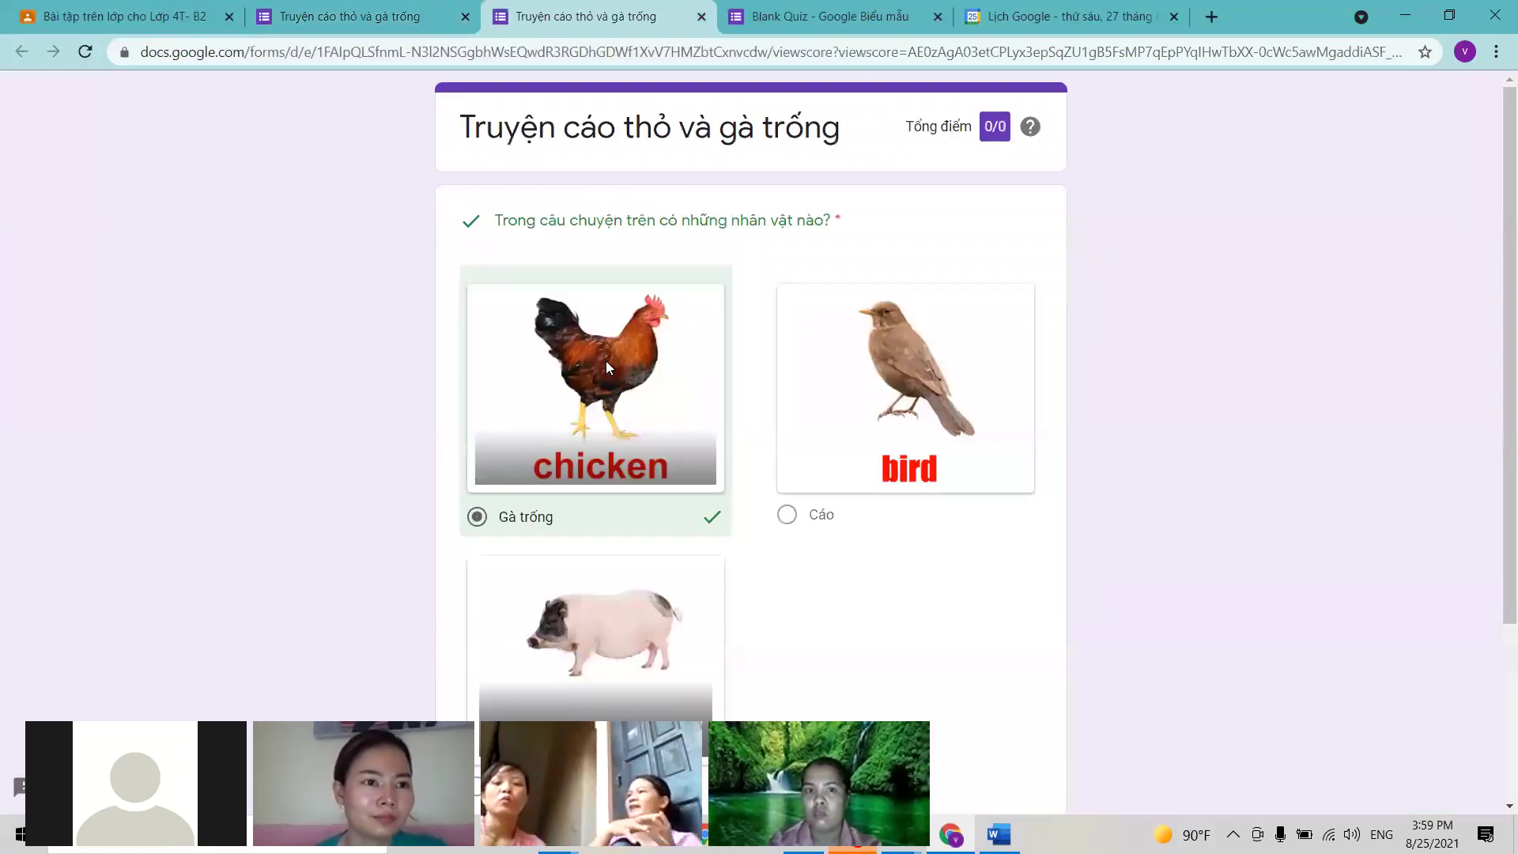
scroll(624, 375, down, 1)
scroll(621, 371, down, 3)
scroll(625, 378, up, 3)
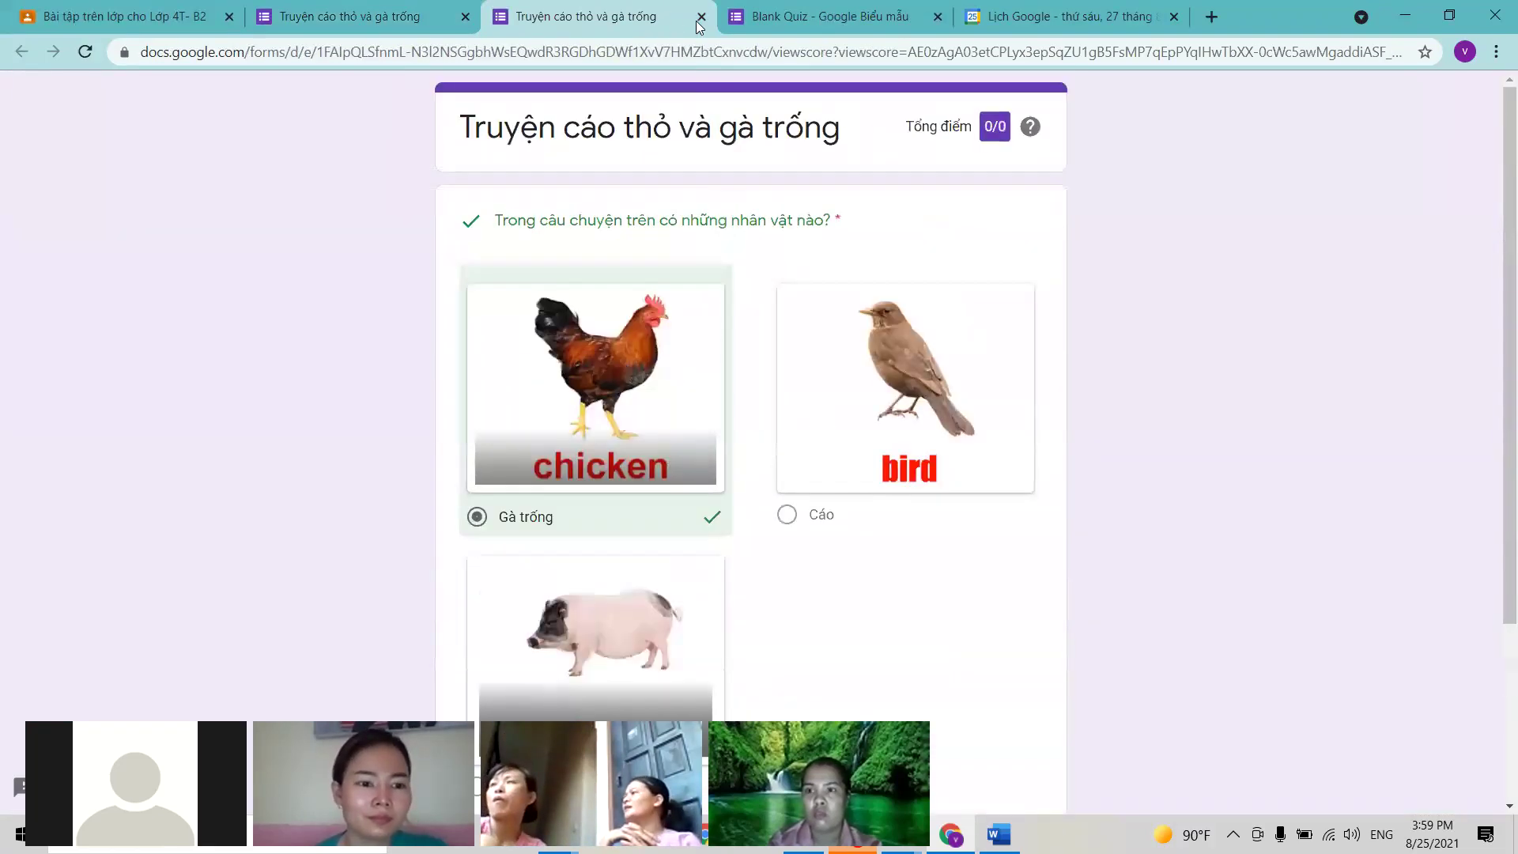
click(701, 17)
key(ctrl+shift+Tab)
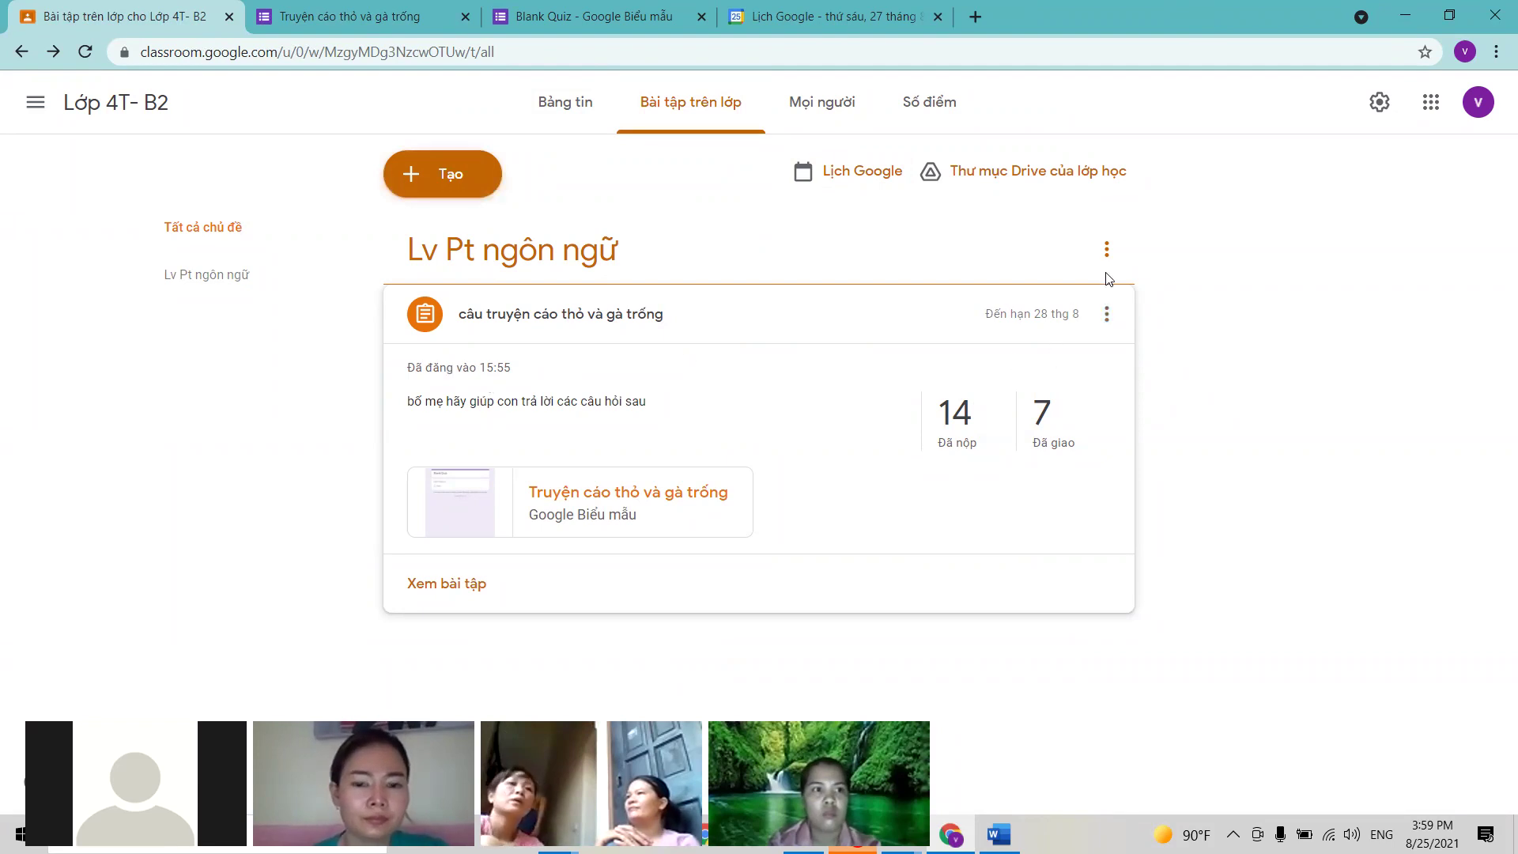
Open the Lv Pt ngôn ngữ topic and the story assignment's submissions, closing the leftover form tabs.
click(1108, 248)
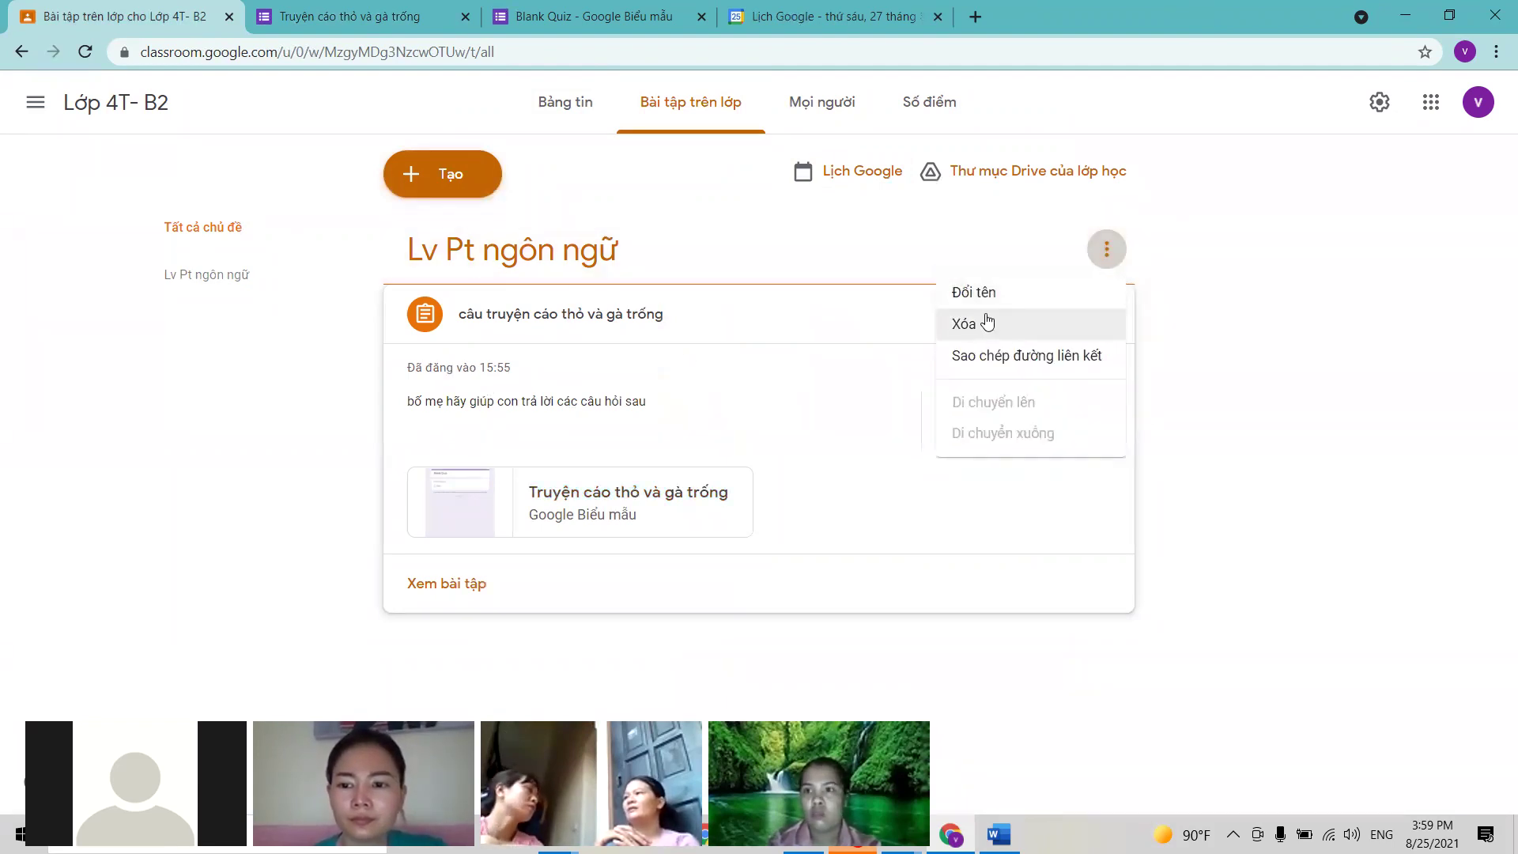
click(740, 255)
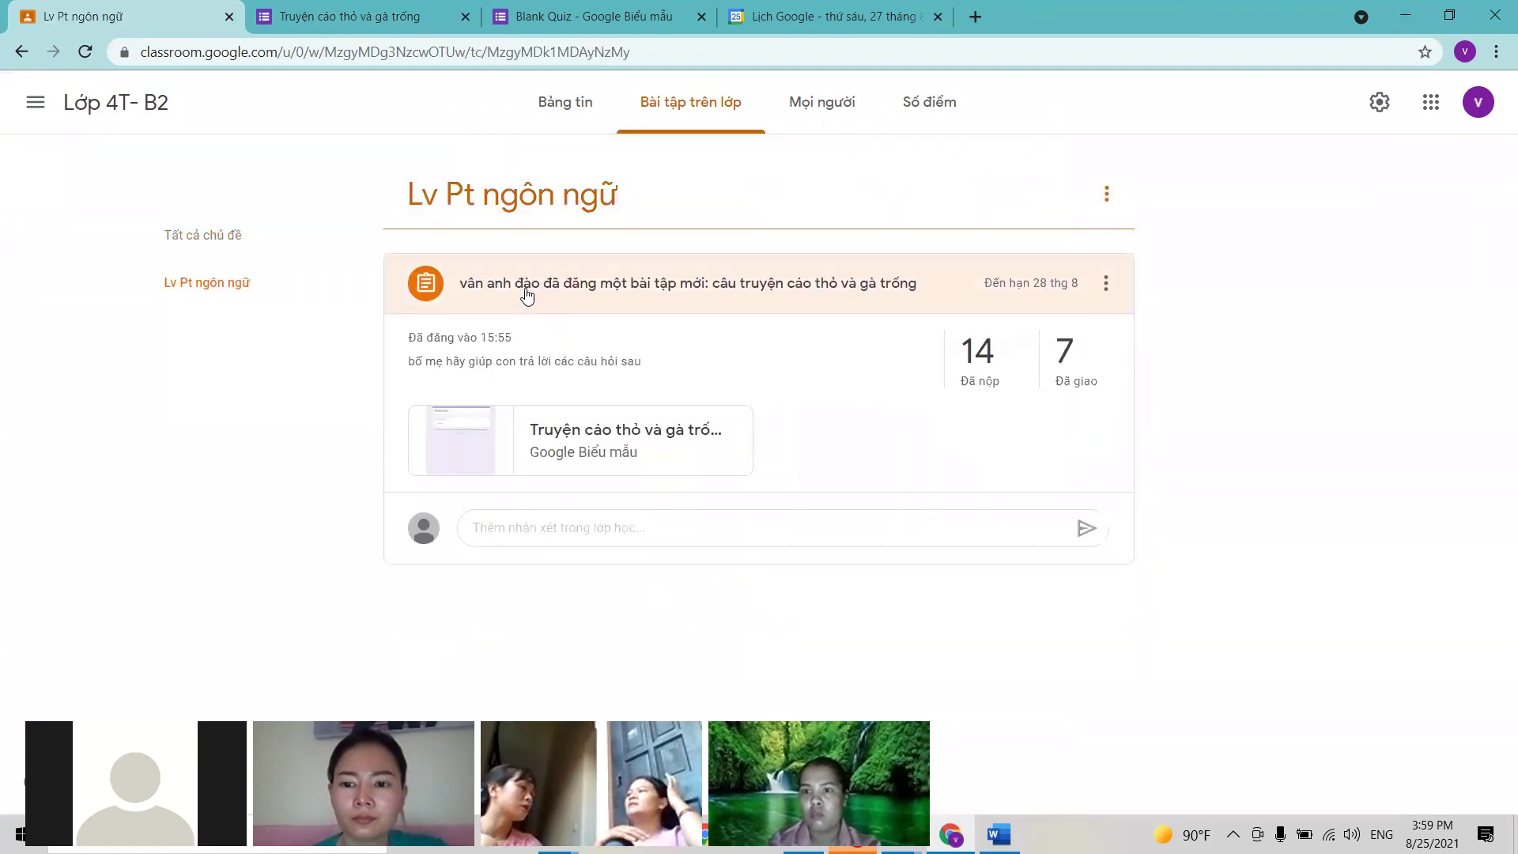
click(527, 294)
scroll(688, 372, down, 2)
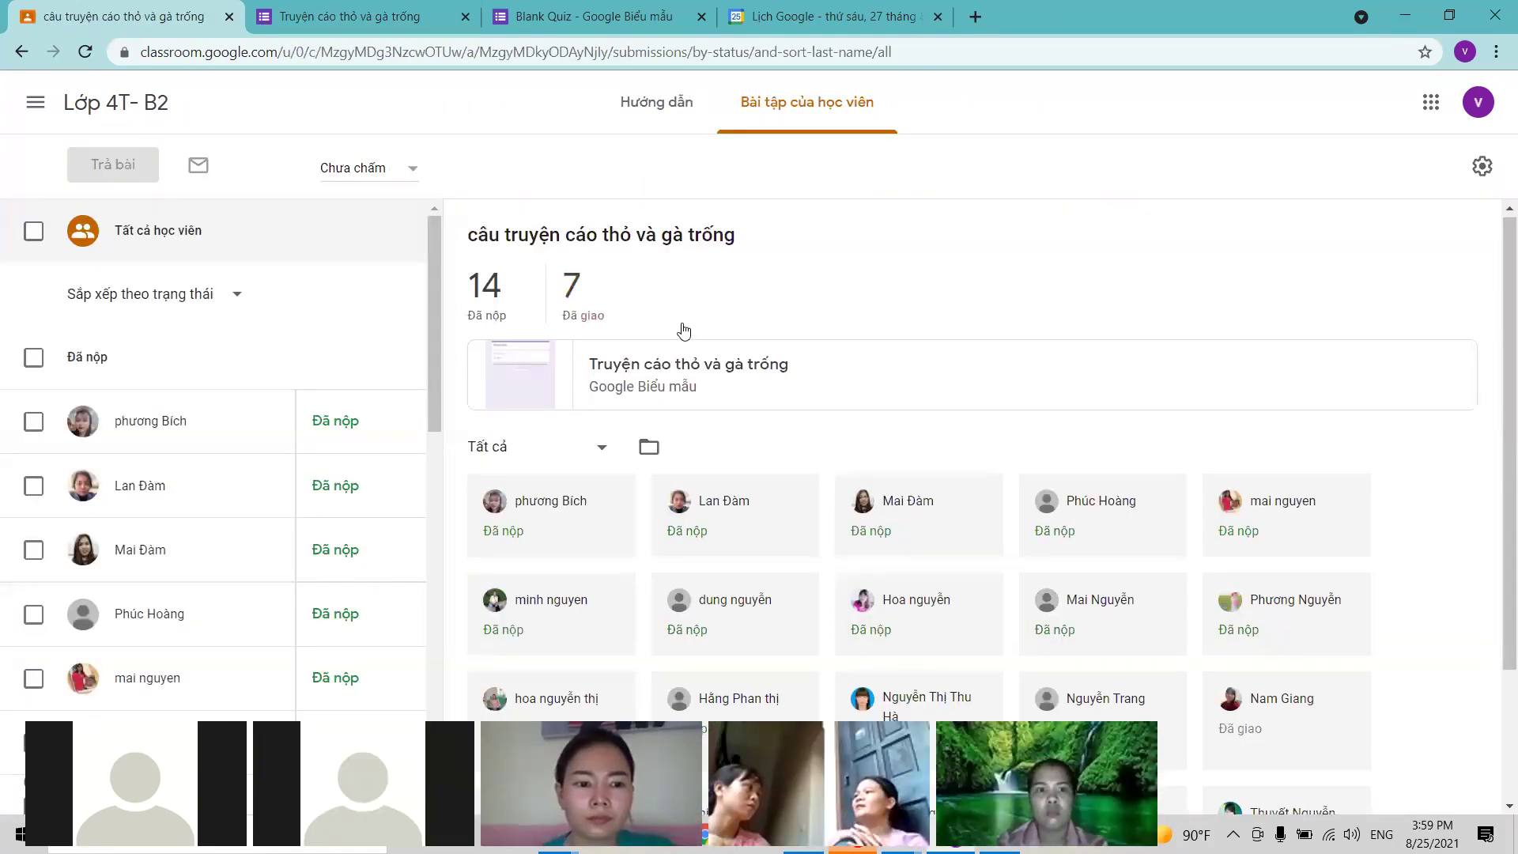
scroll(656, 317, up, 2)
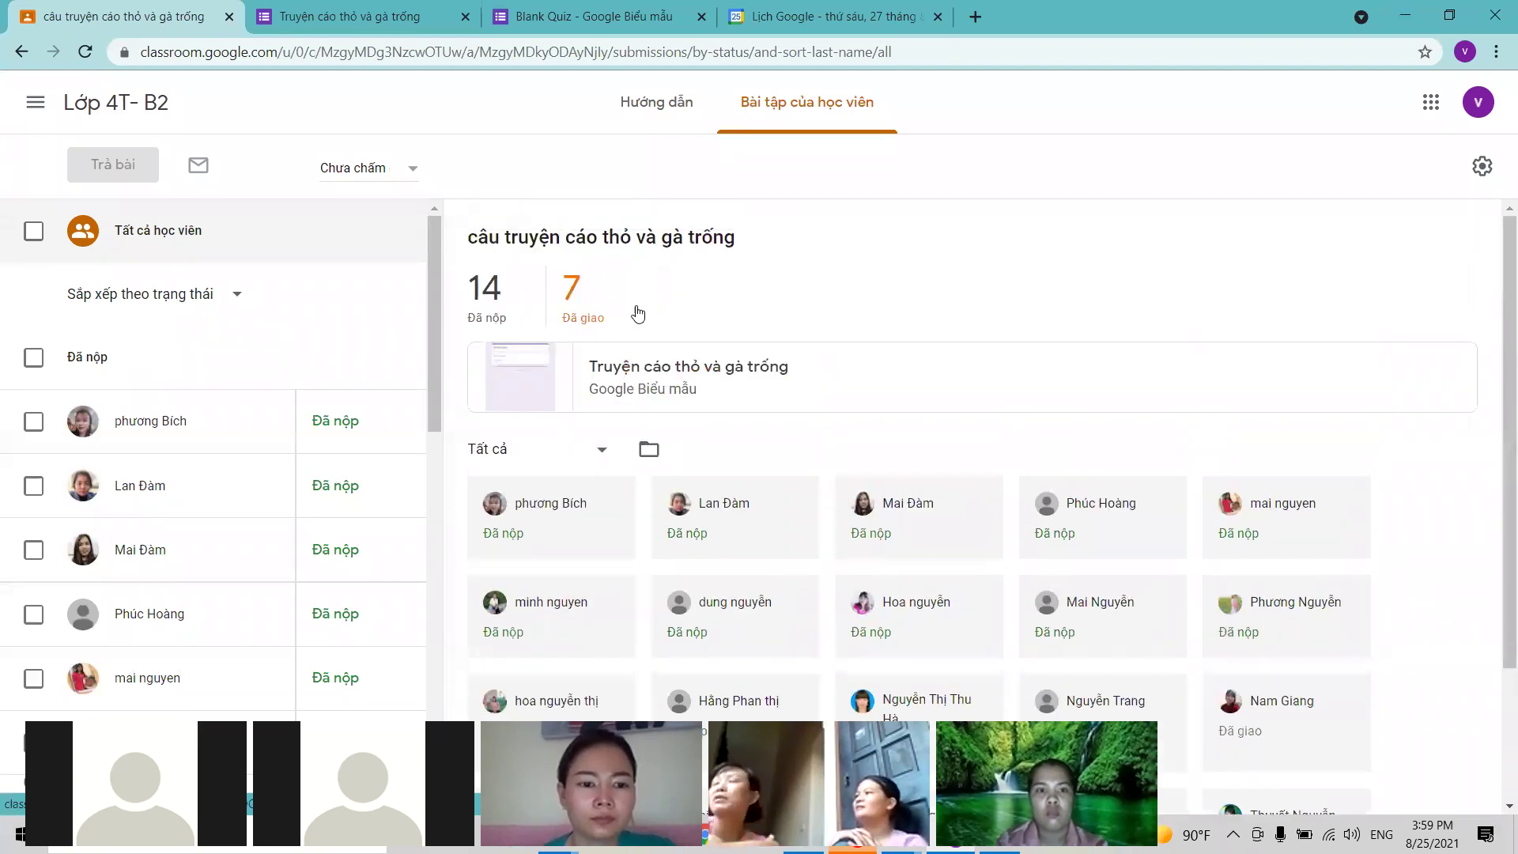
click(646, 370)
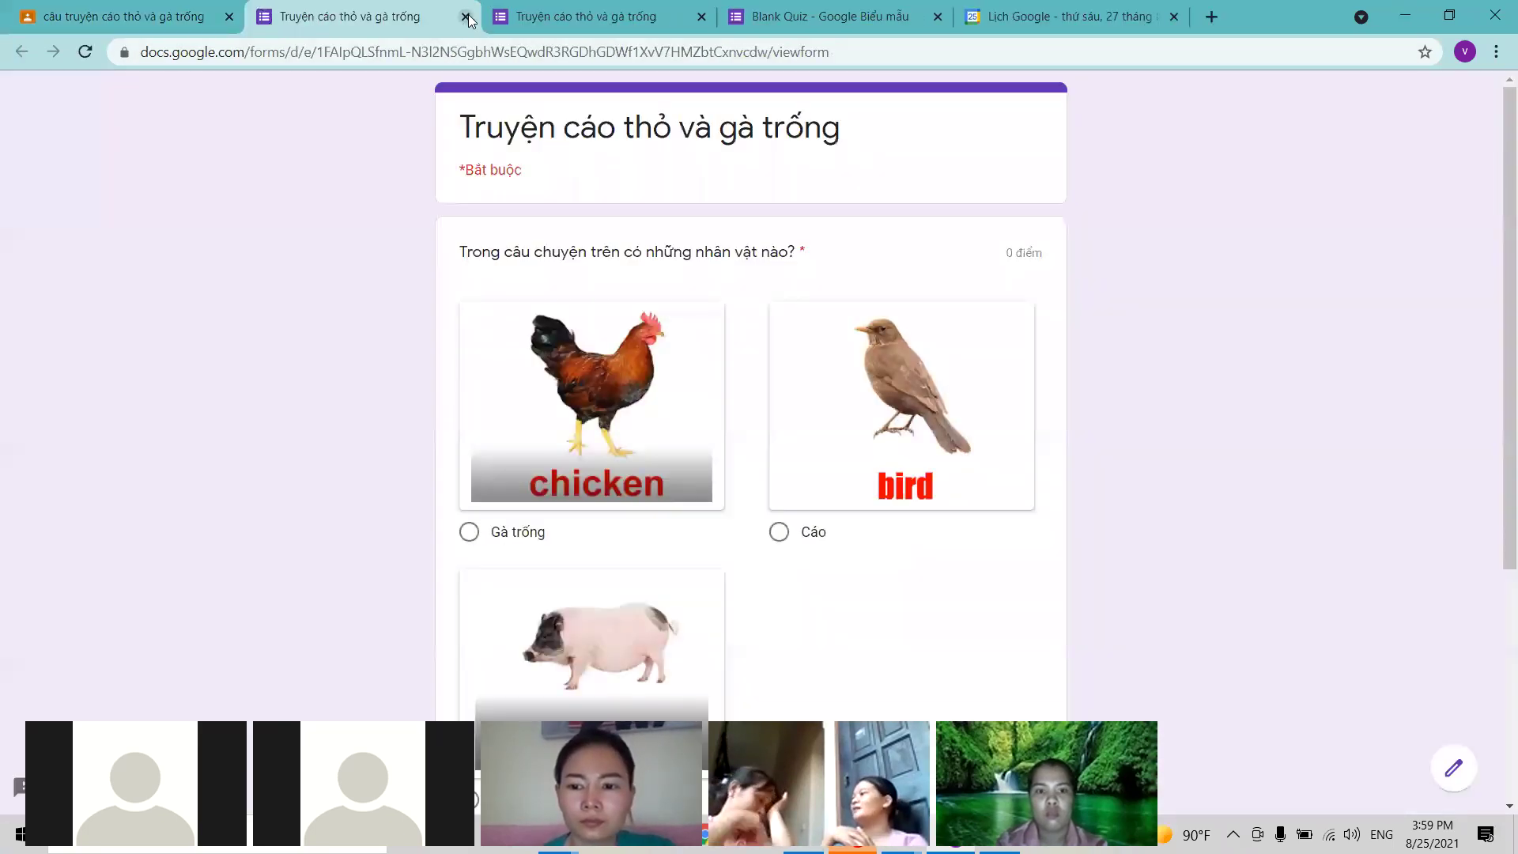
click(465, 16)
click(465, 16)
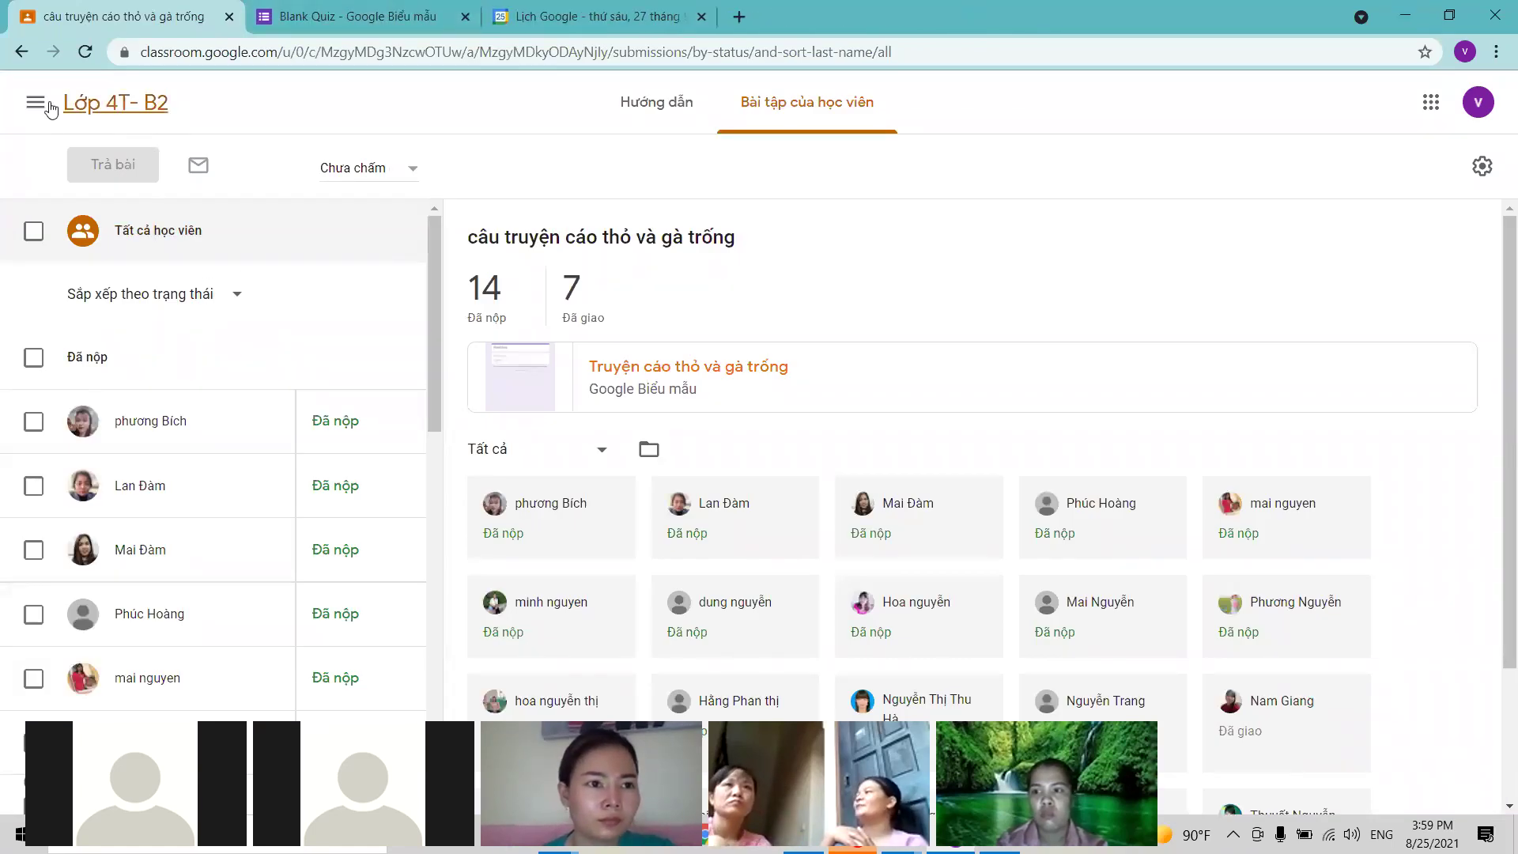
Check the assignment's instructions, then return to the Lớp 4T- B2 class via the navigation menu.
click(35, 102)
click(670, 112)
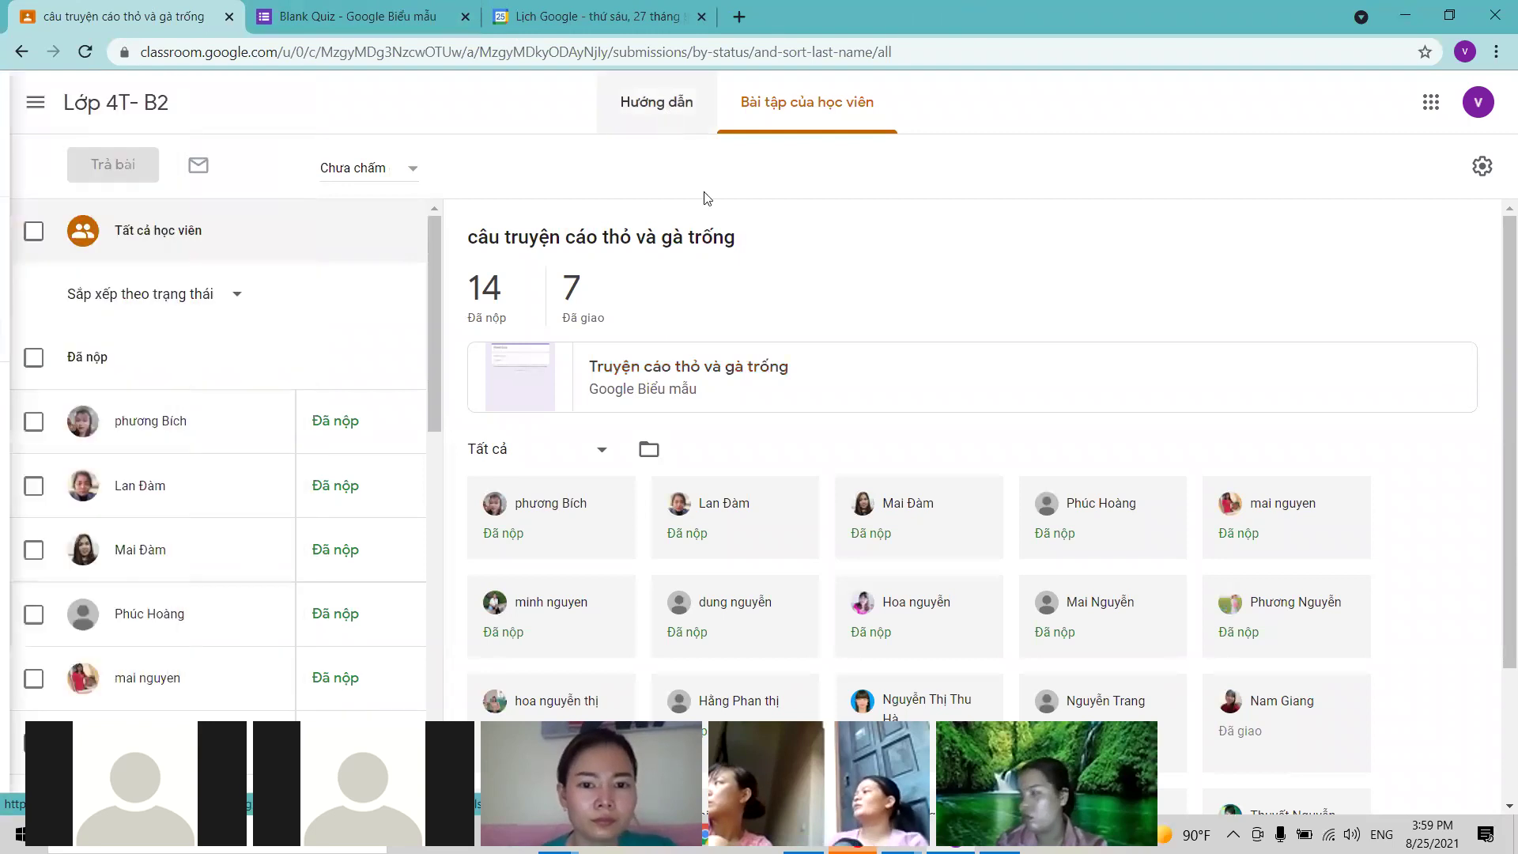
click(644, 103)
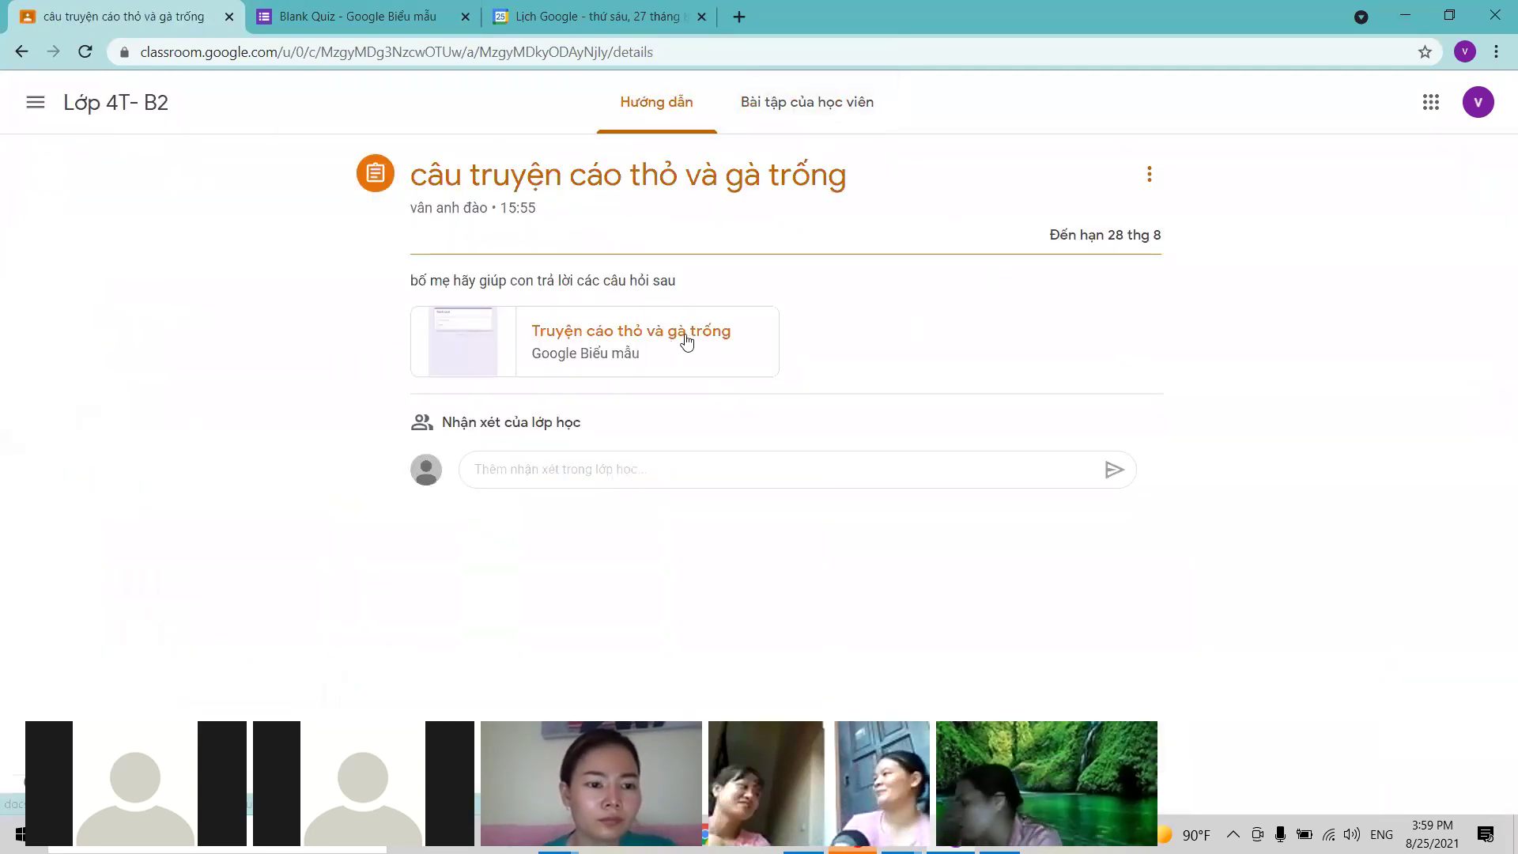
click(35, 102)
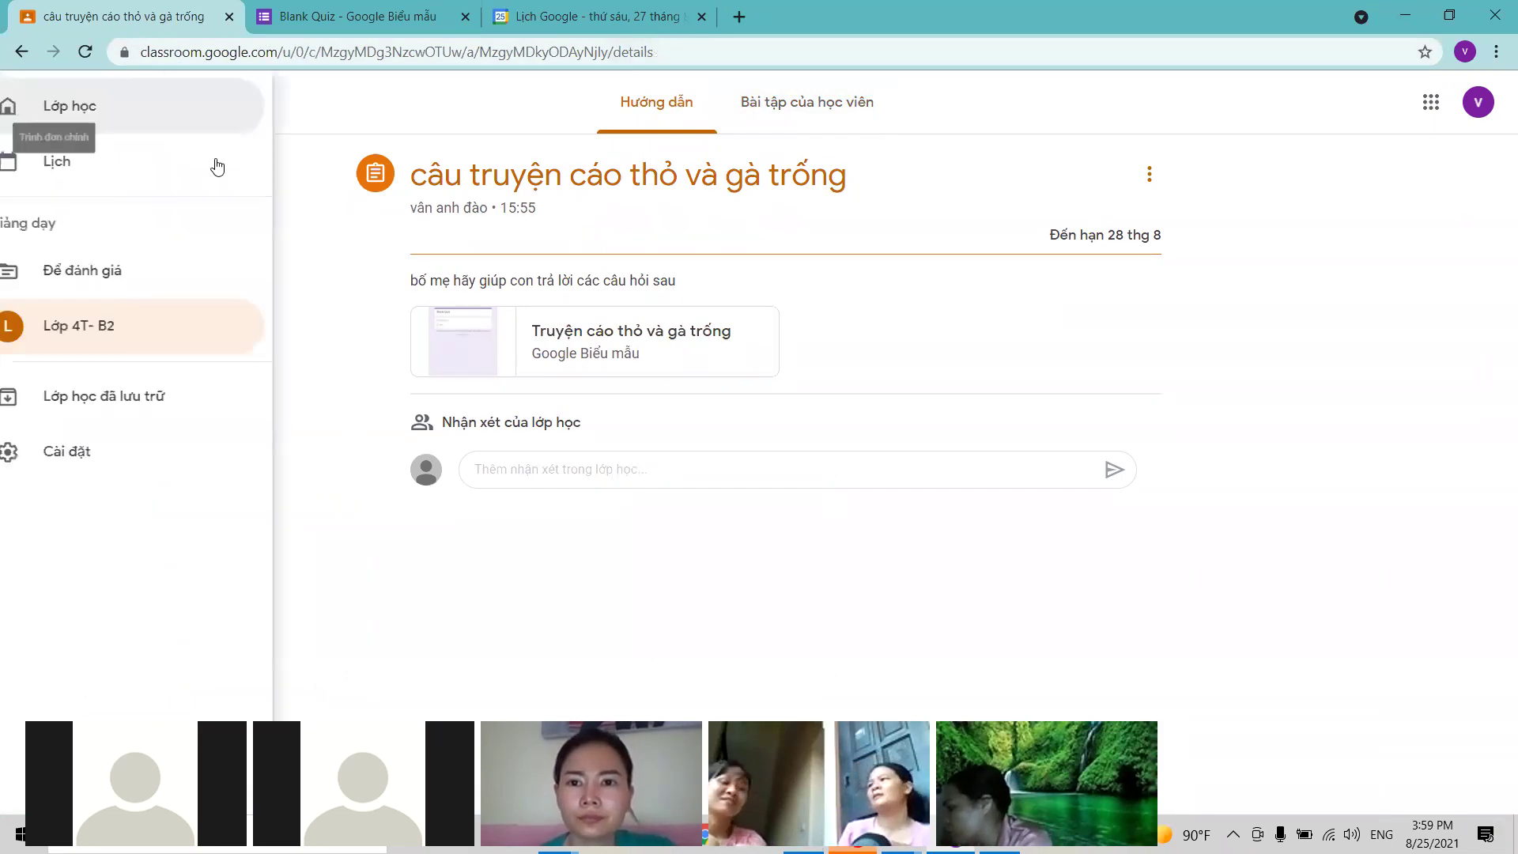
click(21, 51)
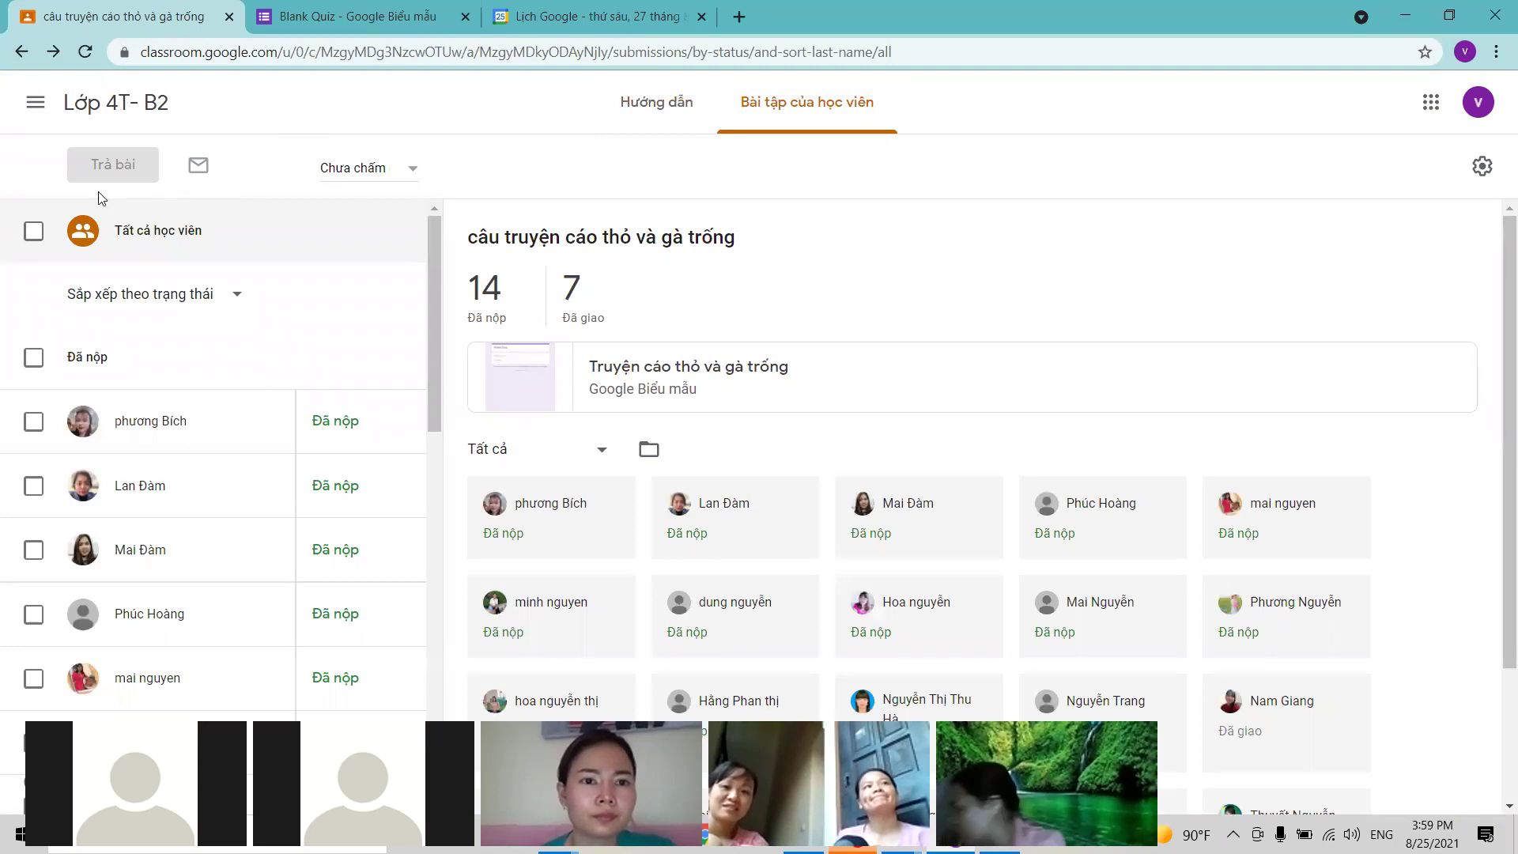
click(49, 113)
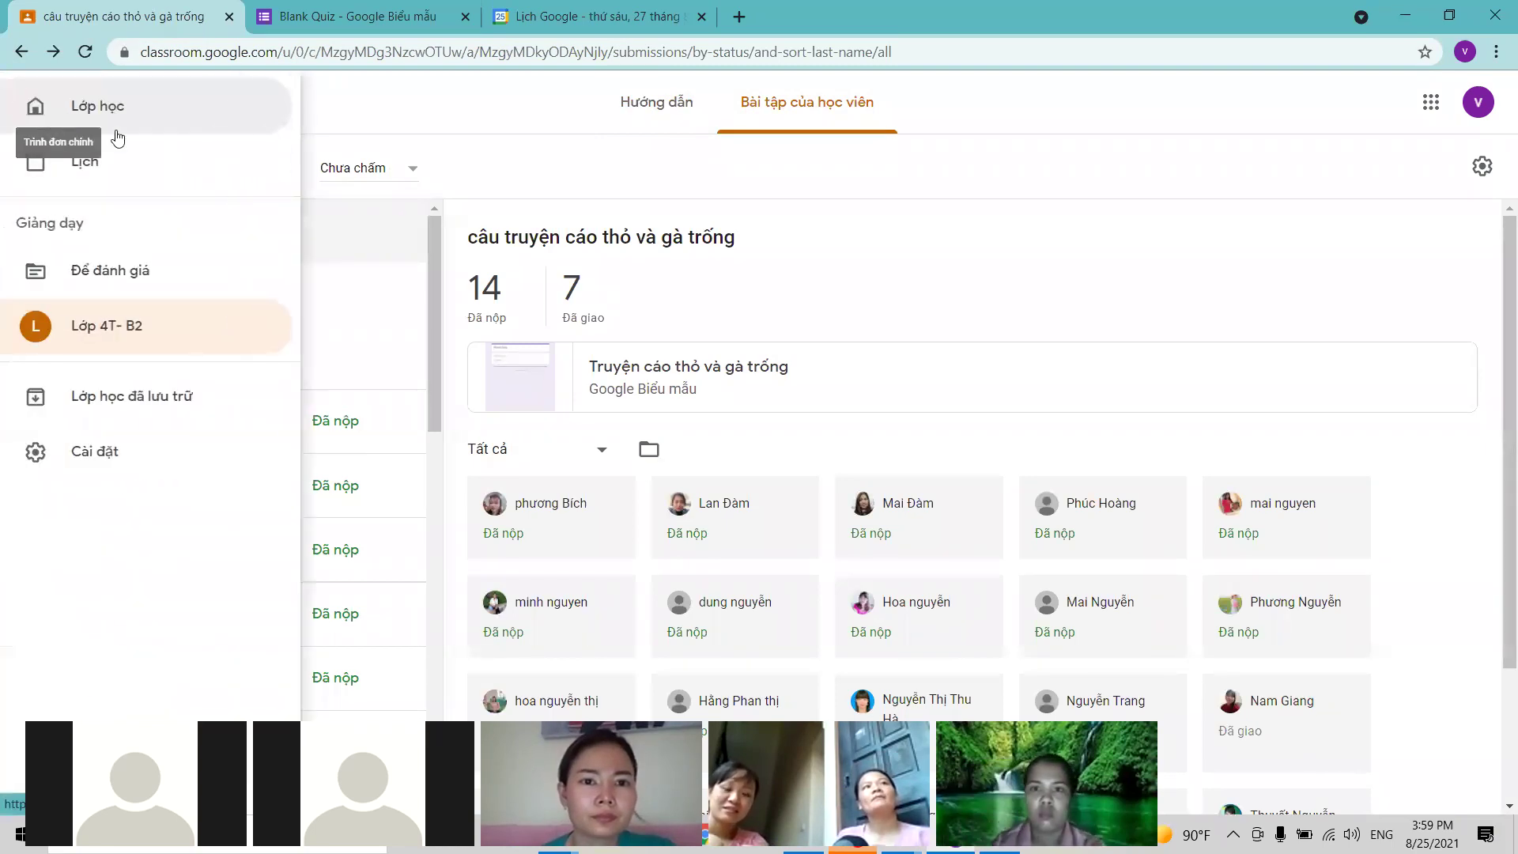
click(116, 352)
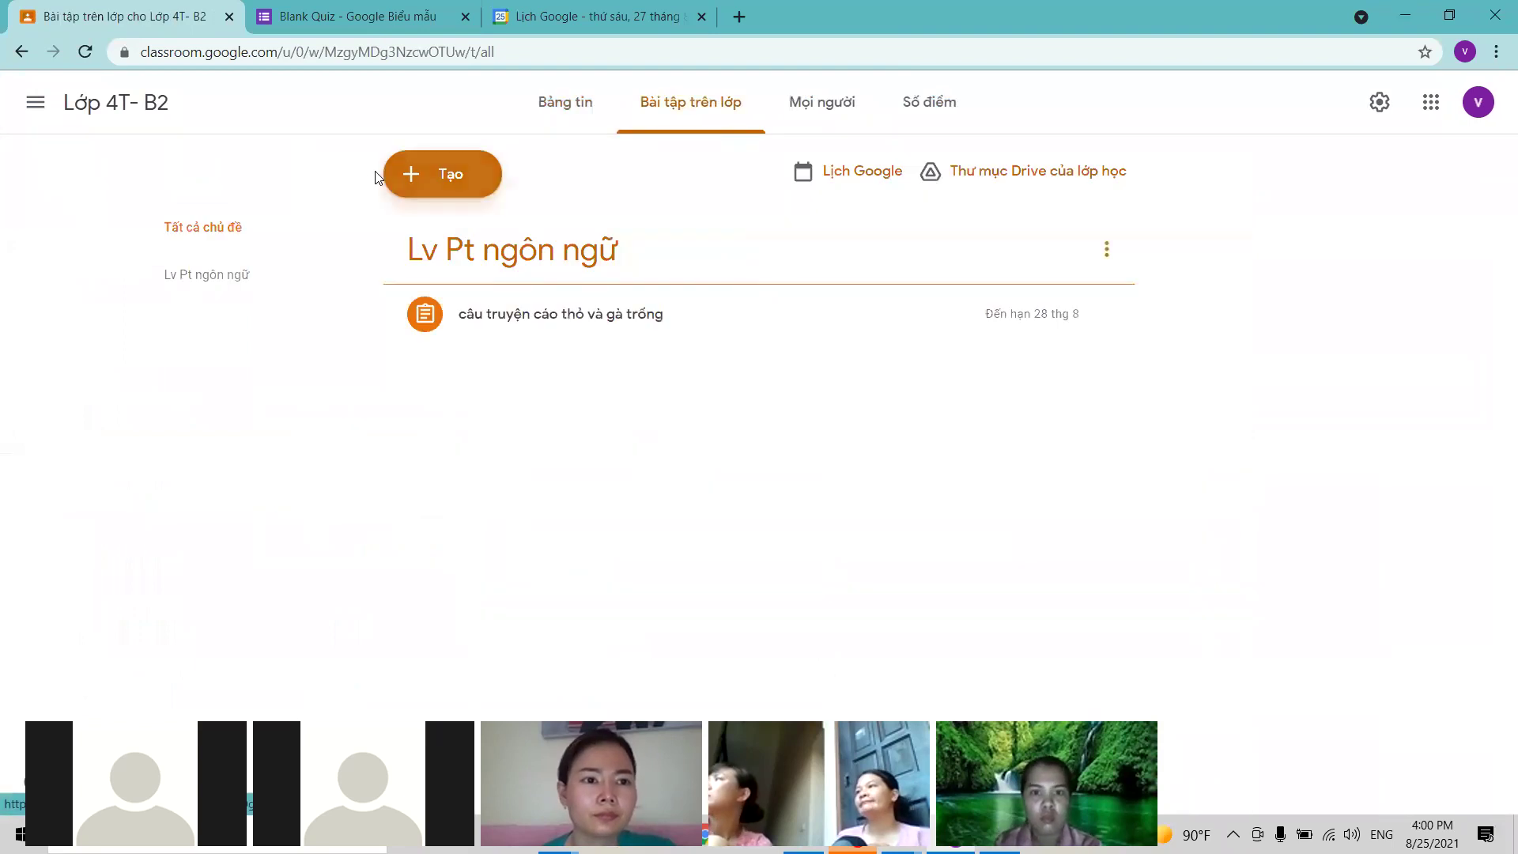
Create a new quiz assignment with a Blank Quiz attached, due 26 August 2021.
click(459, 189)
click(457, 299)
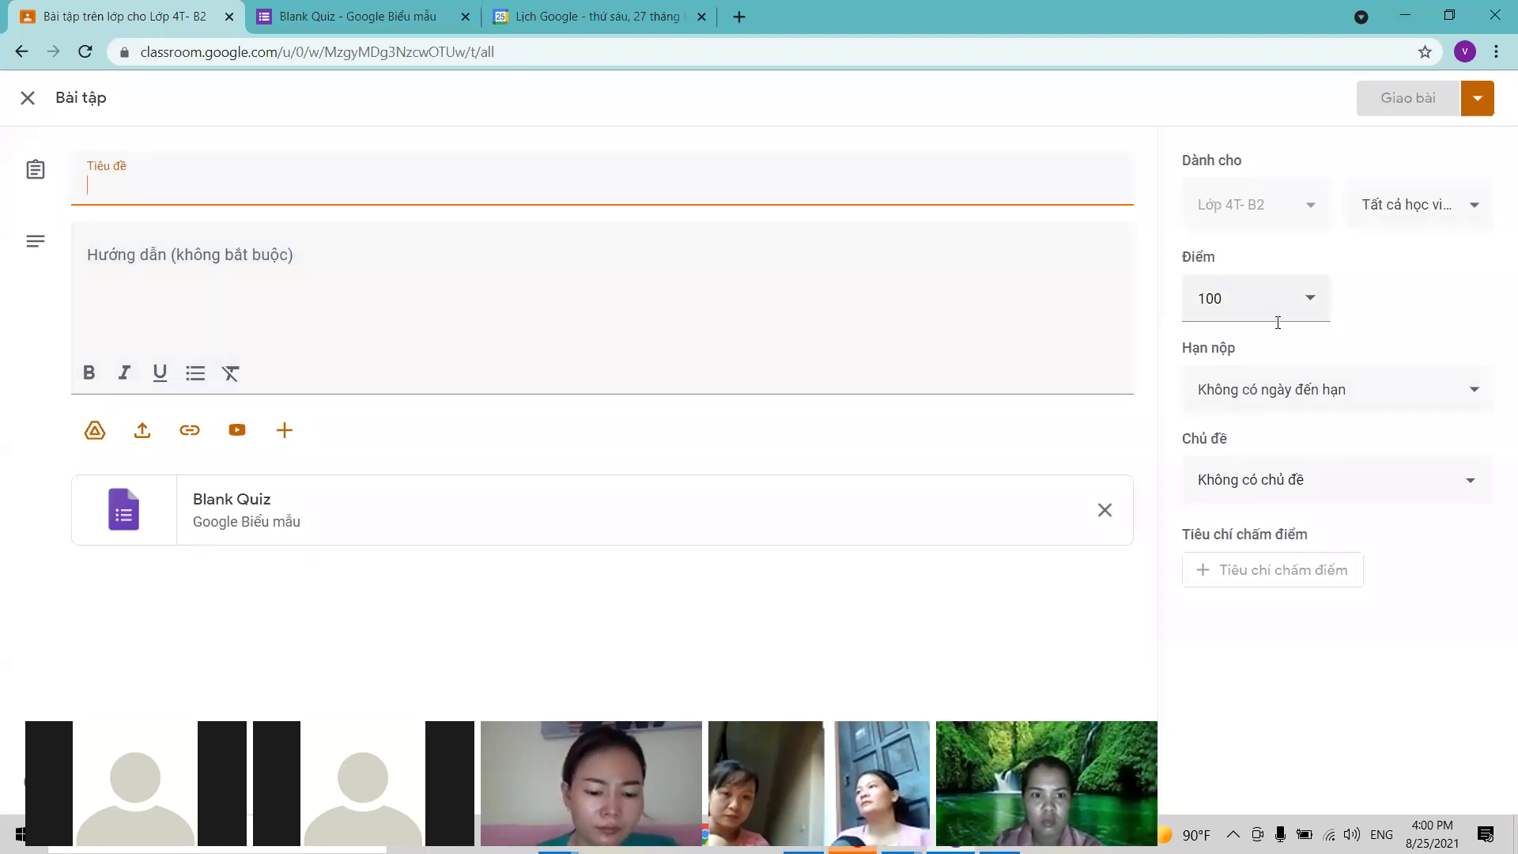
click(1278, 403)
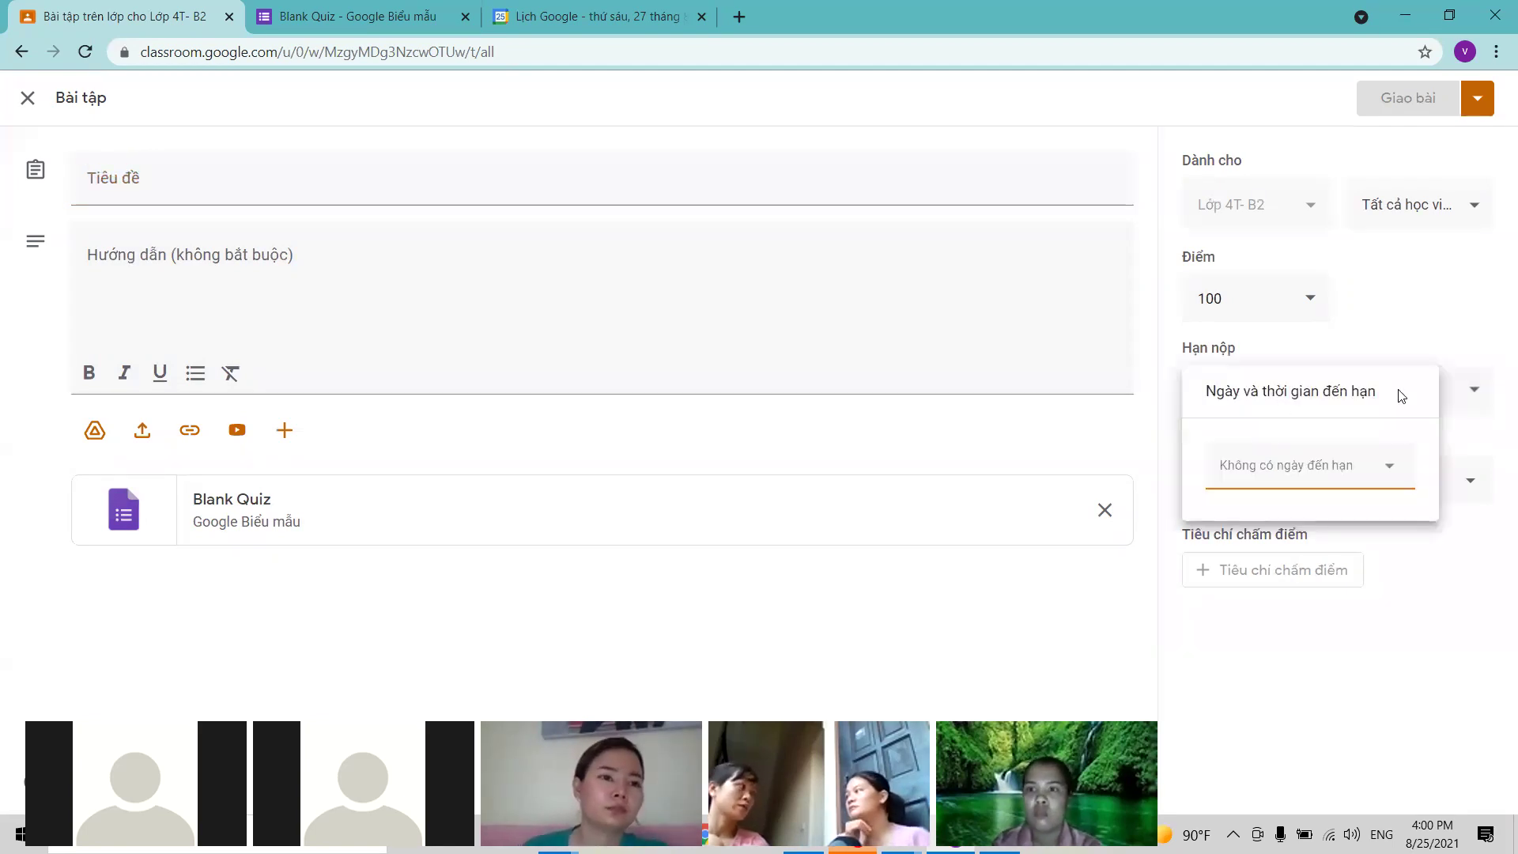
click(1429, 327)
click(1473, 402)
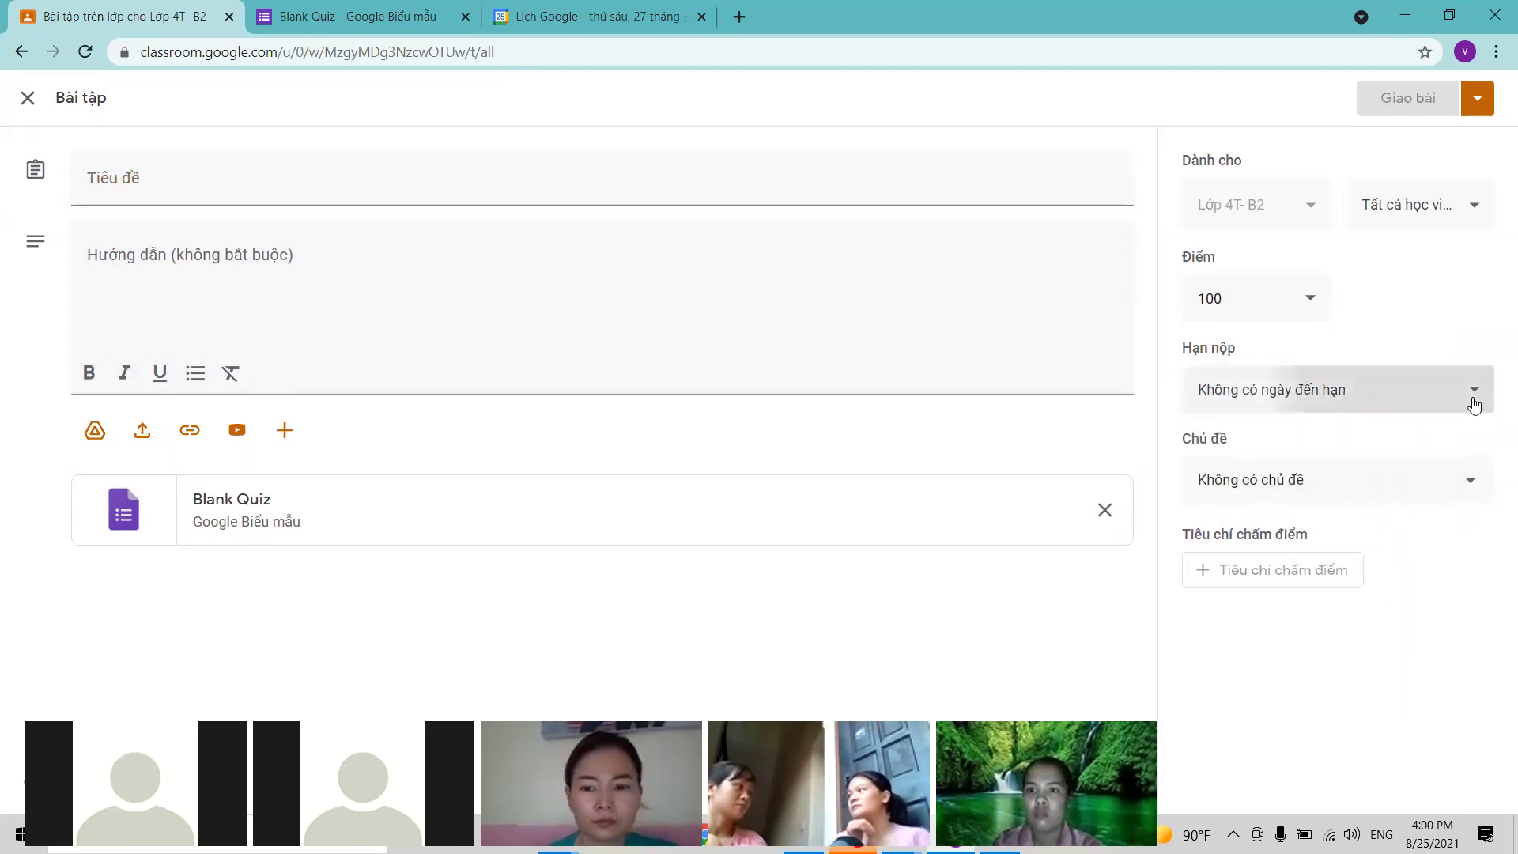
click(1380, 471)
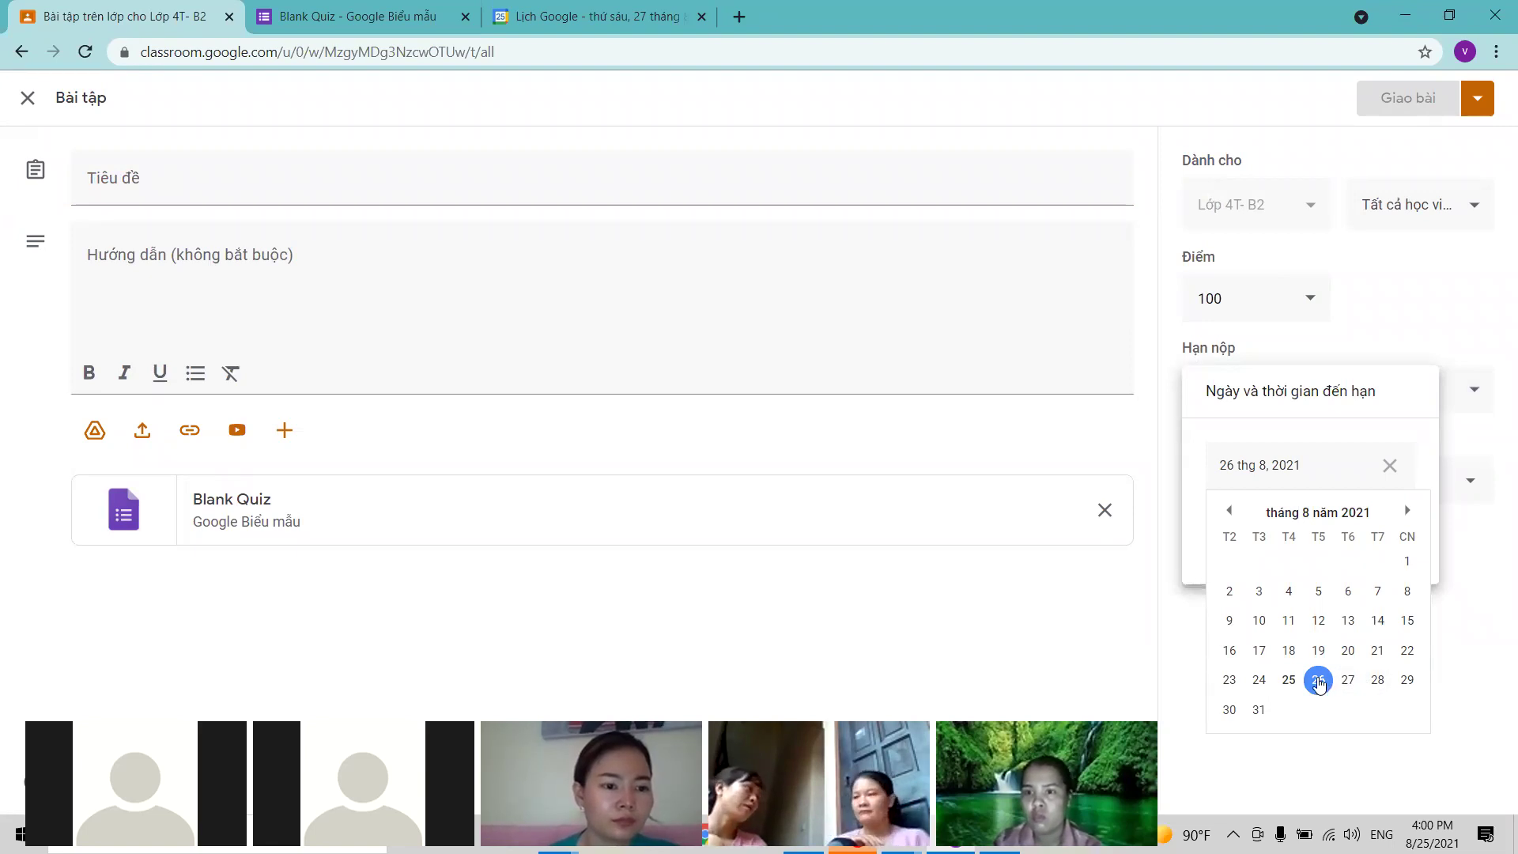
click(1405, 338)
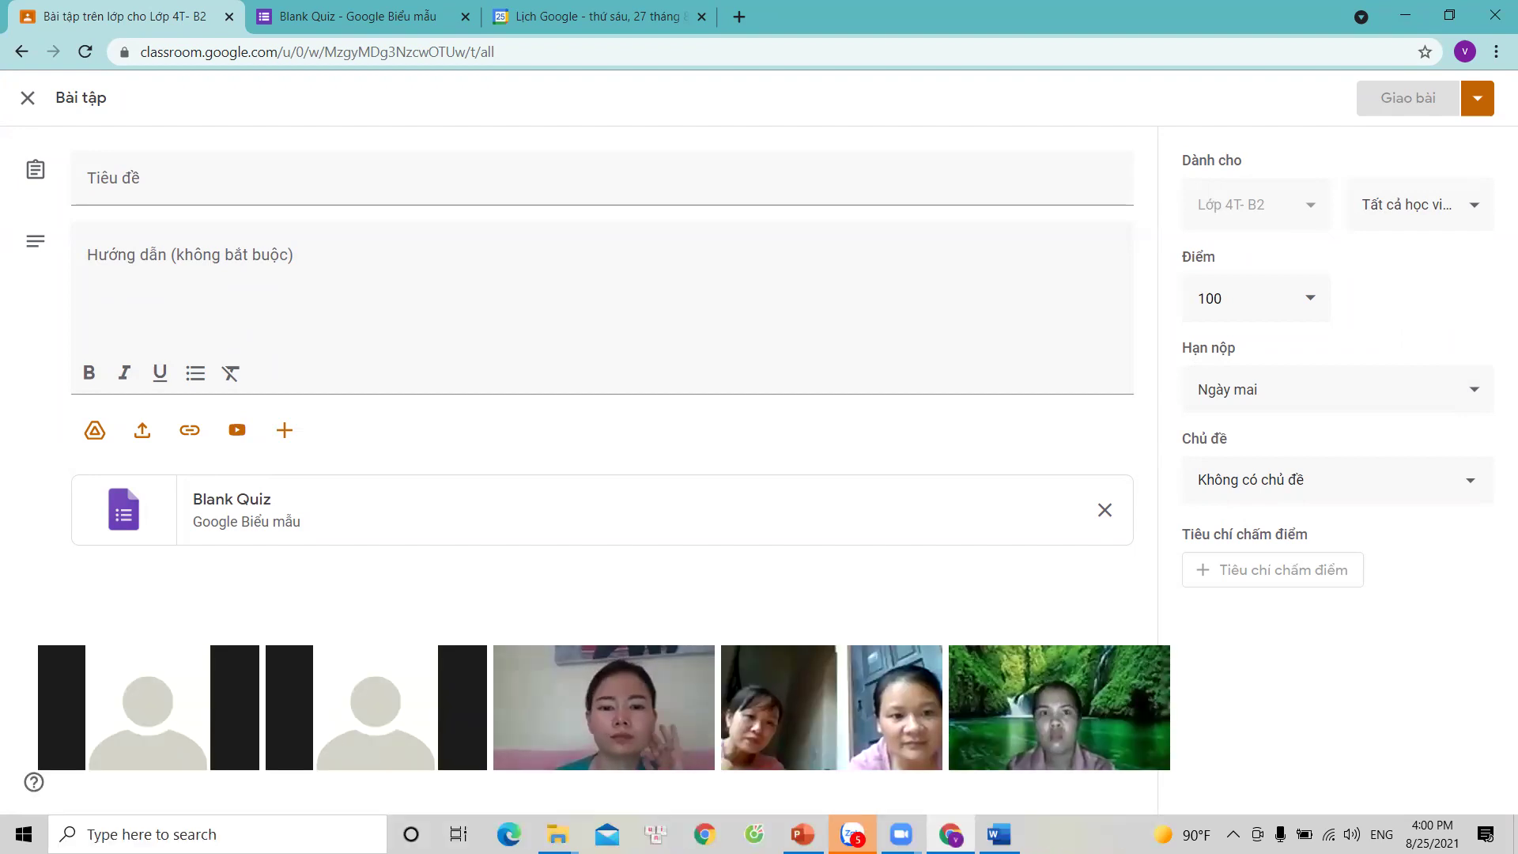
Switch to Zalo and read a colleague's private message beside the NHÓM CHUYÊN MÔN group.
key(alt+Tab)
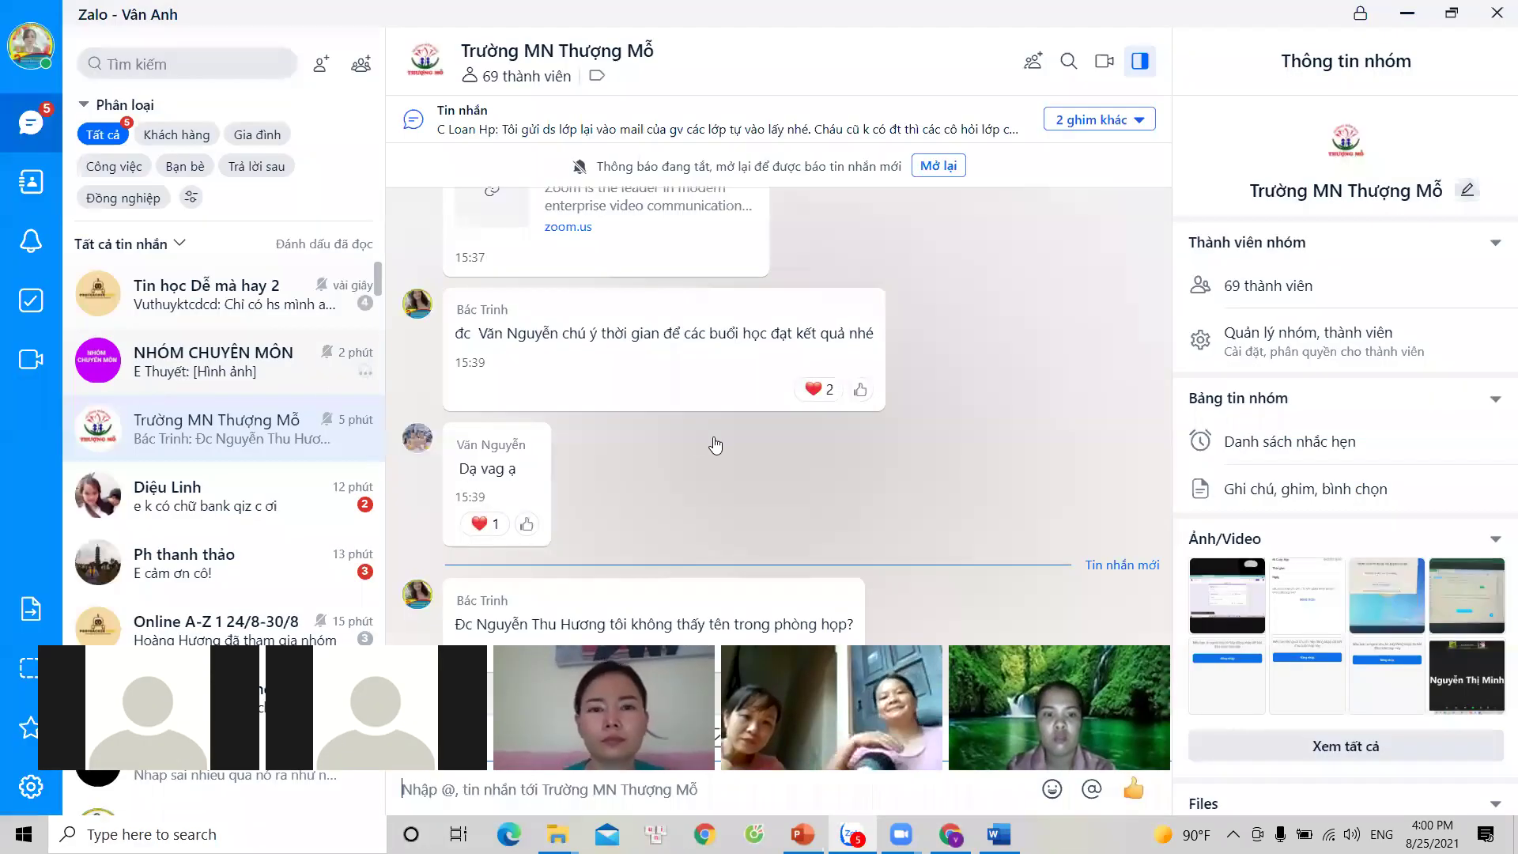
key(alt+Up)
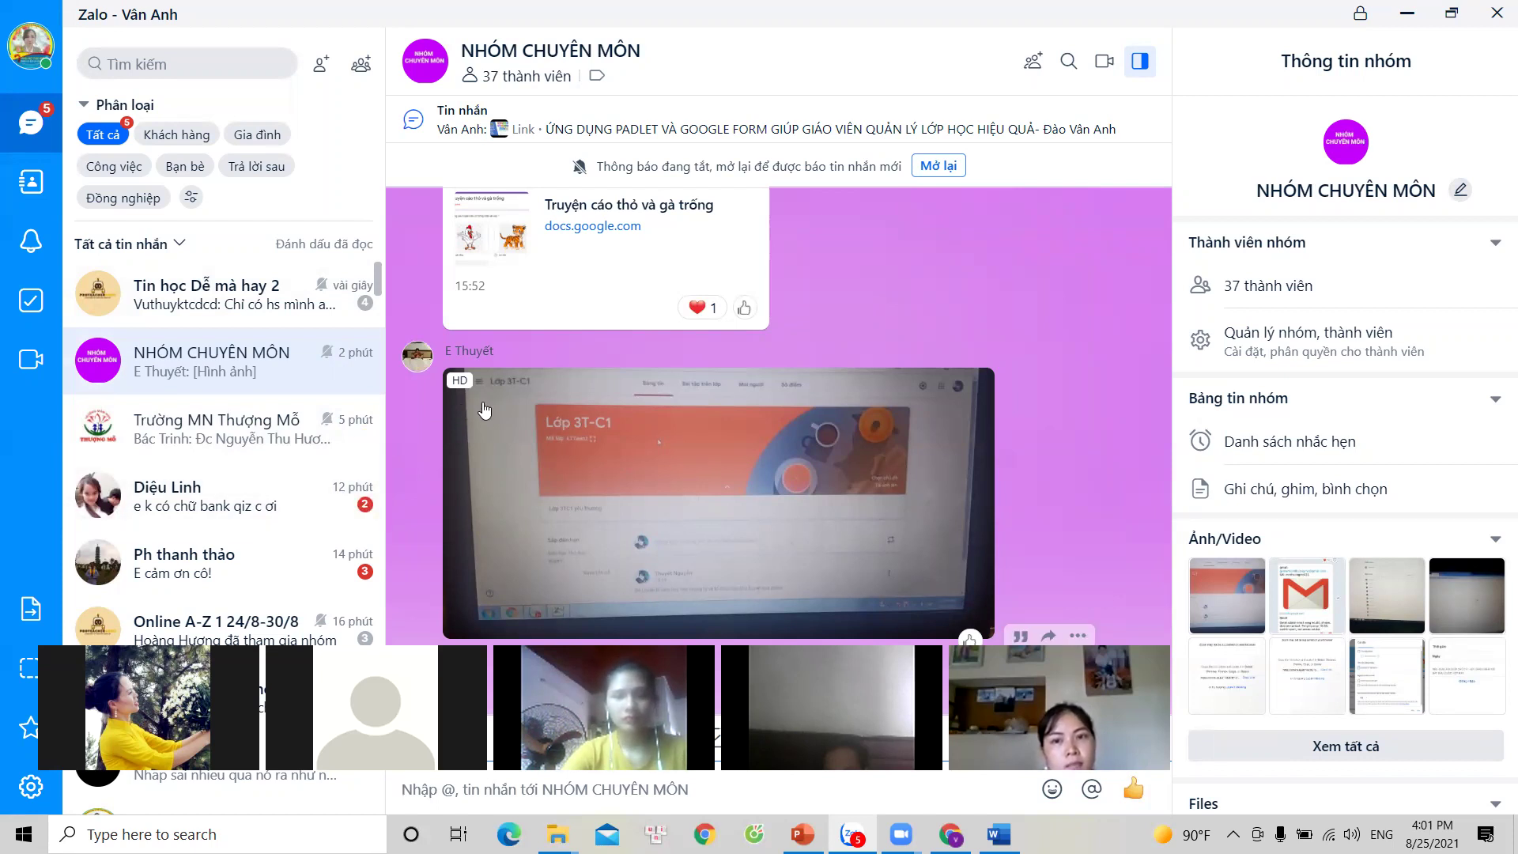
click(253, 510)
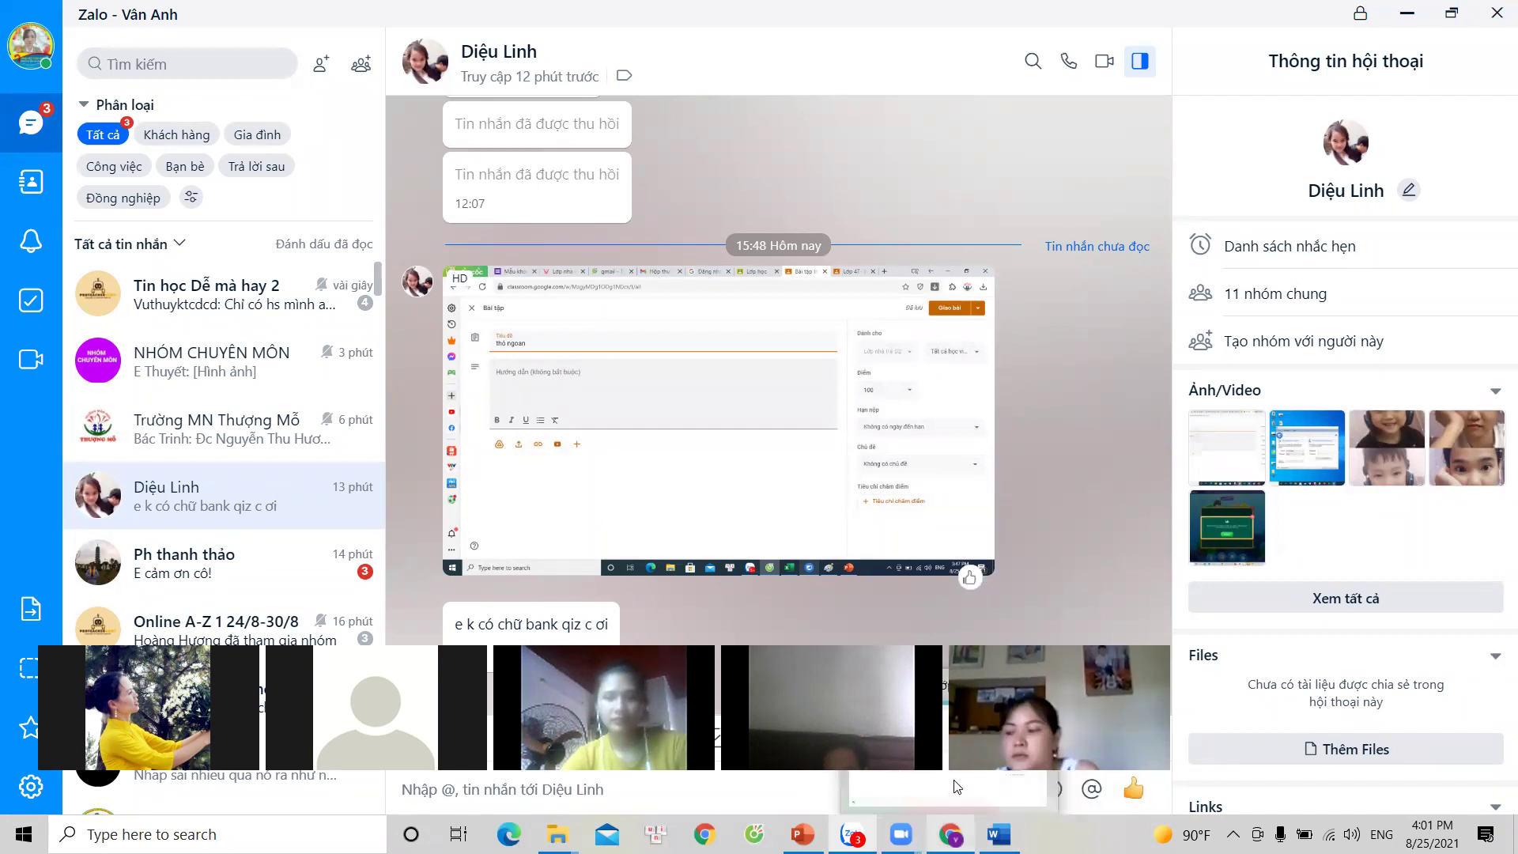
Back in Classroom, discard the unfinished blank-quiz draft and bring up the new-post types list.
key(alt+Tab)
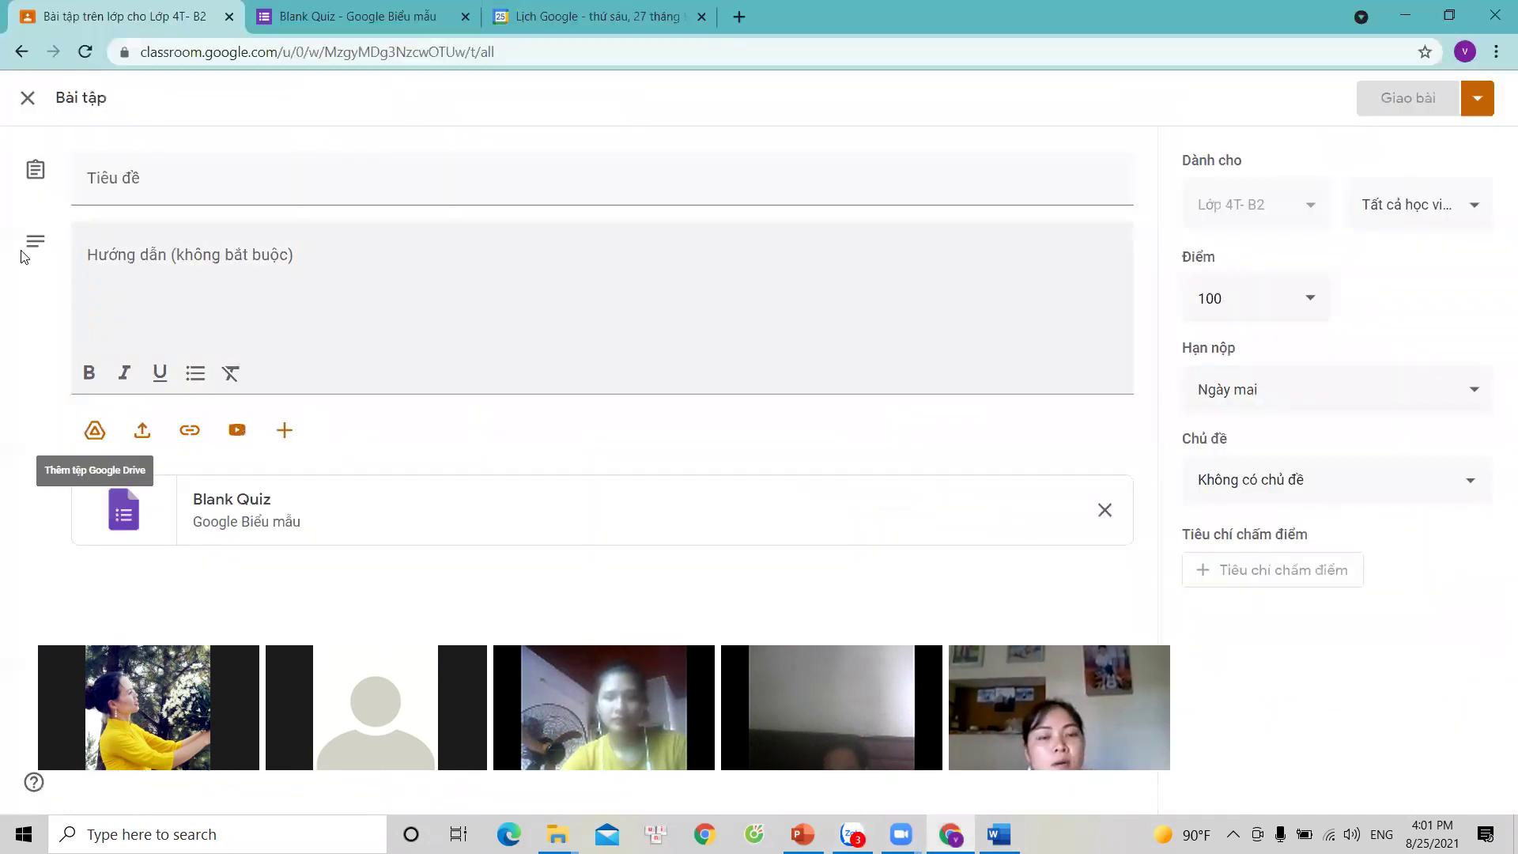
click(28, 101)
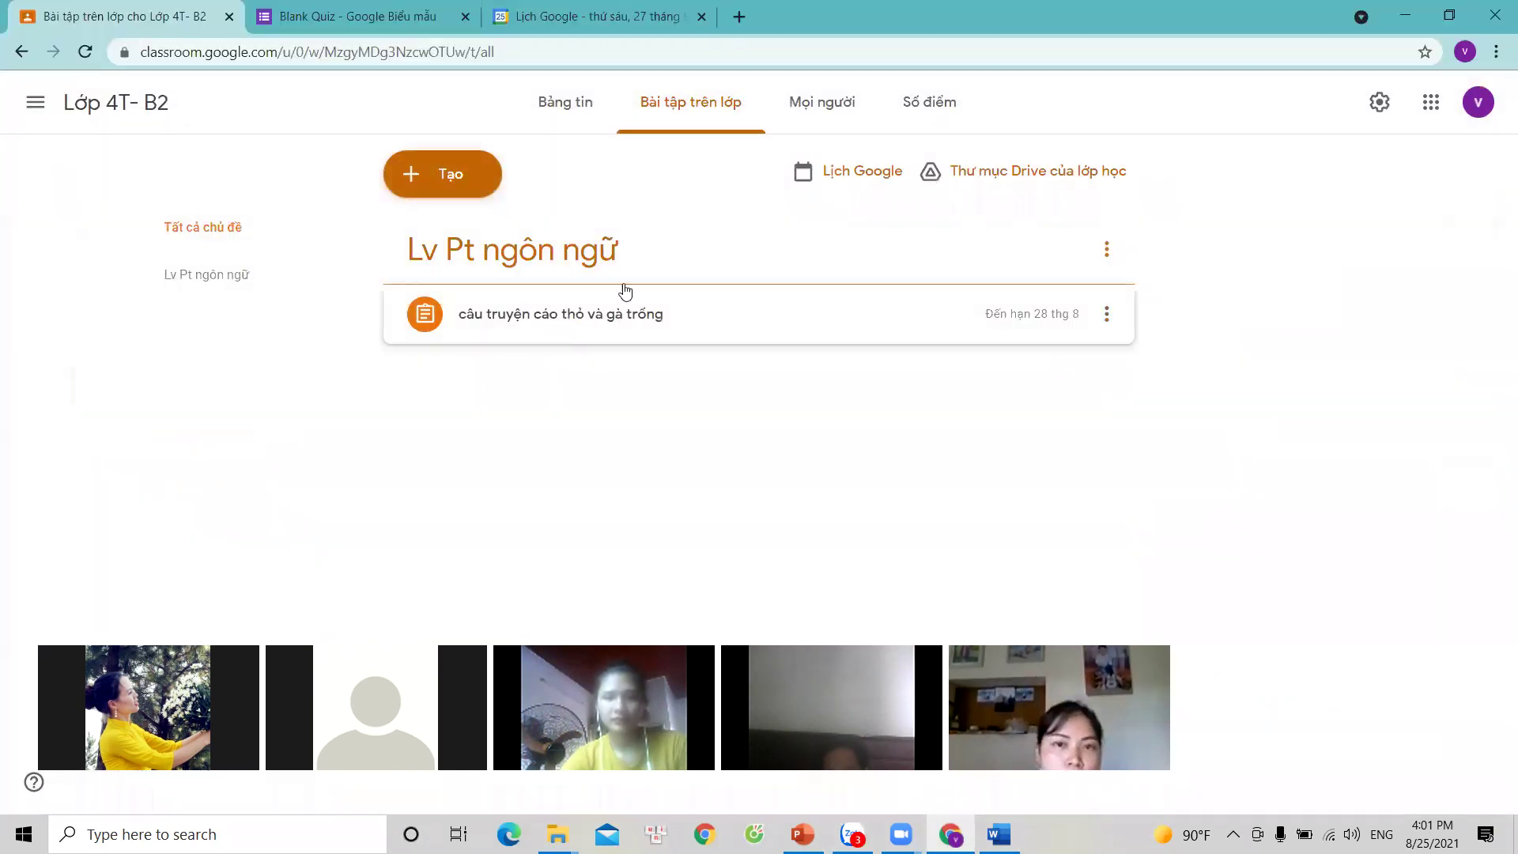
click(469, 188)
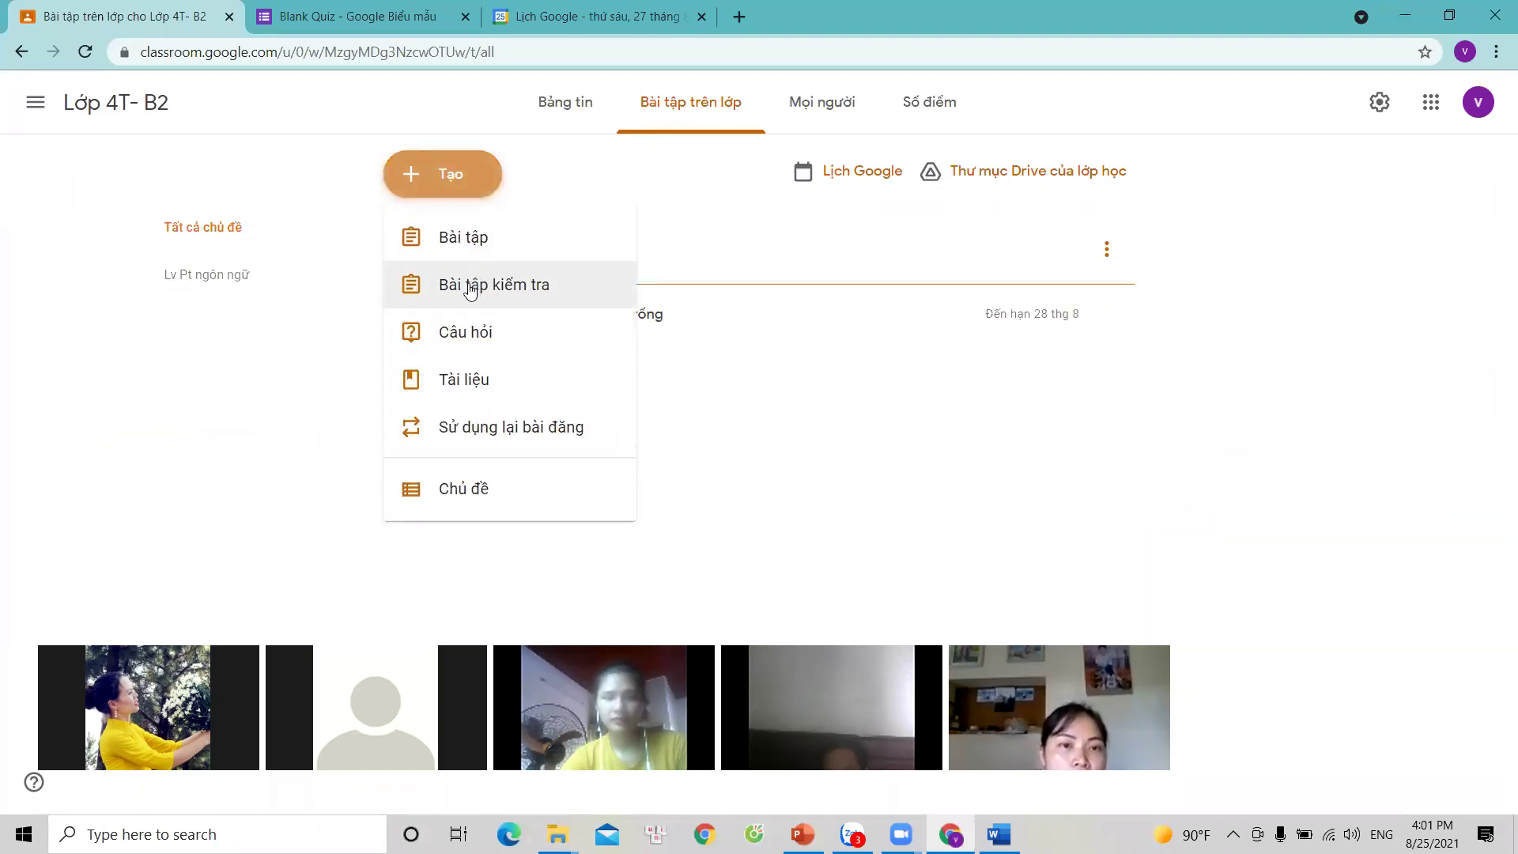